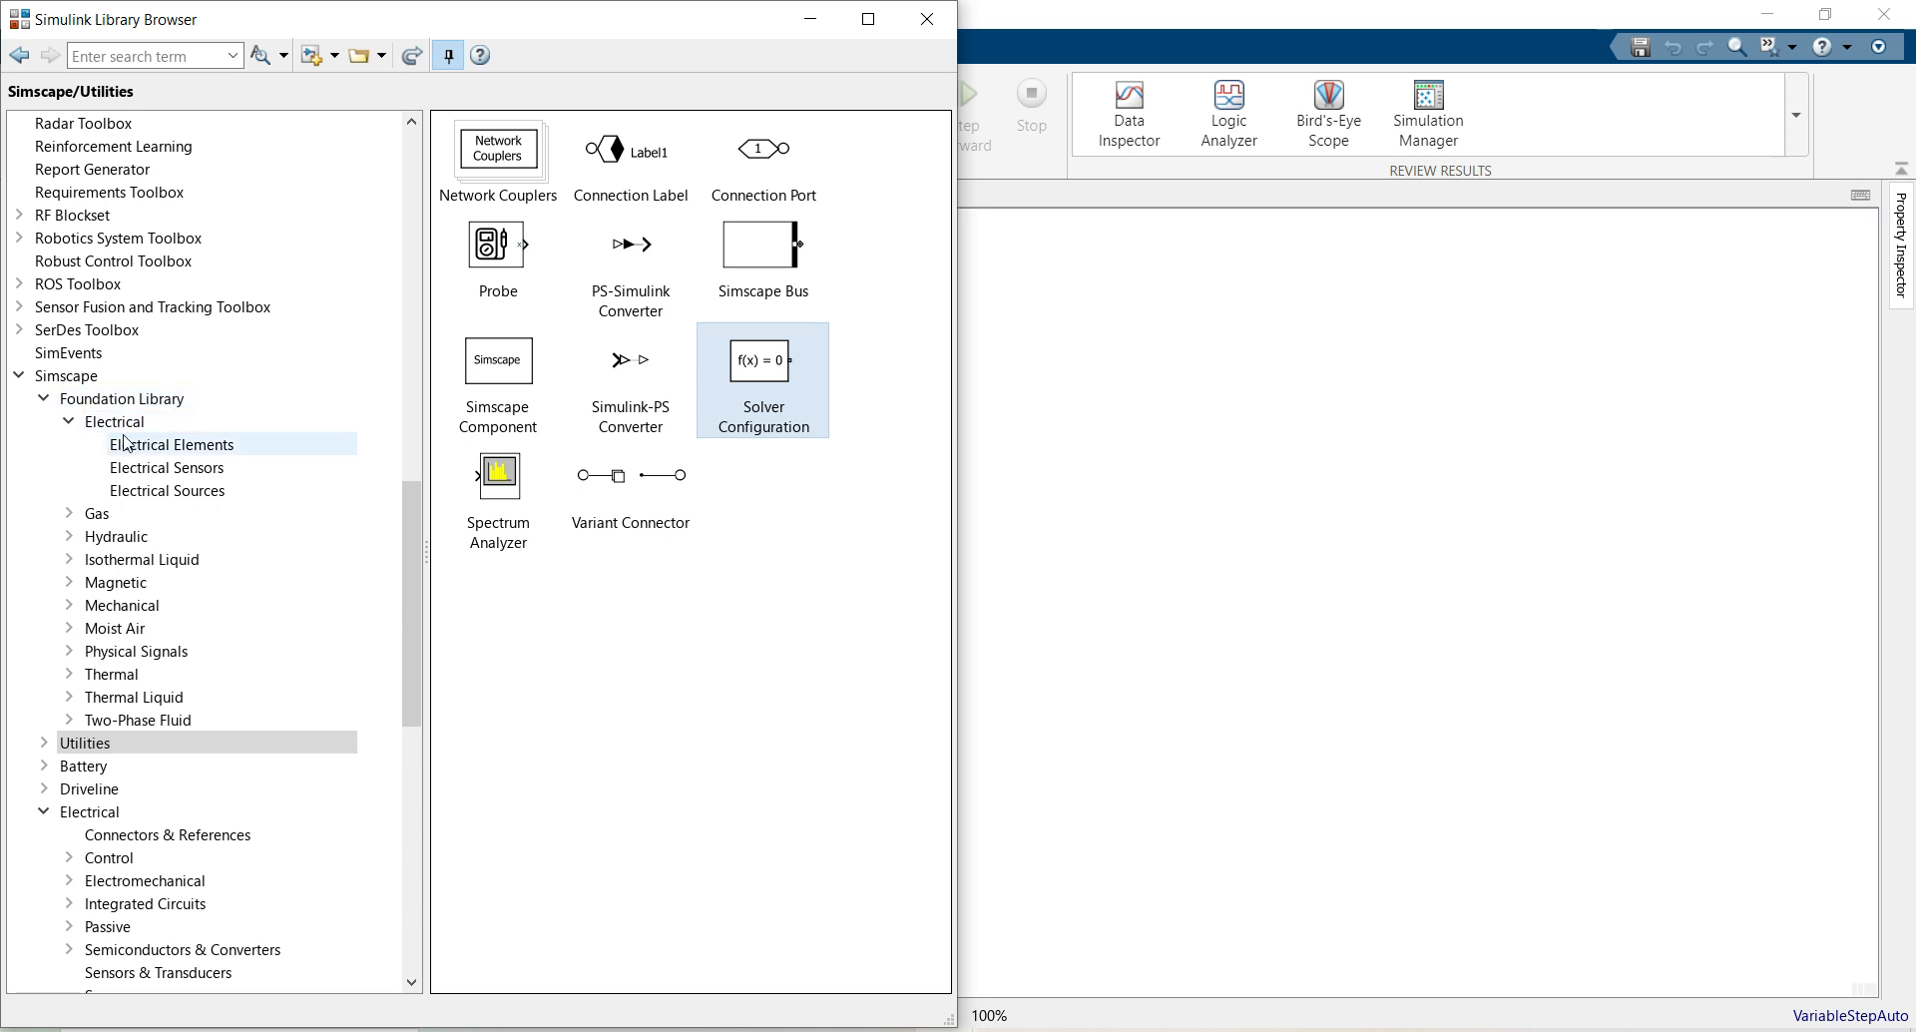
Add a PV Array block from the Specialized Power Systems Sources library
click(19, 377)
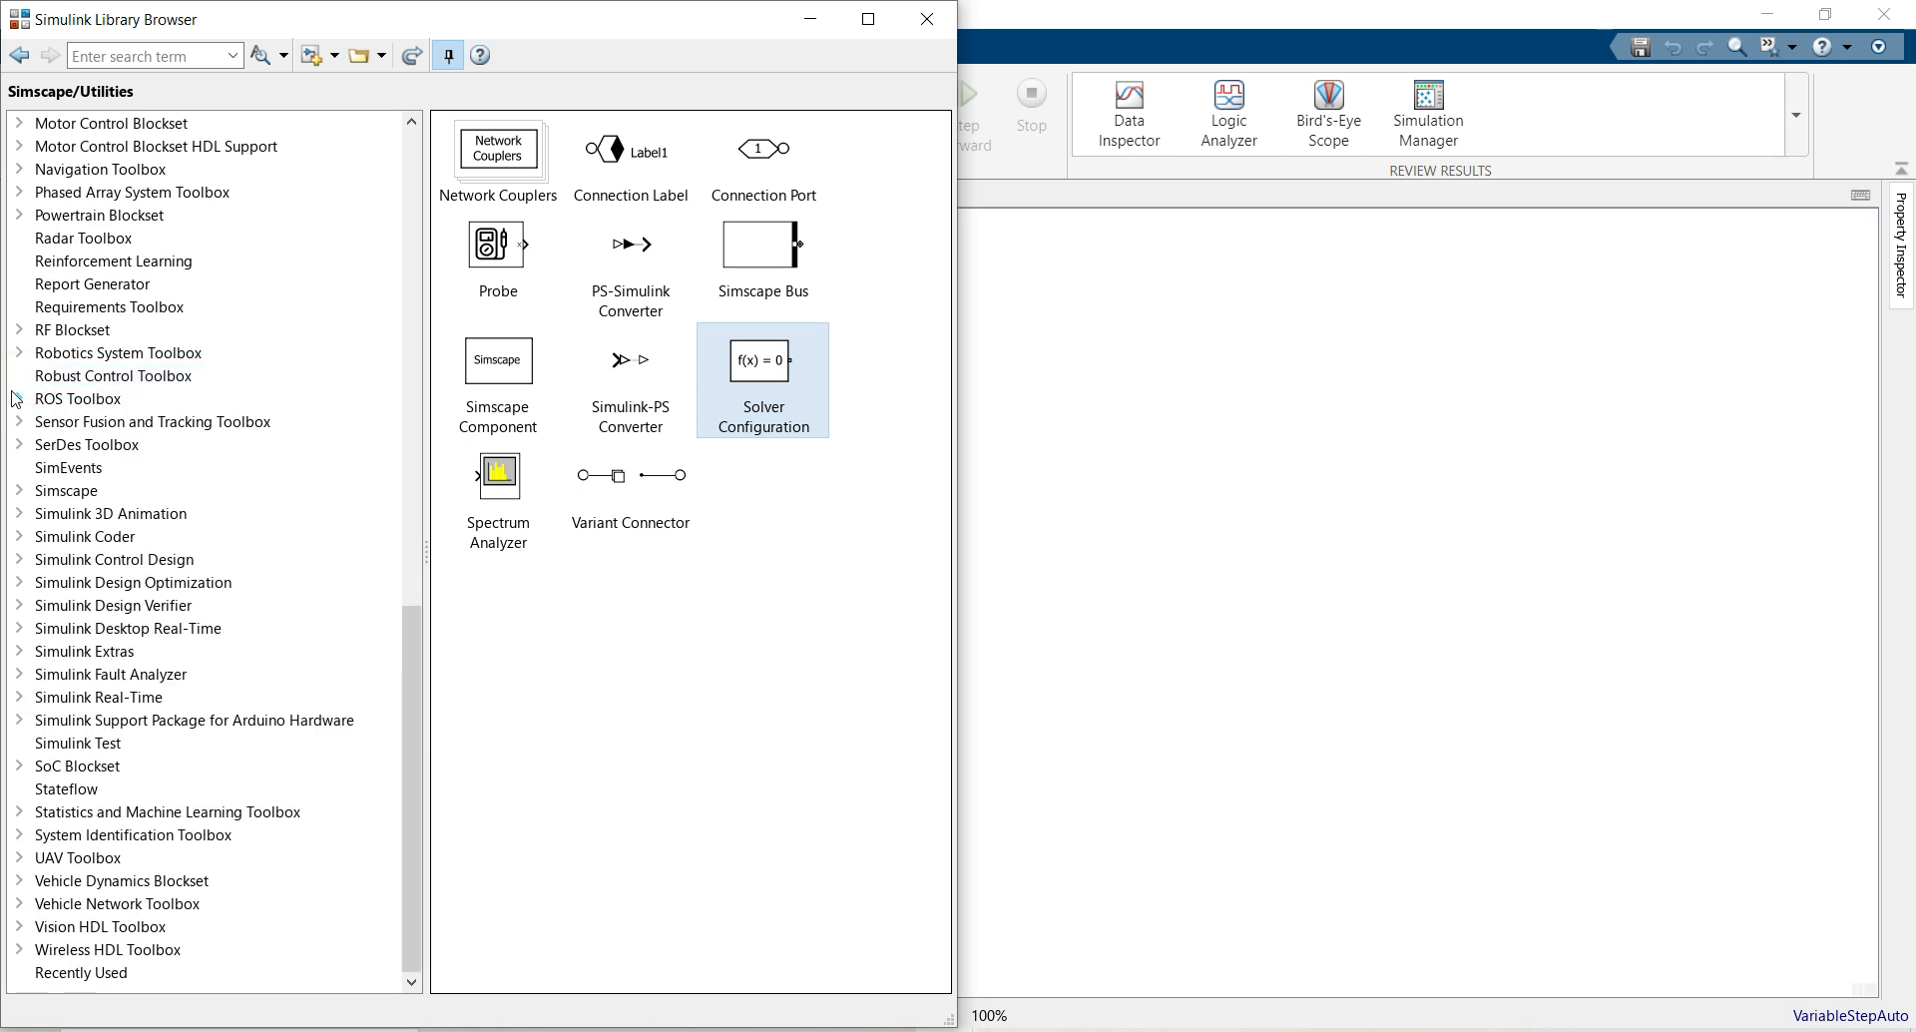
click(19, 490)
scroll(63, 589, down, 3)
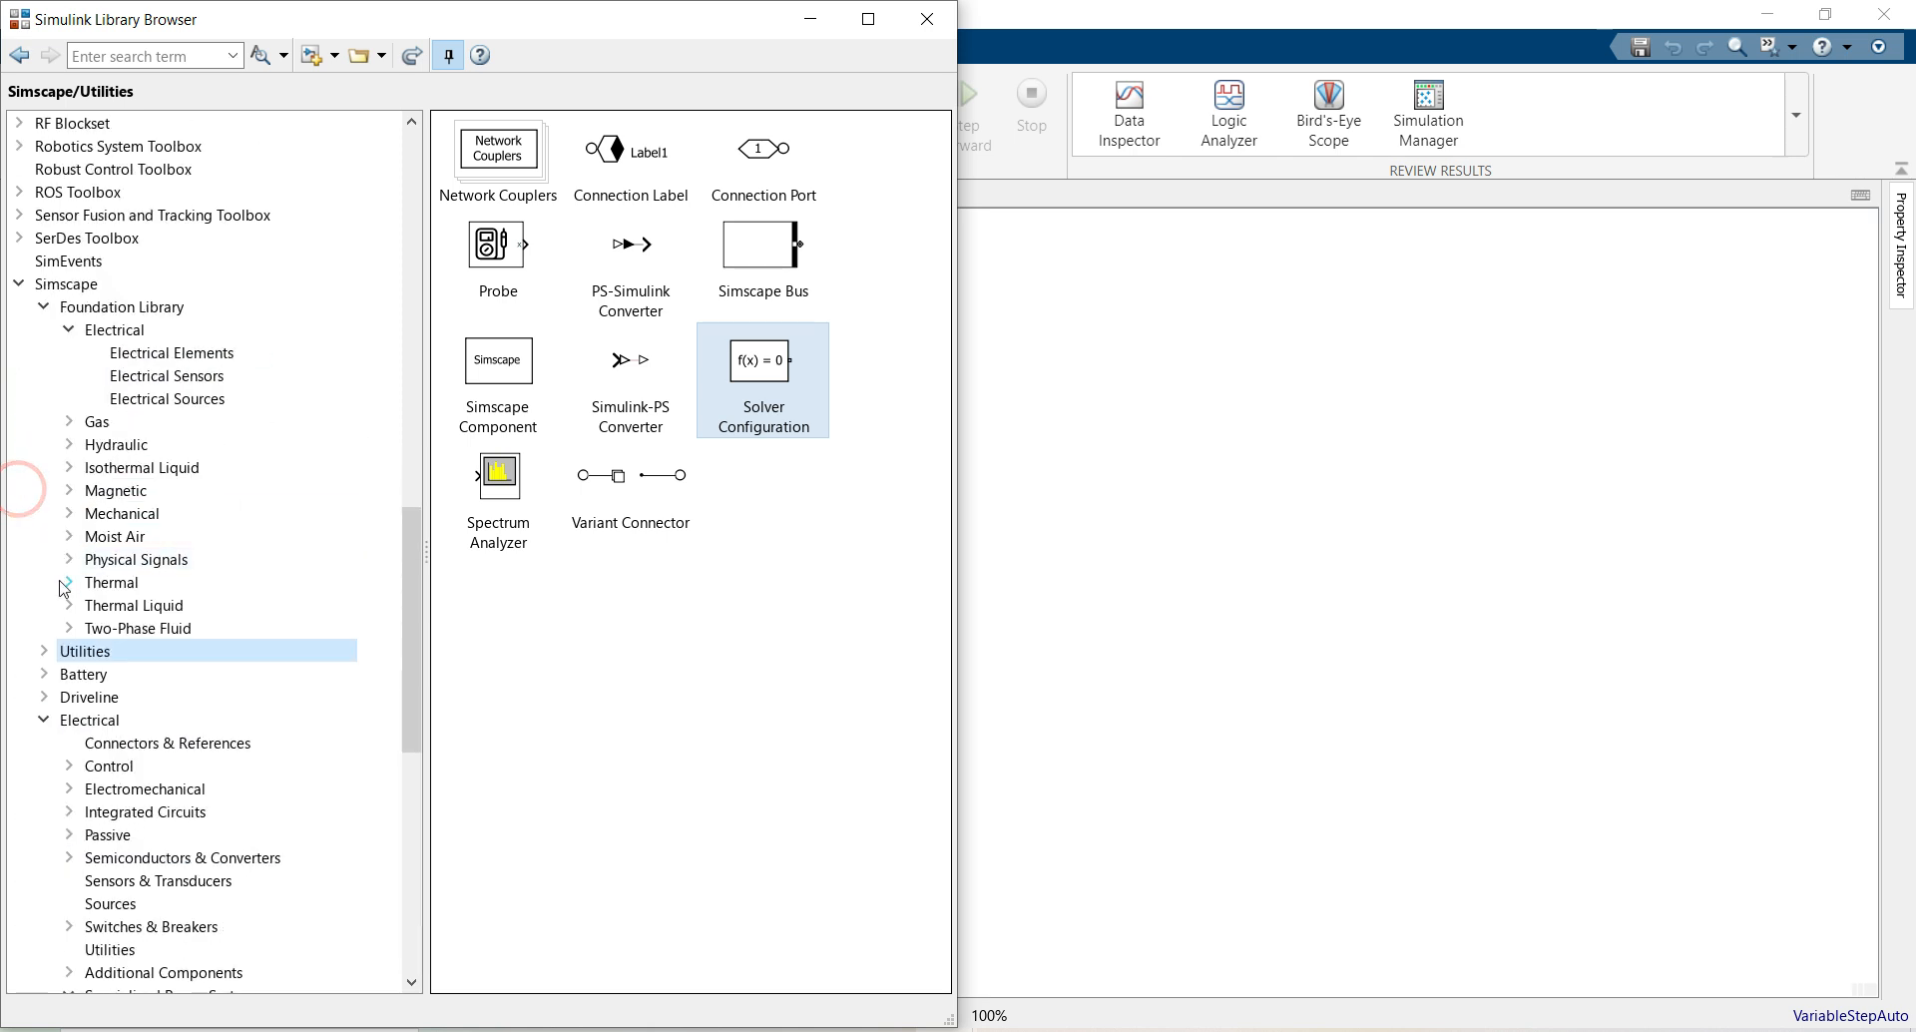
click(43, 719)
click(43, 719)
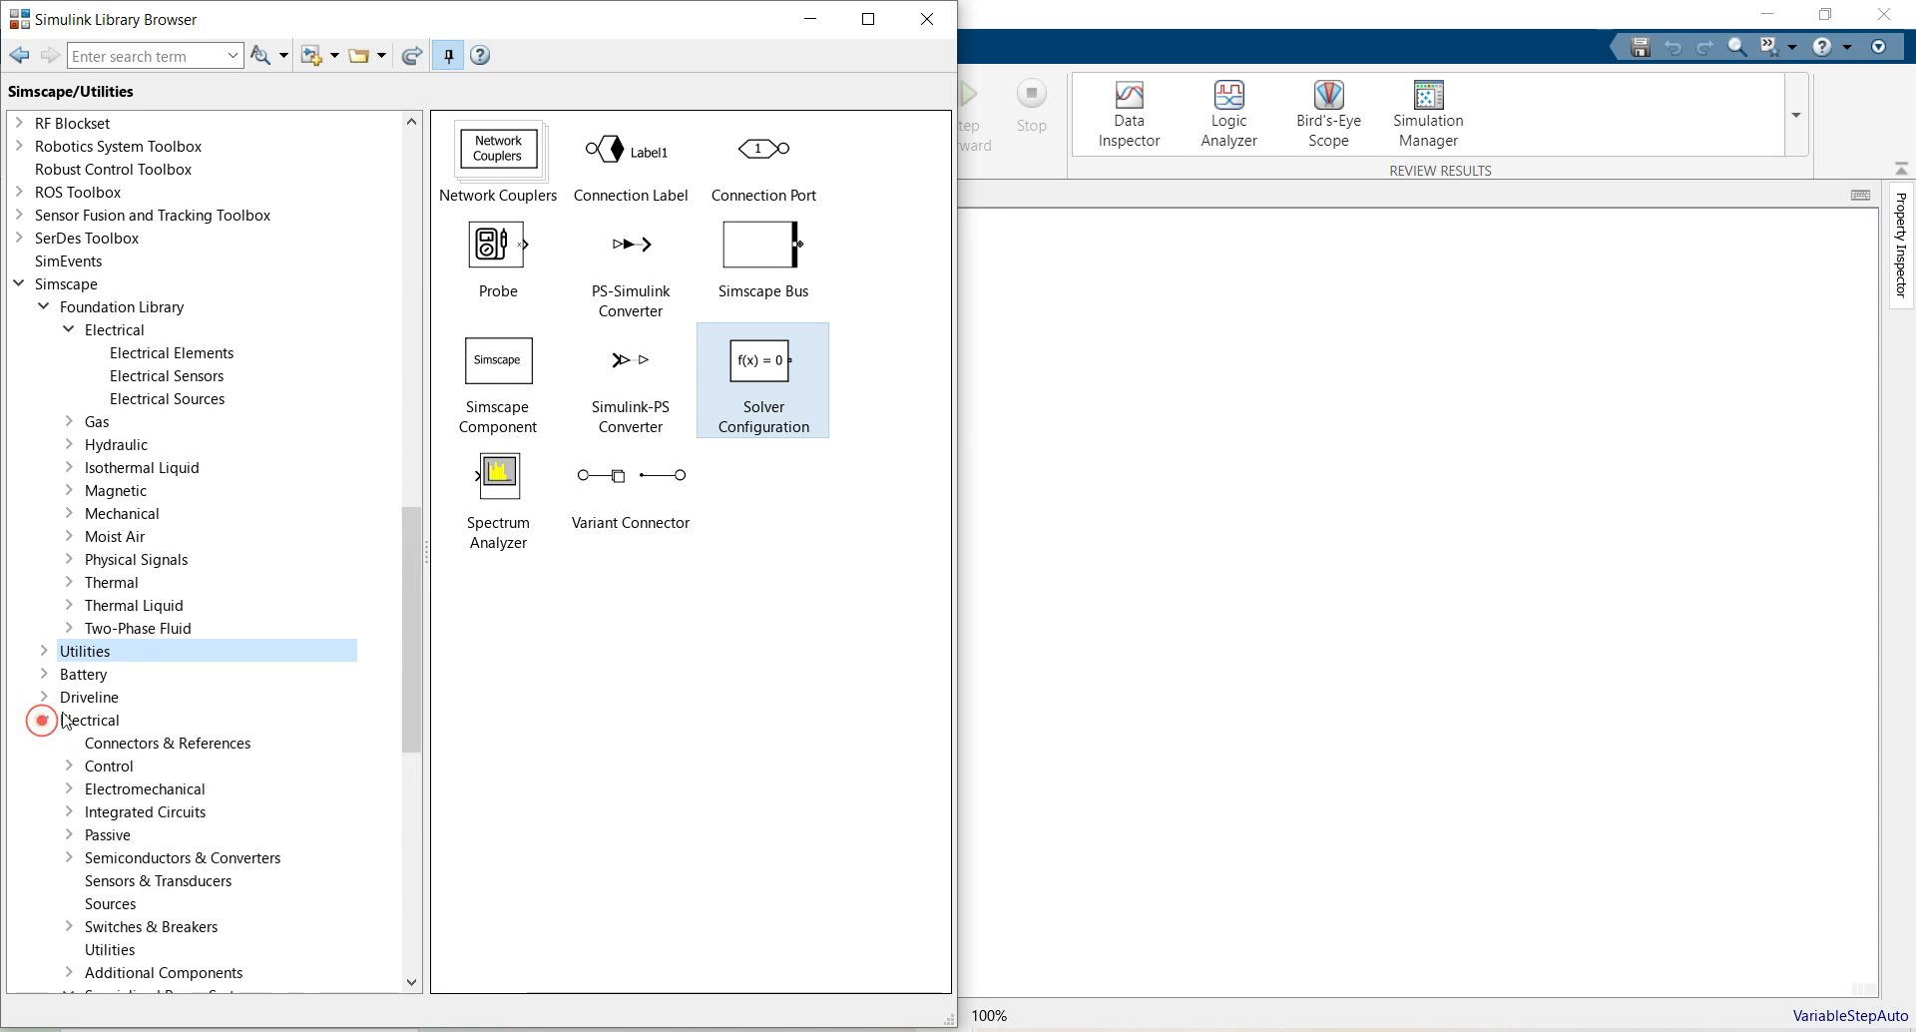
scroll(45, 724, down, 3)
click(67, 788)
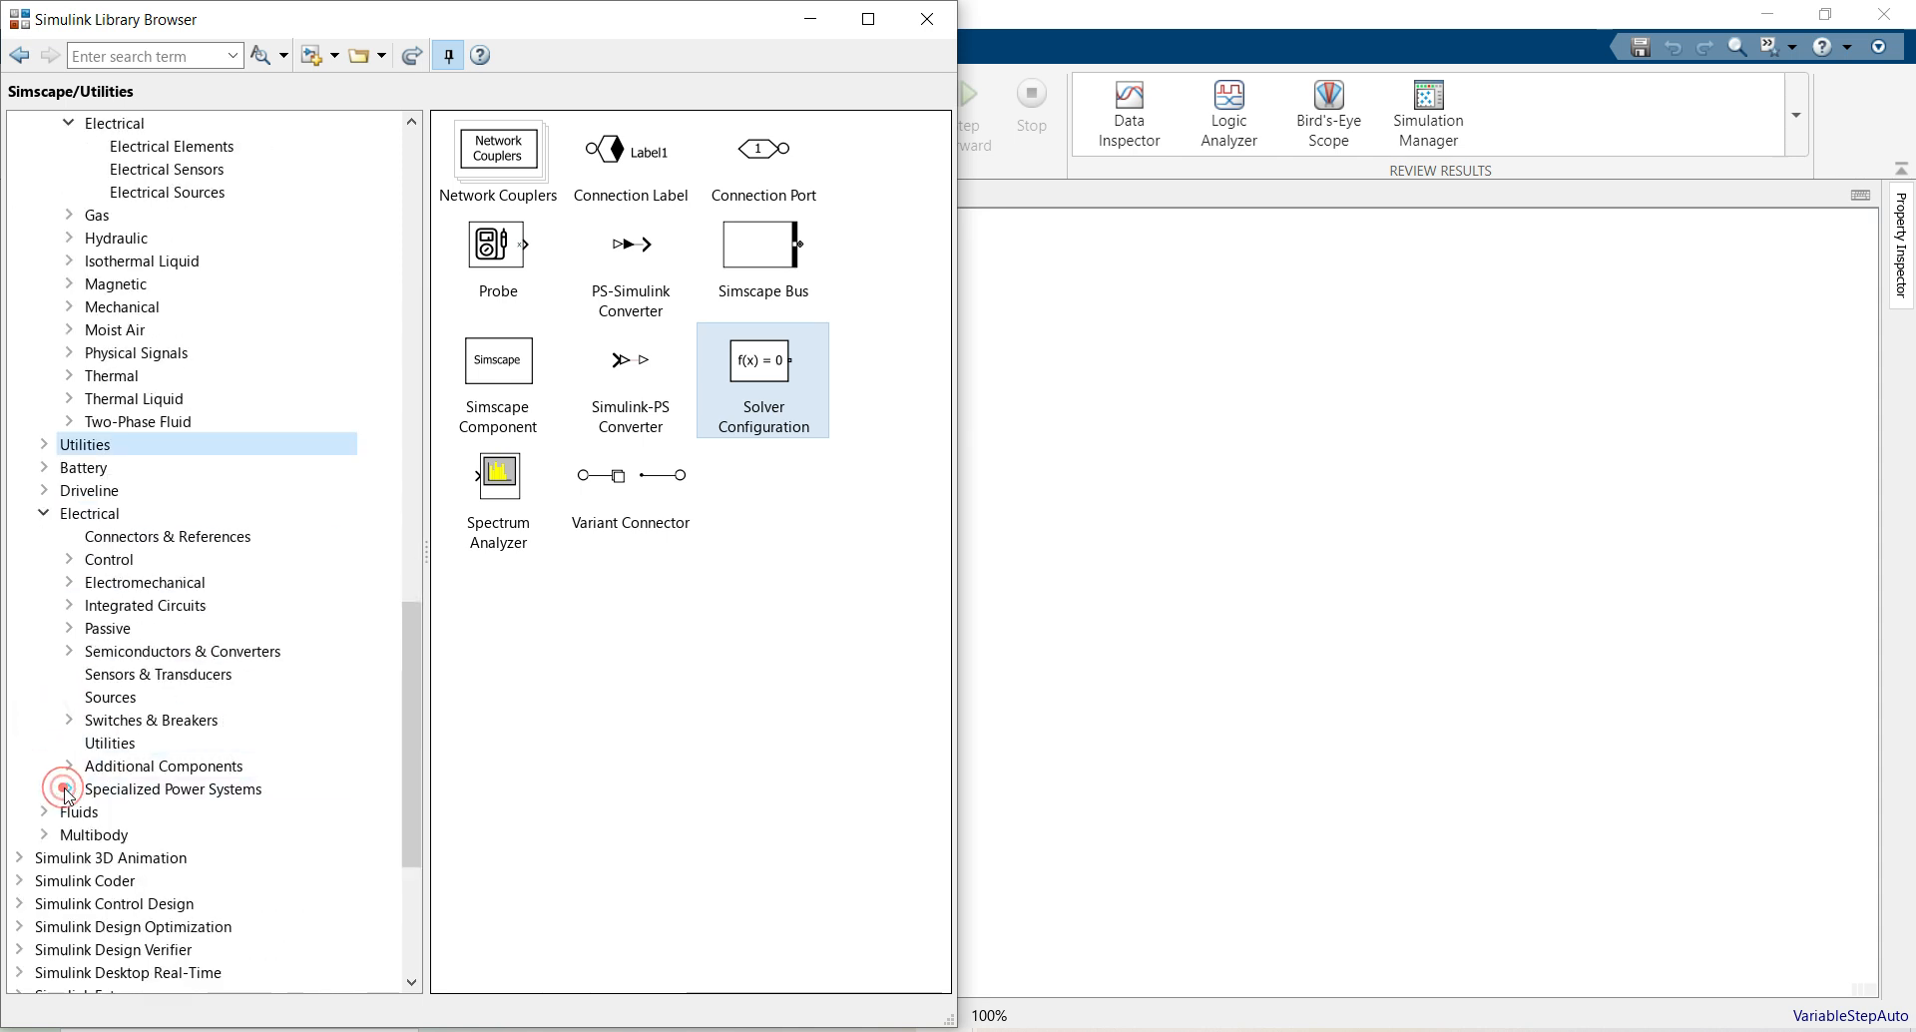
click(68, 788)
scroll(65, 788, down, 3)
click(135, 765)
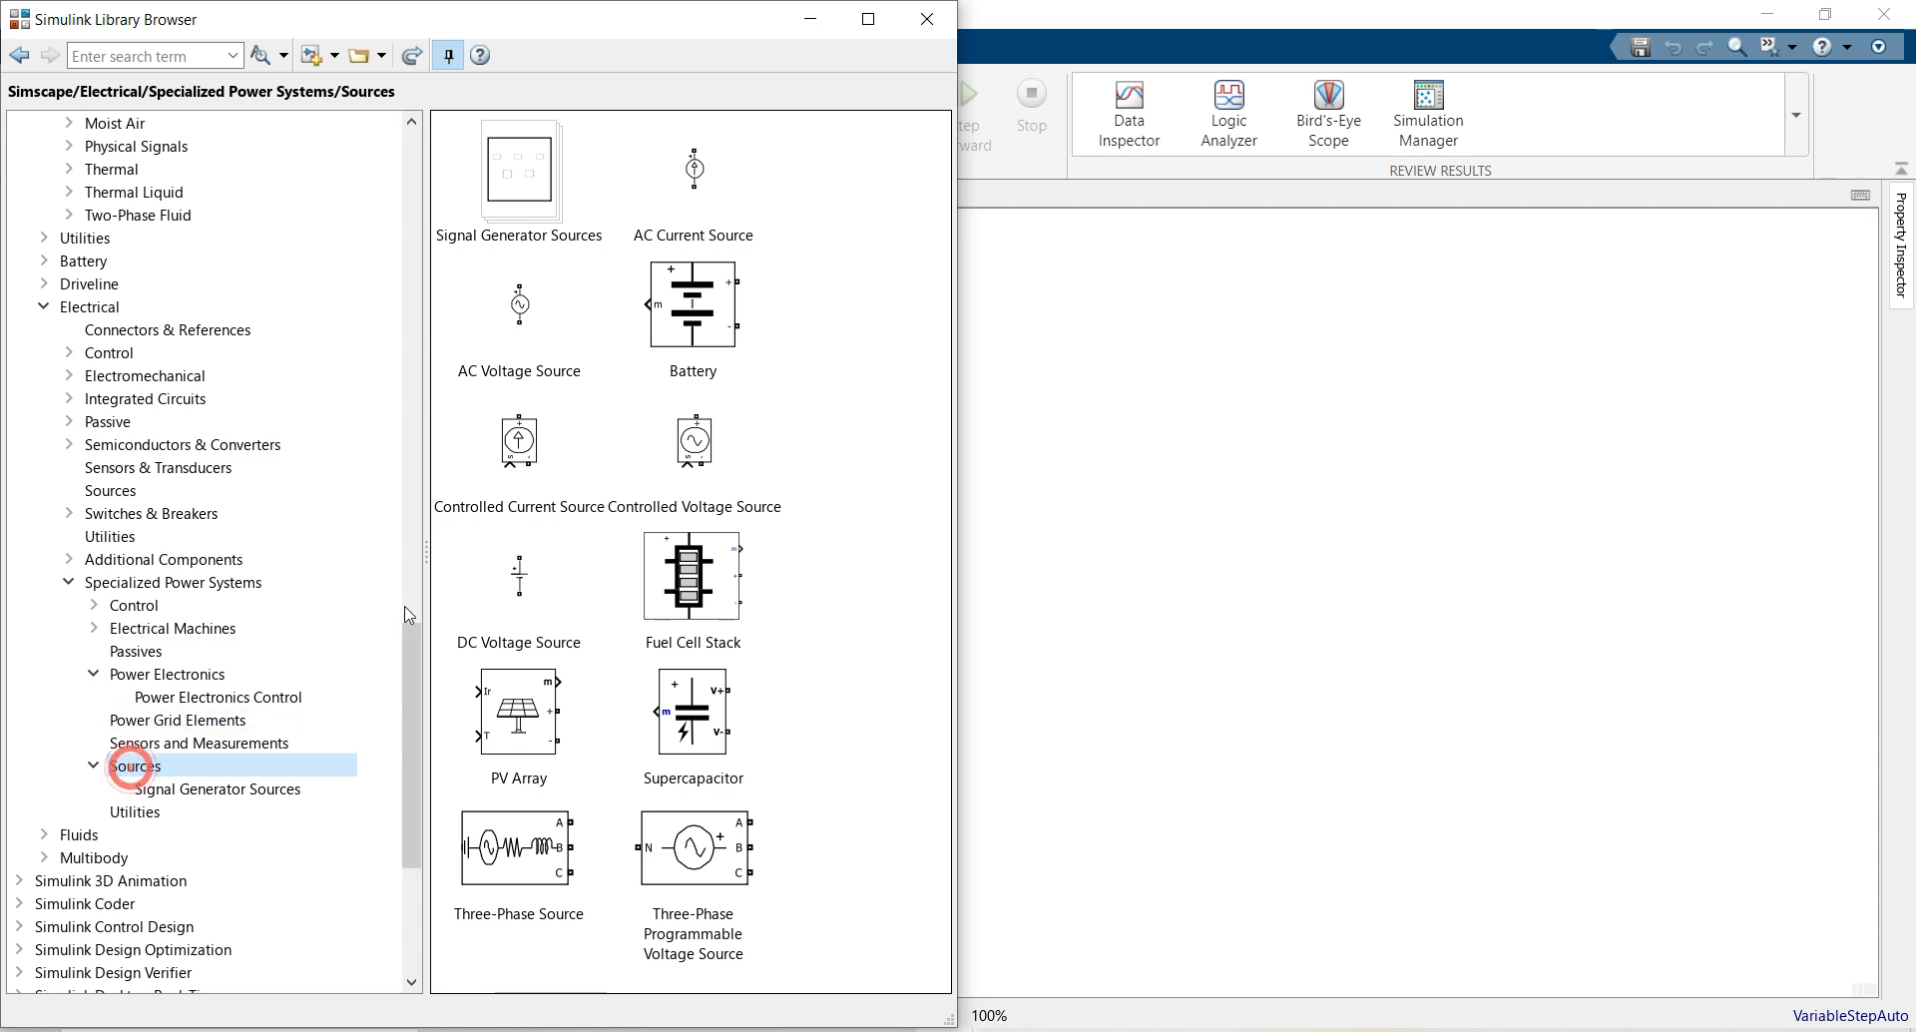
drag(490, 705, 1031, 602)
Add a powergui at the model's top right and a Series RLC Branch beside the PV Array
click(169, 582)
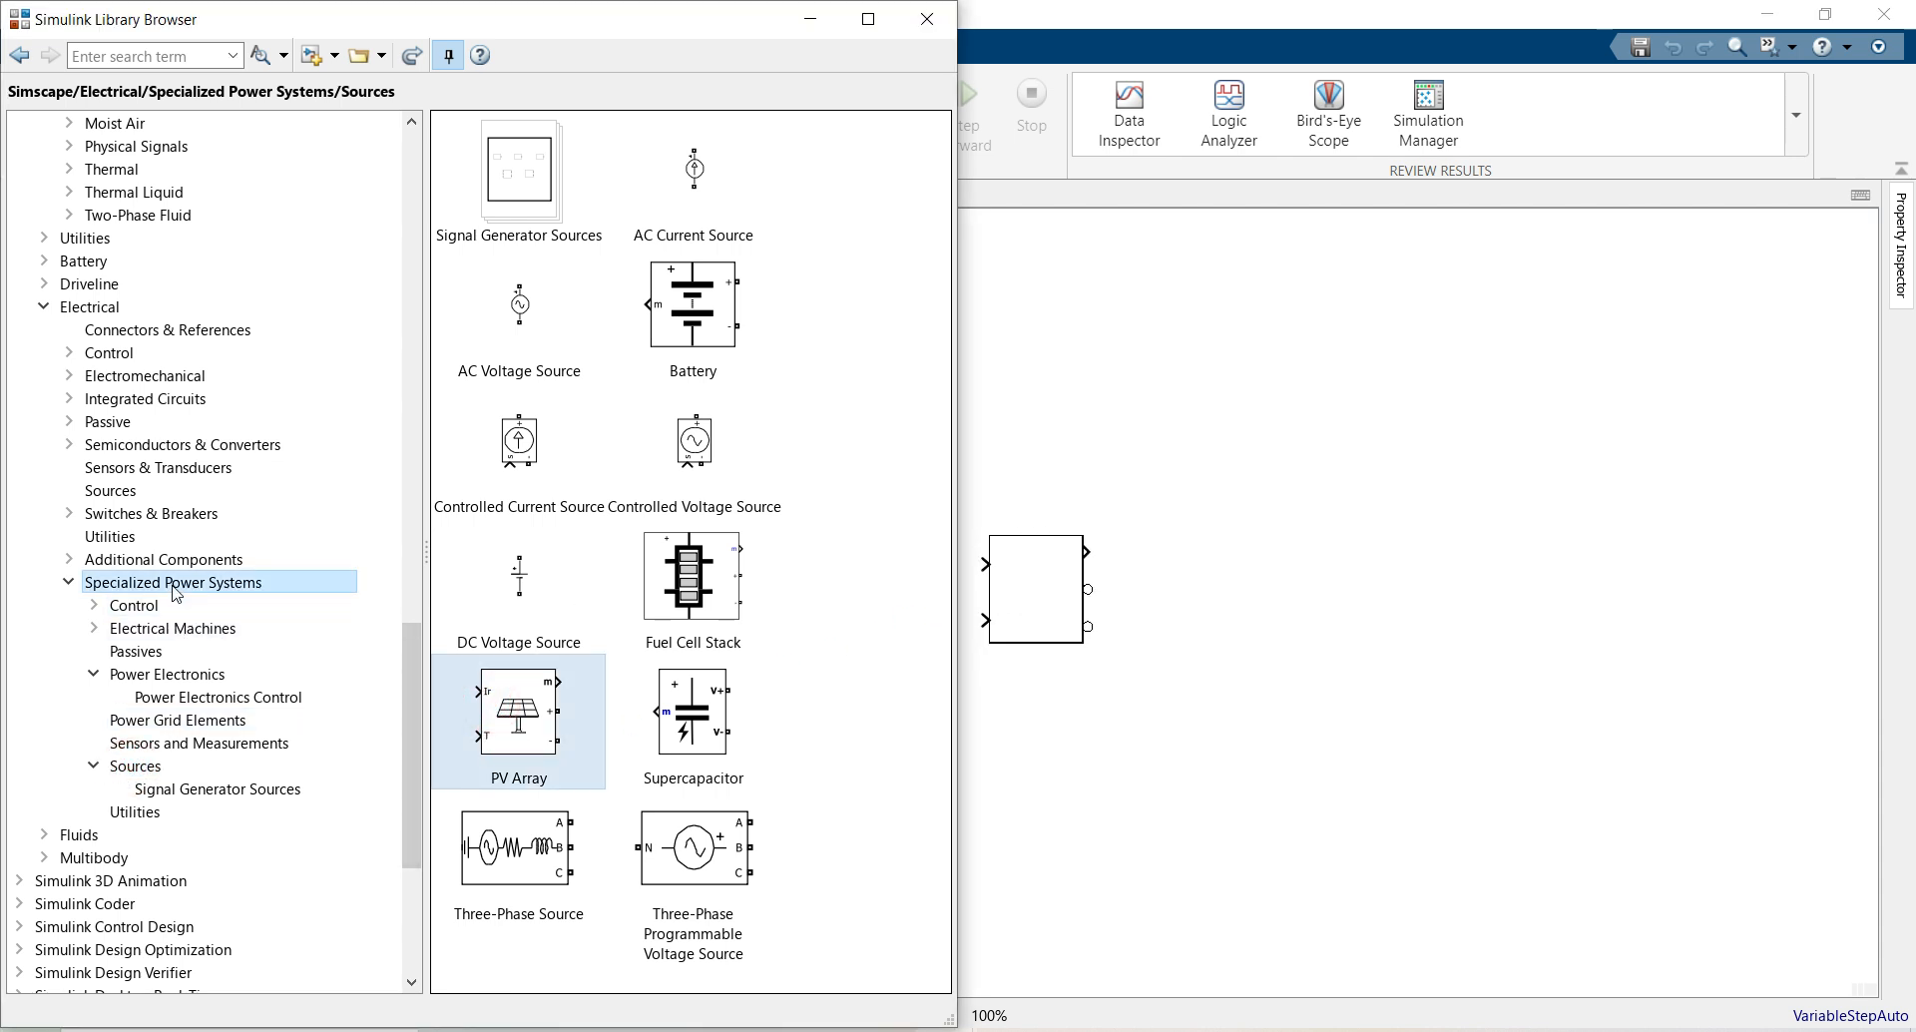
drag(521, 664, 1755, 277)
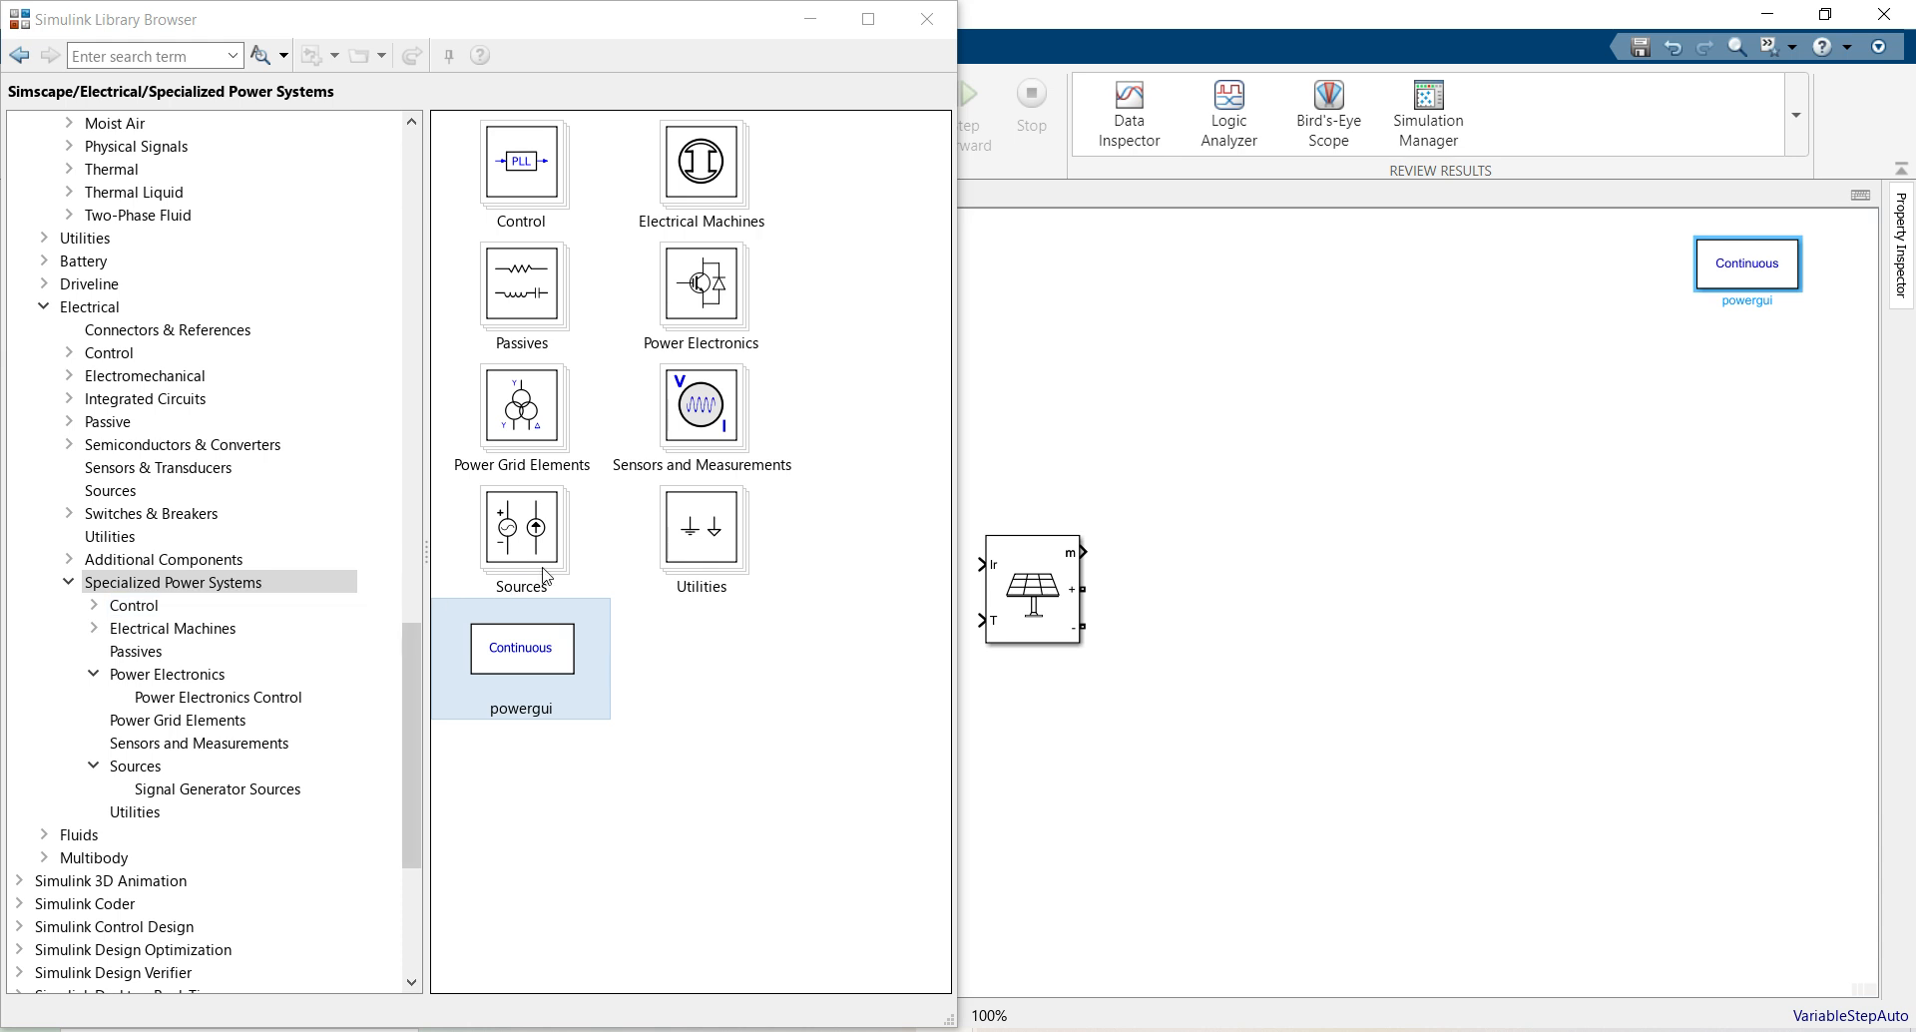
click(138, 652)
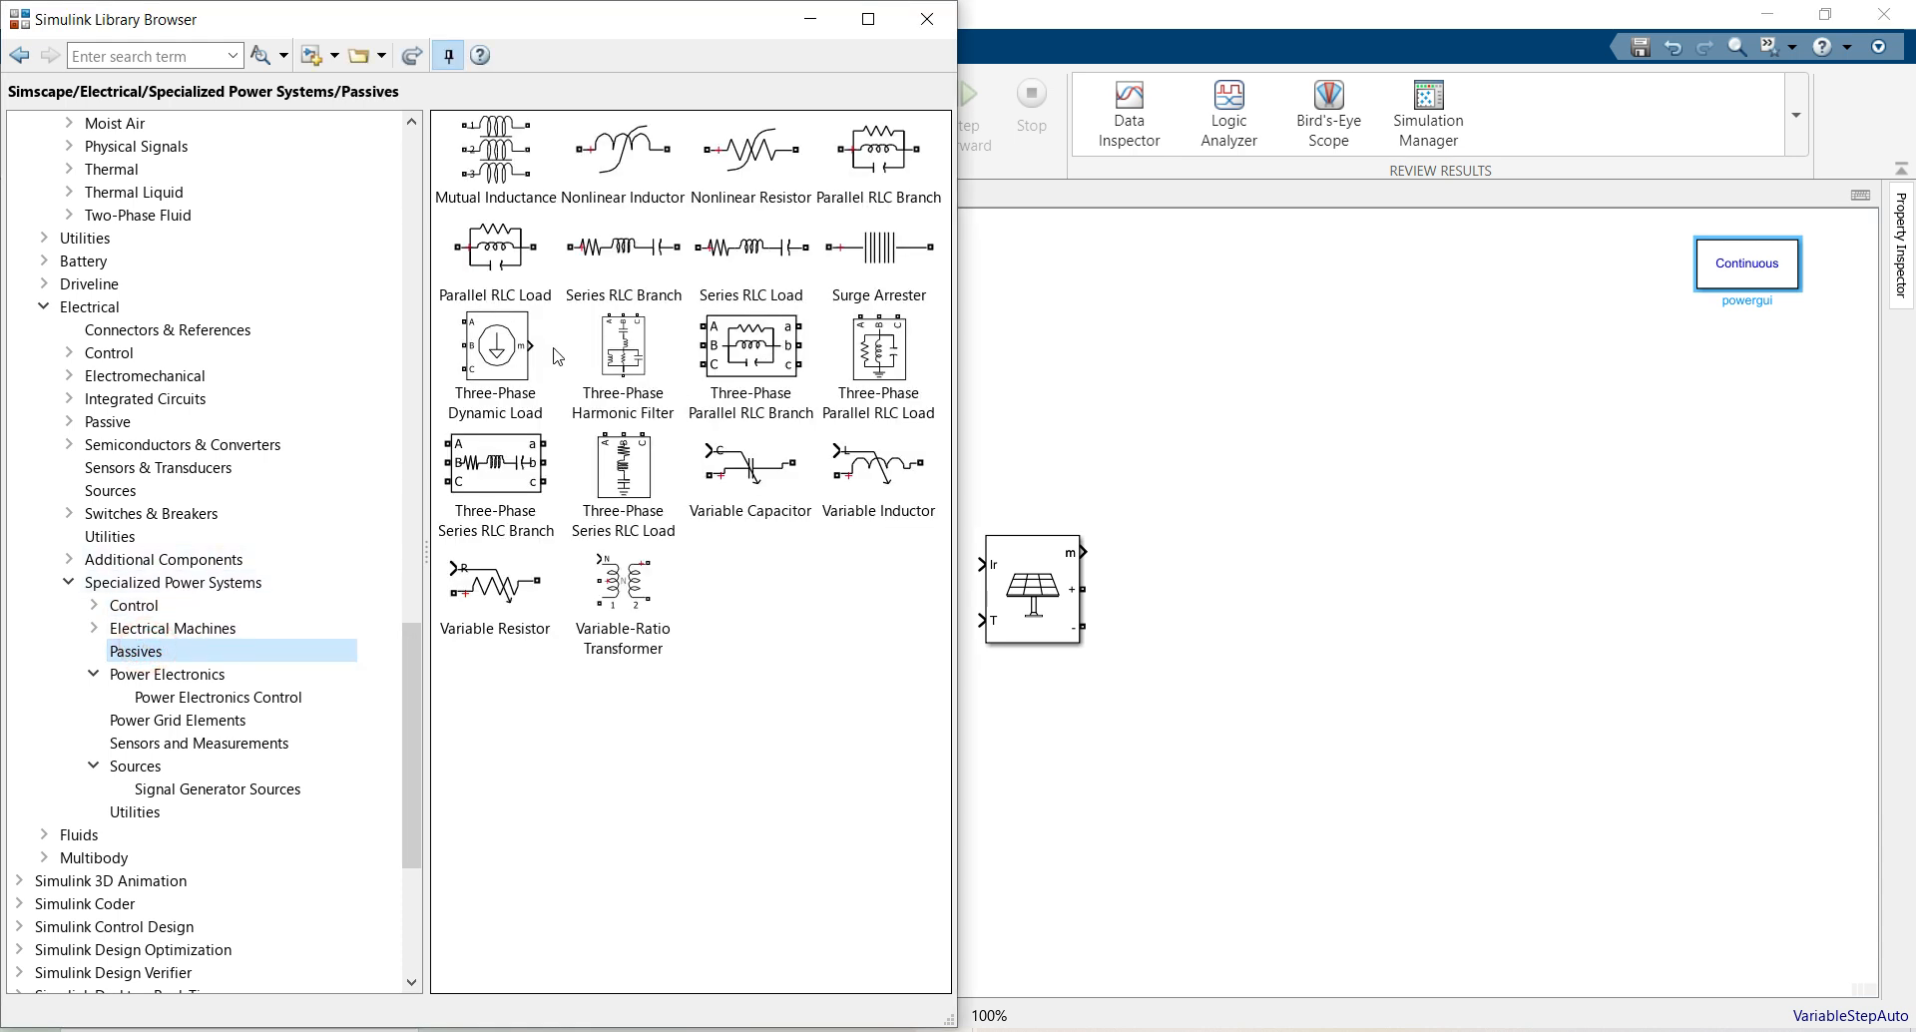
drag(606, 255, 1230, 590)
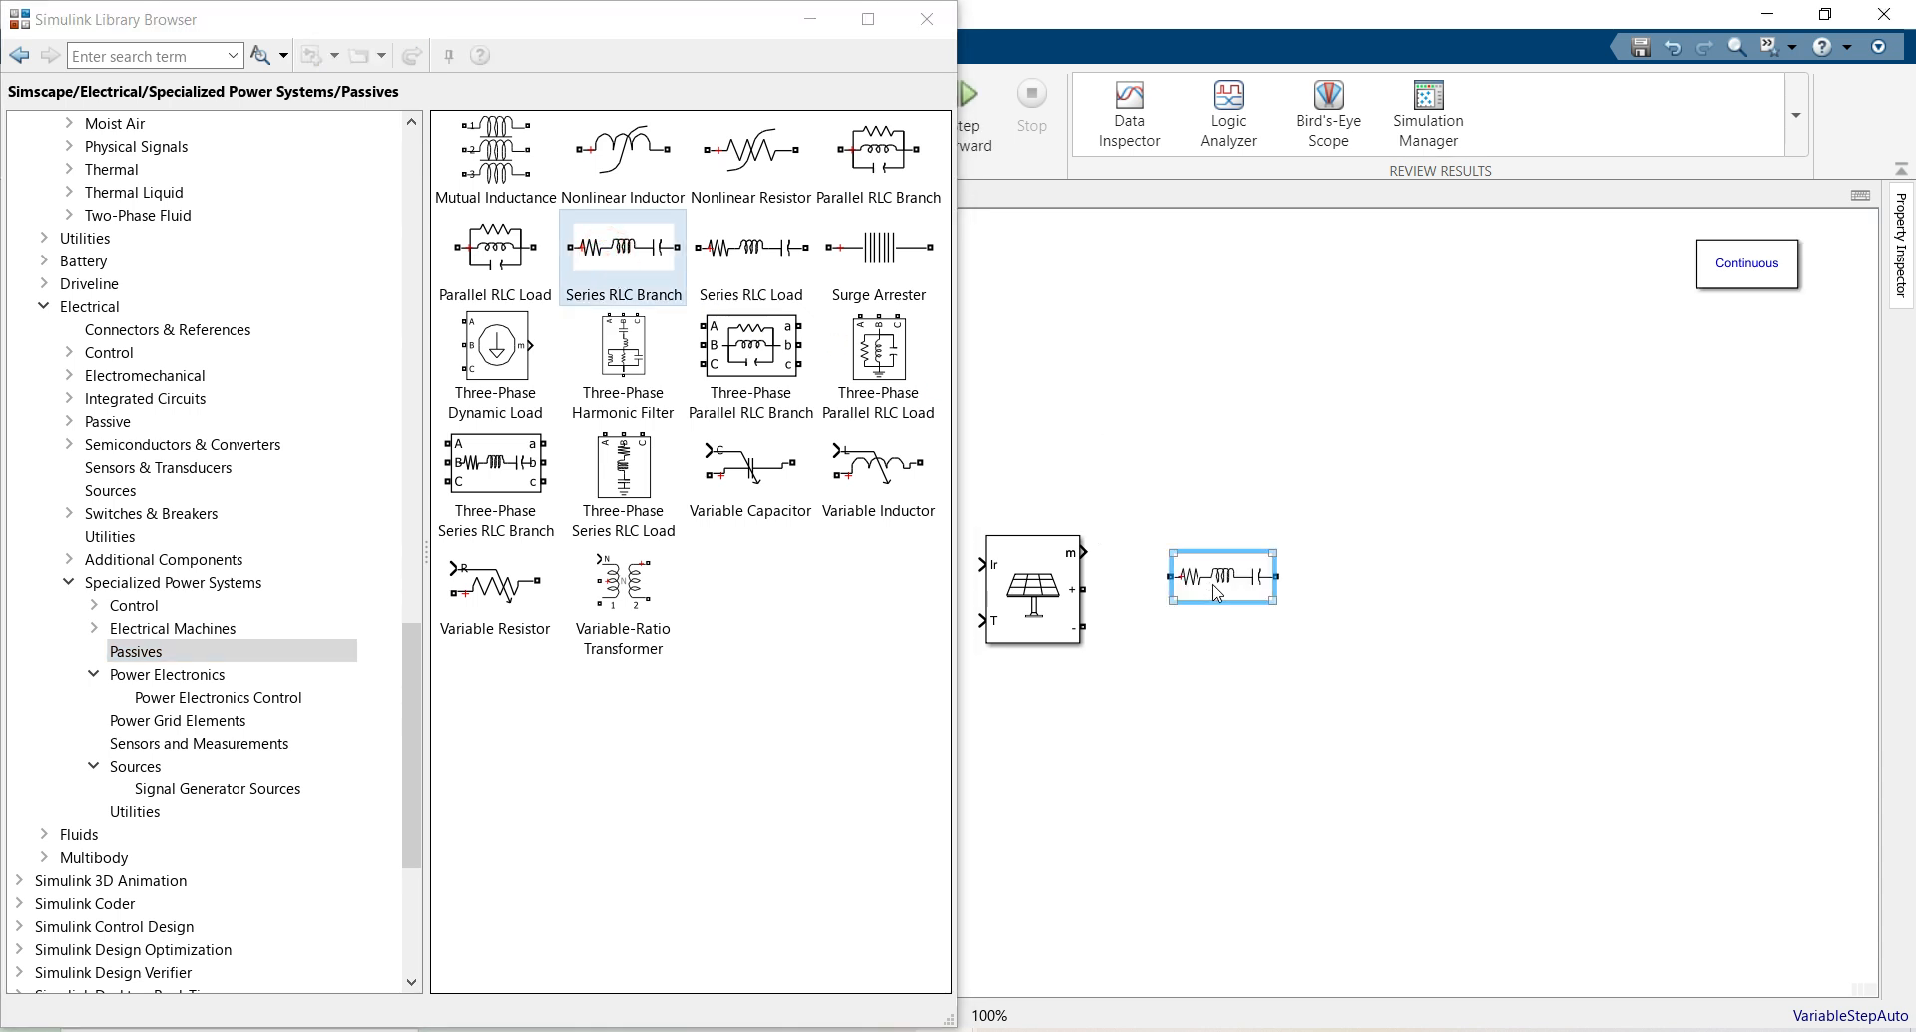
Add a Voltage Measurement block below the circuit from Sensors and Measurements
click(200, 744)
scroll(653, 690, down, 10)
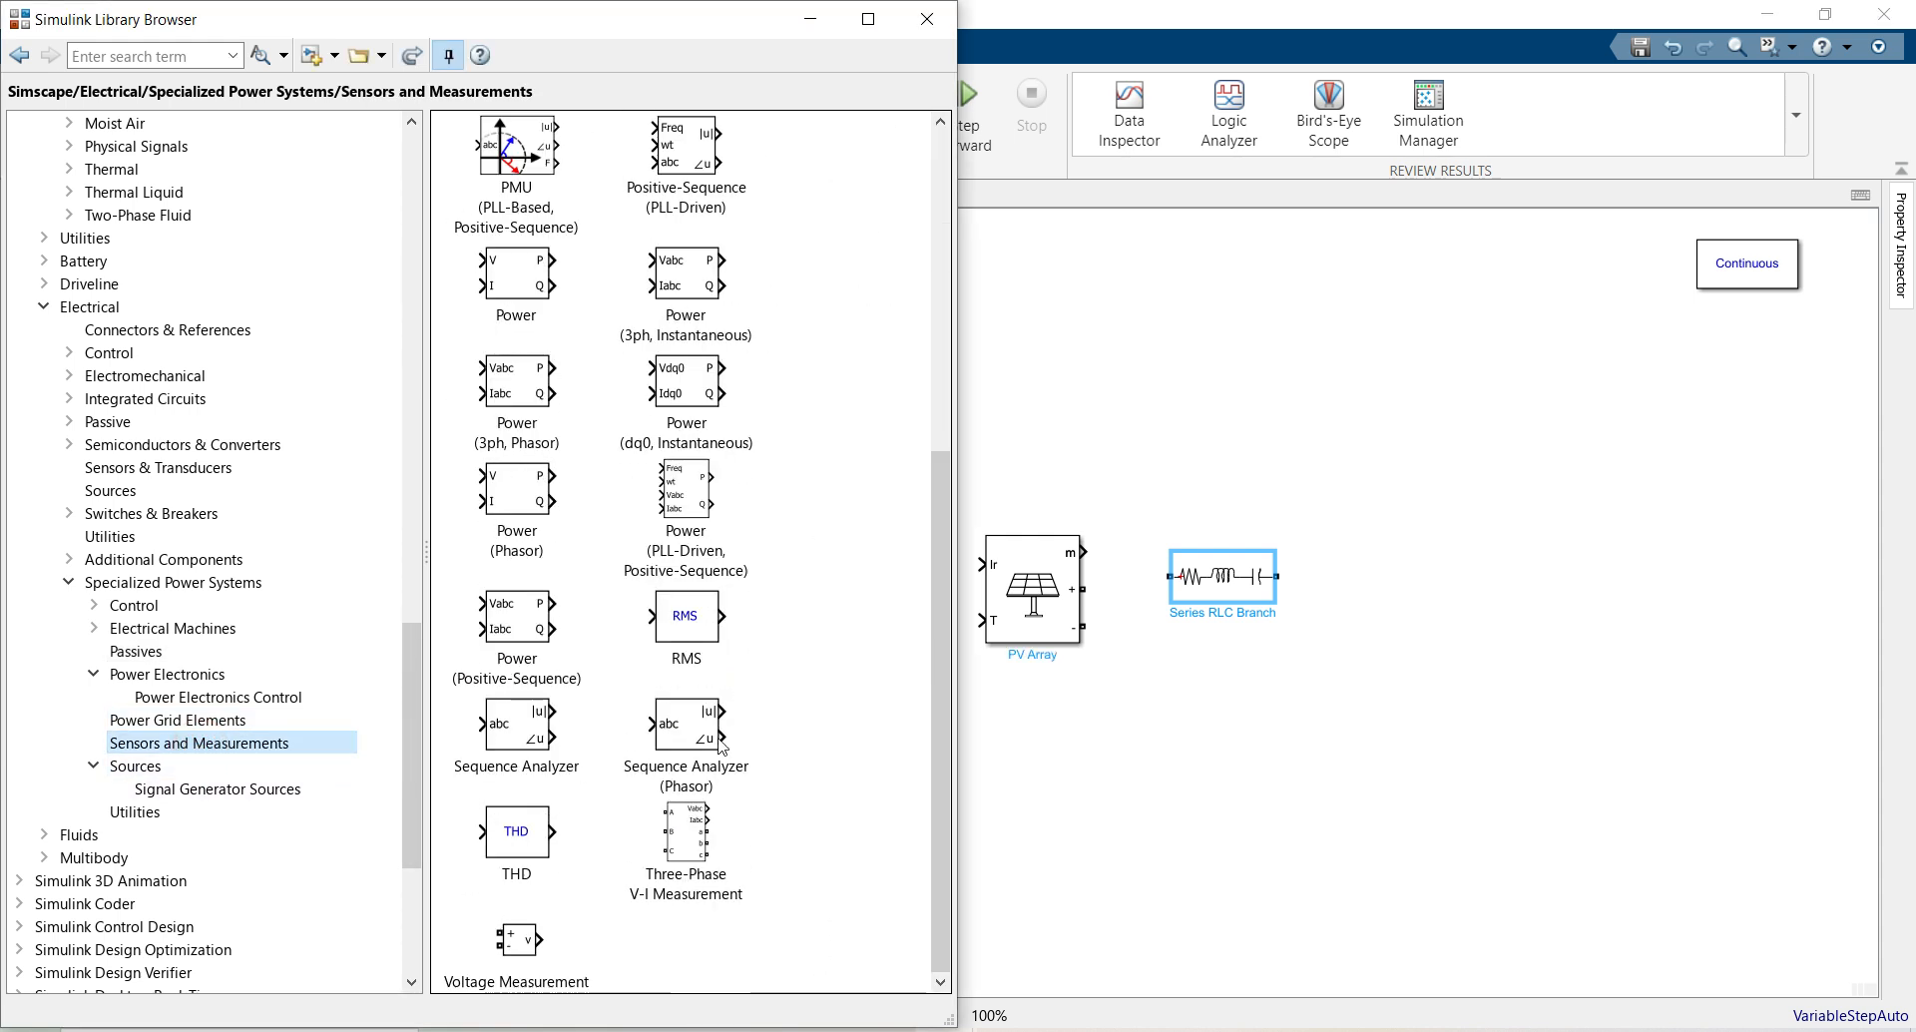
drag(504, 948, 1120, 832)
click(936, 23)
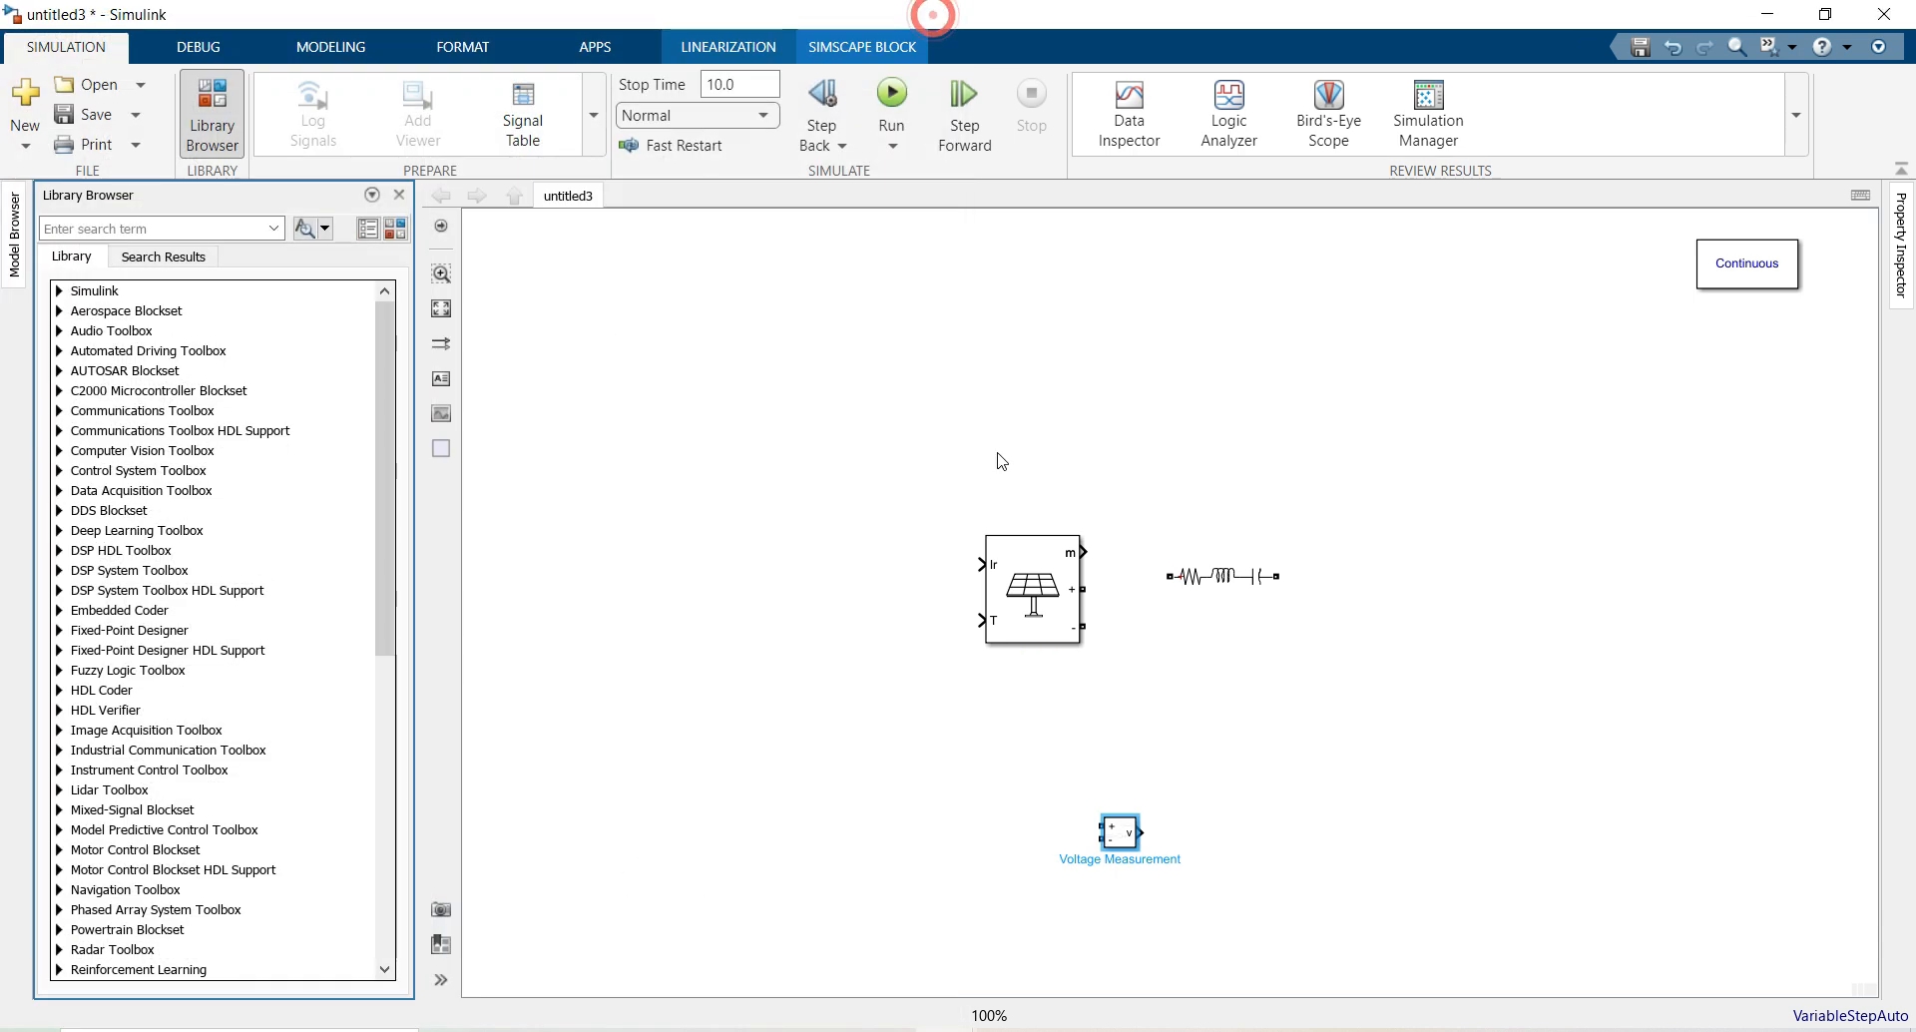
Move the PV Array left and wire a Constant of 1000 into its Ir input
drag(1028, 567, 603, 412)
double_click(600, 384)
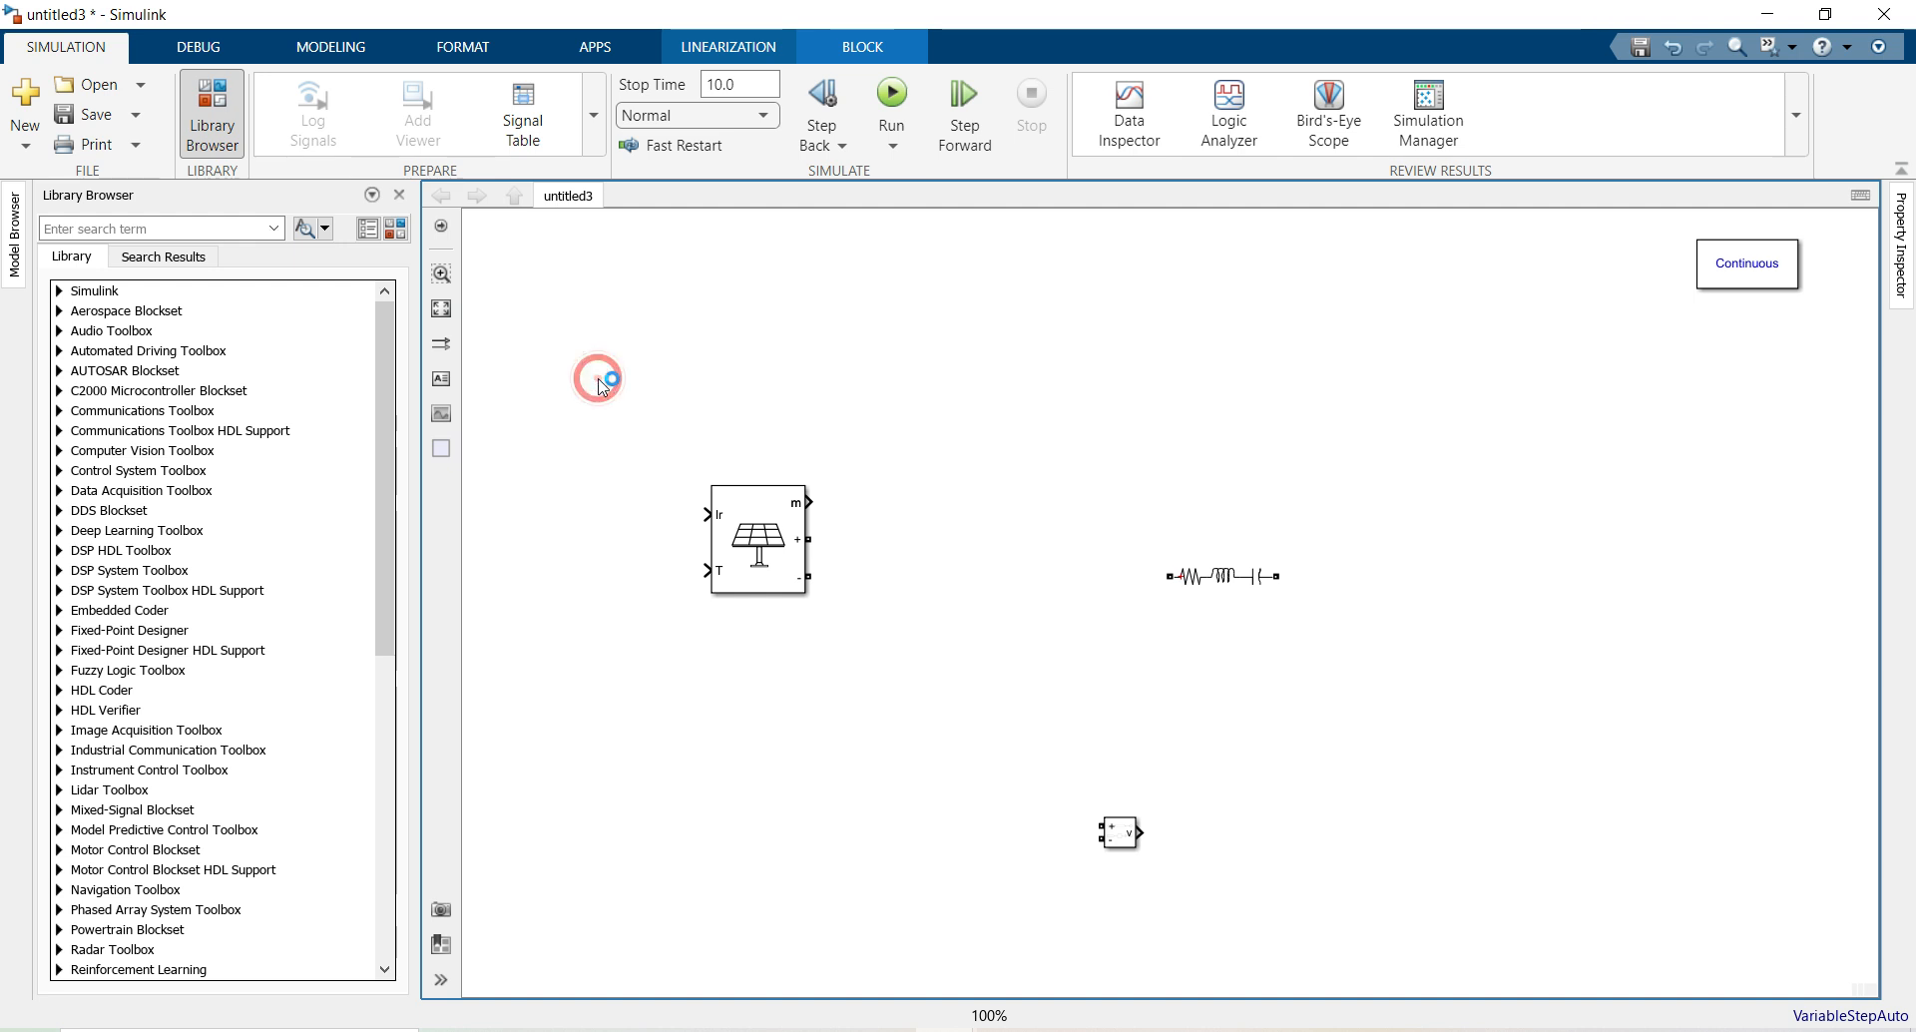
text(c)
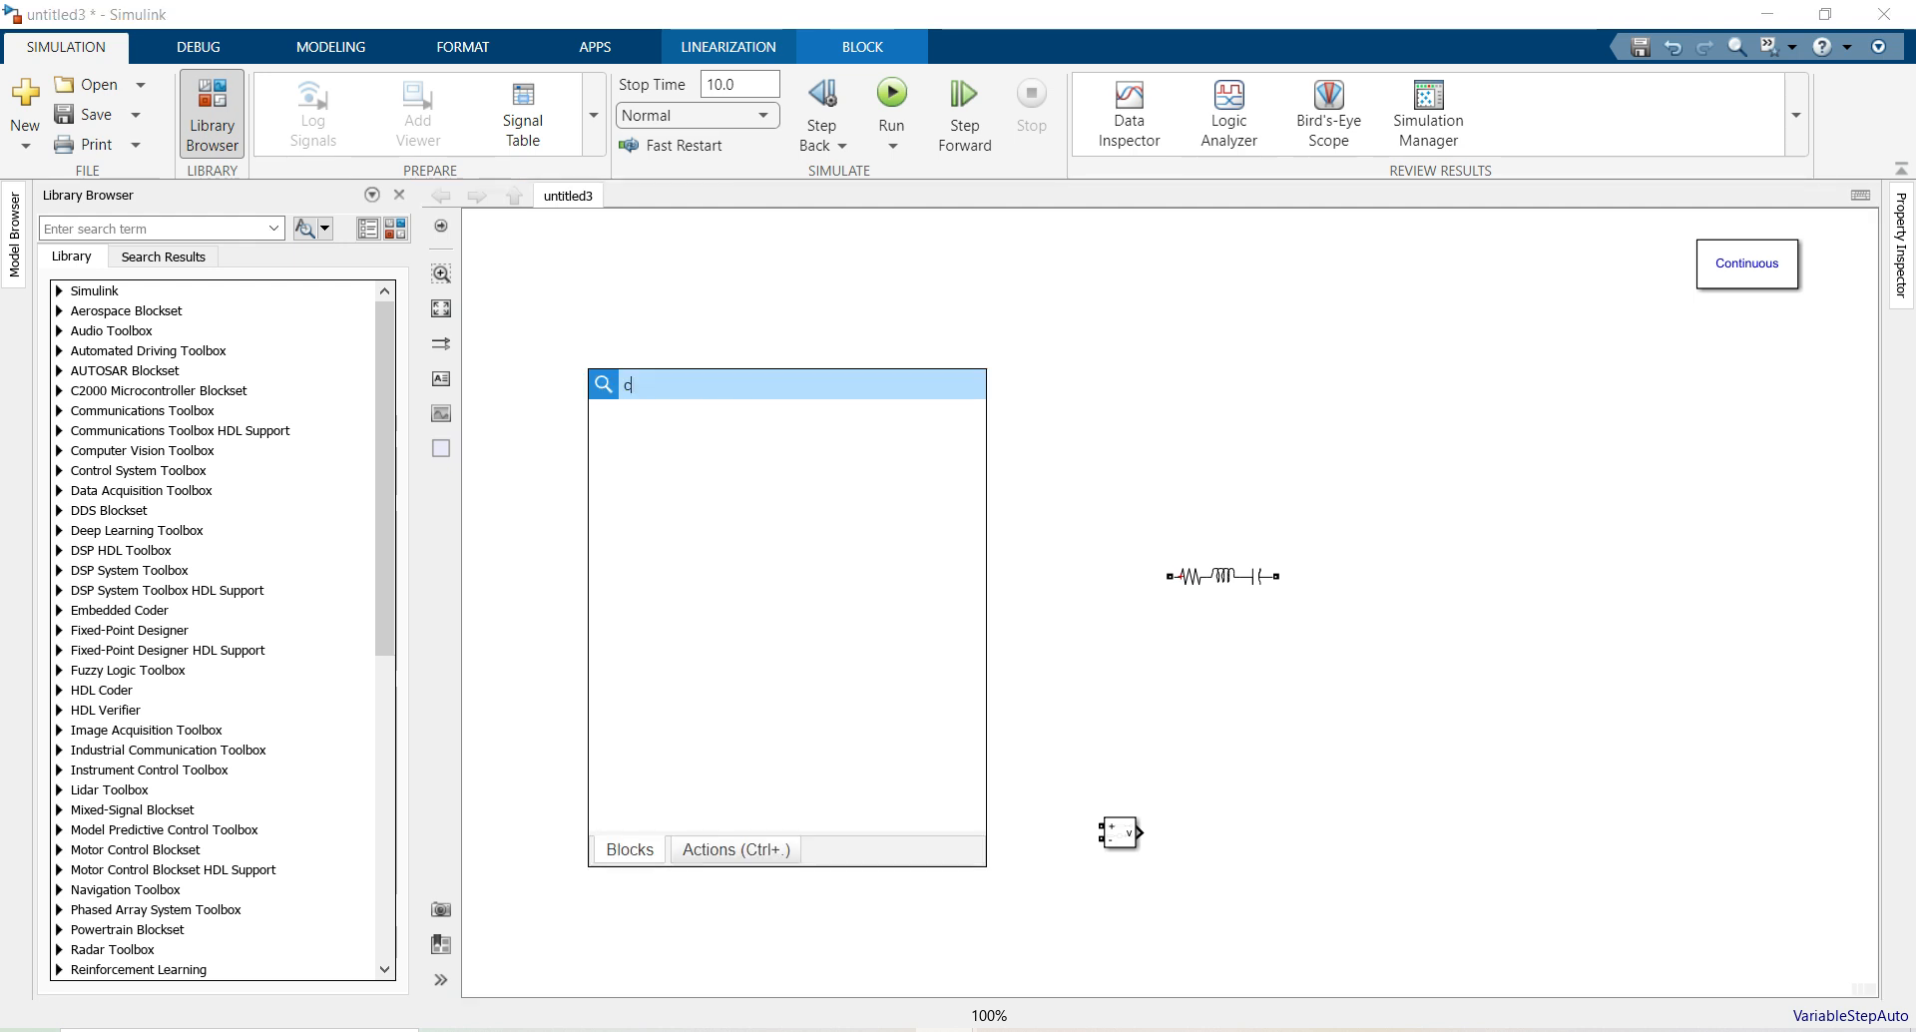
text(ons)
click(642, 415)
drag(588, 375, 595, 513)
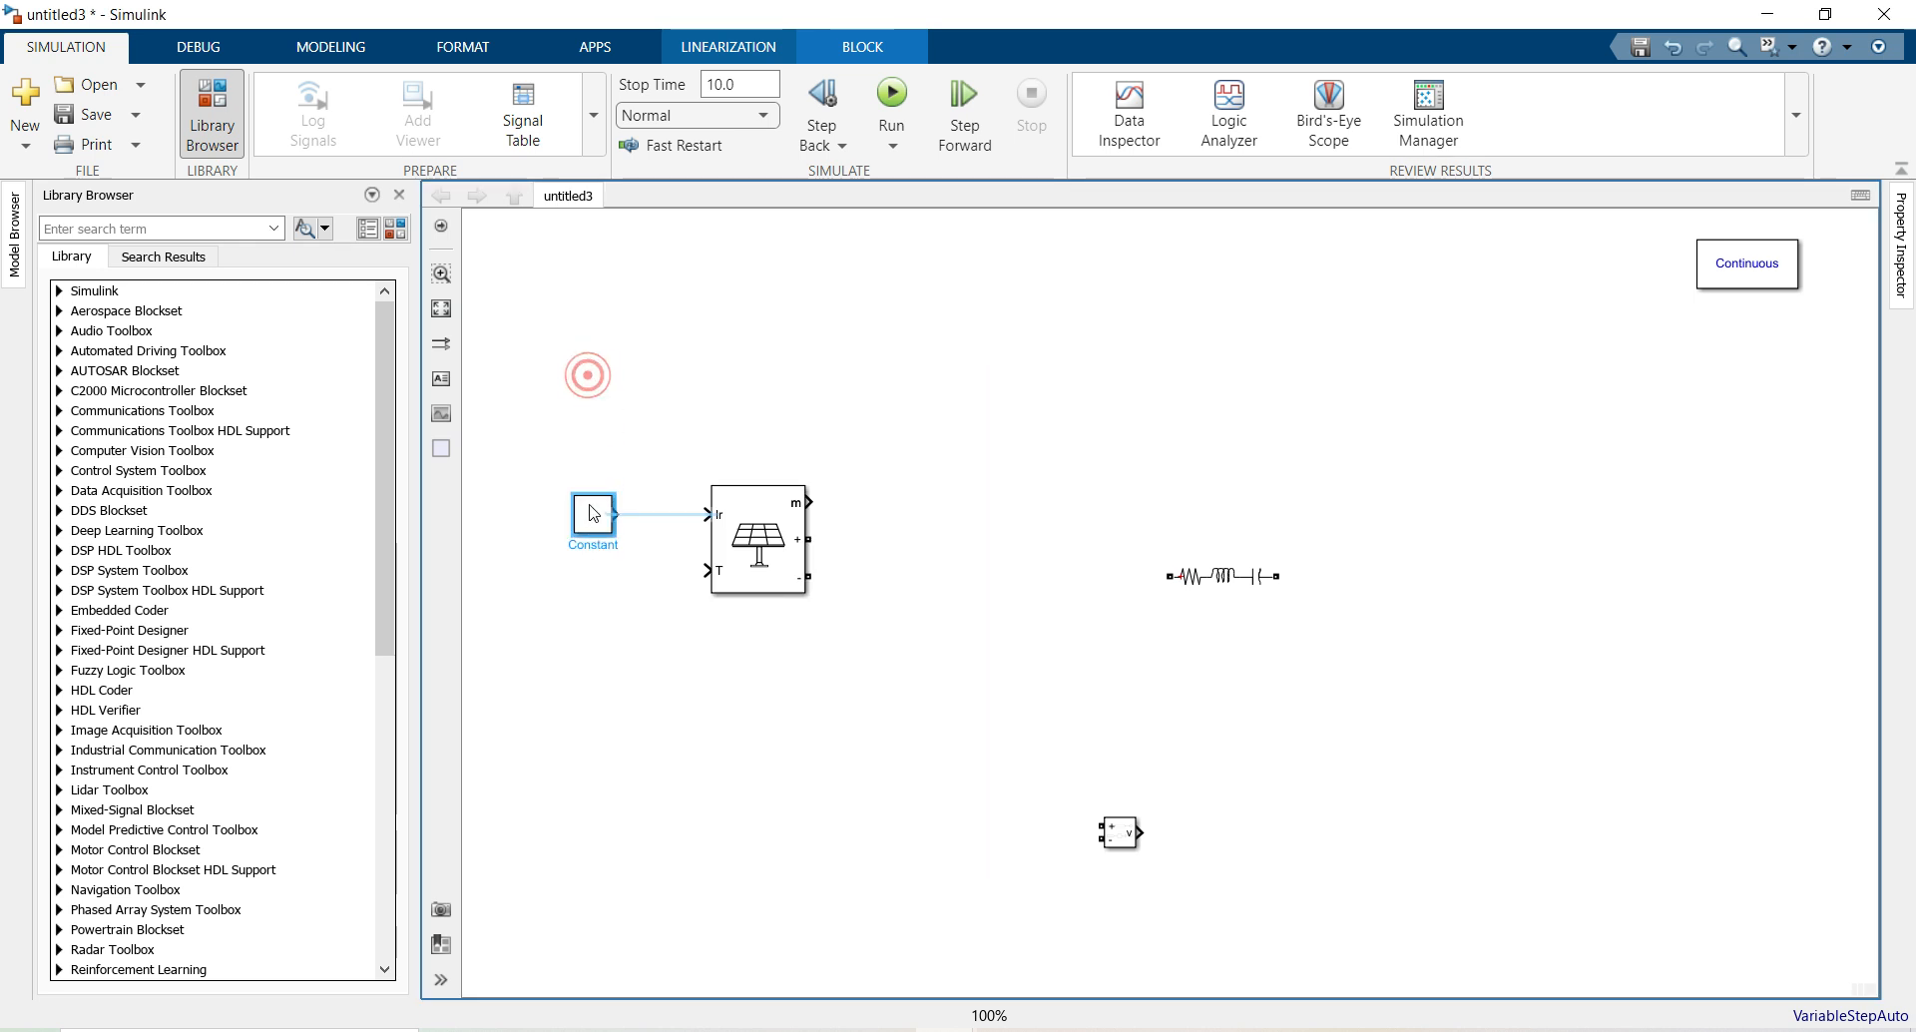
click(656, 514)
double_click(591, 517)
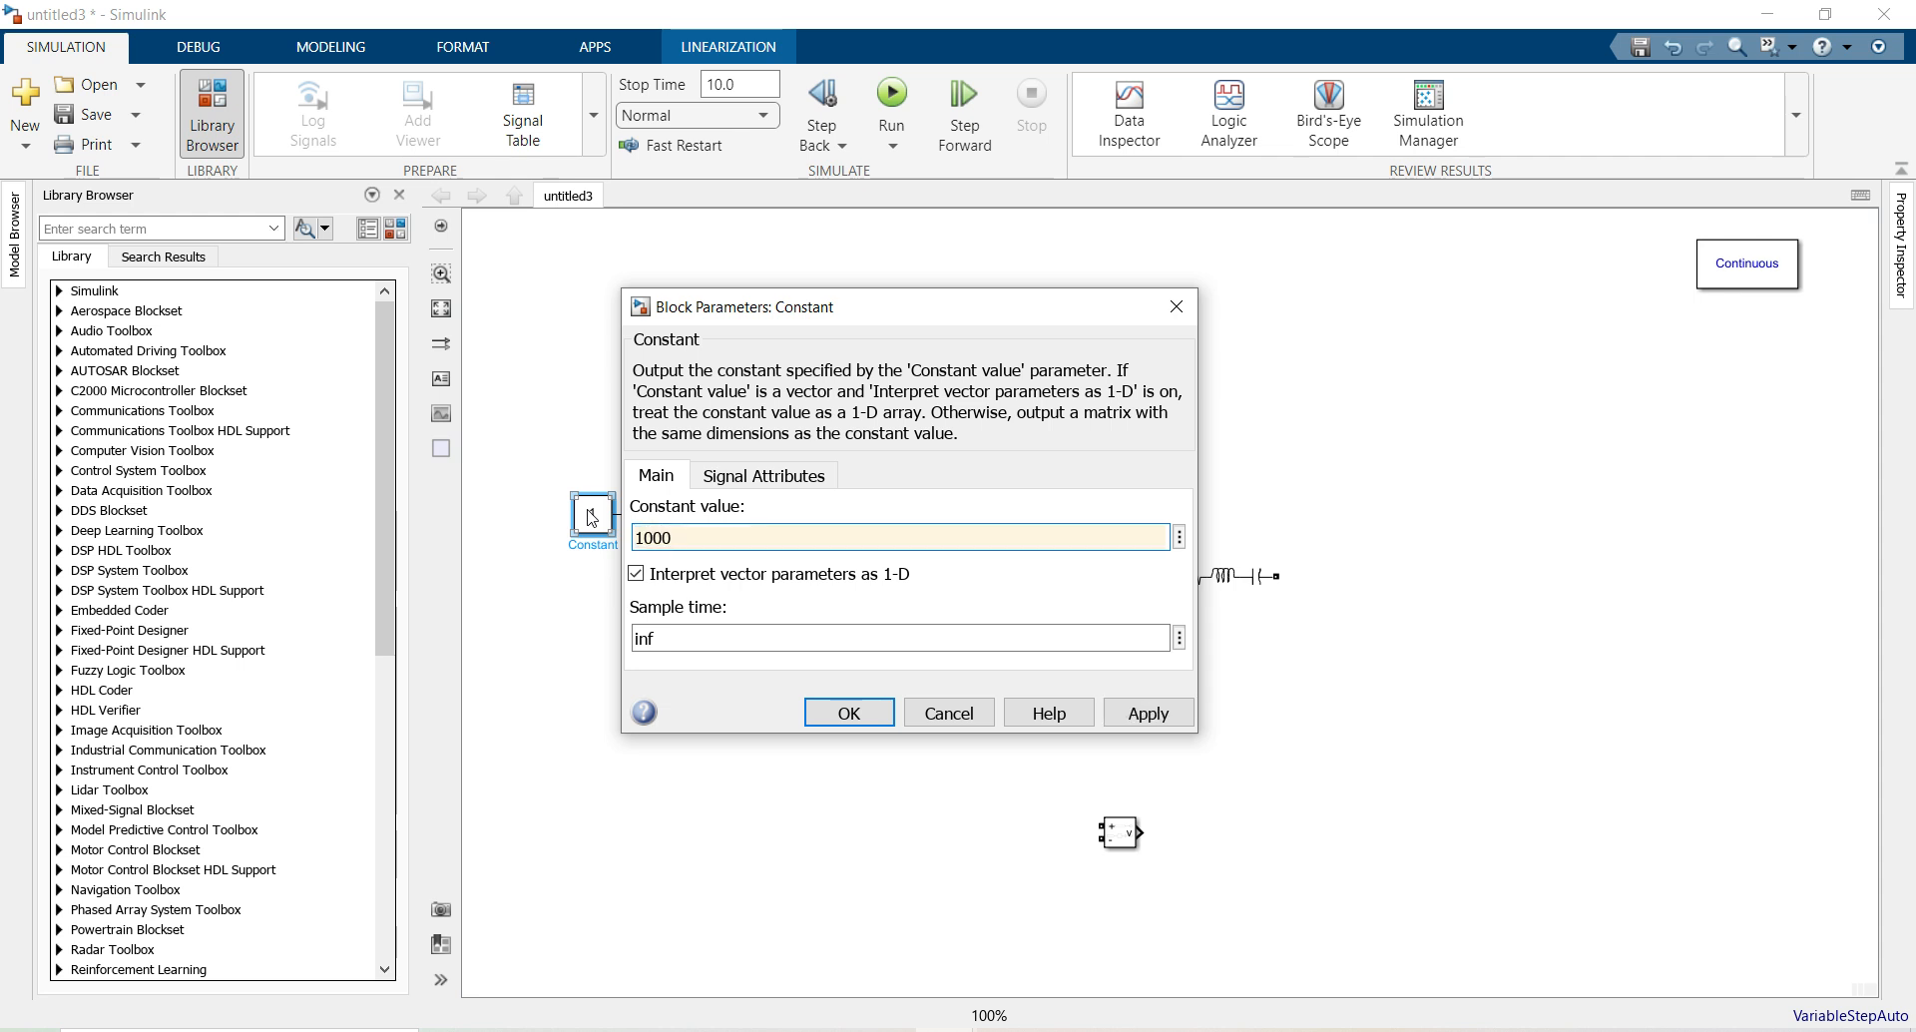
click(849, 712)
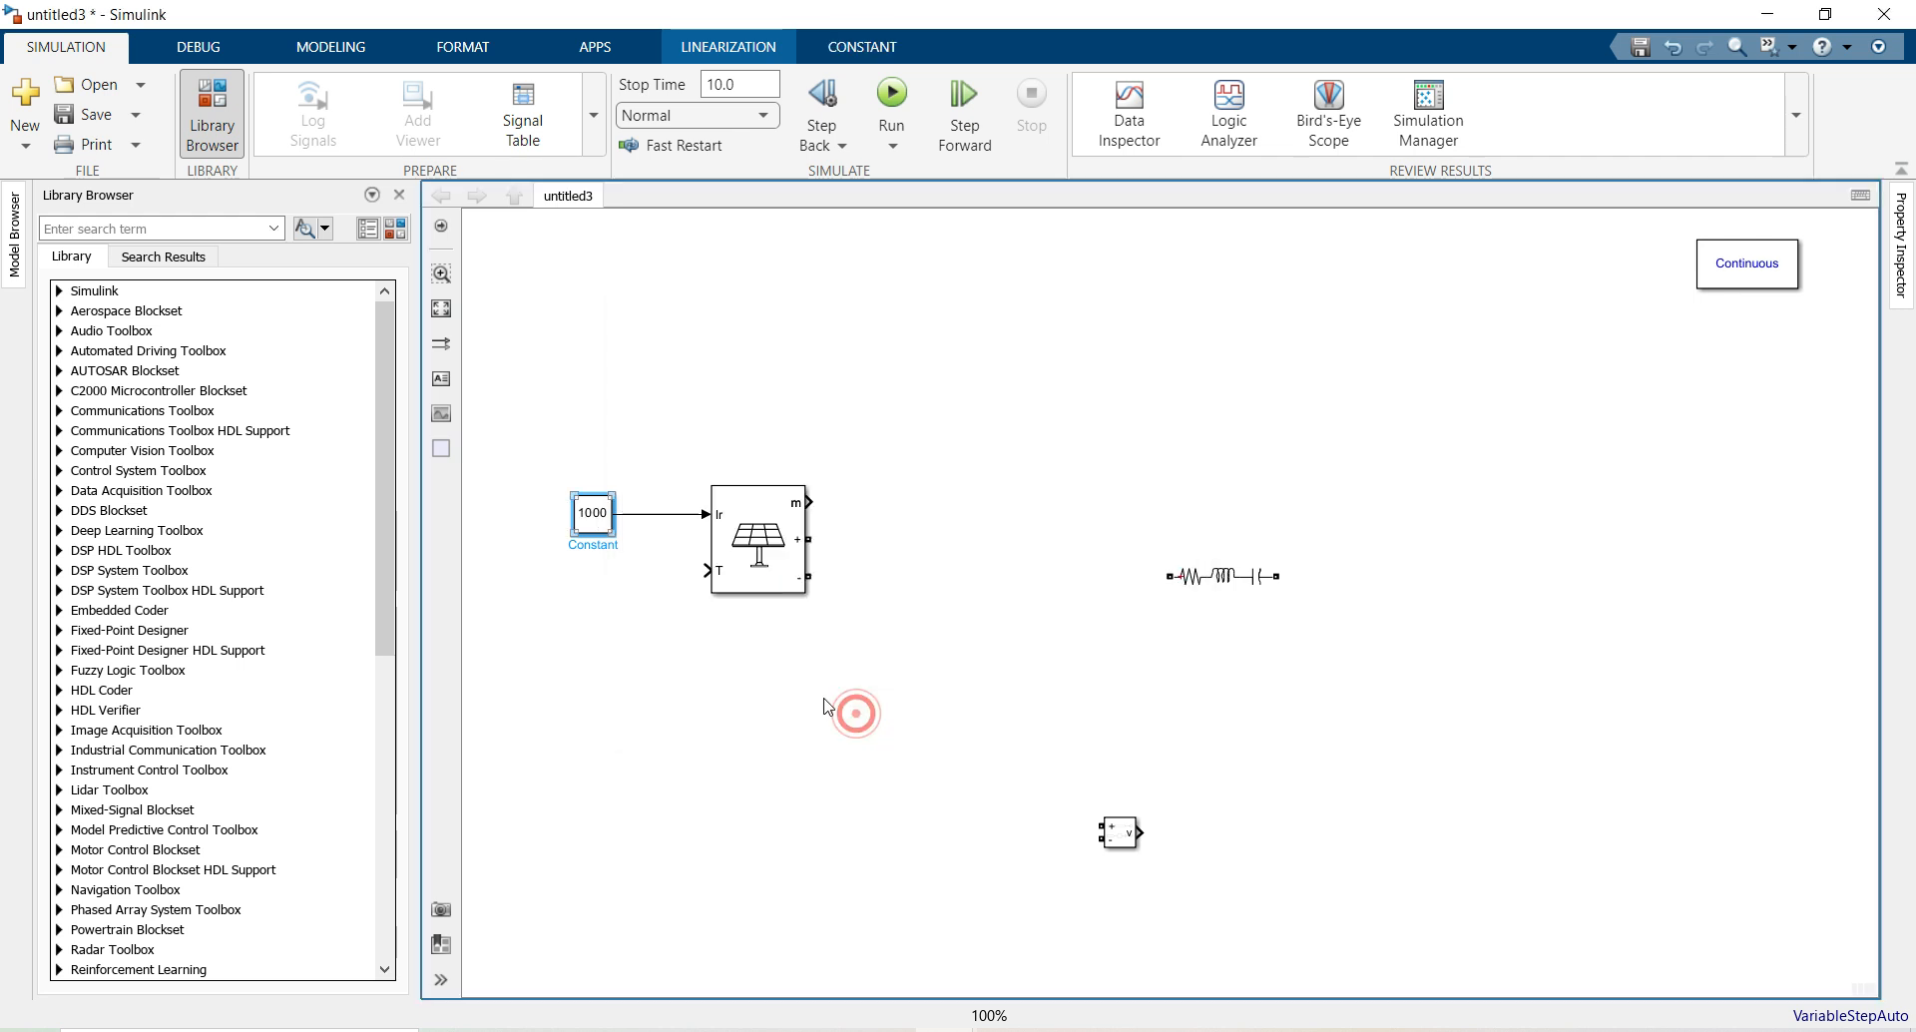
double_click(598, 526)
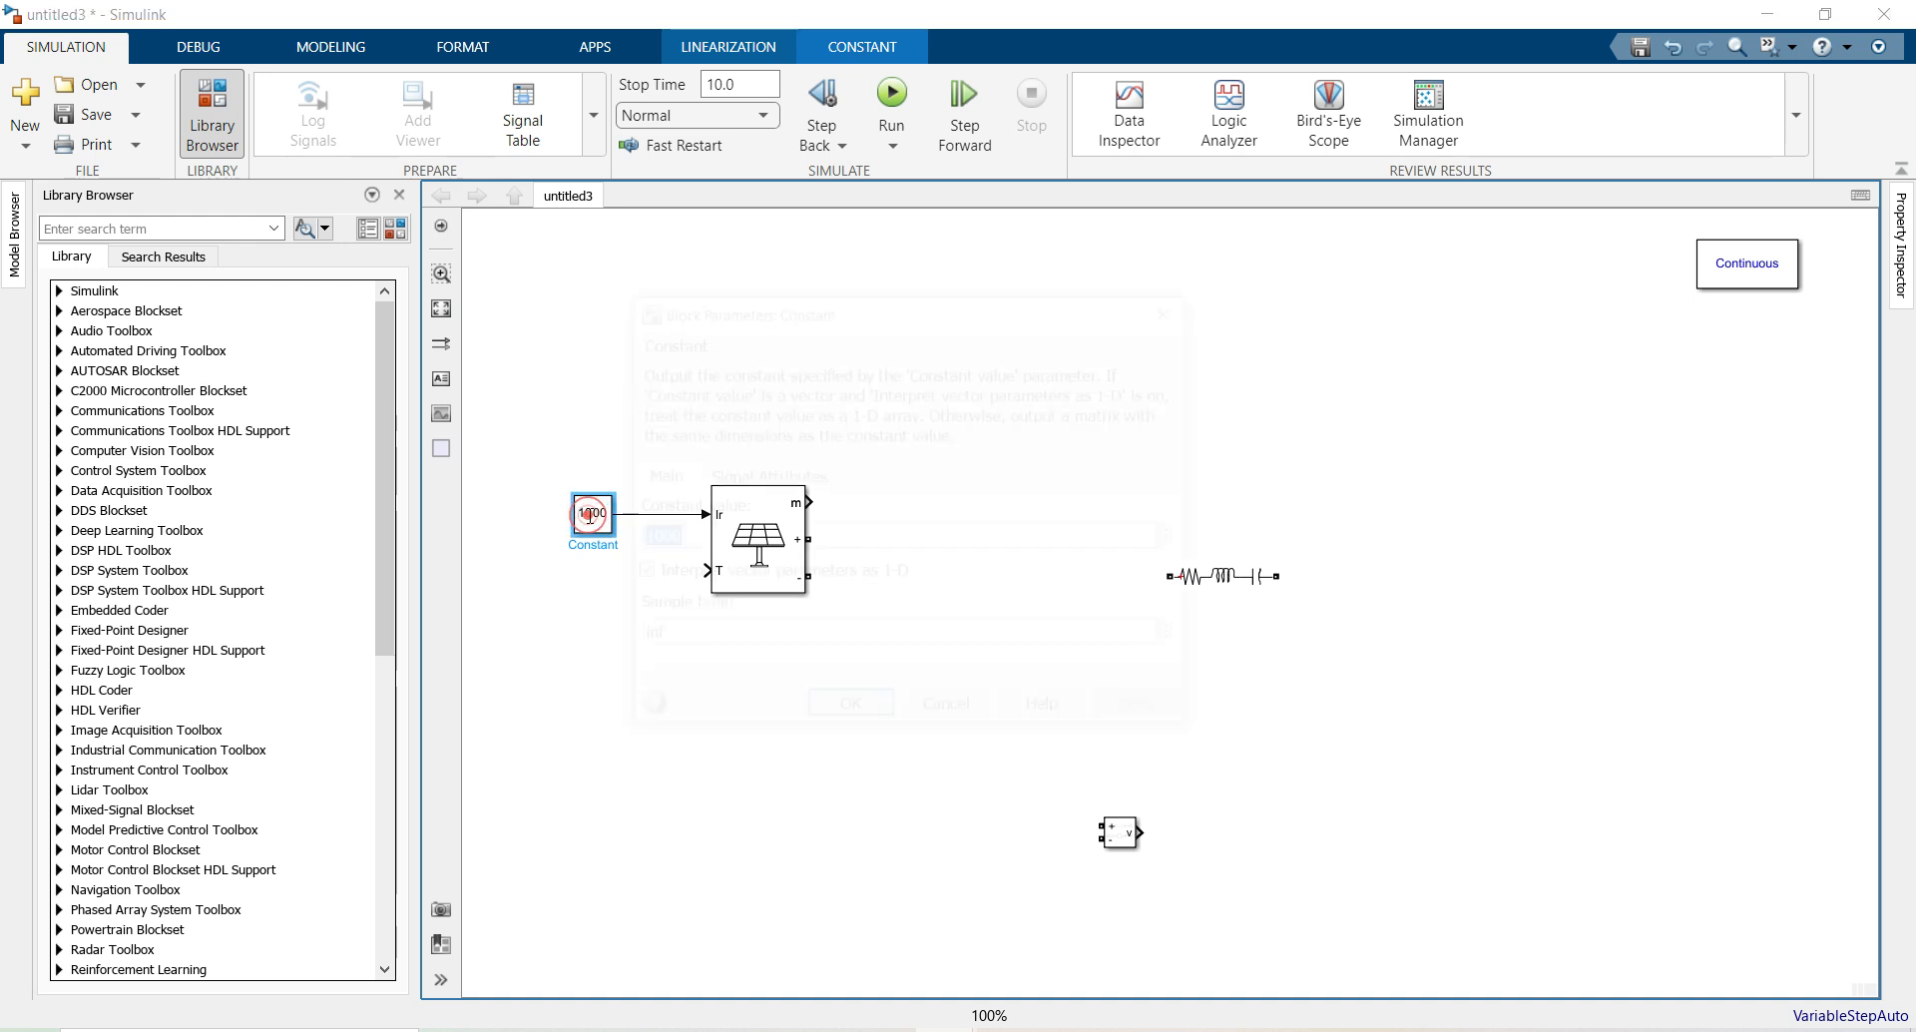
click(838, 710)
Copy the Constant, wire the copy to the T input and set it to 25
drag(607, 526, 592, 588)
drag(706, 571, 607, 585)
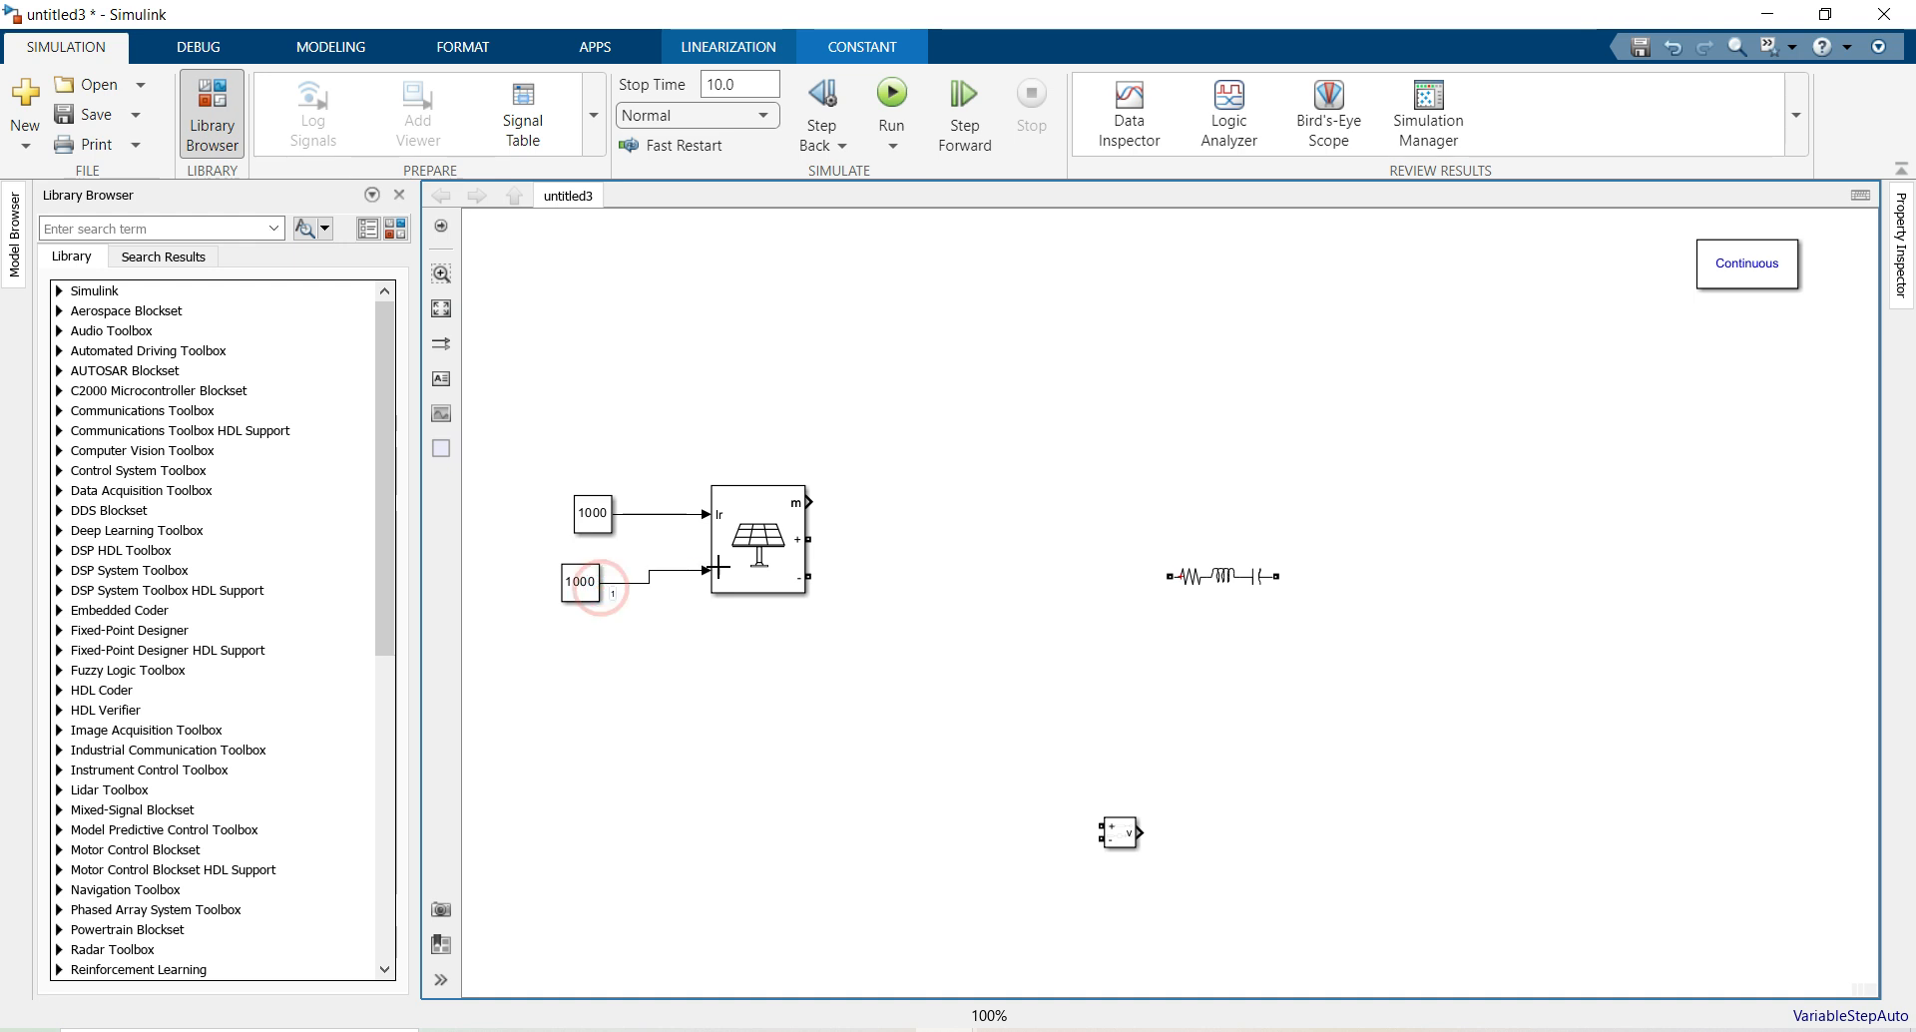
double_click(583, 586)
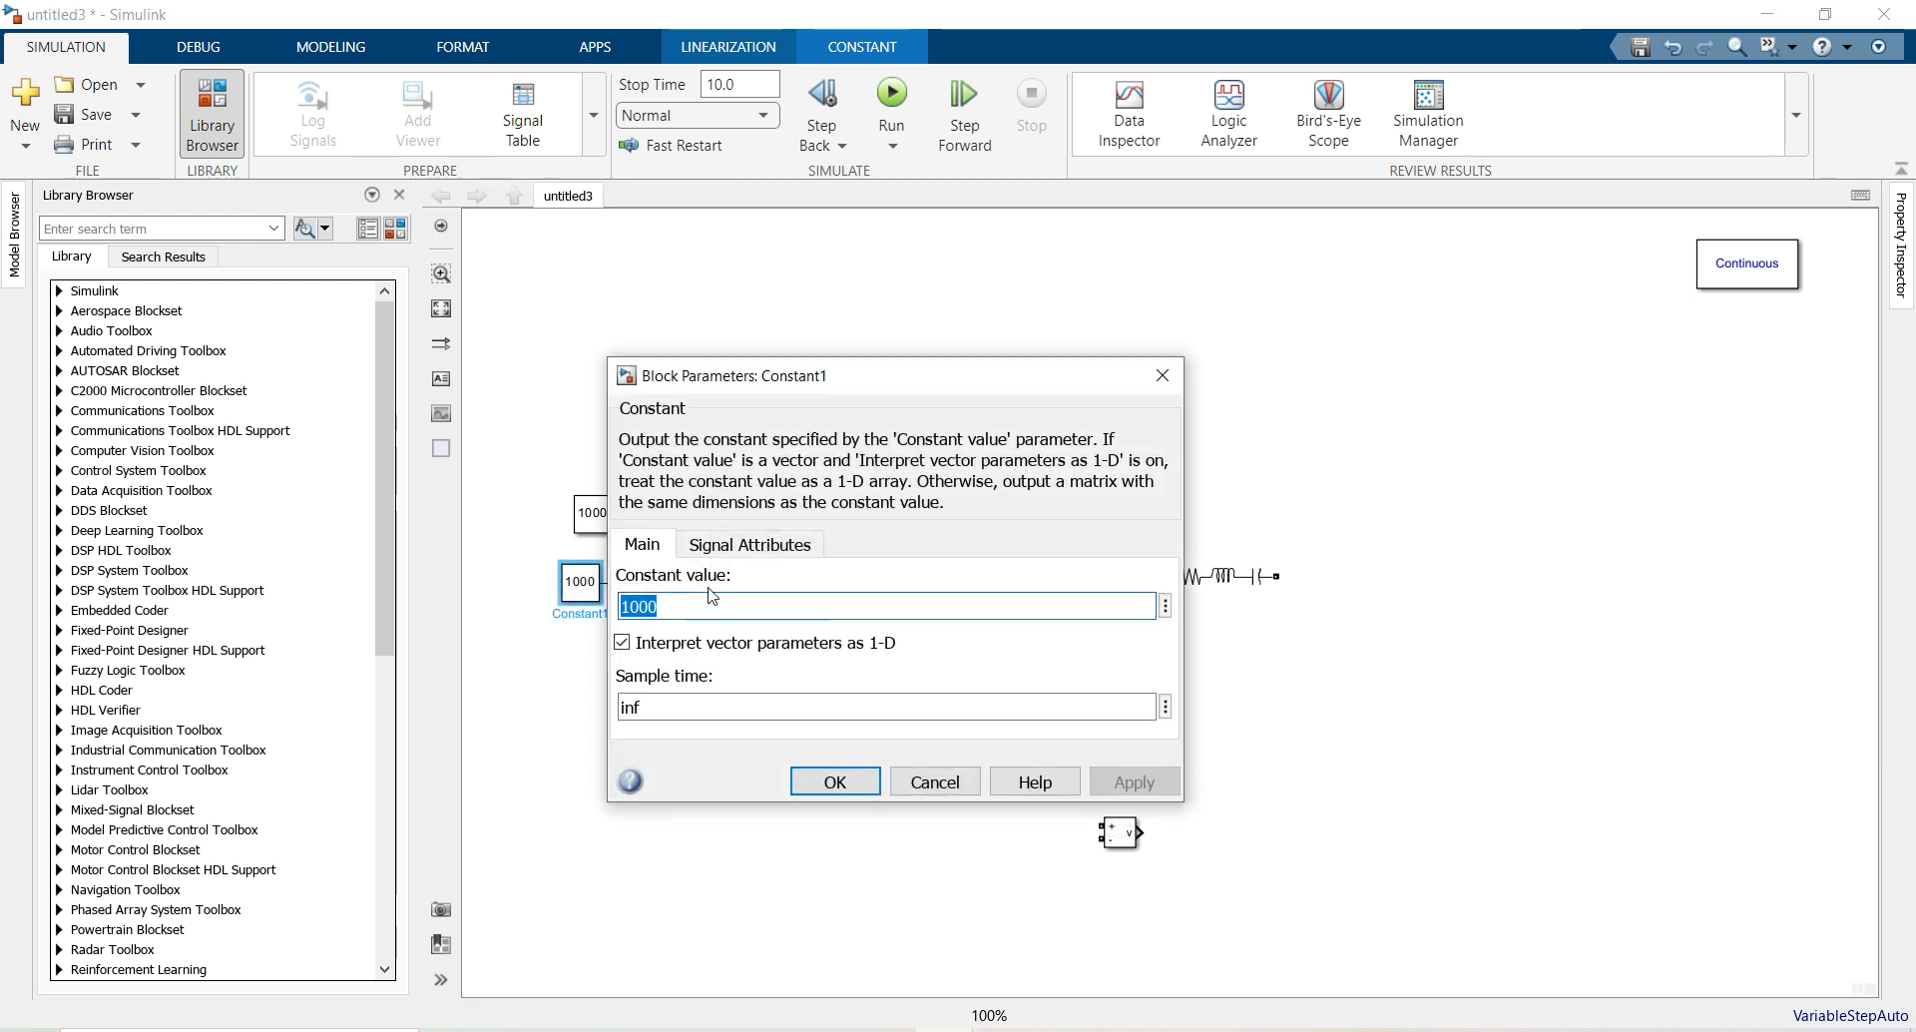
text(25)
key(Return)
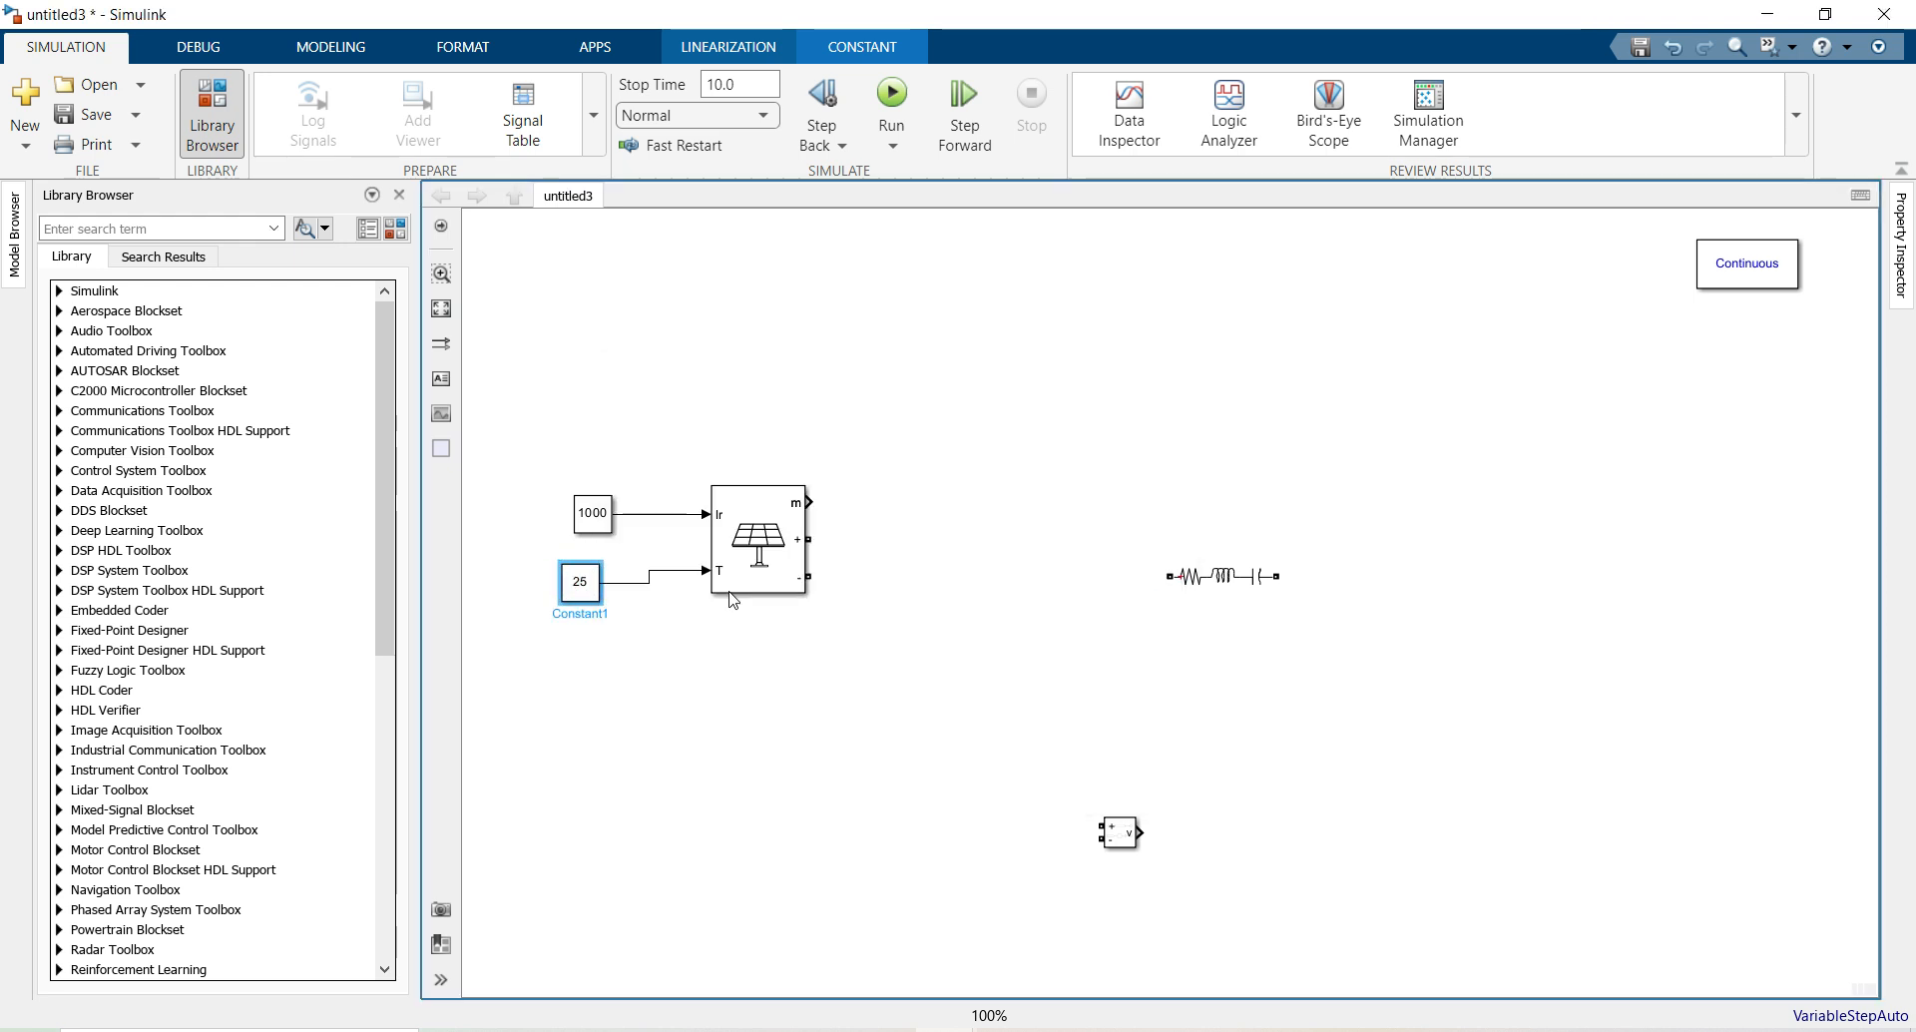
click(740, 517)
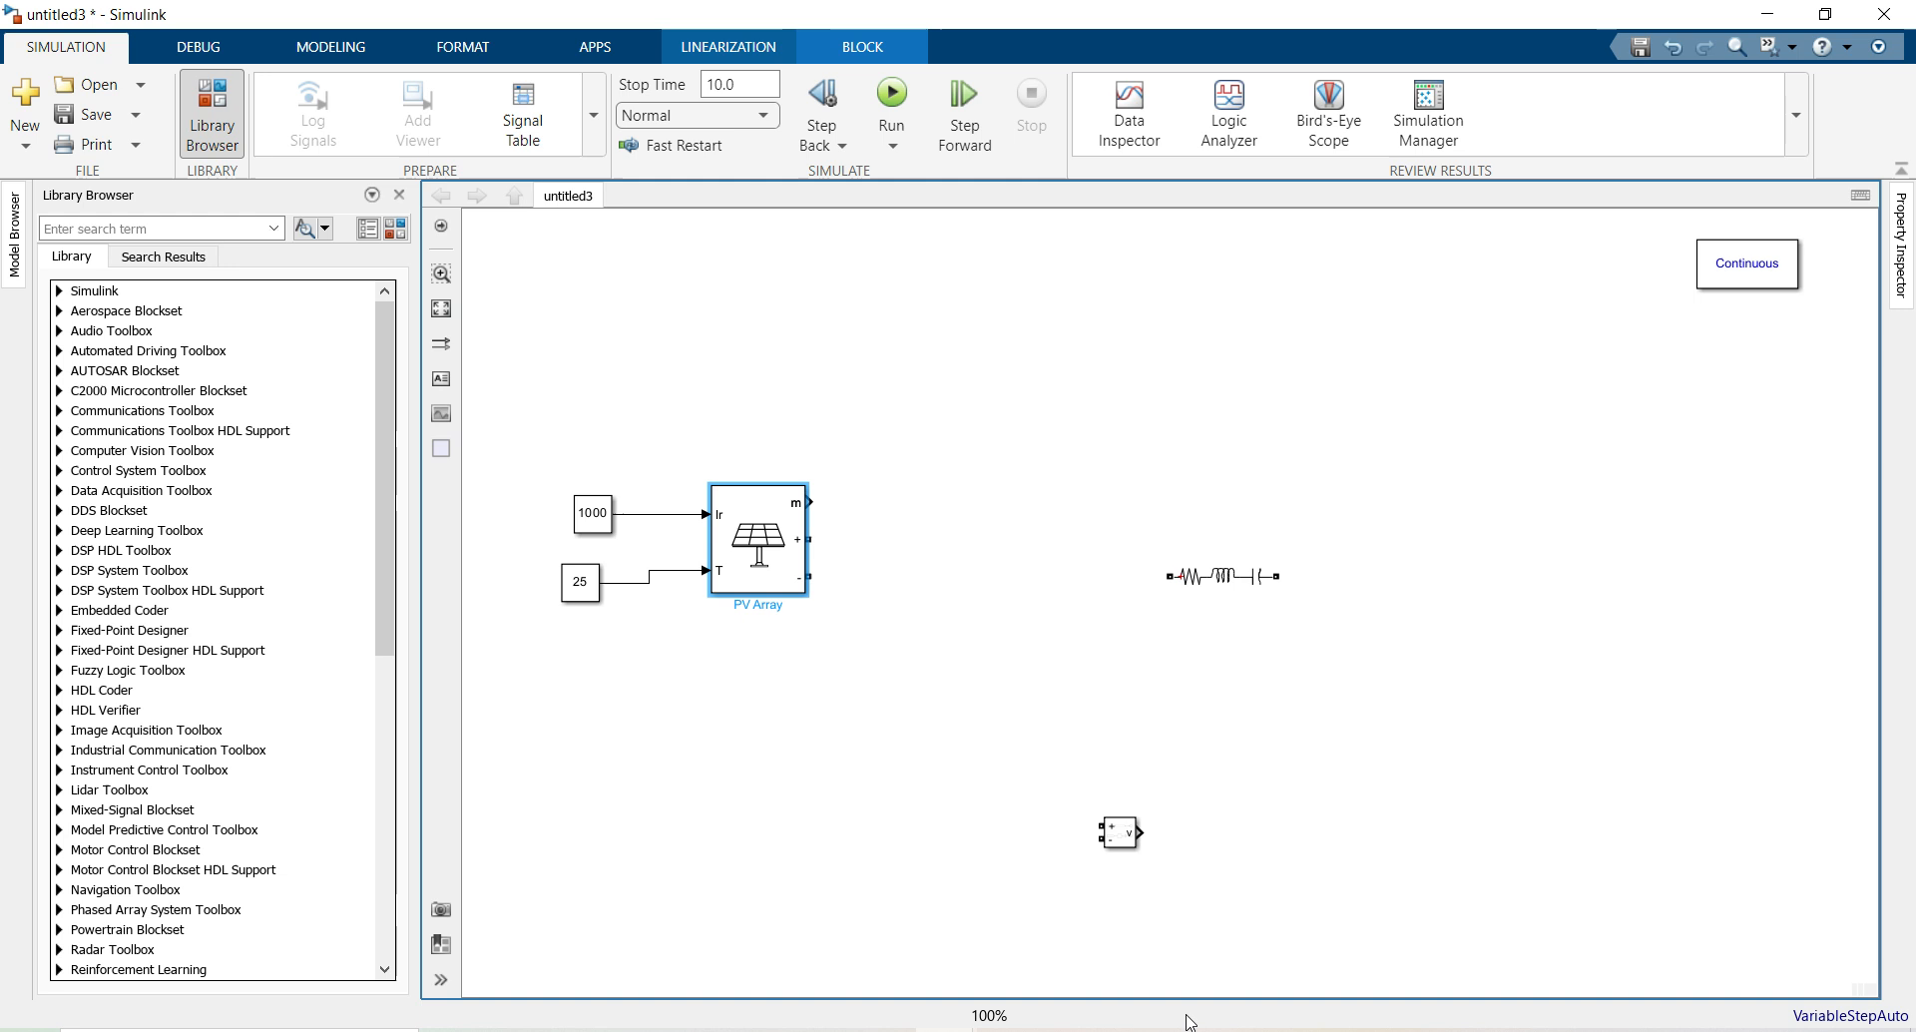
Cut the short-circuit current note line from Notepad and minimize the window
click(1200, 1028)
drag(1352, 932, 610, 898)
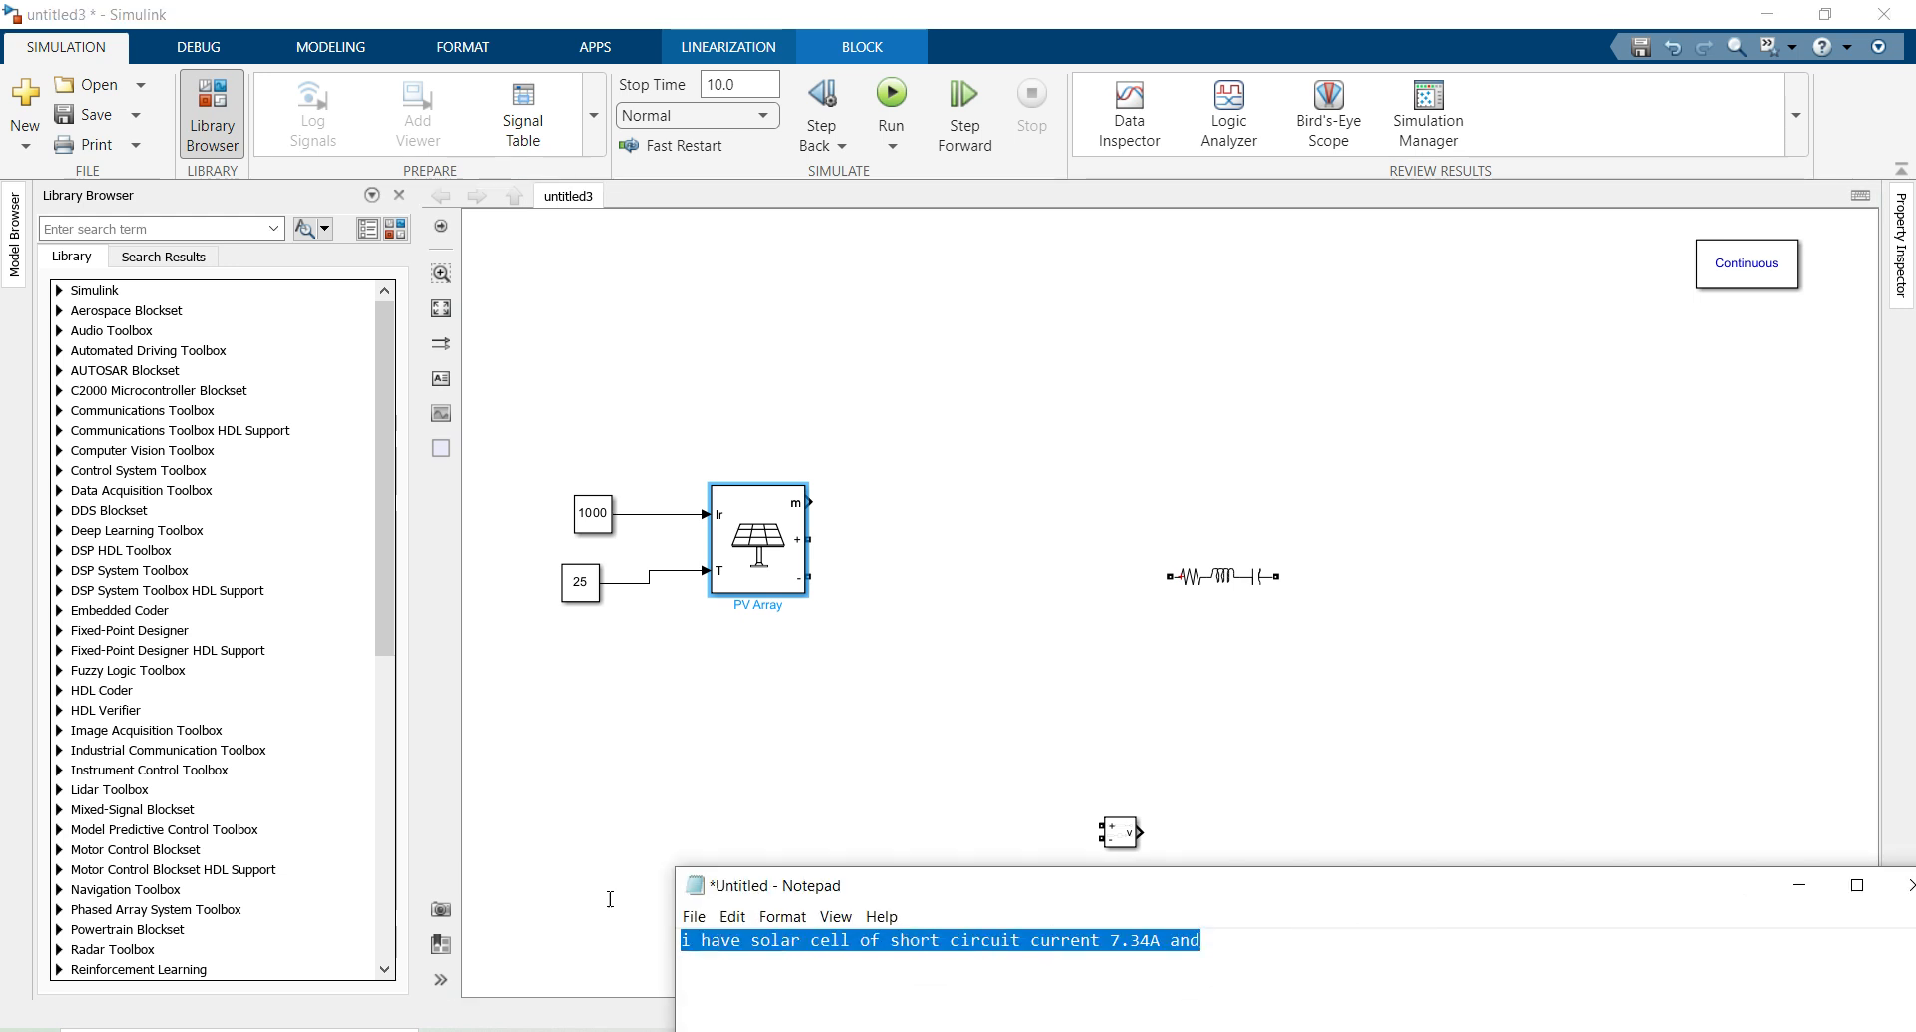
key(ctrl+x)
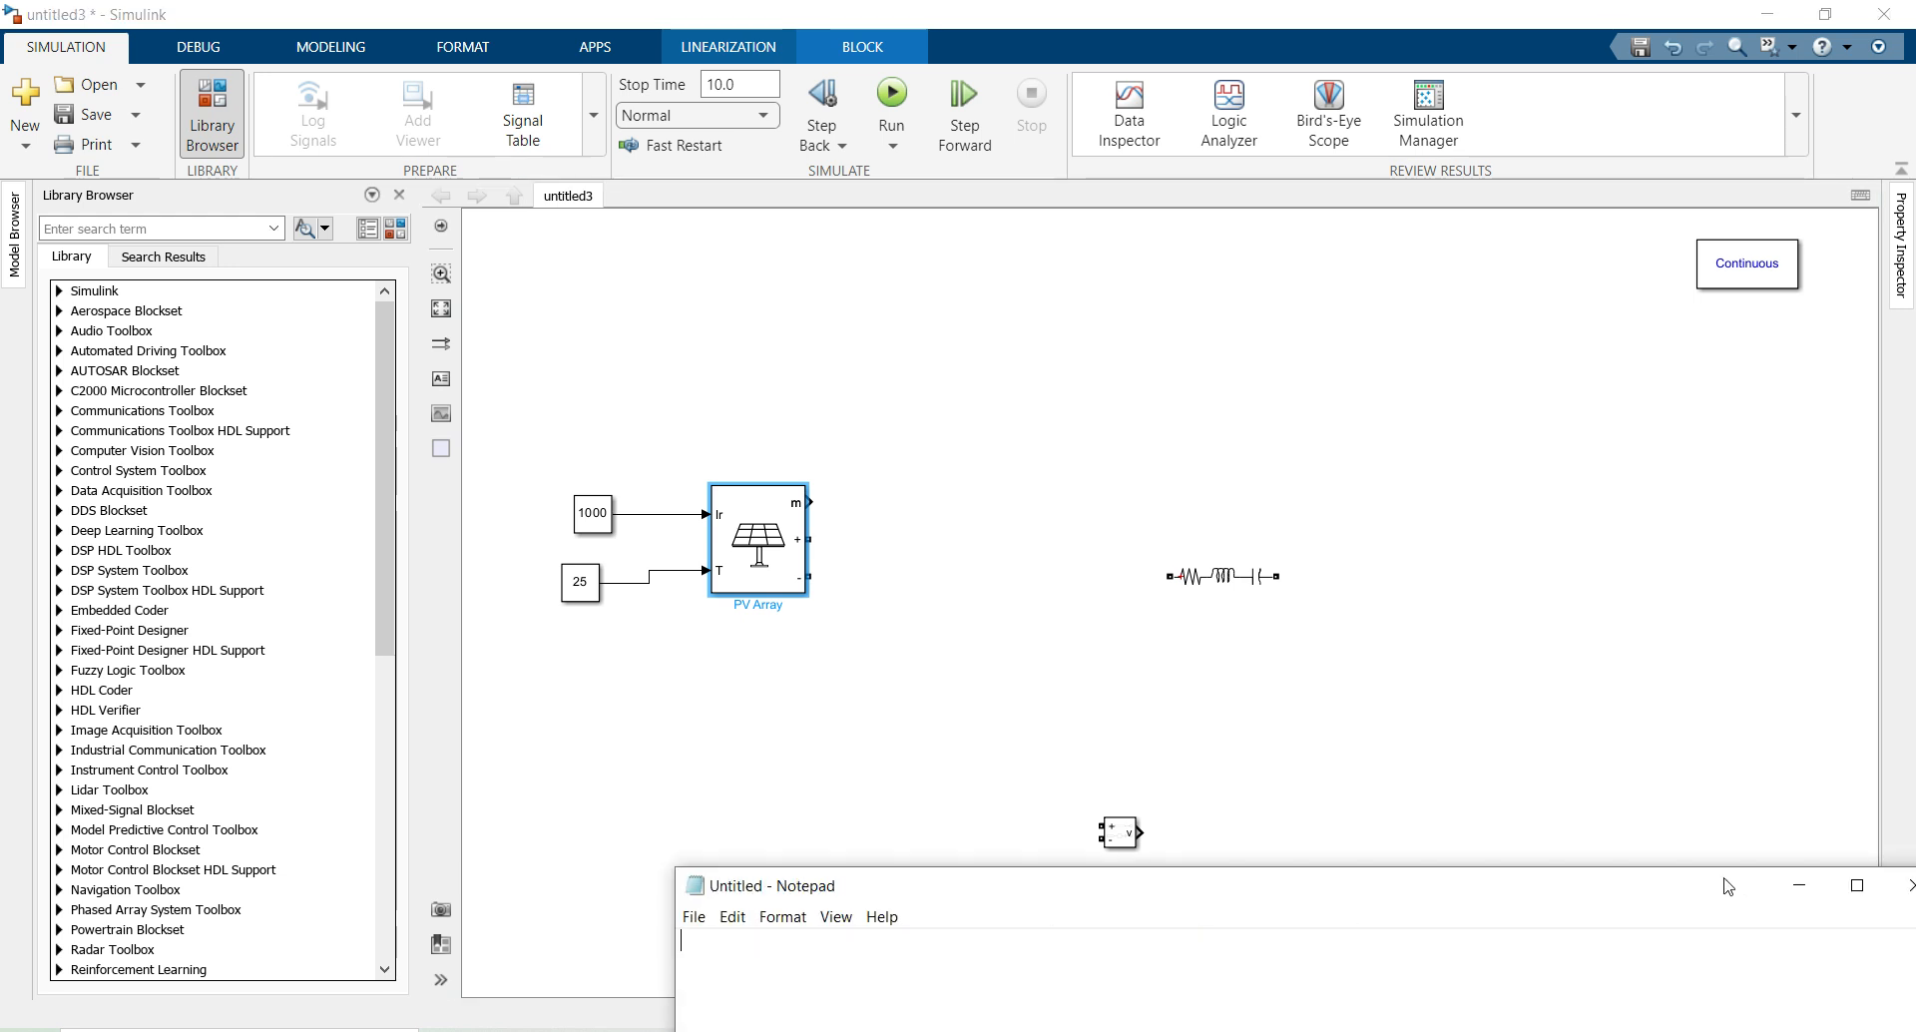
click(1799, 885)
Plot one module at specified irradiances, with 2 parallel strings and 10 series modules
double_click(760, 551)
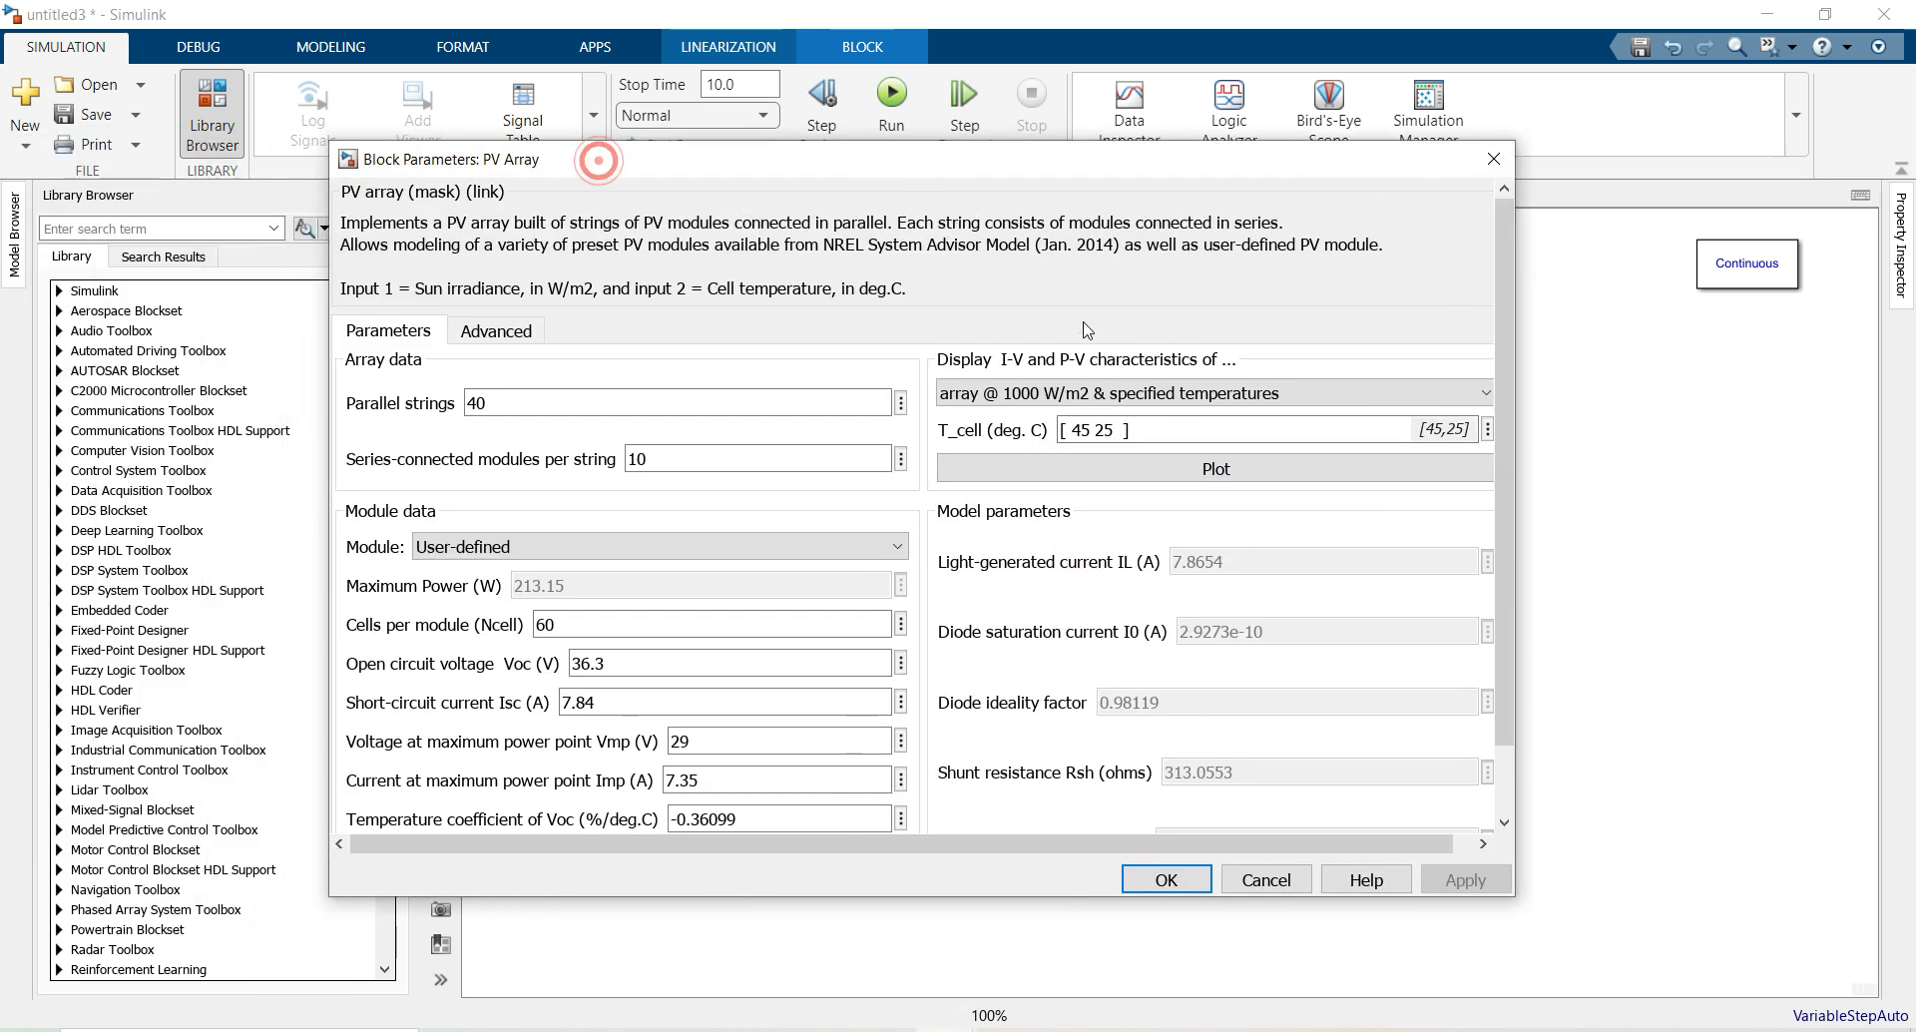
click(1125, 392)
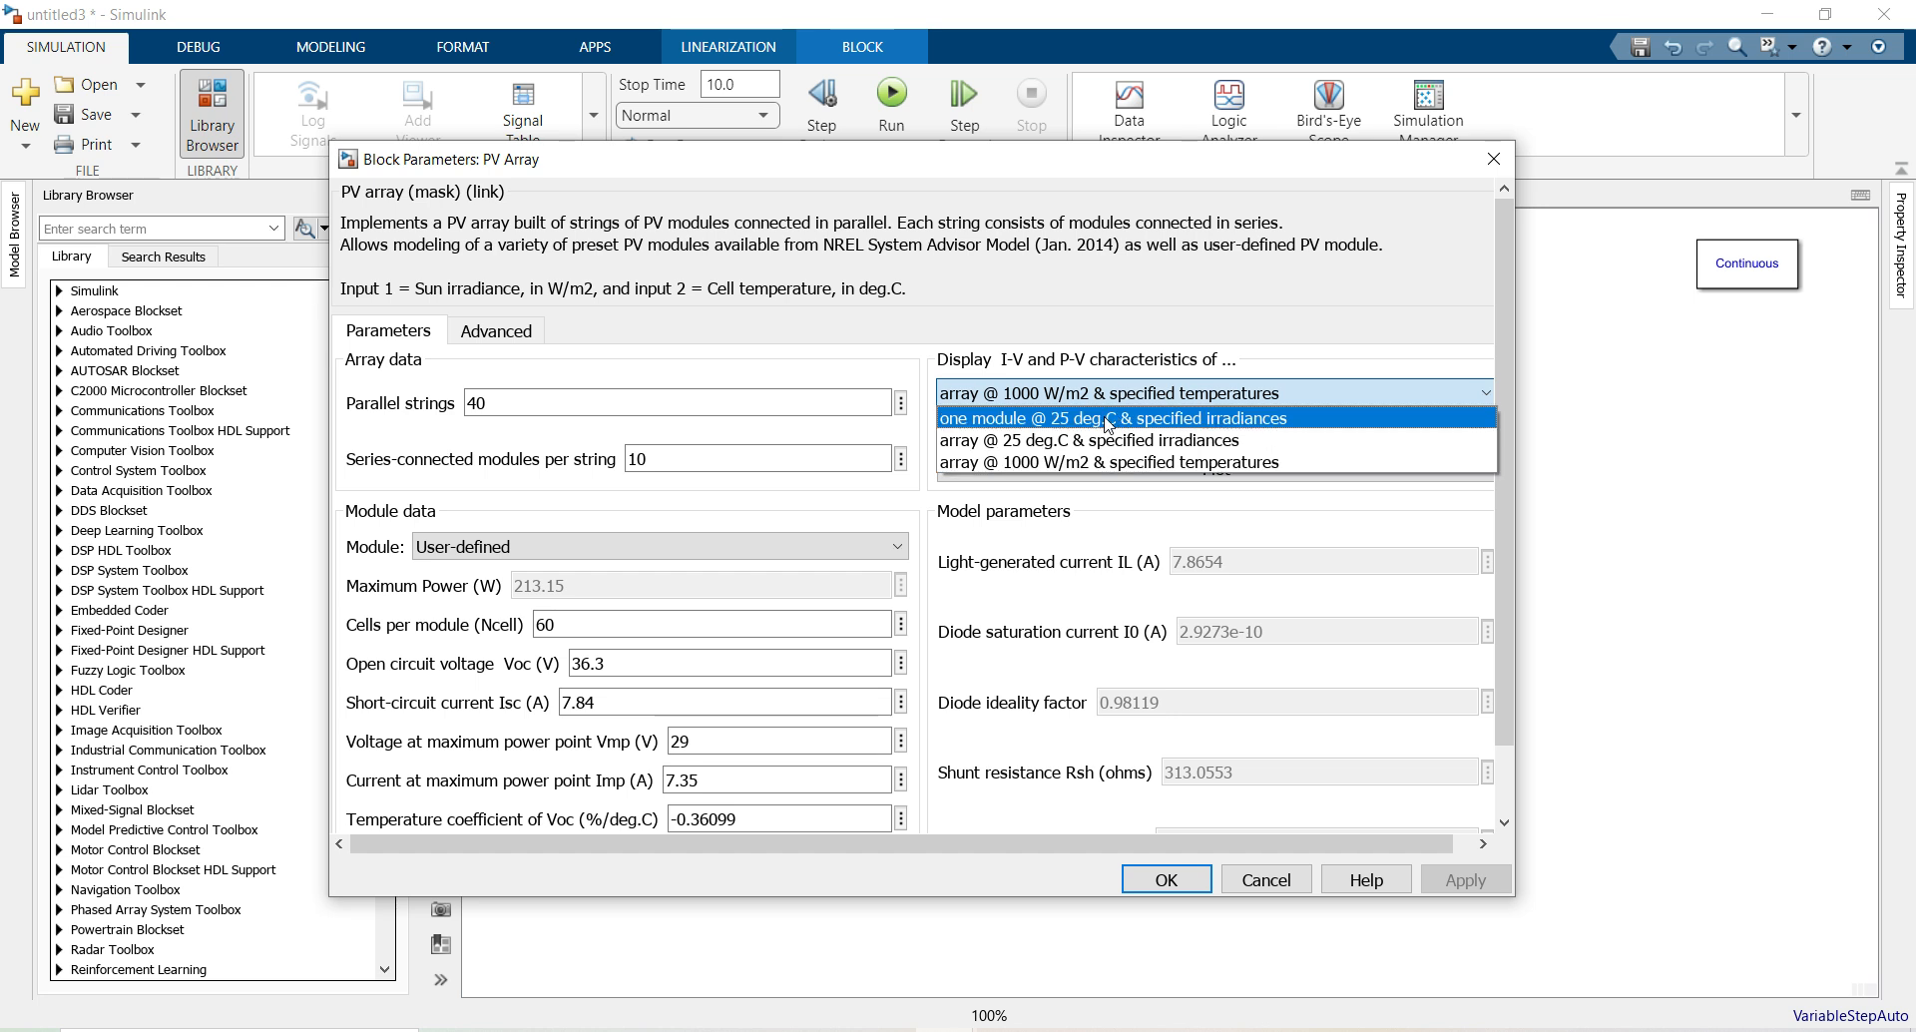
click(1110, 418)
double_click(516, 403)
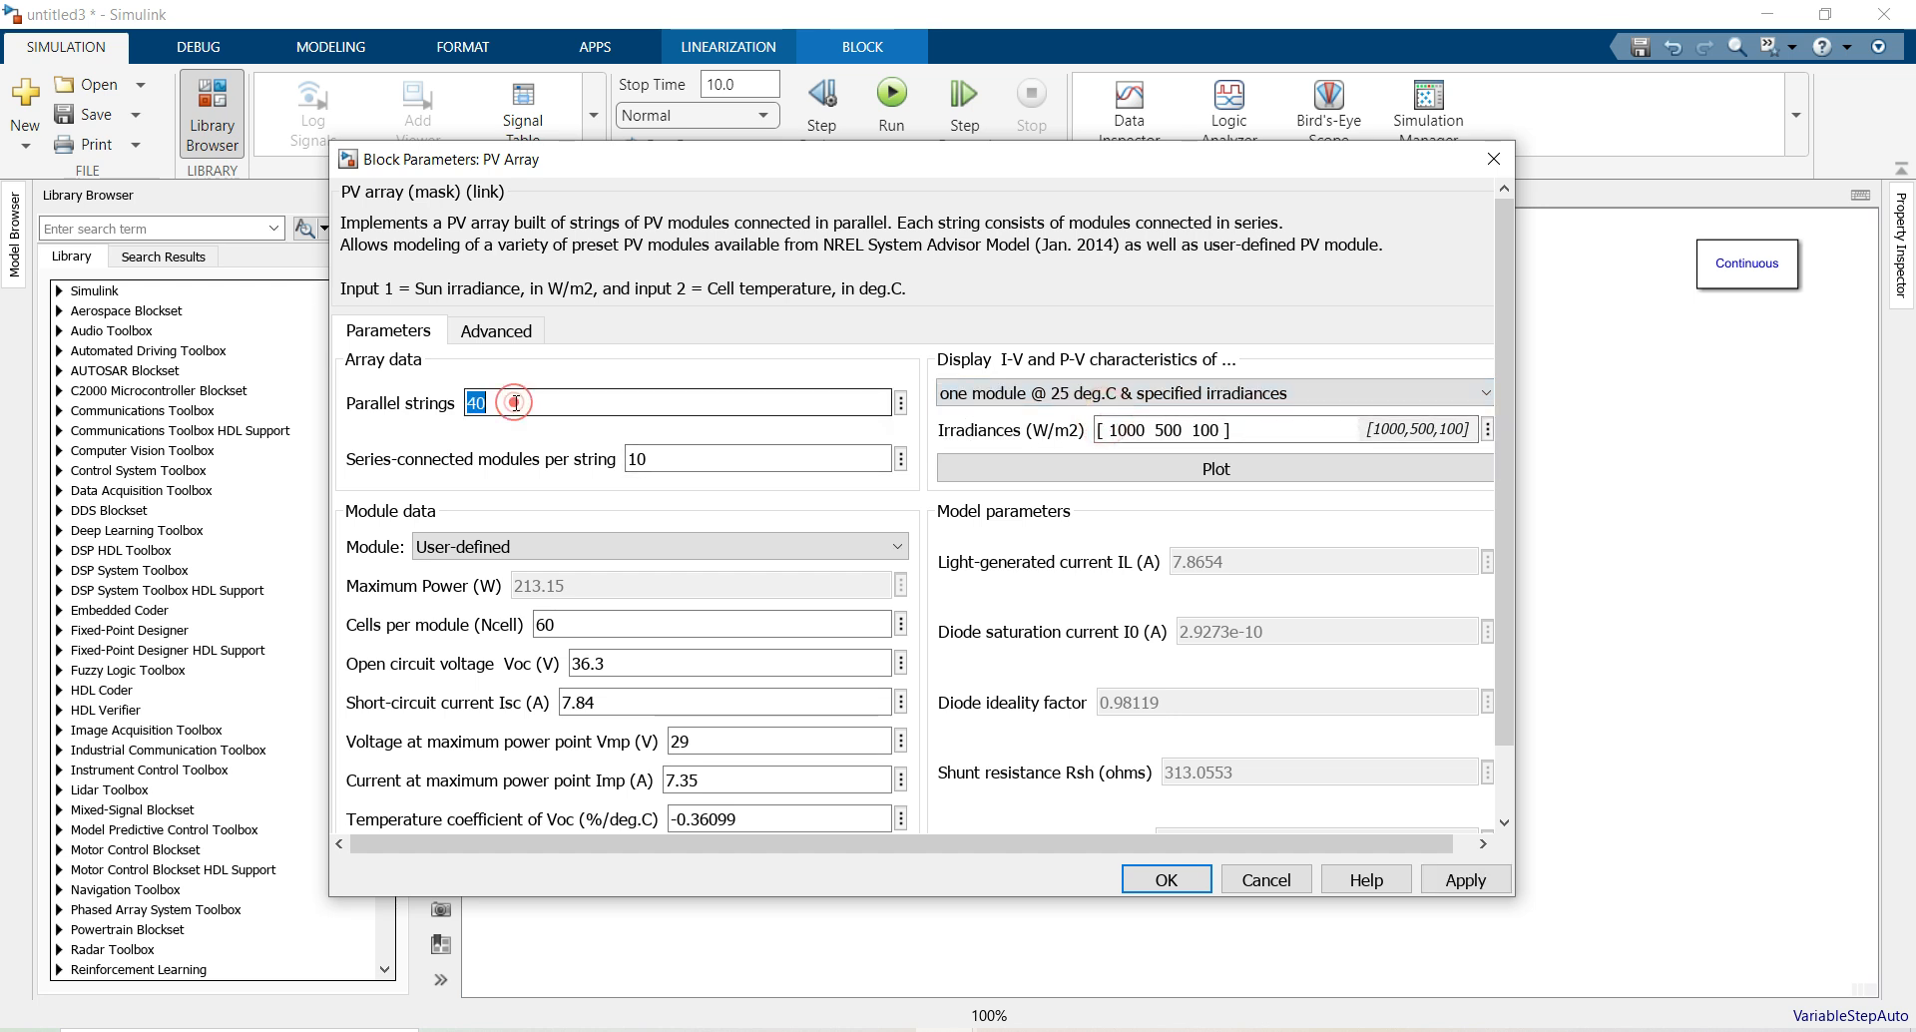
text(2)
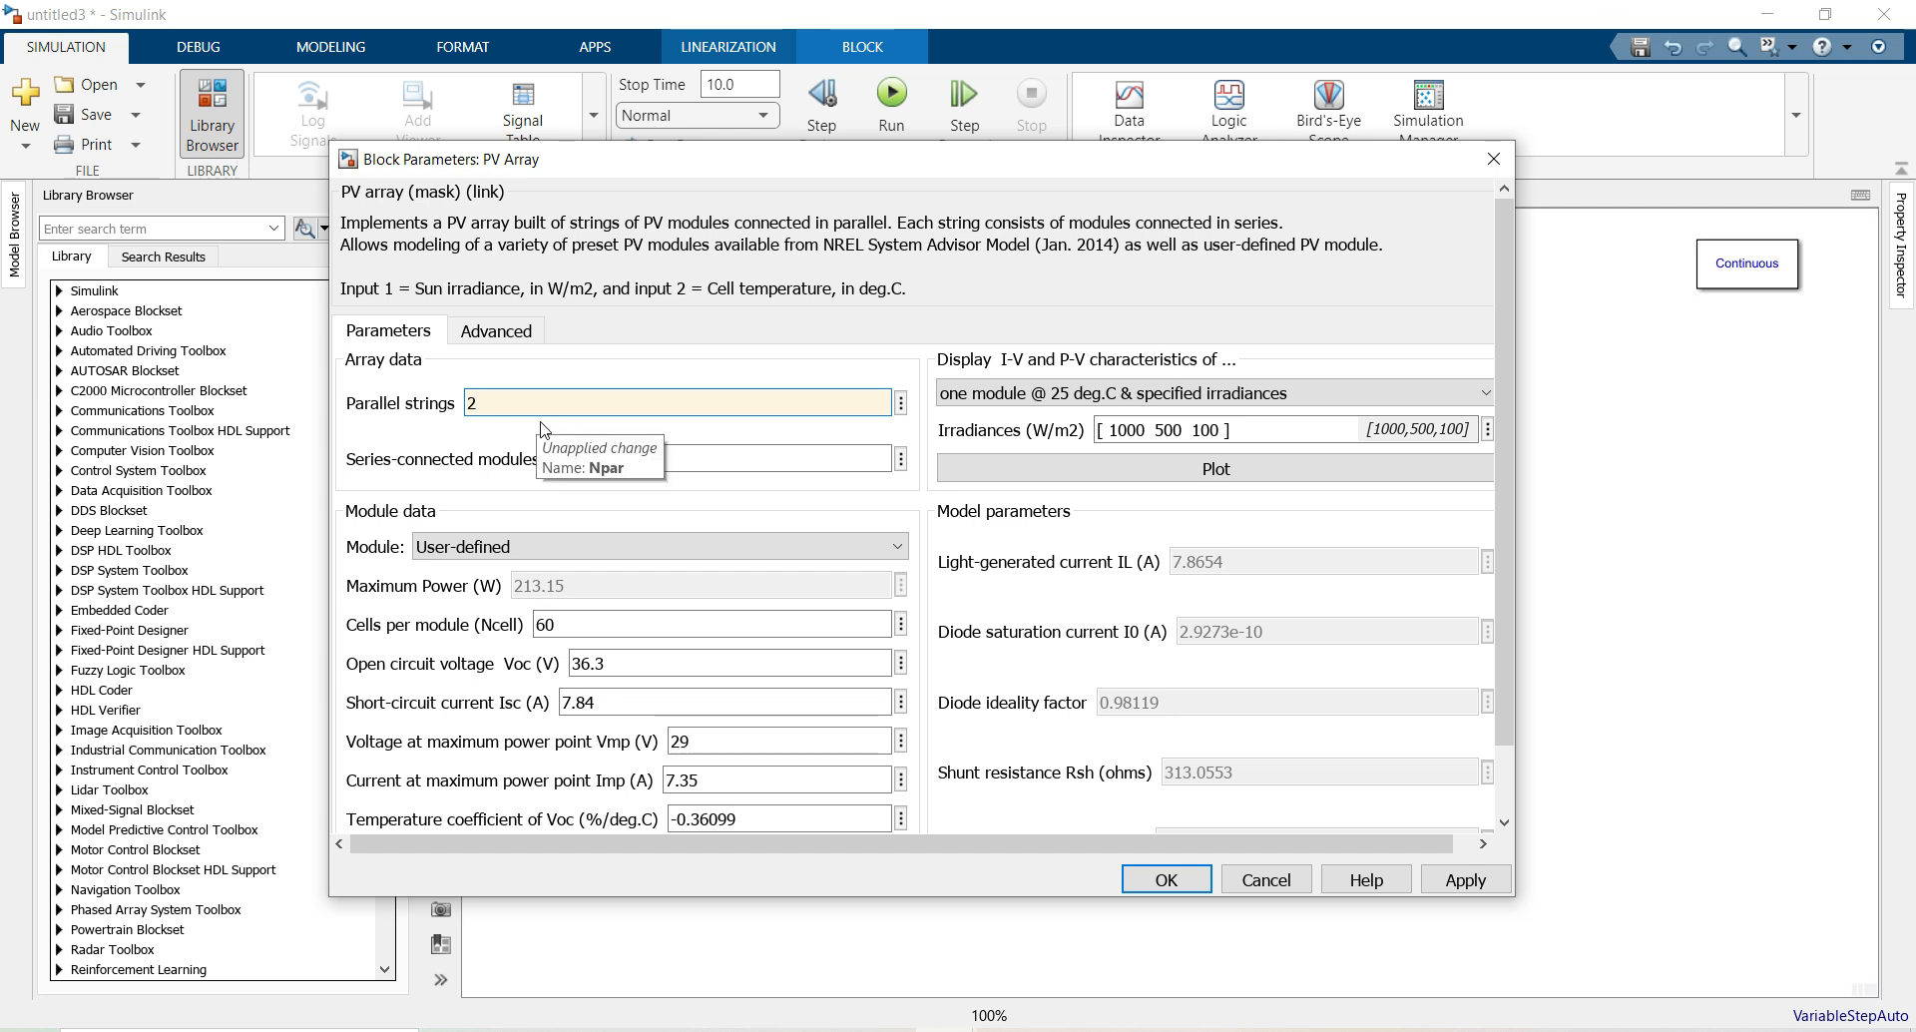
double_click(655, 458)
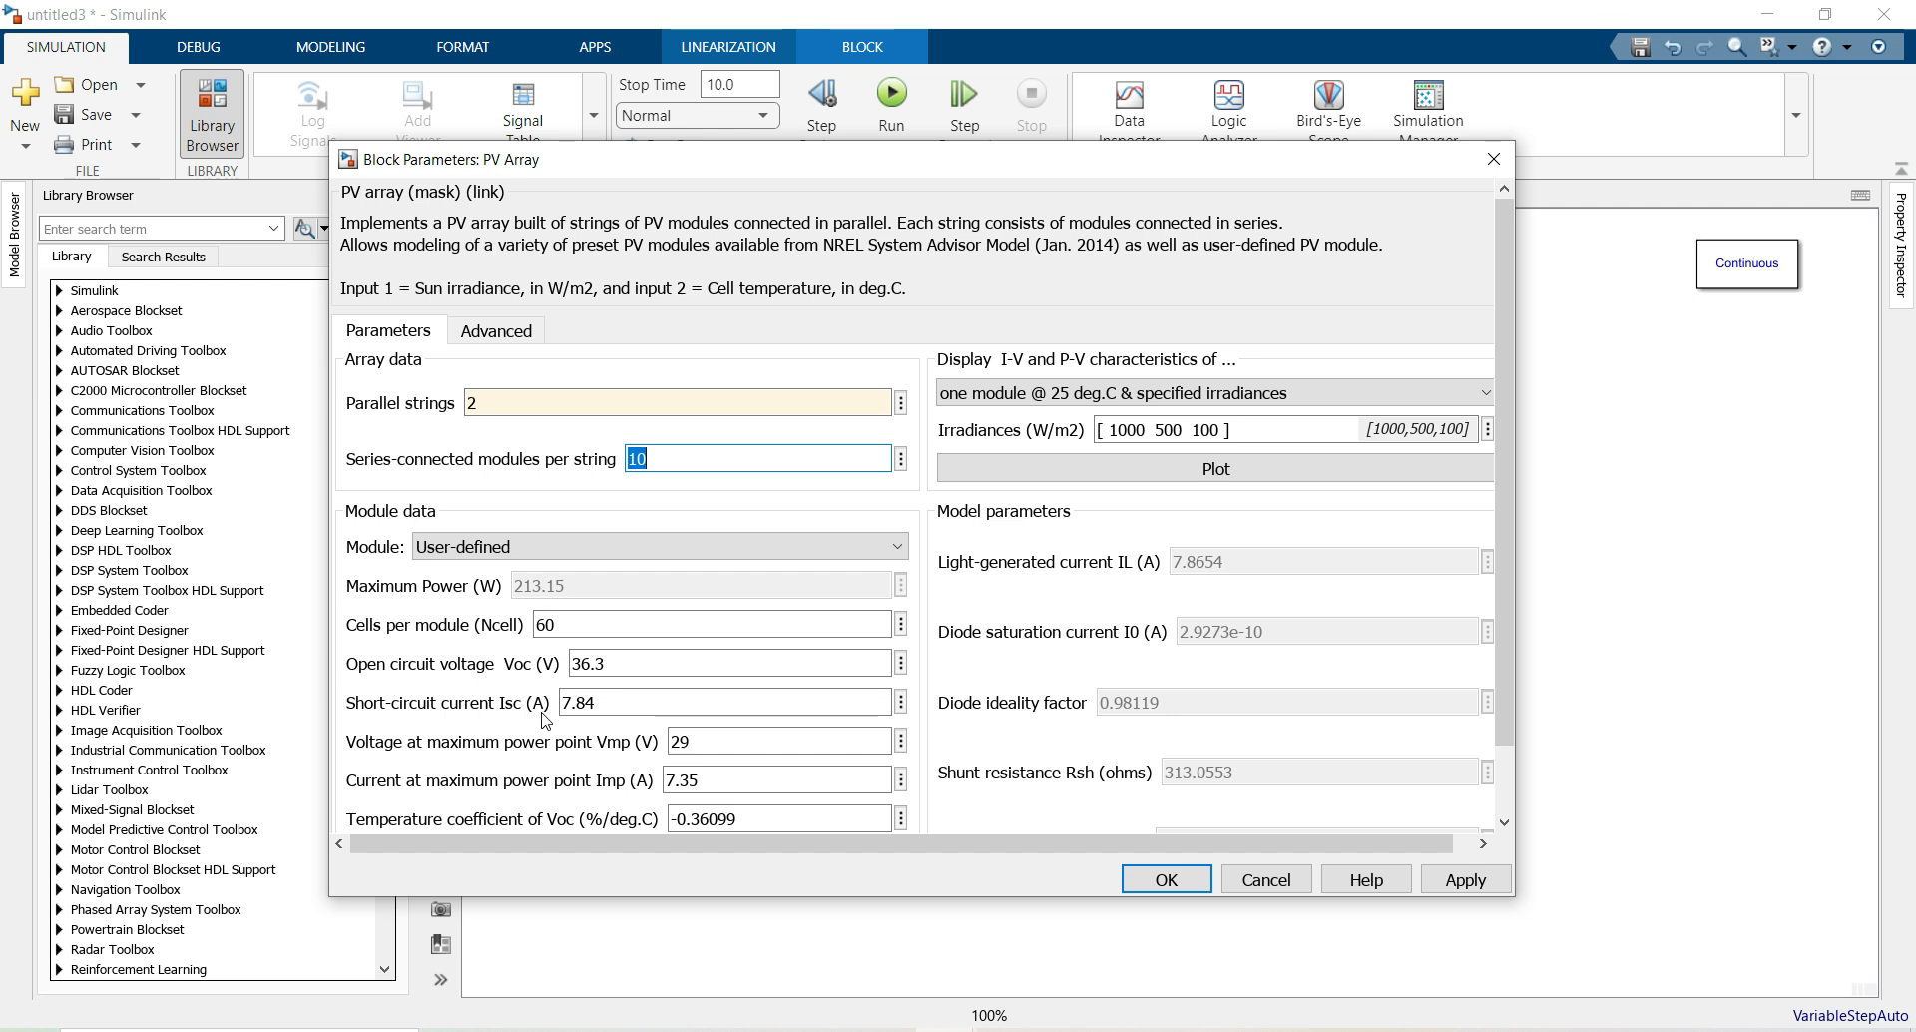
double_click(579, 702)
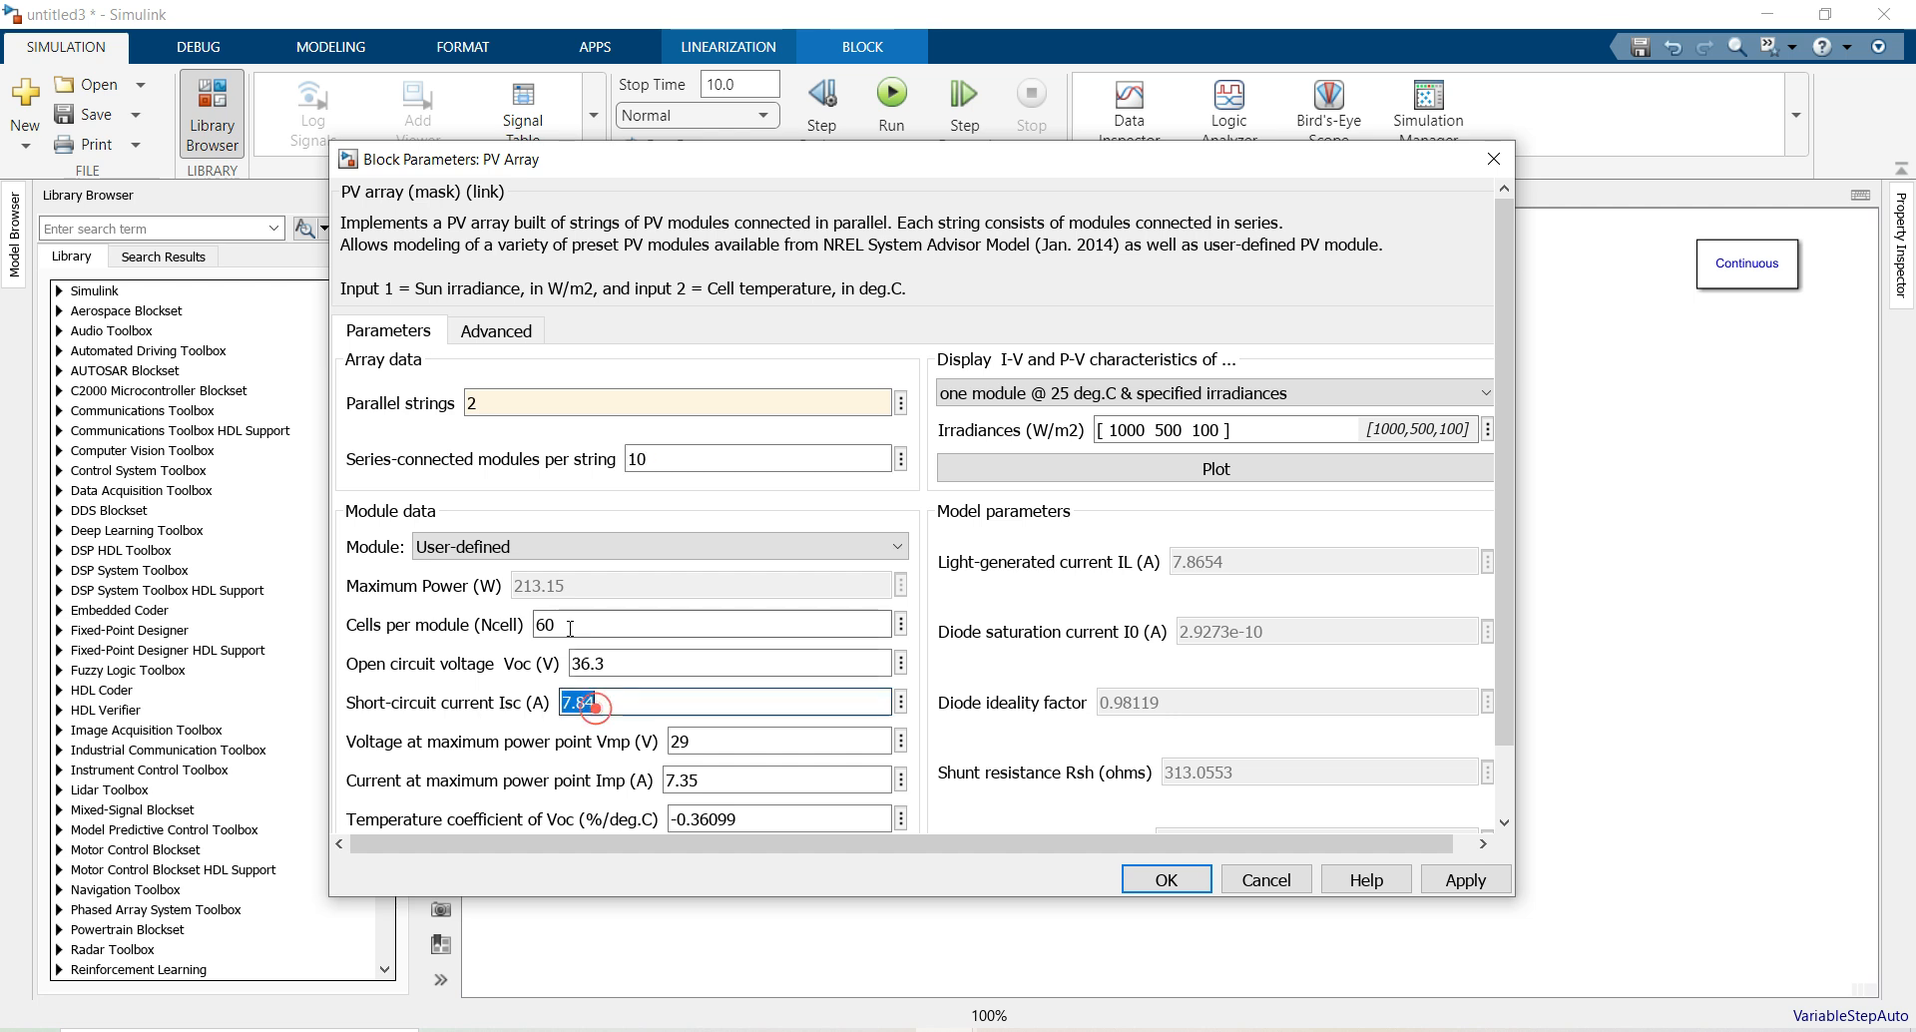
click(1181, 429)
click(1179, 429)
double_click(1167, 429)
text(800)
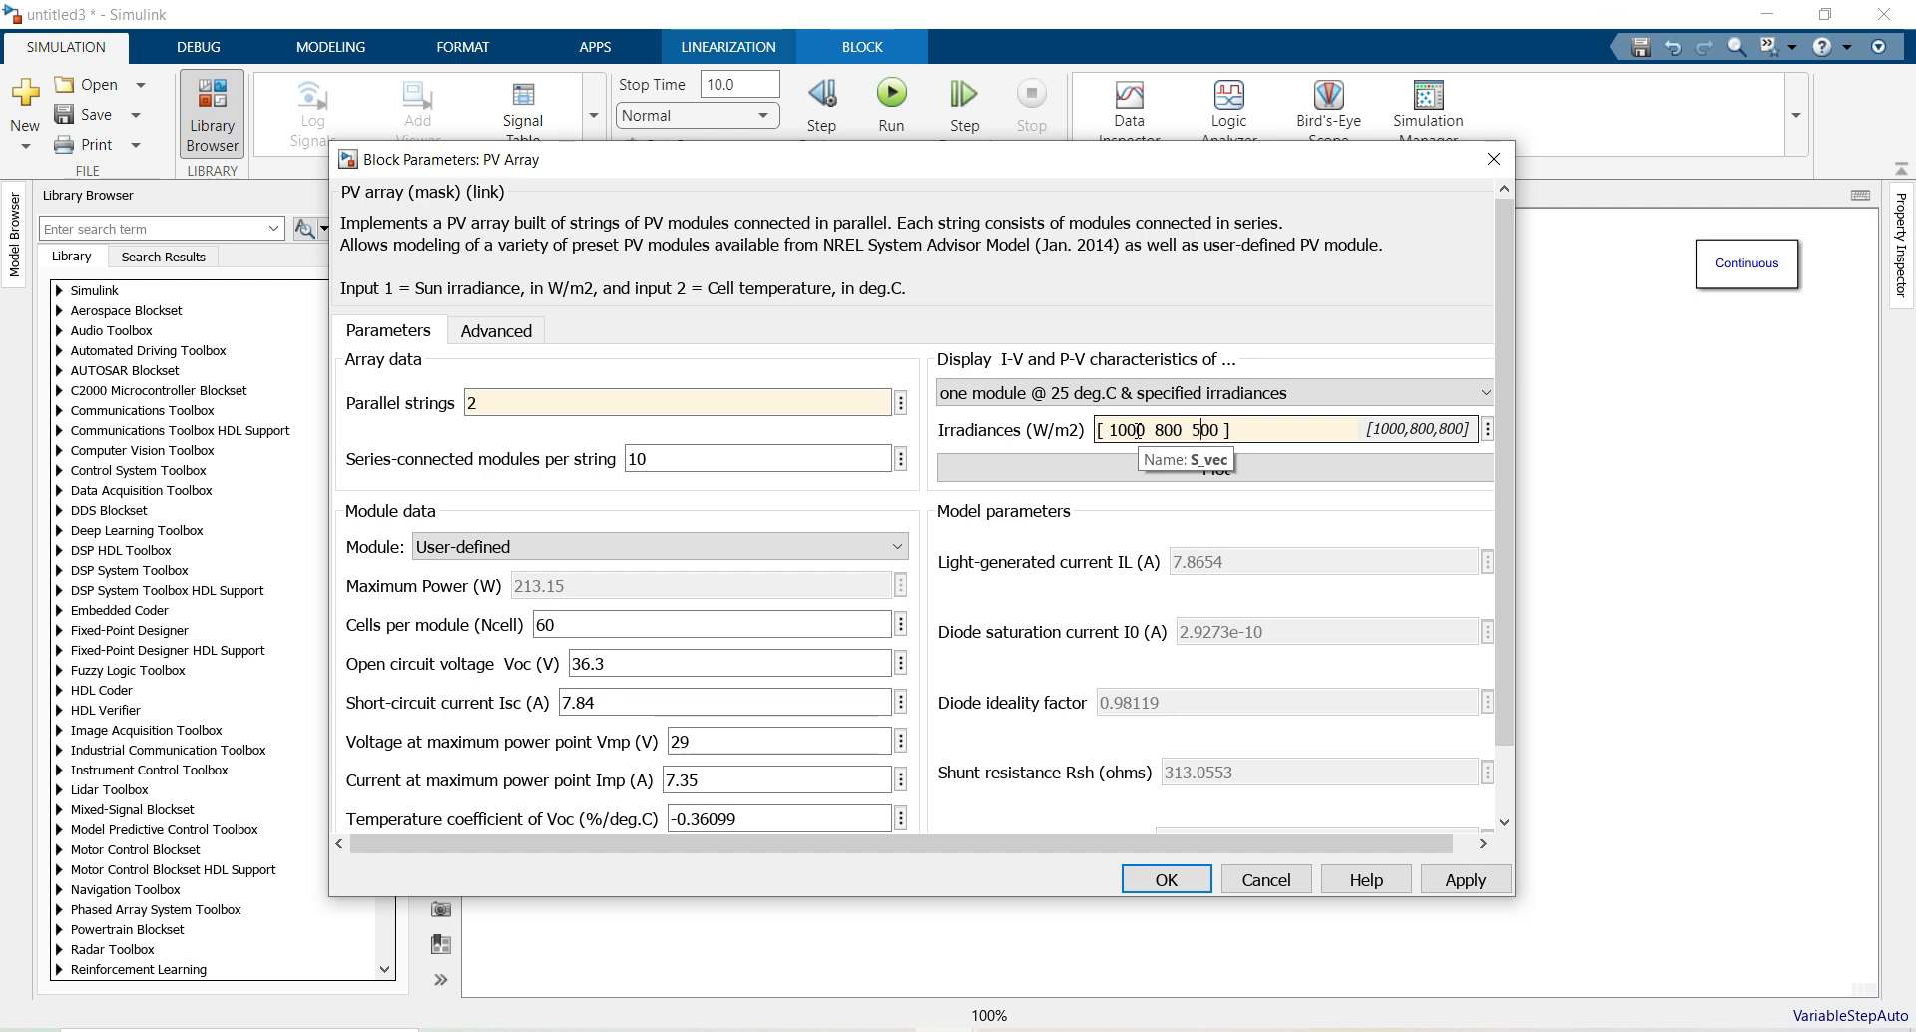
Plot the module curves at 1, 0.8 and 0.5 kW/m2, inspect the 213.15 W peak, and accept
click(1186, 468)
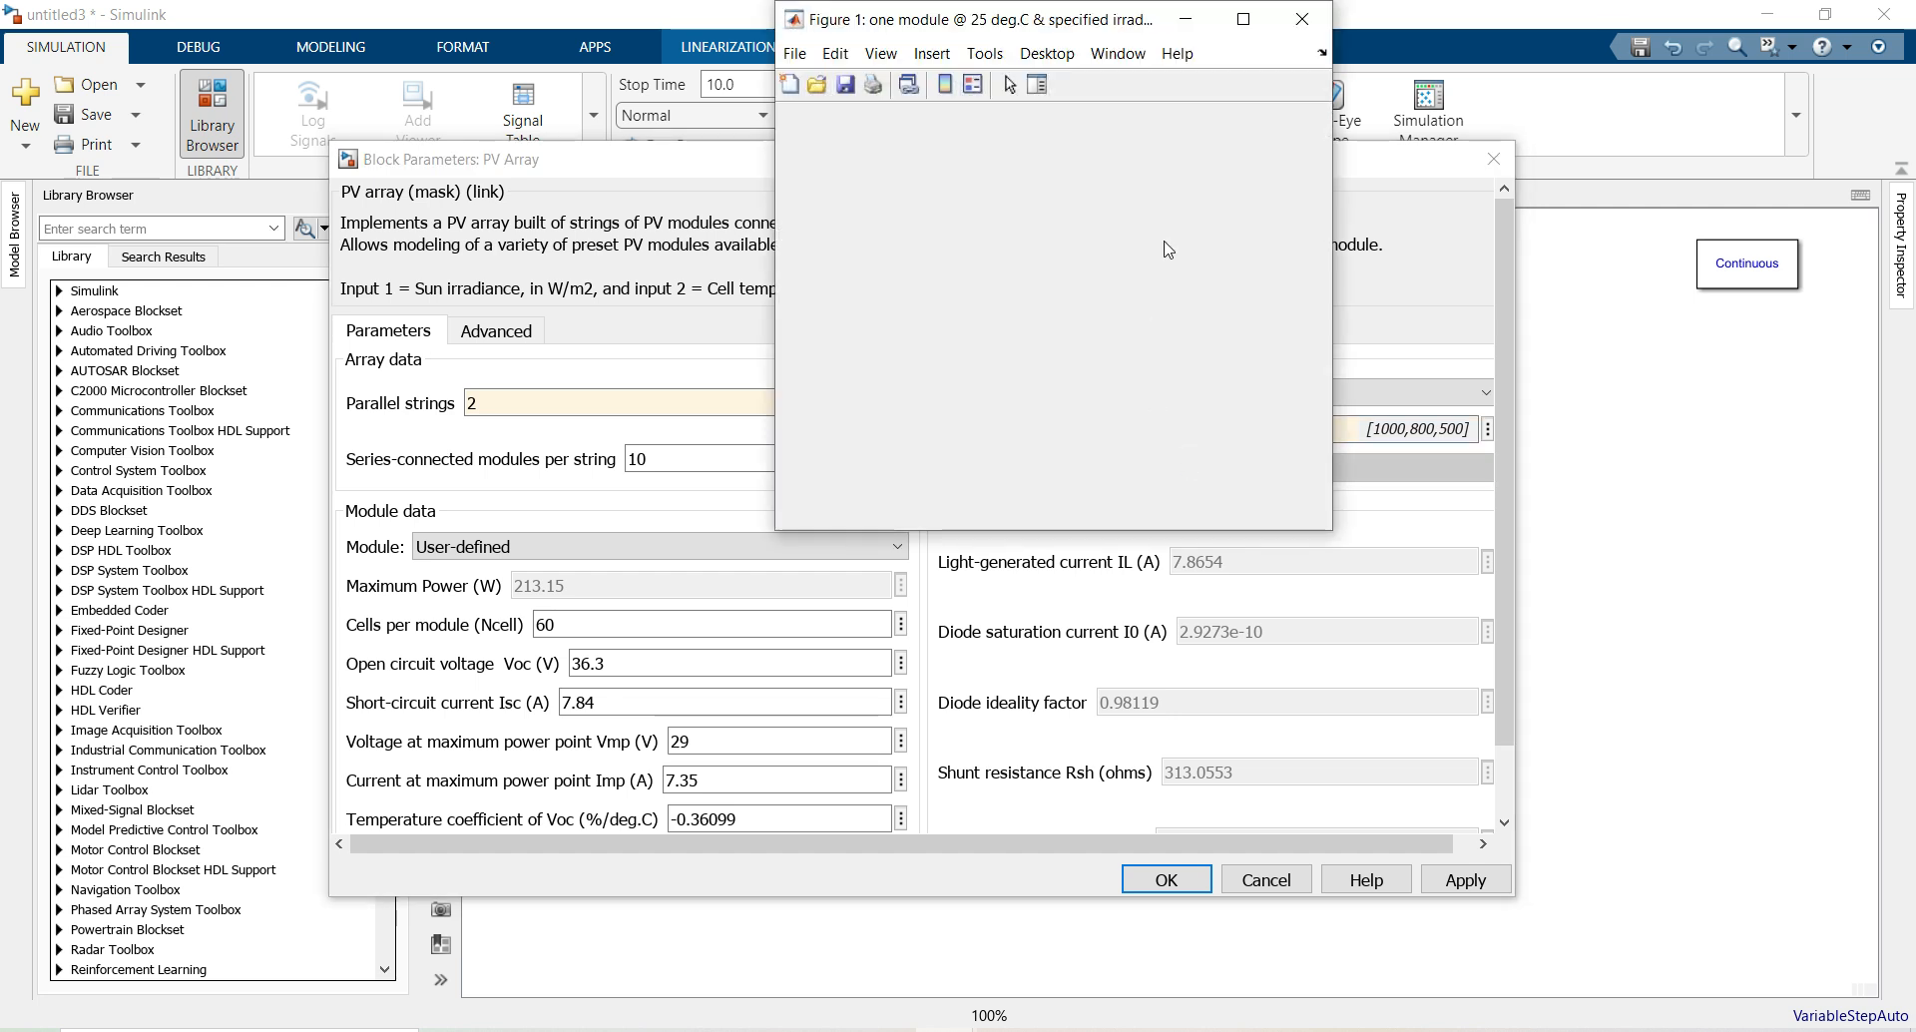
click(1243, 19)
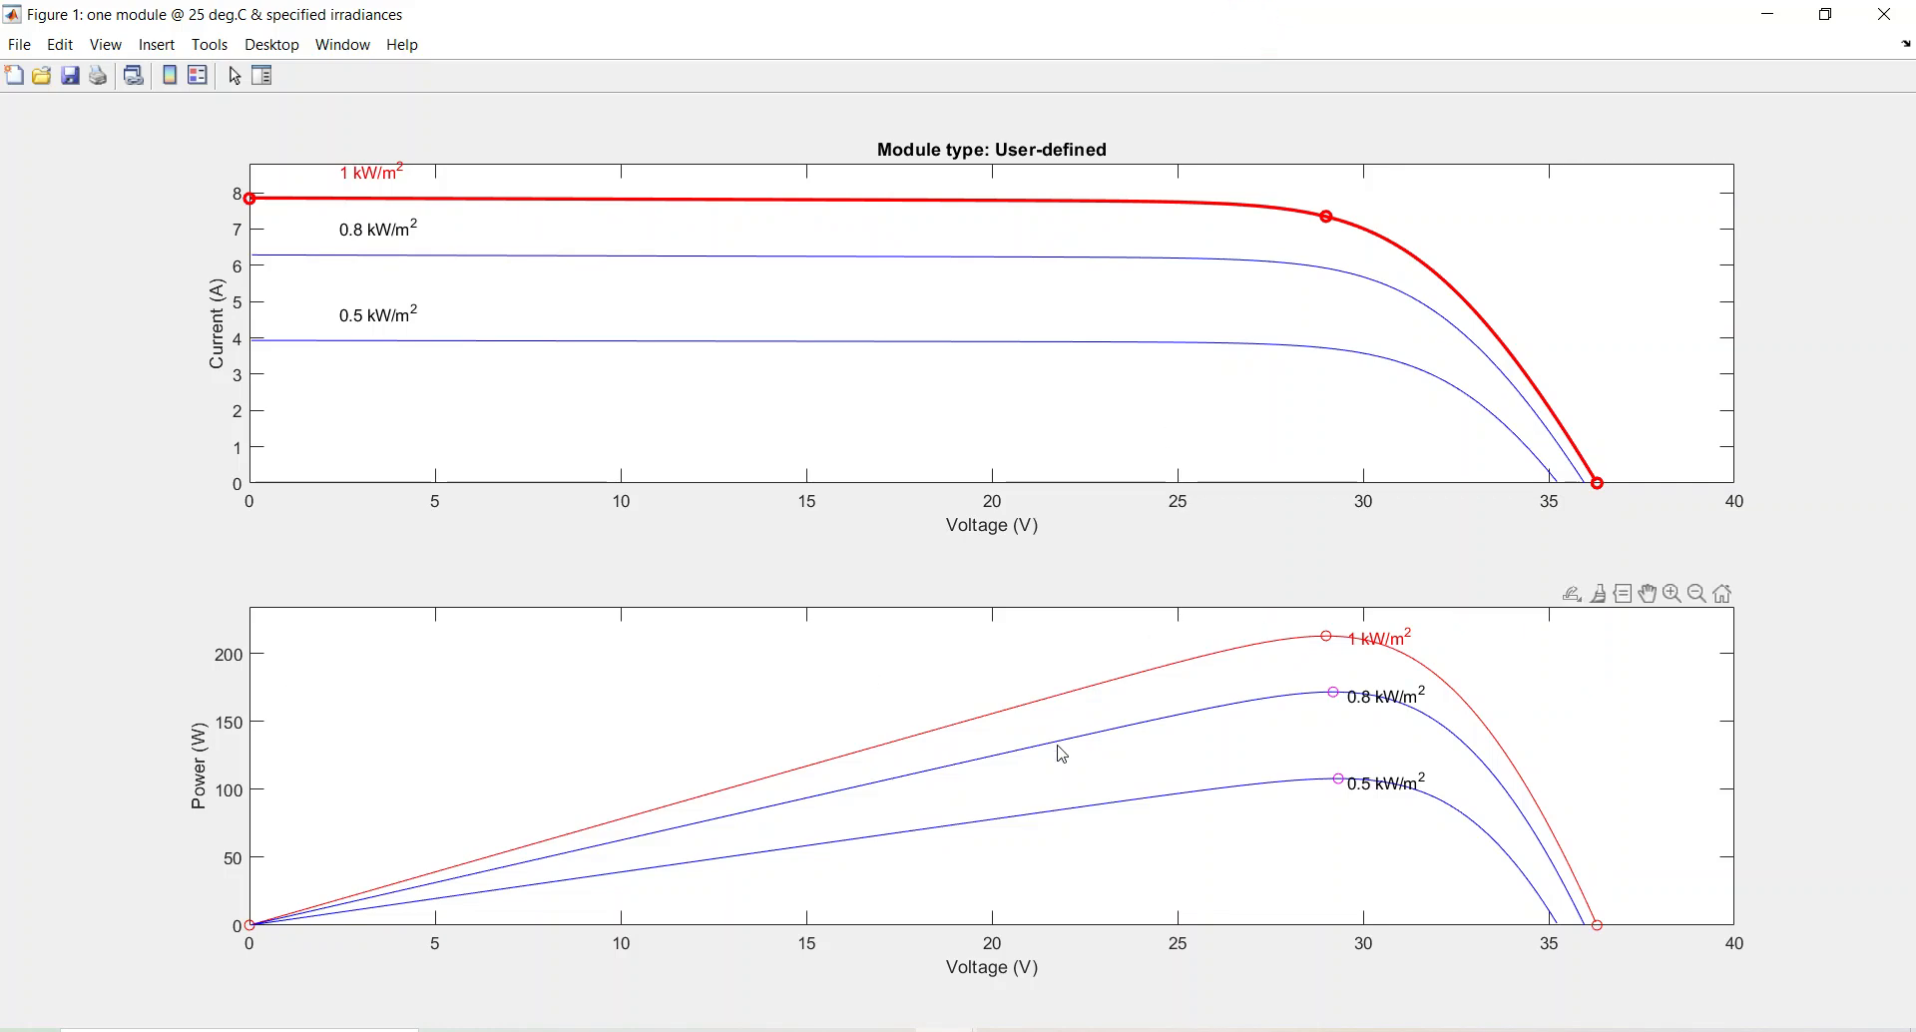
mouse_move(1328, 635)
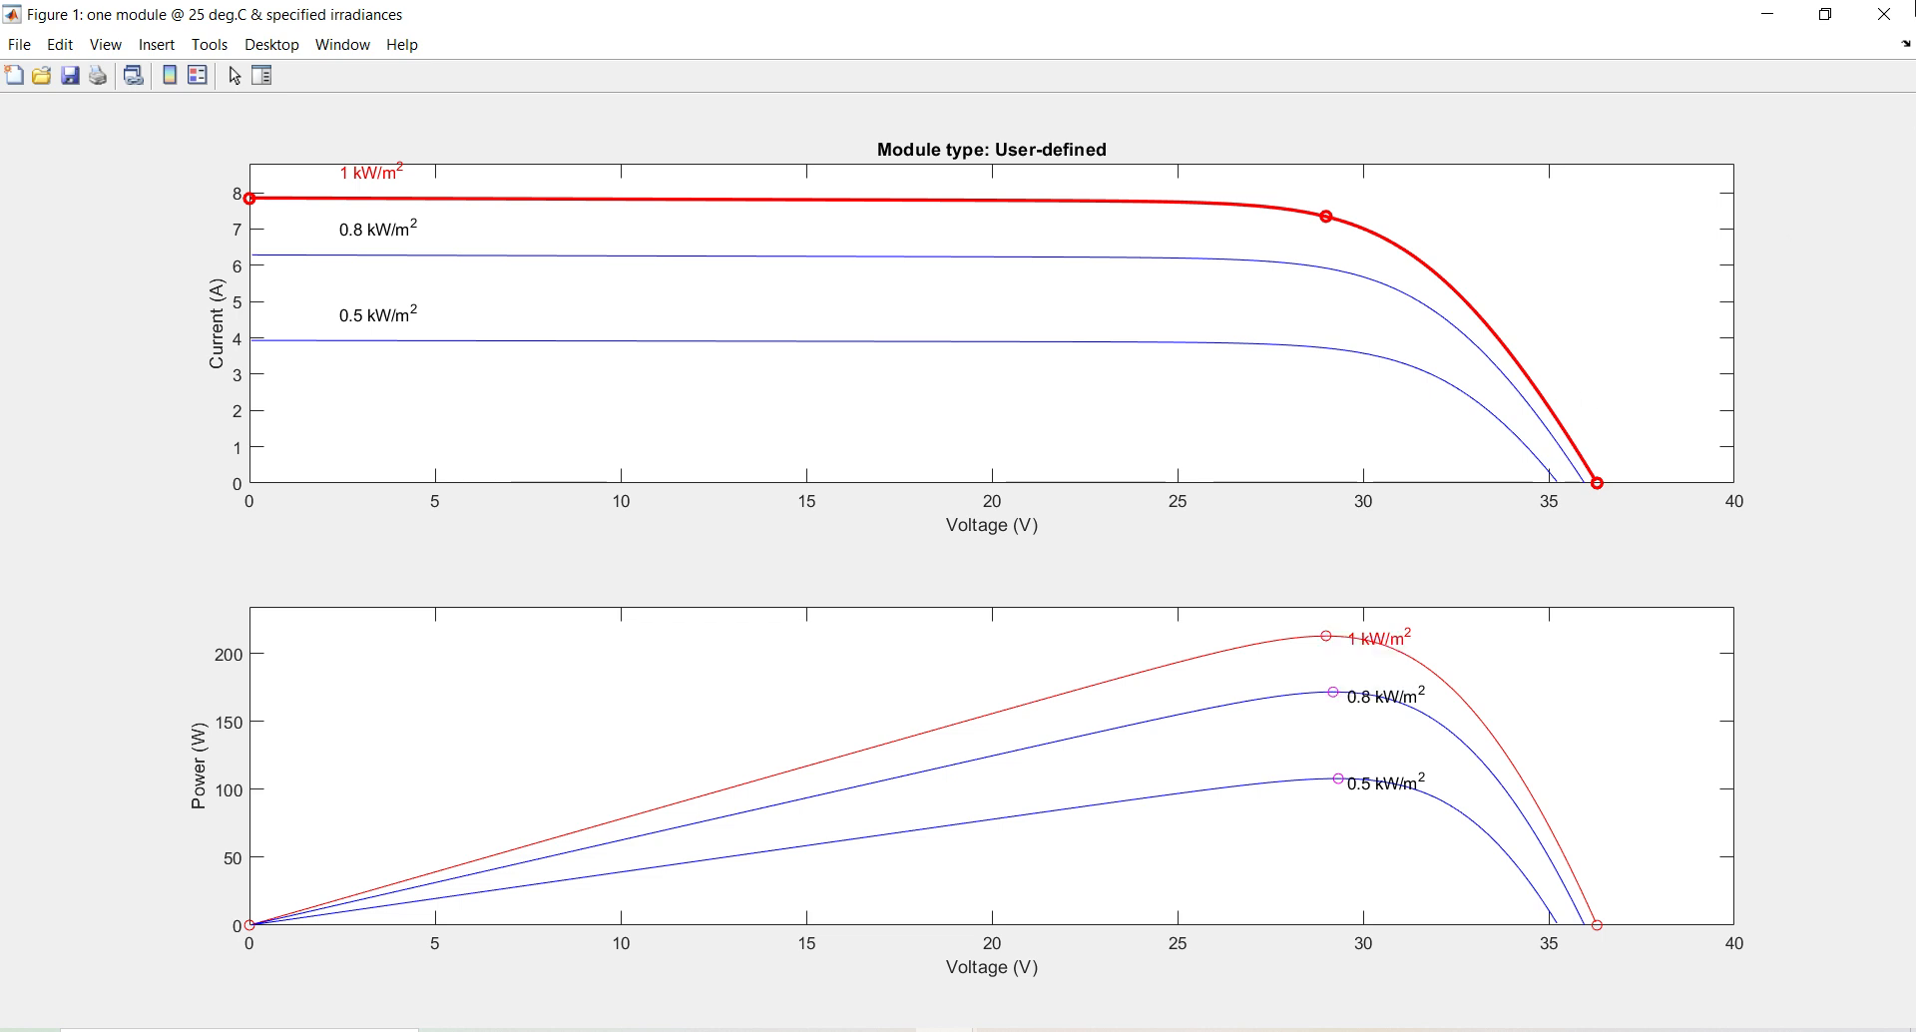
click(1884, 14)
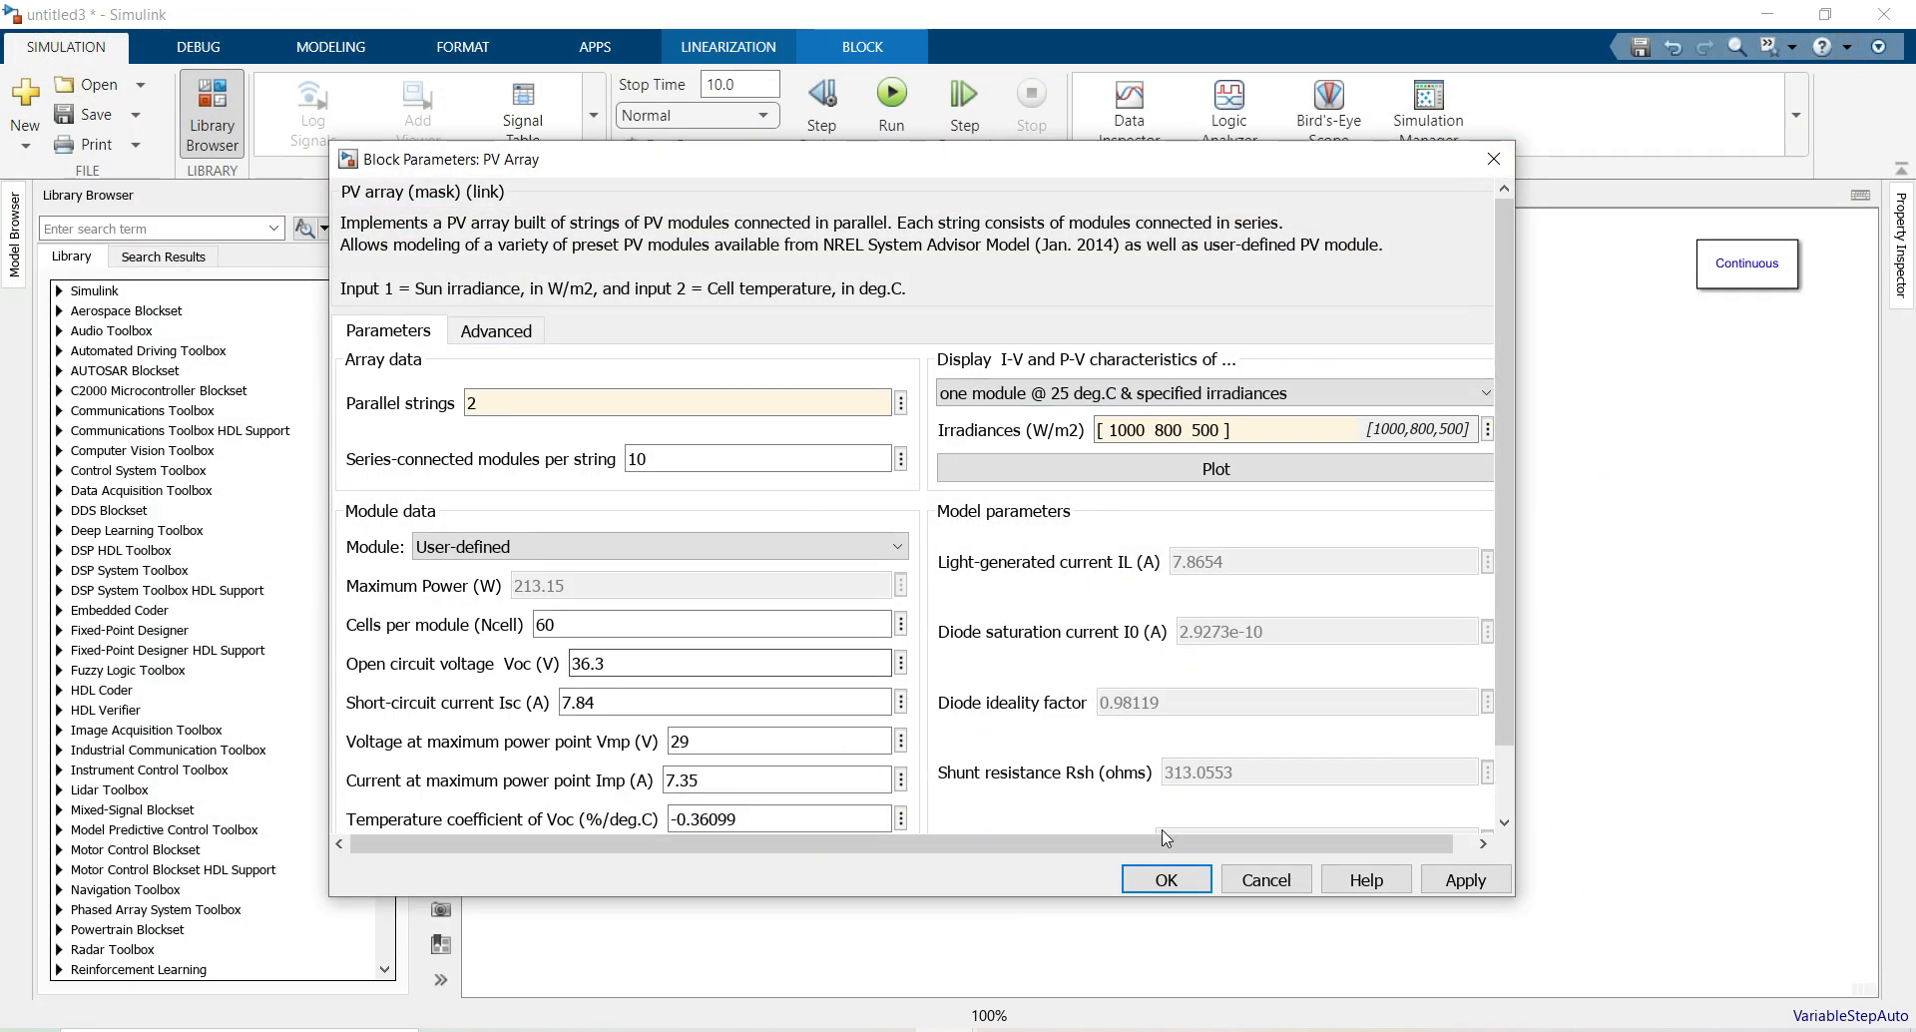
click(1167, 880)
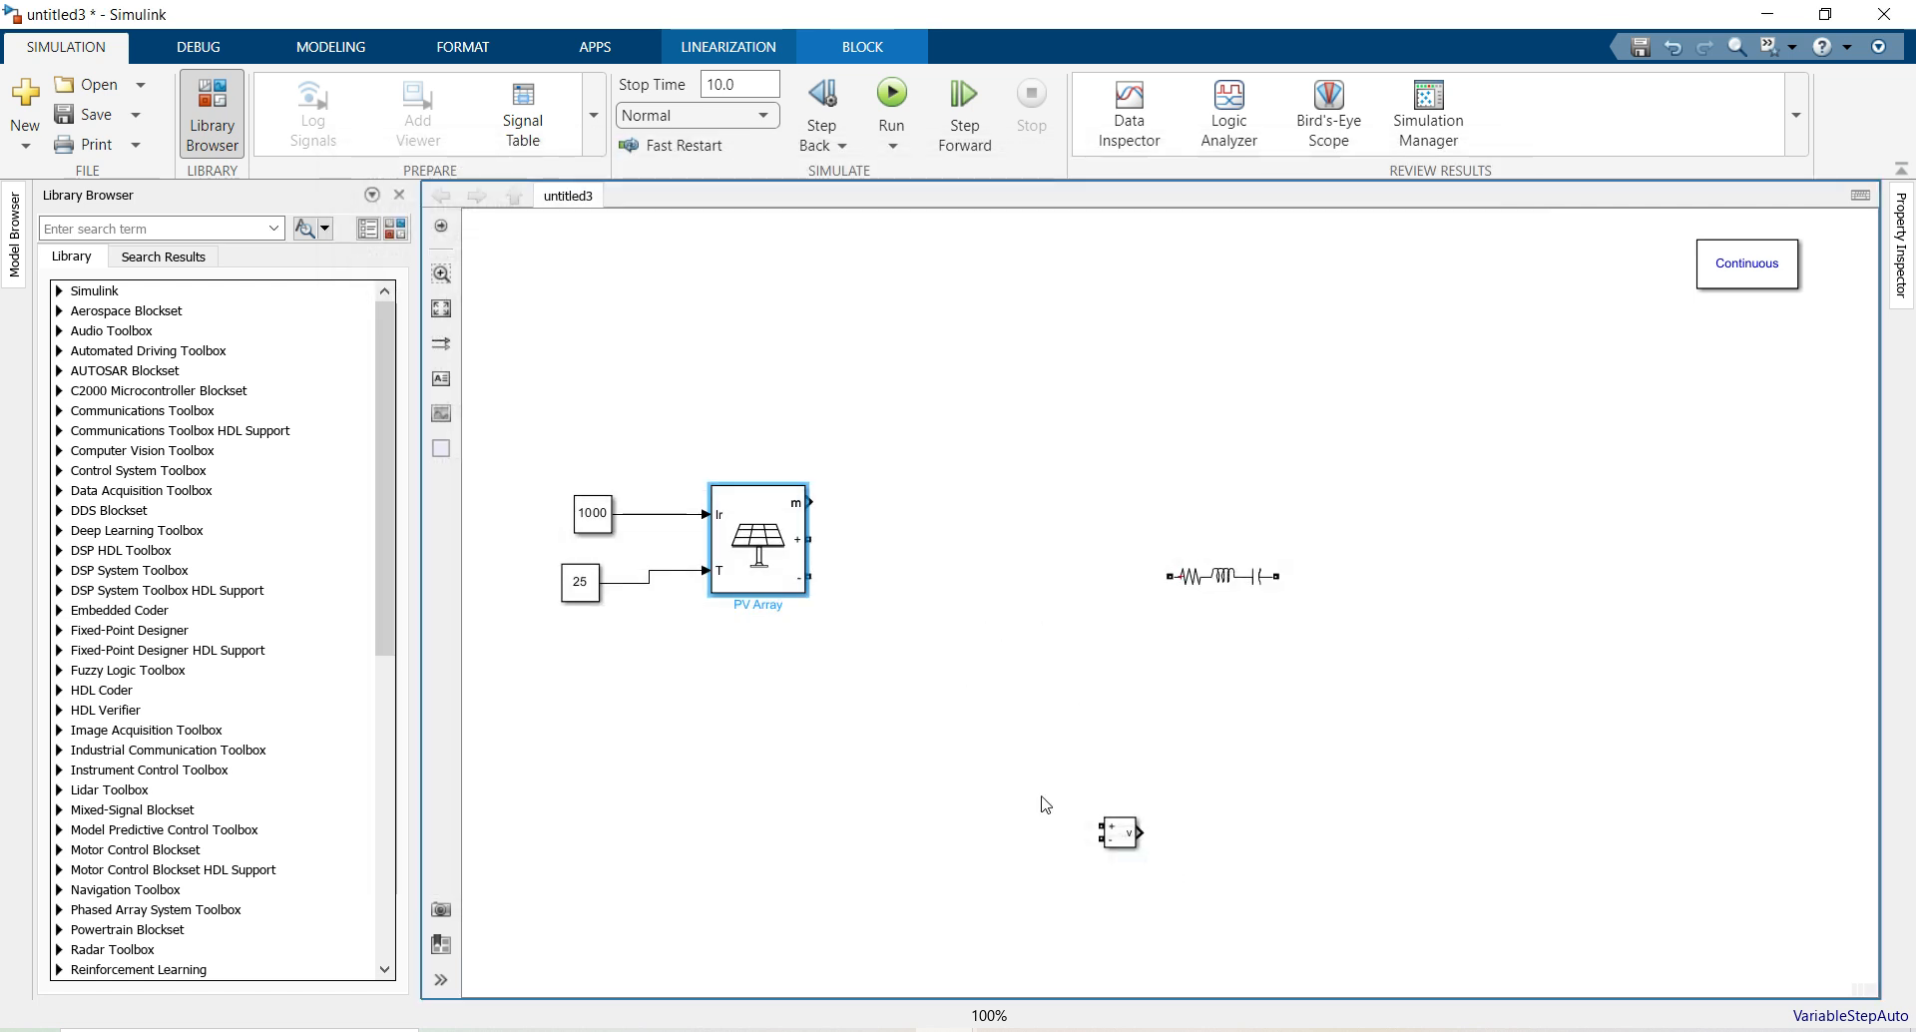
Reopen the PV Array parameters and plot the module curves again
double_click(776, 551)
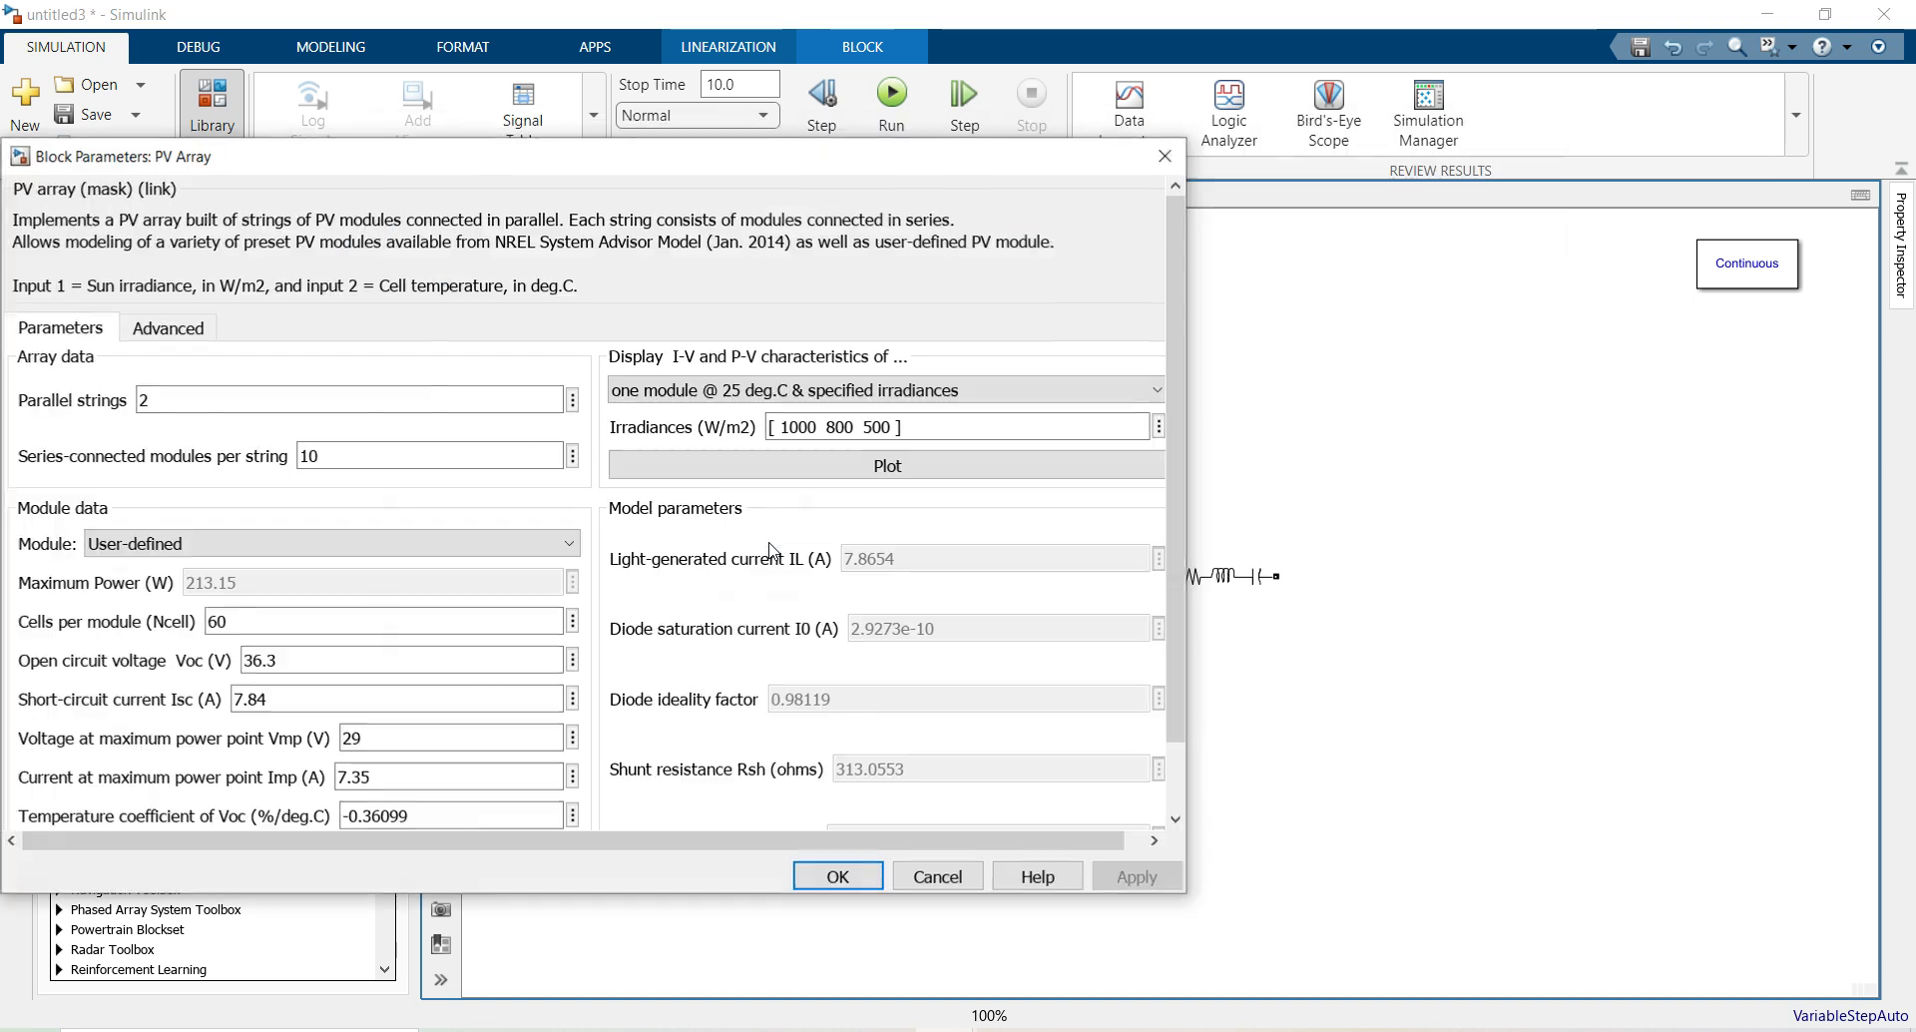
click(866, 469)
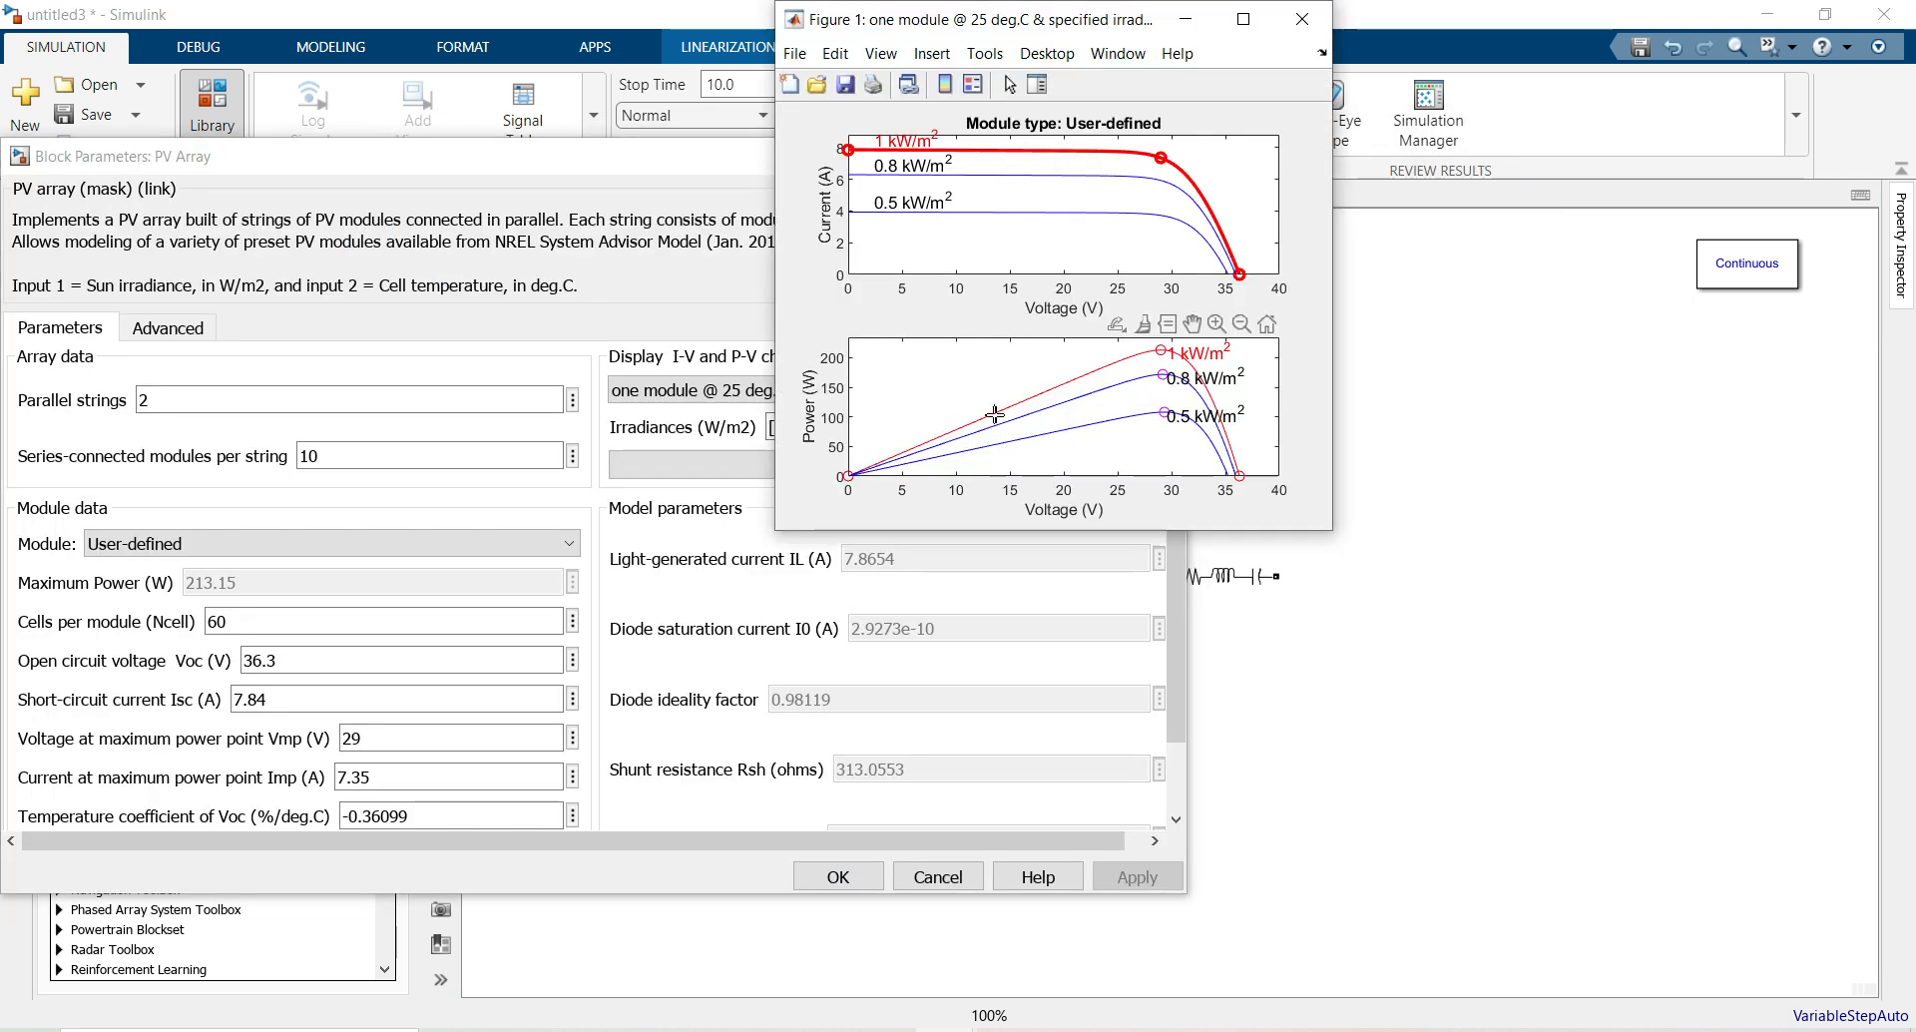
drag(532, 168, 715, 197)
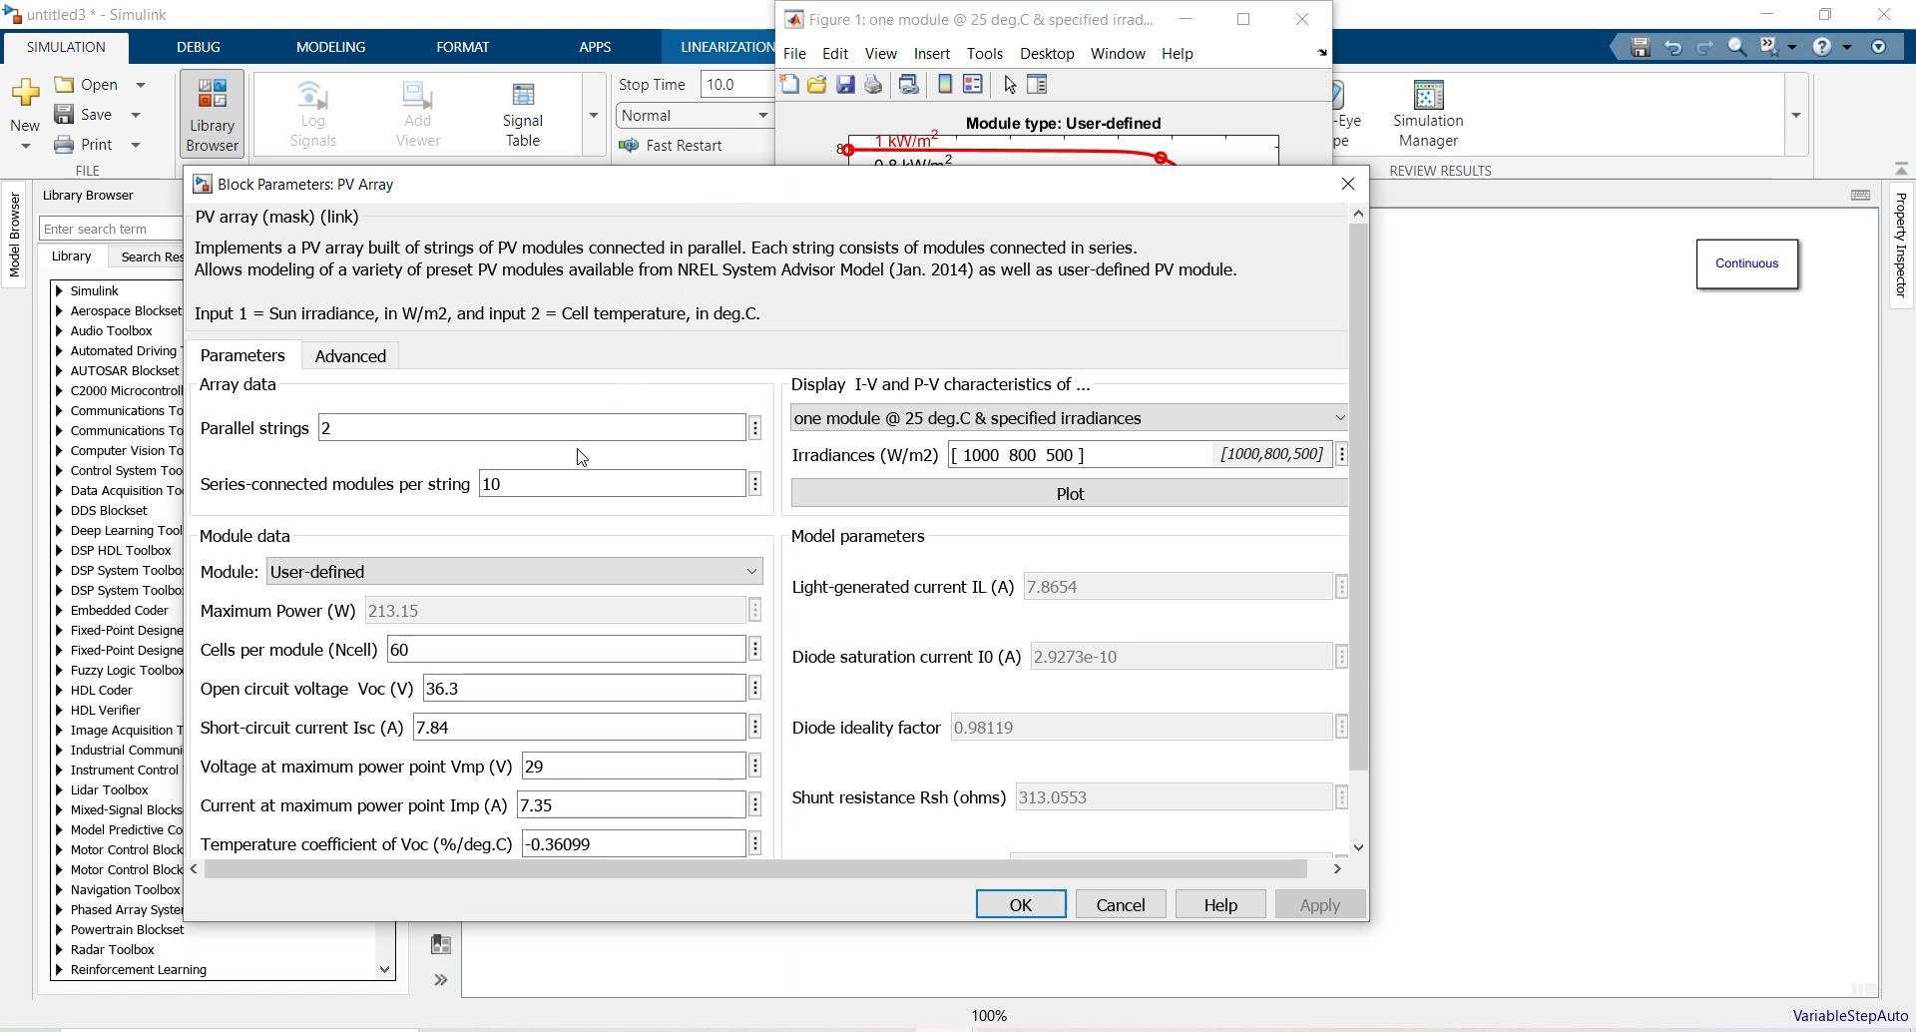
Display the whole array at 25 deg.C and mark its 4263 W peak at 290 V
click(933, 419)
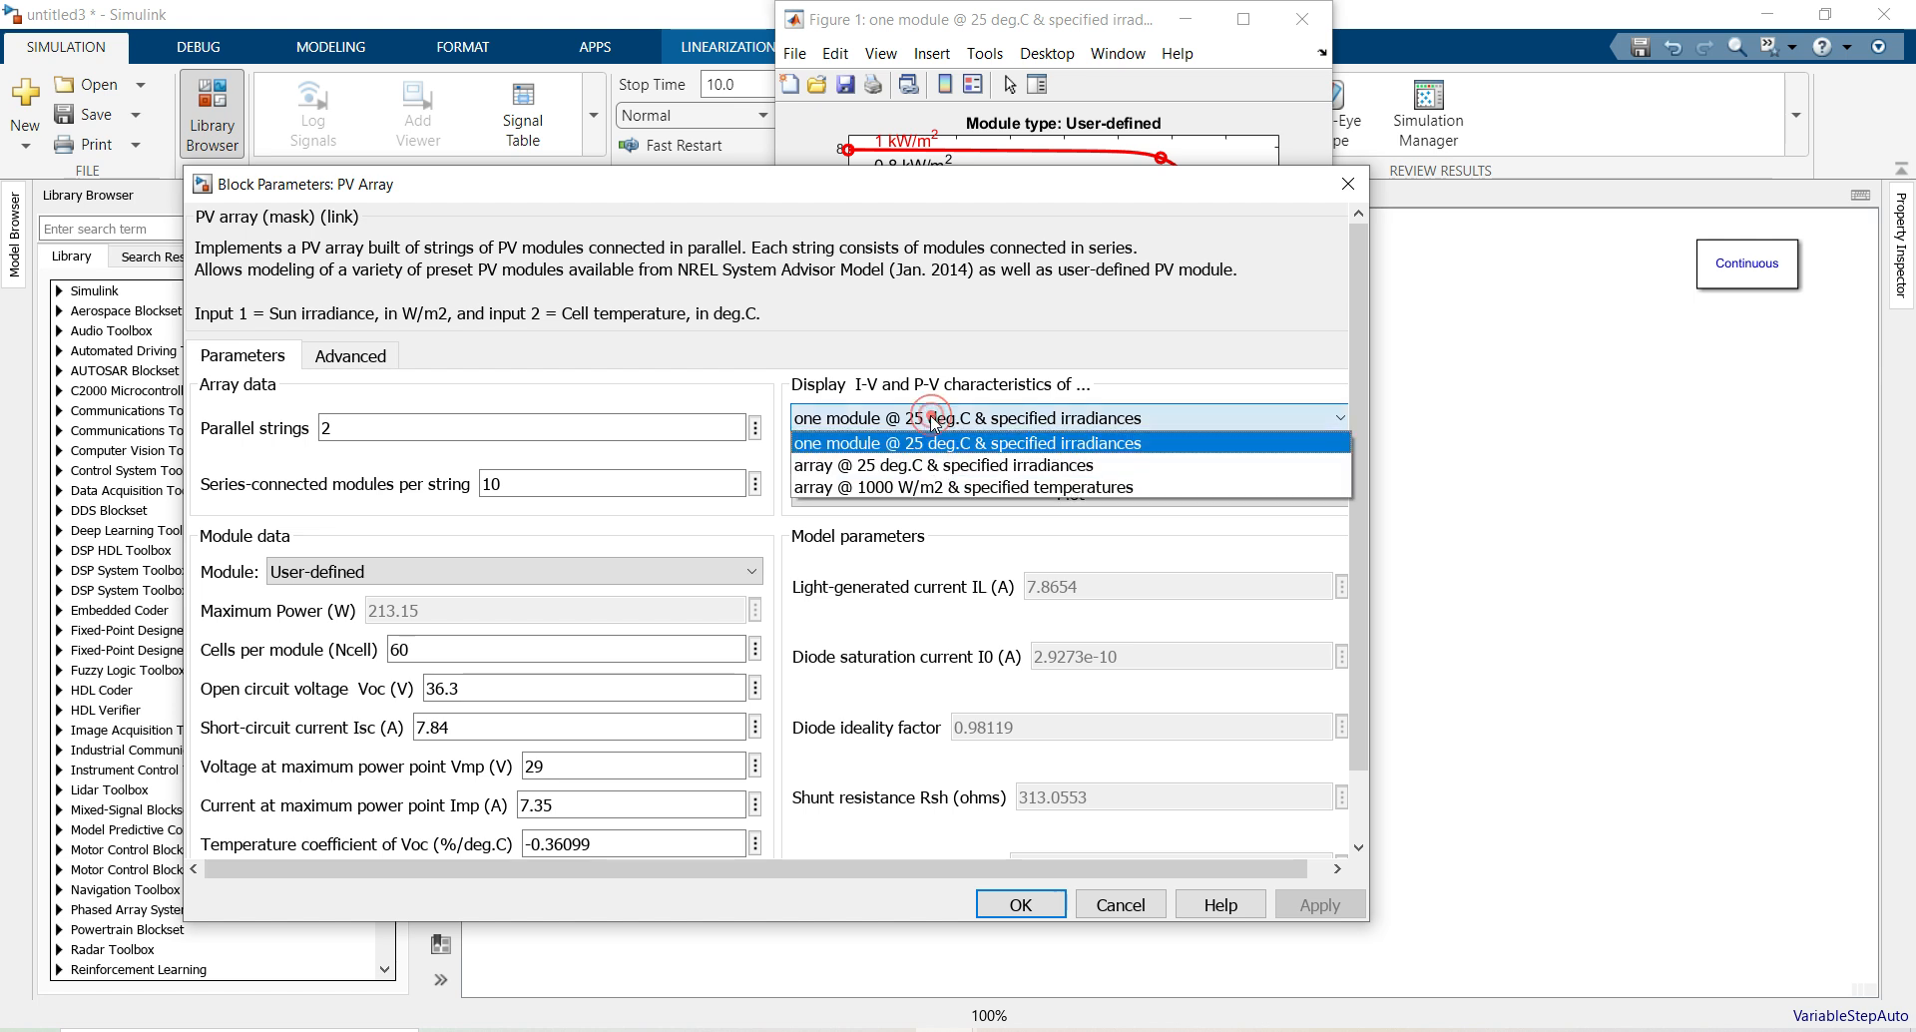
click(901, 466)
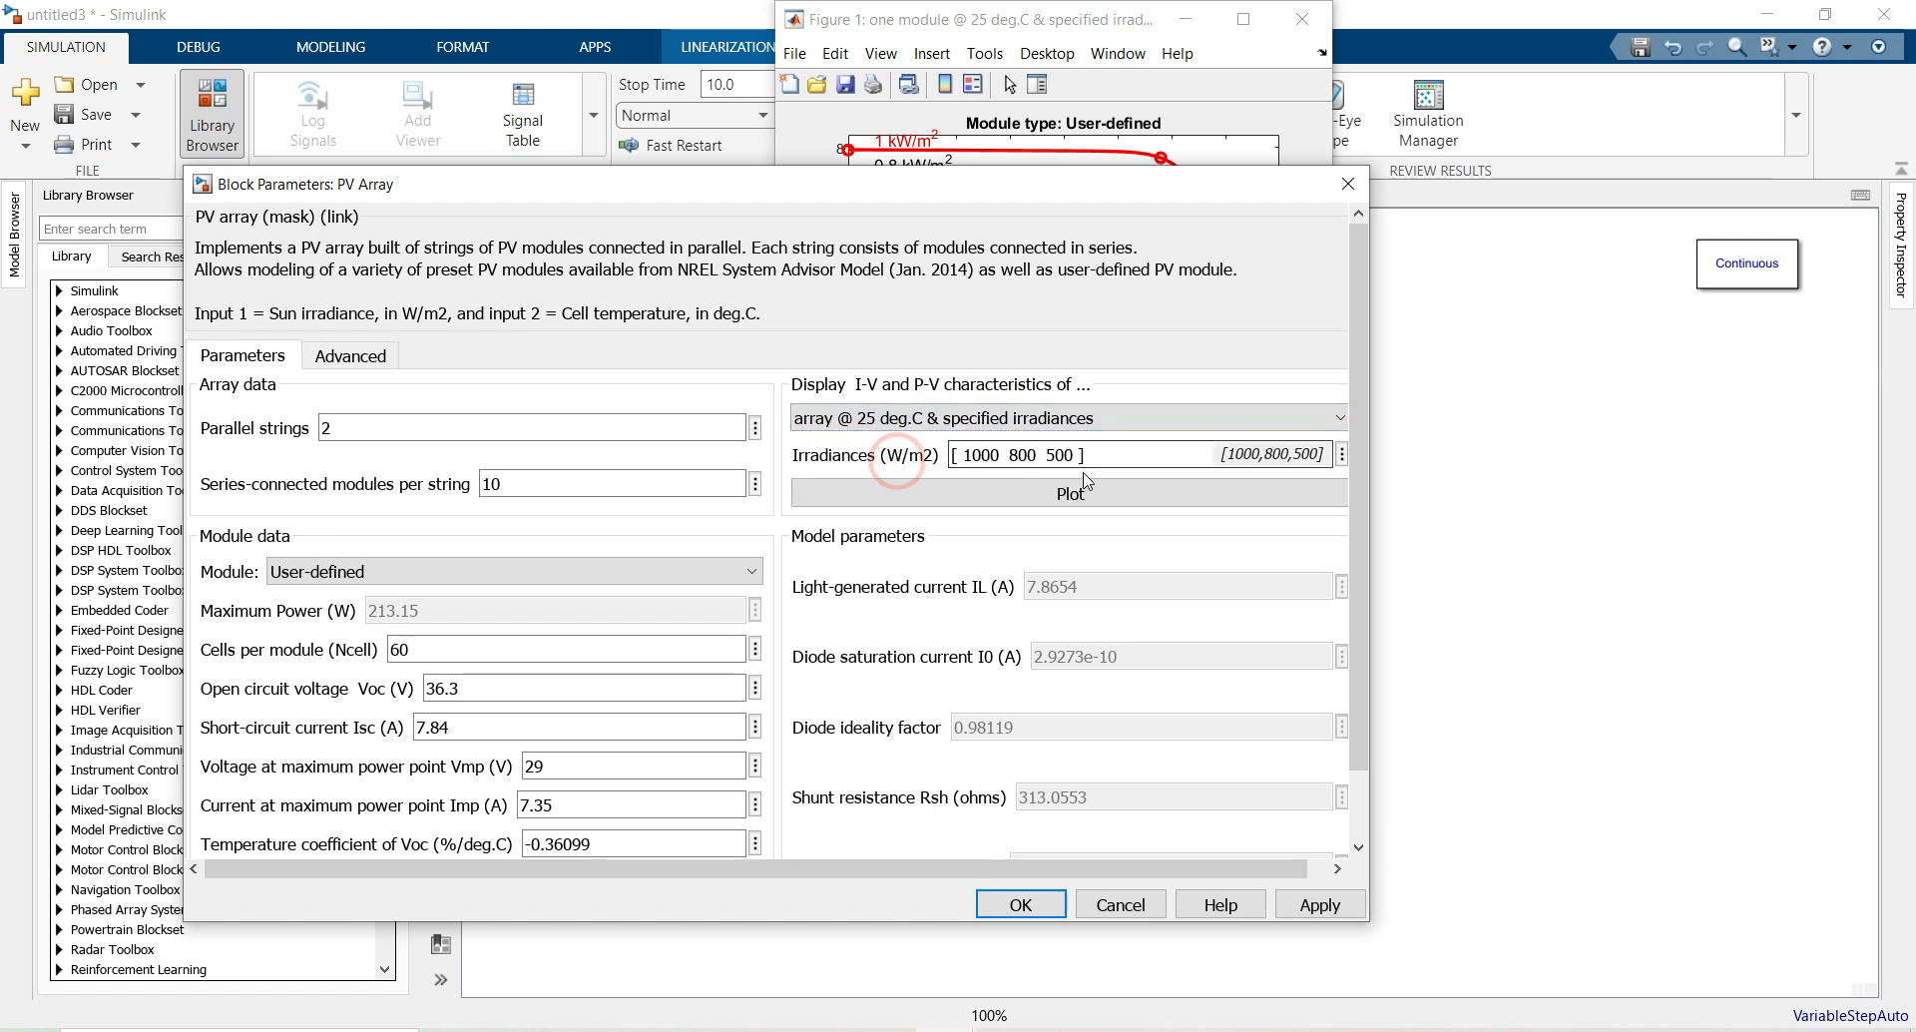
click(1060, 494)
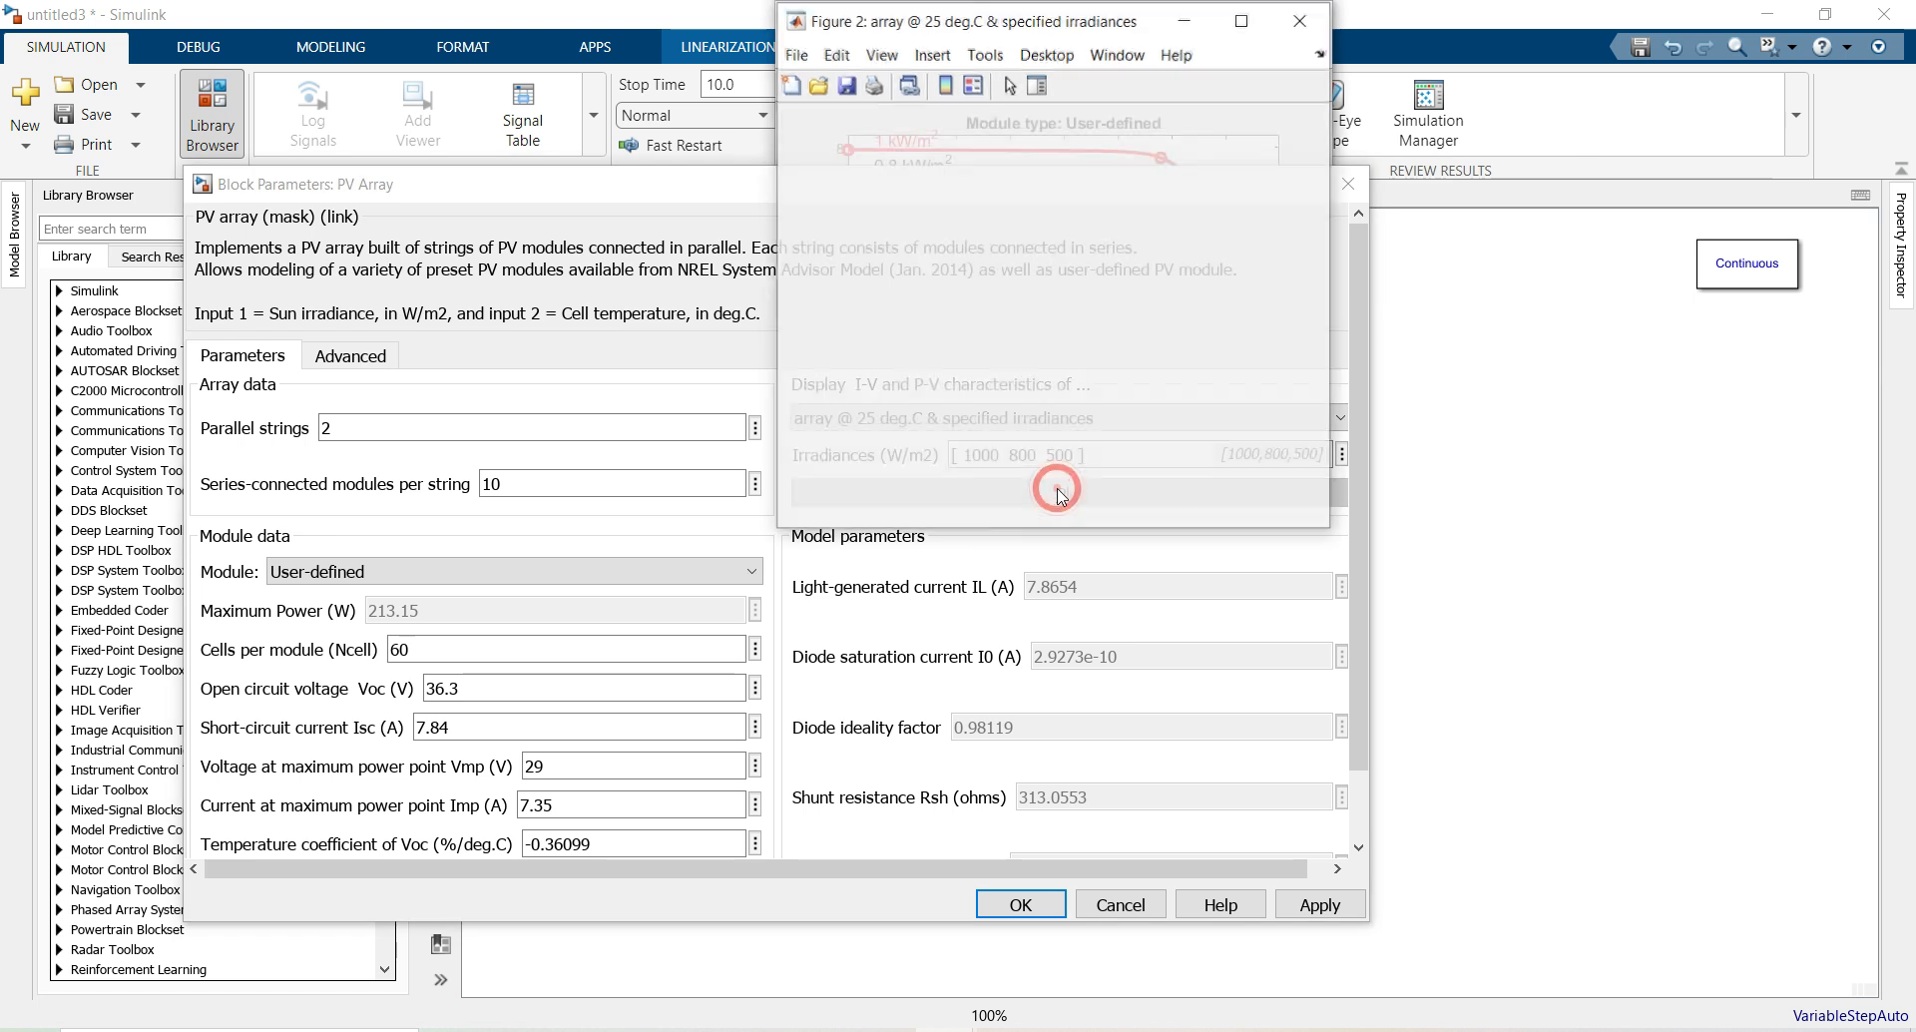
click(1243, 19)
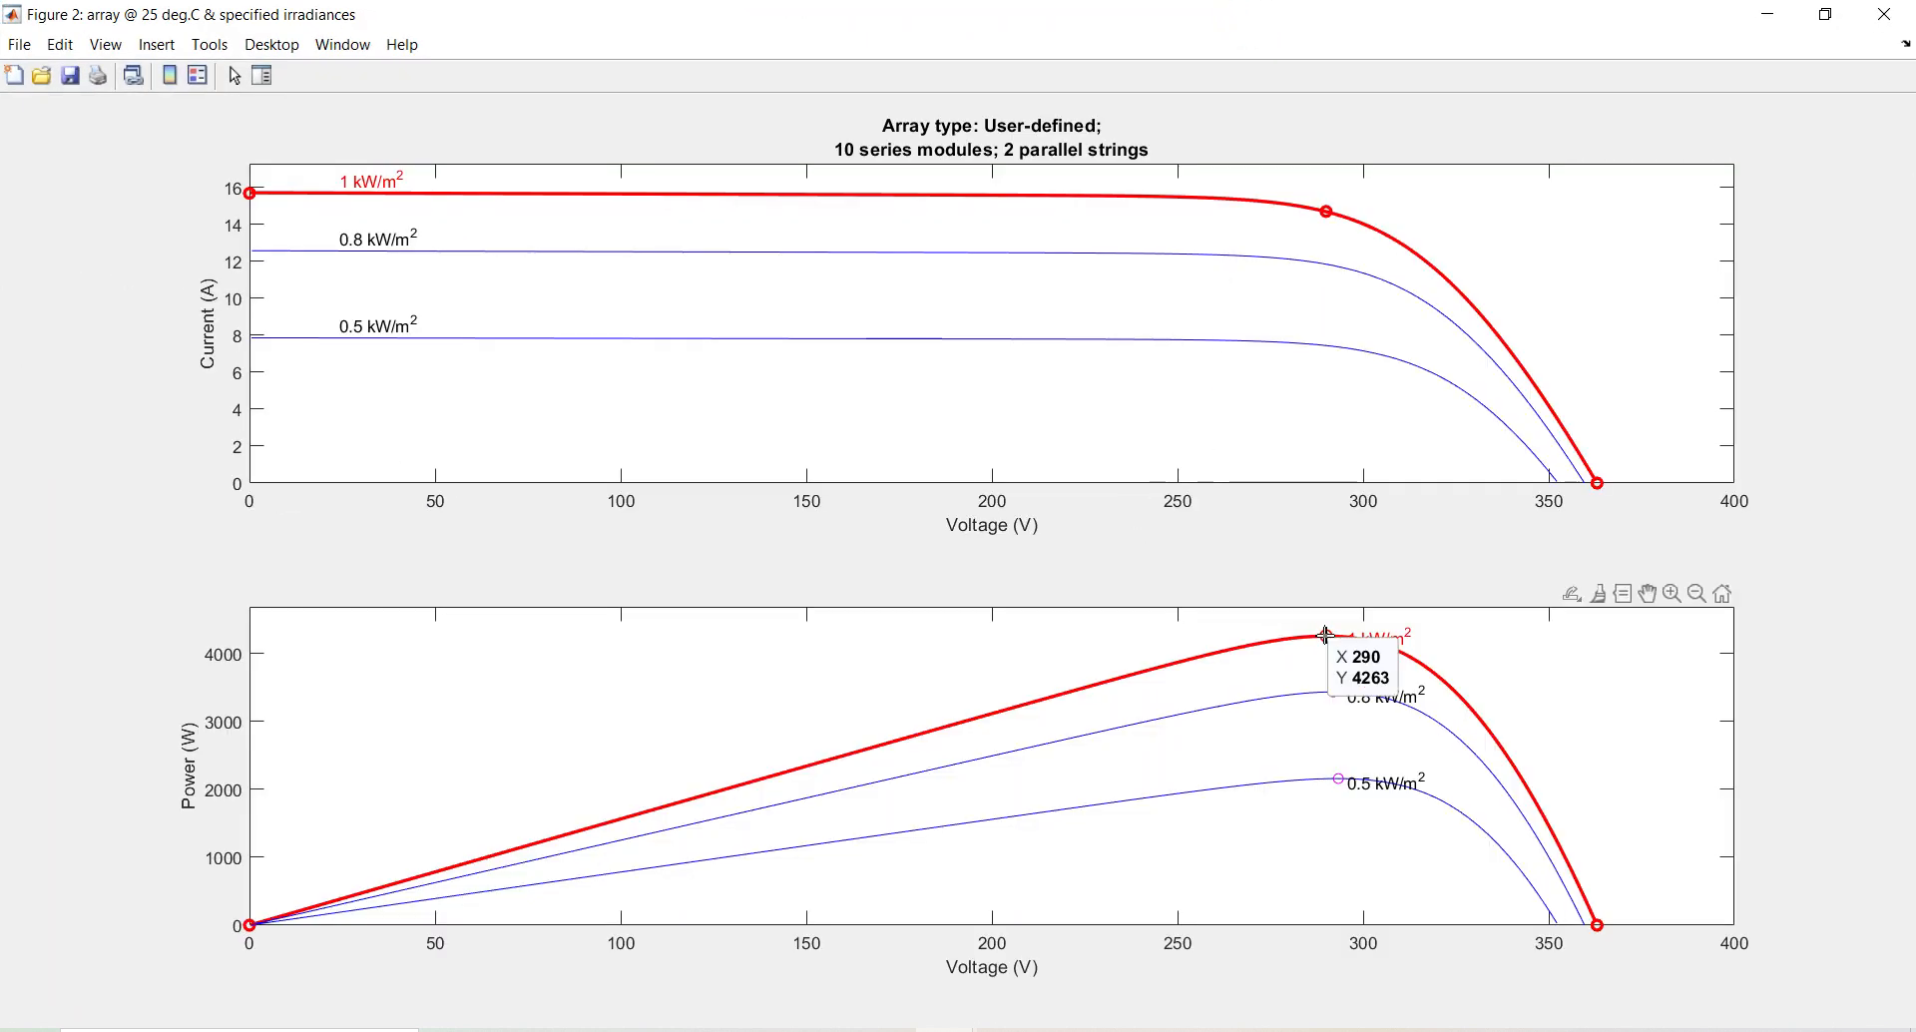
click(1325, 635)
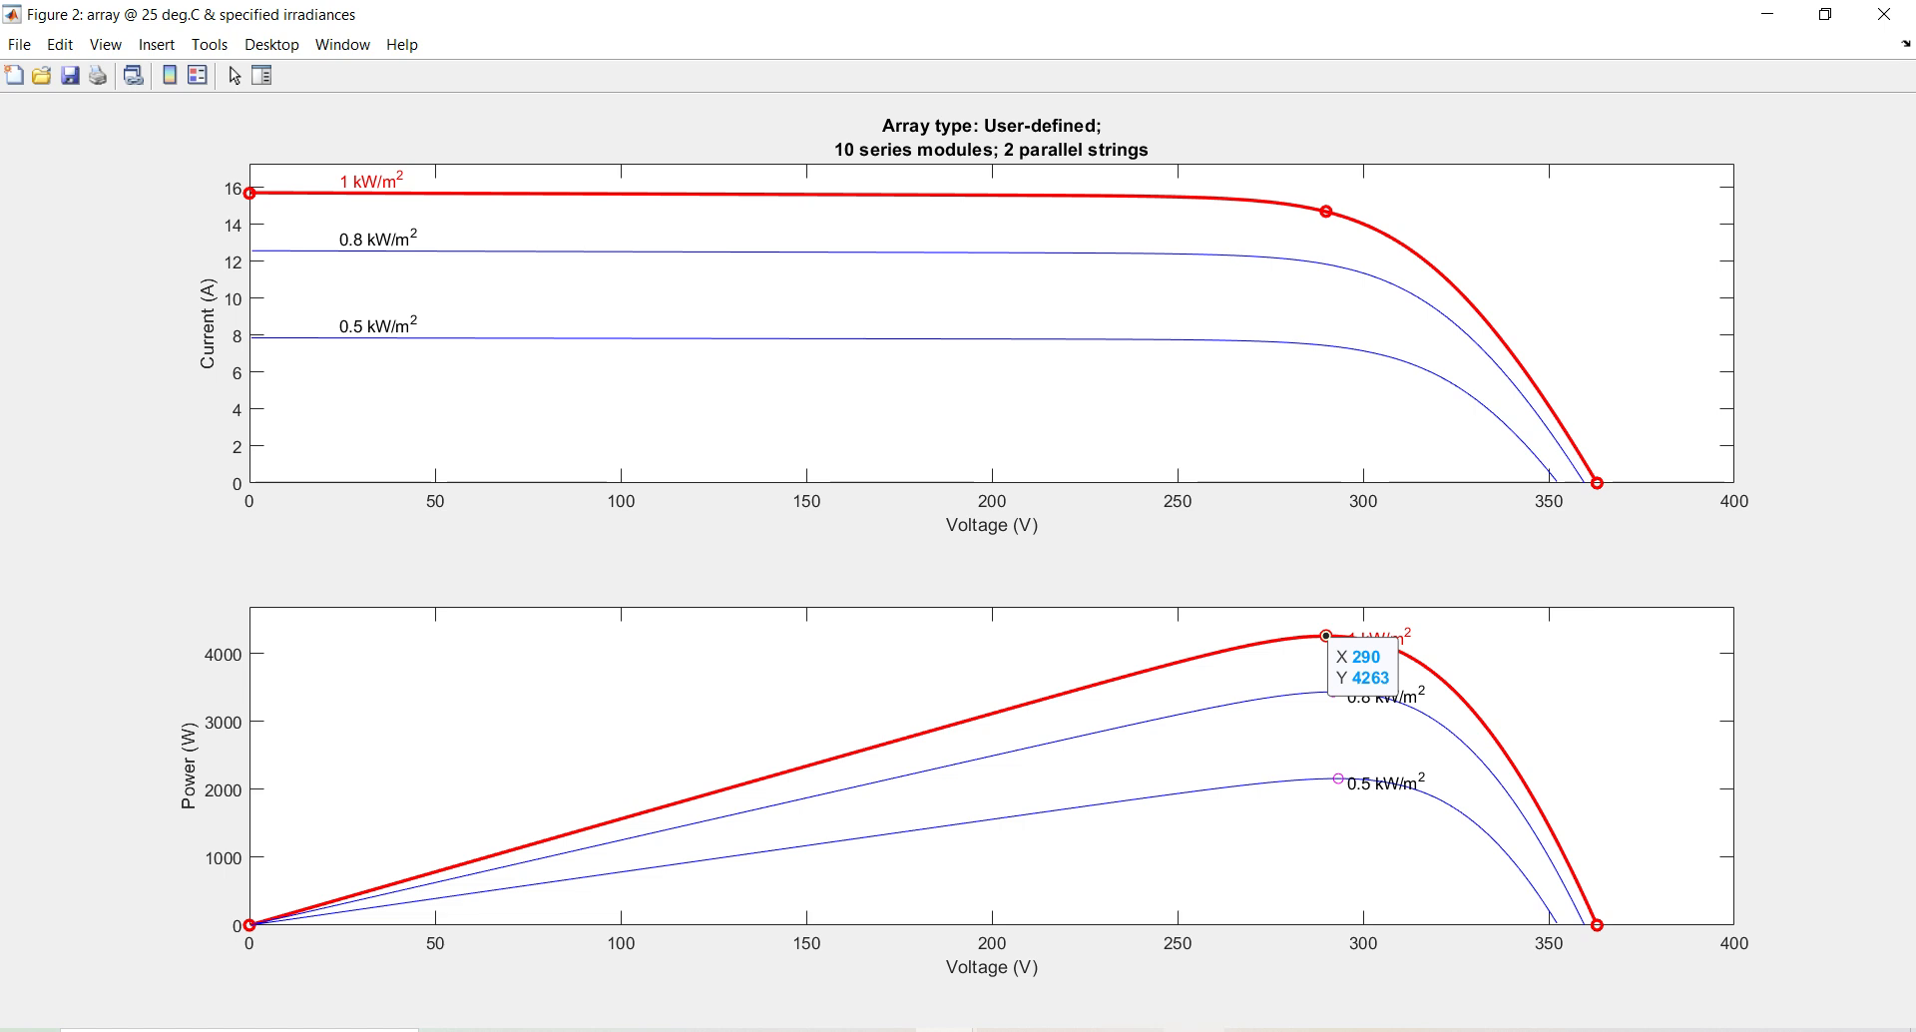
click(1130, 1031)
Note '1000 ir power 4263' and read the 0.8 kW/m² curve's 3435 W peak with a data tip
text(1000 ir )
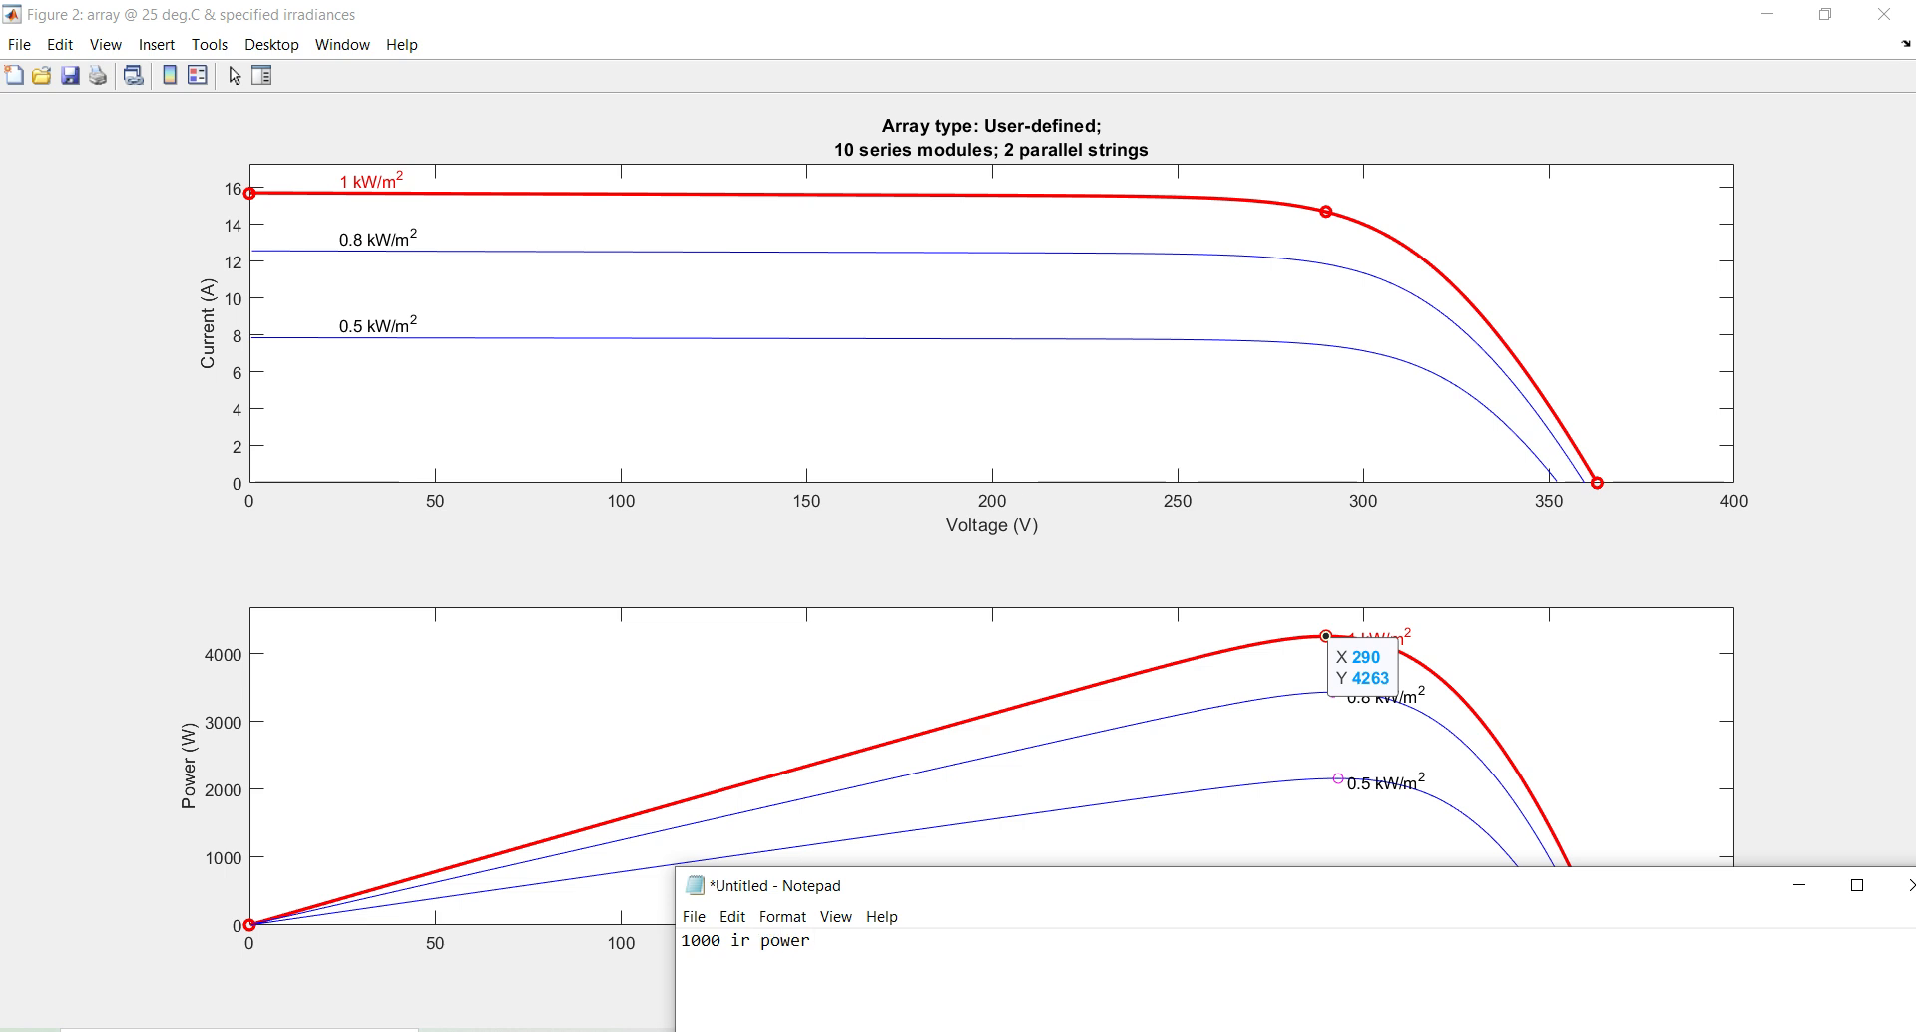
text(power 4263 )
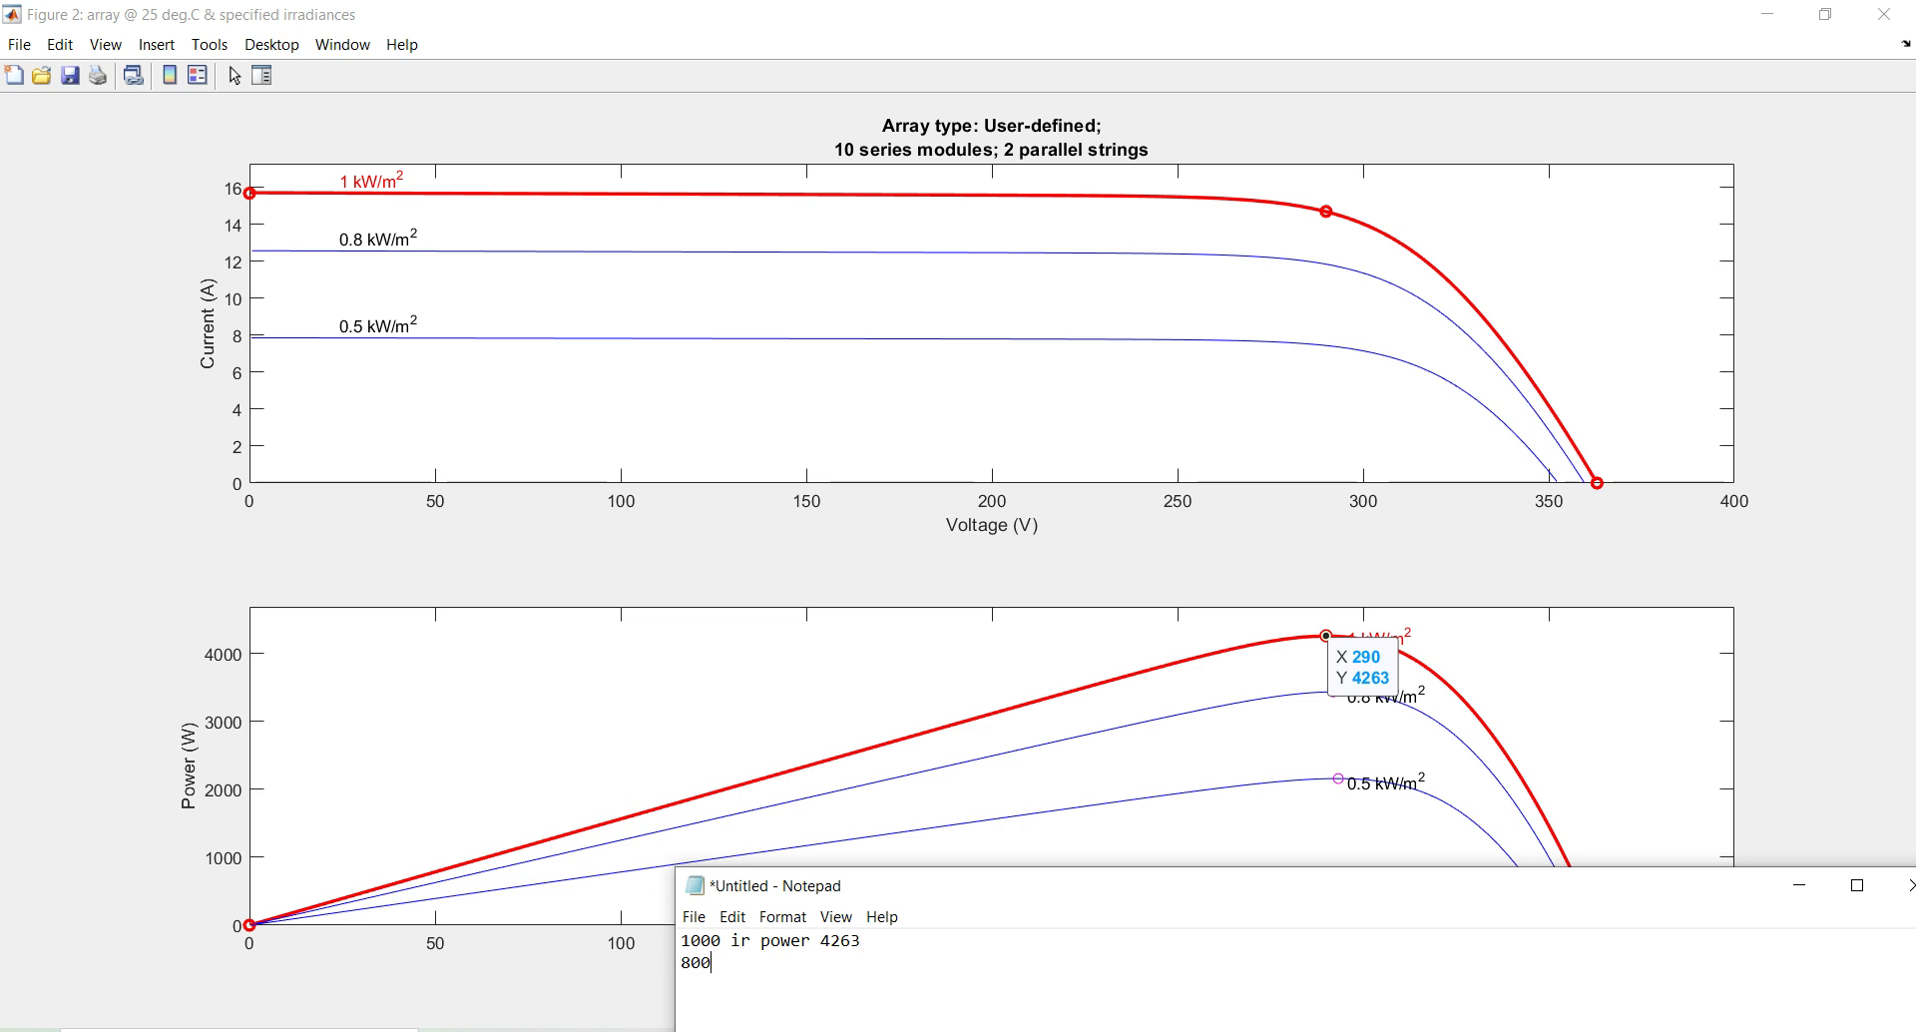
text(800 ir power)
click(1638, 864)
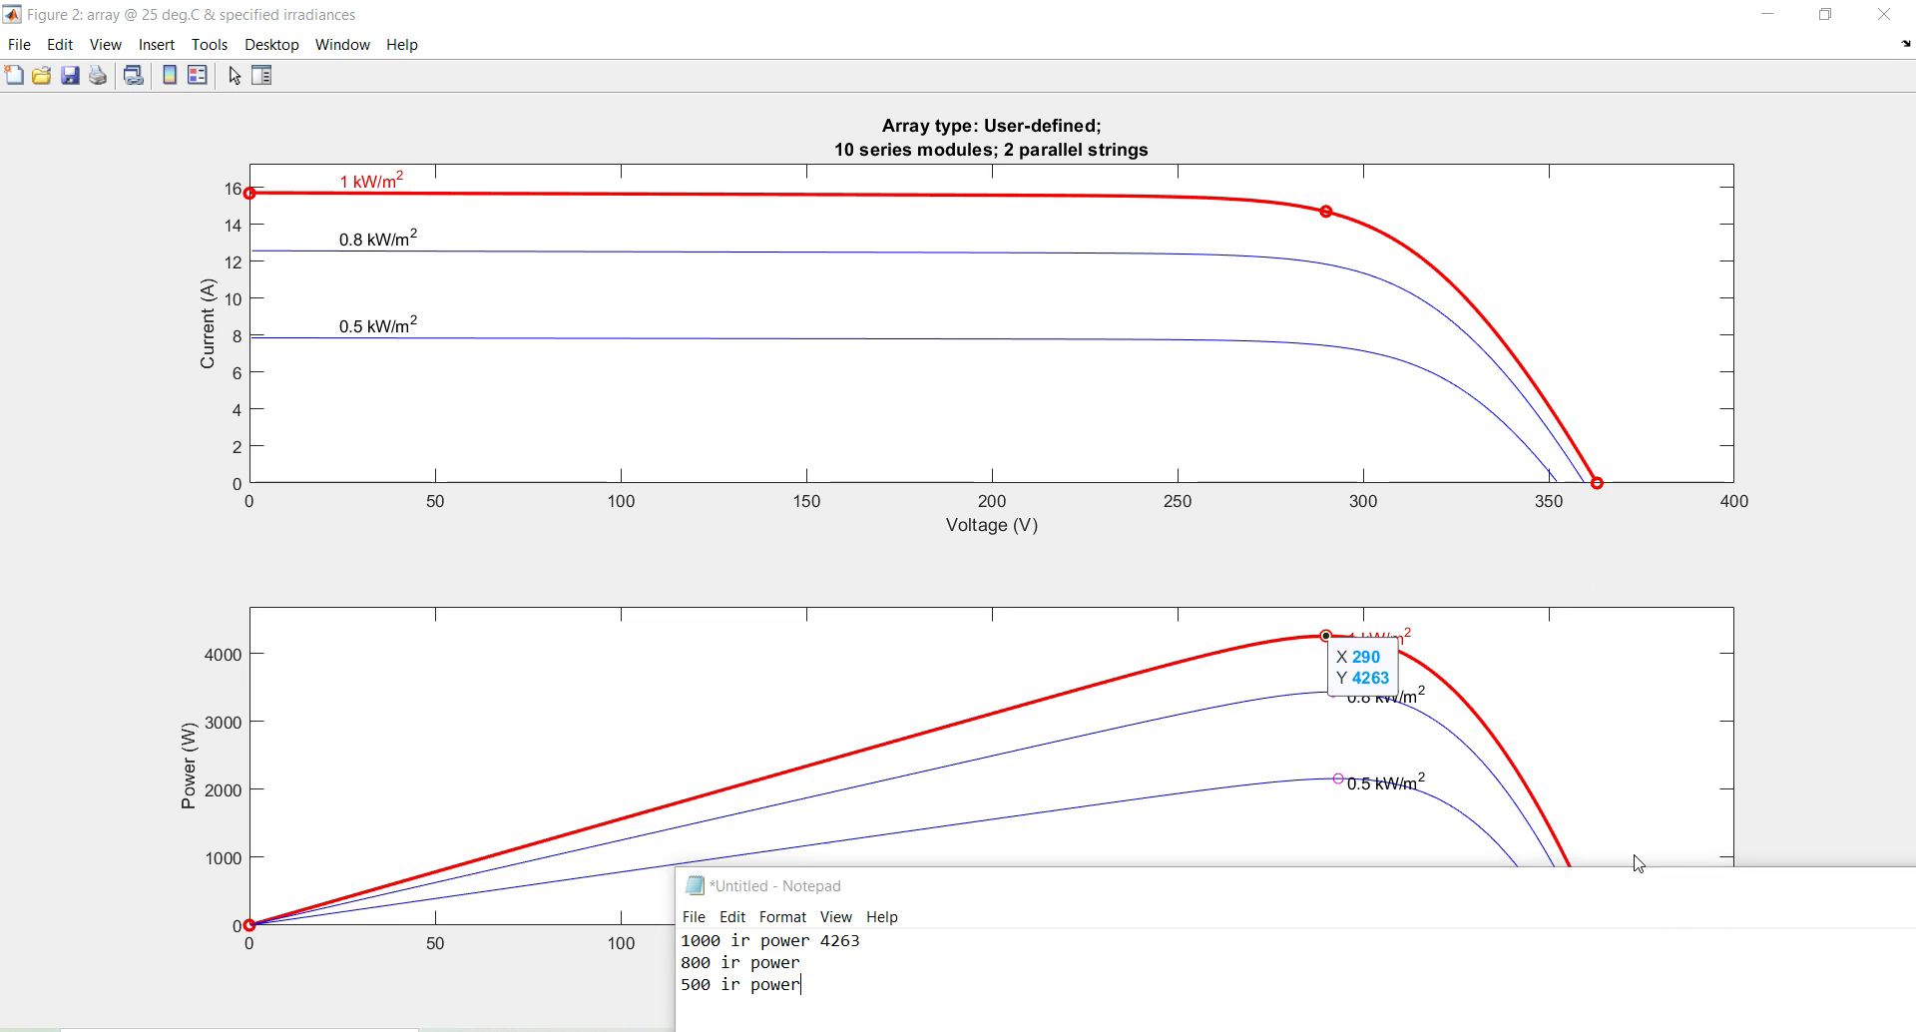
click(1328, 749)
click(1335, 665)
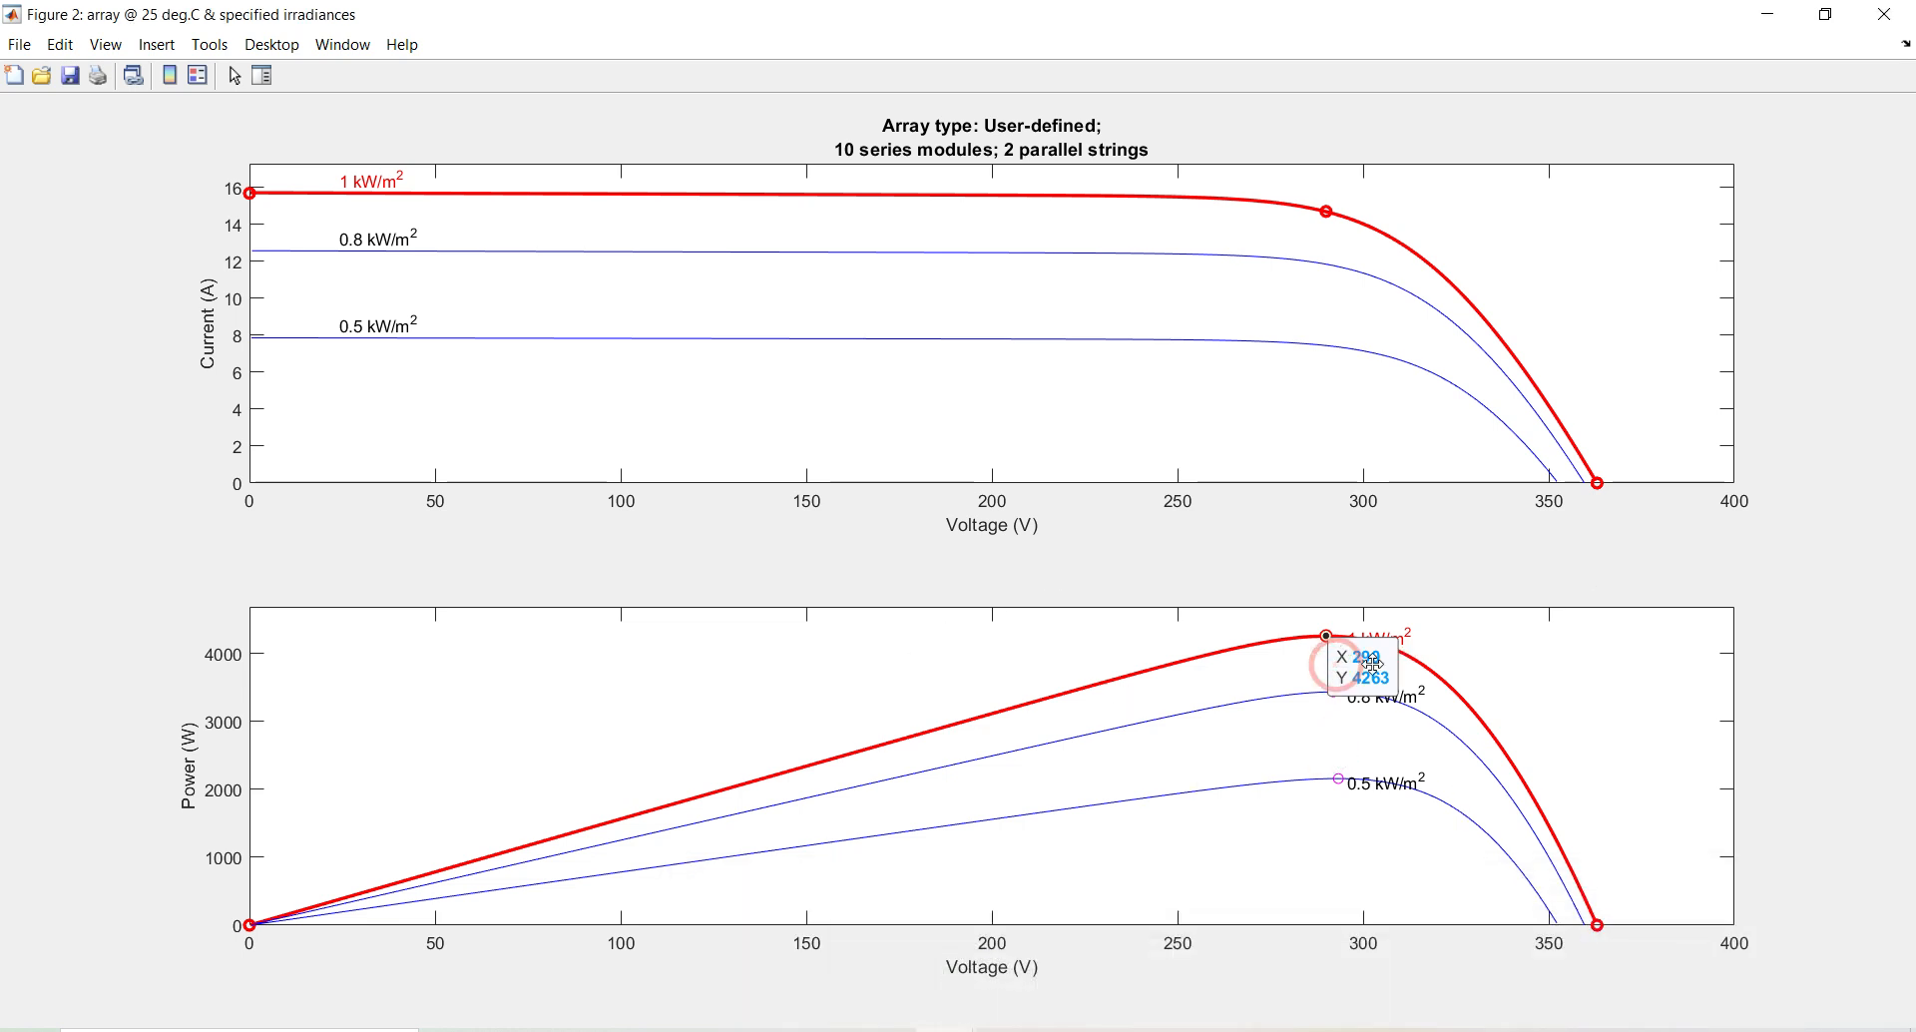
drag(1373, 664, 1335, 688)
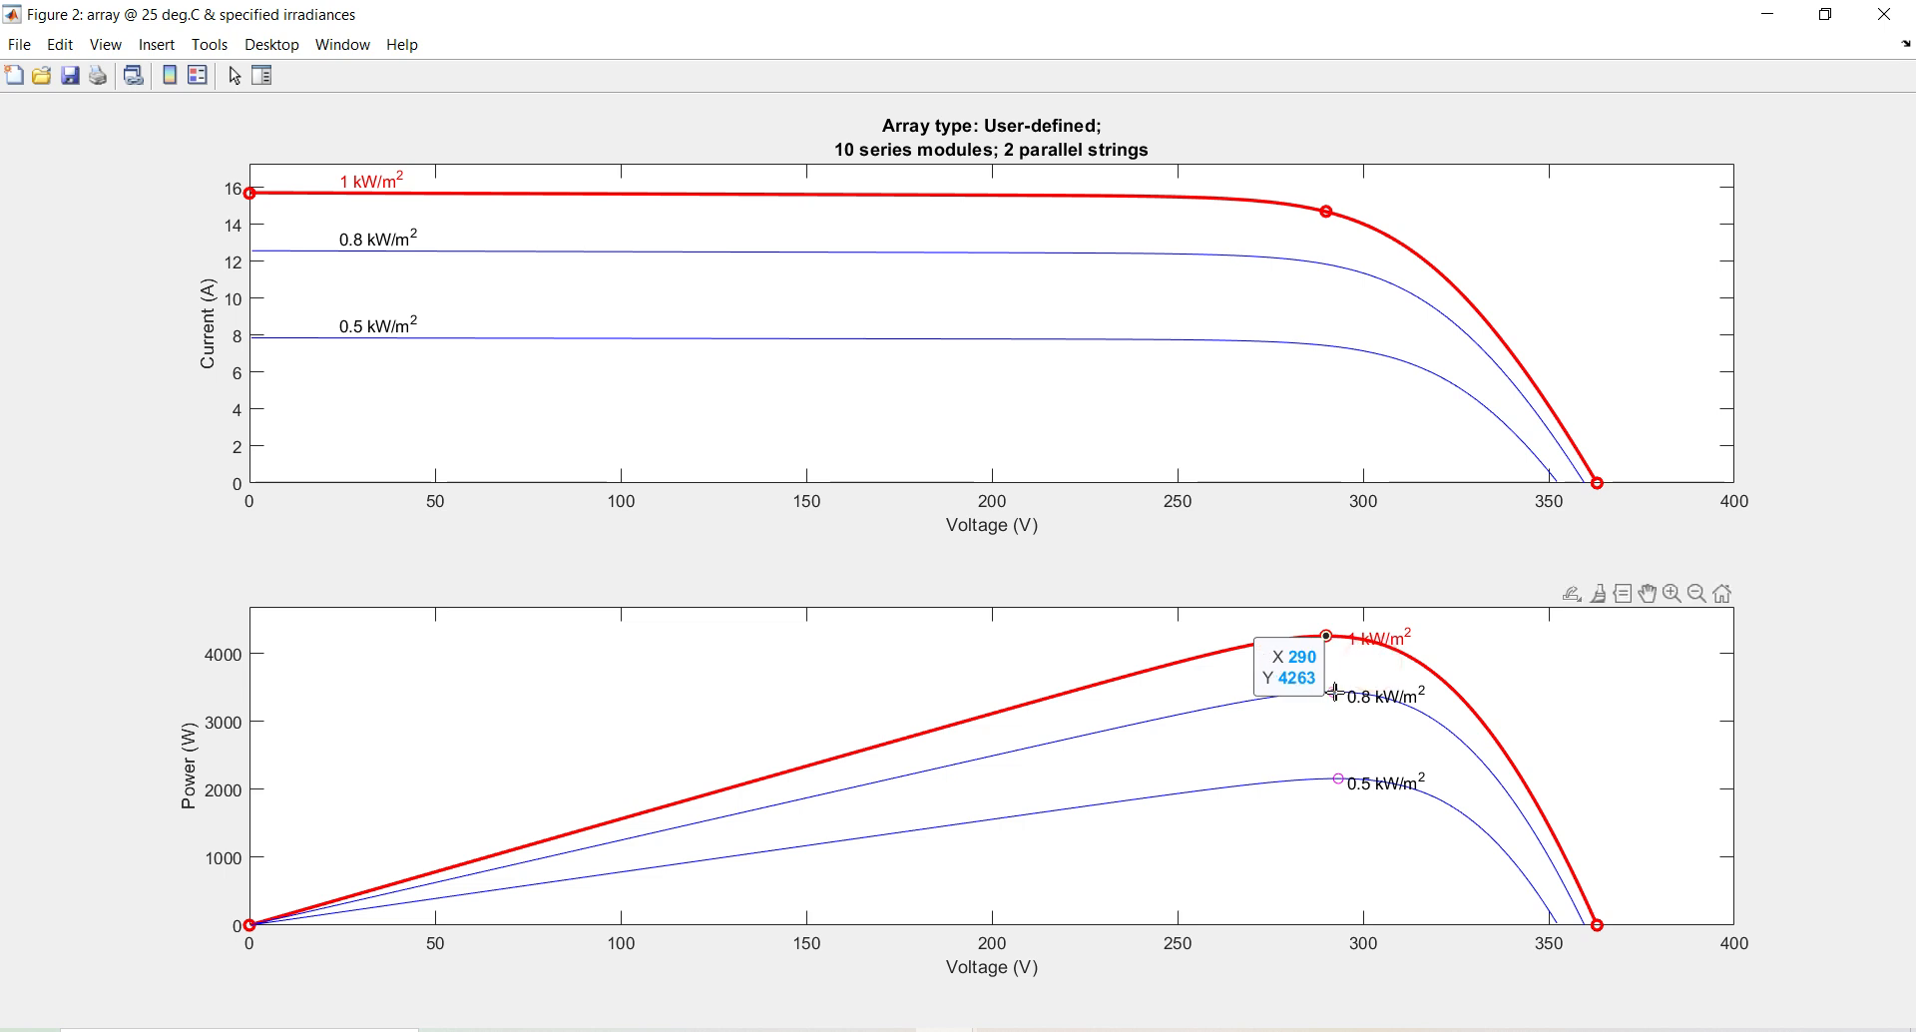
mouse_move(1335, 690)
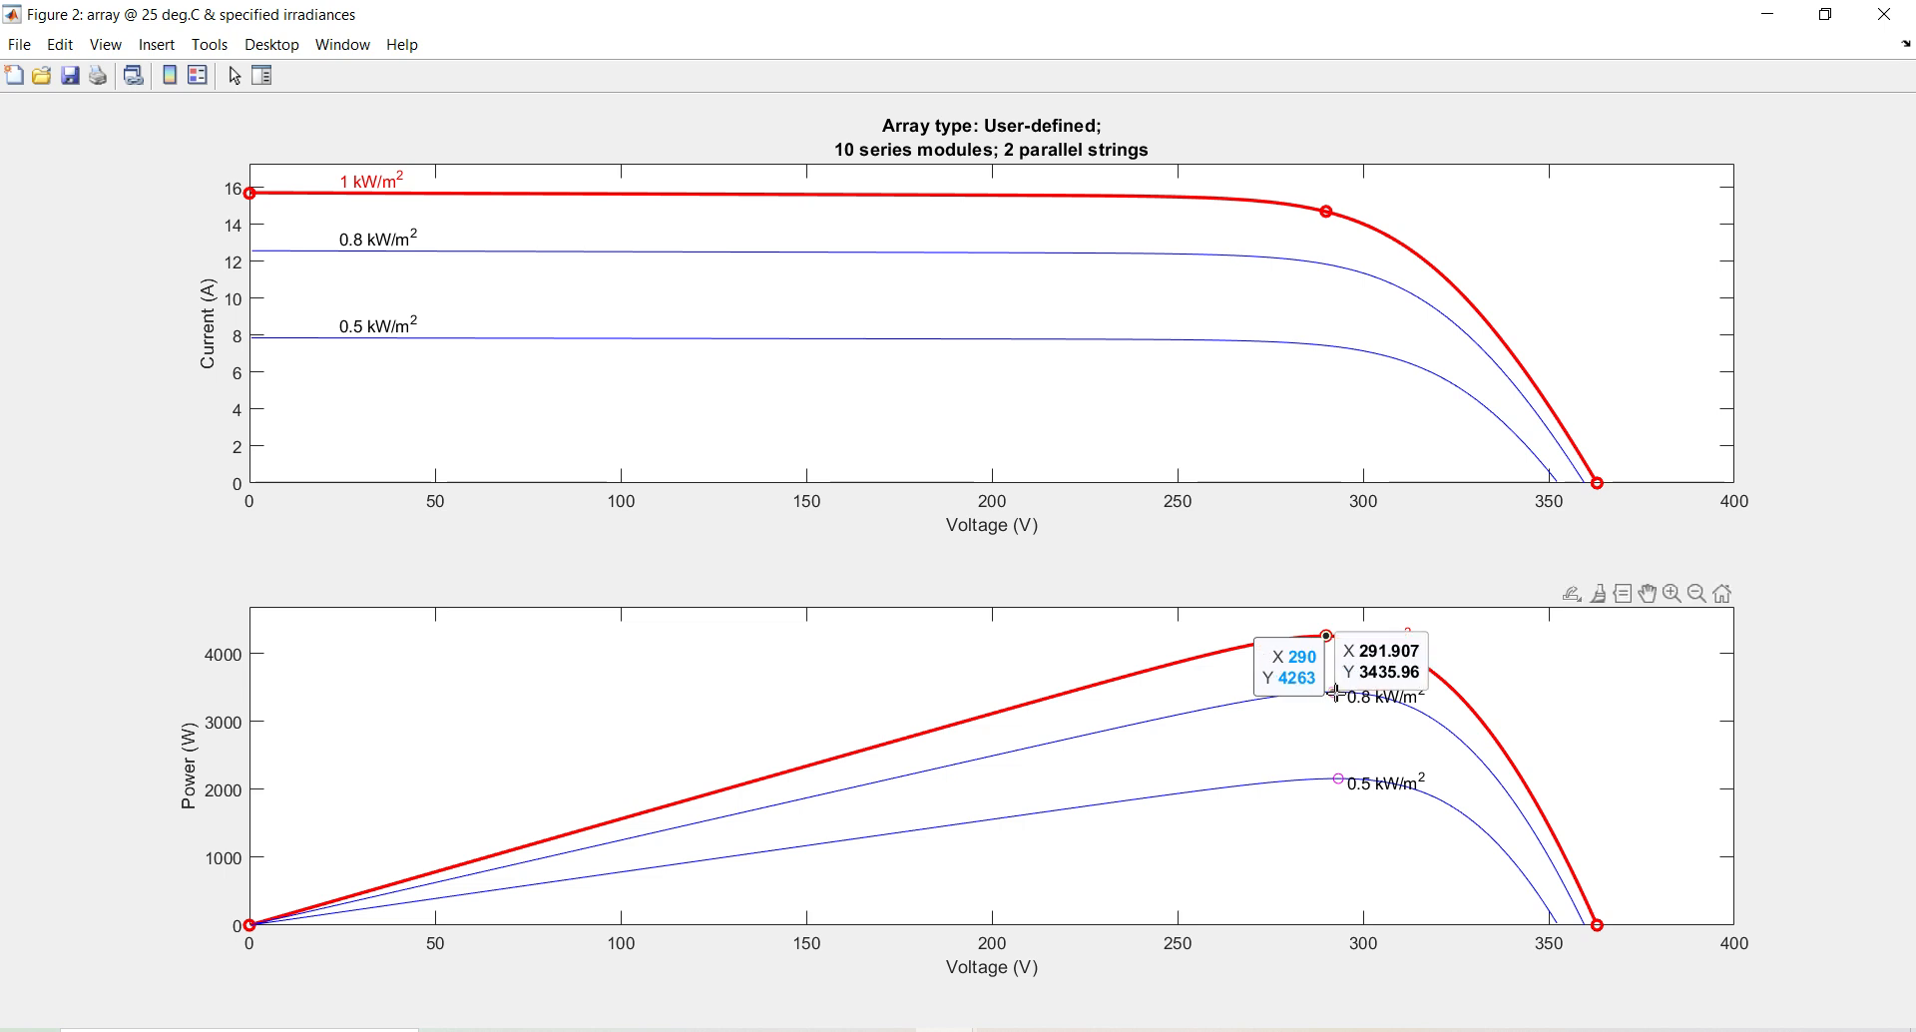
click(1335, 692)
click(1333, 691)
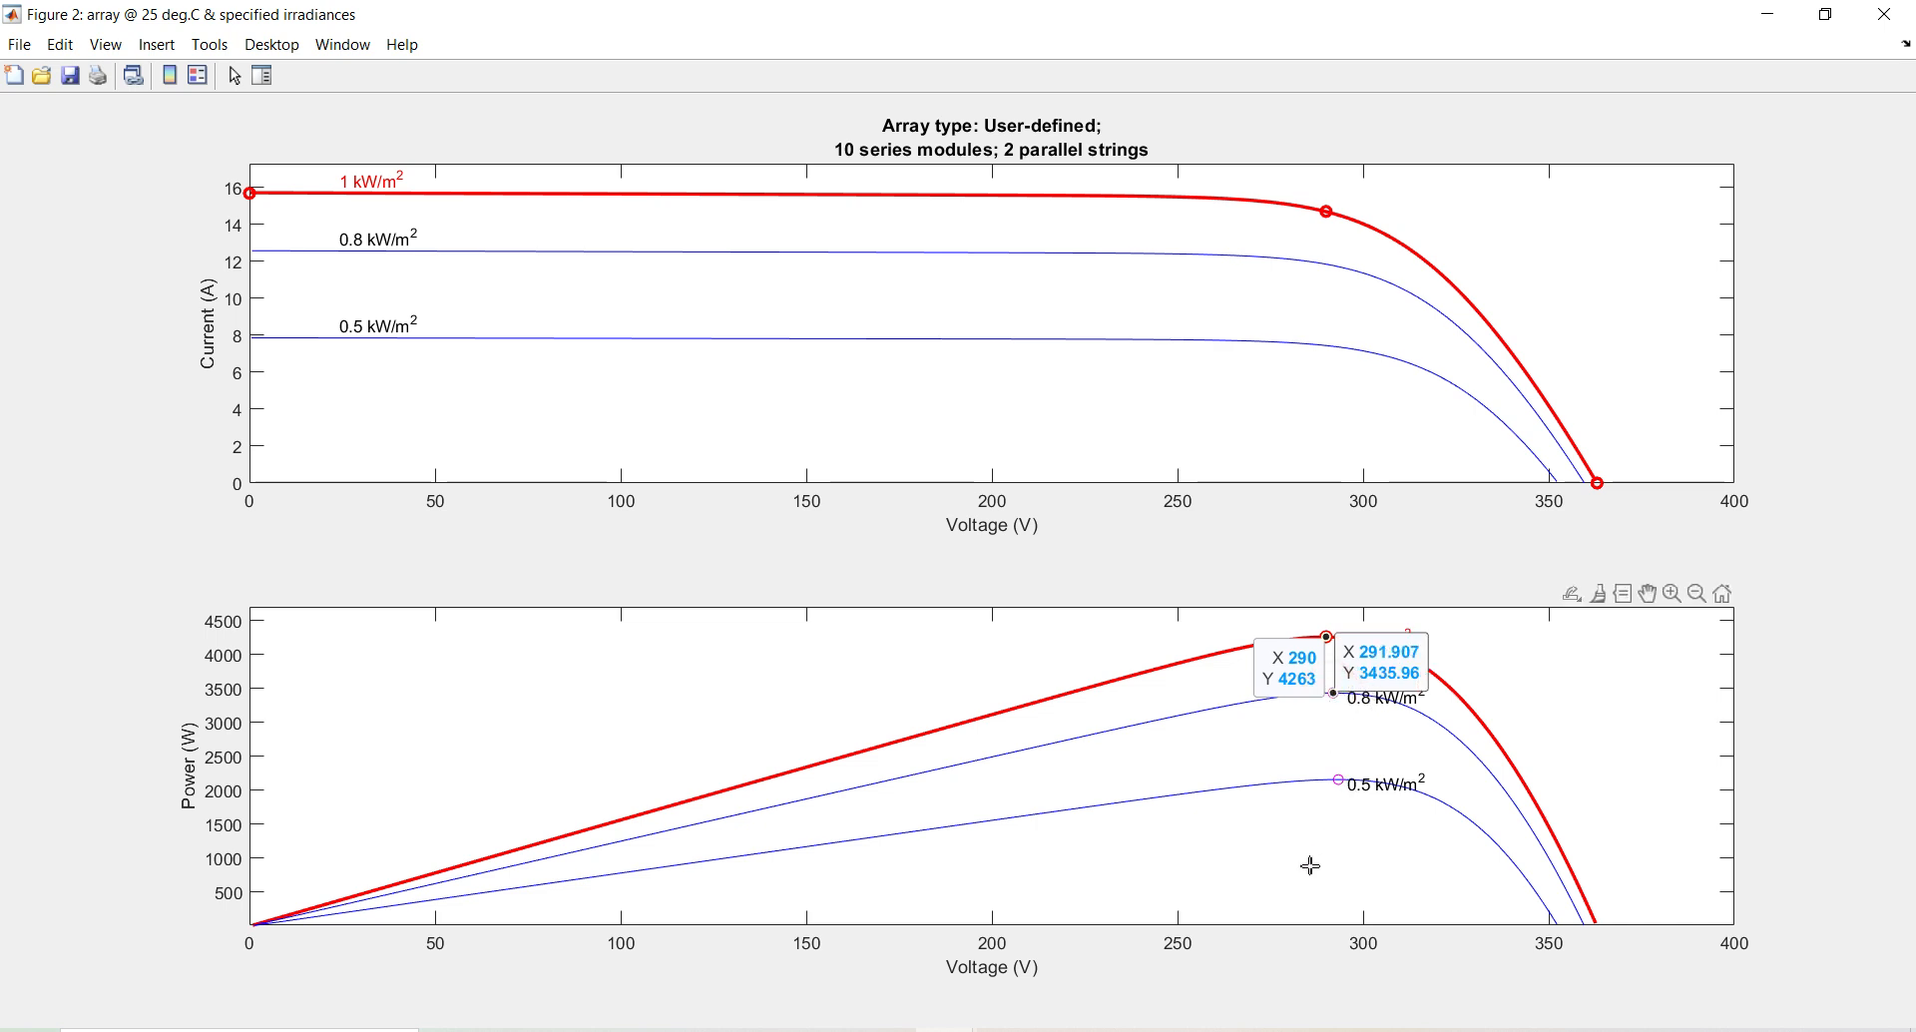
Read the 0.5 kW/m² peak of 2159 W and select the three note lines
click(1195, 1030)
click(862, 972)
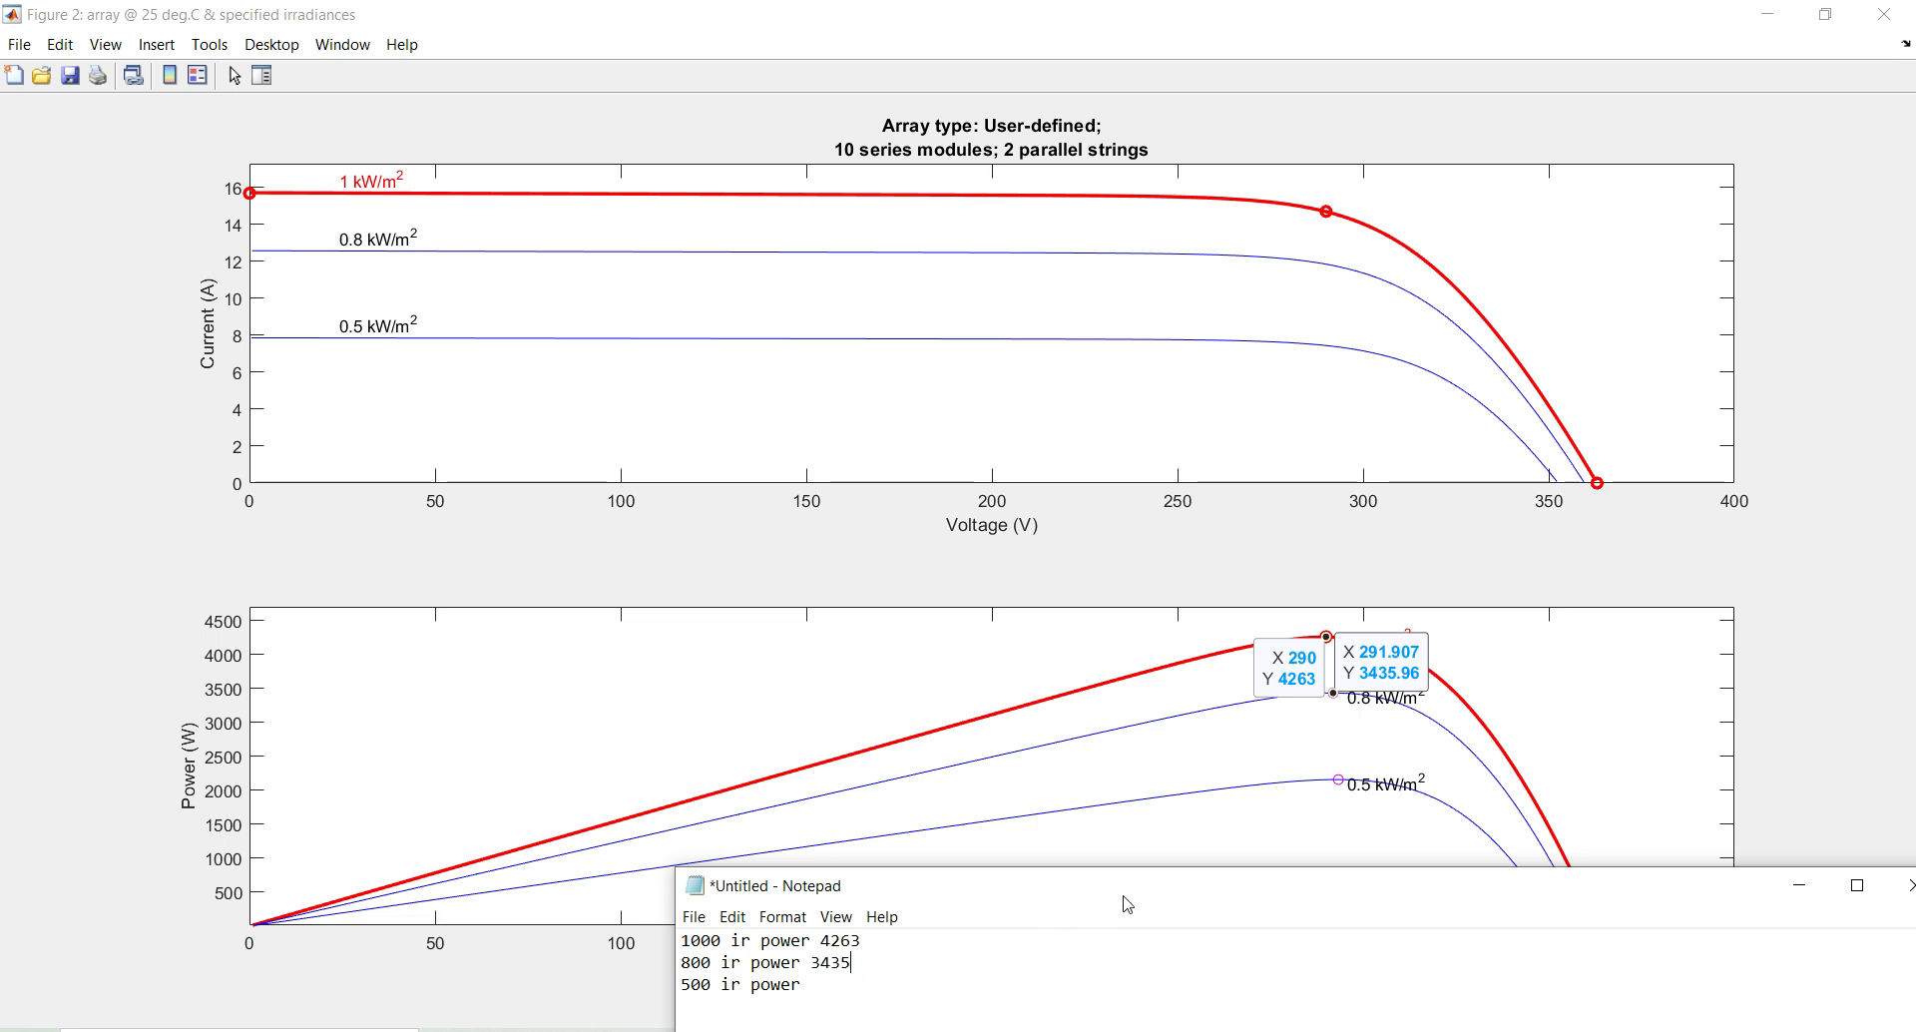
click(1278, 760)
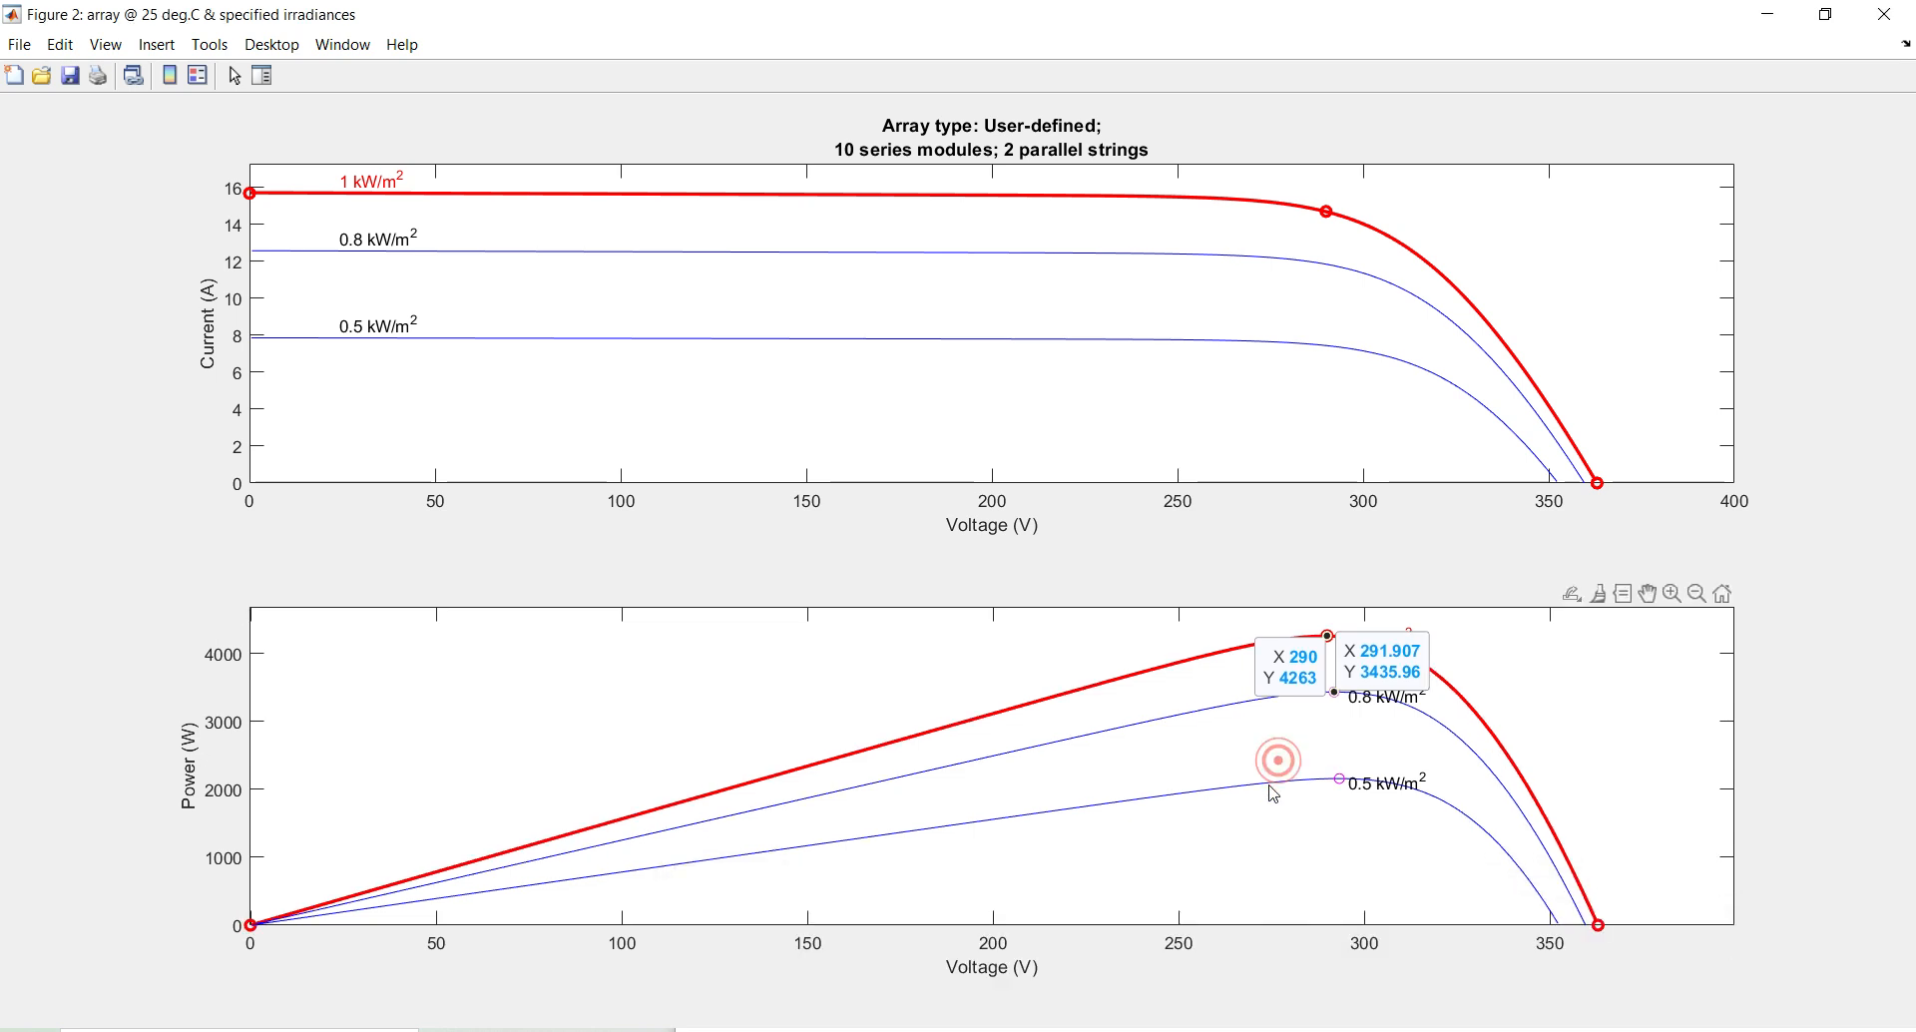
click(1342, 778)
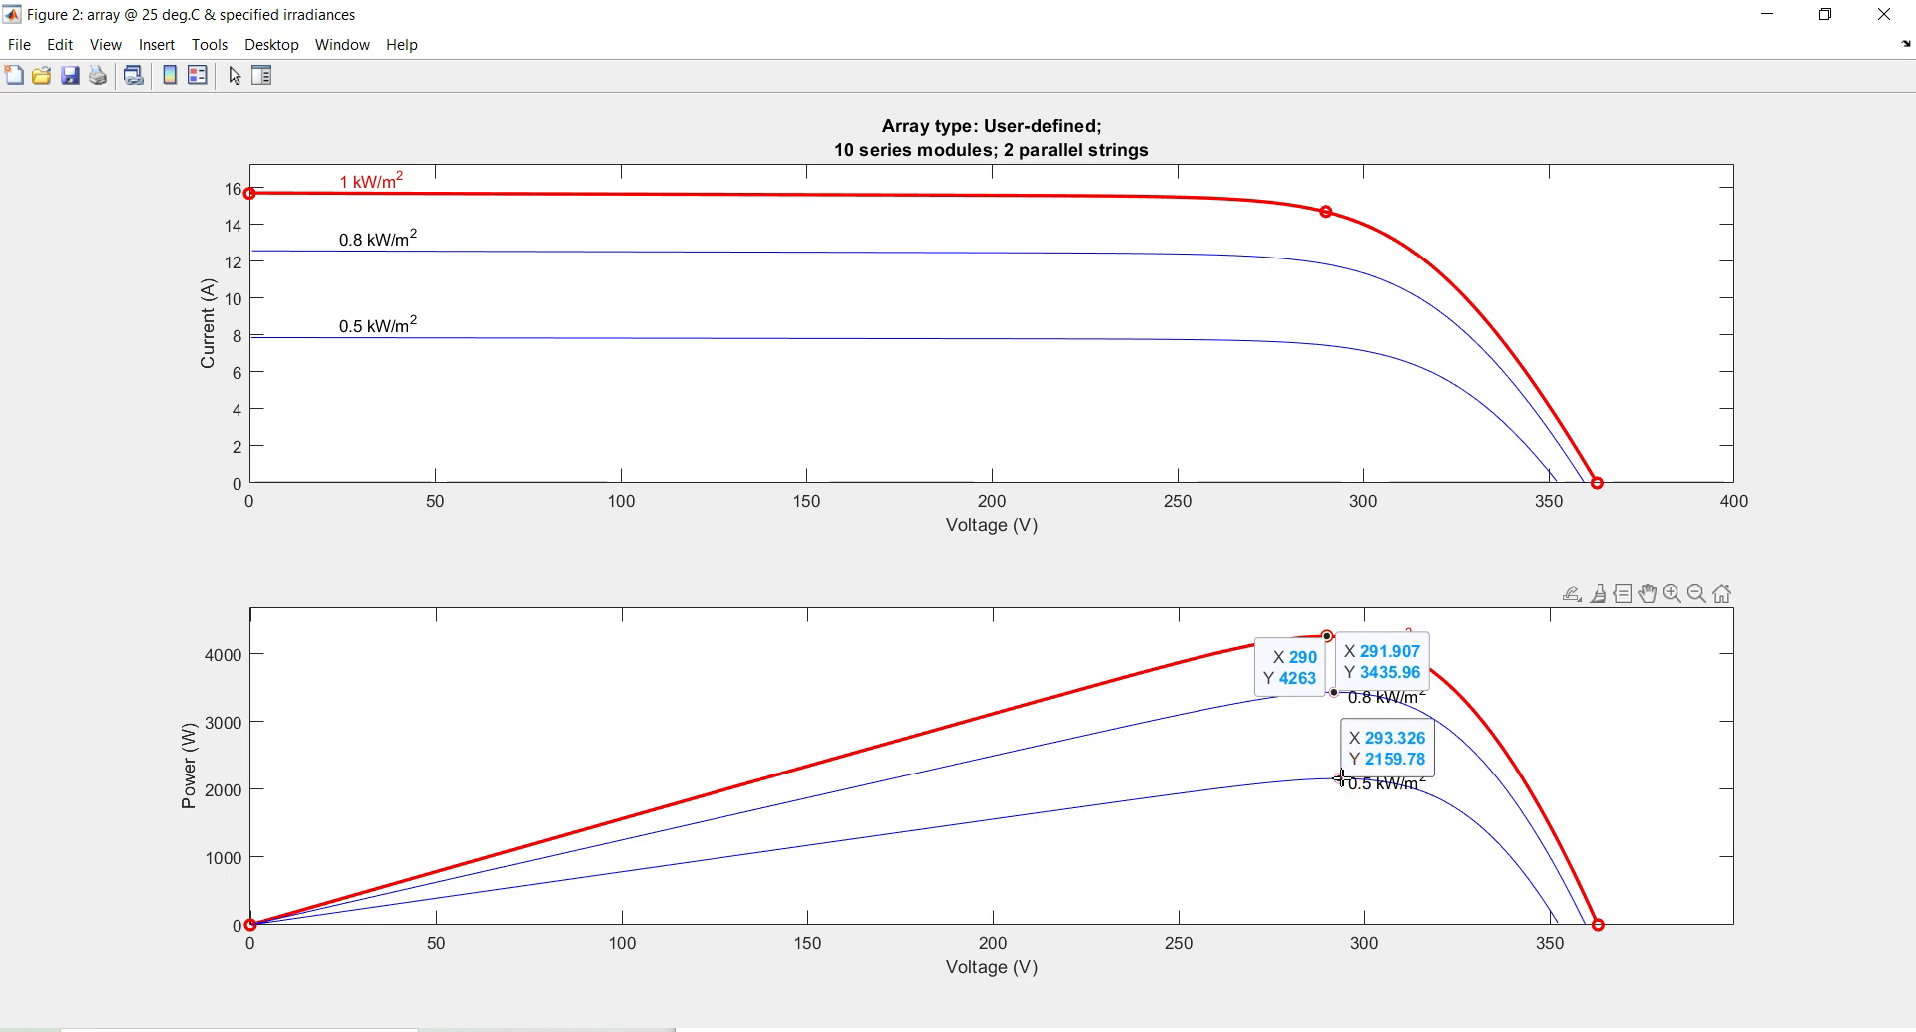
key(alt+Tab)
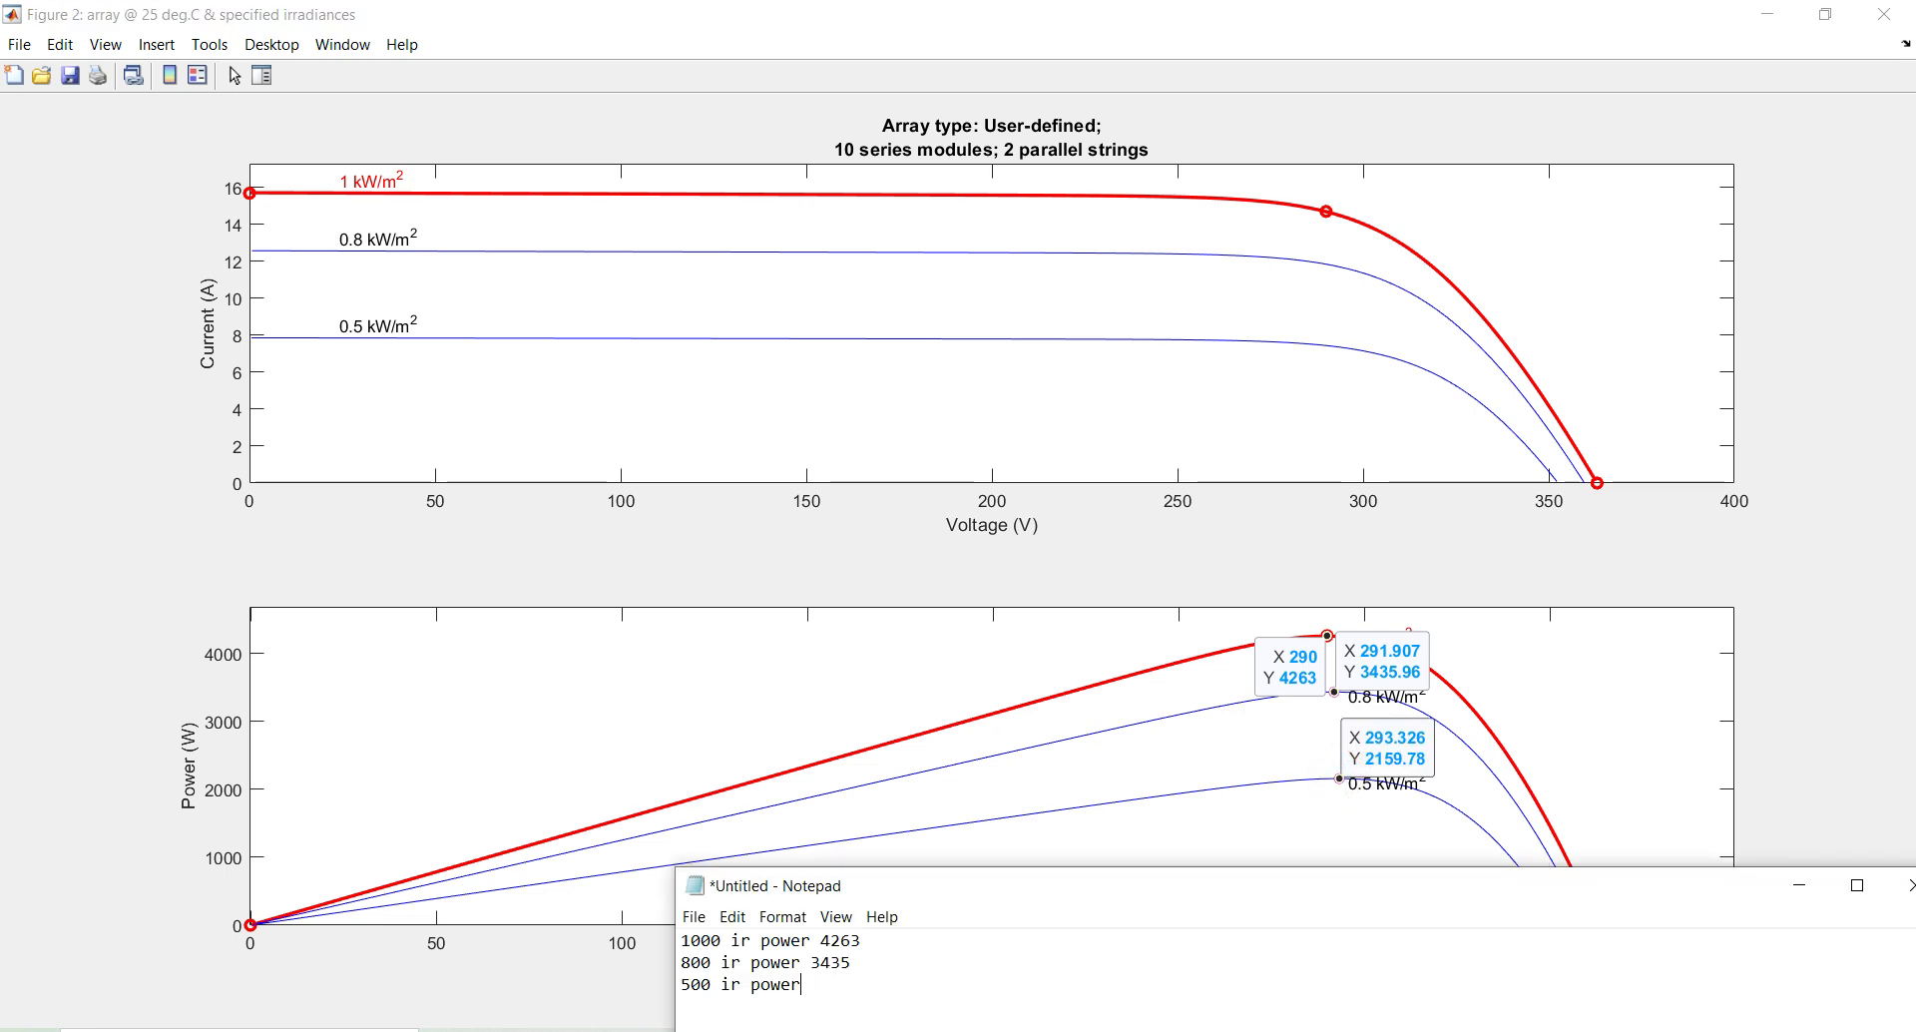
drag(1015, 899, 539, 275)
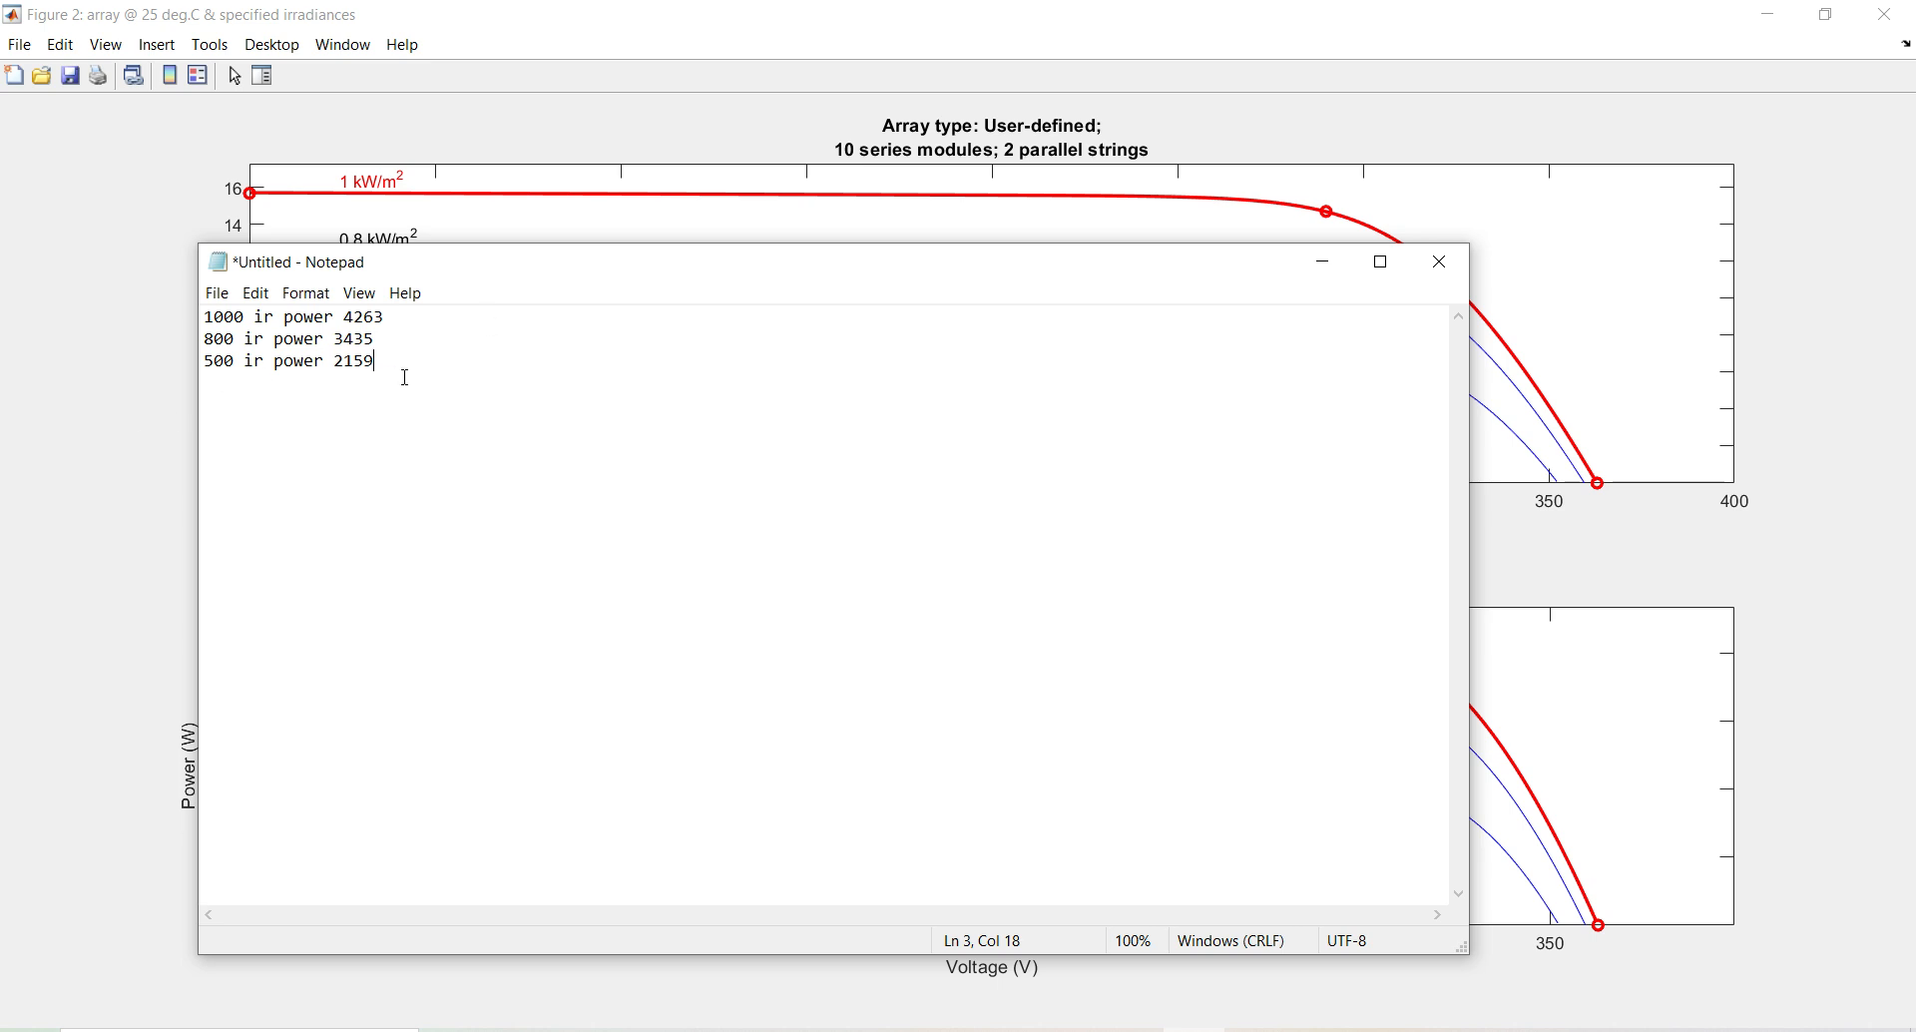
drag(405, 377, 193, 323)
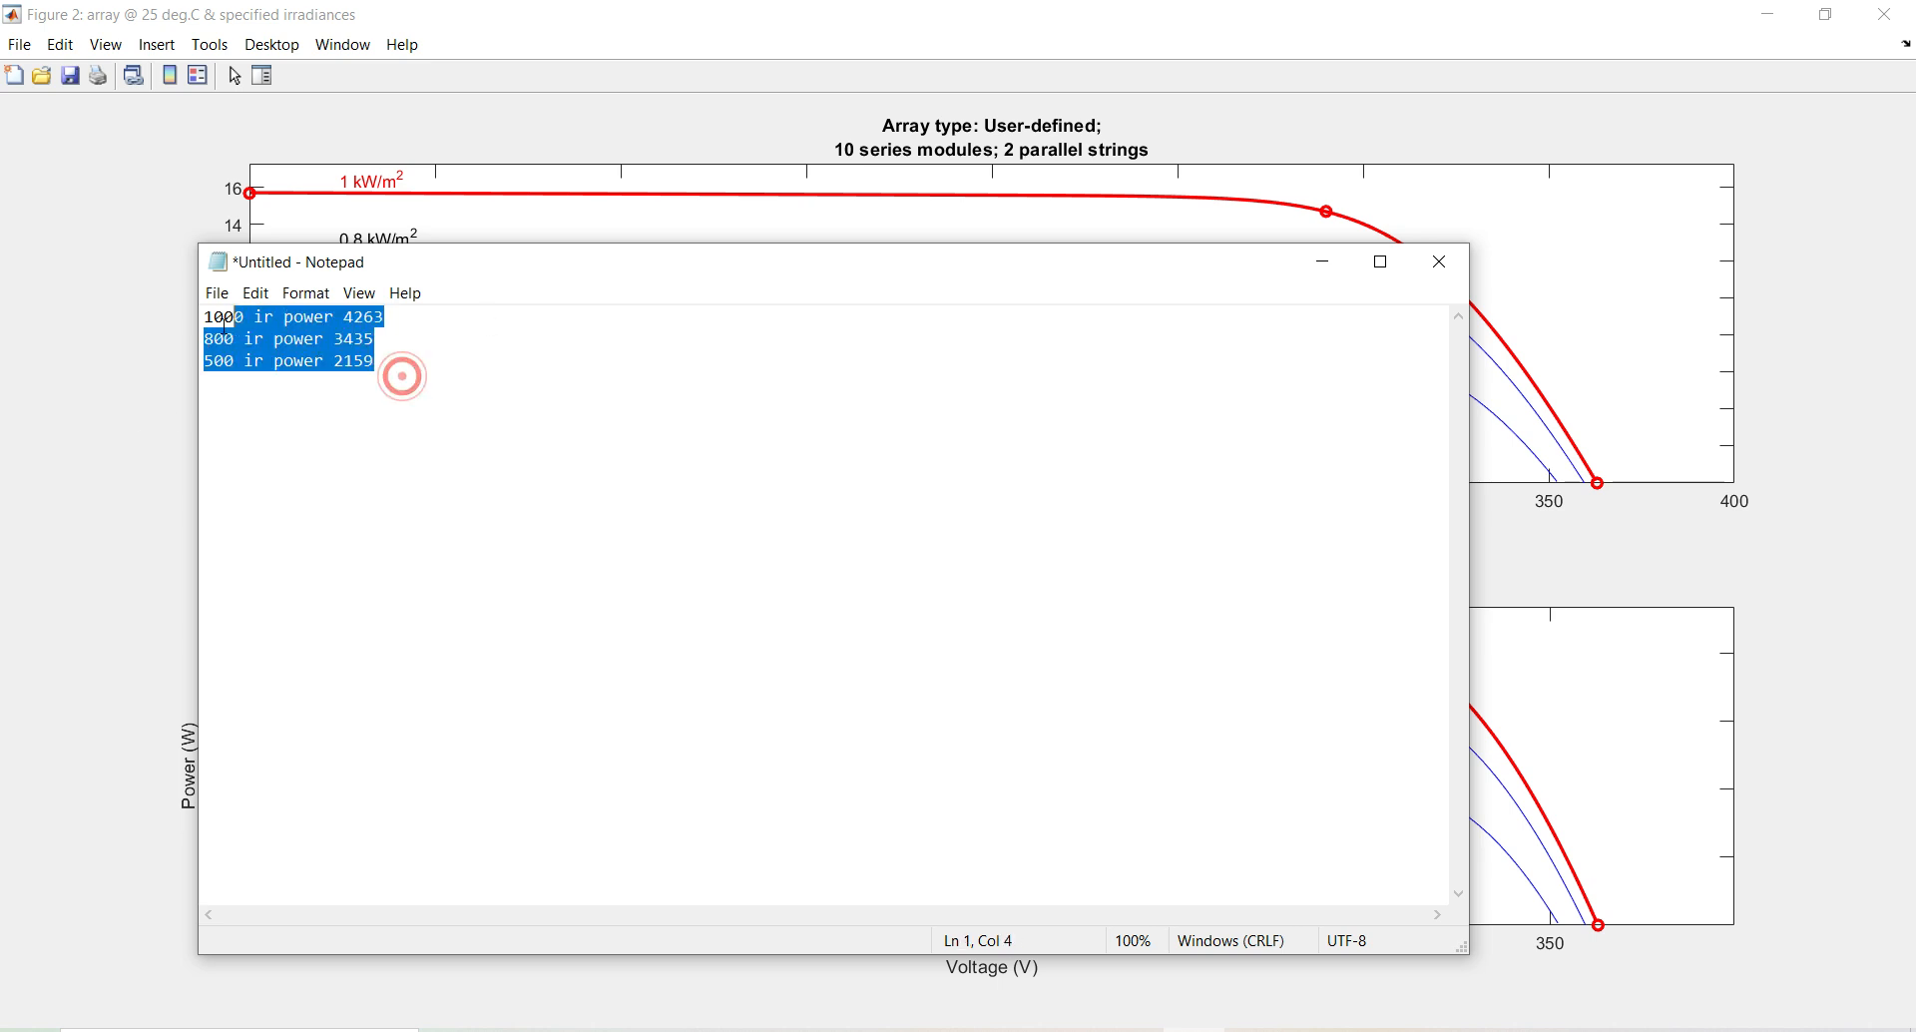
Close the PV Array parameters and the characteristics plot to return to the model
click(1324, 266)
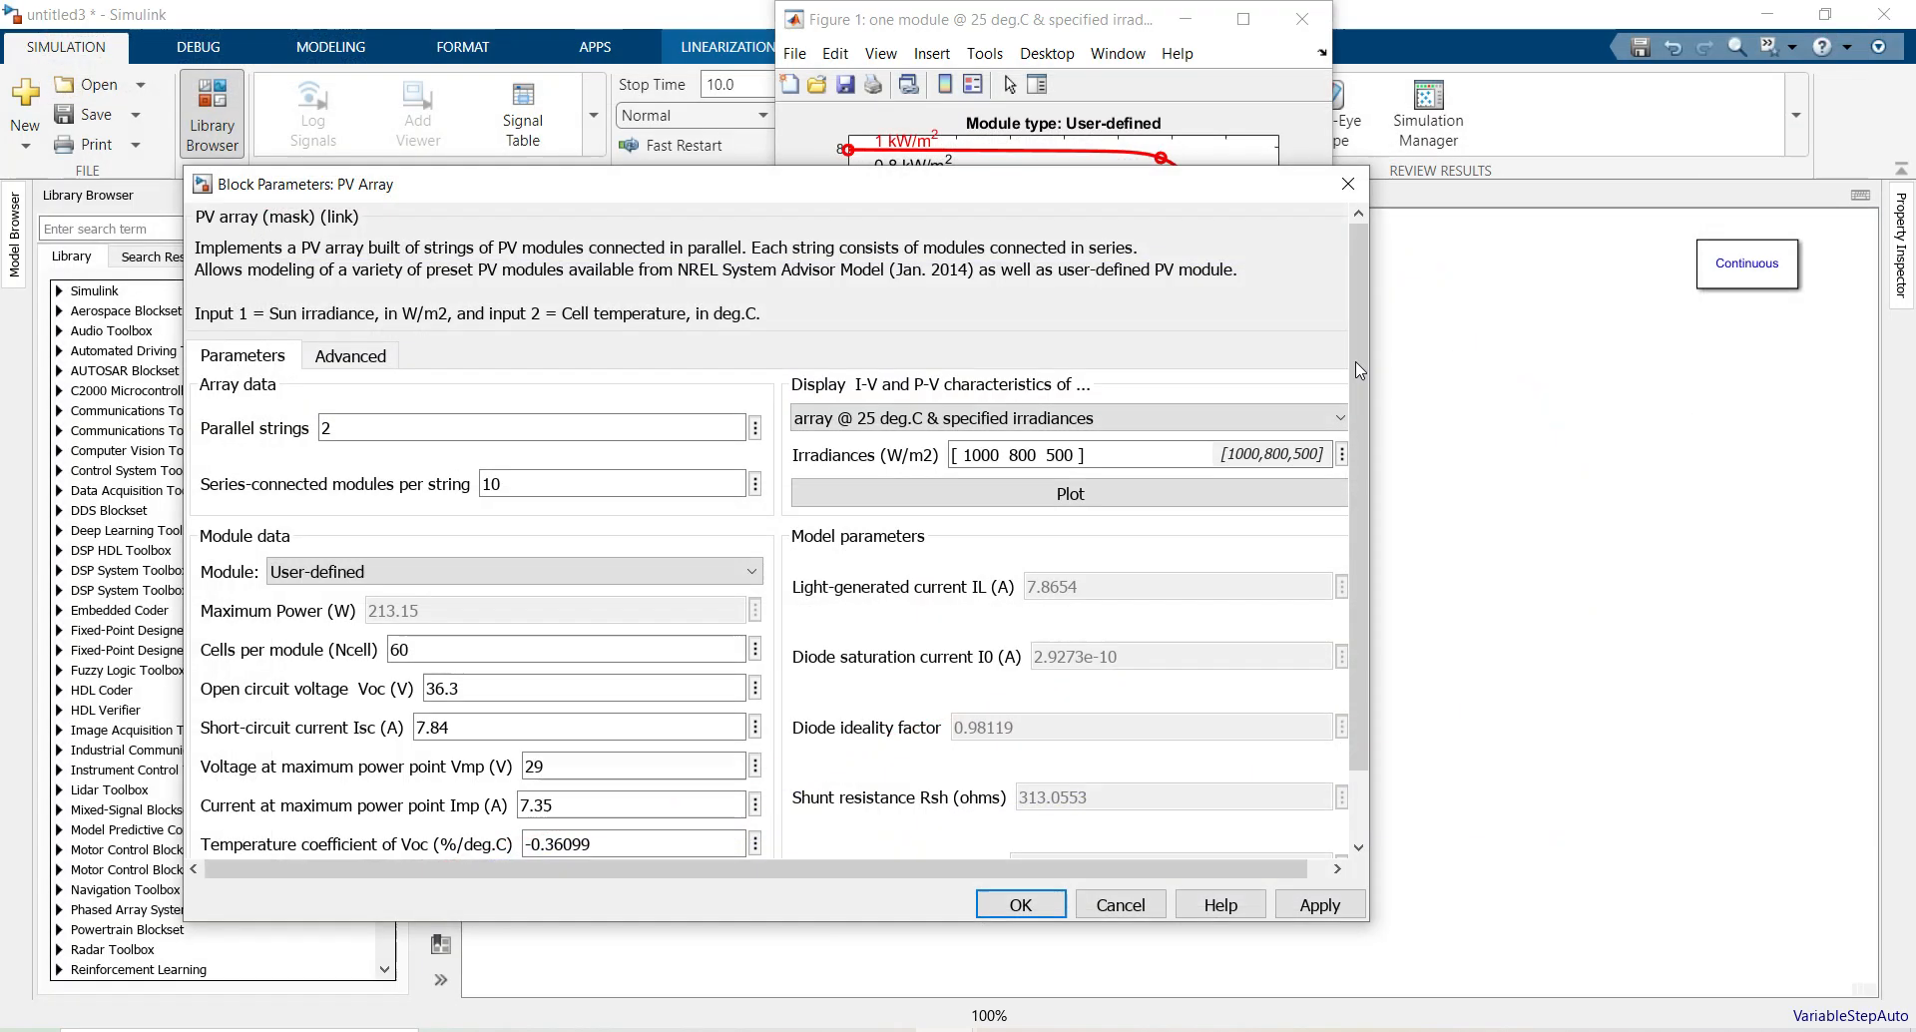
click(1023, 904)
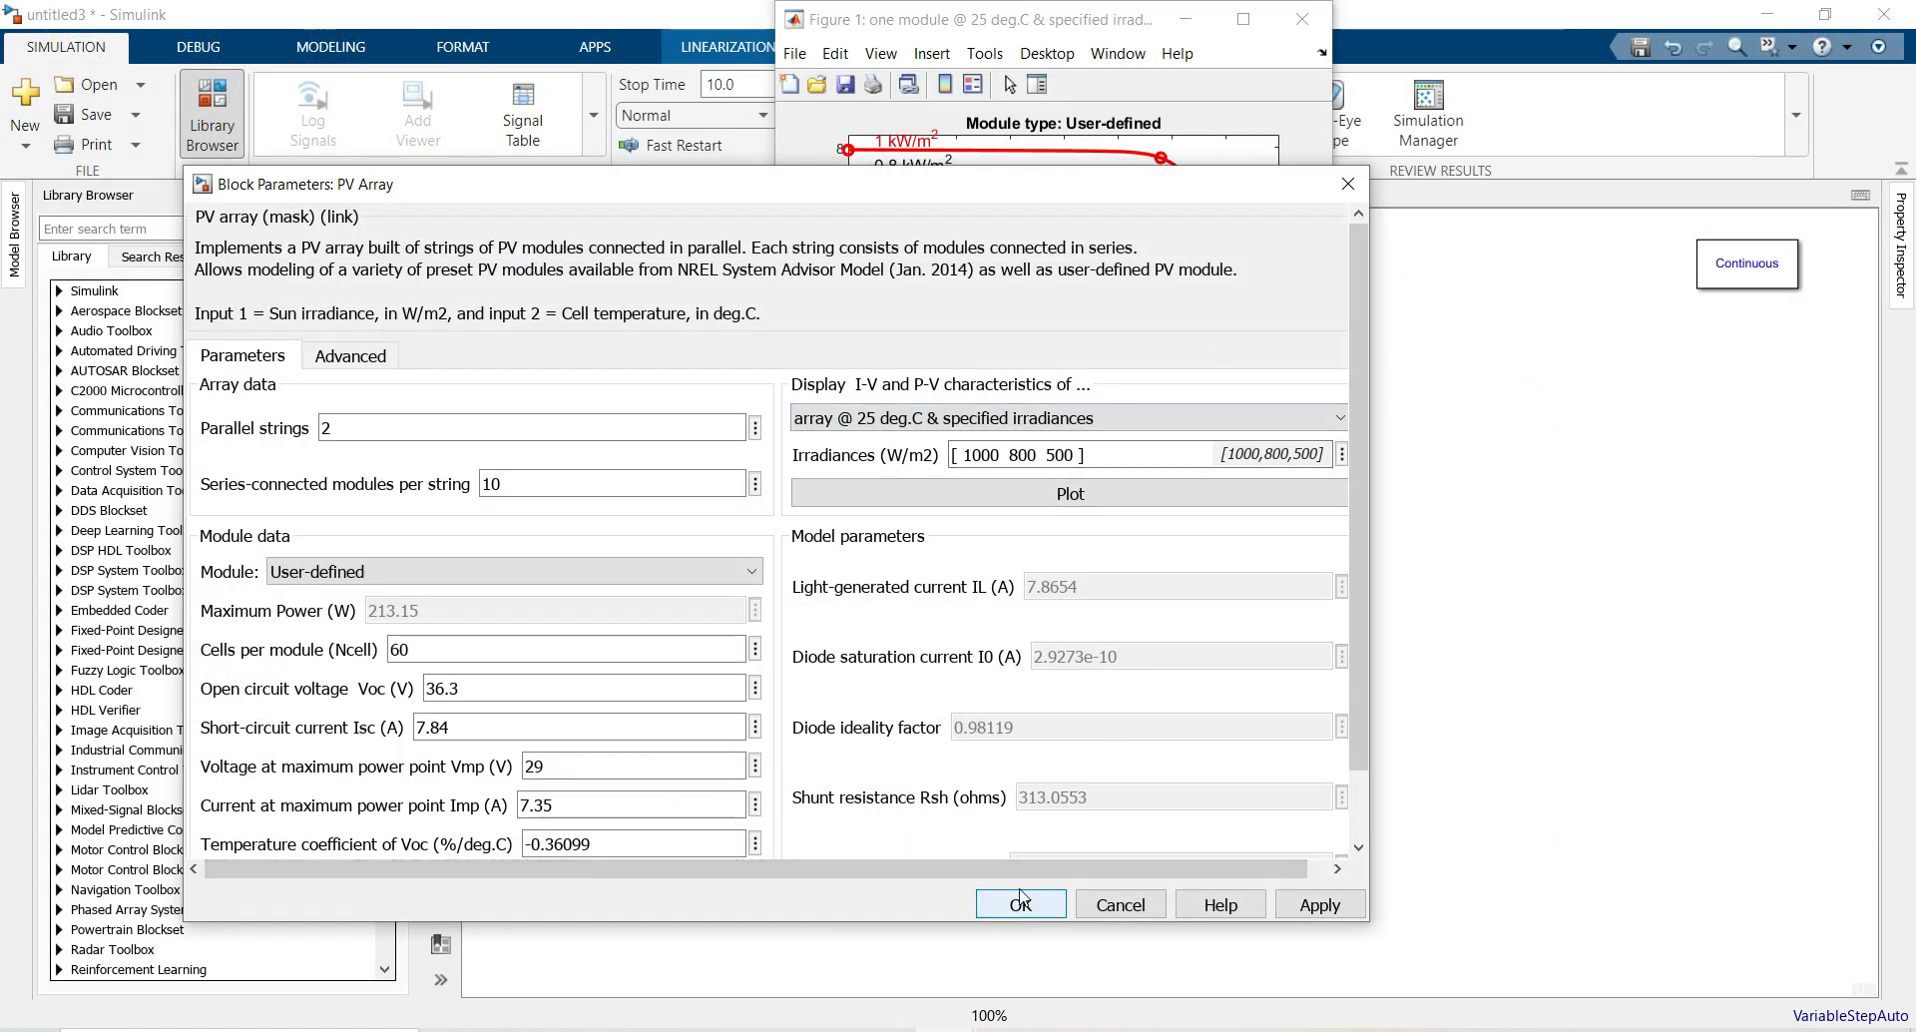
click(1302, 19)
click(963, 479)
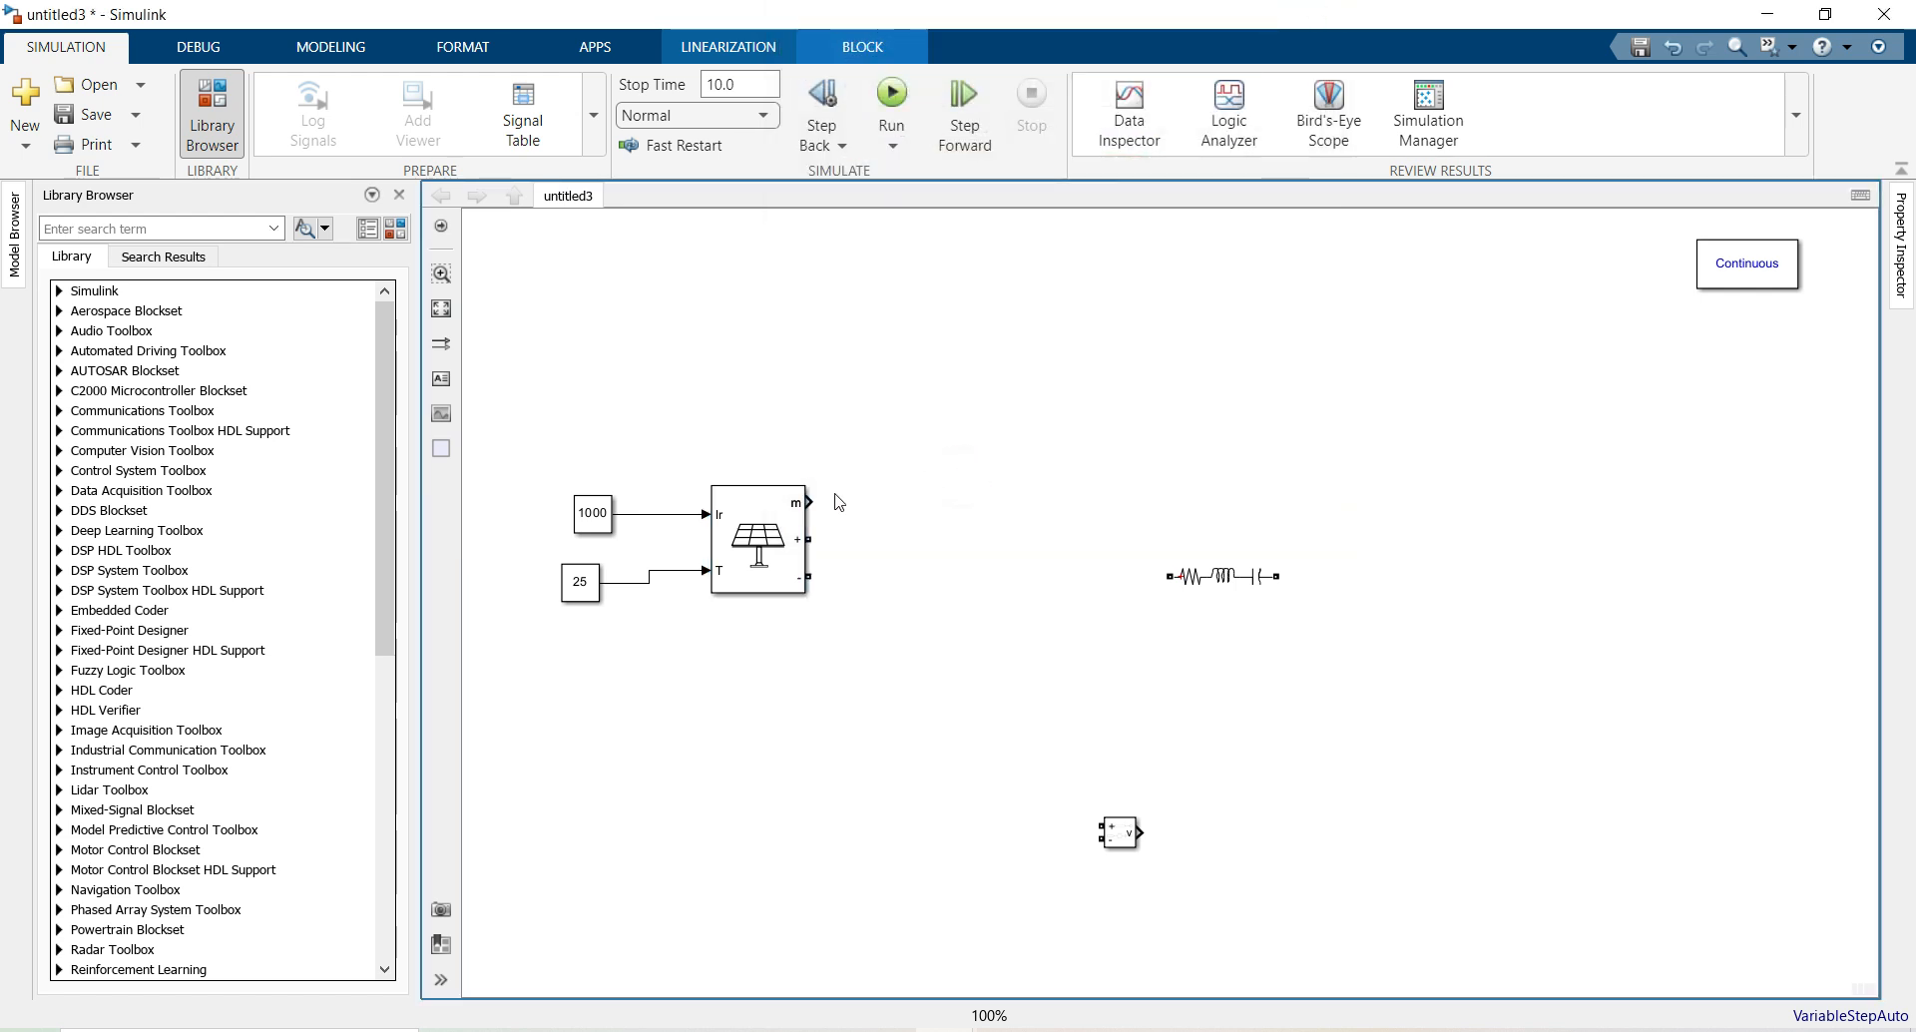
click(787, 513)
Insert a Bus Selector and wire the PV Array's m output into it
double_click(878, 337)
text(bus)
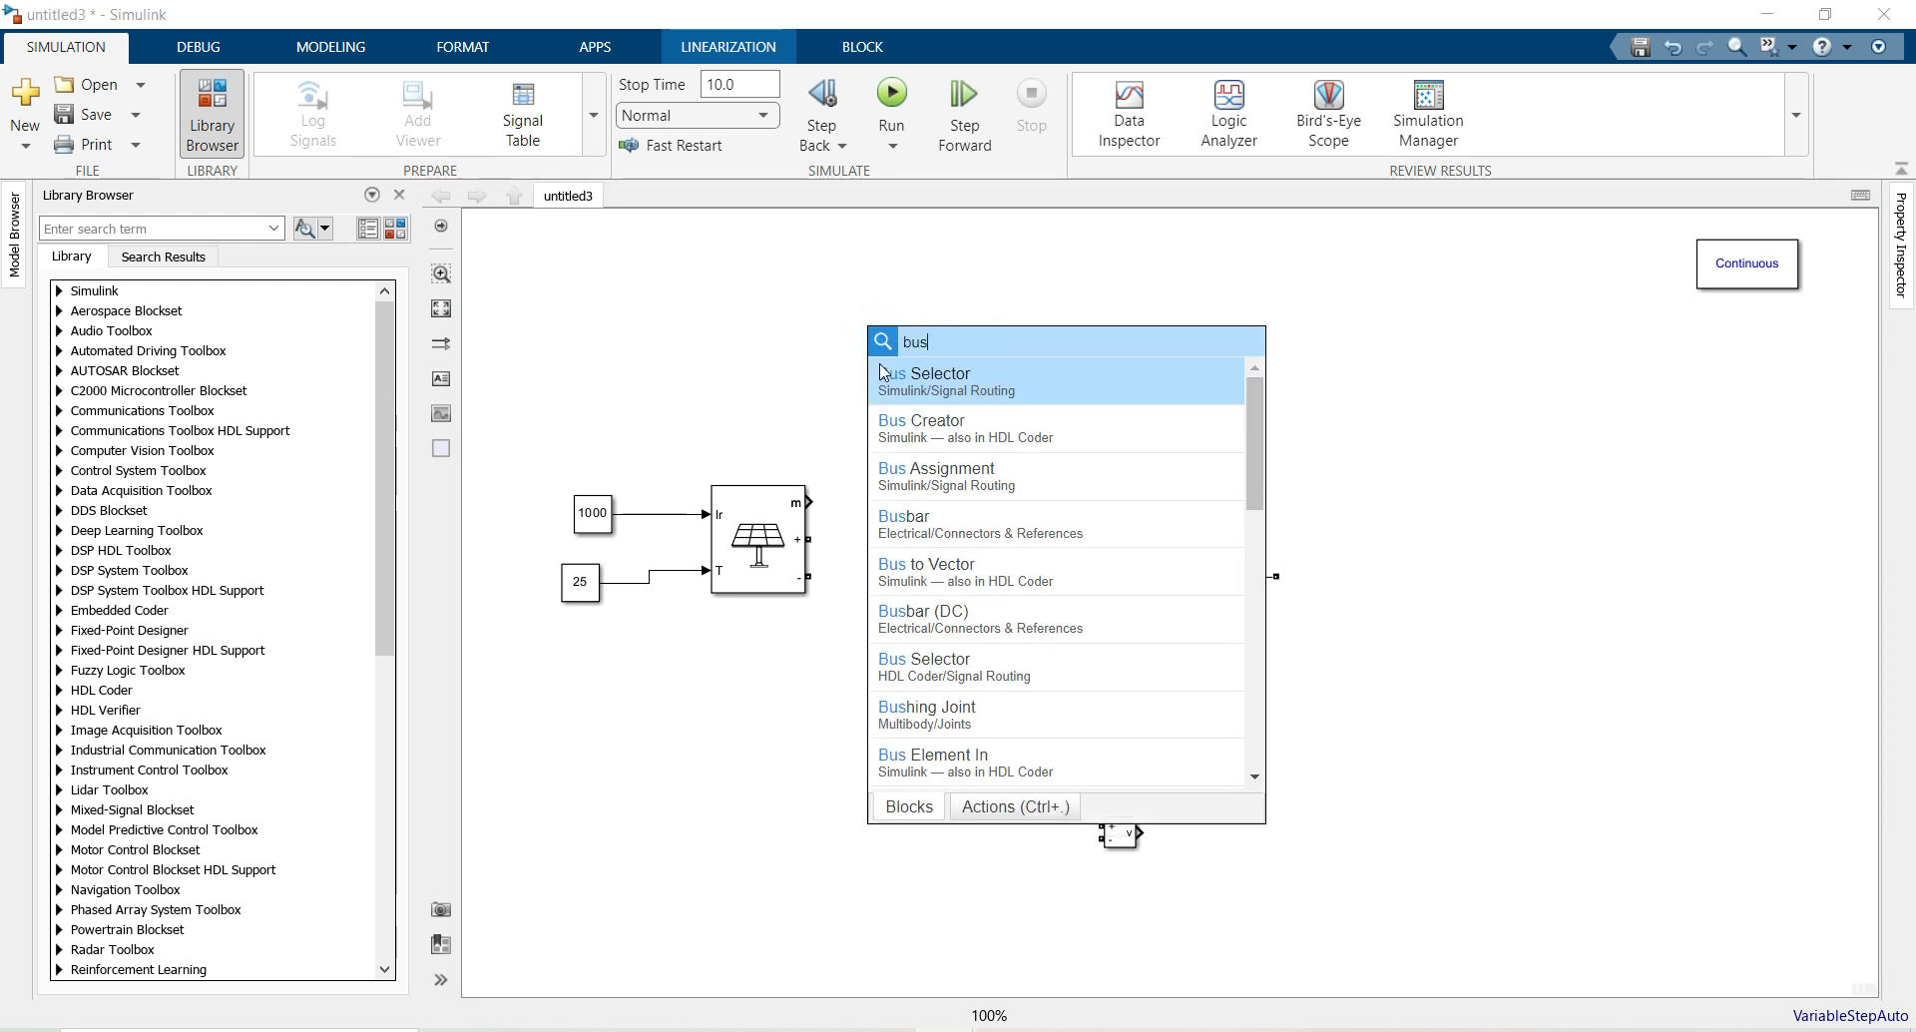
click(900, 391)
drag(866, 333, 840, 482)
click(809, 499)
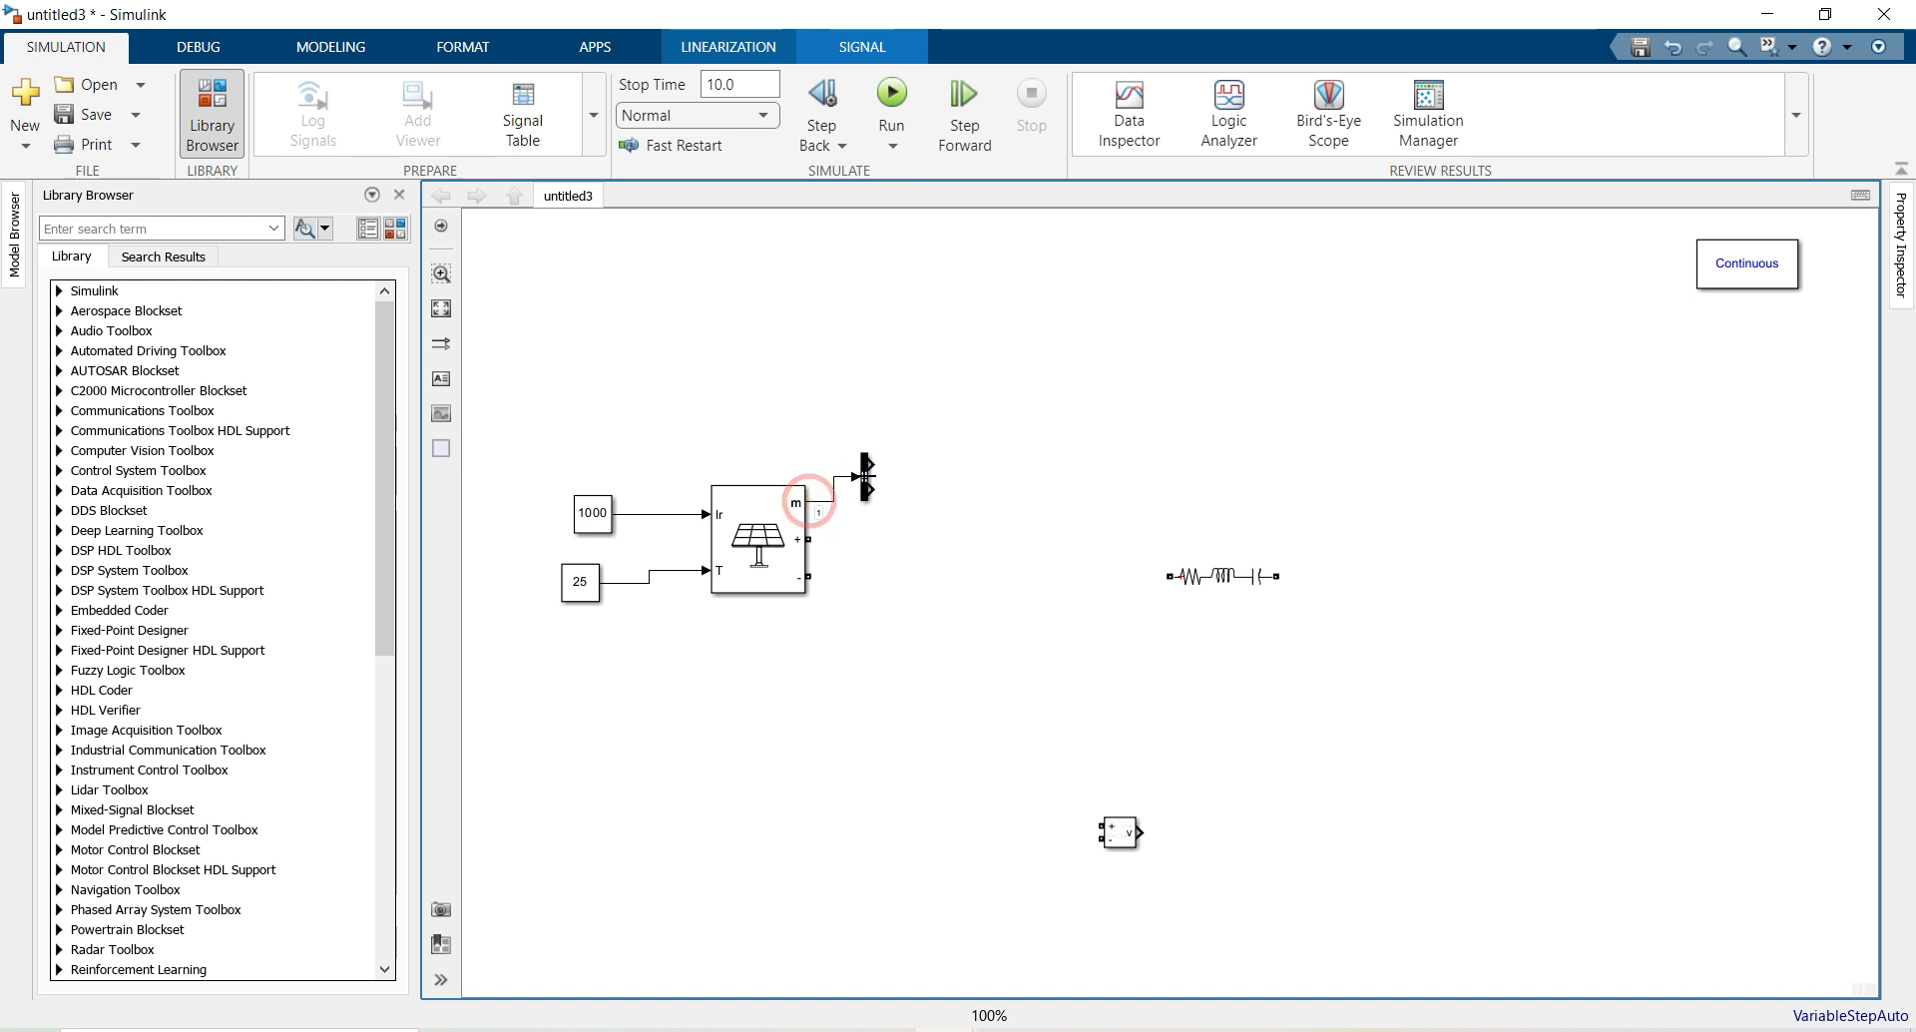
double_click(865, 483)
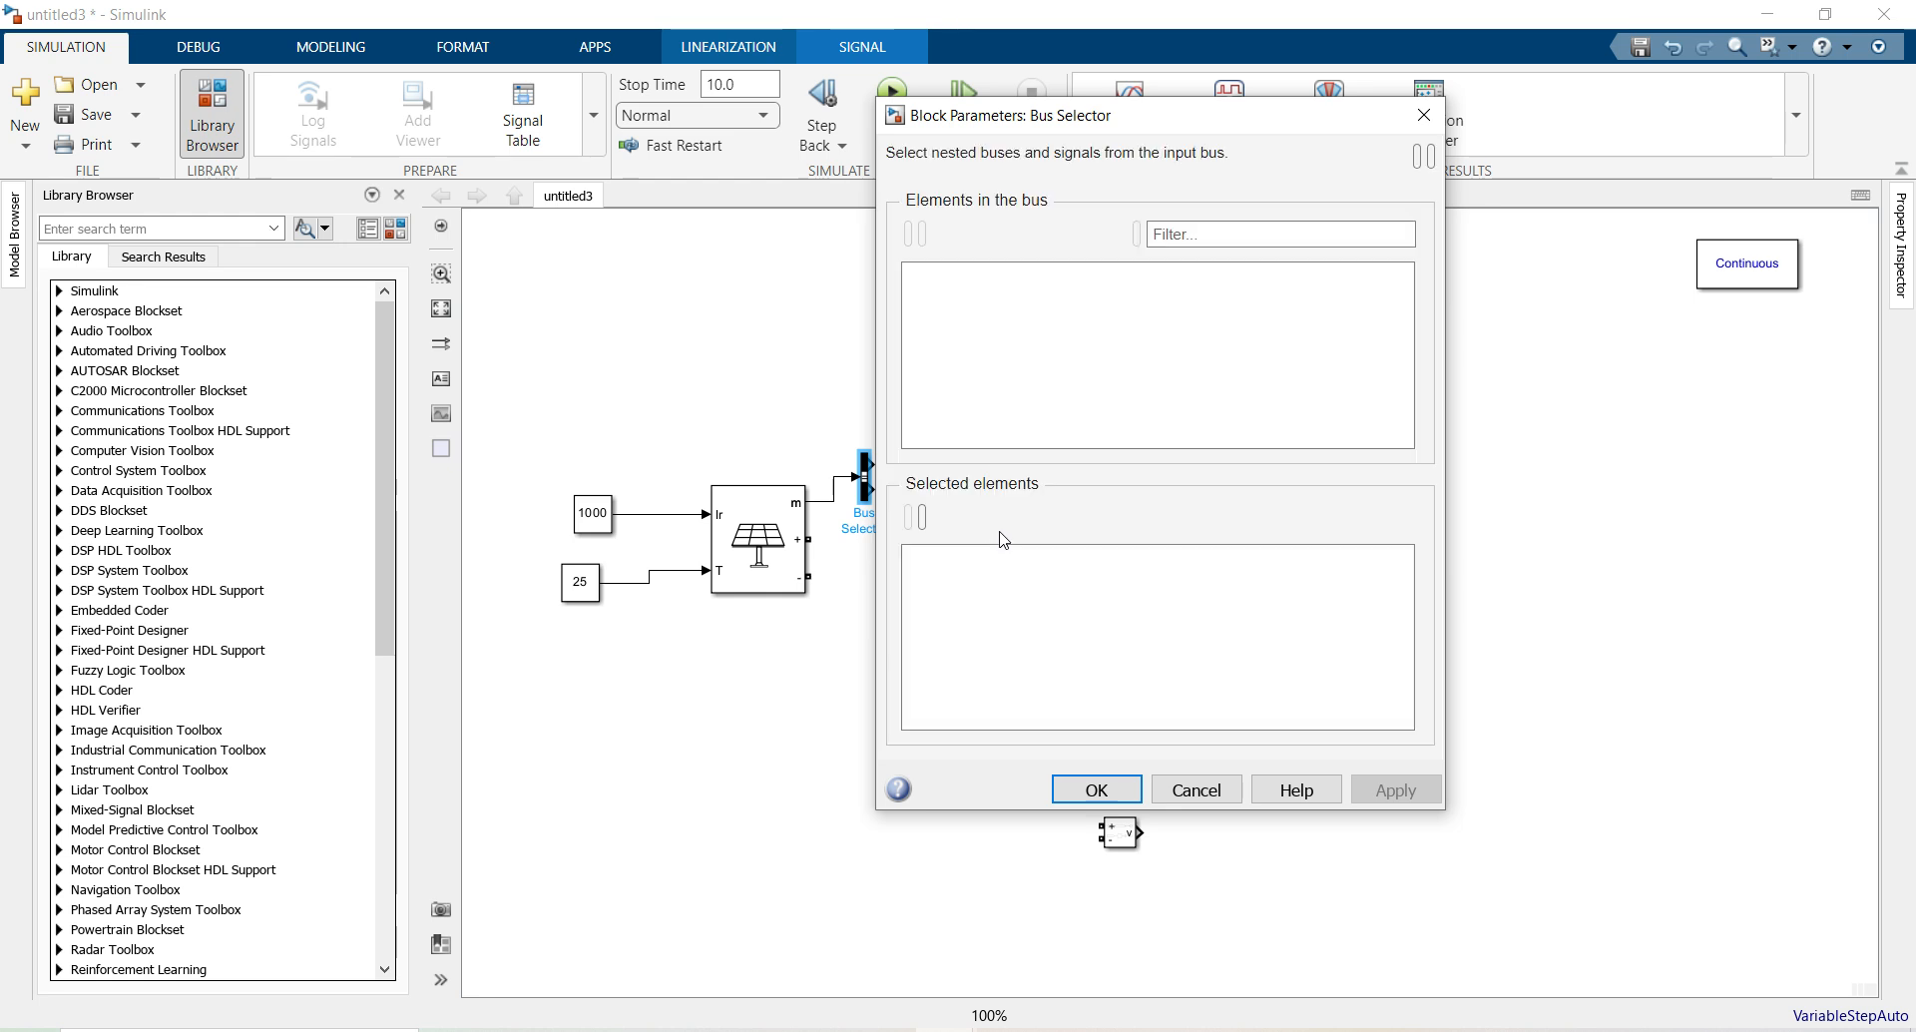
Replace signal1 and signal2 with V_PV and I_PV in the Bus Selector and enlarge it
click(958, 560)
click(919, 519)
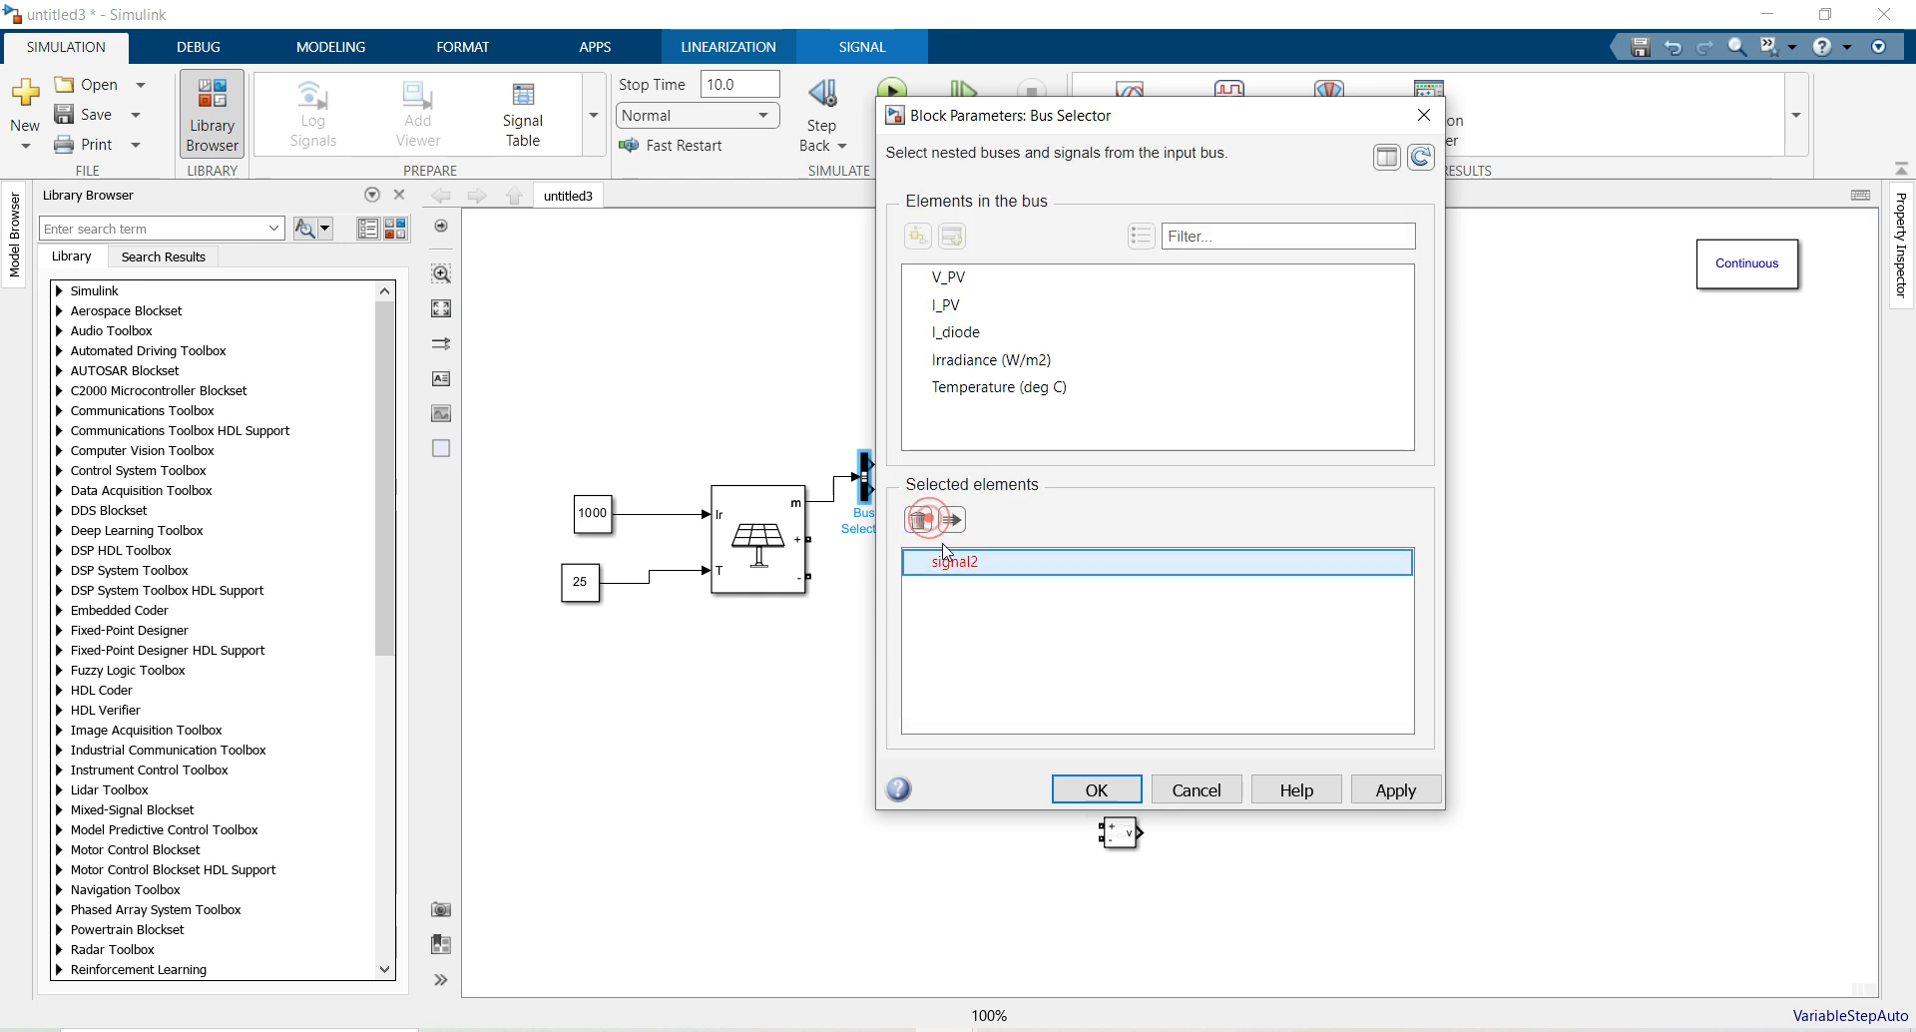
click(919, 519)
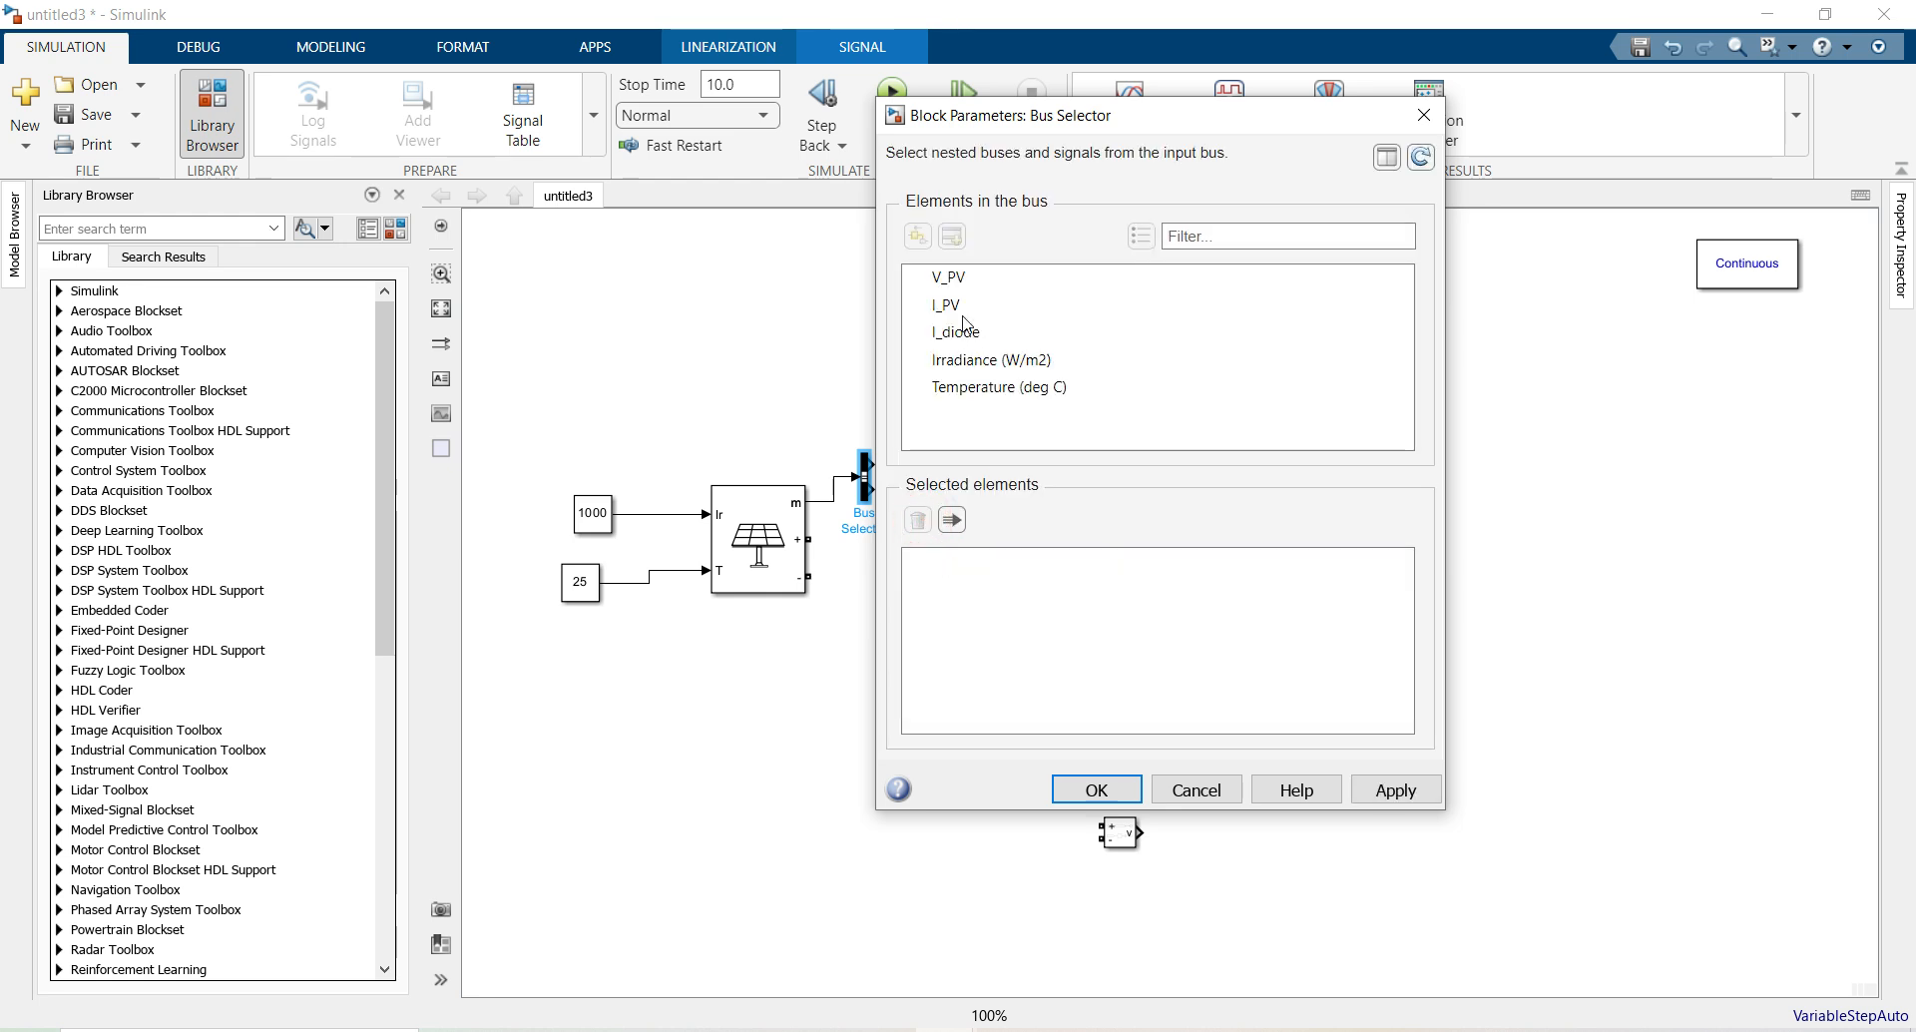
click(948, 278)
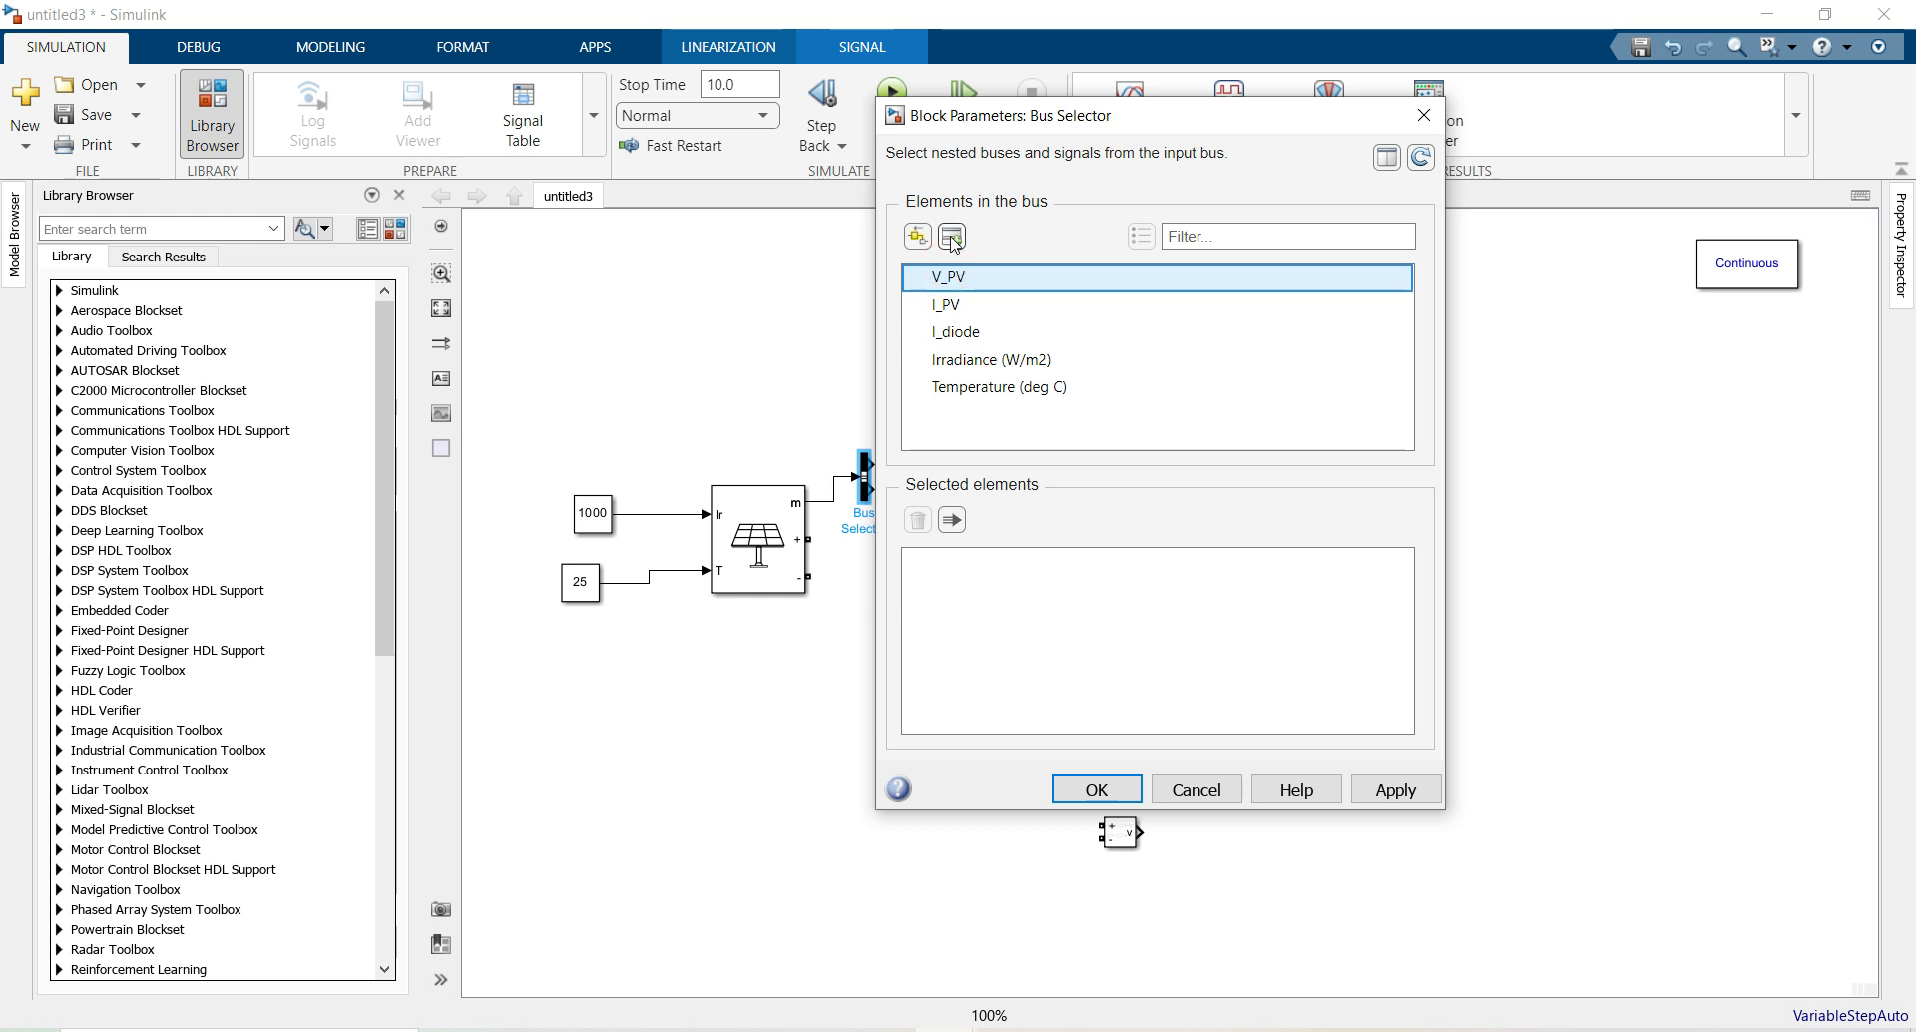
click(953, 238)
click(945, 304)
click(953, 238)
click(1096, 788)
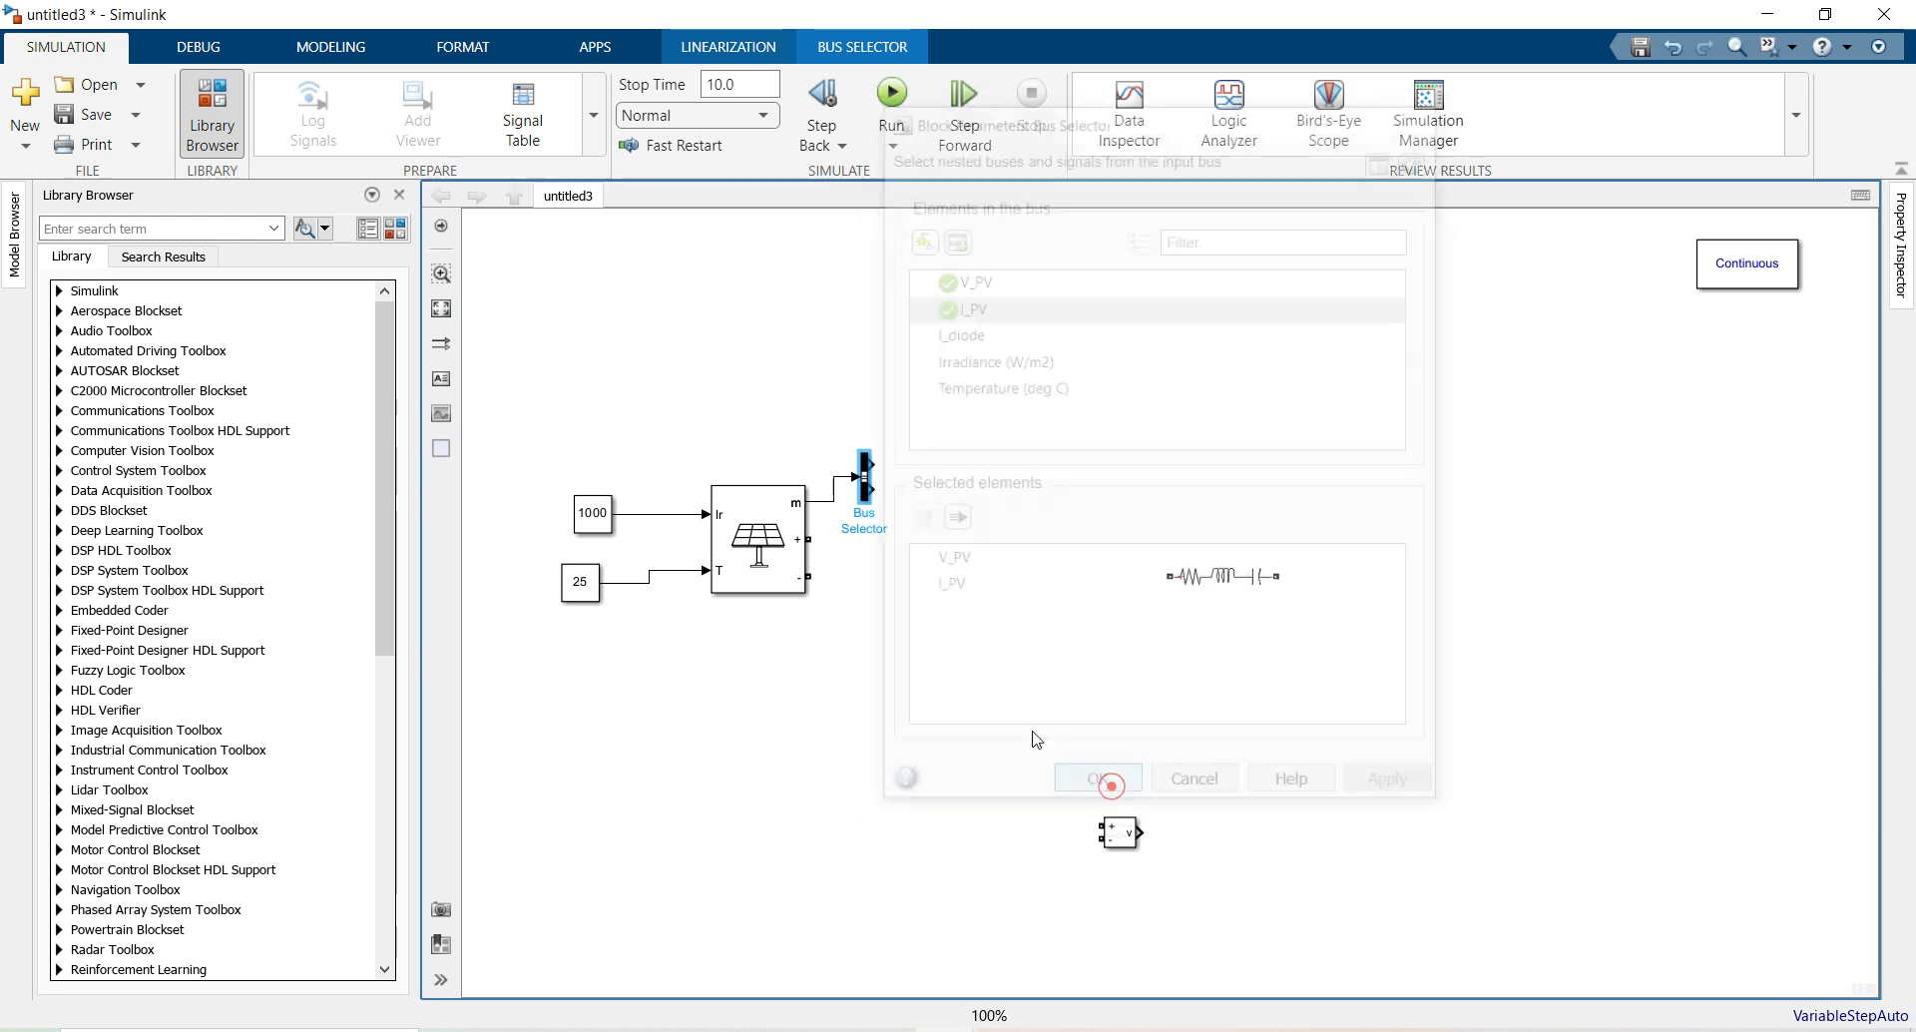
drag(867, 498, 880, 509)
Place a Scope from the Simulink Sinks library beside the Bus Selector
click(896, 436)
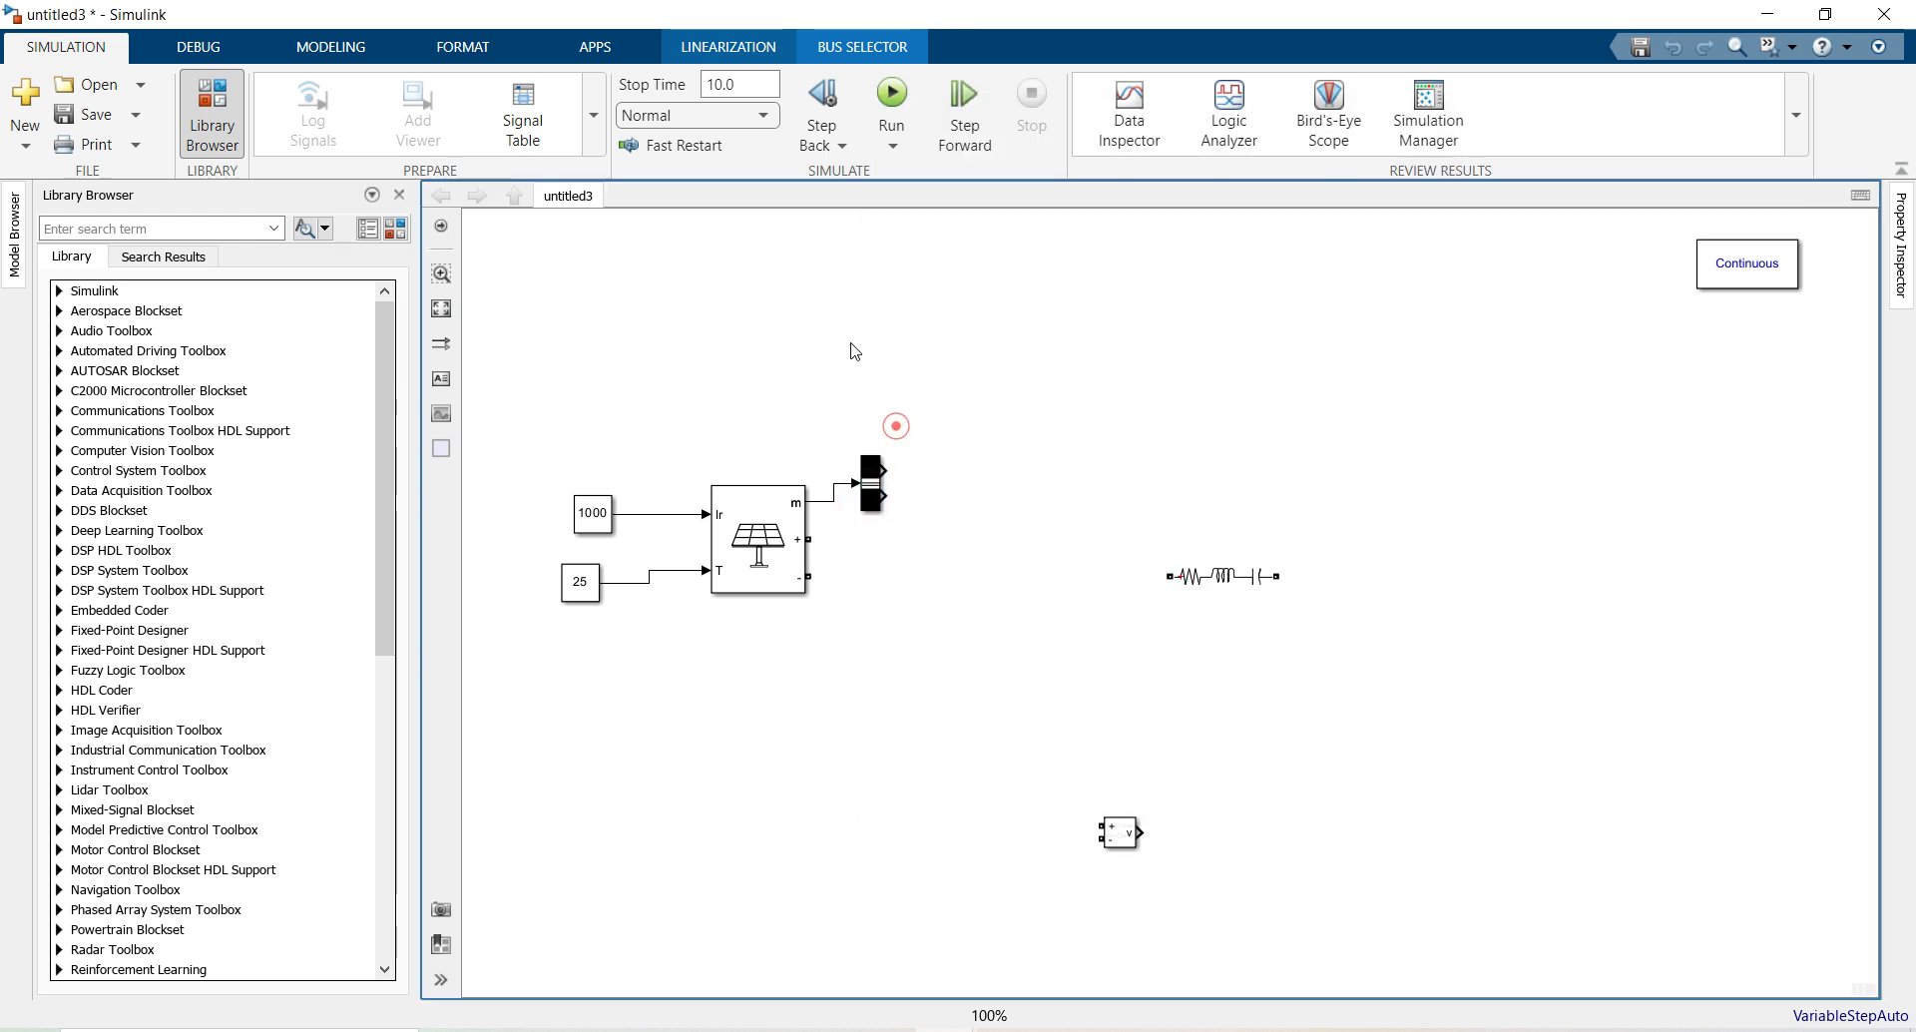
click(416, 227)
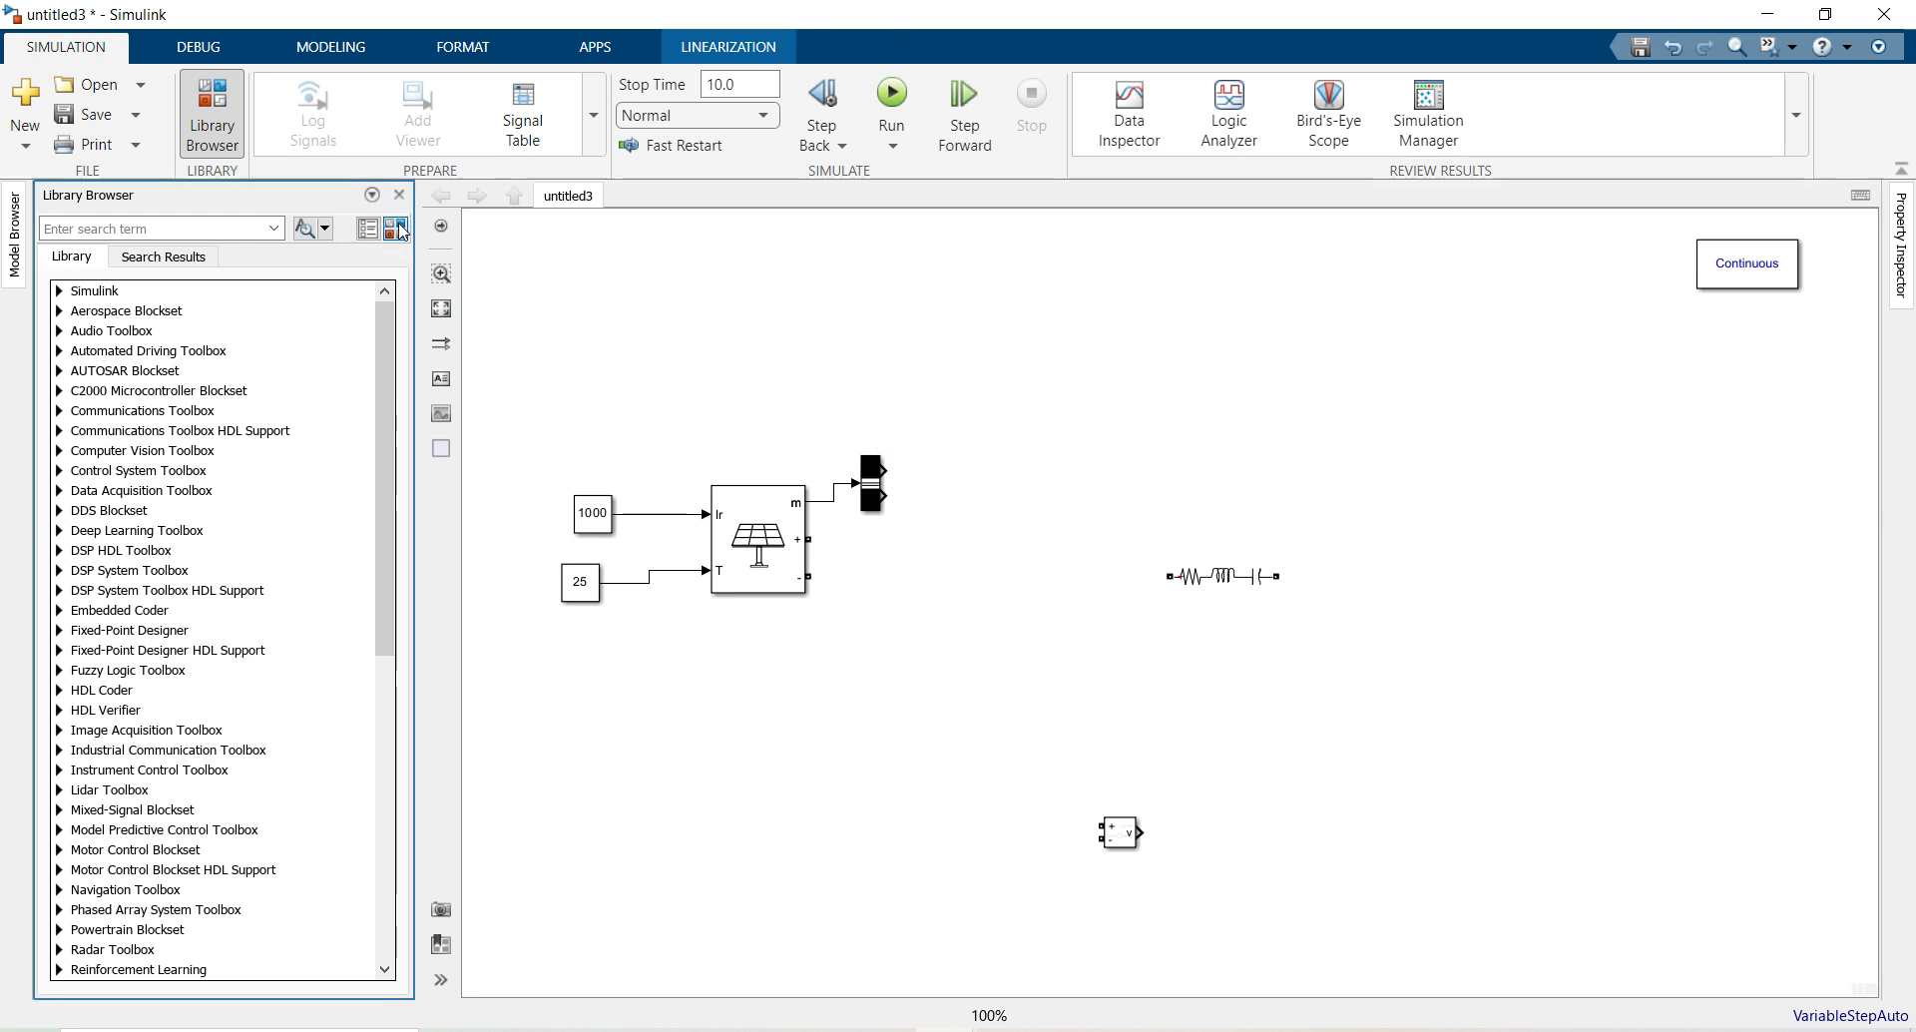
scroll(113, 385, up, 20)
scroll(113, 385, up, 7)
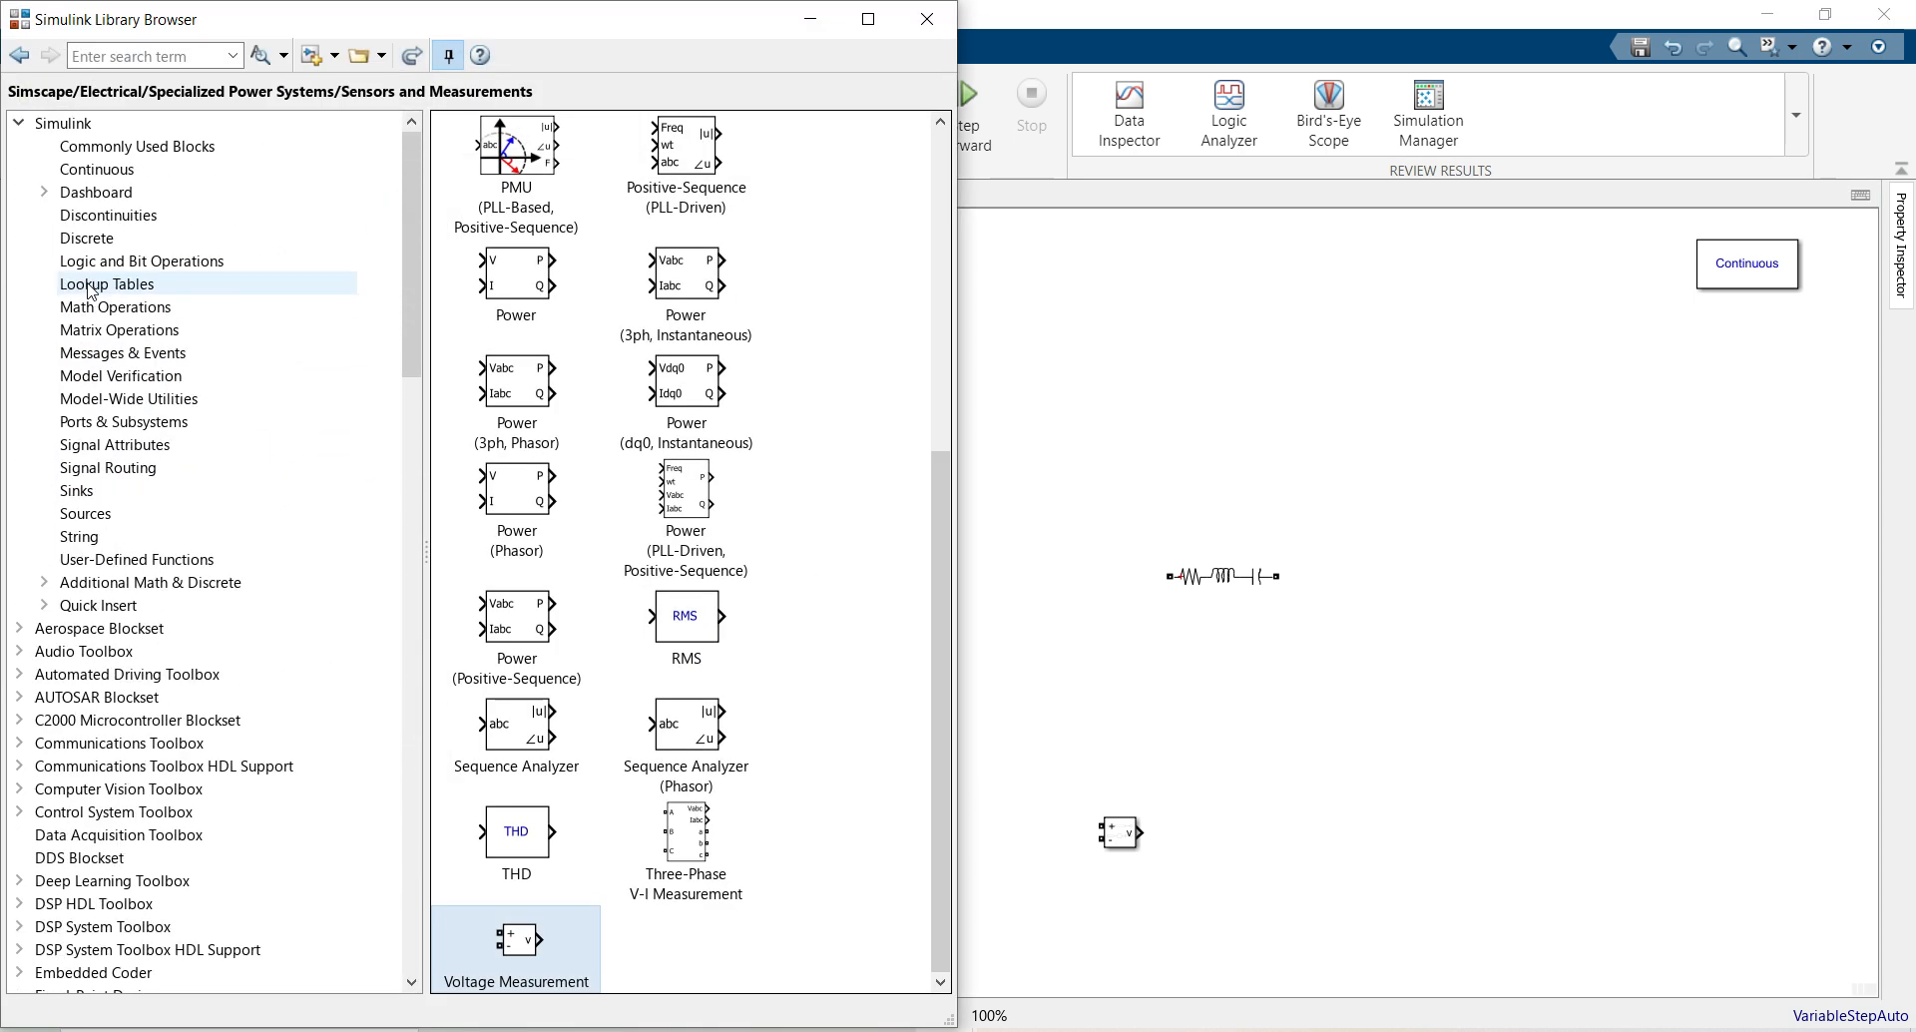
click(90, 488)
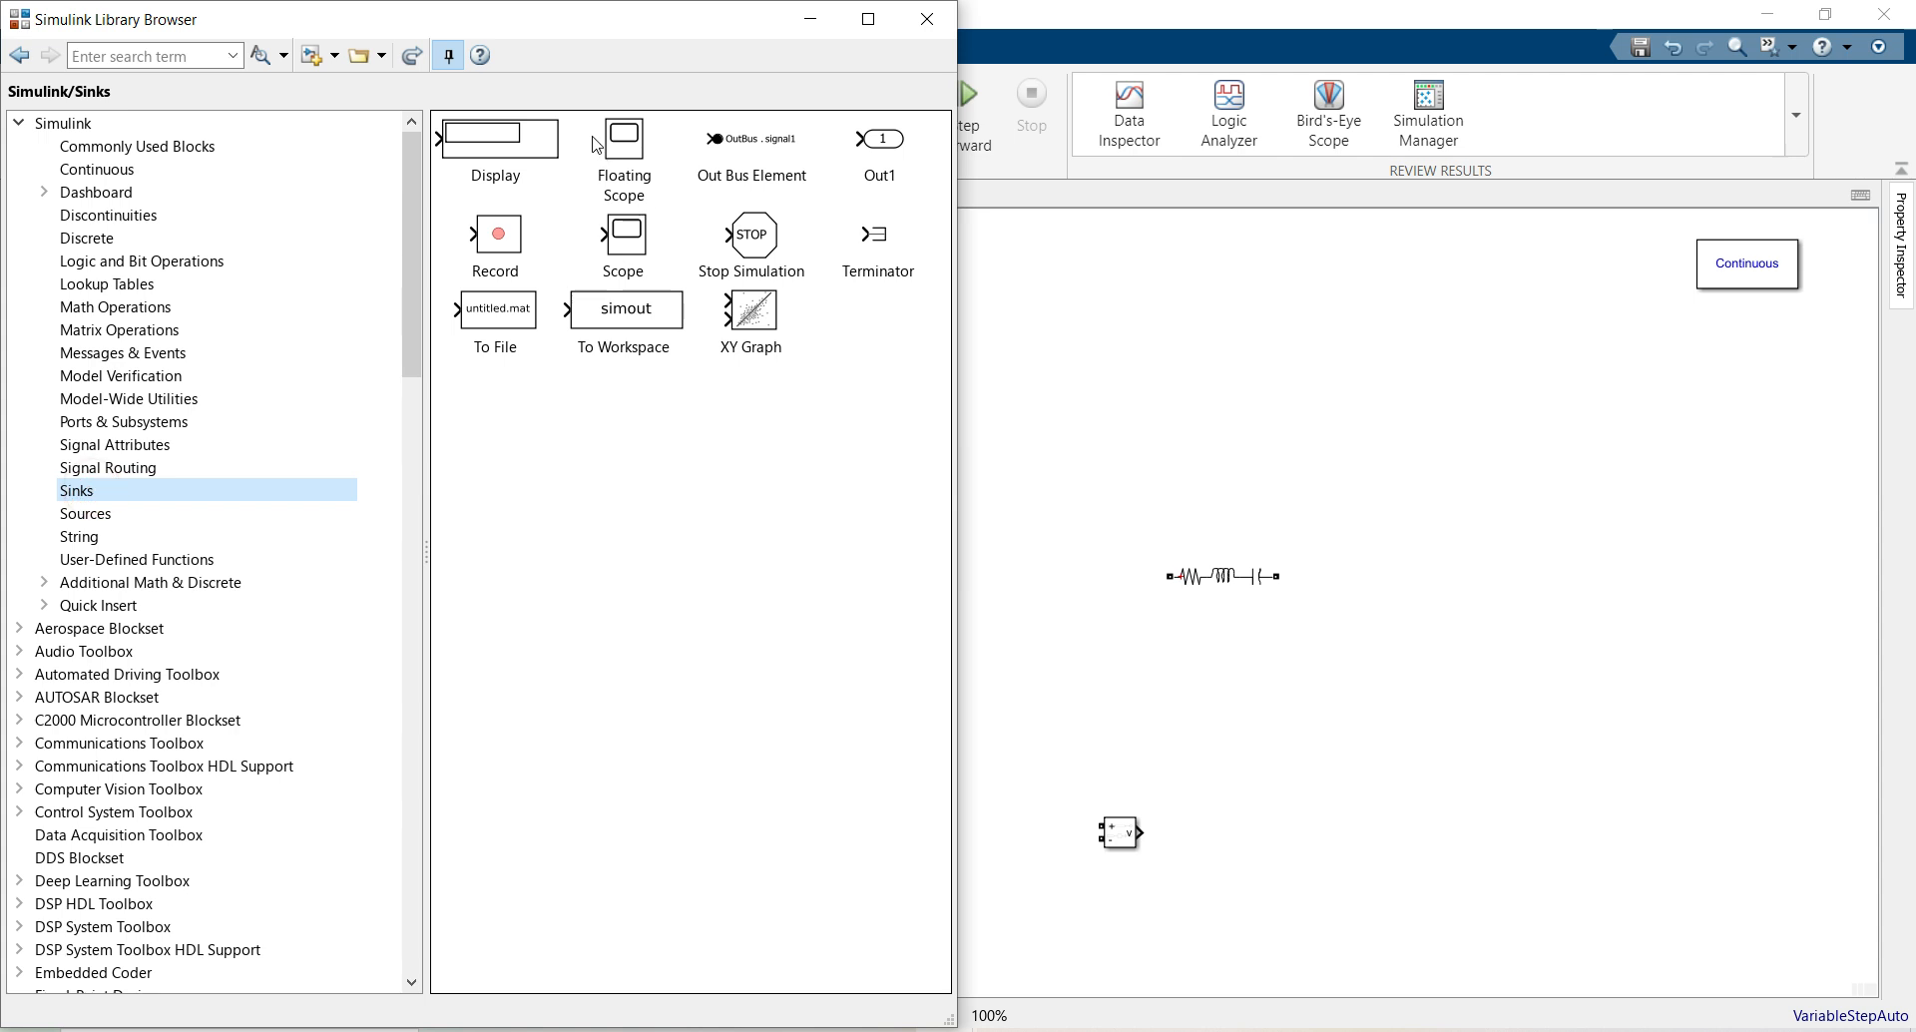
drag(604, 247, 1010, 439)
click(943, 18)
Wire I_PV into the Scope's second input
drag(891, 492, 995, 446)
click(995, 498)
click(974, 478)
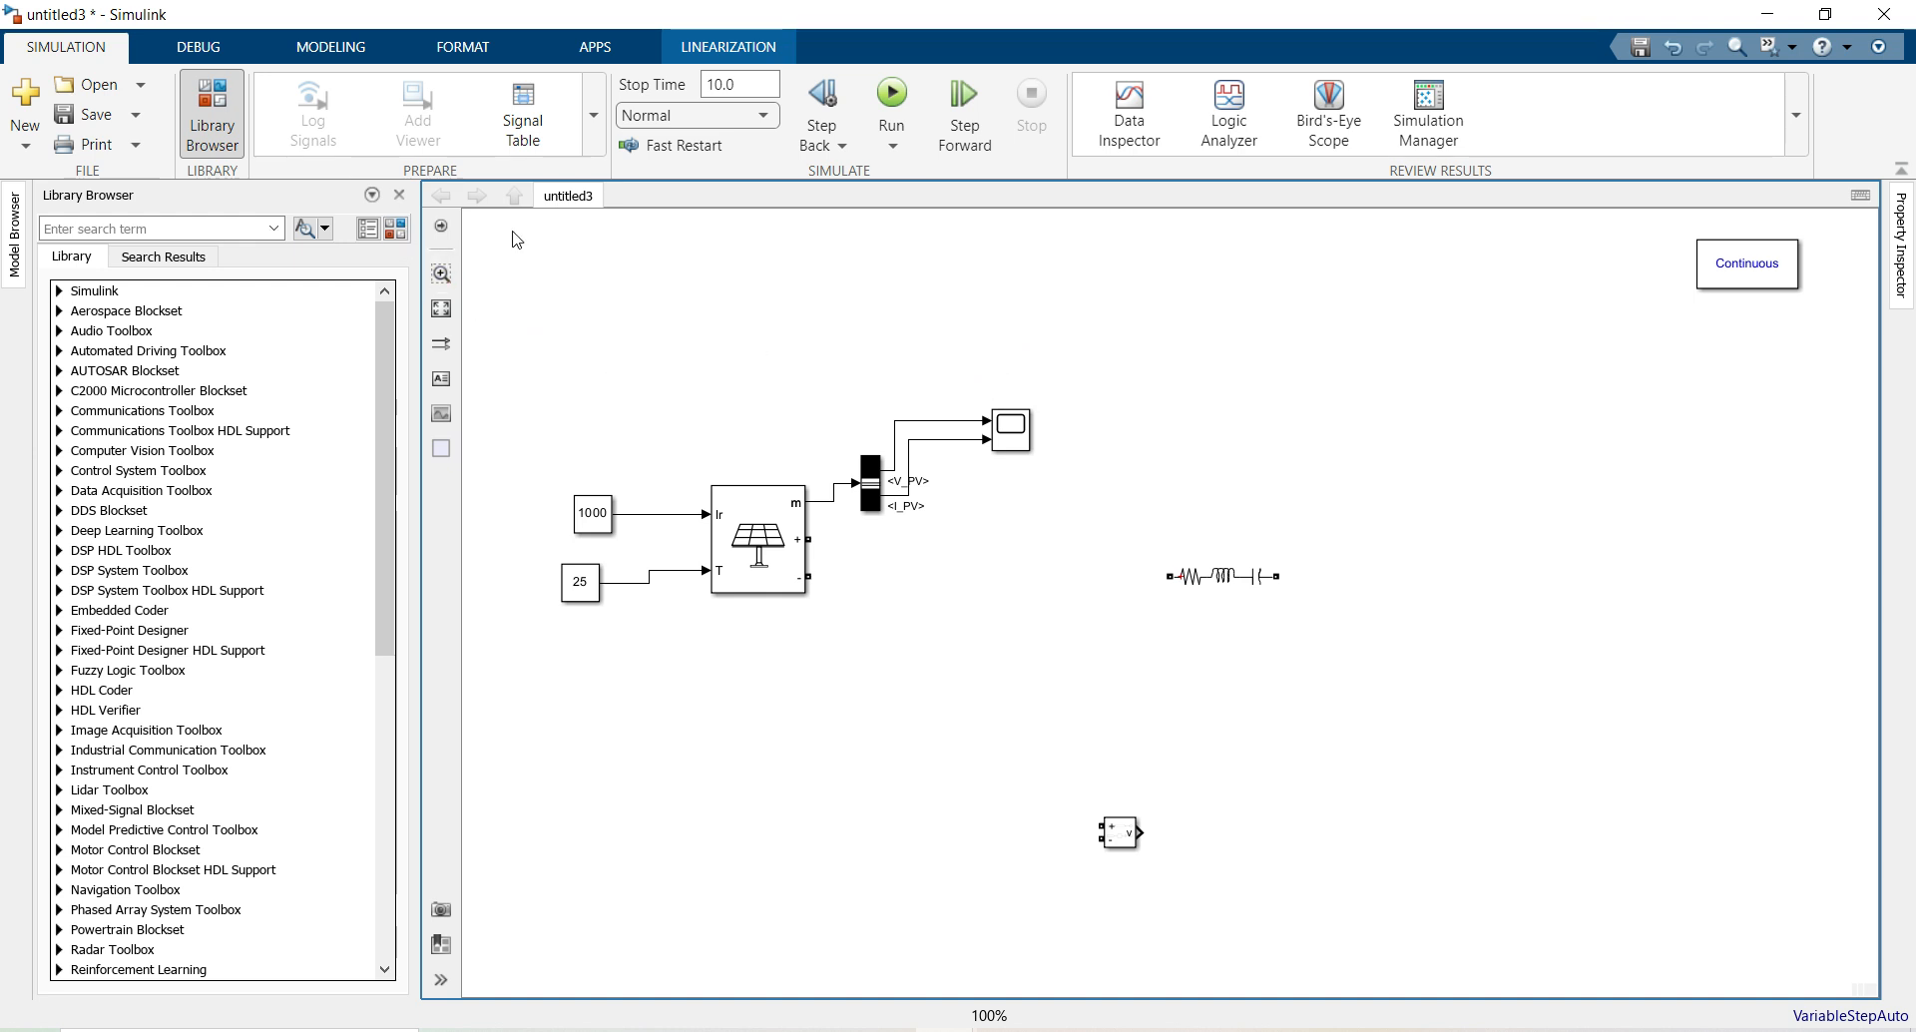
Insert a Product block and place it beside the scope
double_click(758, 292)
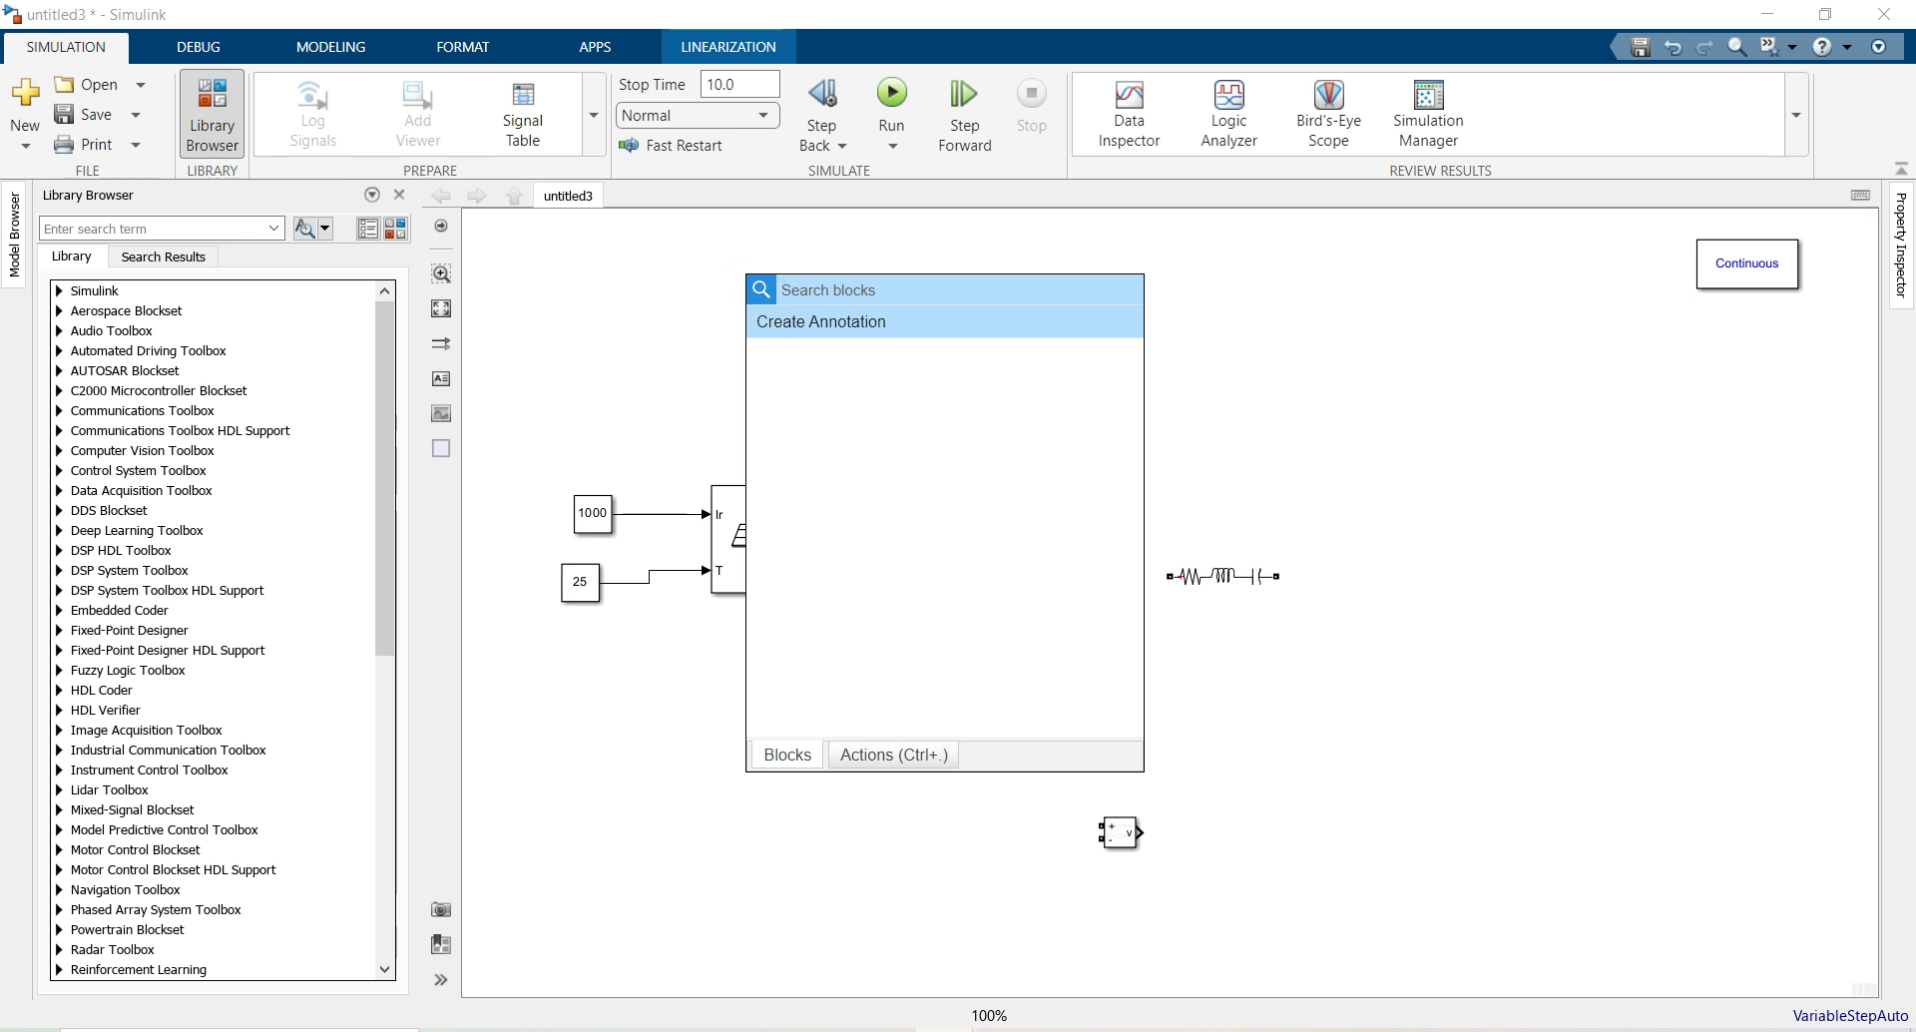
text(pro)
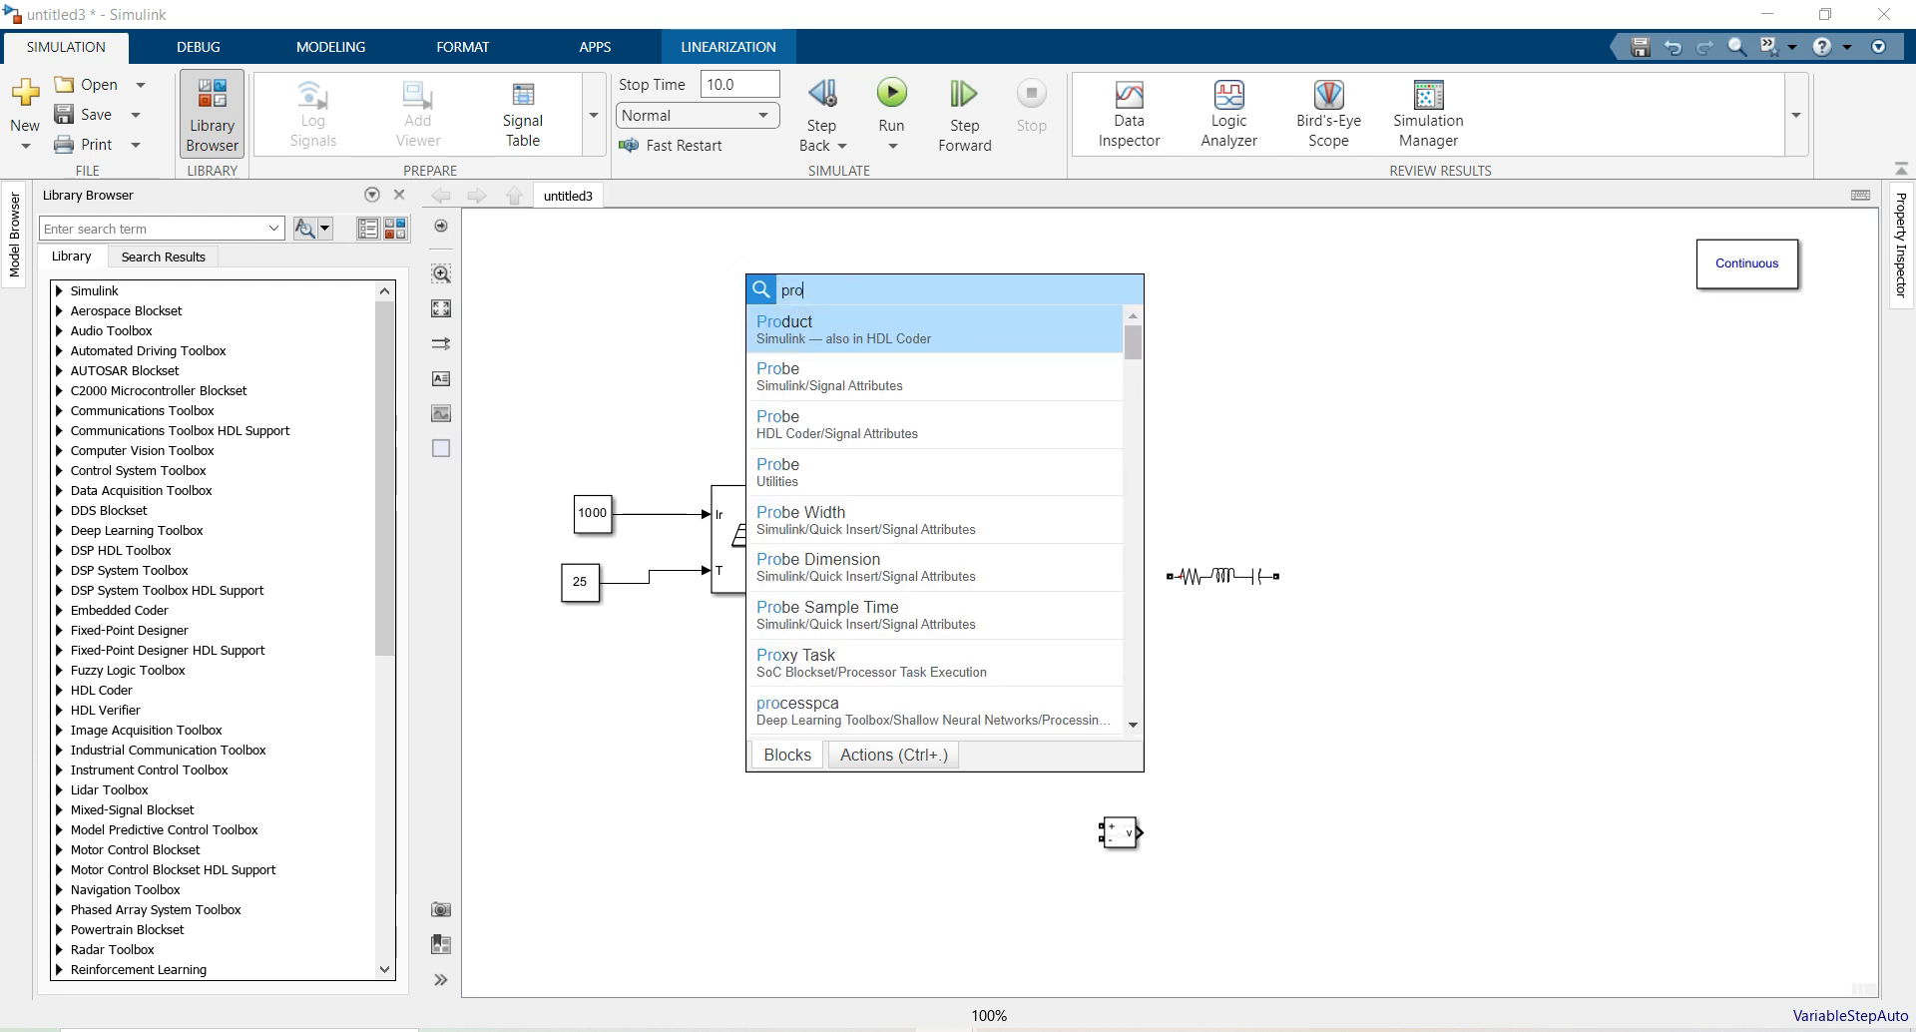
click(785, 335)
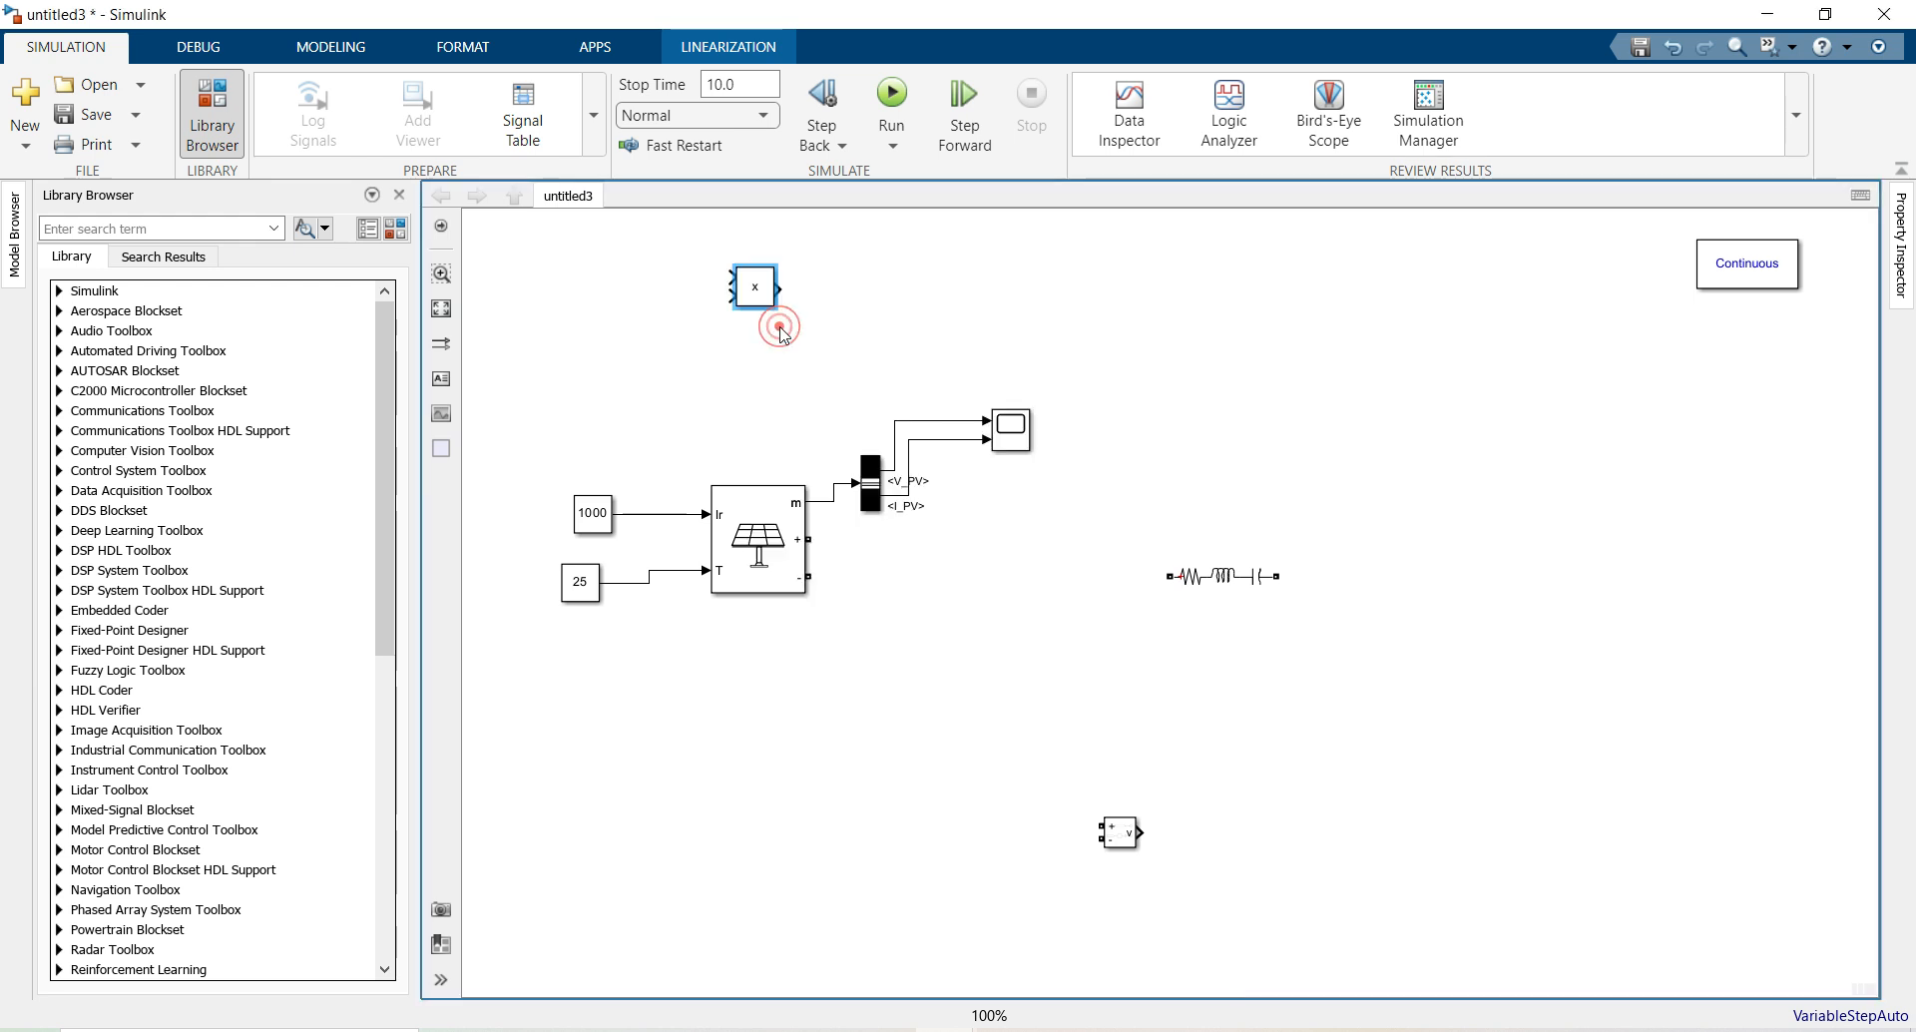
mouse_move(760, 301)
mouse_down()
mouse_move(995, 334)
mouse_move(1012, 355)
mouse_move(943, 369)
mouse_move(923, 421)
mouse_move(945, 439)
mouse_up()
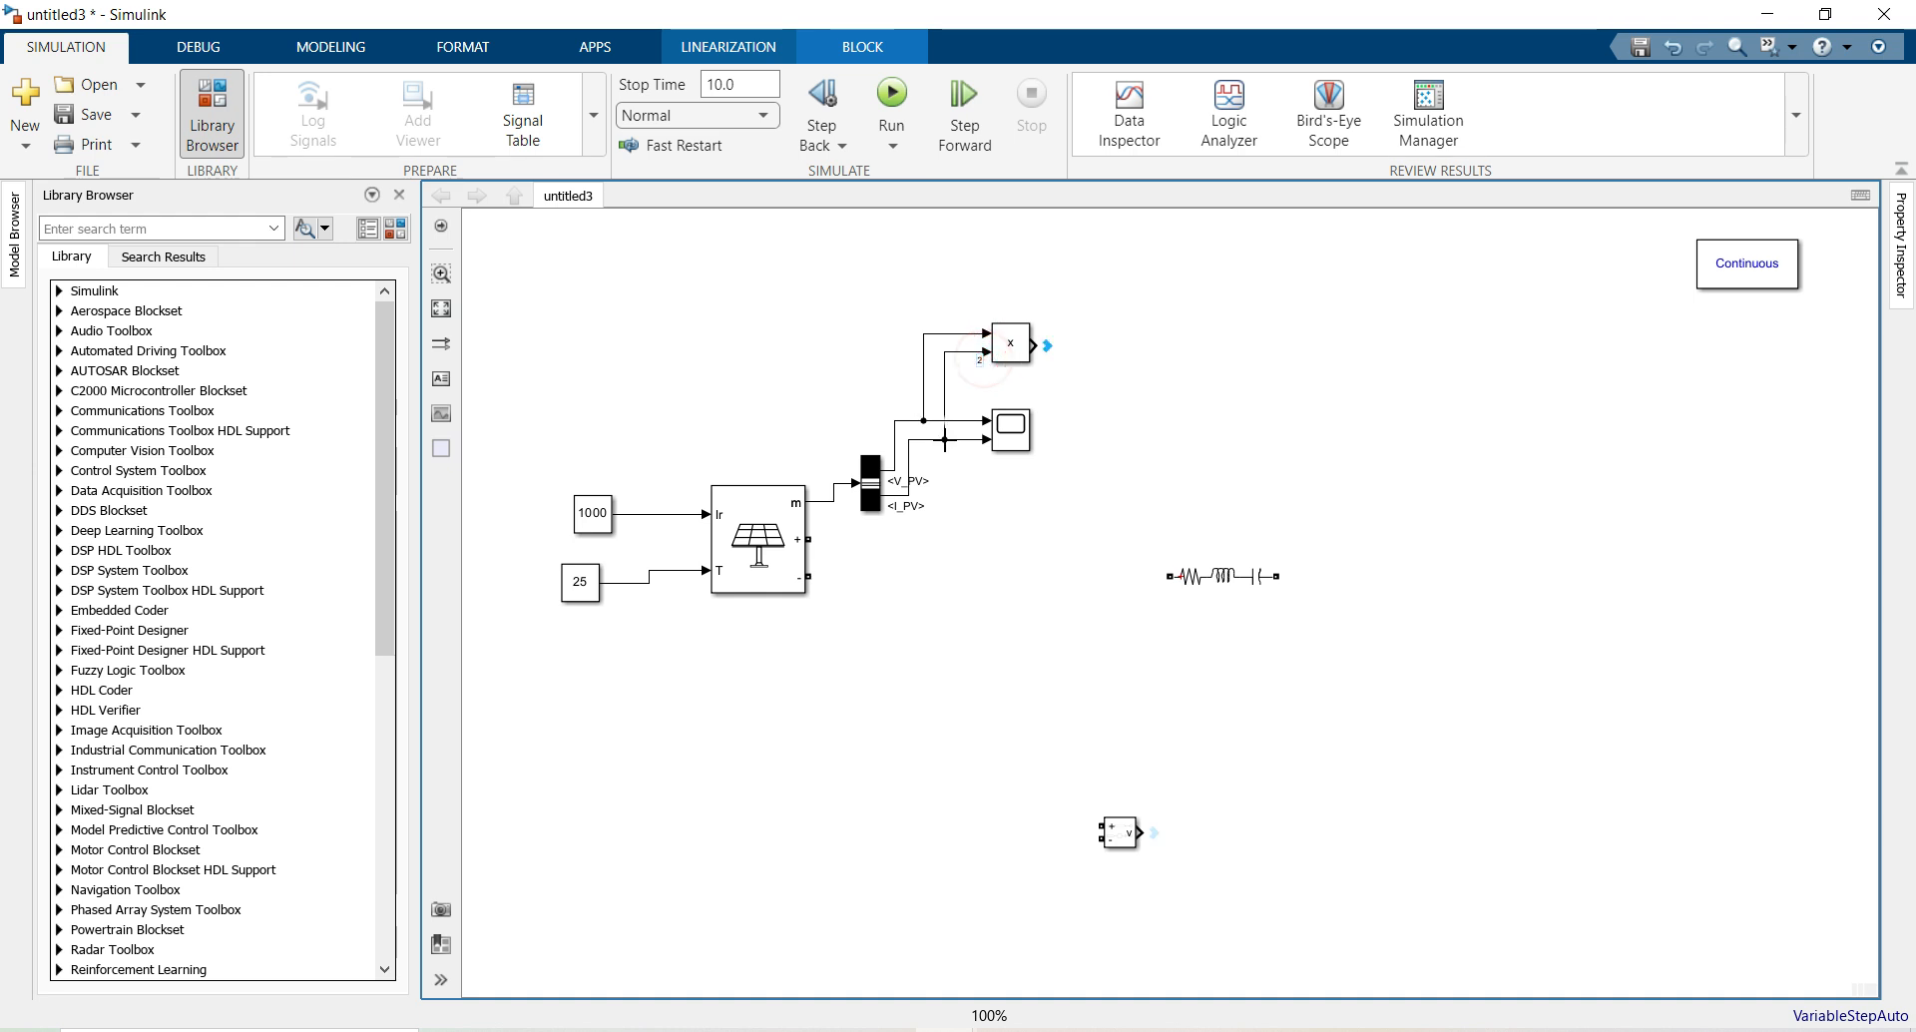
click(1126, 319)
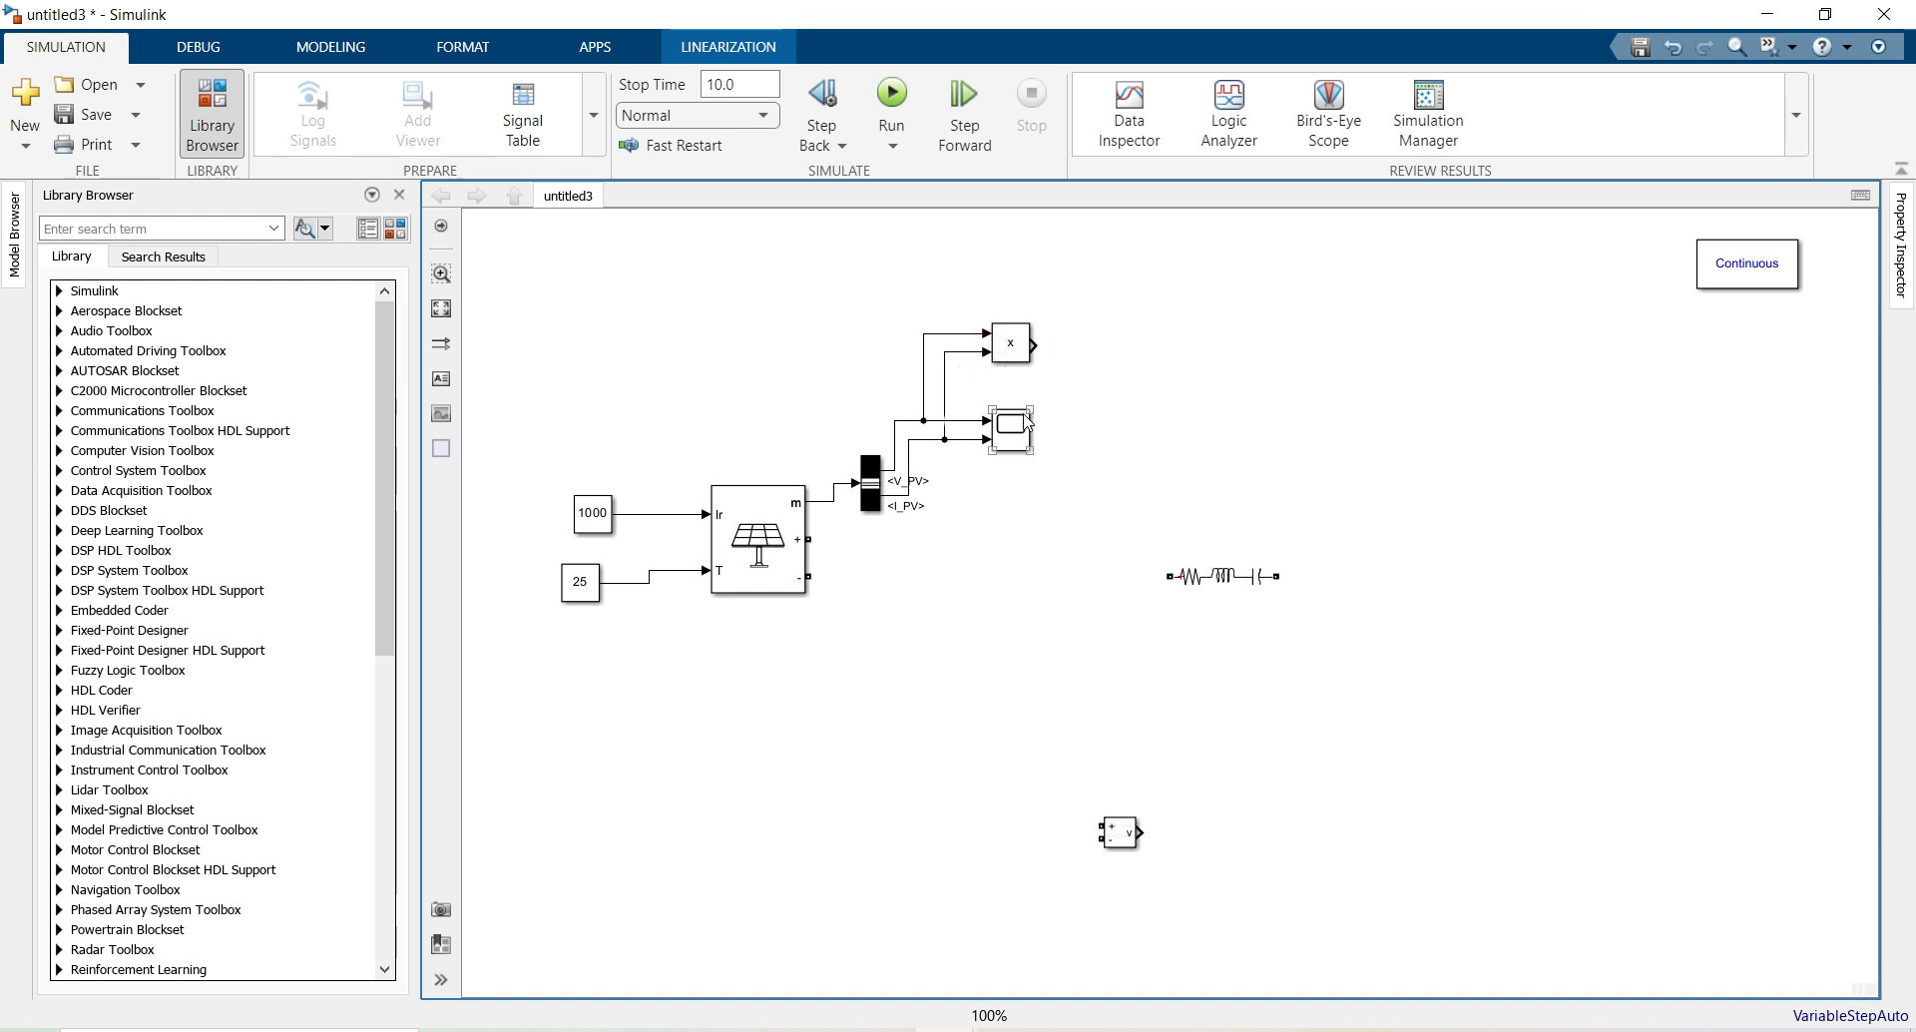
Add a second Scope, Scope1, and connect the Product output to it
double_click(1096, 311)
text(sc)
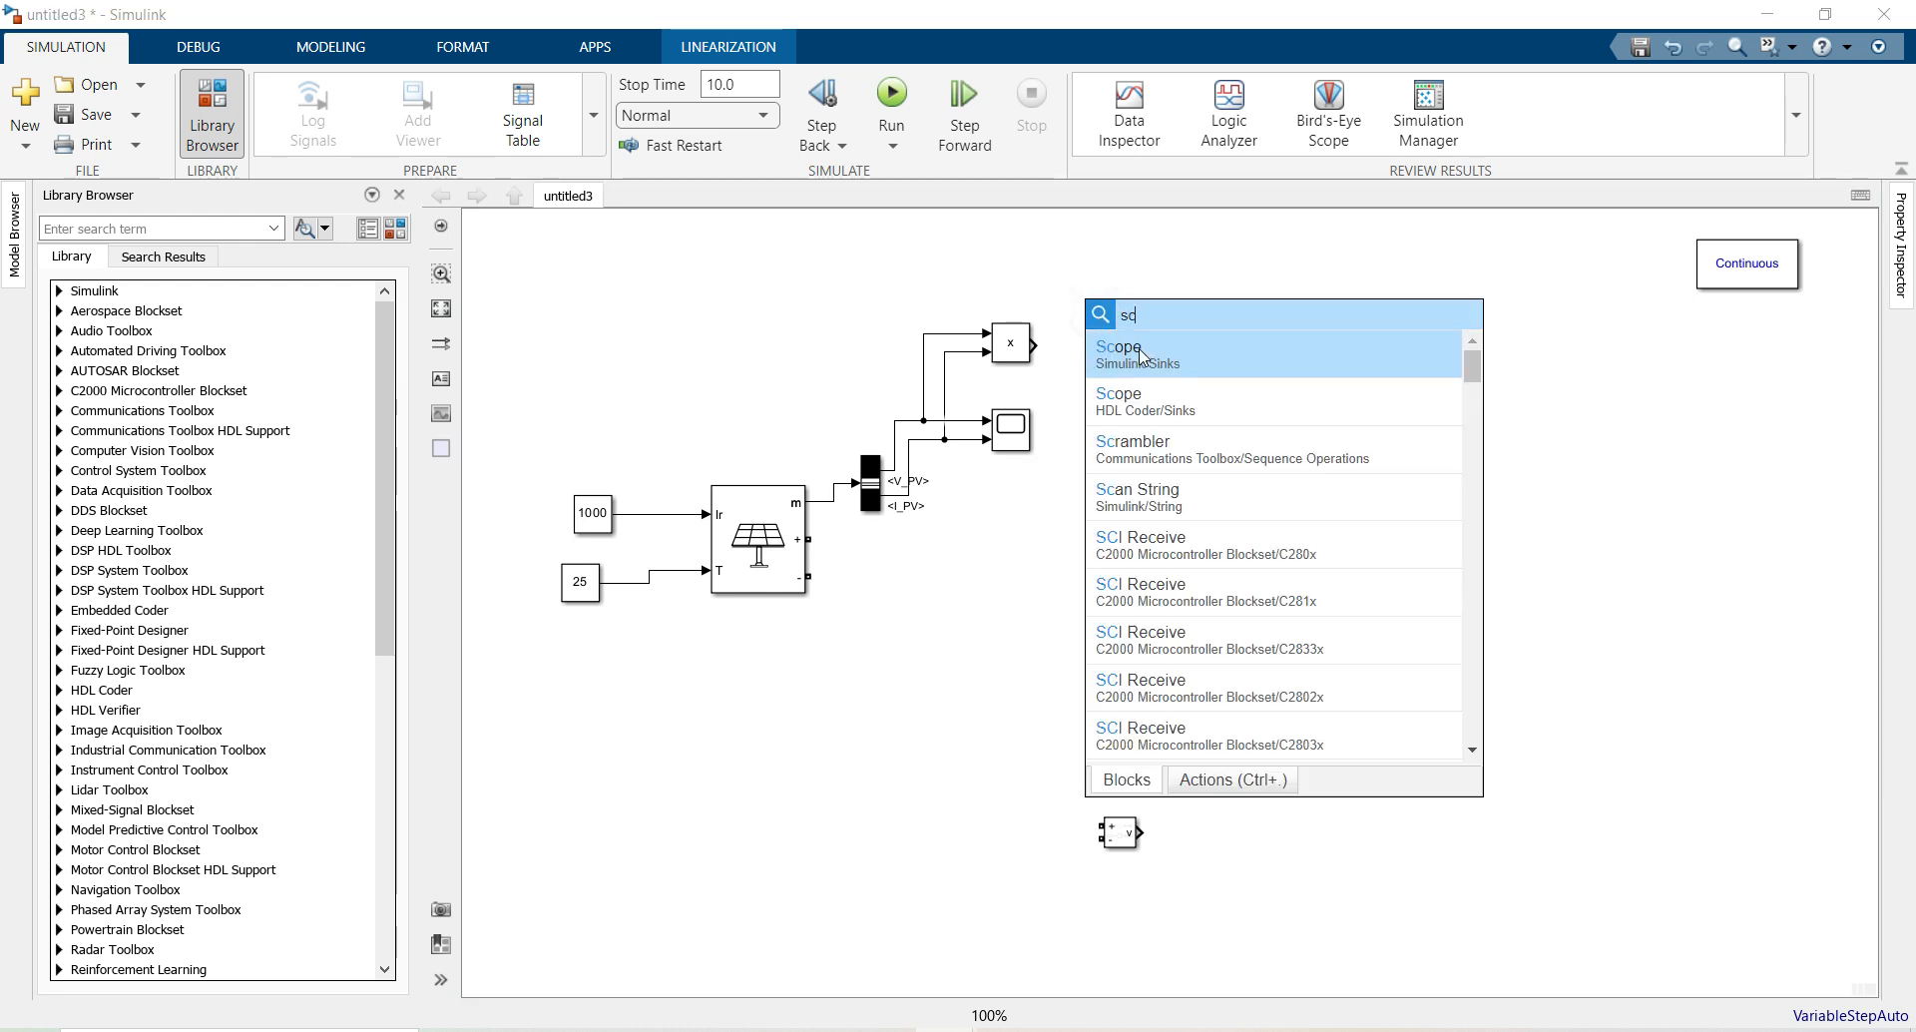
click(1145, 351)
drag(1098, 307, 1167, 346)
click(1100, 345)
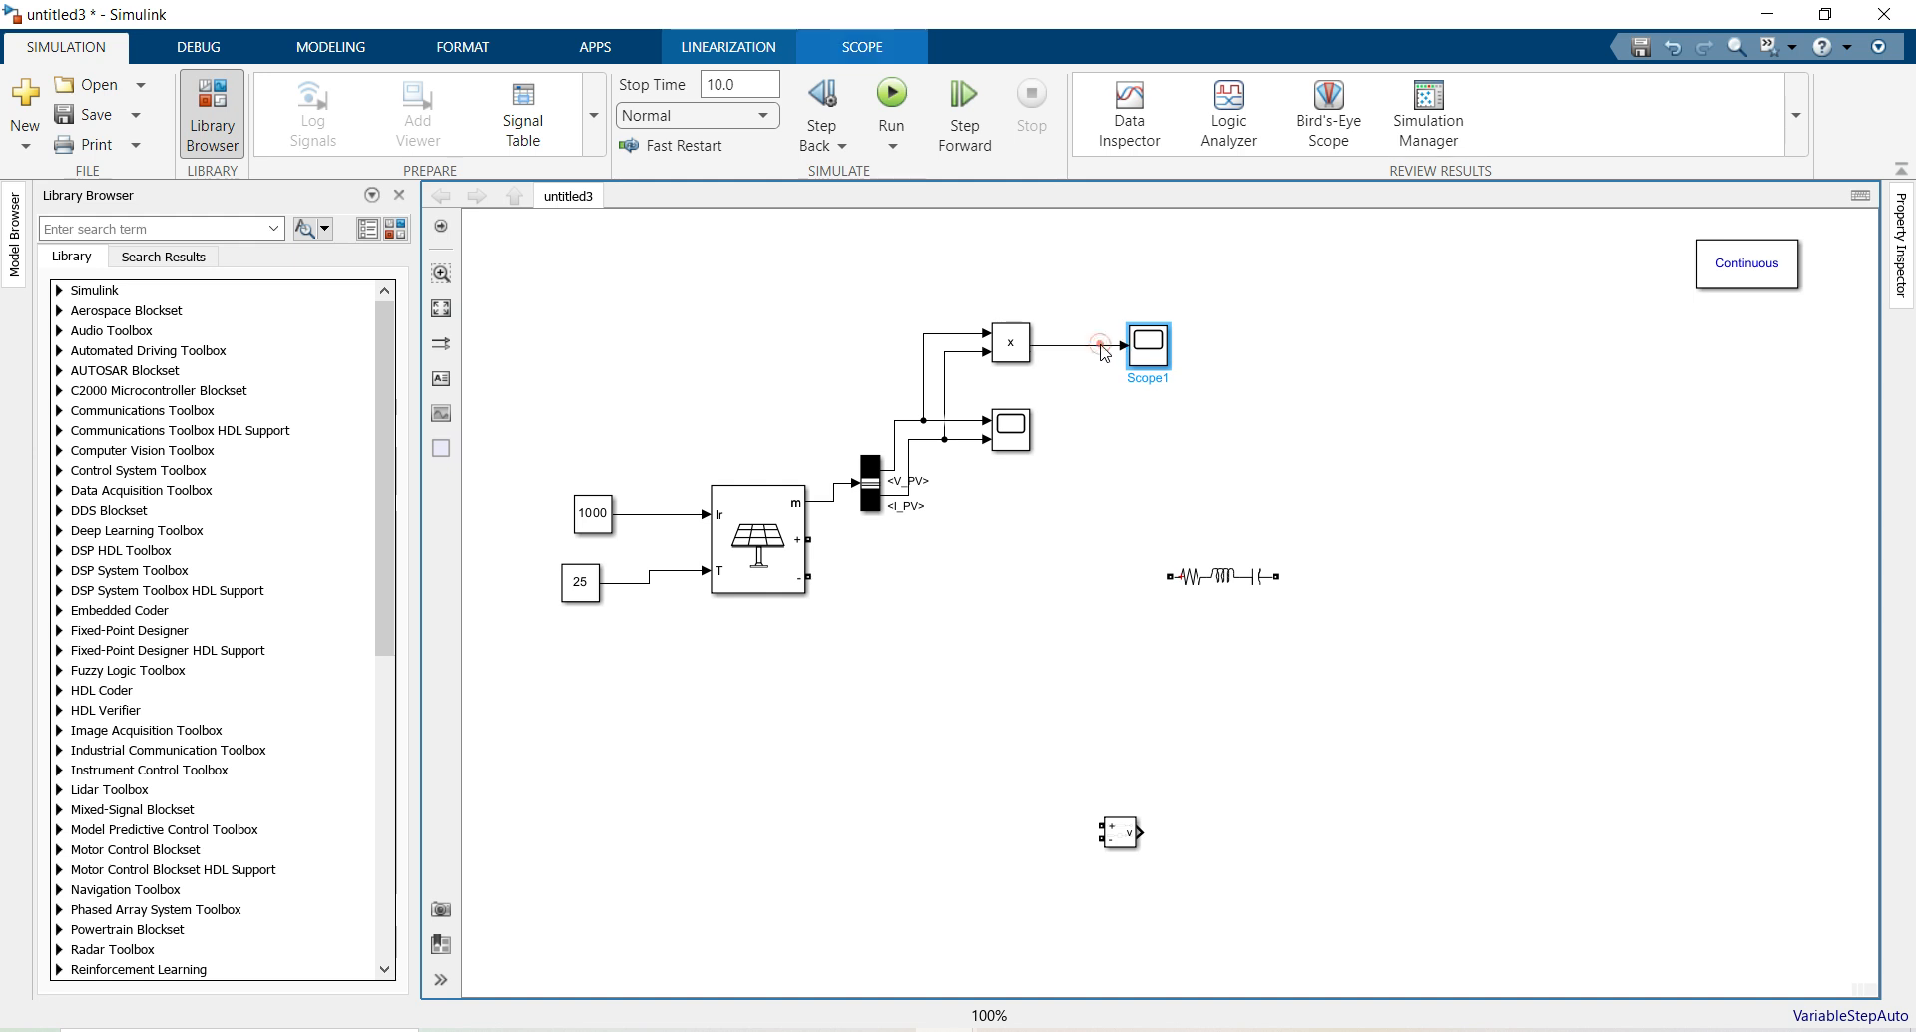
double_click(598, 287)
text(from)
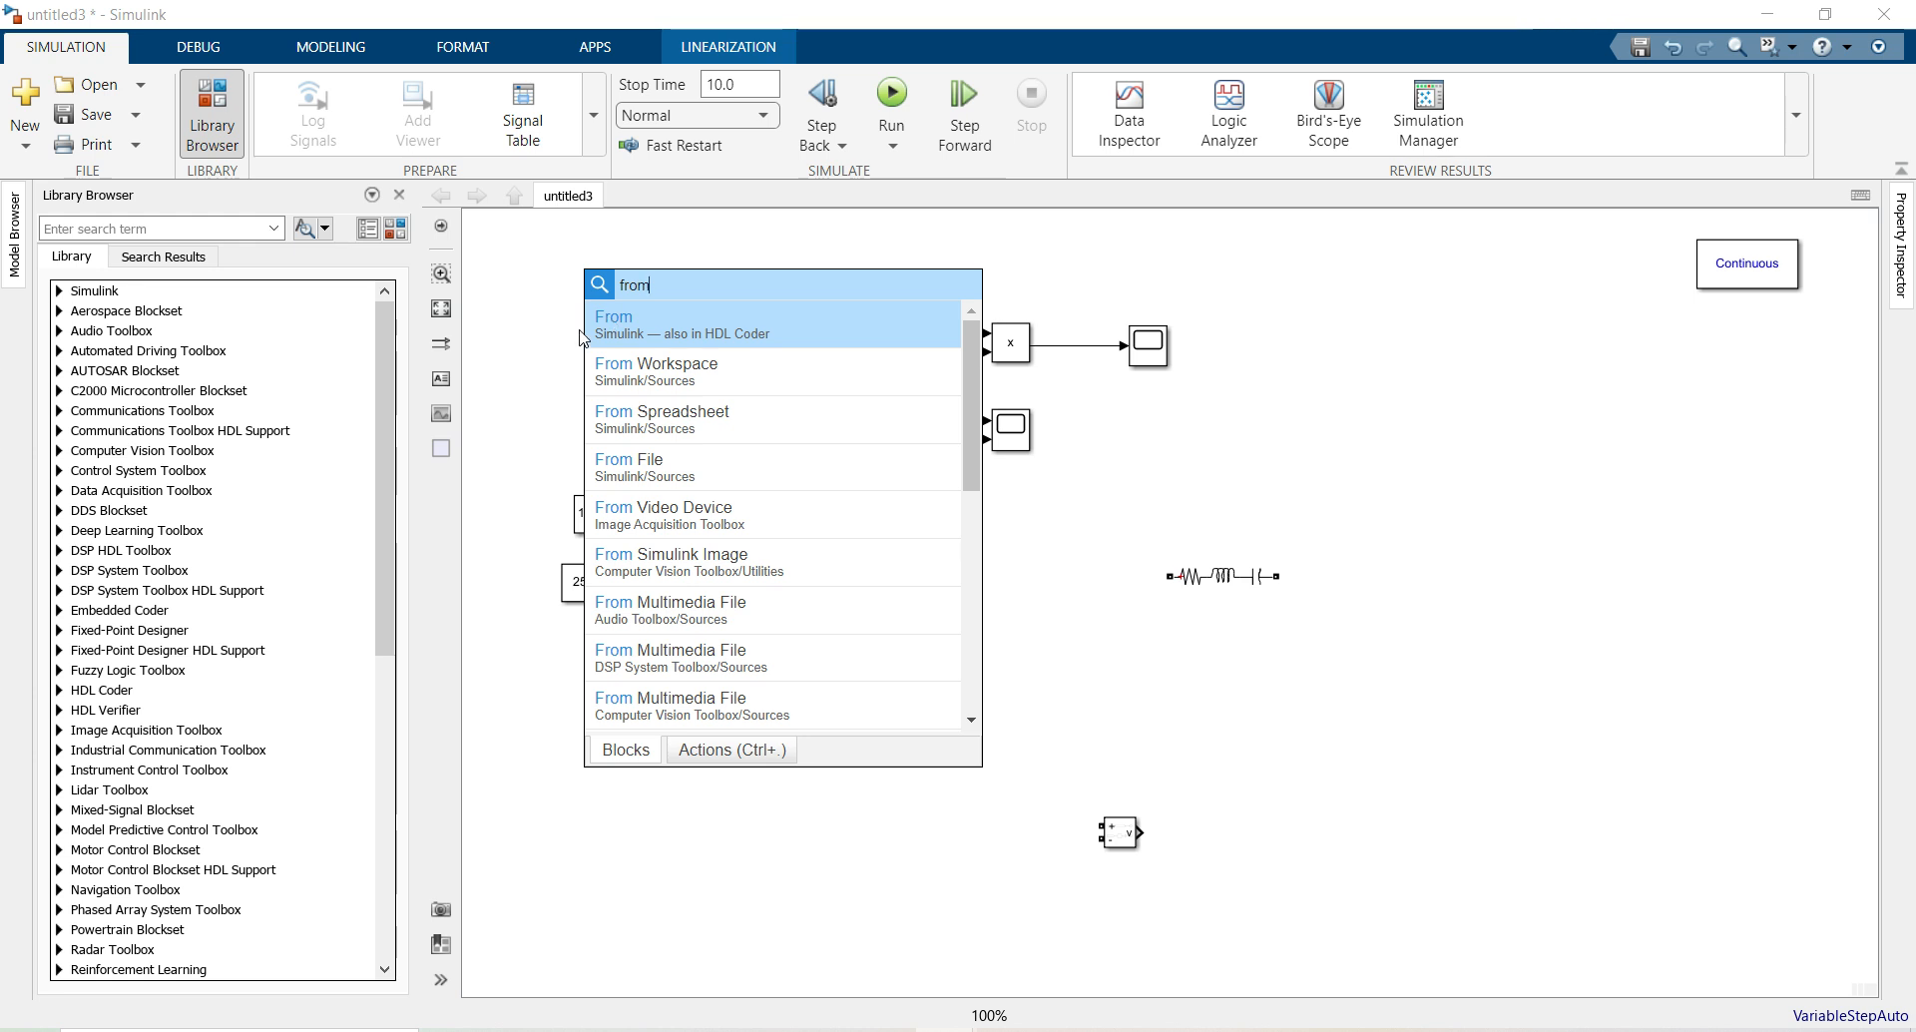
Add a Goto block beside the top scope and set its tag to P
click(609, 330)
double_click(609, 346)
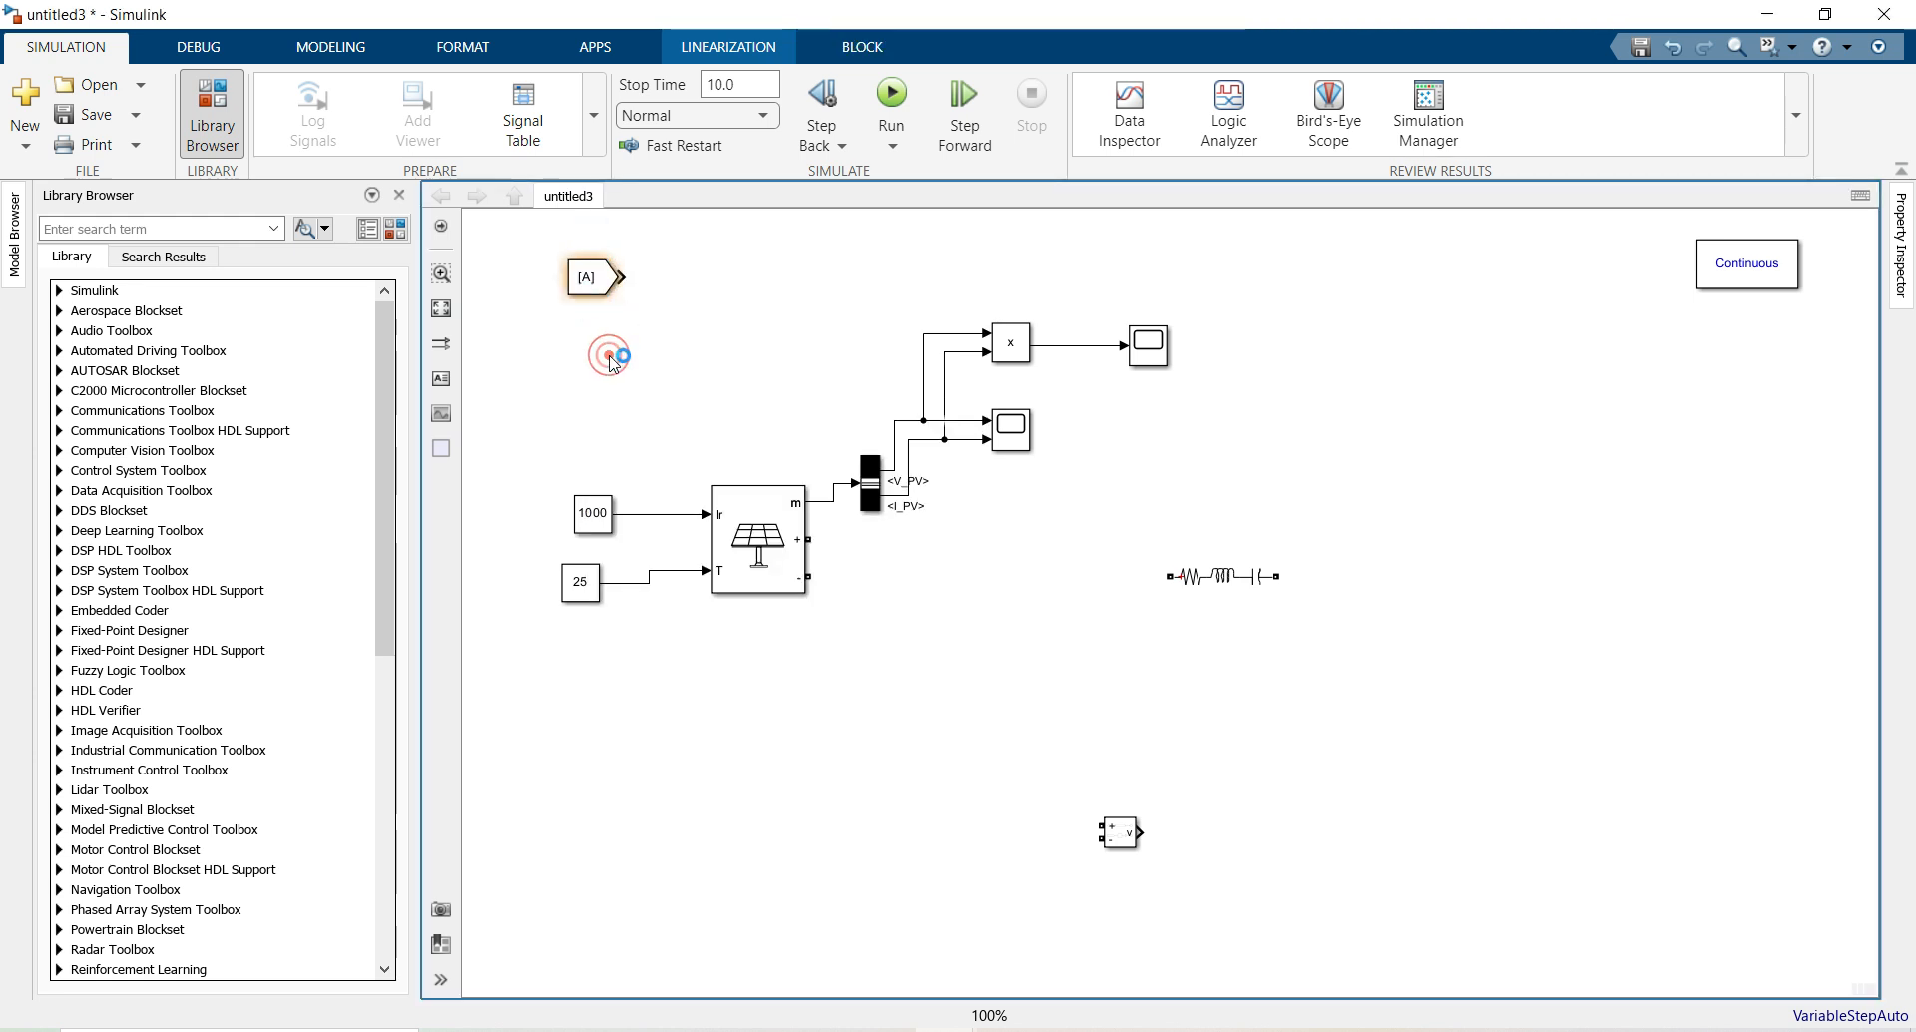
text(goto)
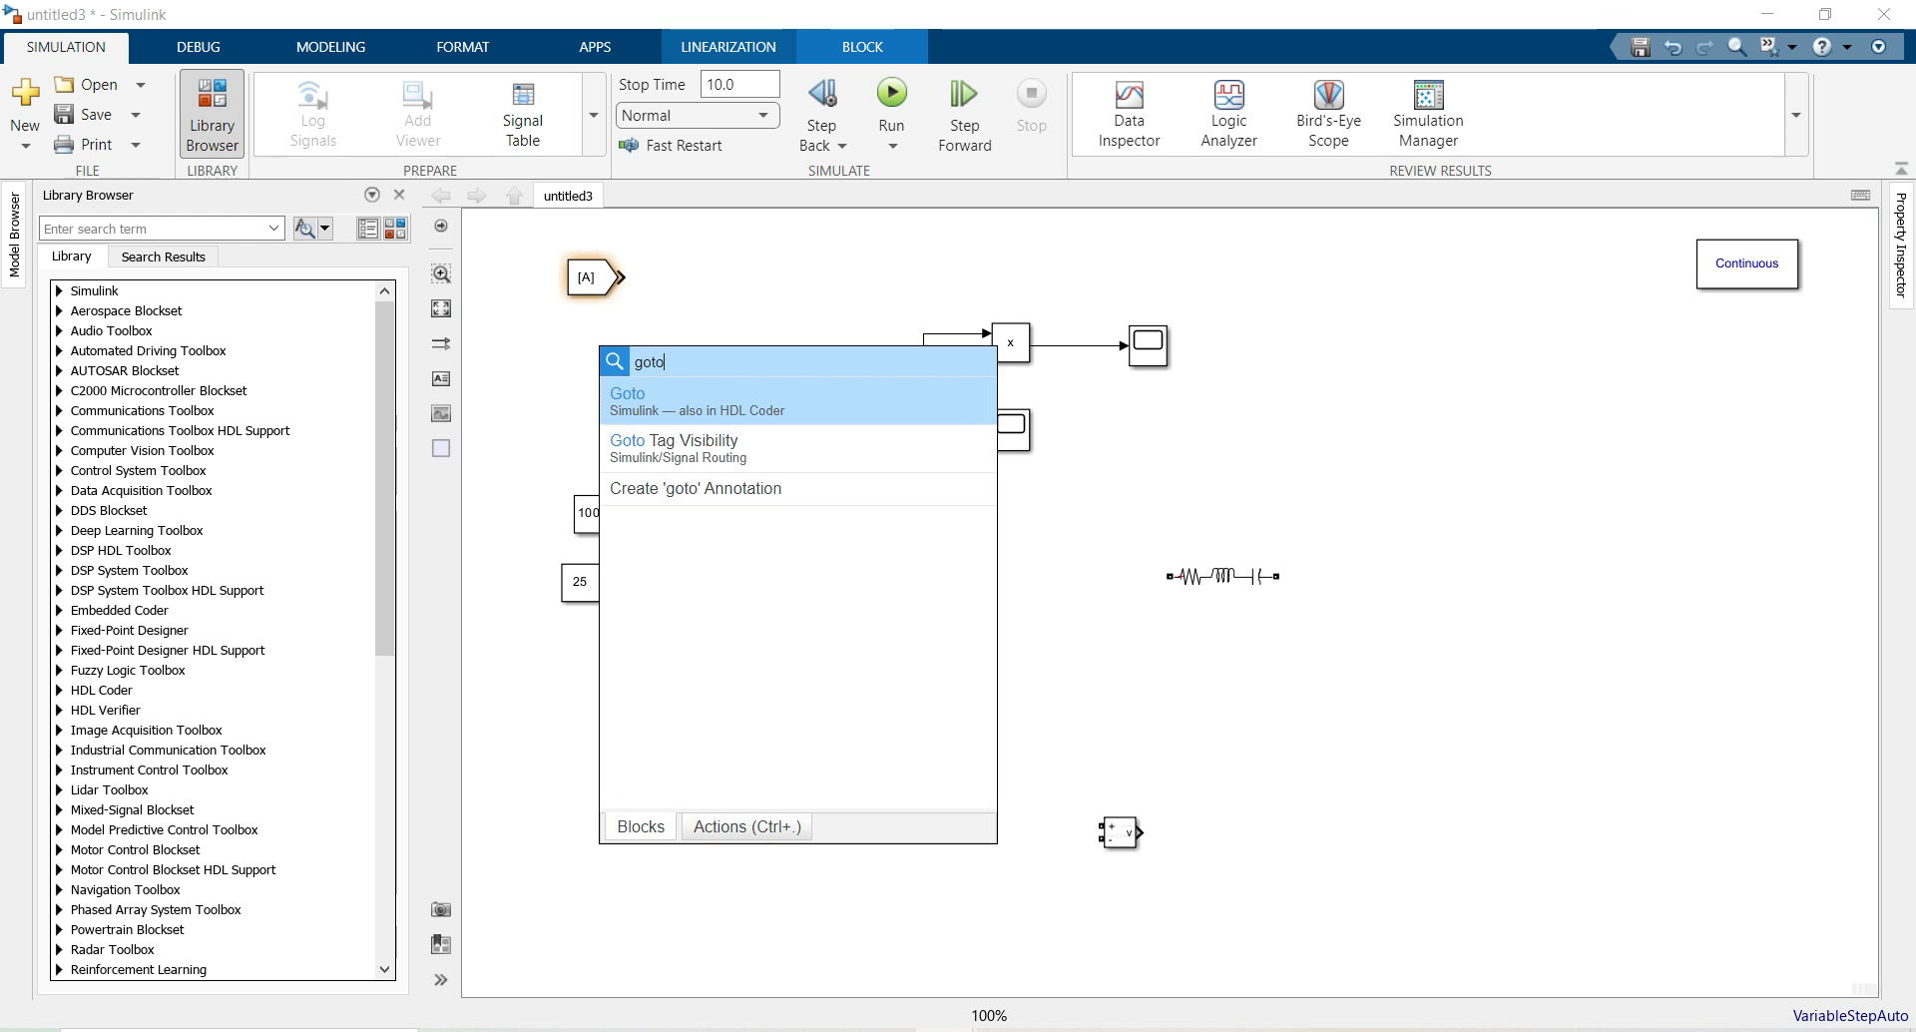
click(639, 399)
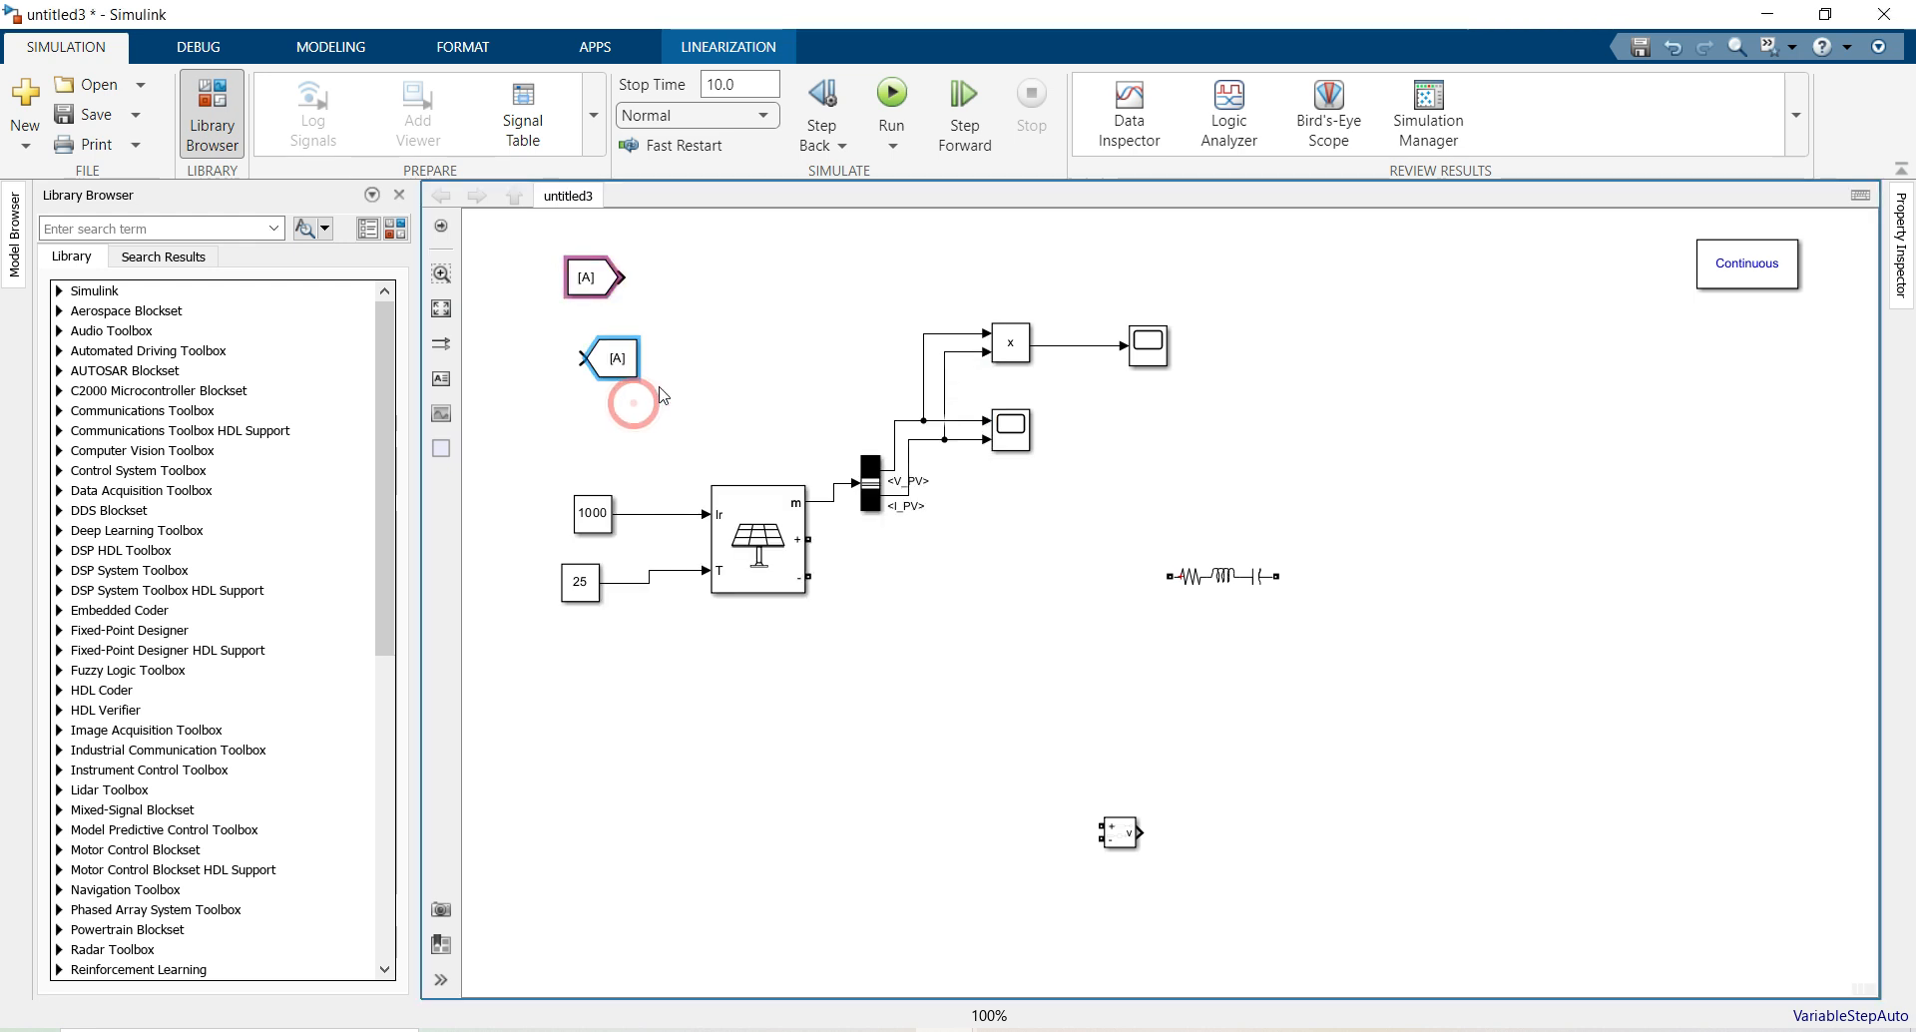
mouse_move(610, 368)
mouse_down()
mouse_move(1132, 297)
mouse_move(1099, 288)
mouse_move(1069, 346)
mouse_up()
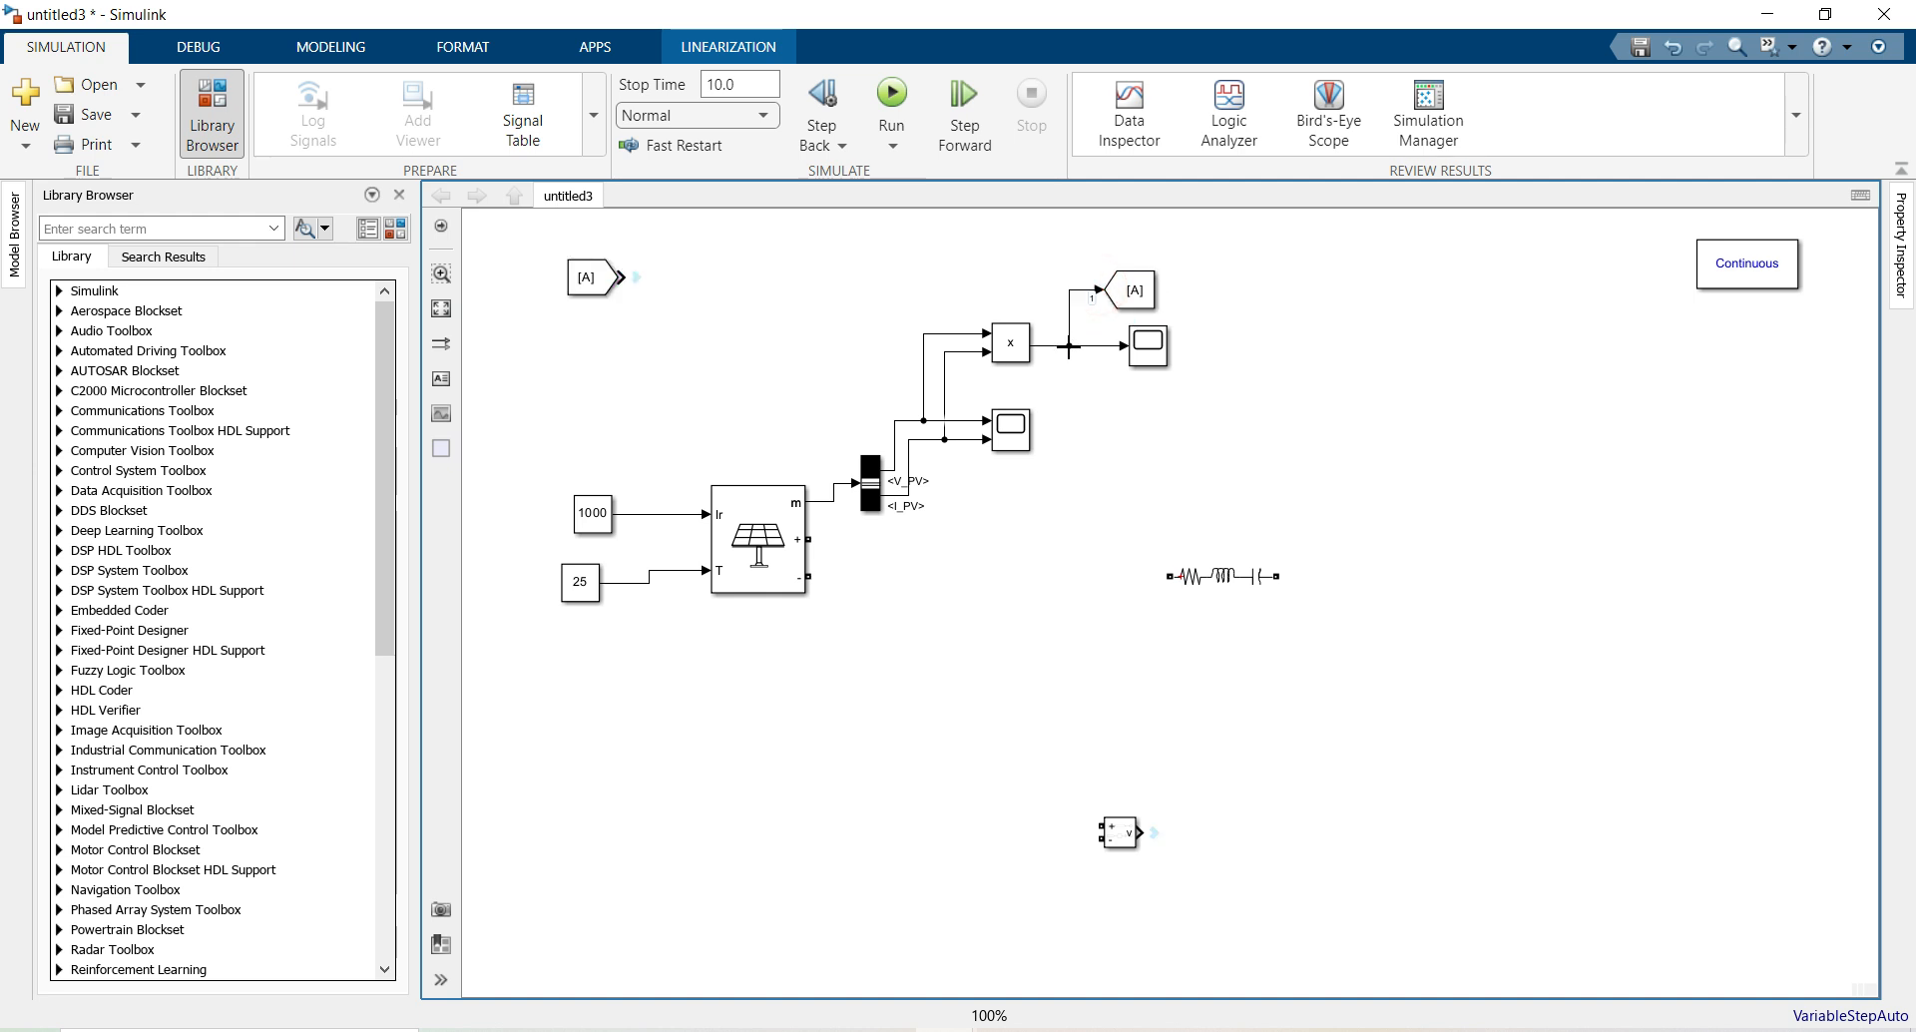
double_click(1131, 298)
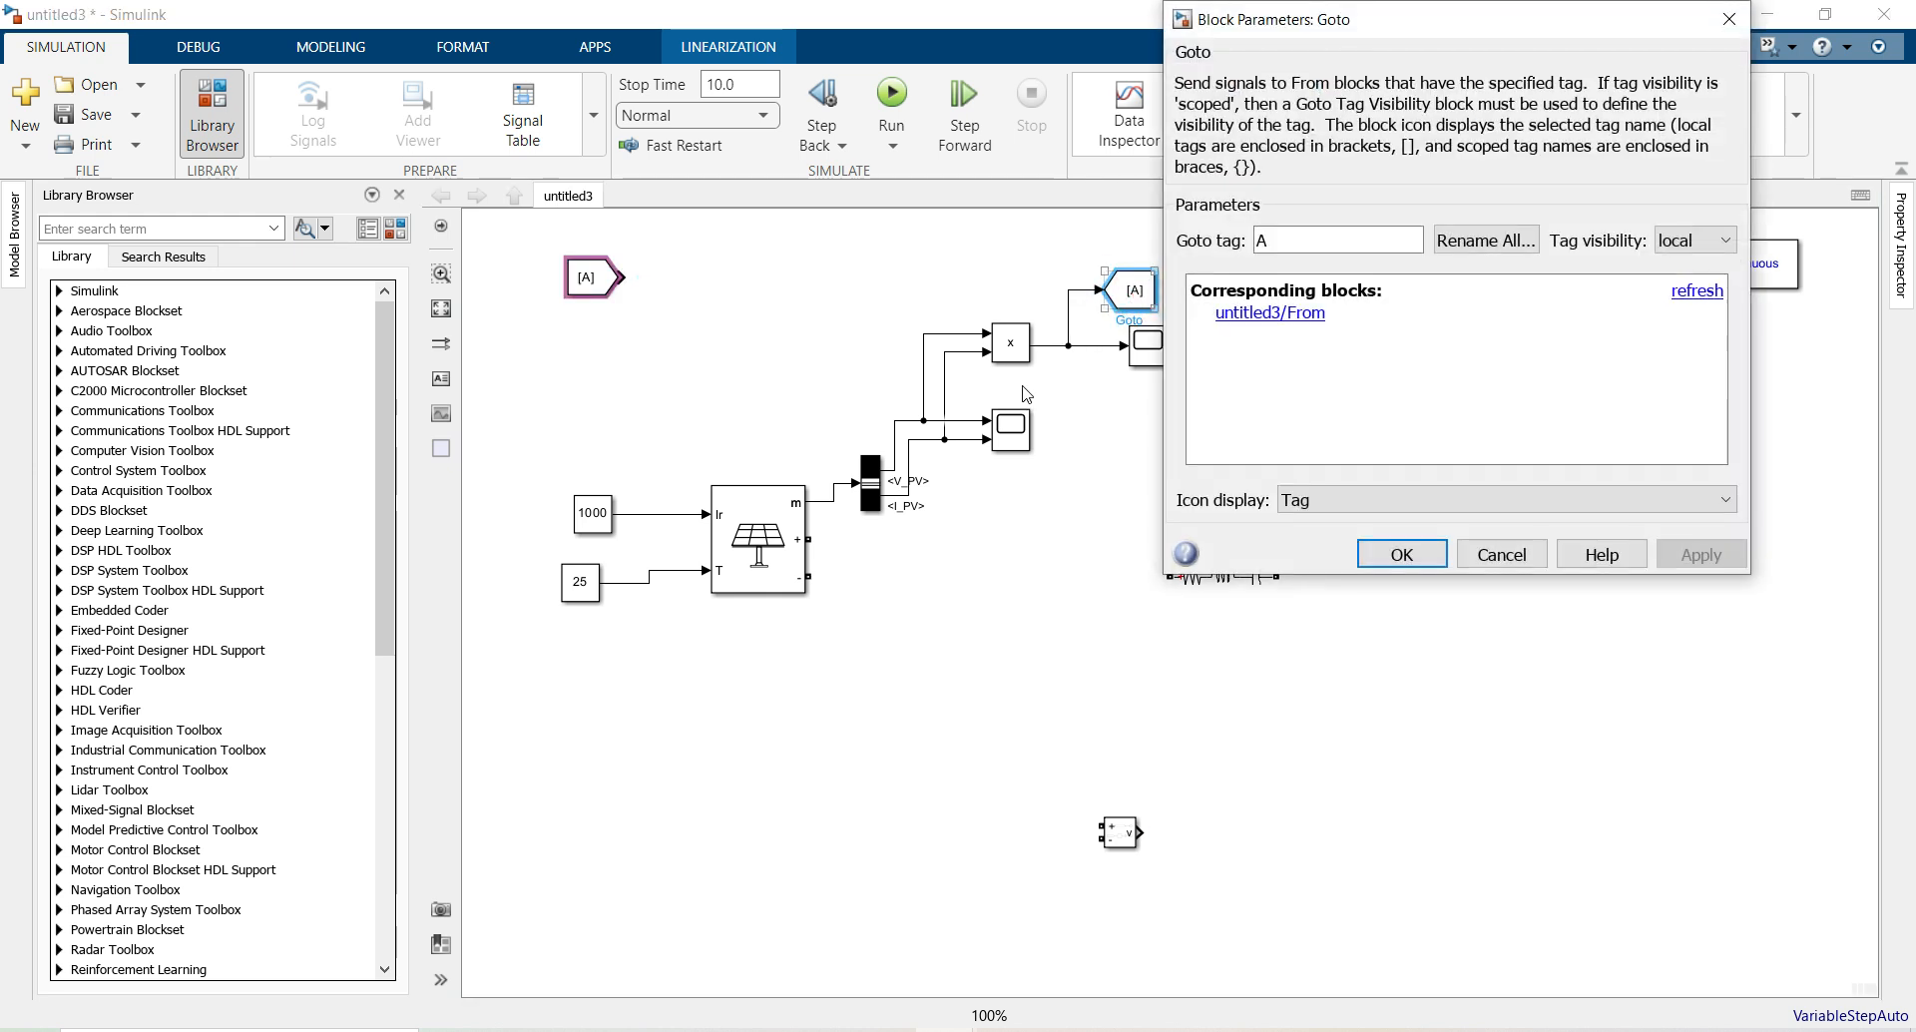
double_click(1307, 242)
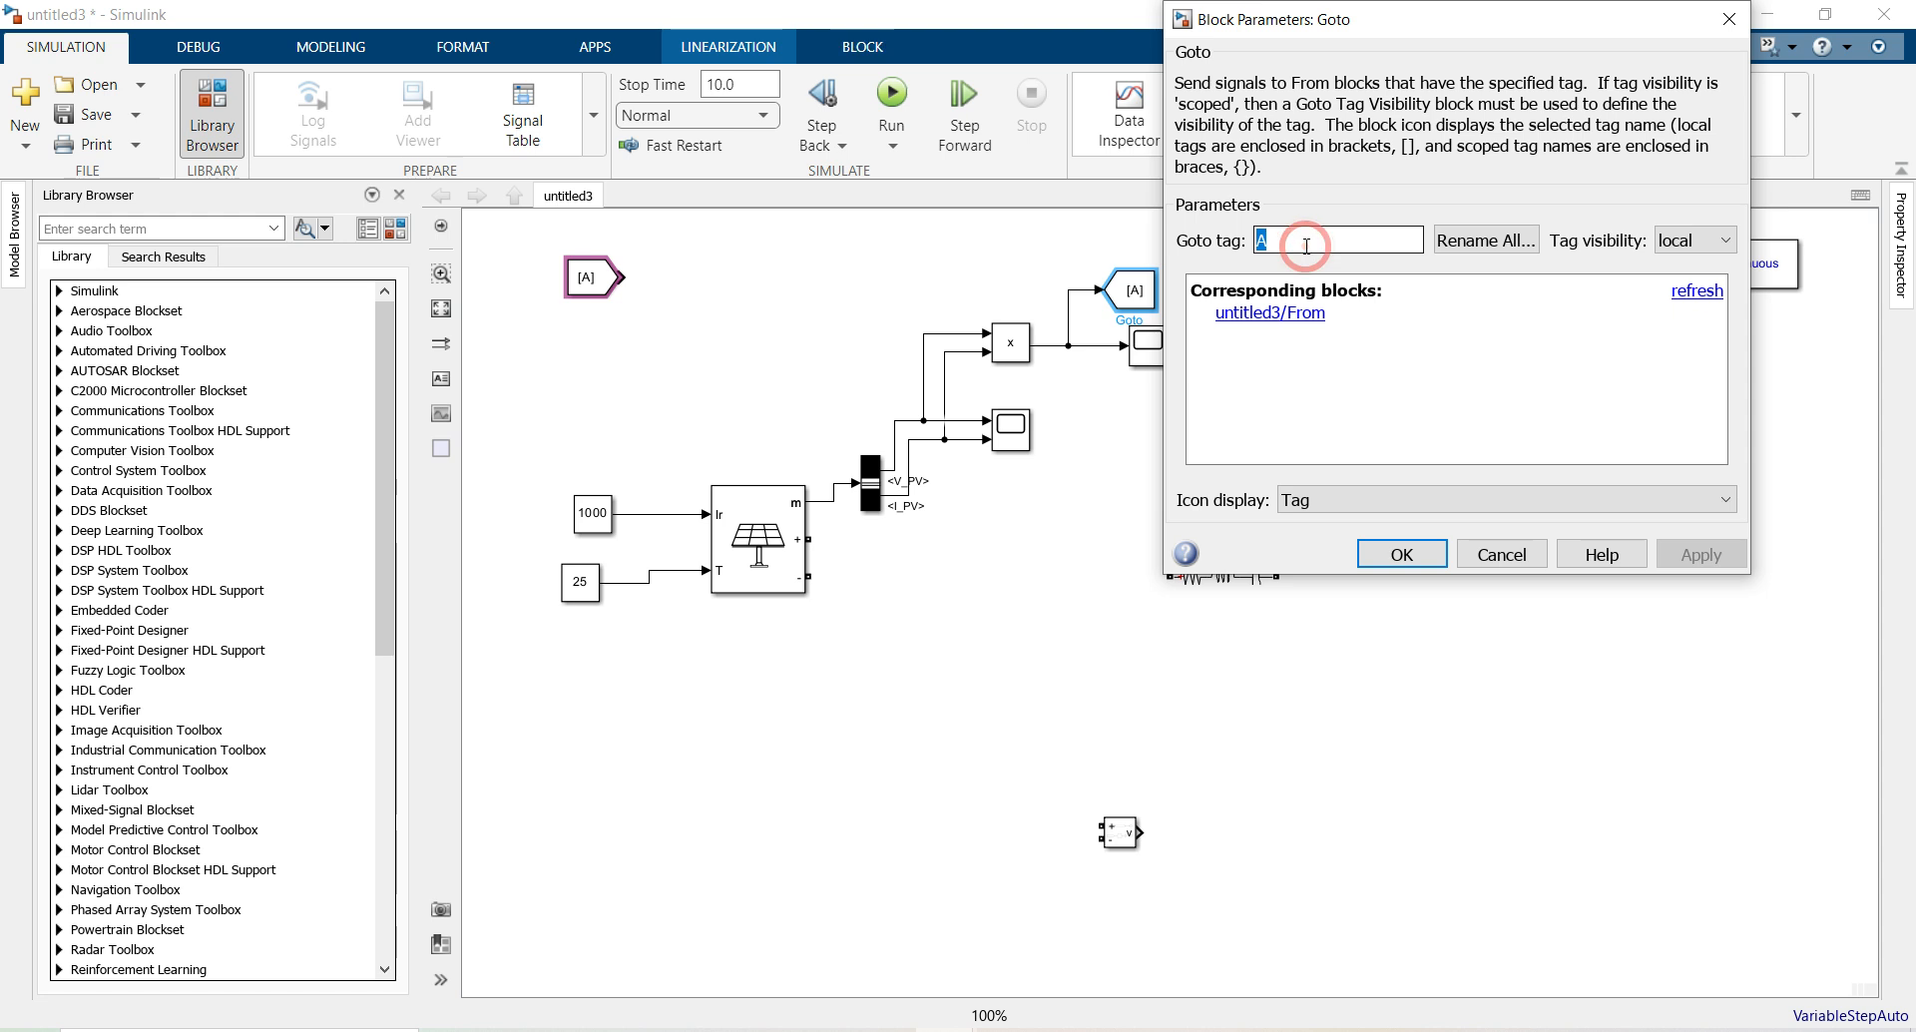
text(P)
key(Return)
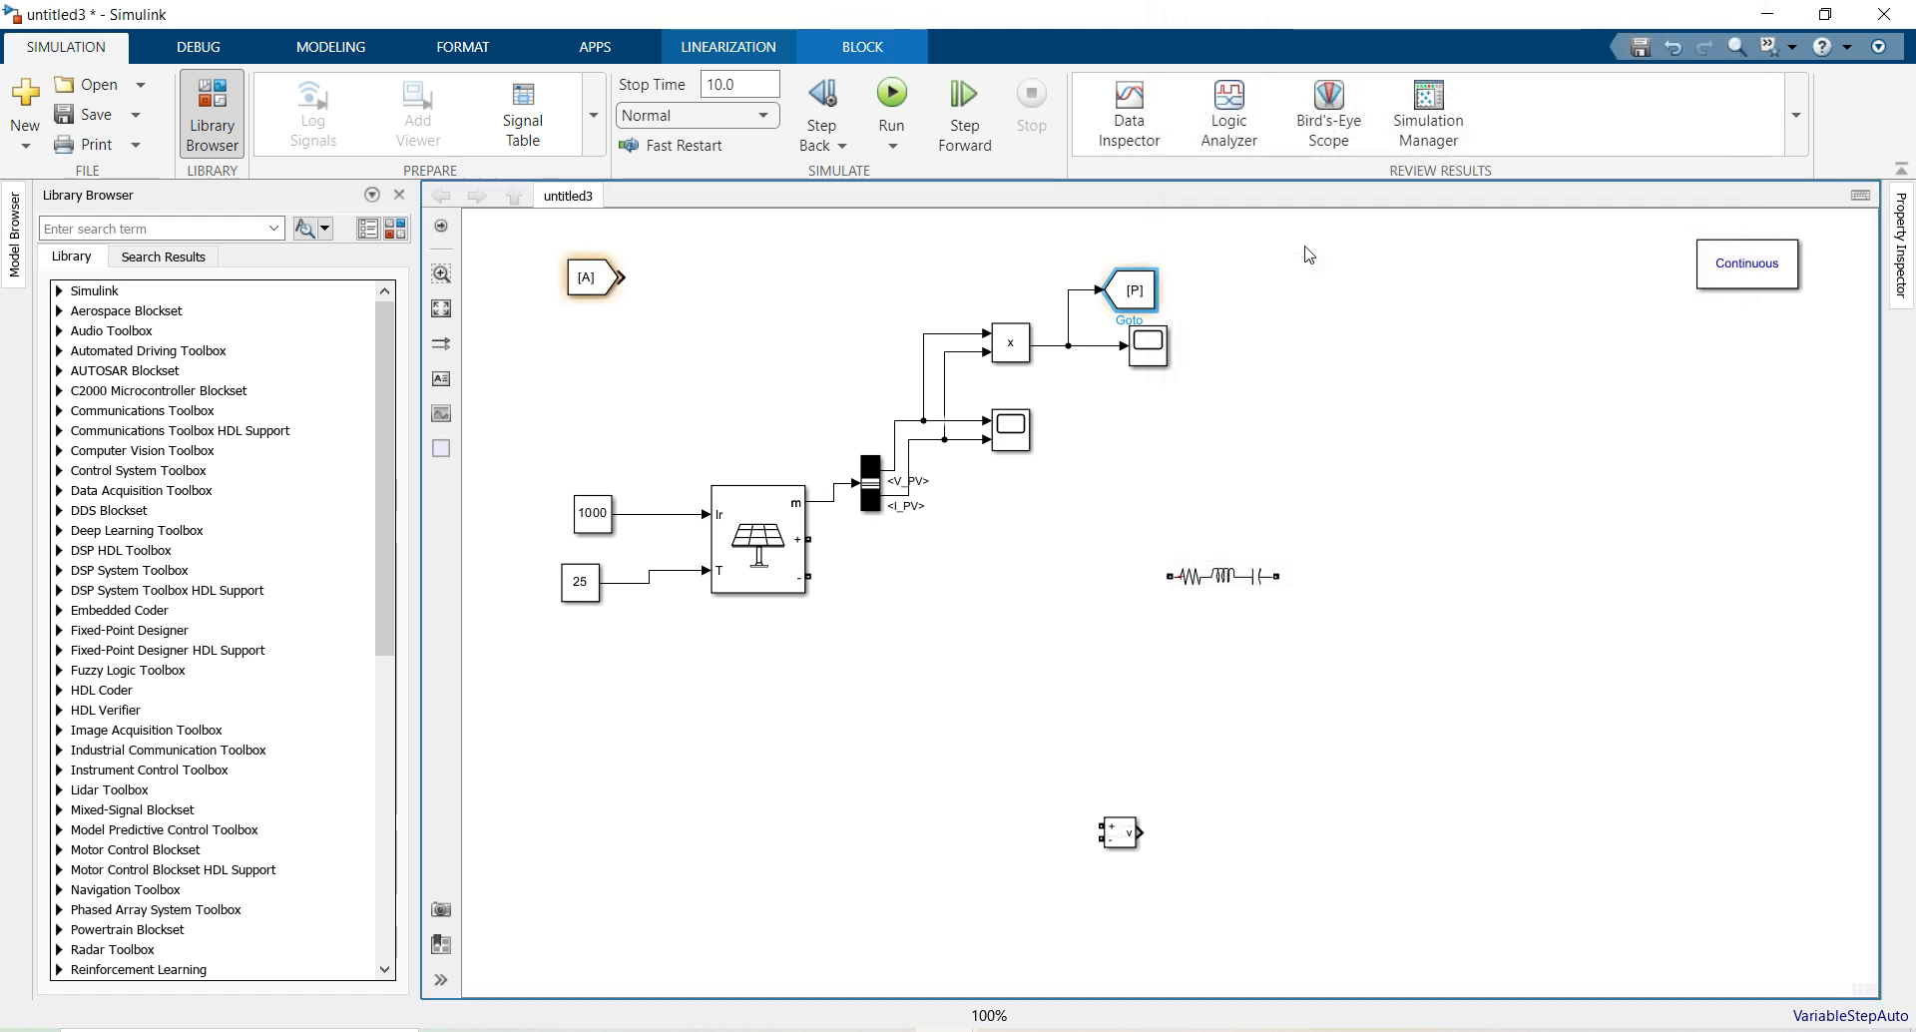
Make a copy of the Goto [P] block
click(1150, 291)
mouse_move(1135, 290)
mouse_down()
mouse_move(1002, 258)
mouse_move(958, 269)
mouse_move(927, 334)
mouse_up()
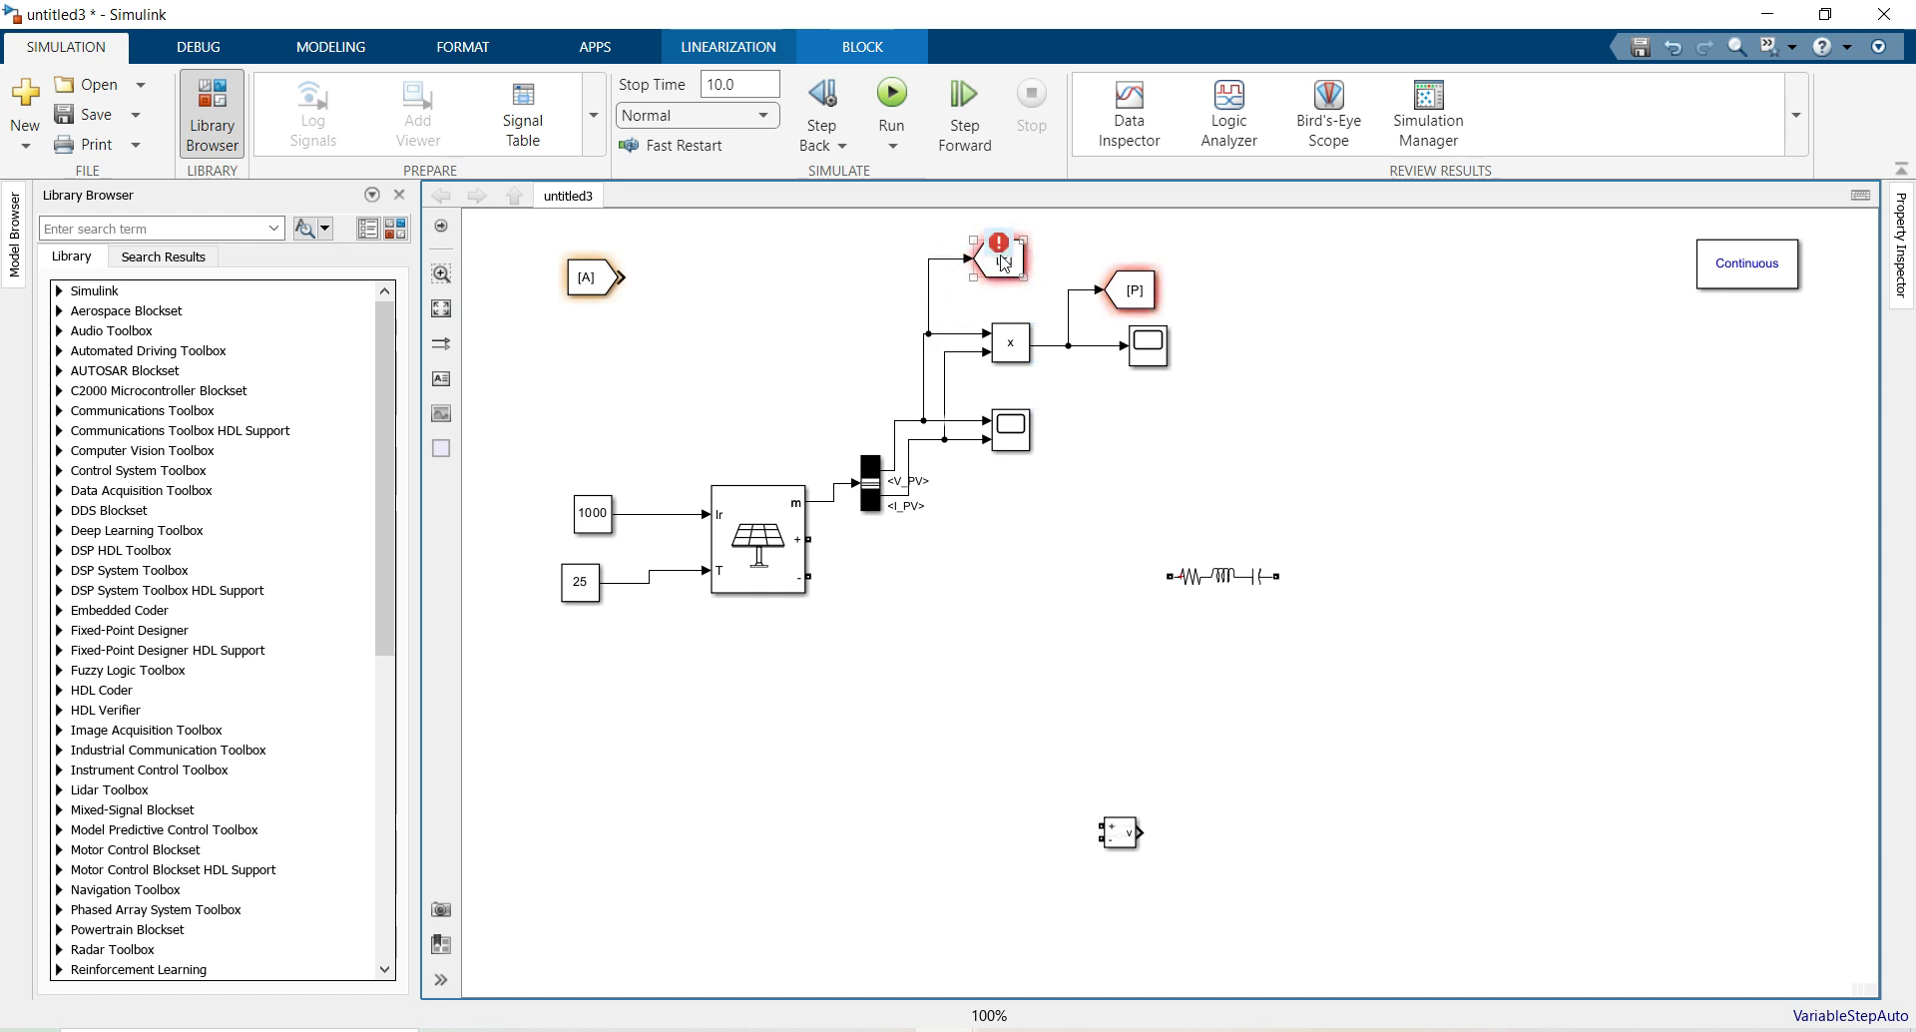
mouse_move(1005, 262)
click(832, 321)
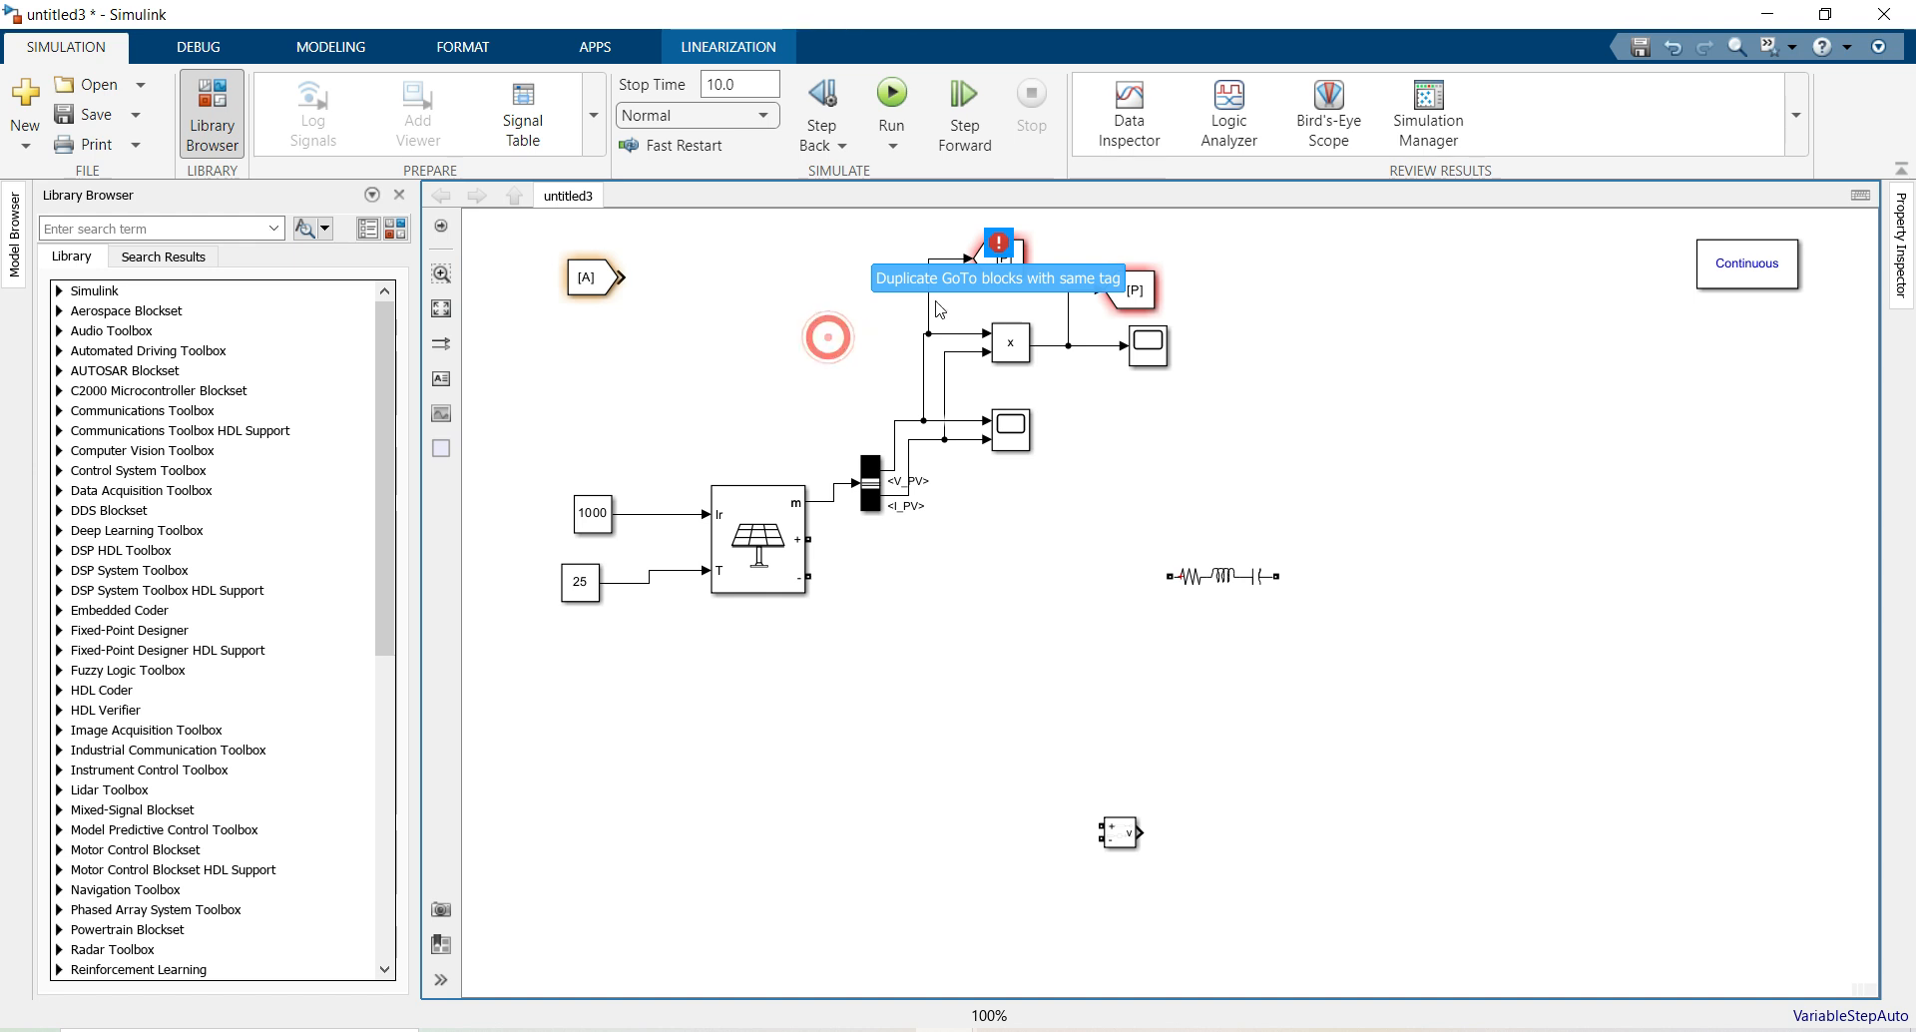
click(793, 341)
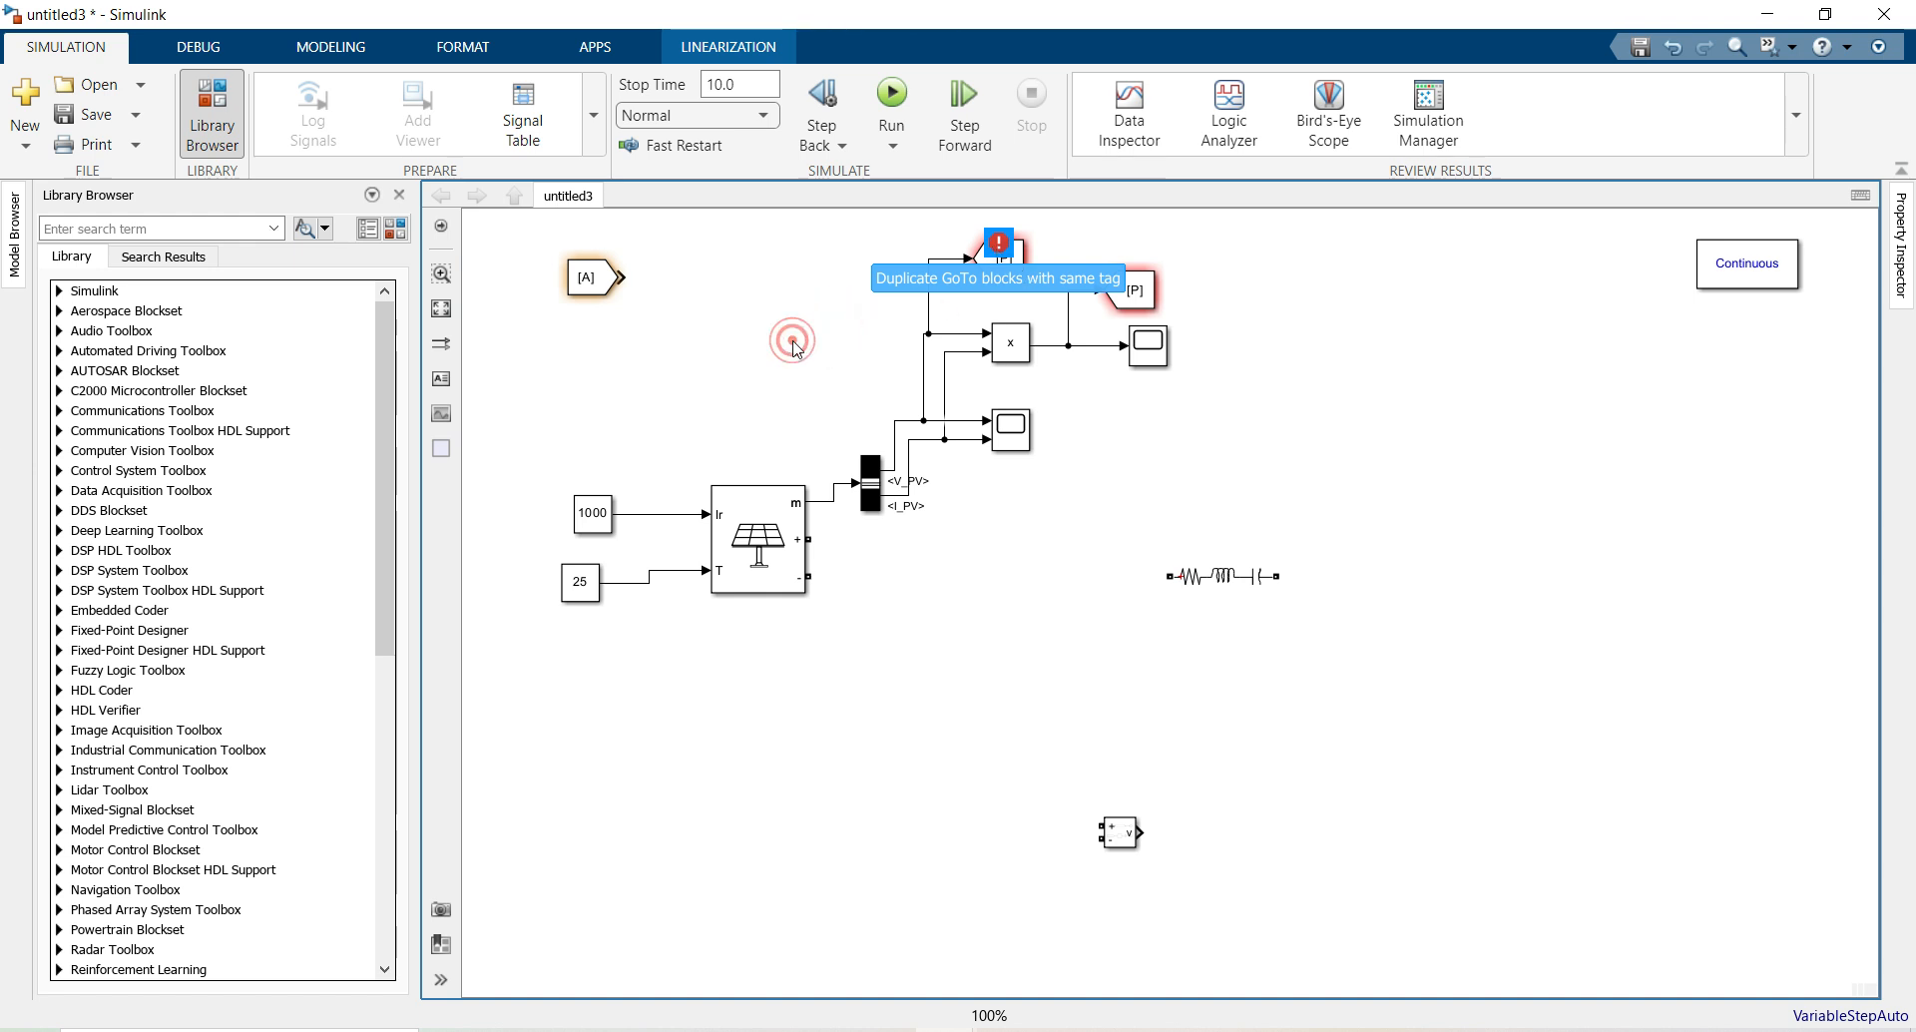
click(844, 332)
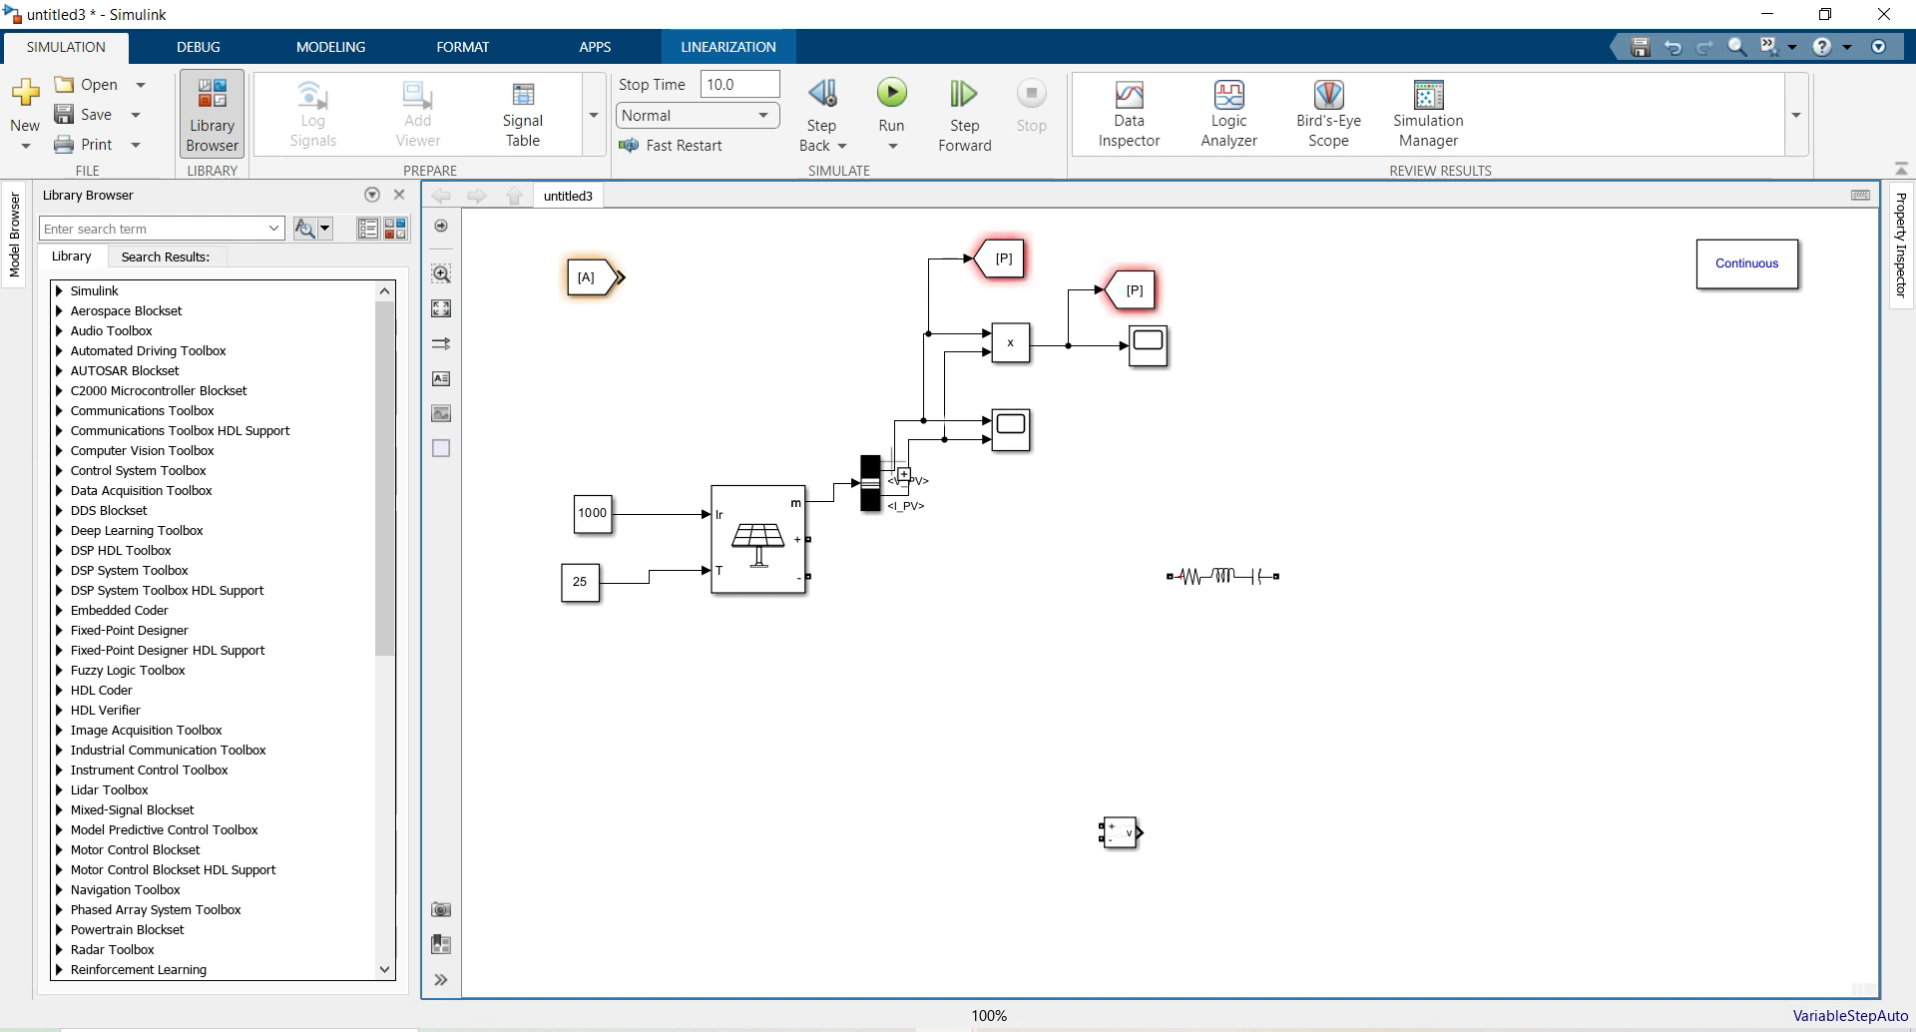
Change the top Goto block's tag from P to V
double_click(1000, 262)
double_click(1148, 240)
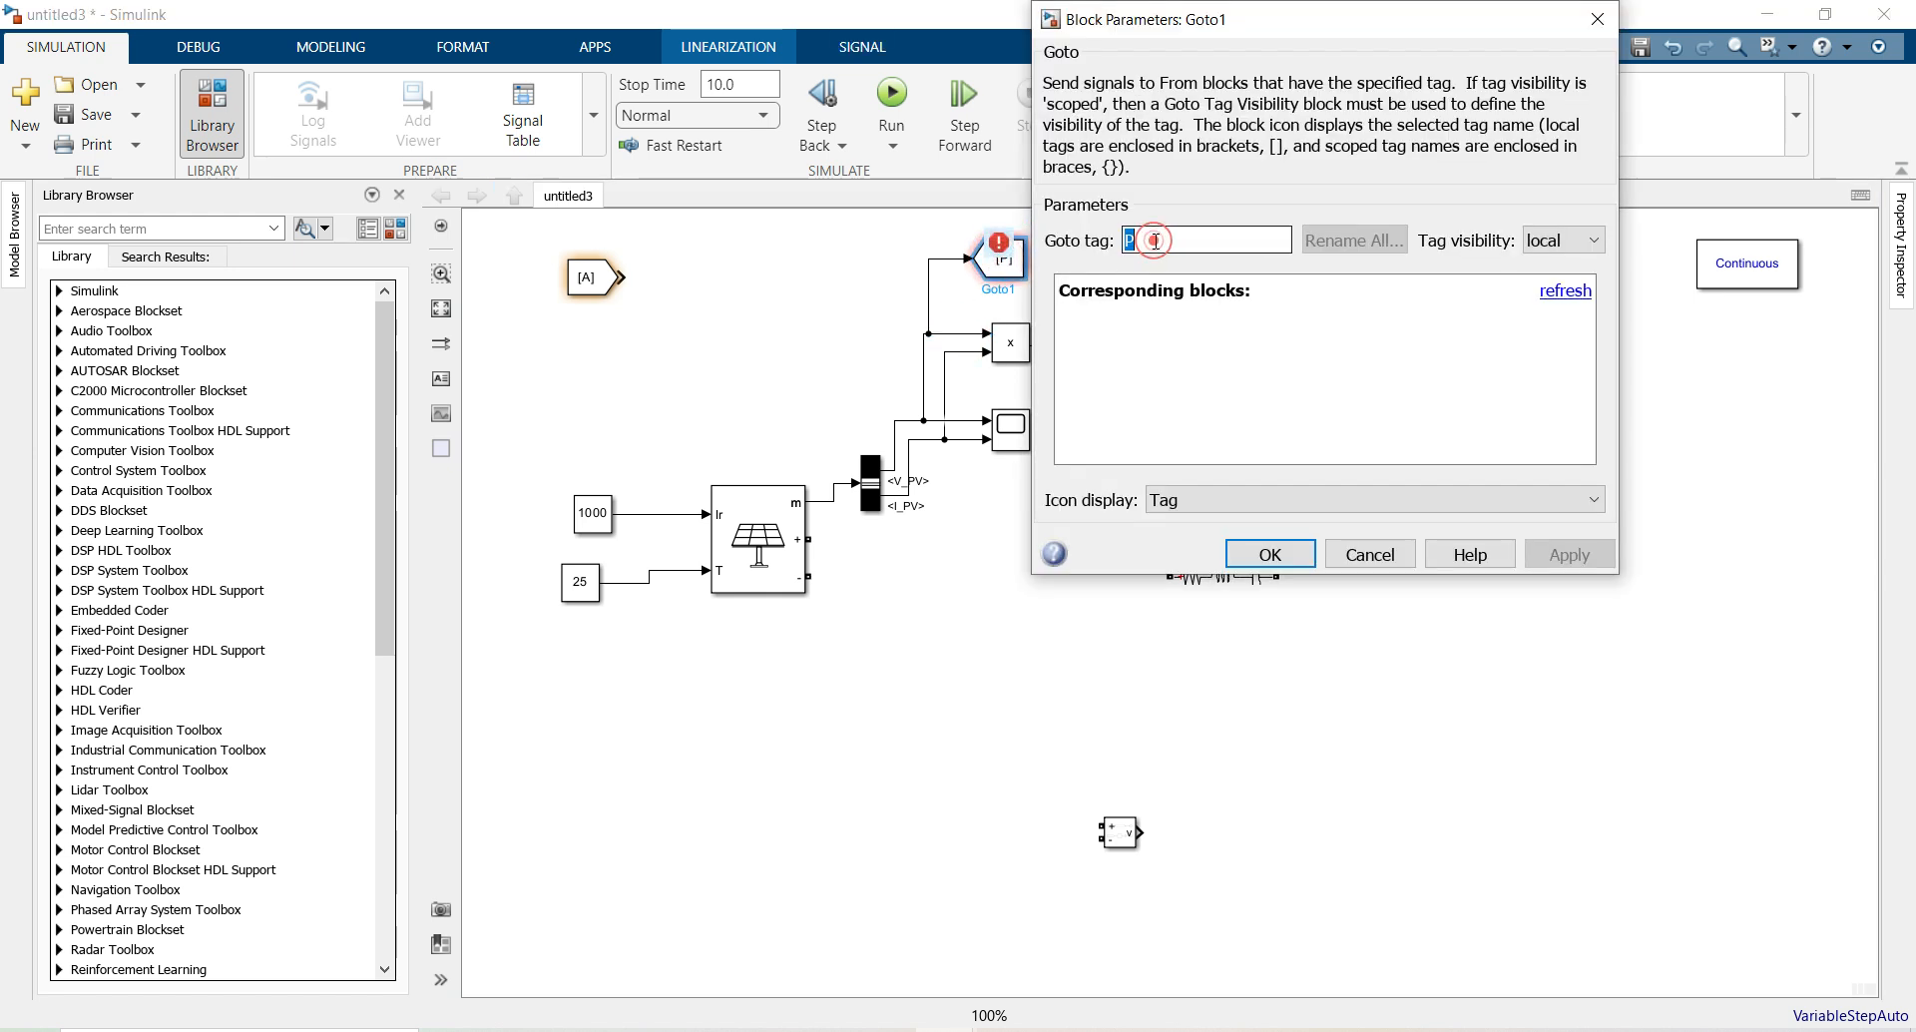
text(V)
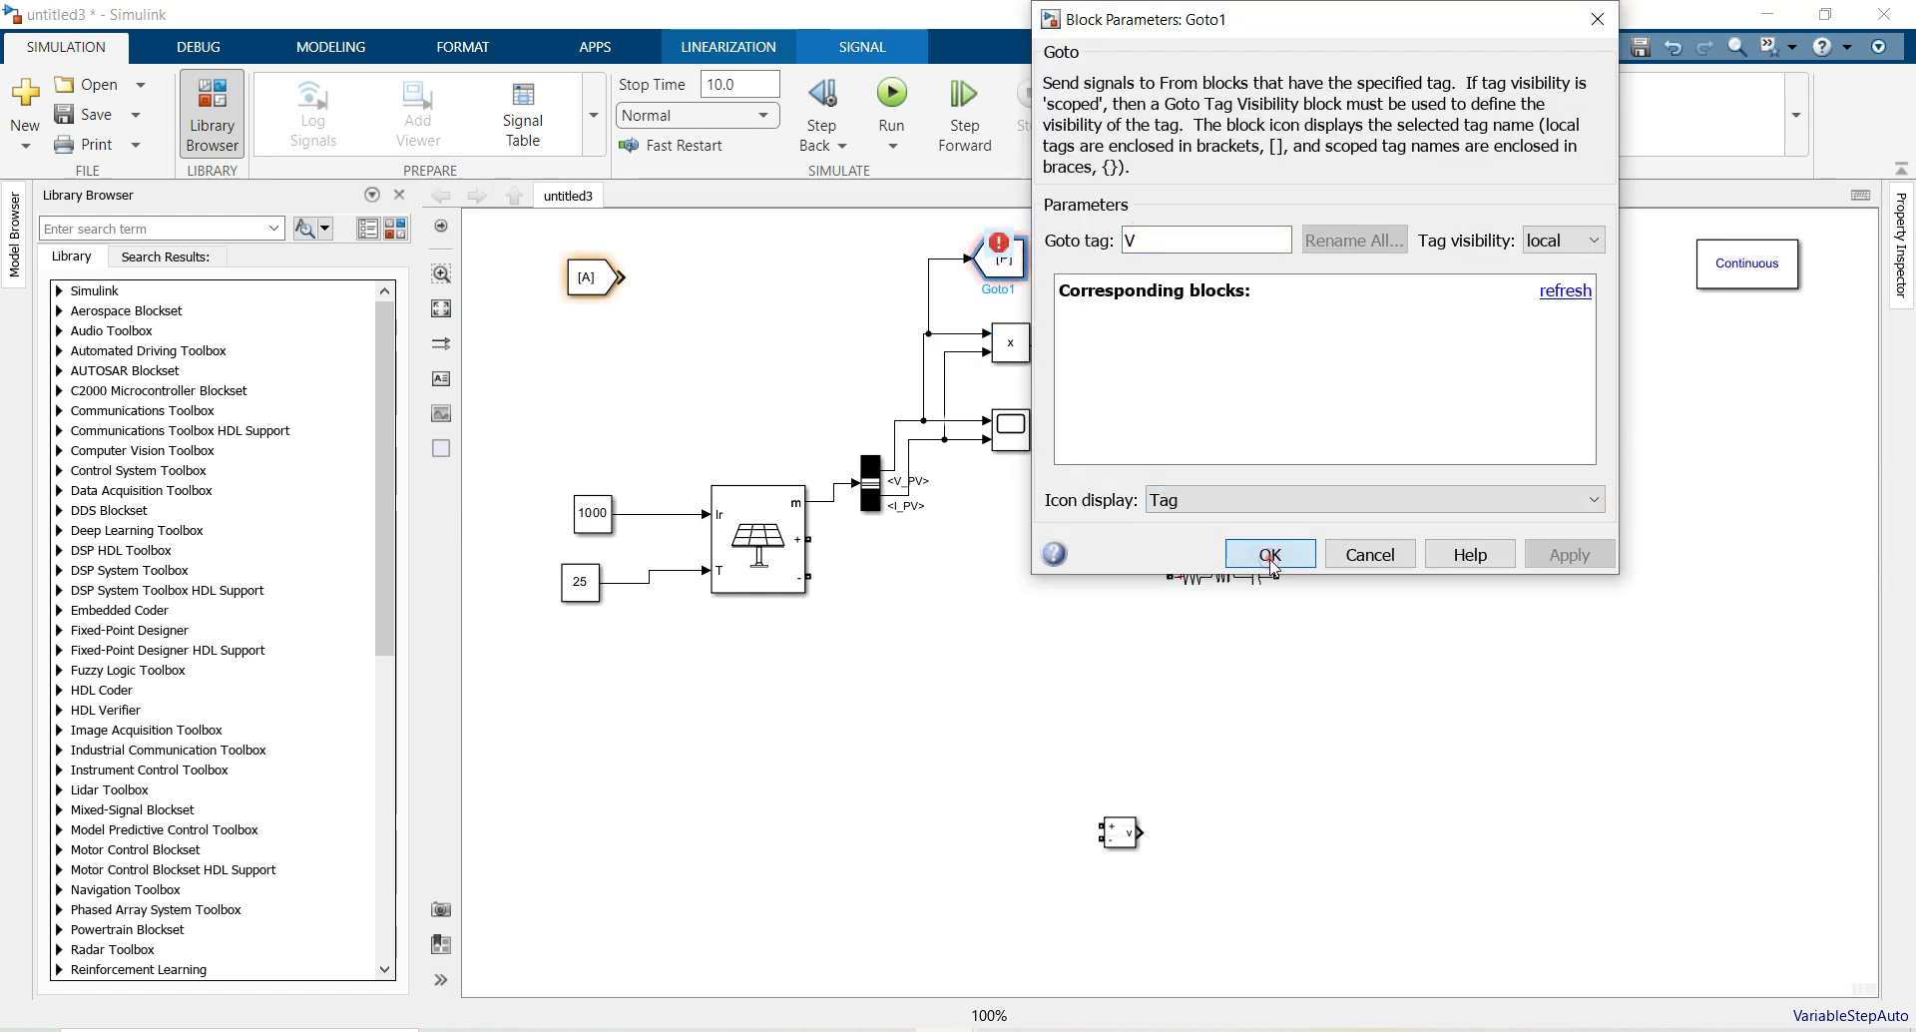
click(1270, 554)
click(1041, 577)
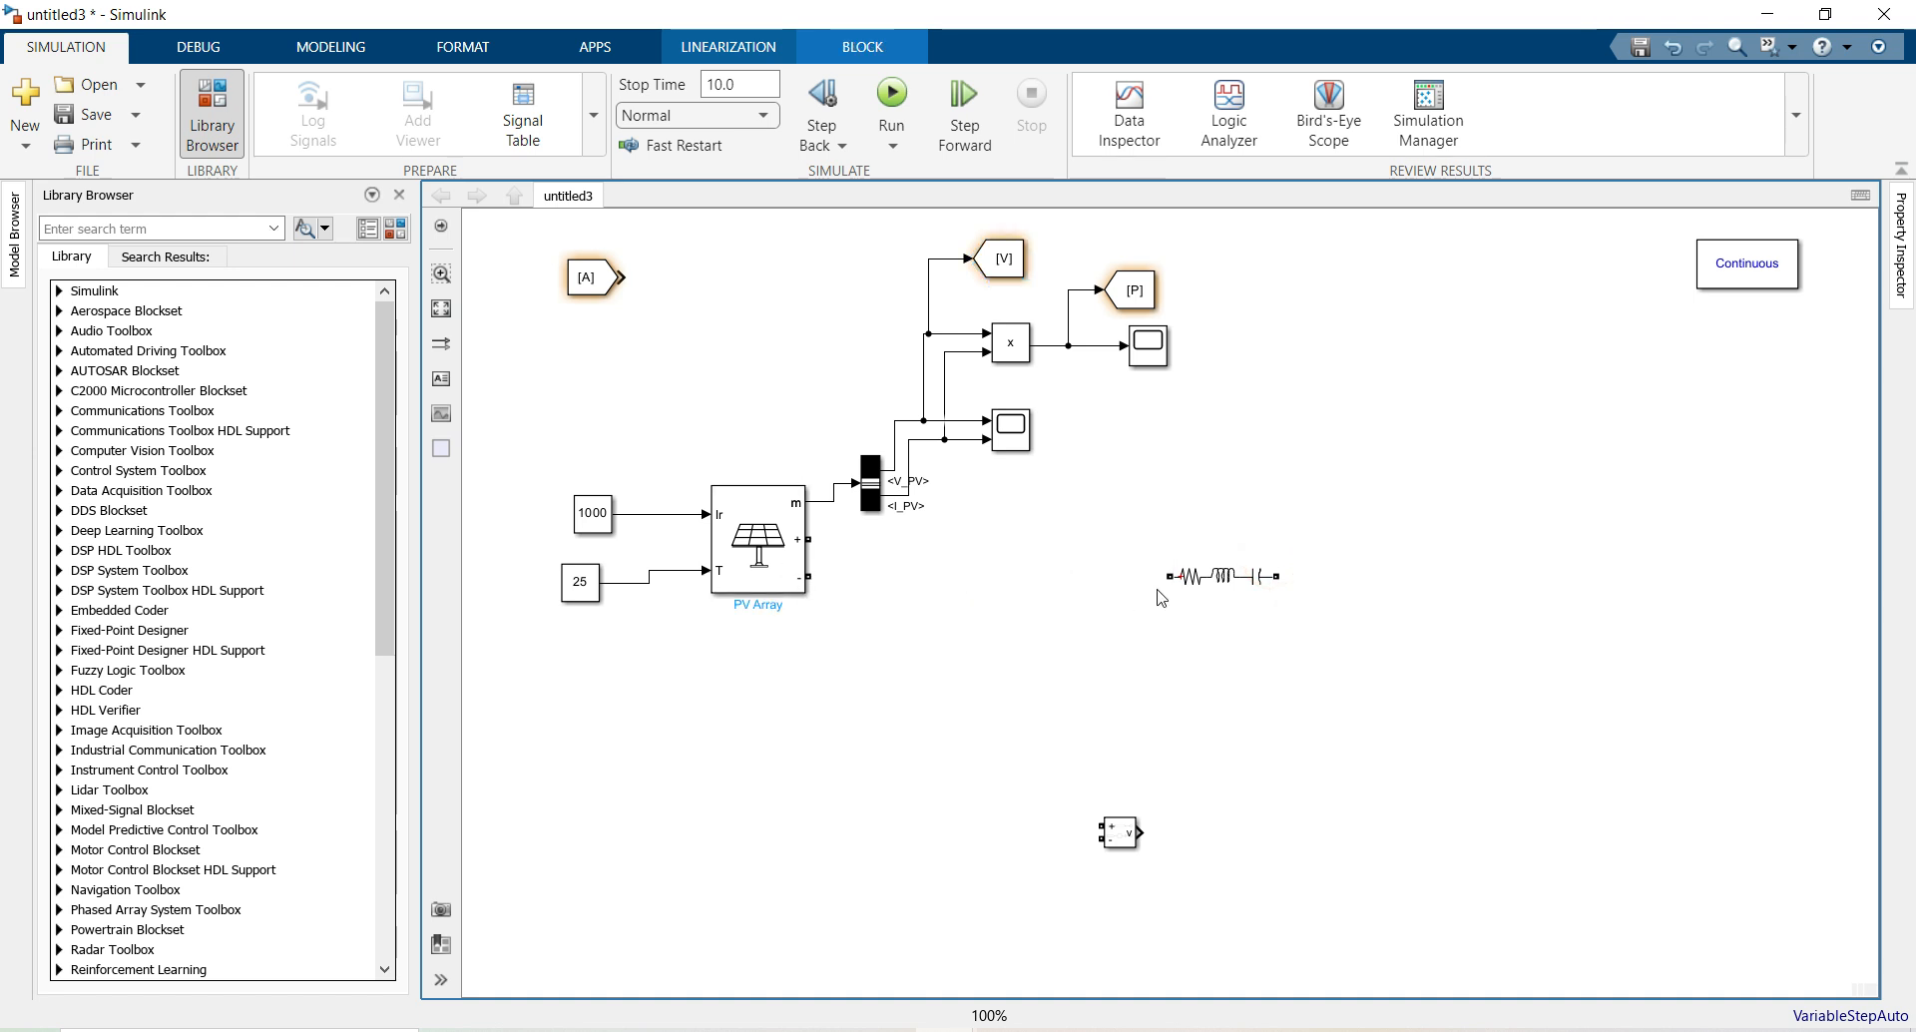
Make the Series RLC Branch an RC branch with 1e-3 Ω and 270e-6 F
drag(1223, 572, 1067, 571)
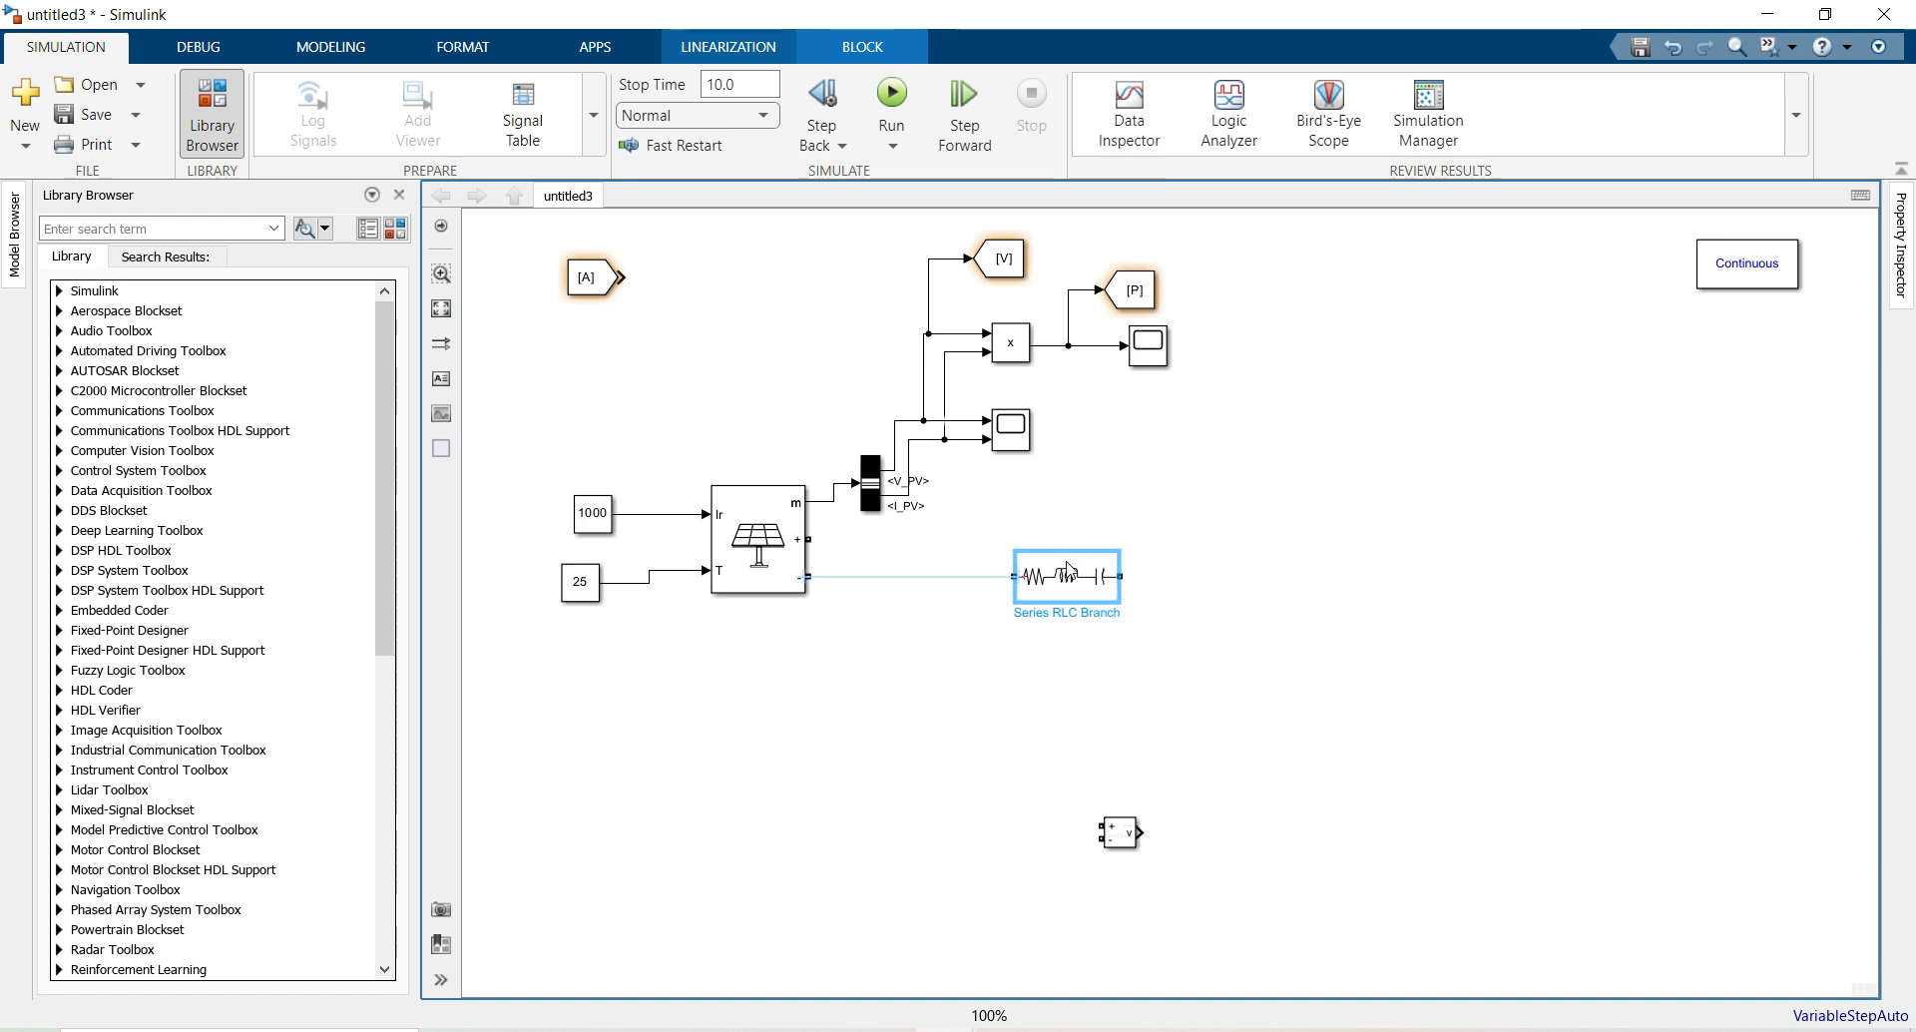
double_click(1068, 567)
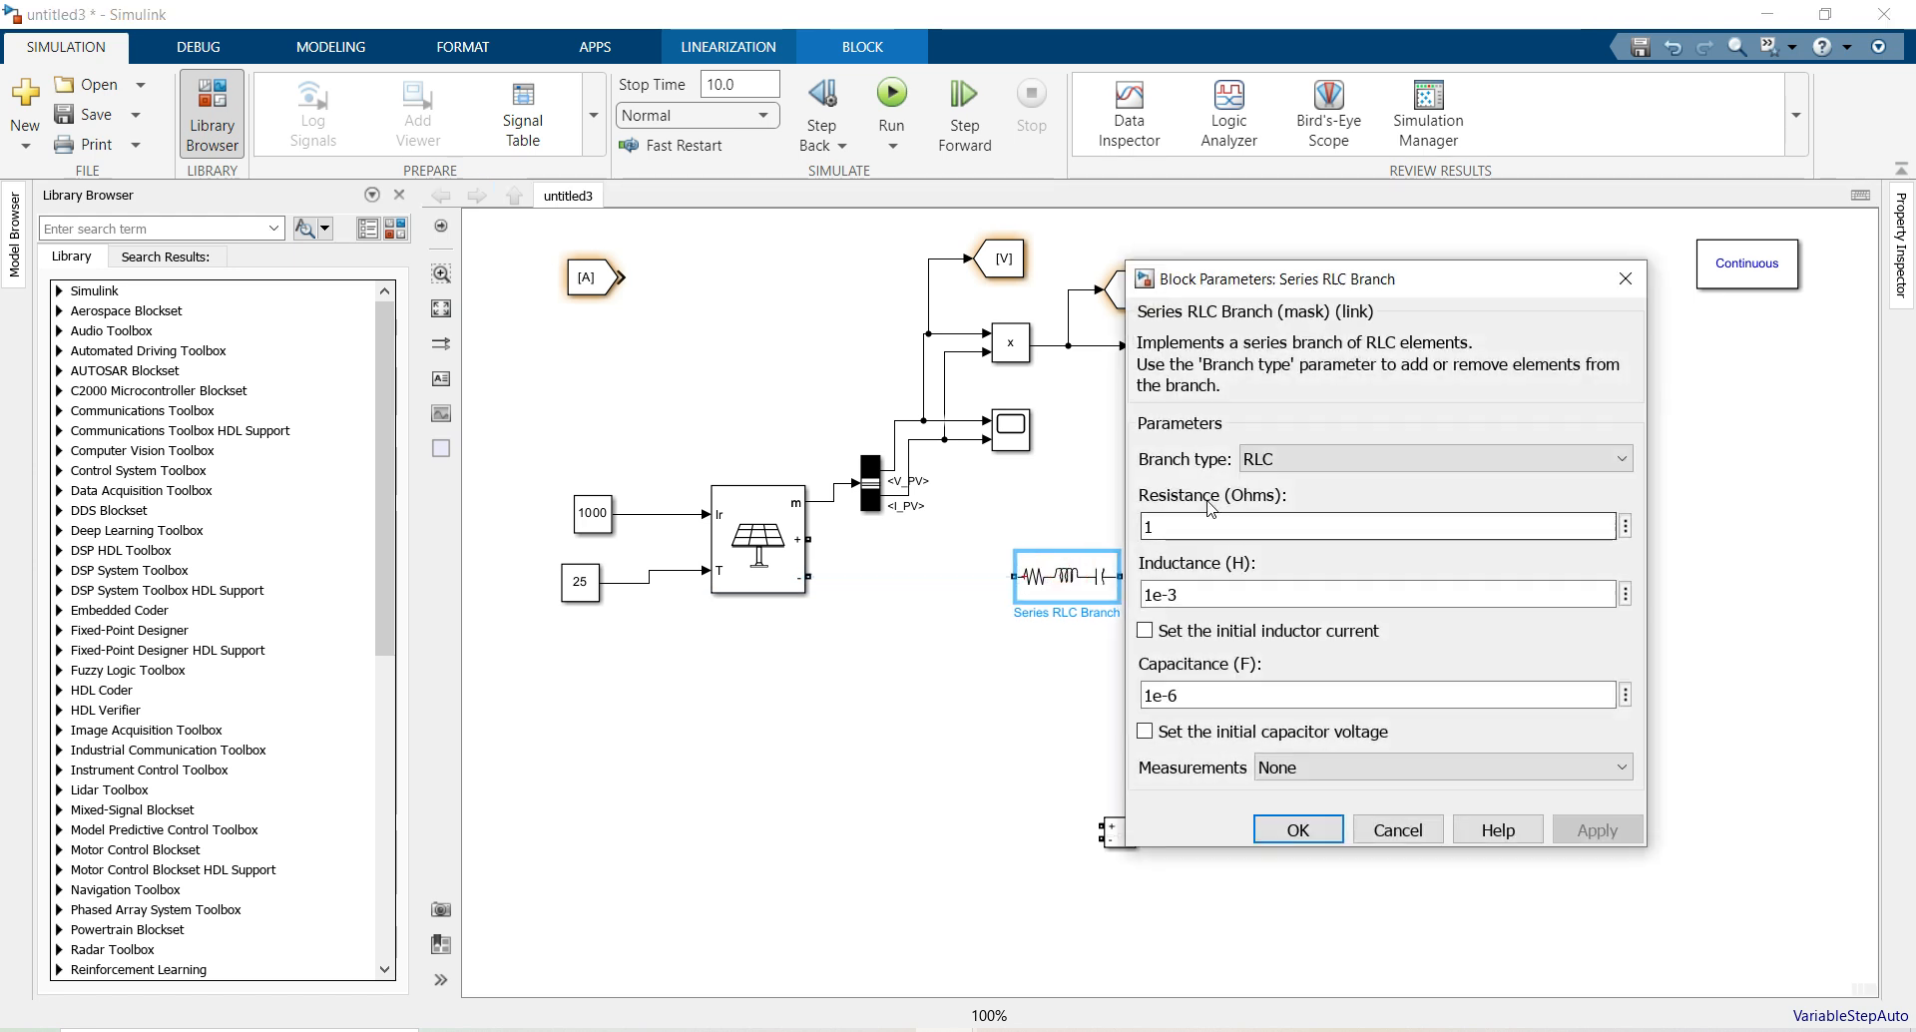
click(1274, 454)
click(1272, 594)
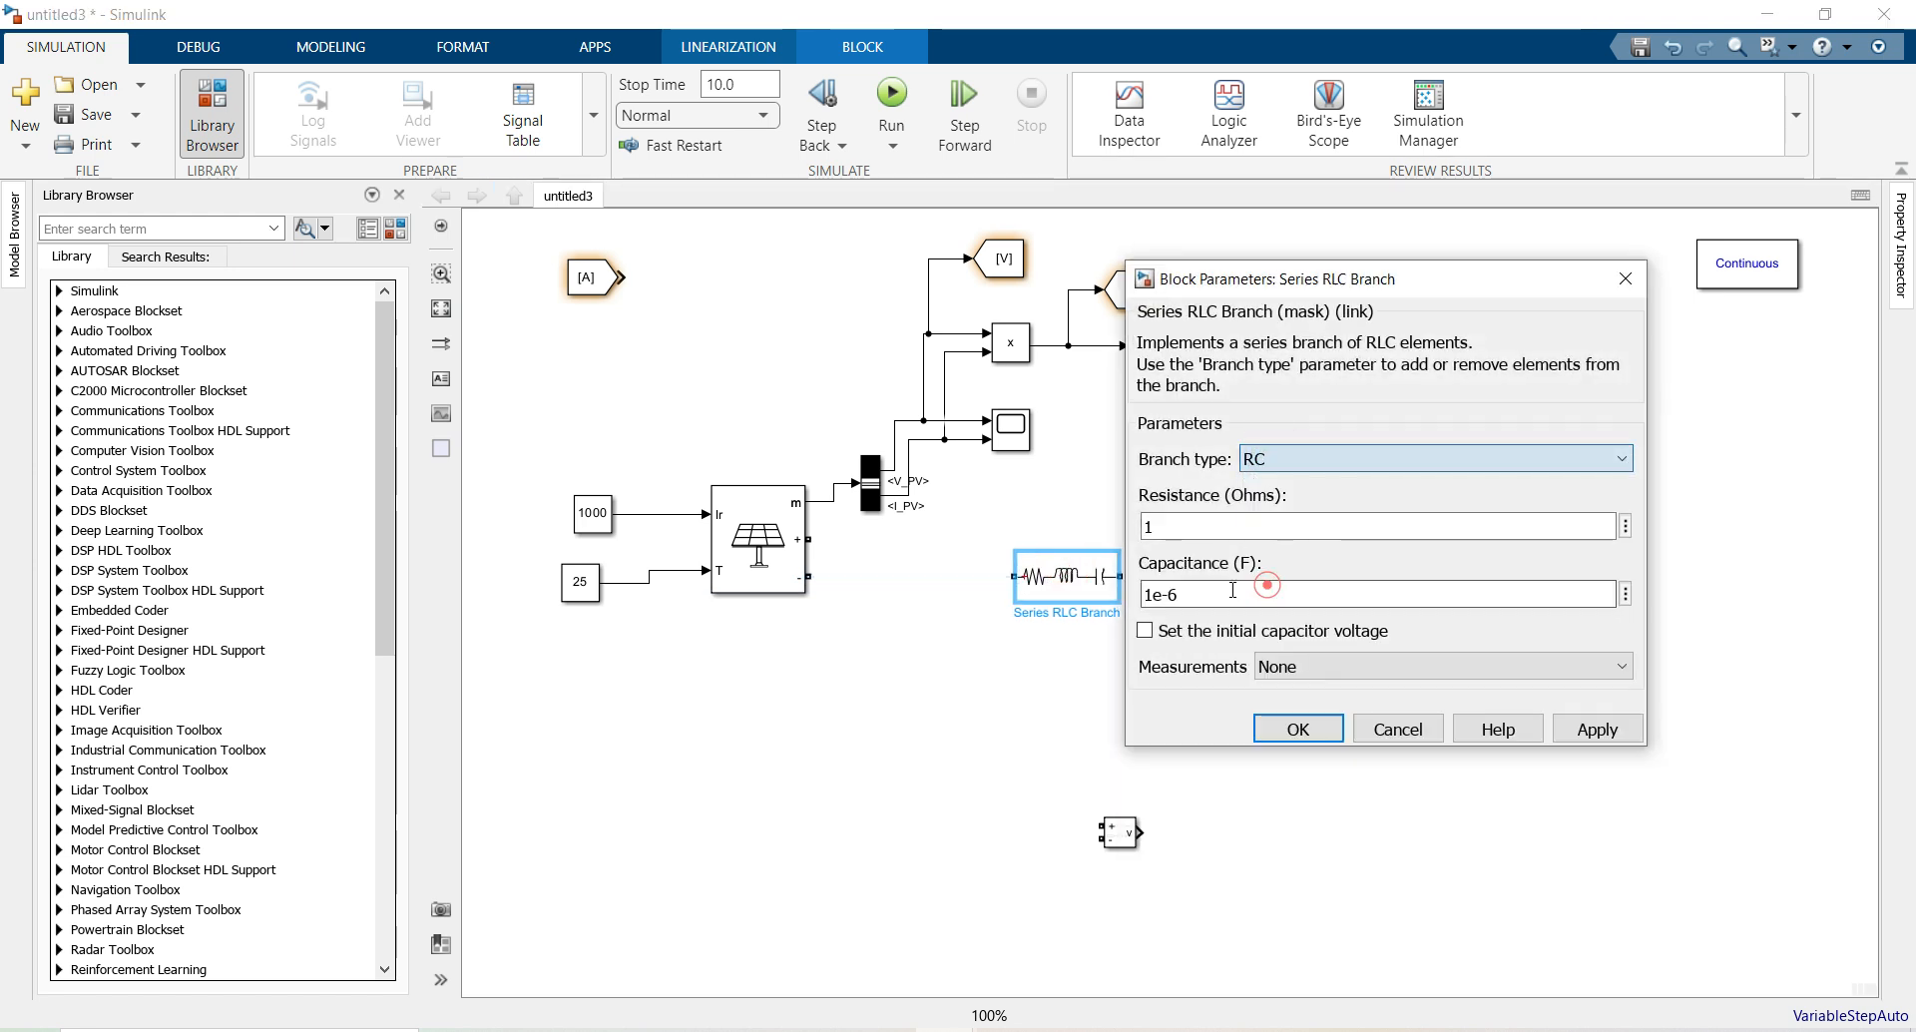
click(1194, 528)
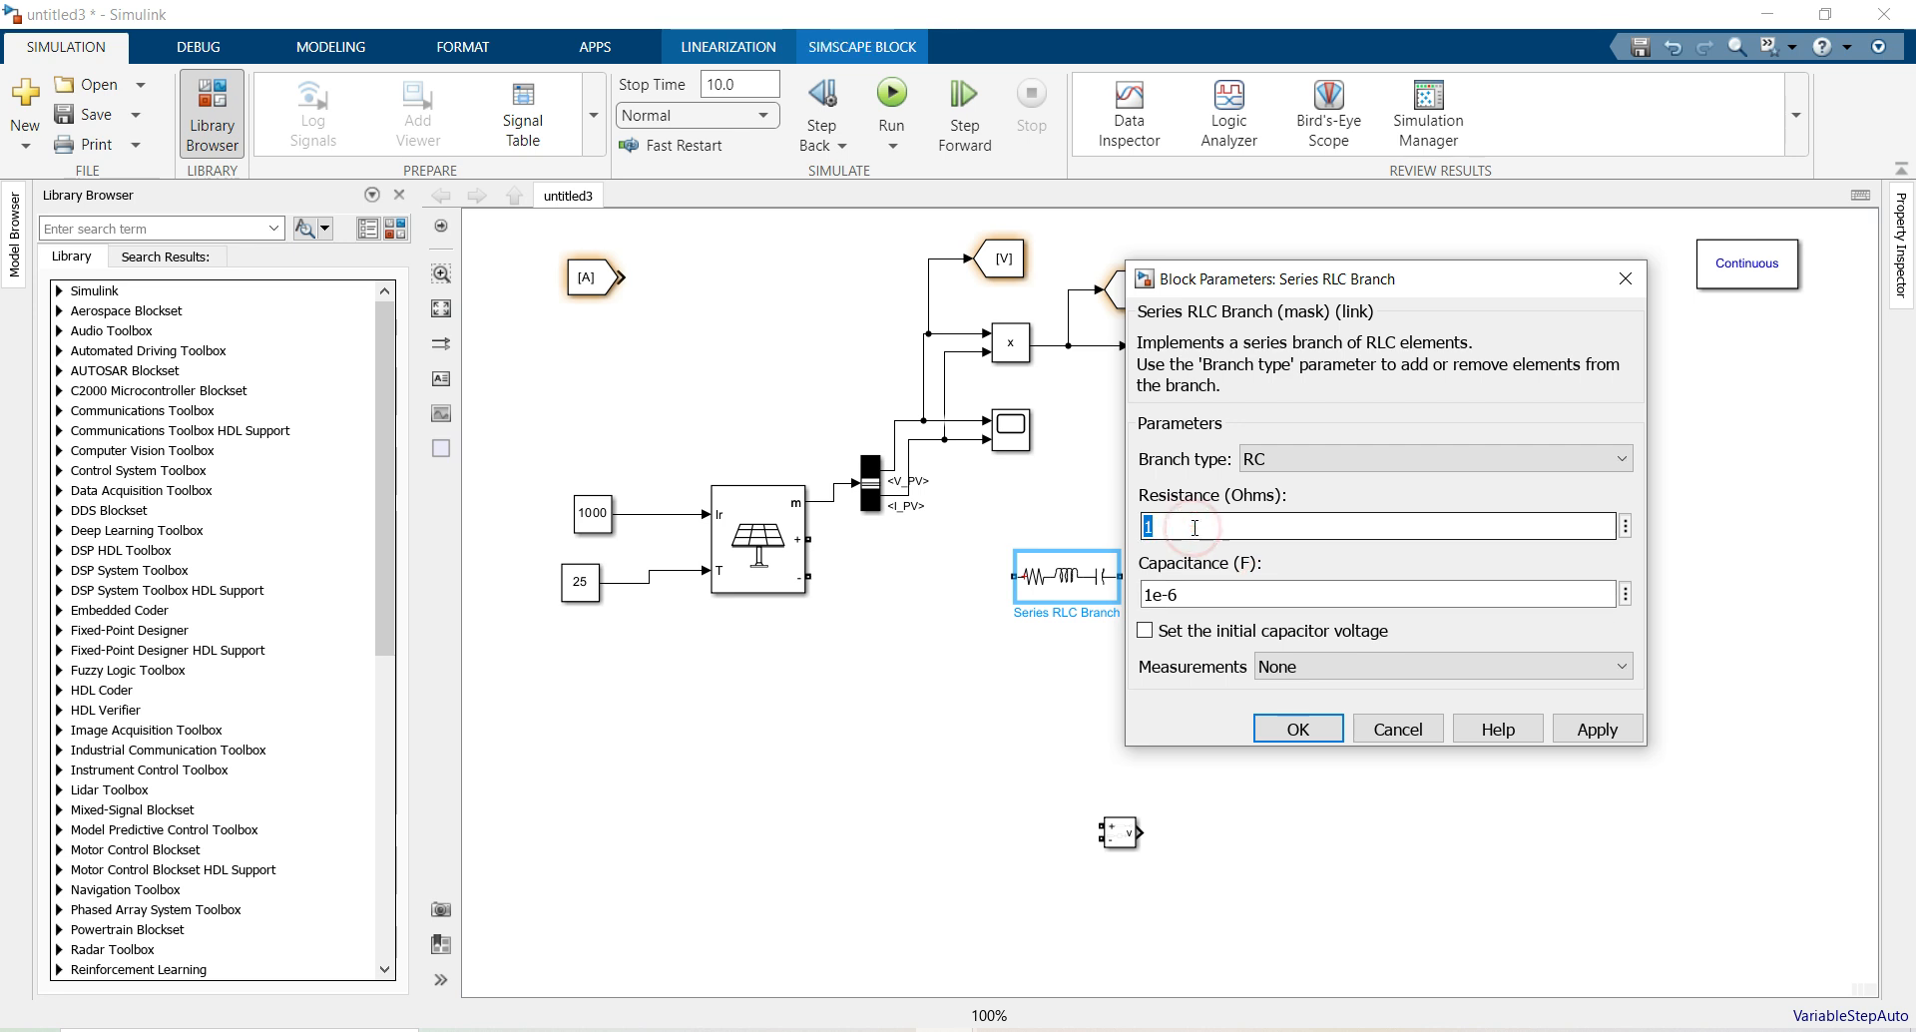
text(e-3)
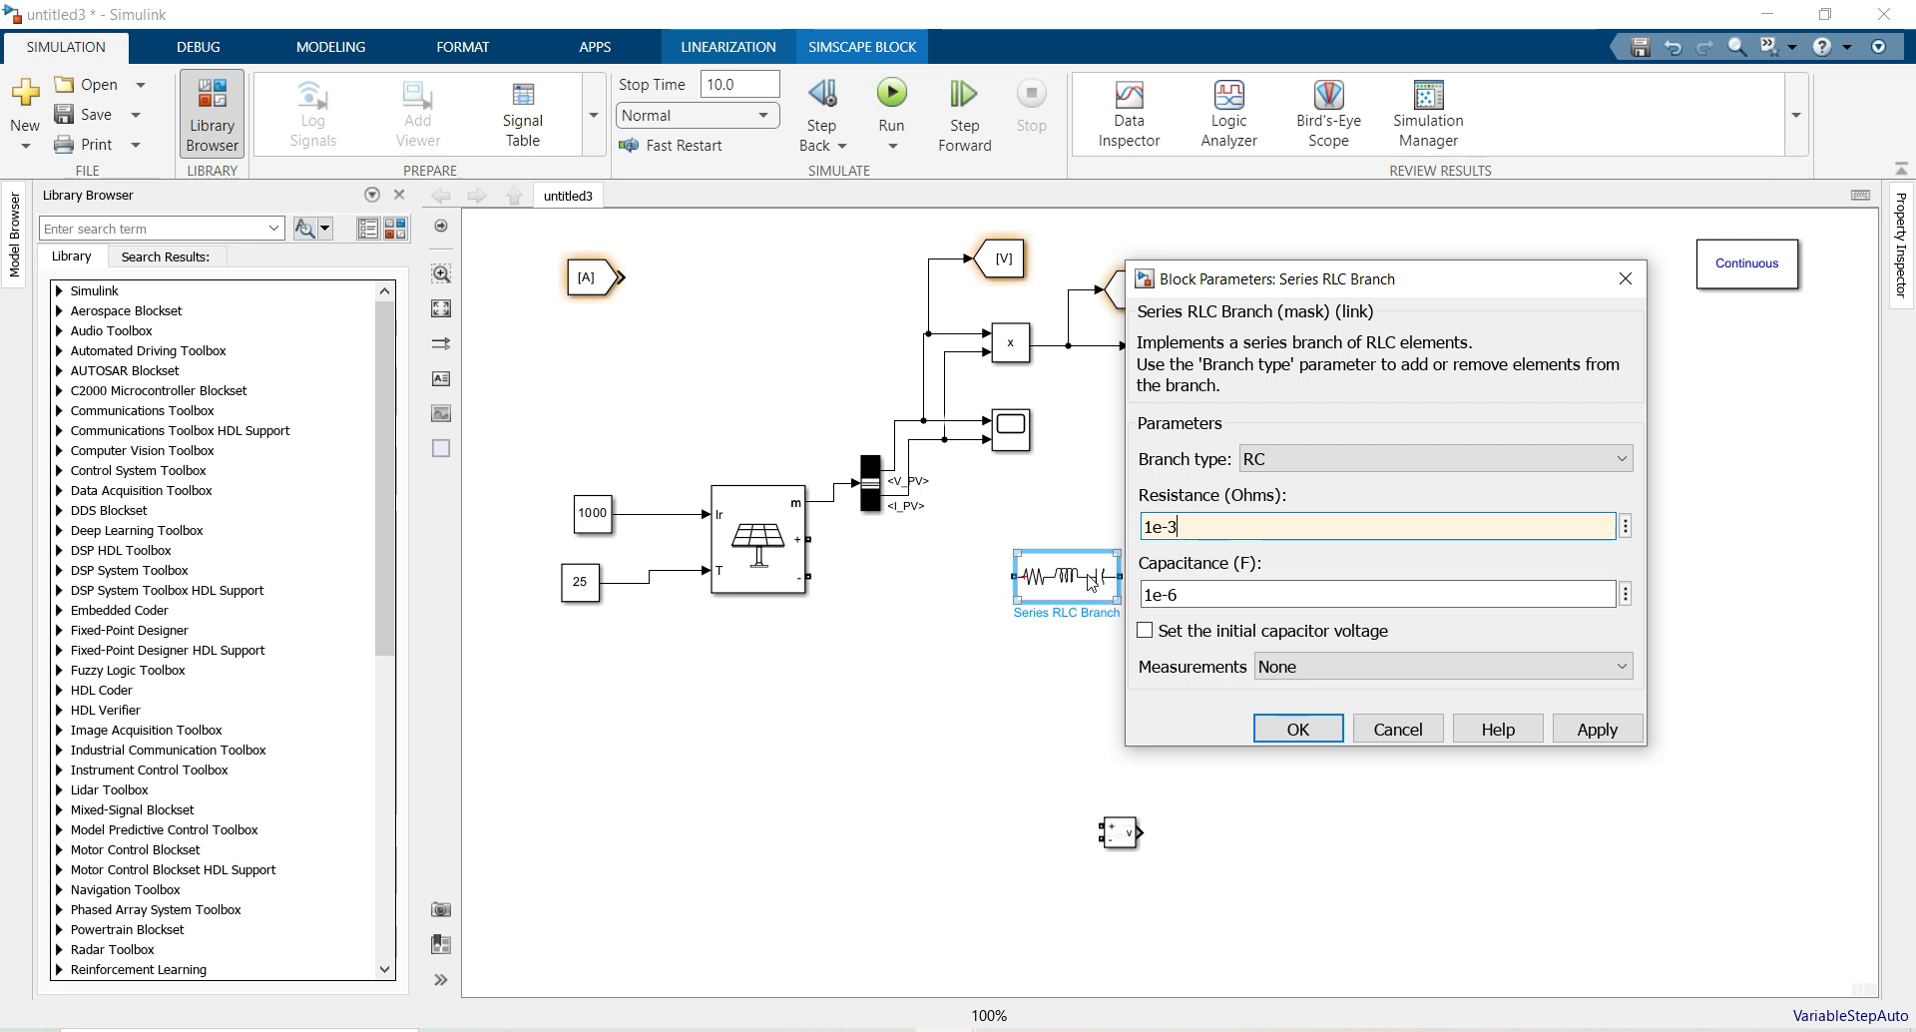
text(270)
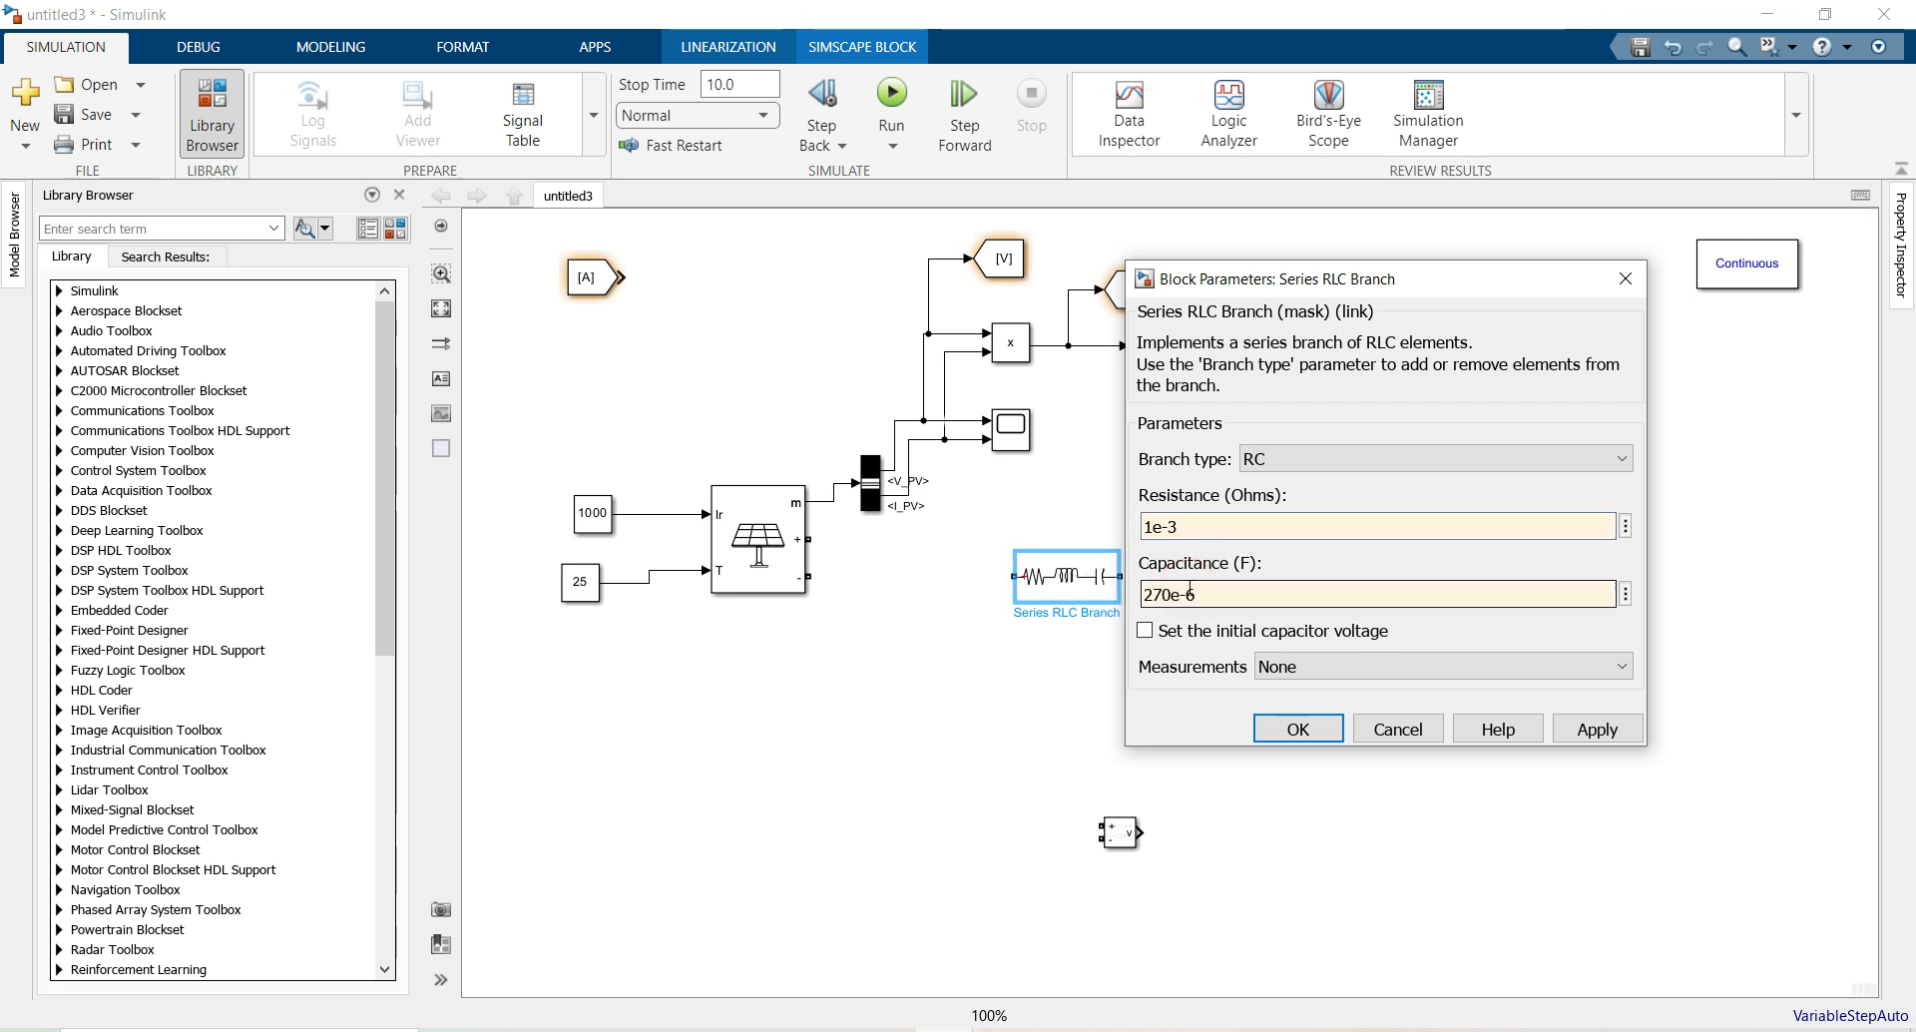
text(e-6)
key(Return)
Rotate the RC branch vertical, wire it across the PV array, and make a rotated copy
key(ctrl+r)
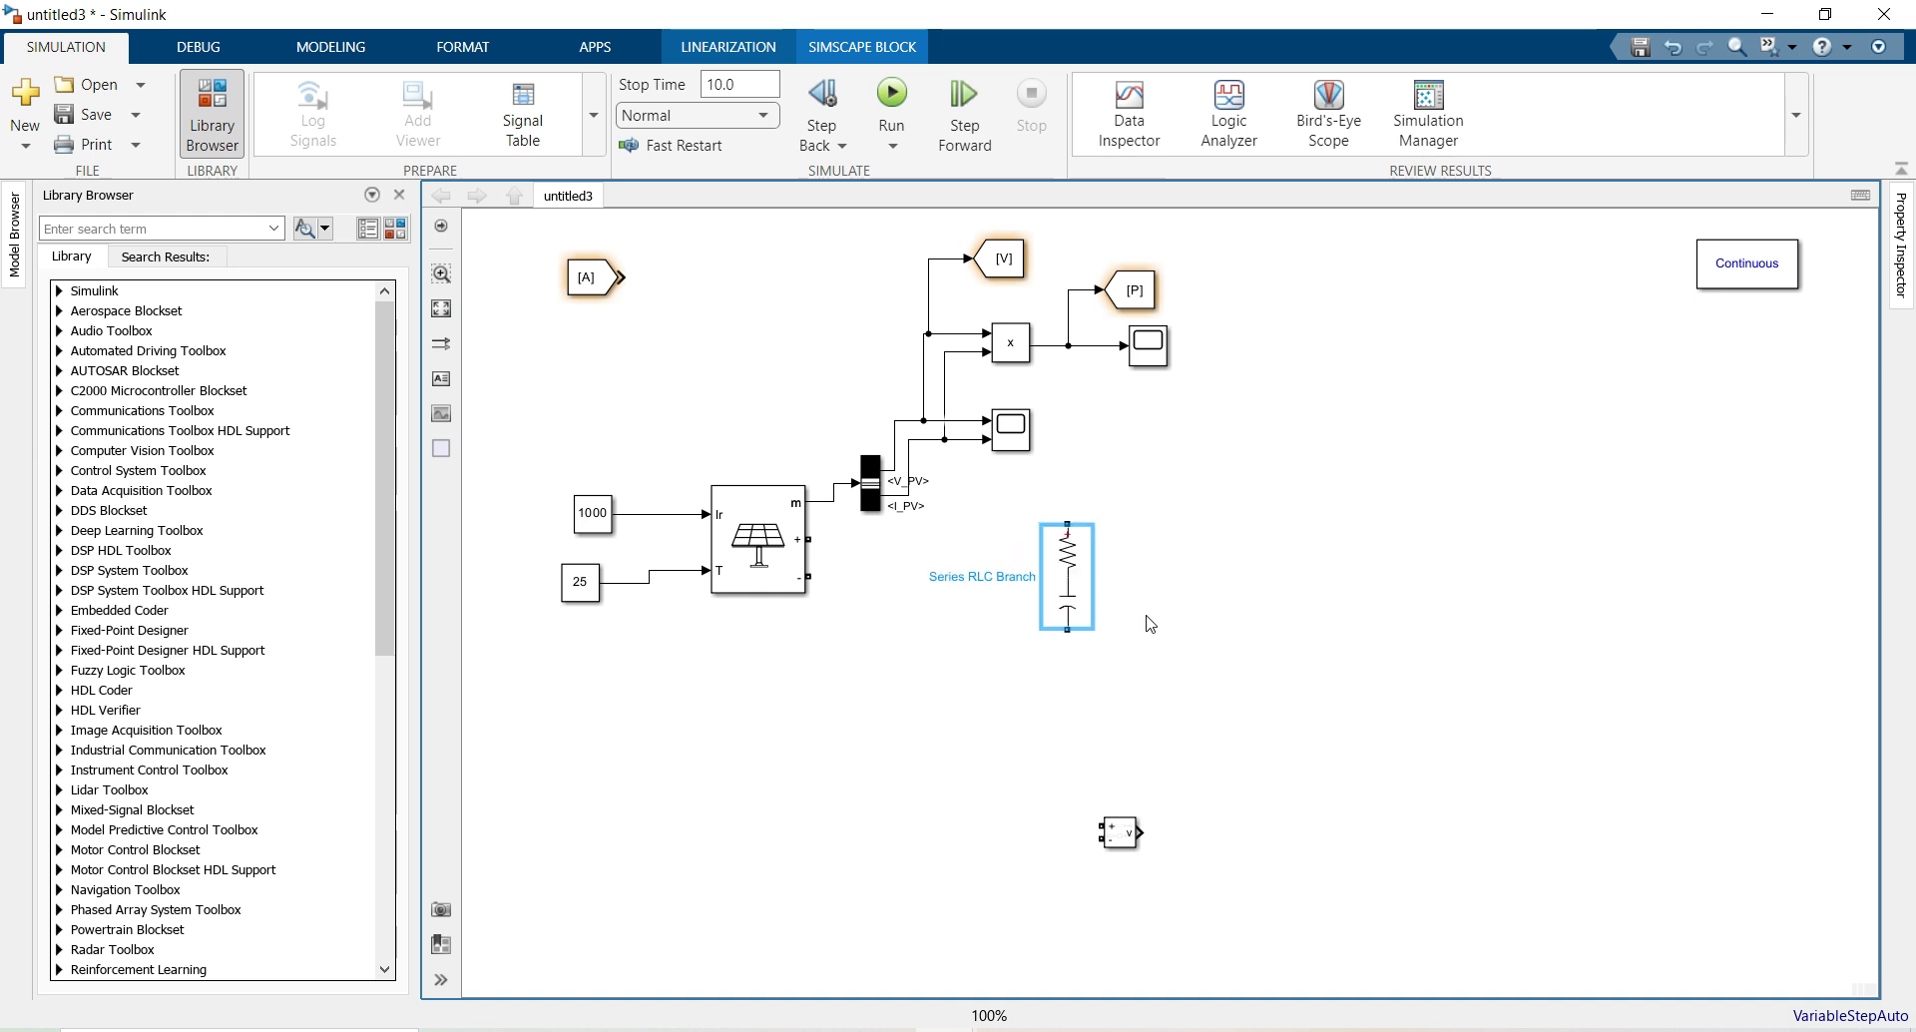
drag(1074, 556, 814, 542)
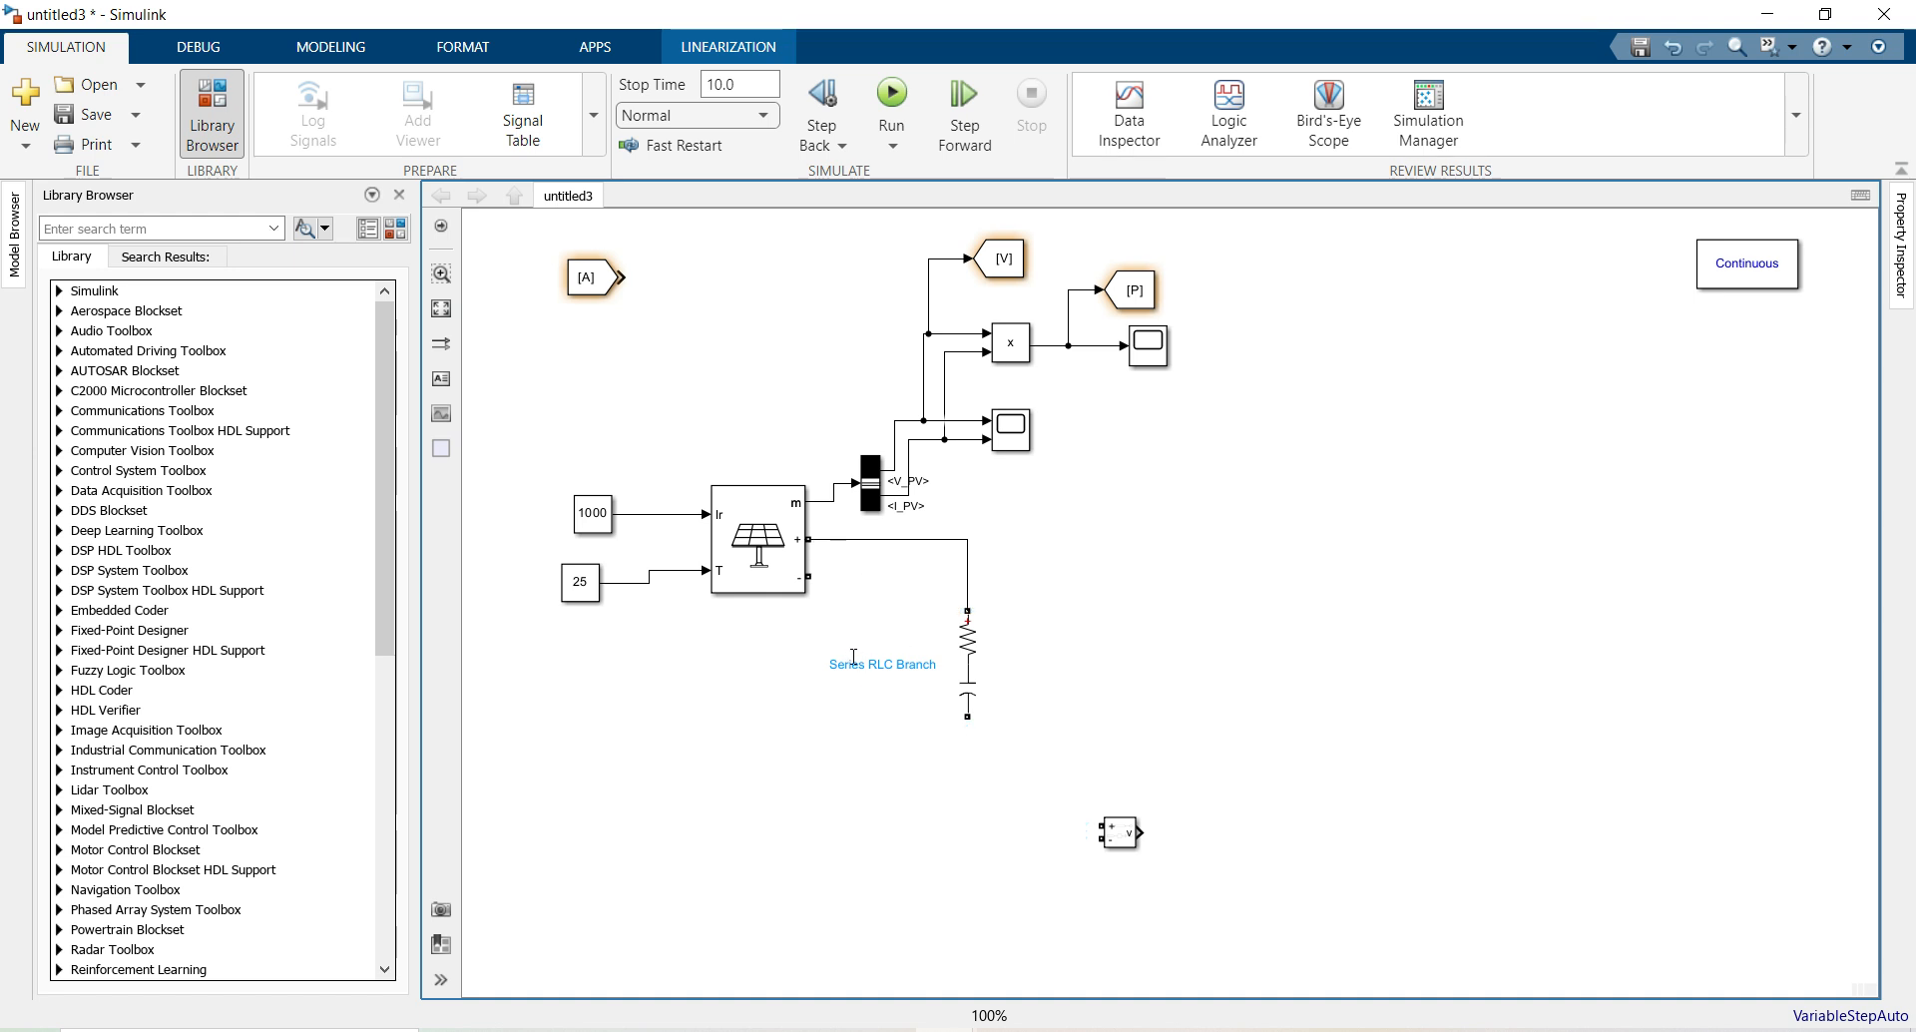
mouse_move(963, 716)
mouse_down()
mouse_move(825, 634)
mouse_move(809, 576)
mouse_up()
click(1094, 601)
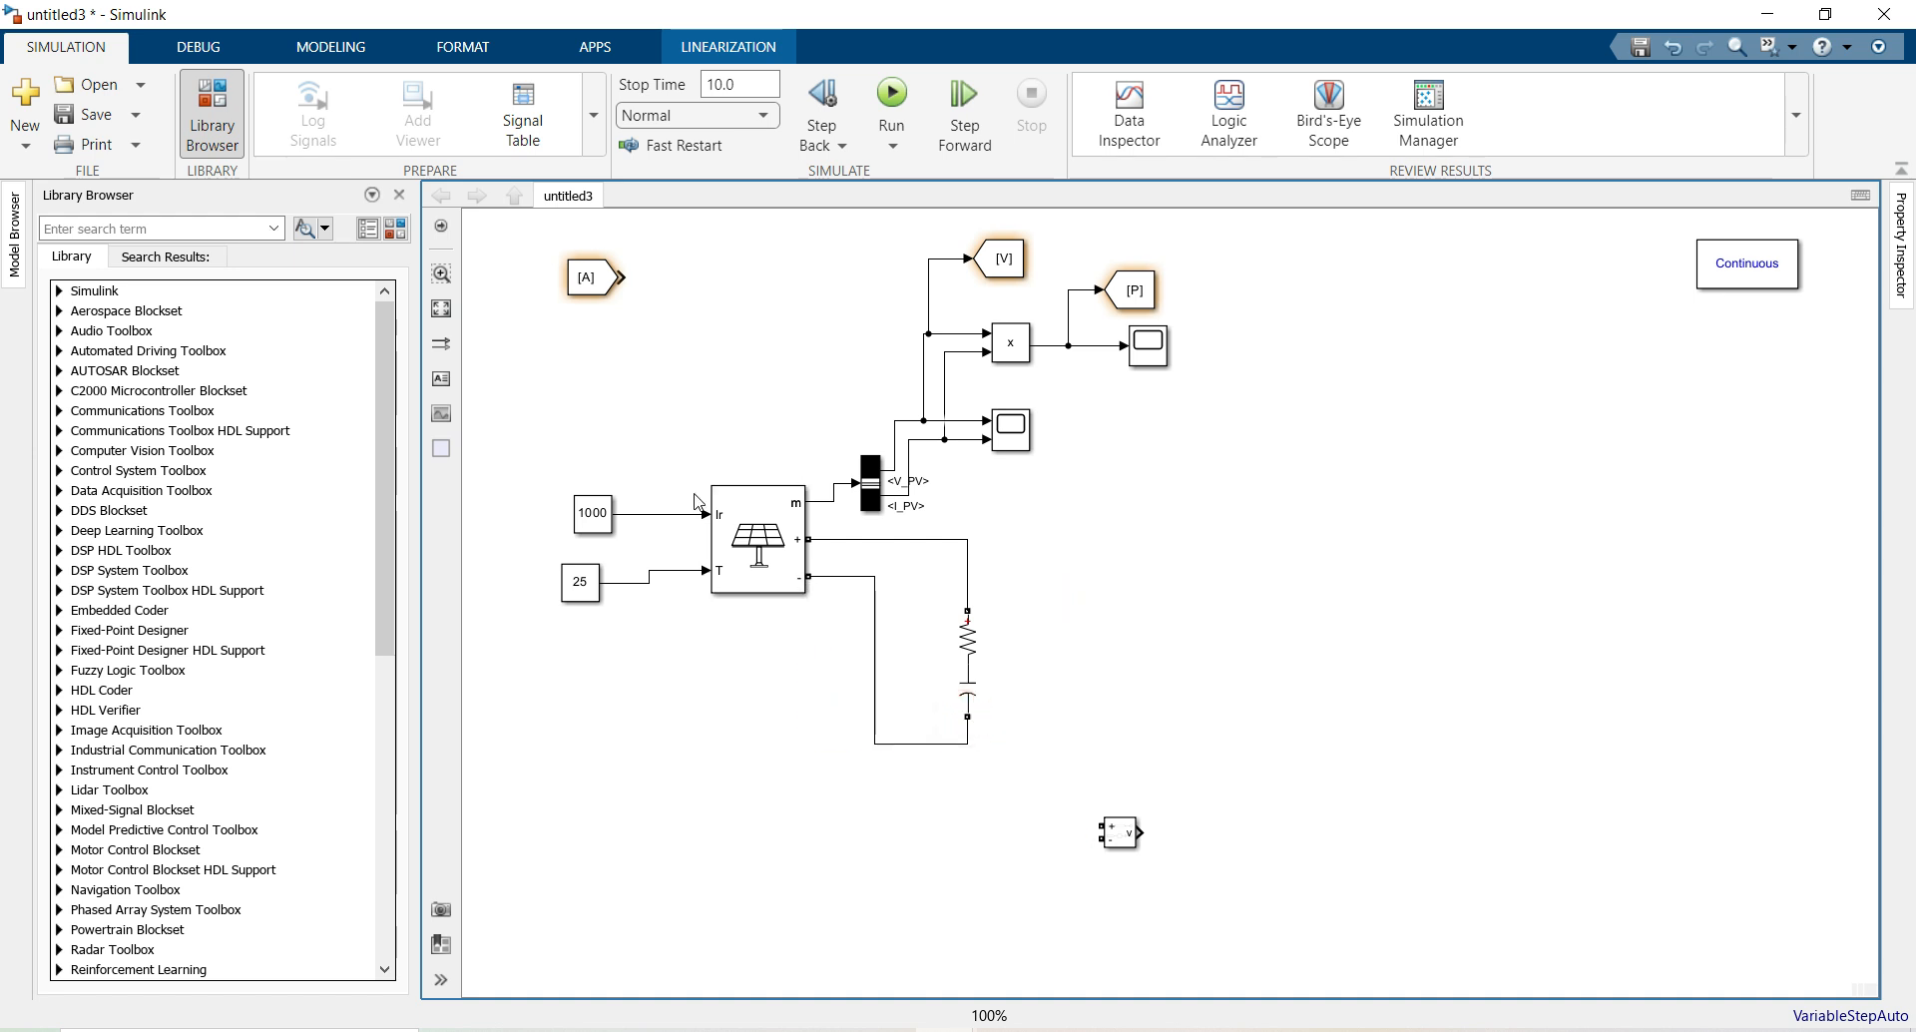
drag(969, 646, 1095, 536)
key(ctrl+r)
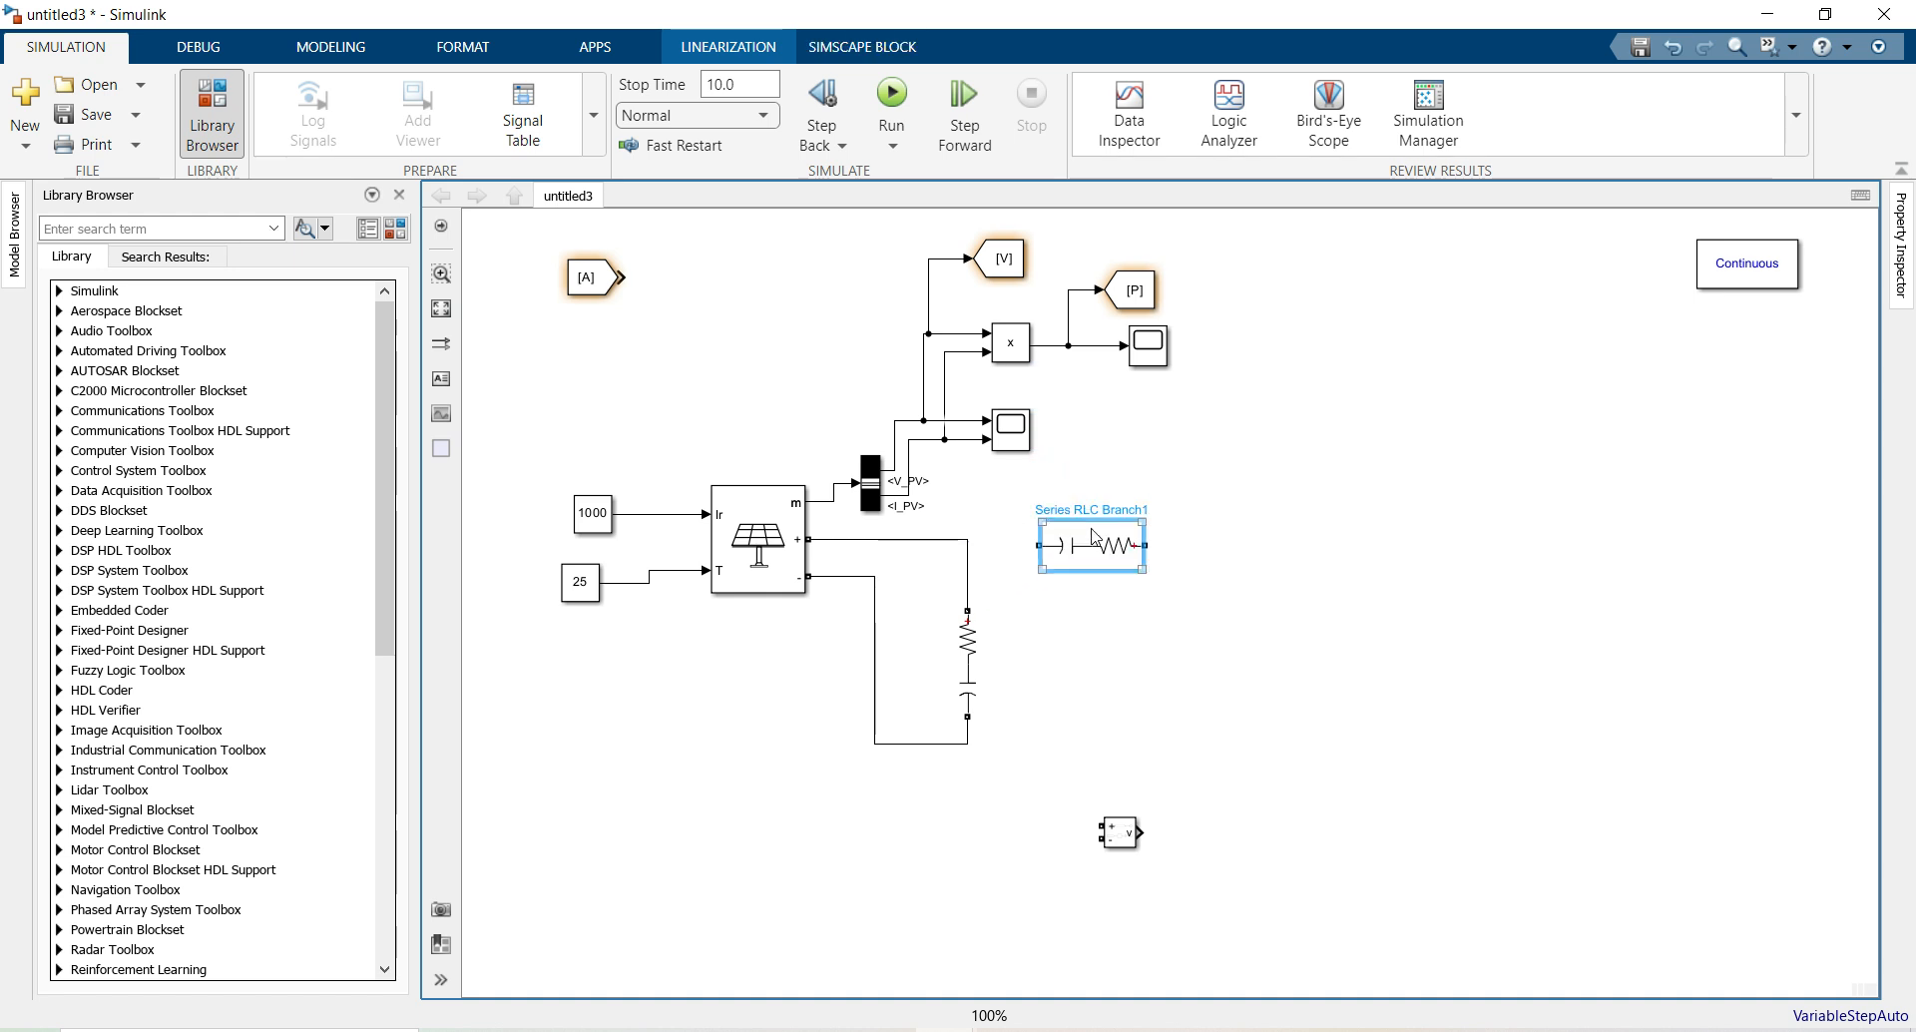
Turn the copied branch into an RL branch with 560e-6 H and wire it to the PV positive-line junction
key(ctrl+r)
key(ctrl+r)
click(1083, 596)
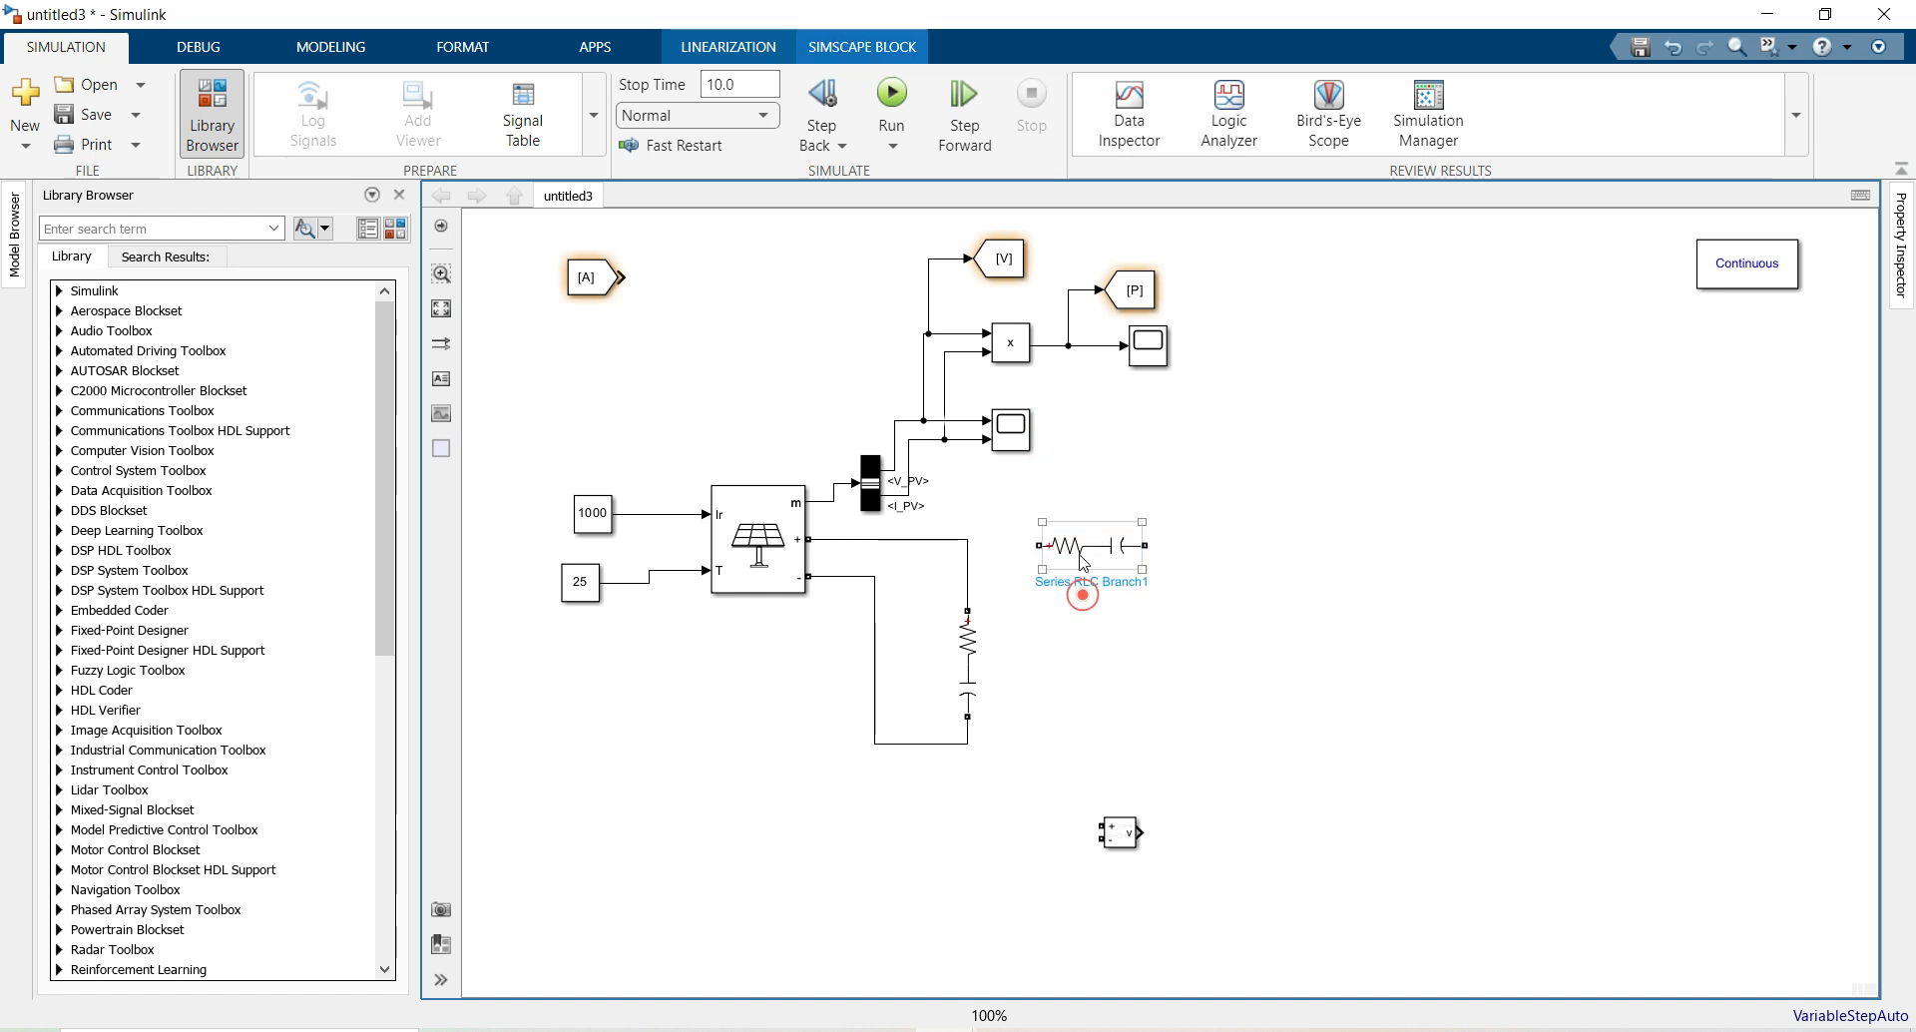
double_click(1082, 561)
click(1312, 480)
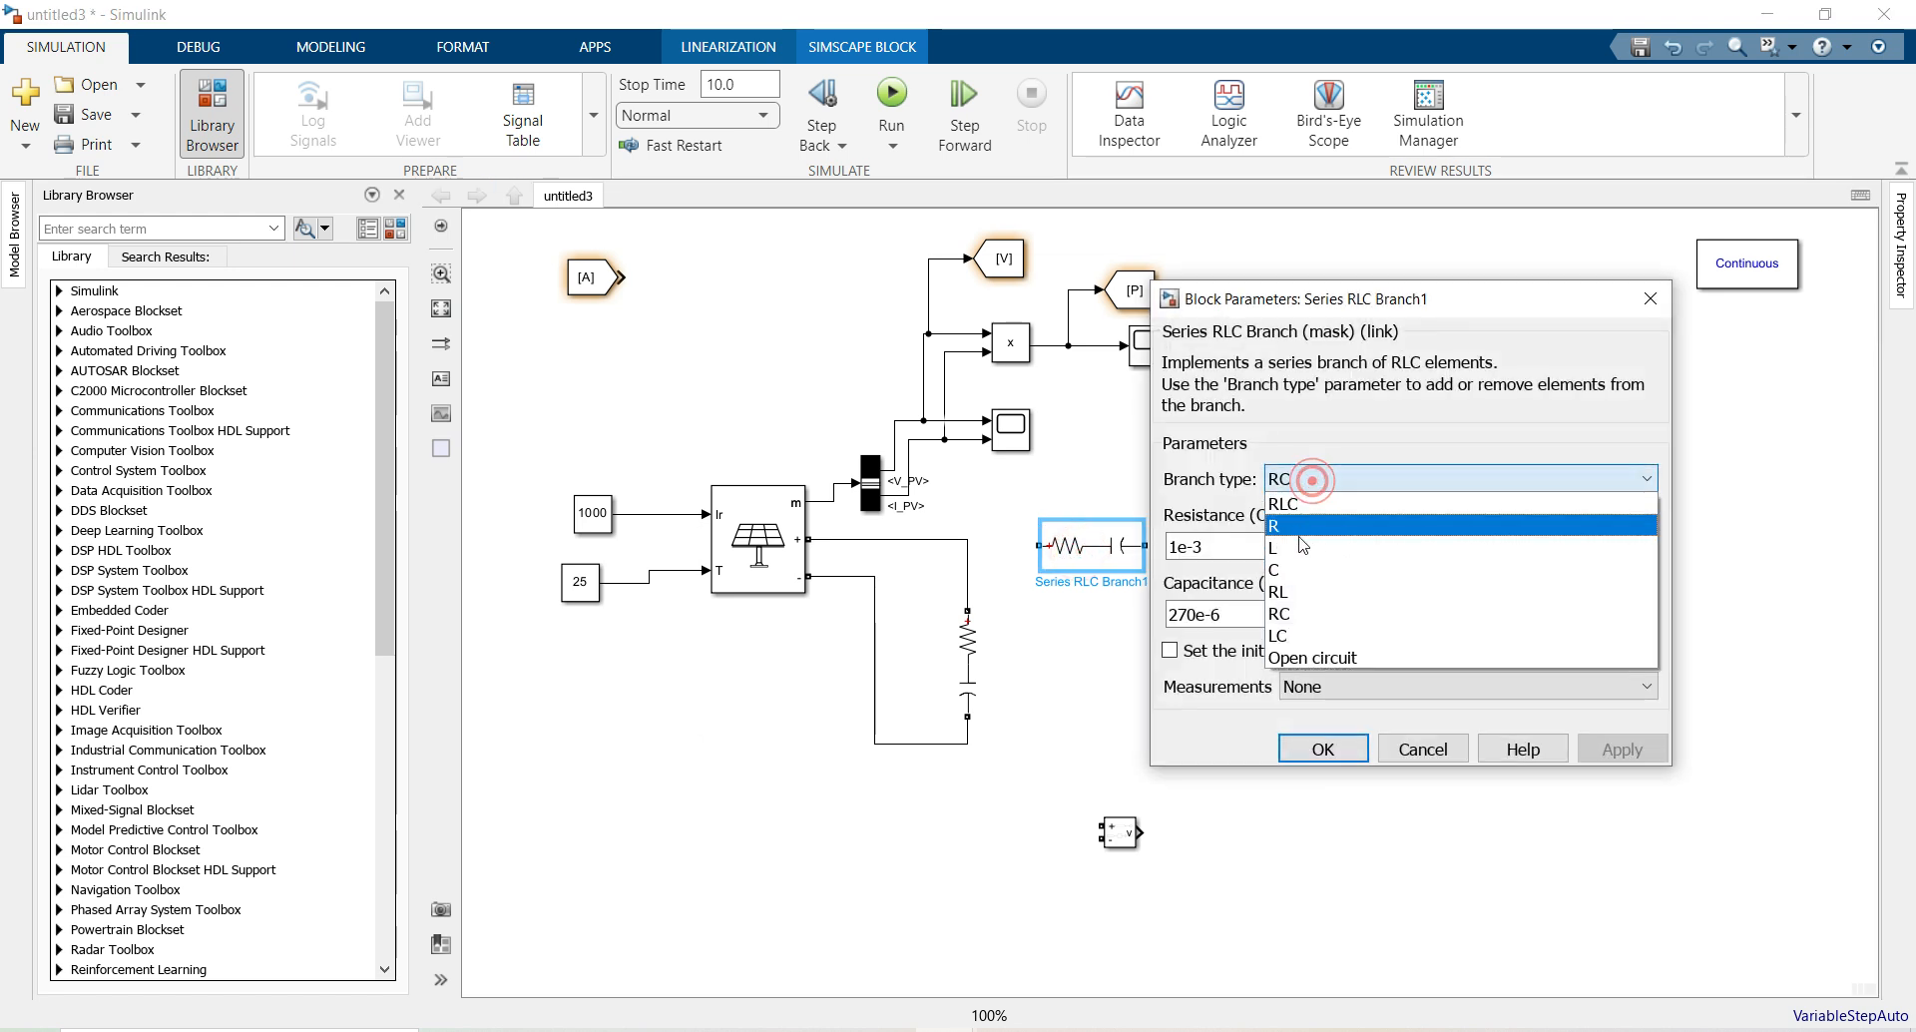
click(1283, 591)
double_click(1232, 609)
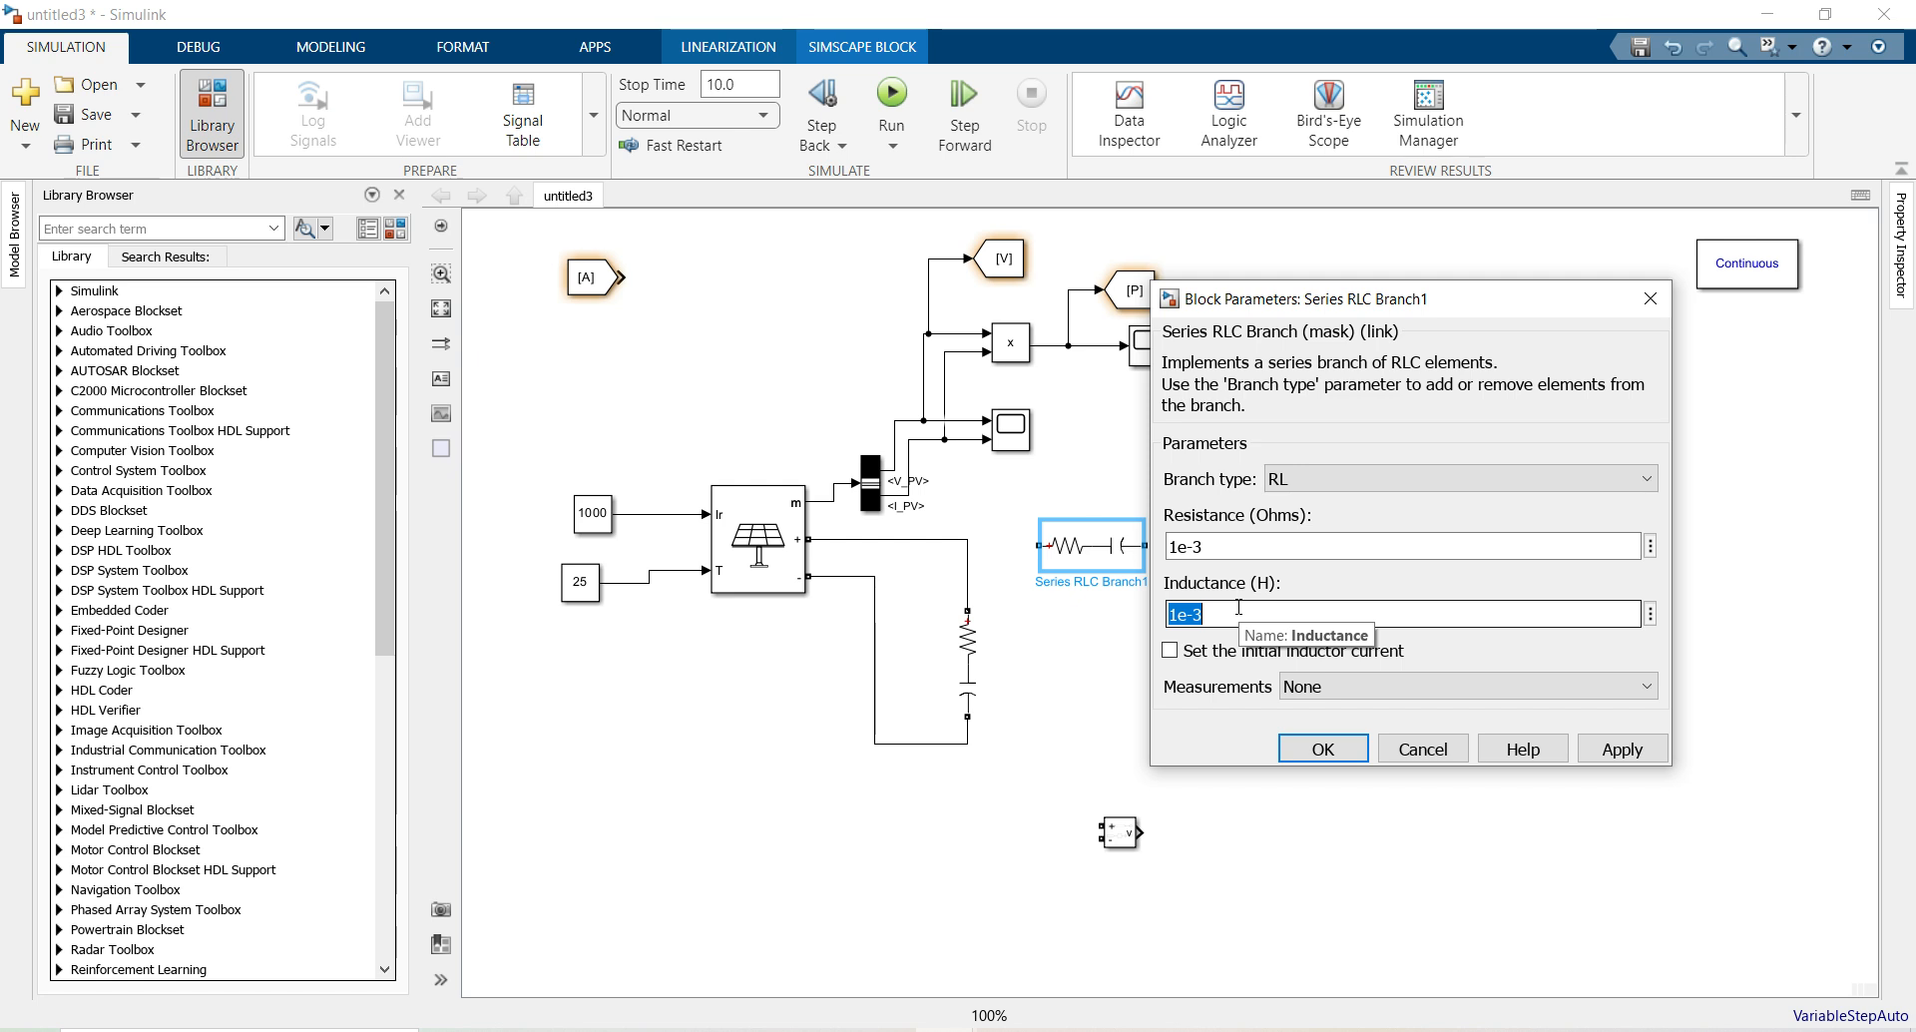
text(560)
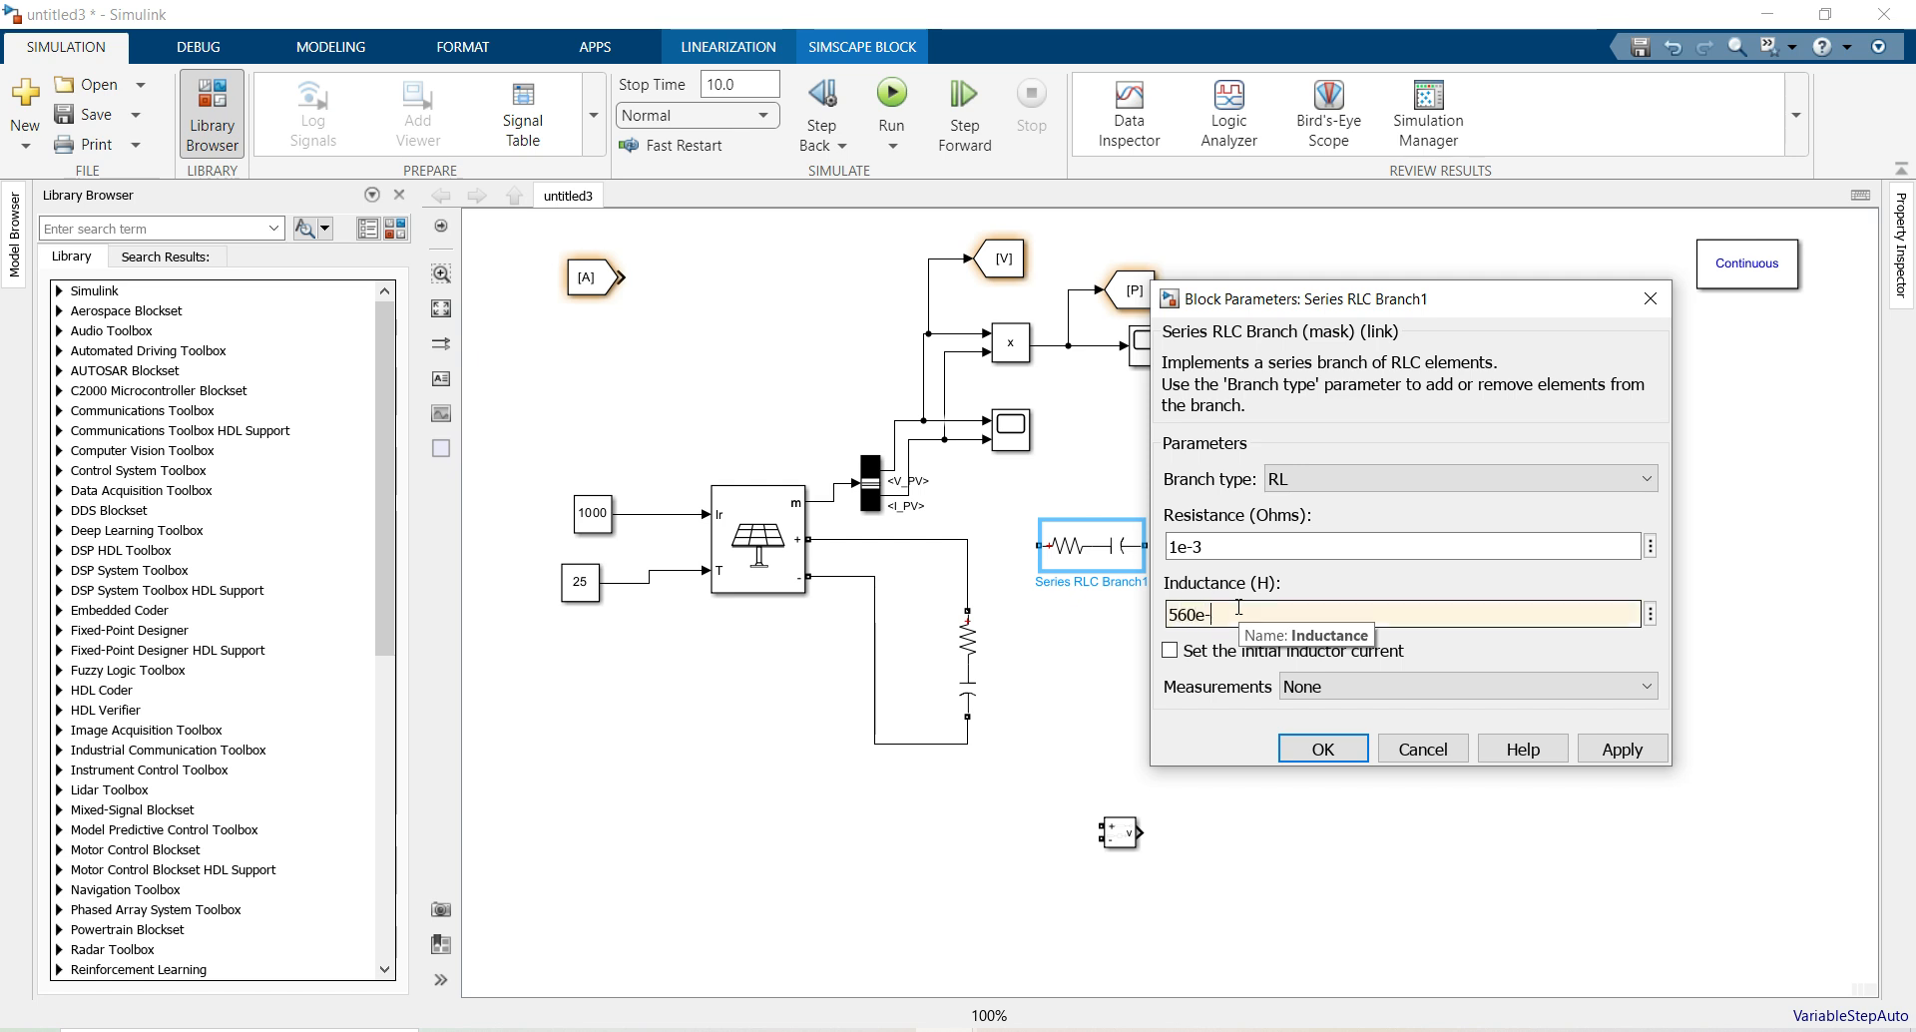
key(Return)
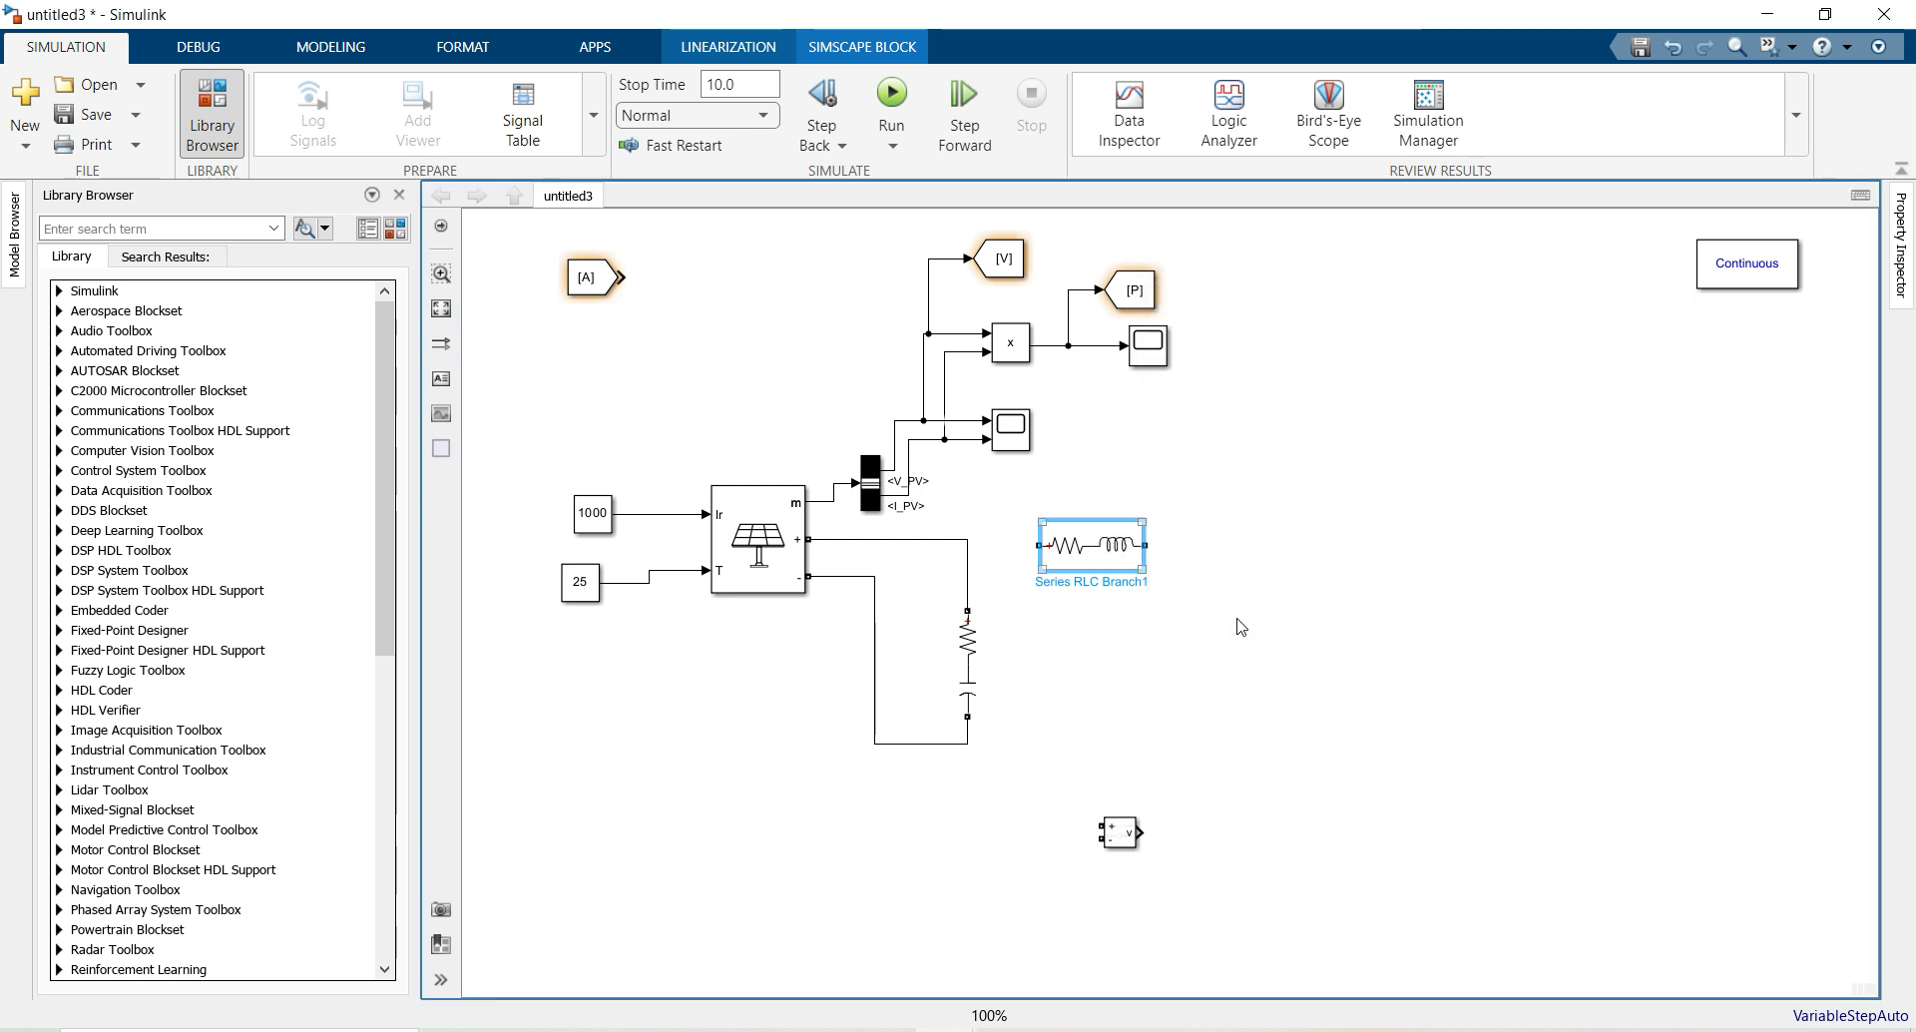
drag(1032, 544, 964, 539)
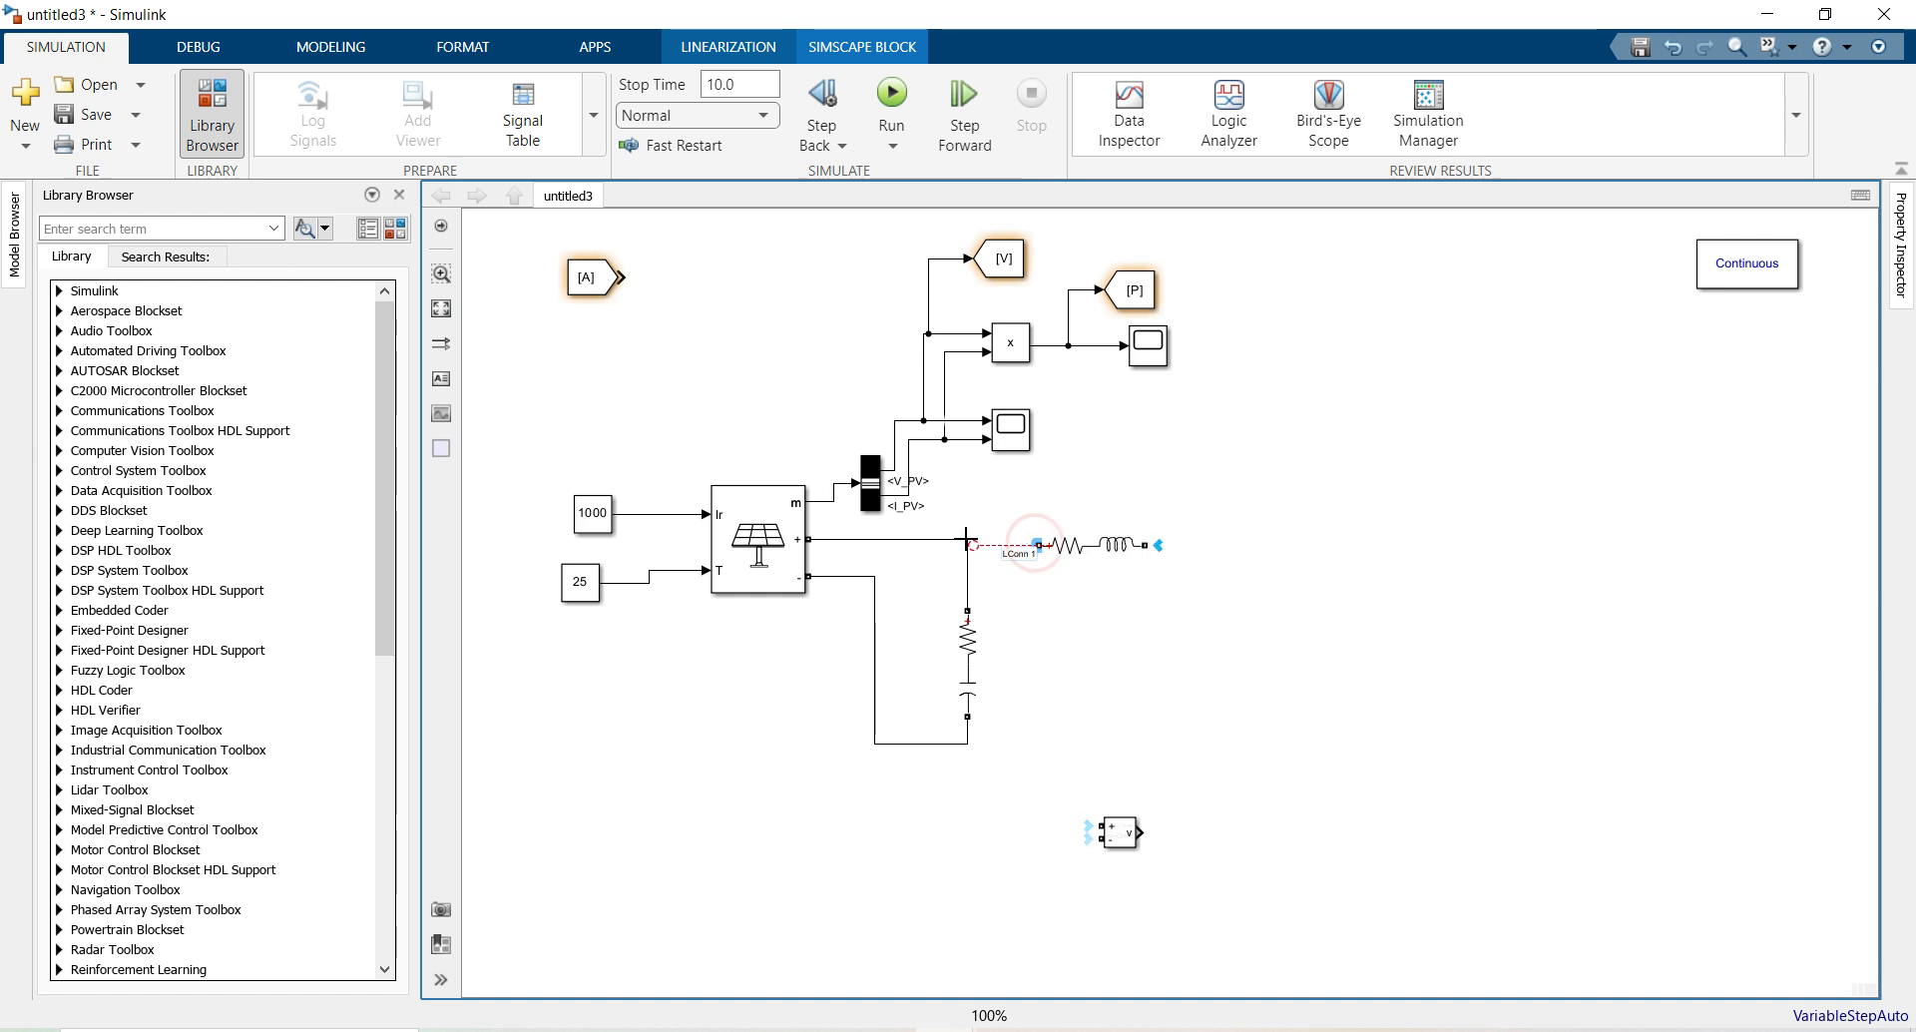
Add a Boost Converter block from Simscape > Electrical > Specialized Power Systems > Power Electronics
click(394, 229)
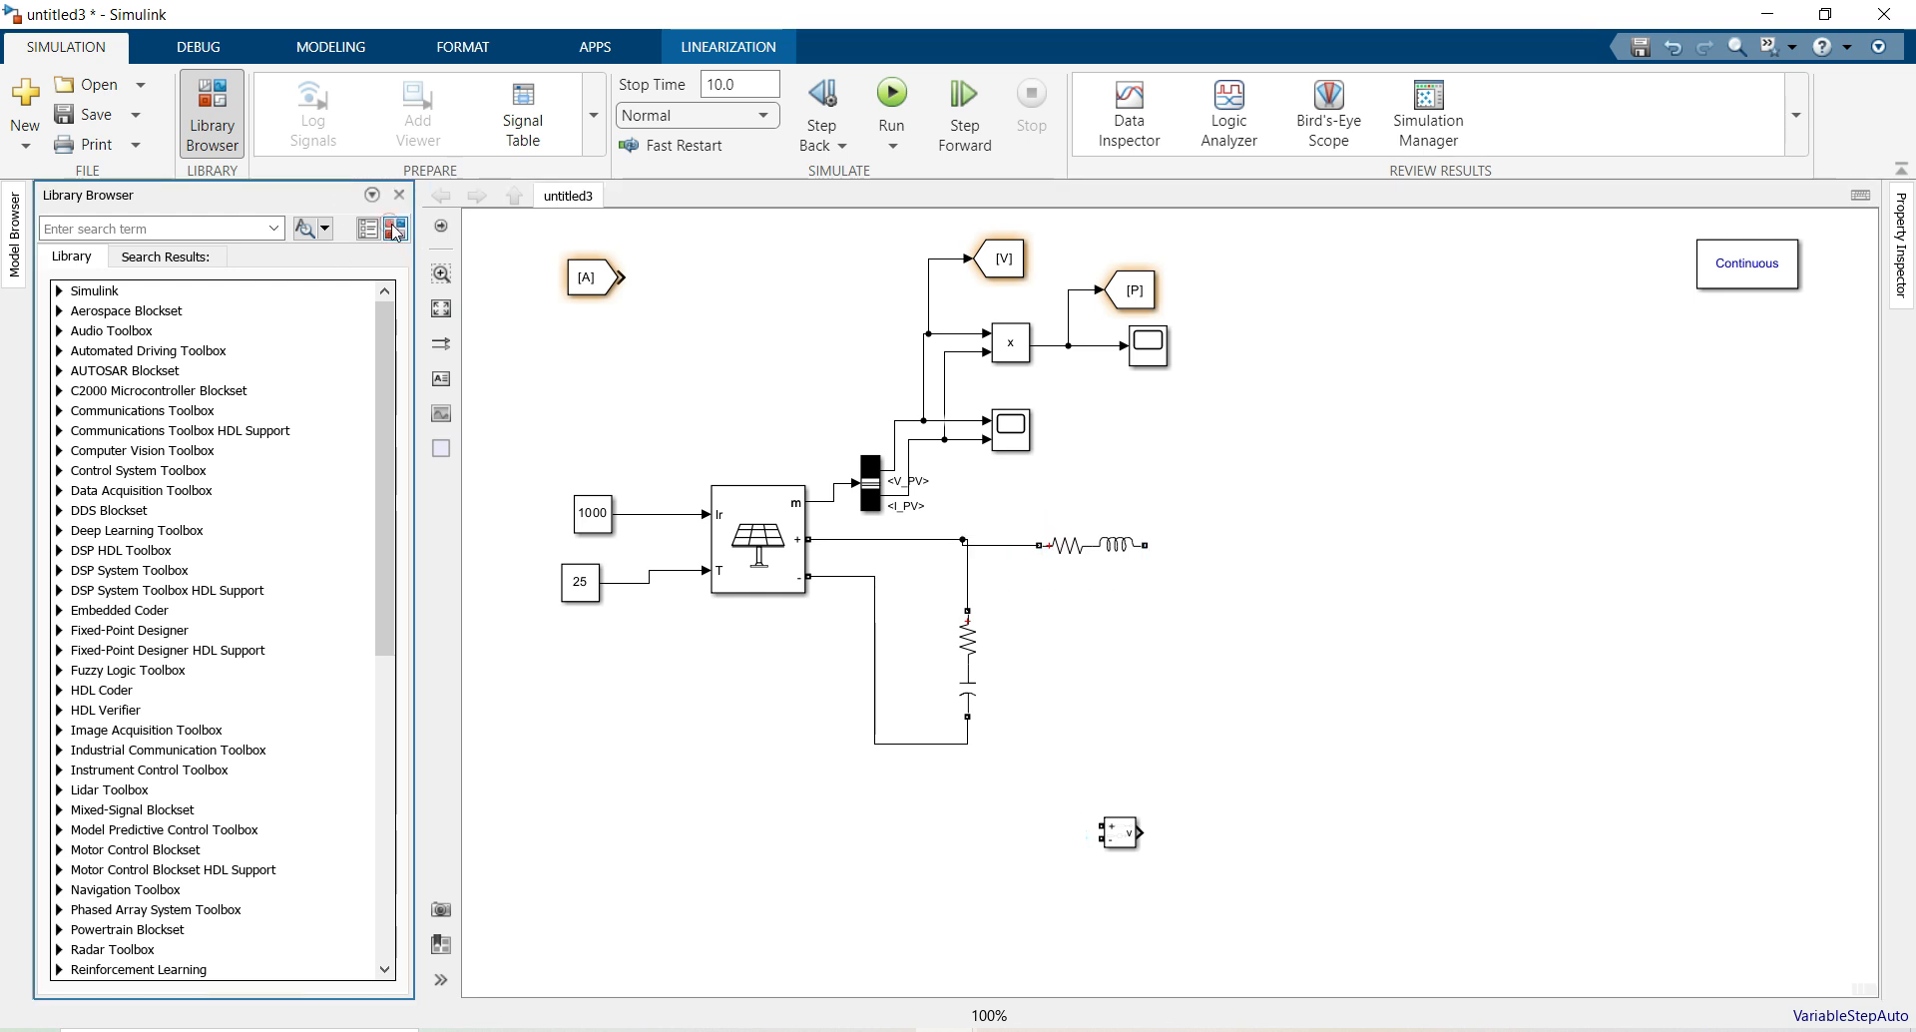
scroll(157, 603, down, 4)
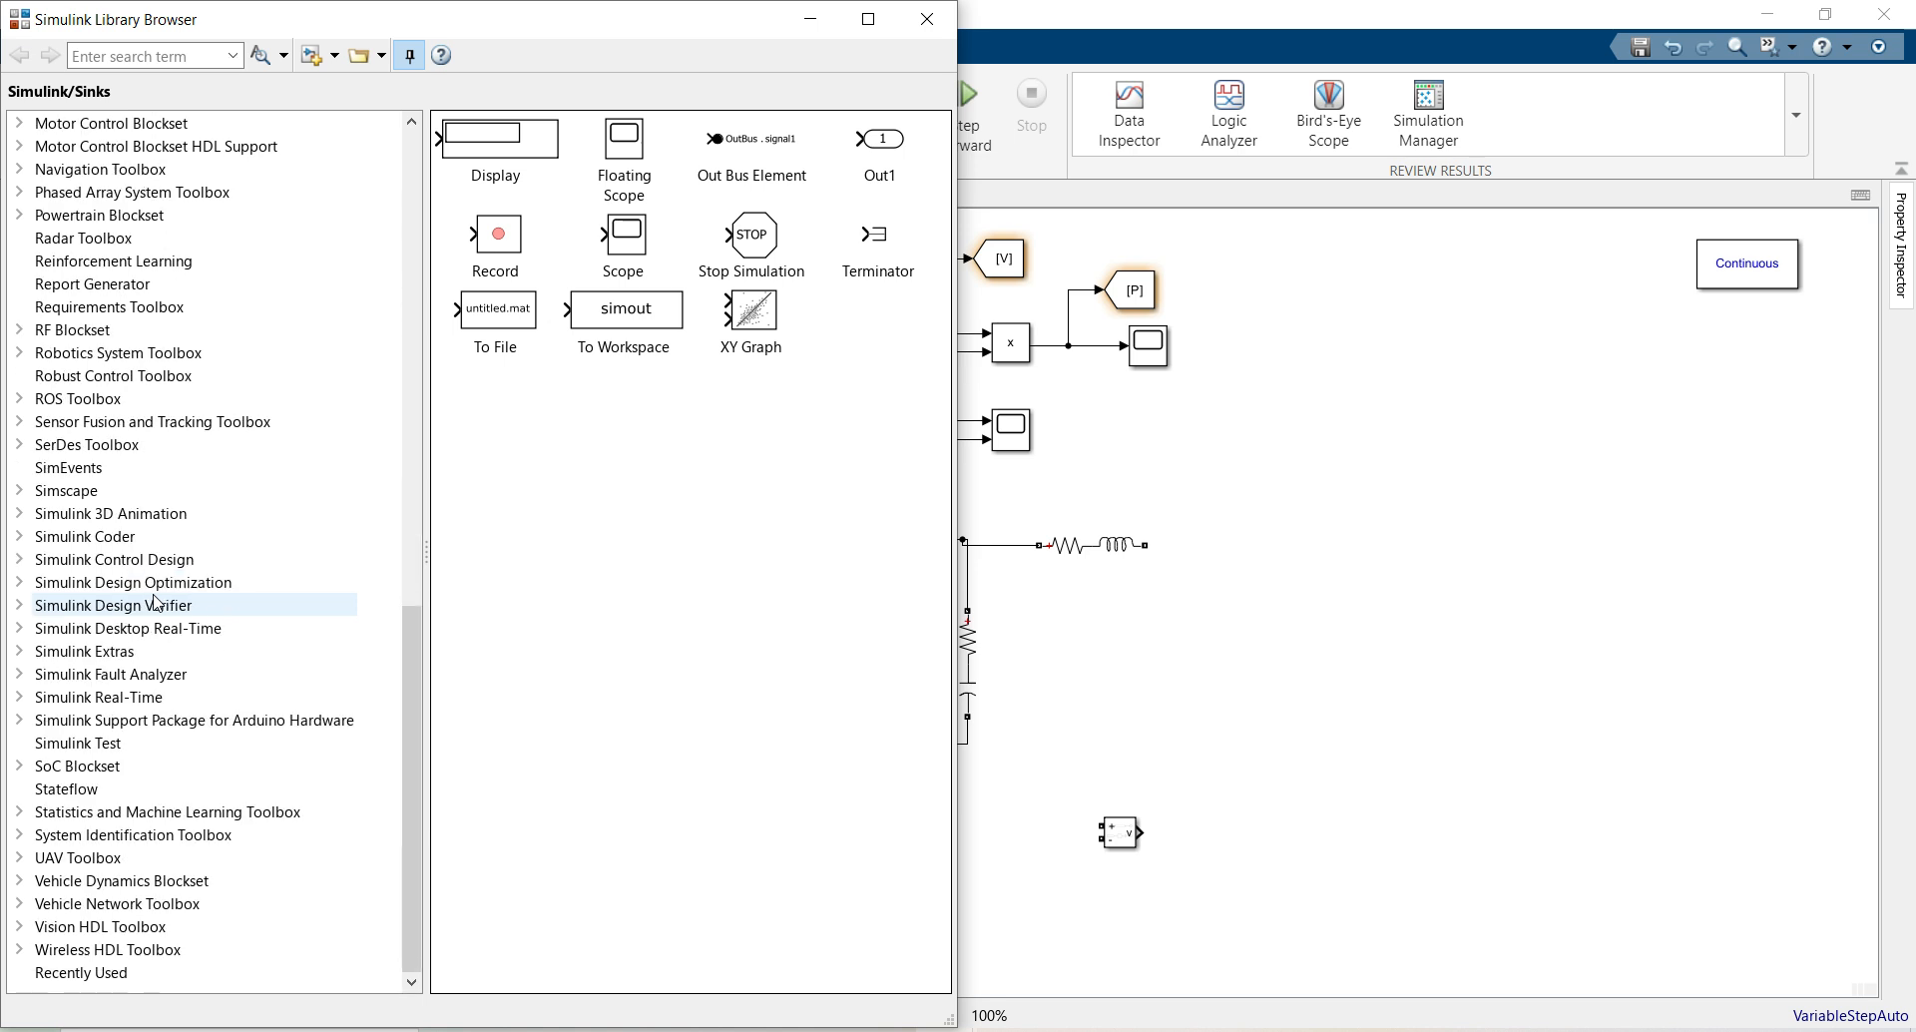
scroll(156, 603, up, 15)
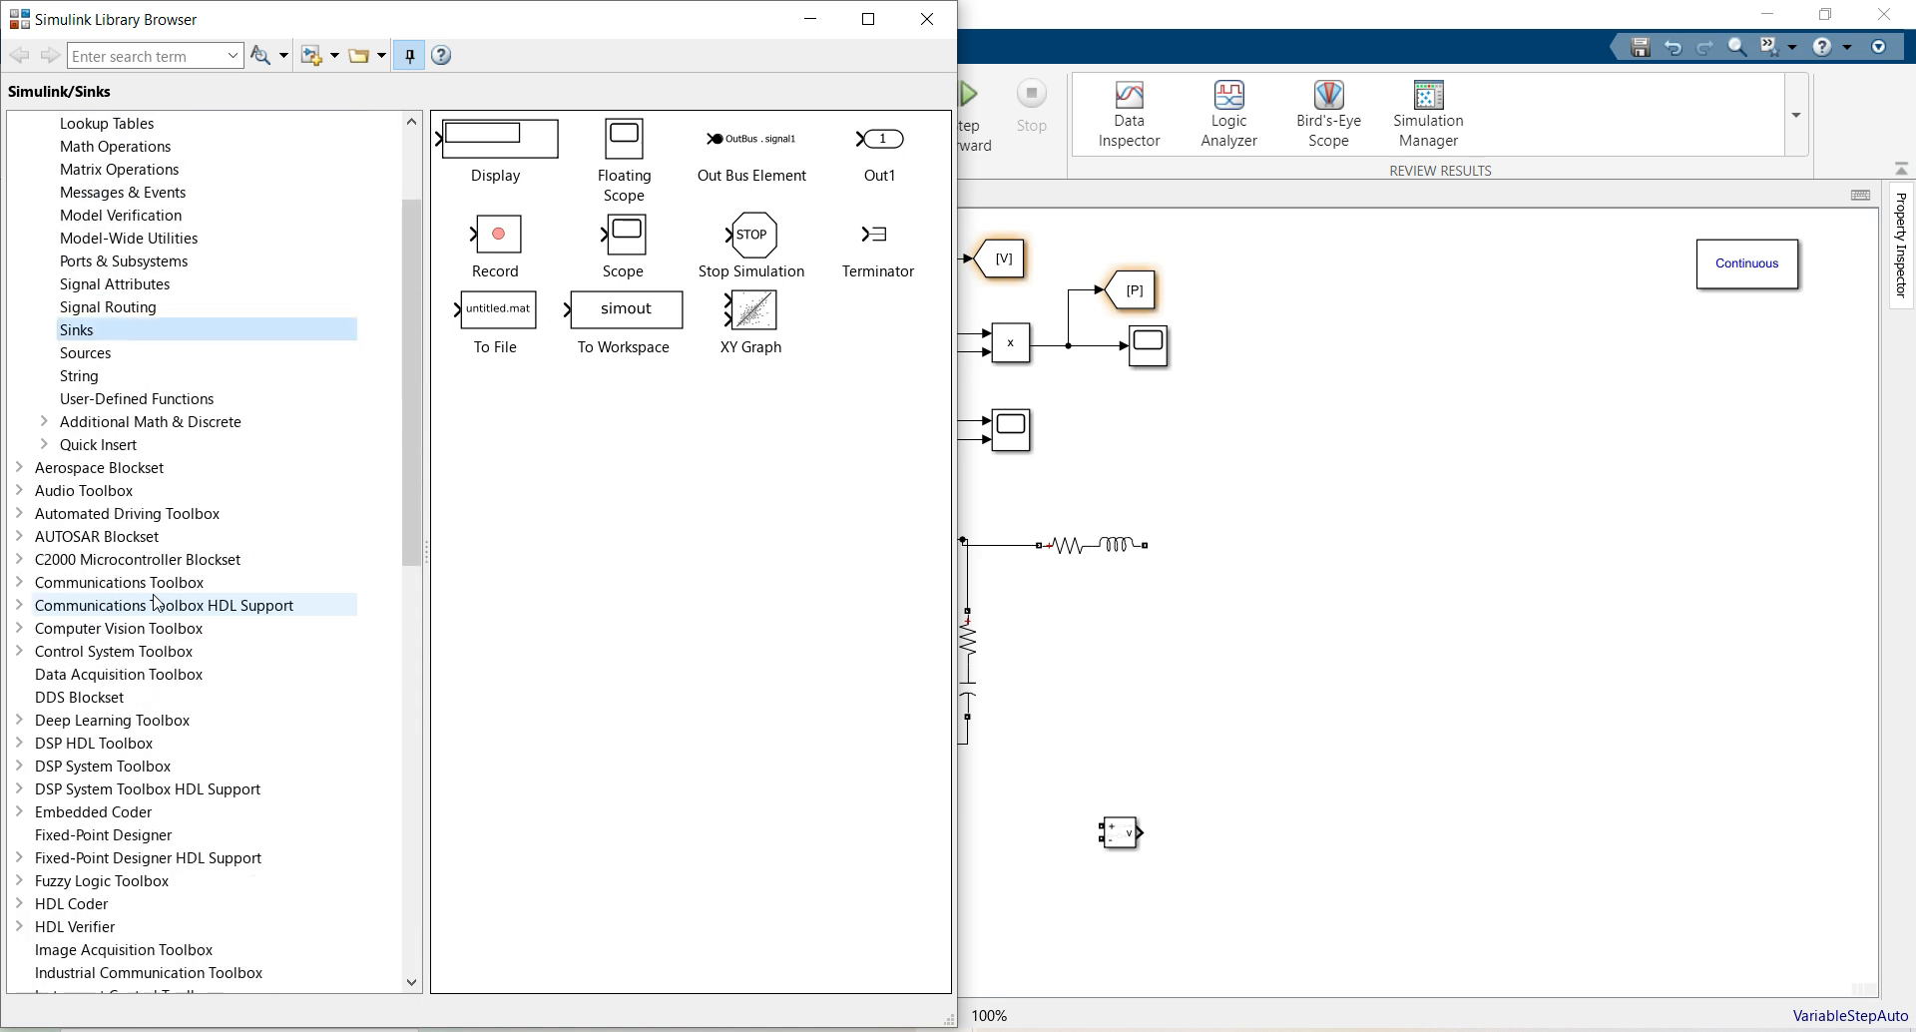
scroll(105, 467, down, 15)
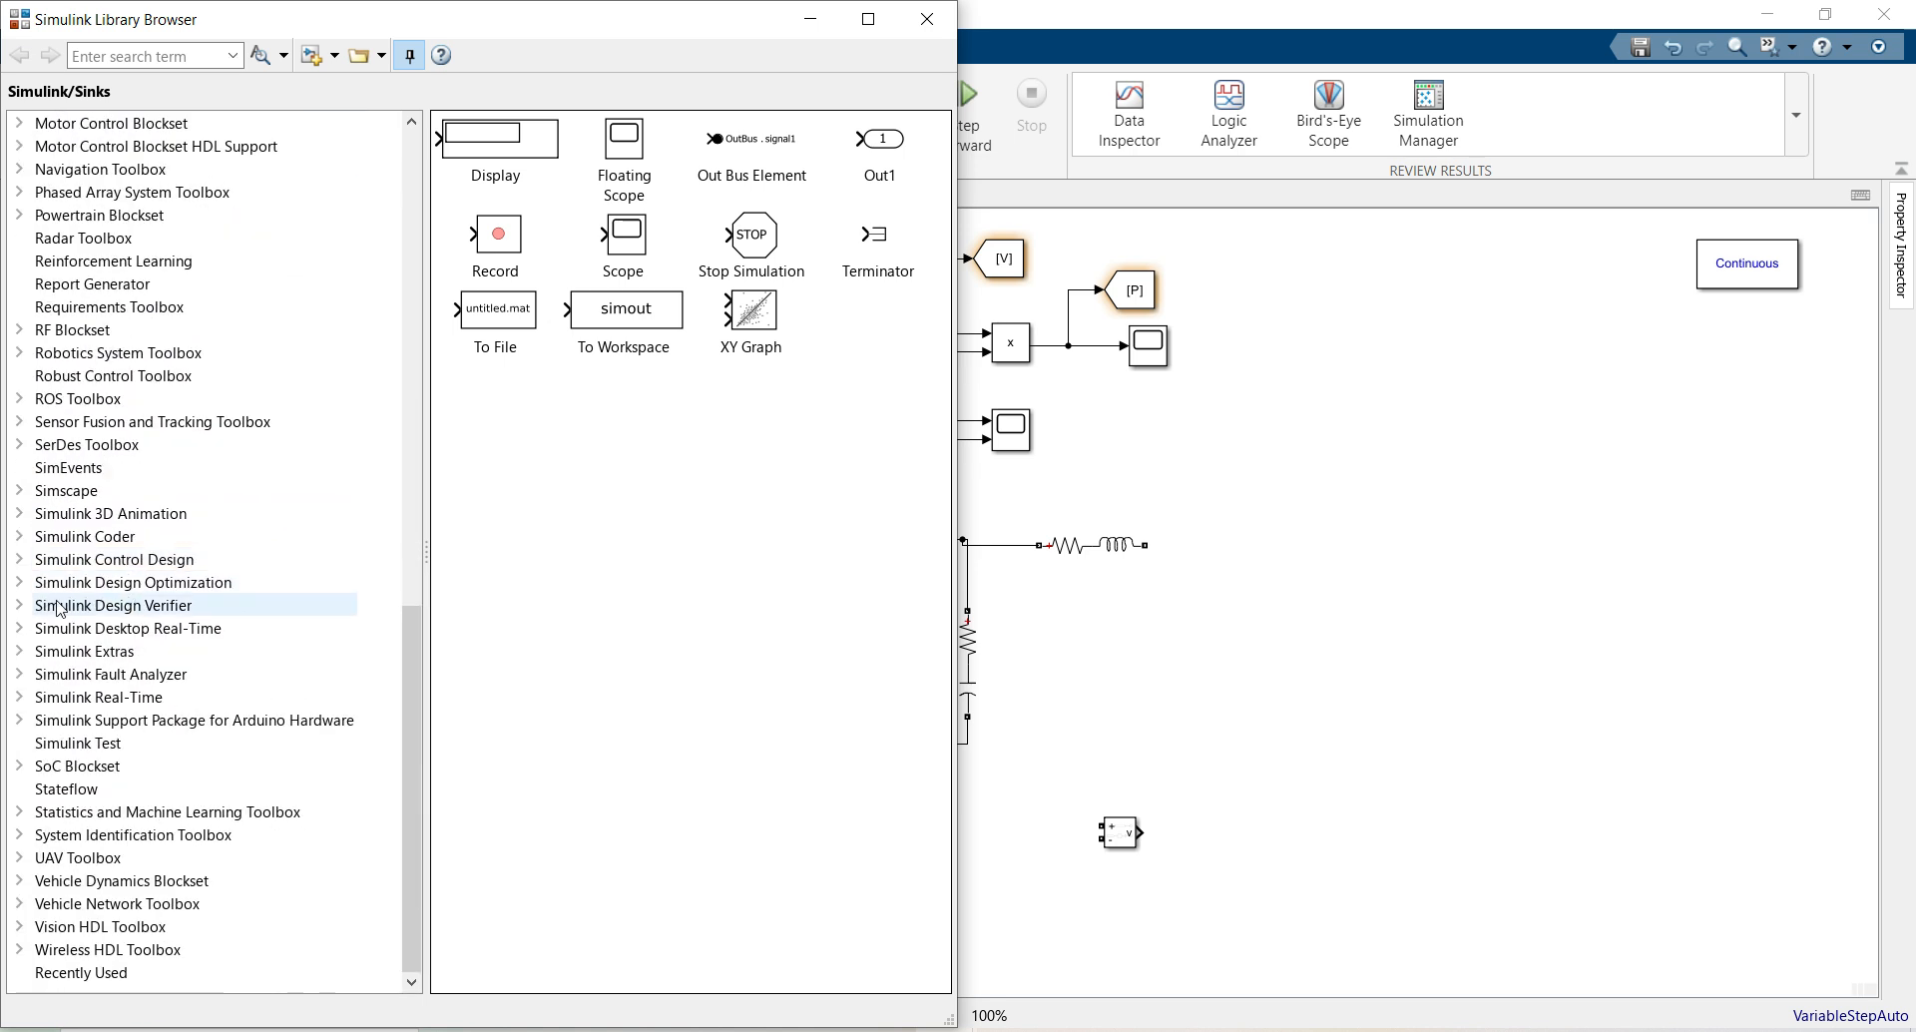
click(19, 491)
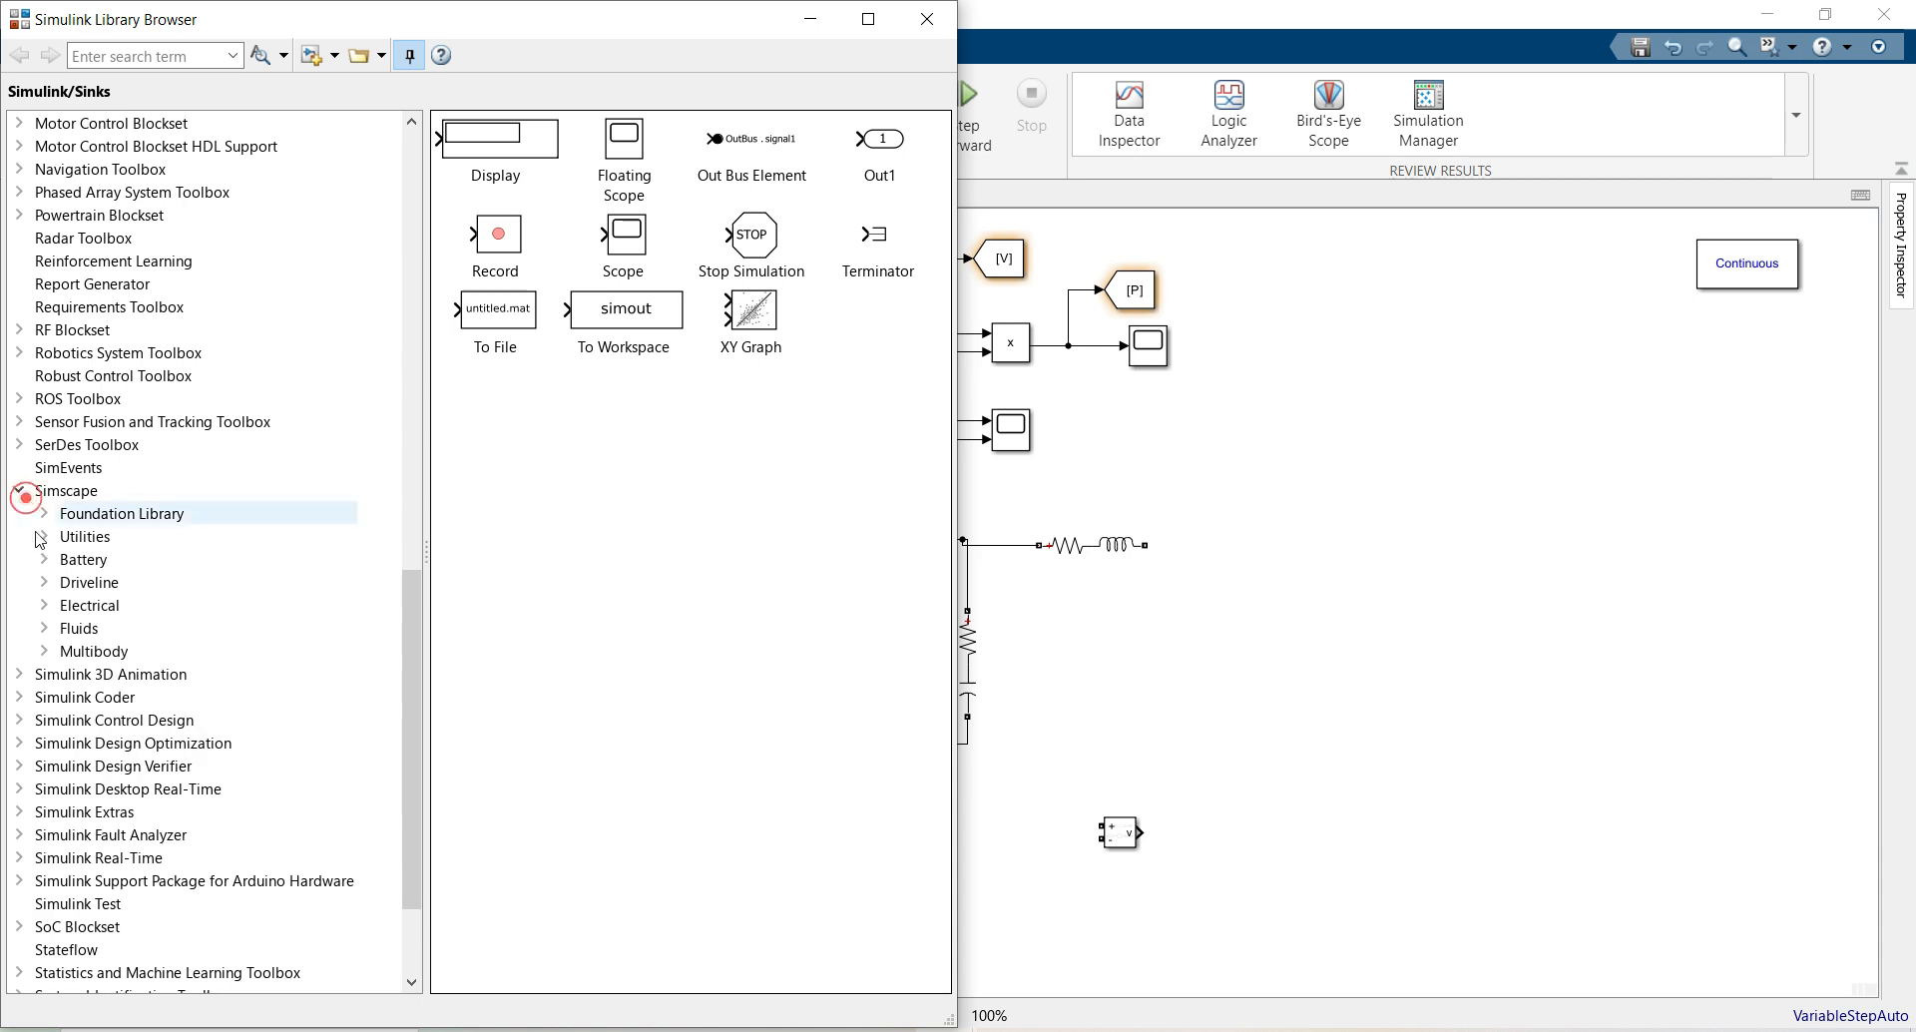
click(43, 605)
scroll(40, 608, down, 1)
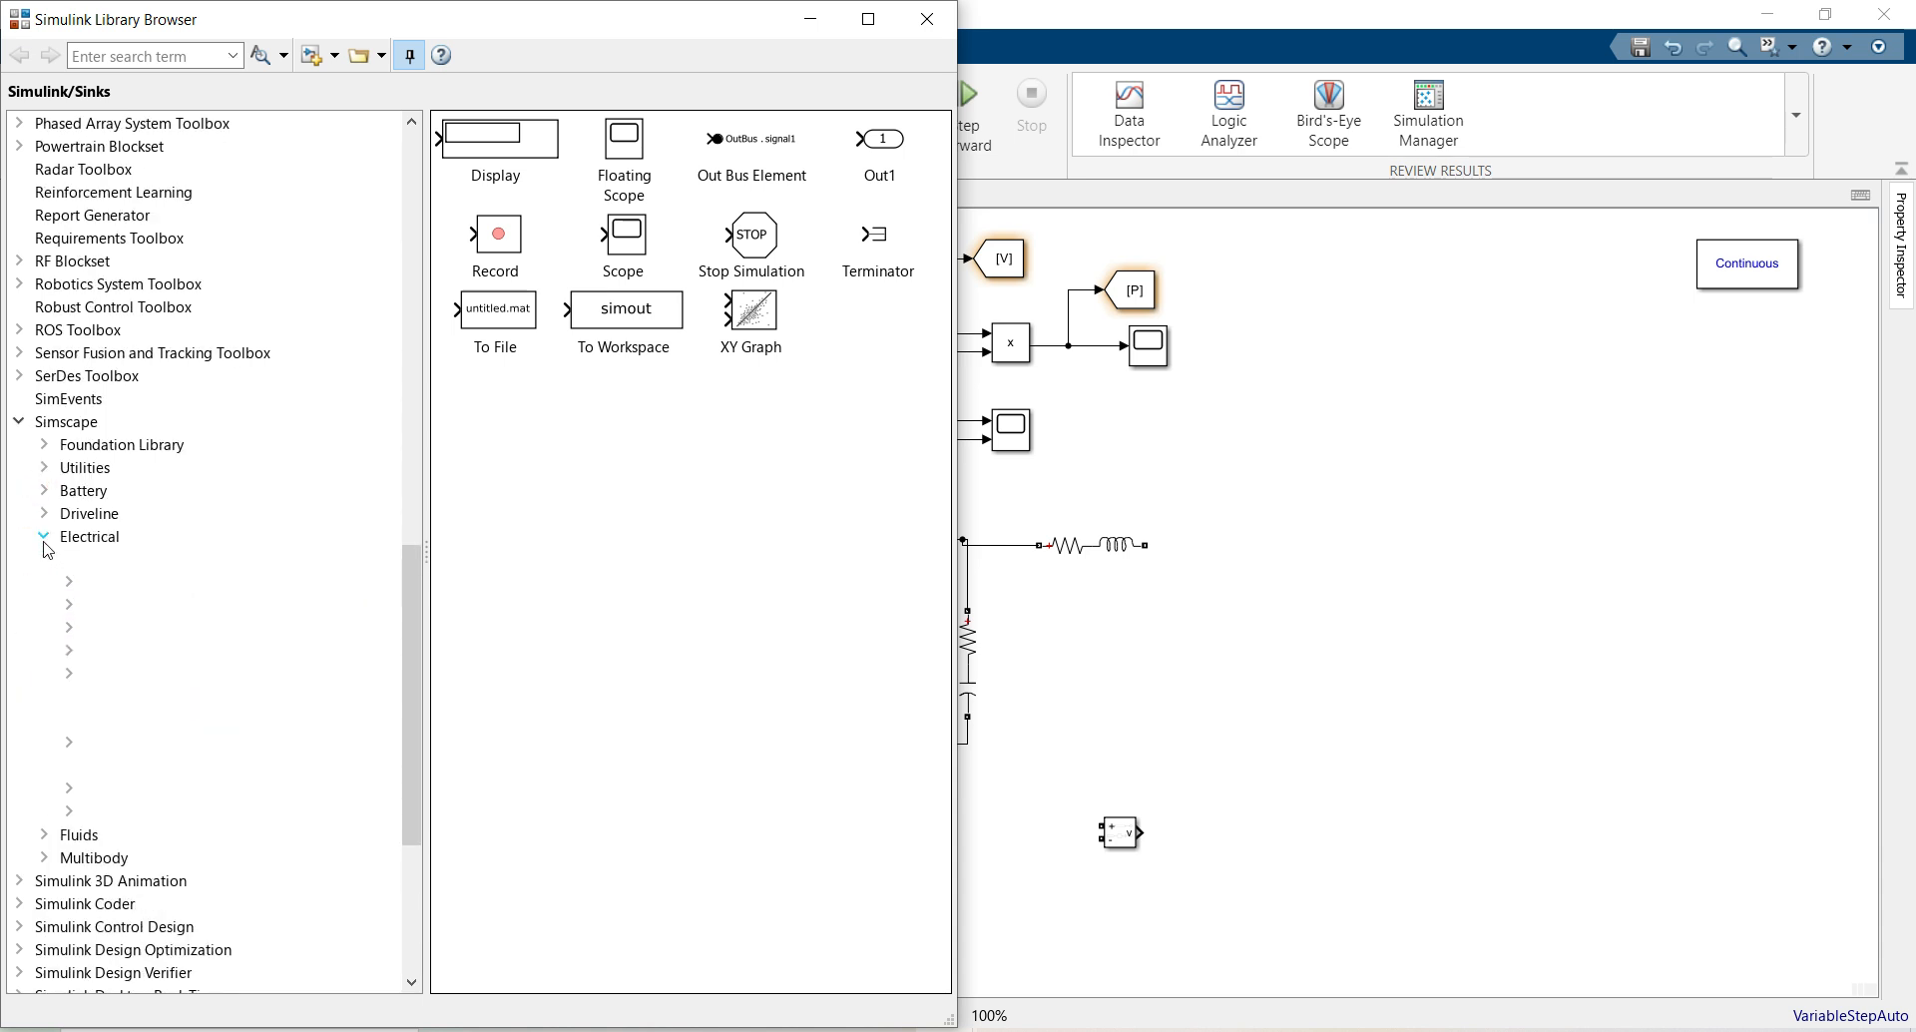
scroll(94, 664, down, 2)
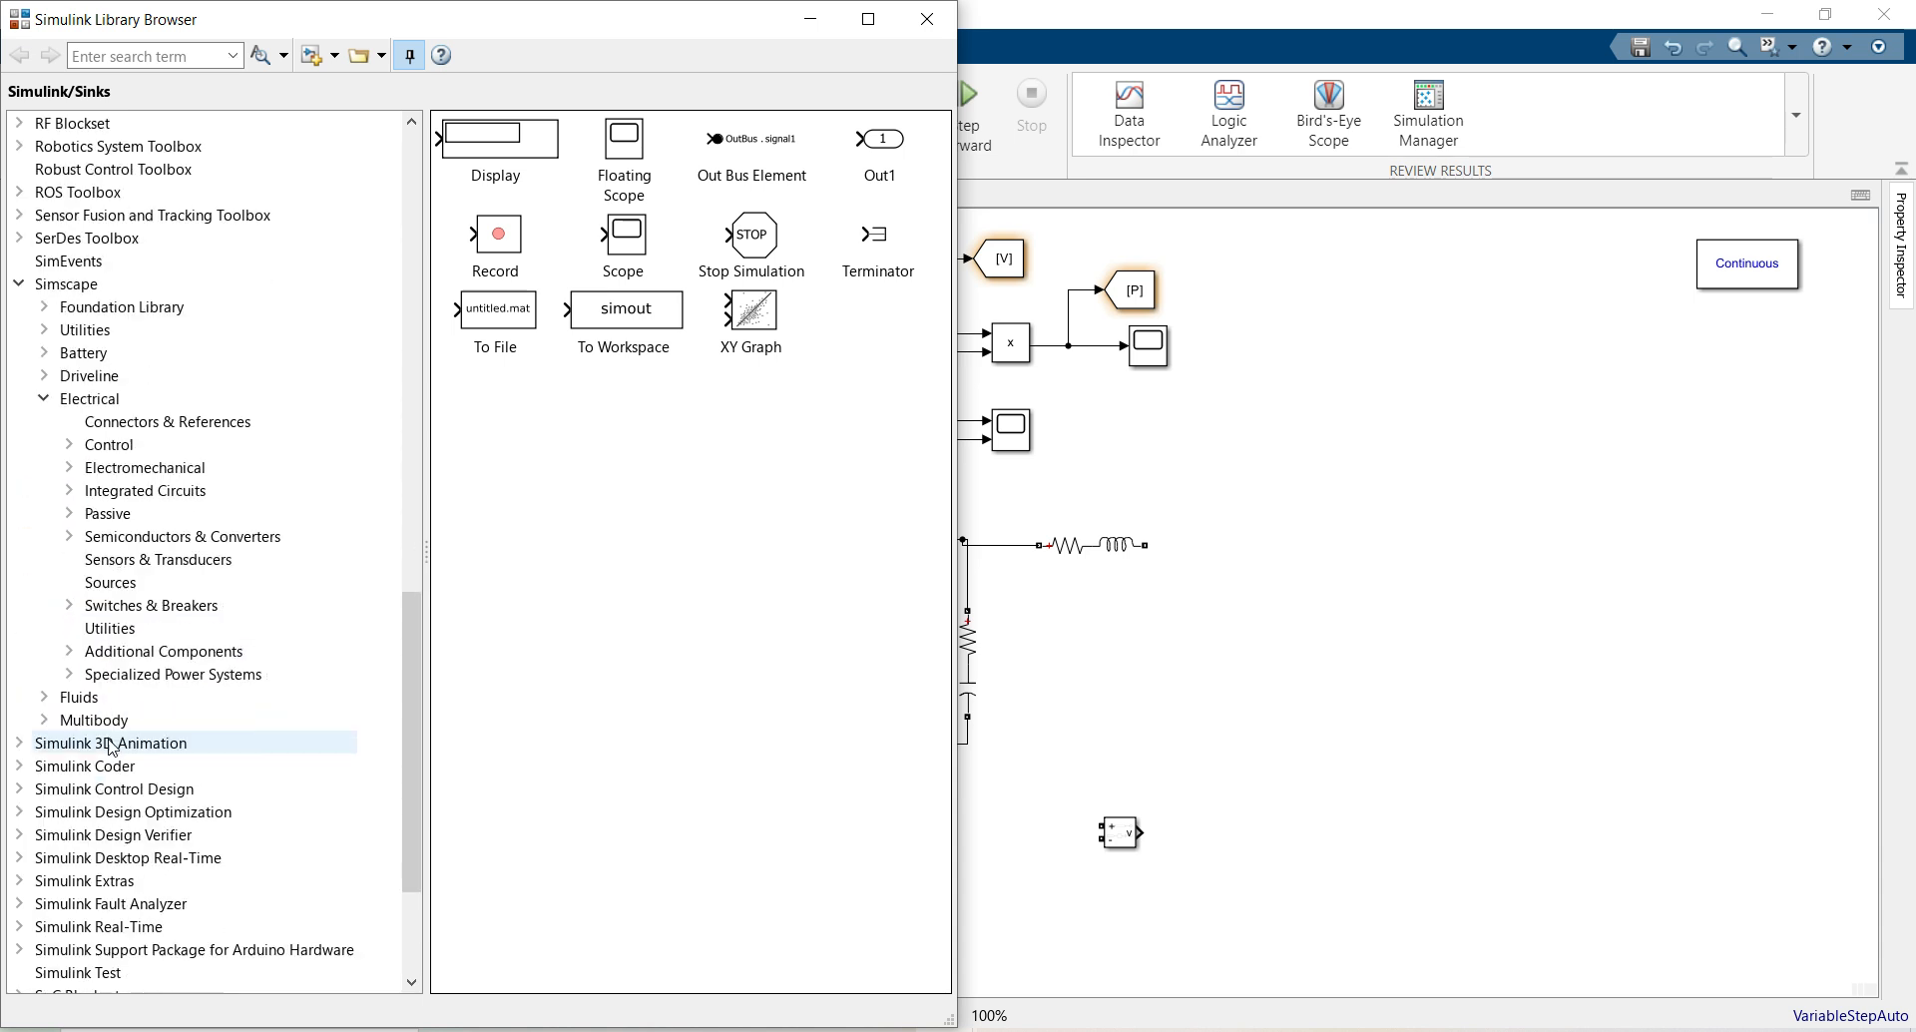
click(76, 677)
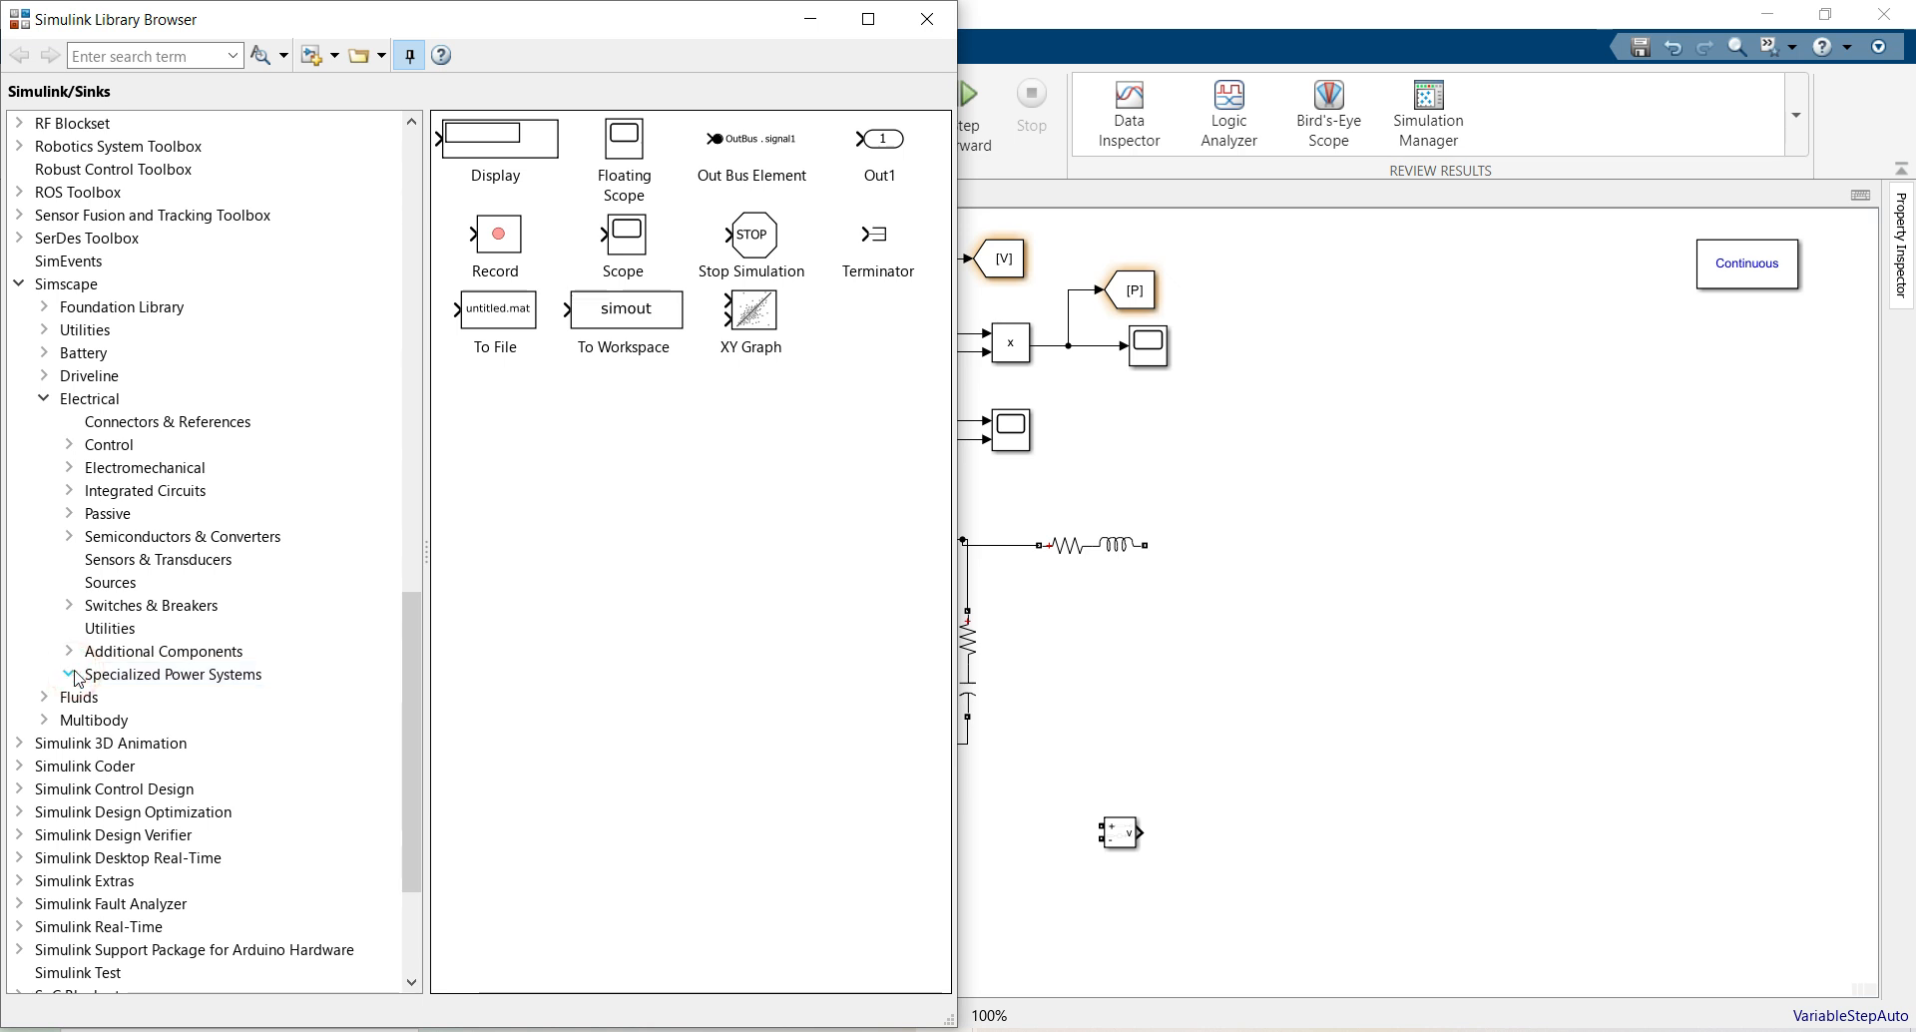
scroll(80, 667, down, 2)
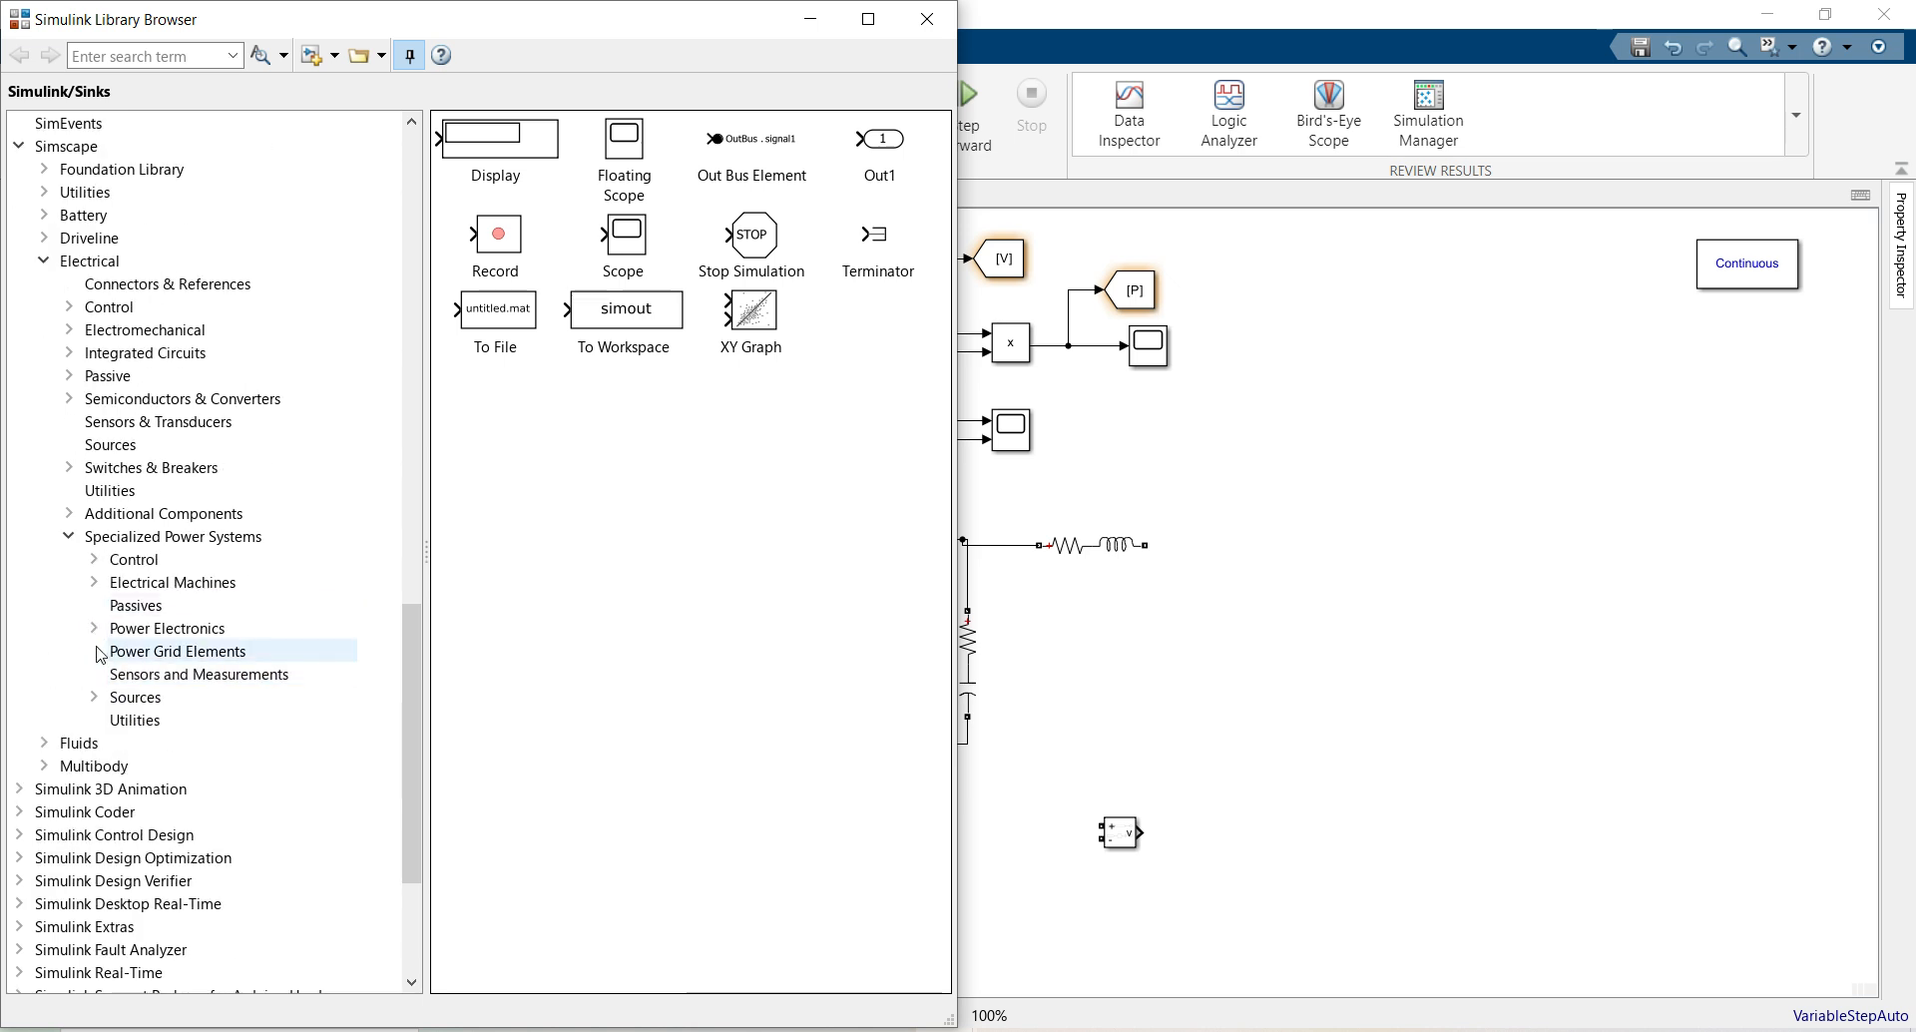
click(129, 630)
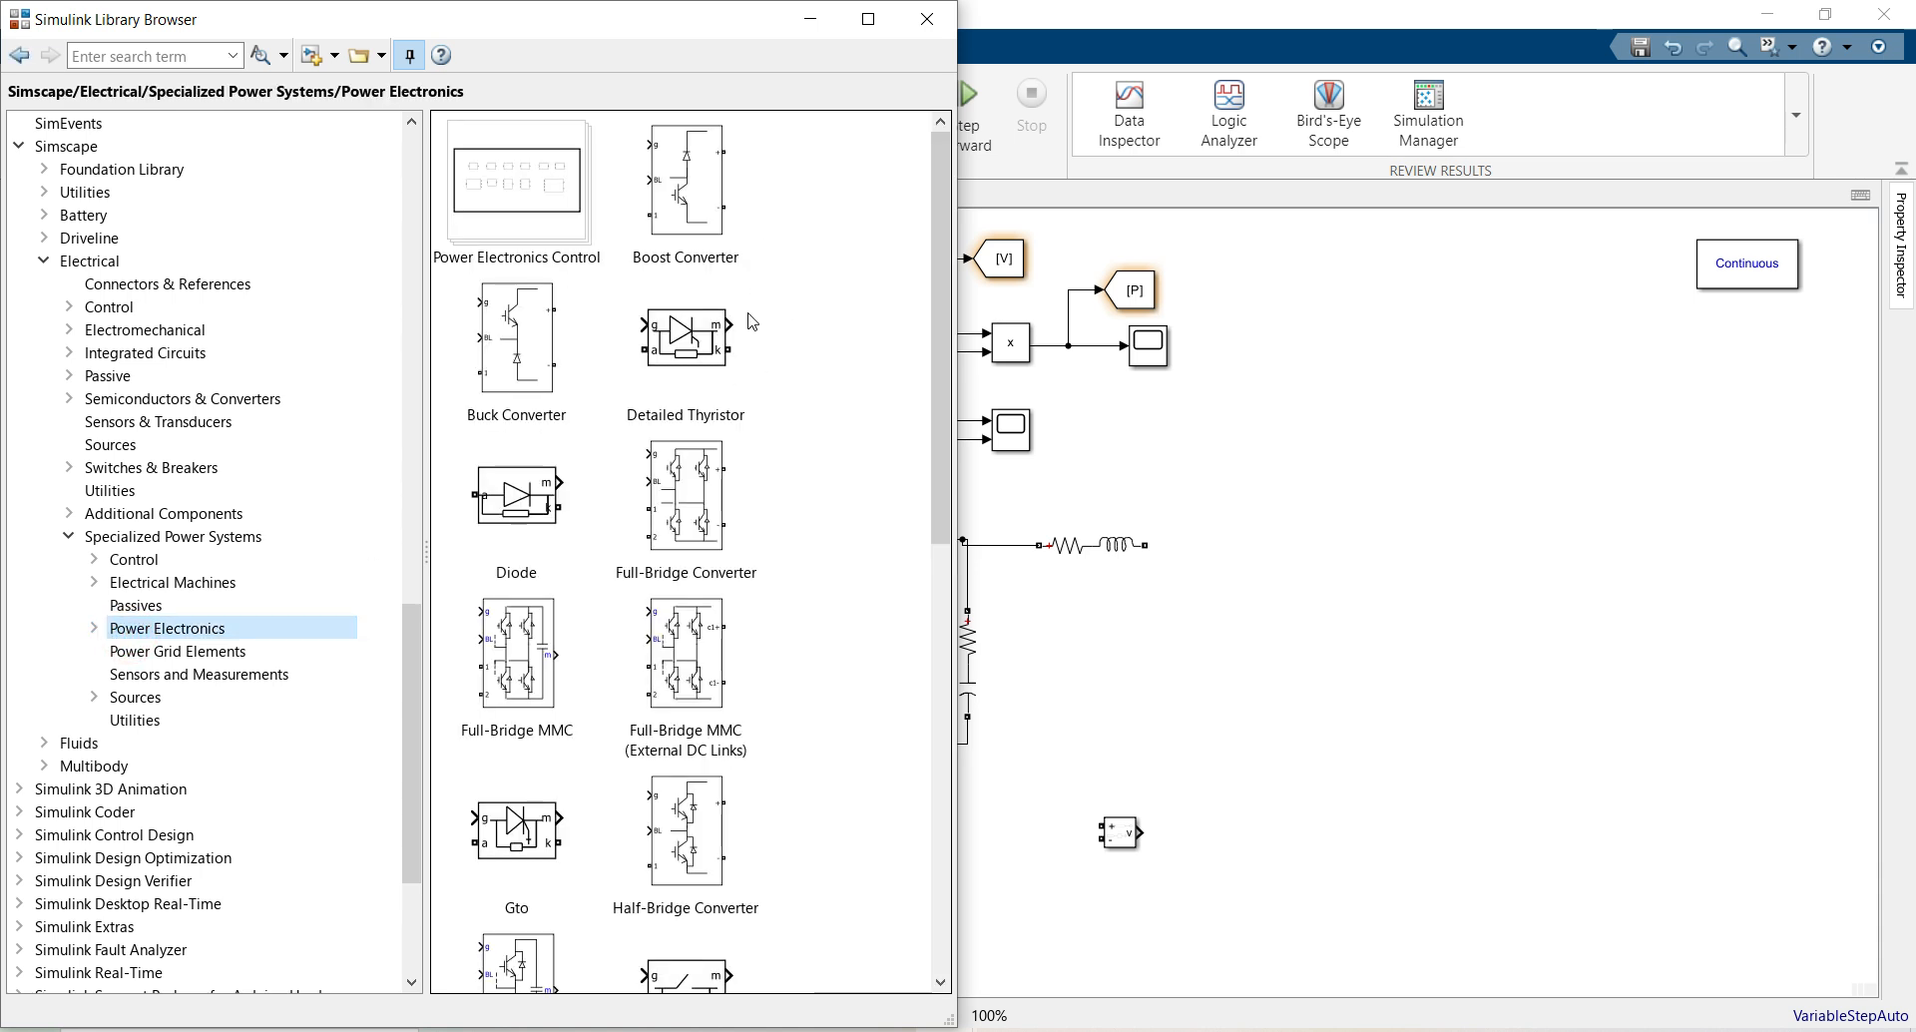
drag(672, 241, 1375, 605)
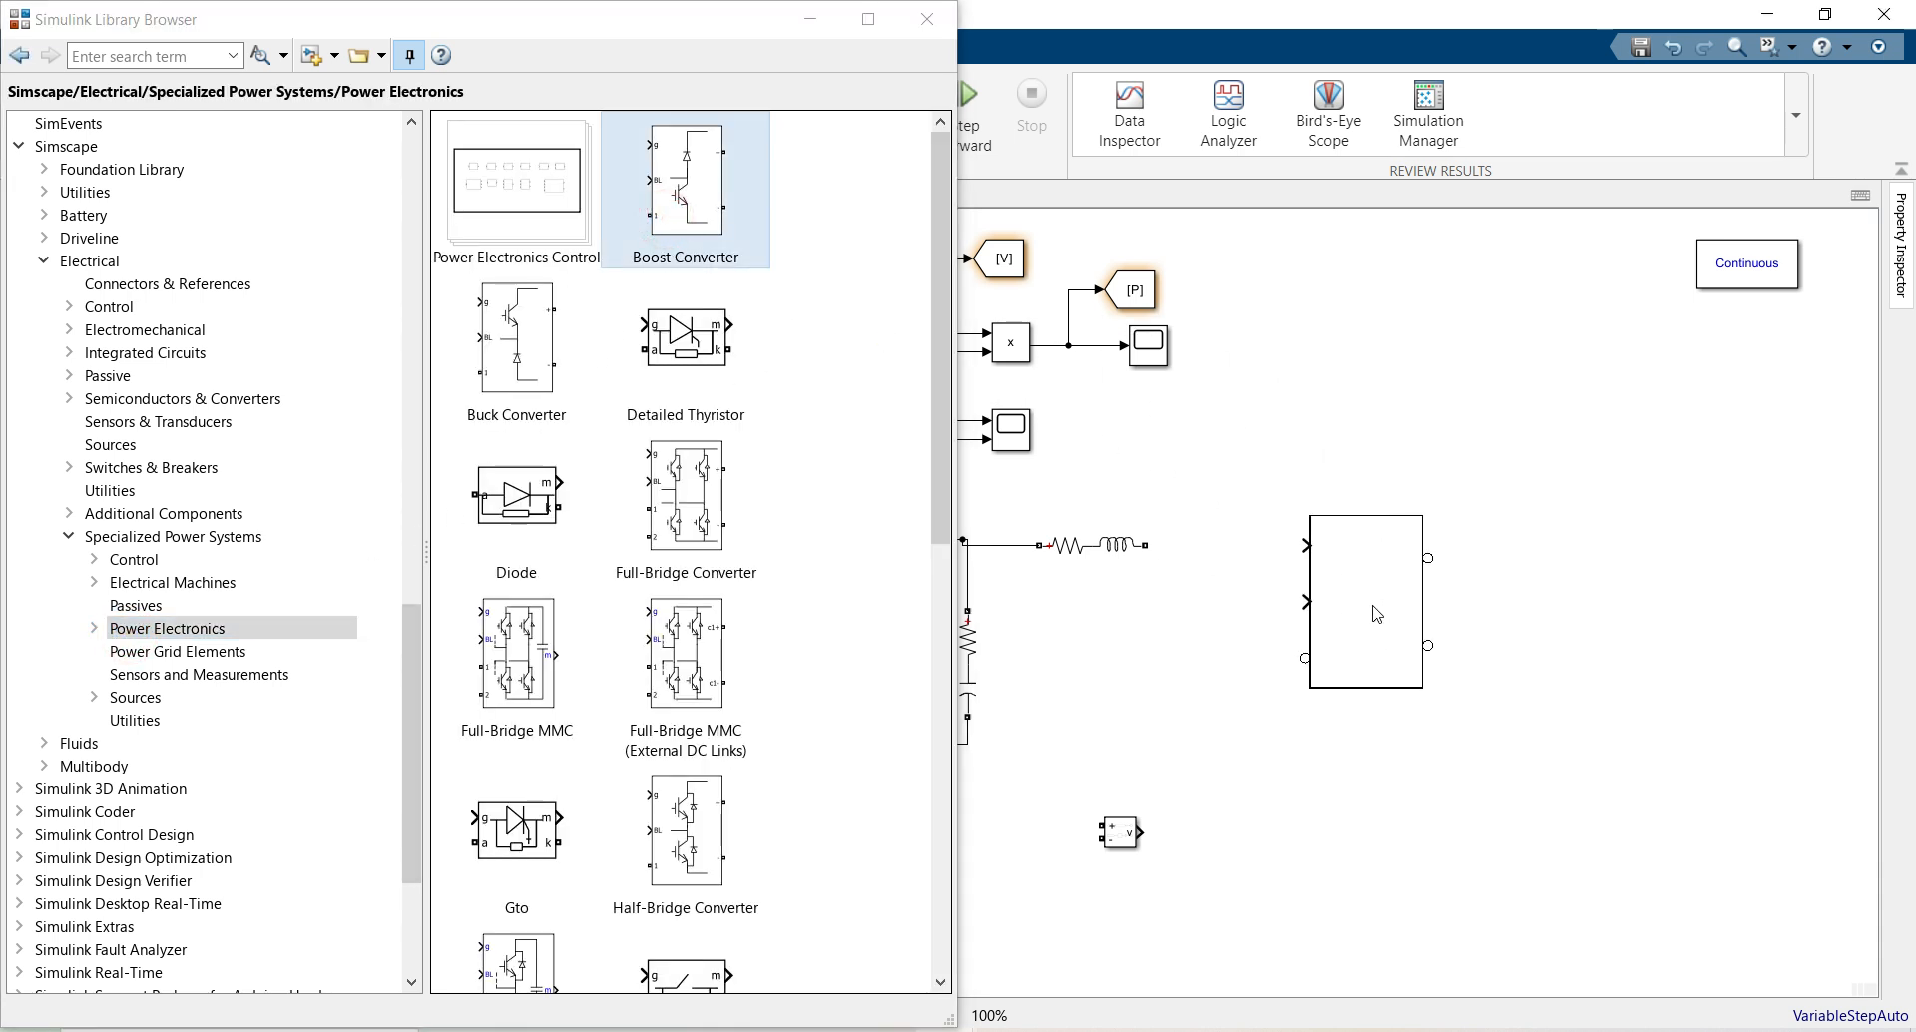
Place the Boost Converter beside the inductor and wire the inductor output to its port 1
click(918, 22)
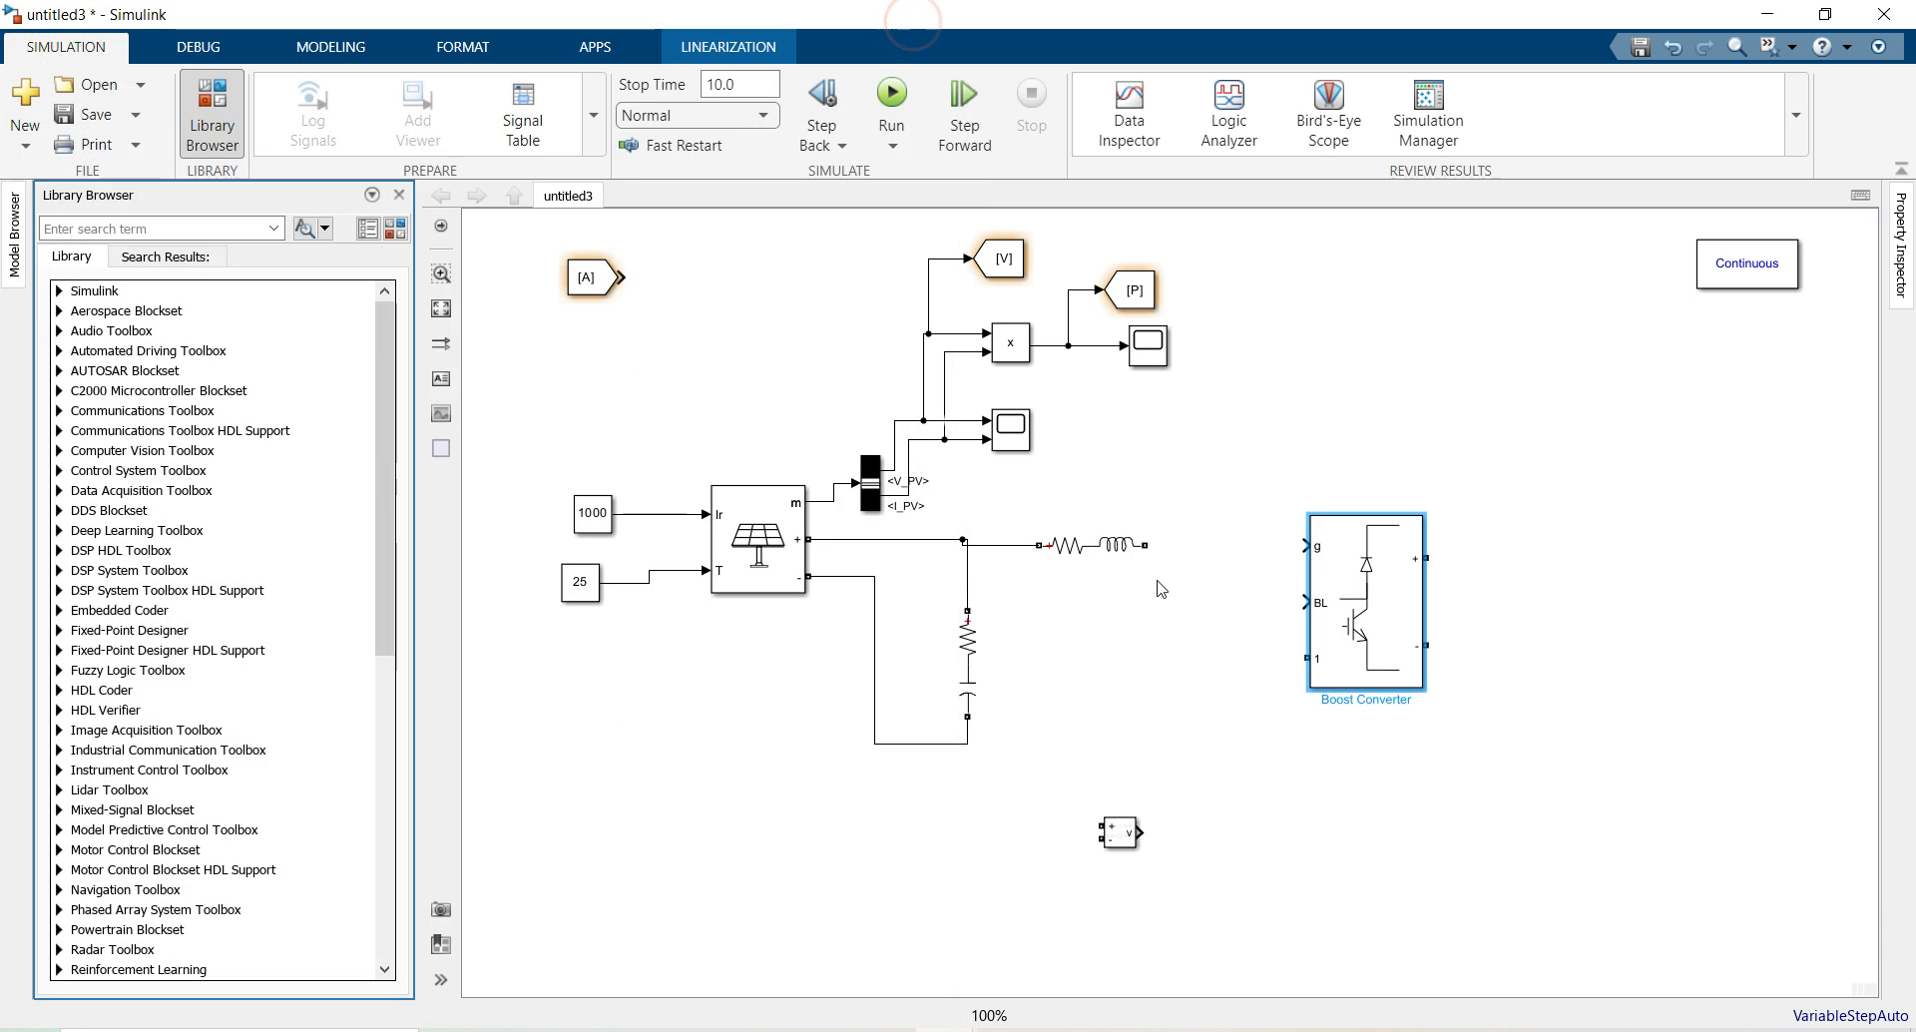
drag(1349, 615, 1350, 531)
drag(1154, 544, 1327, 564)
click(393, 213)
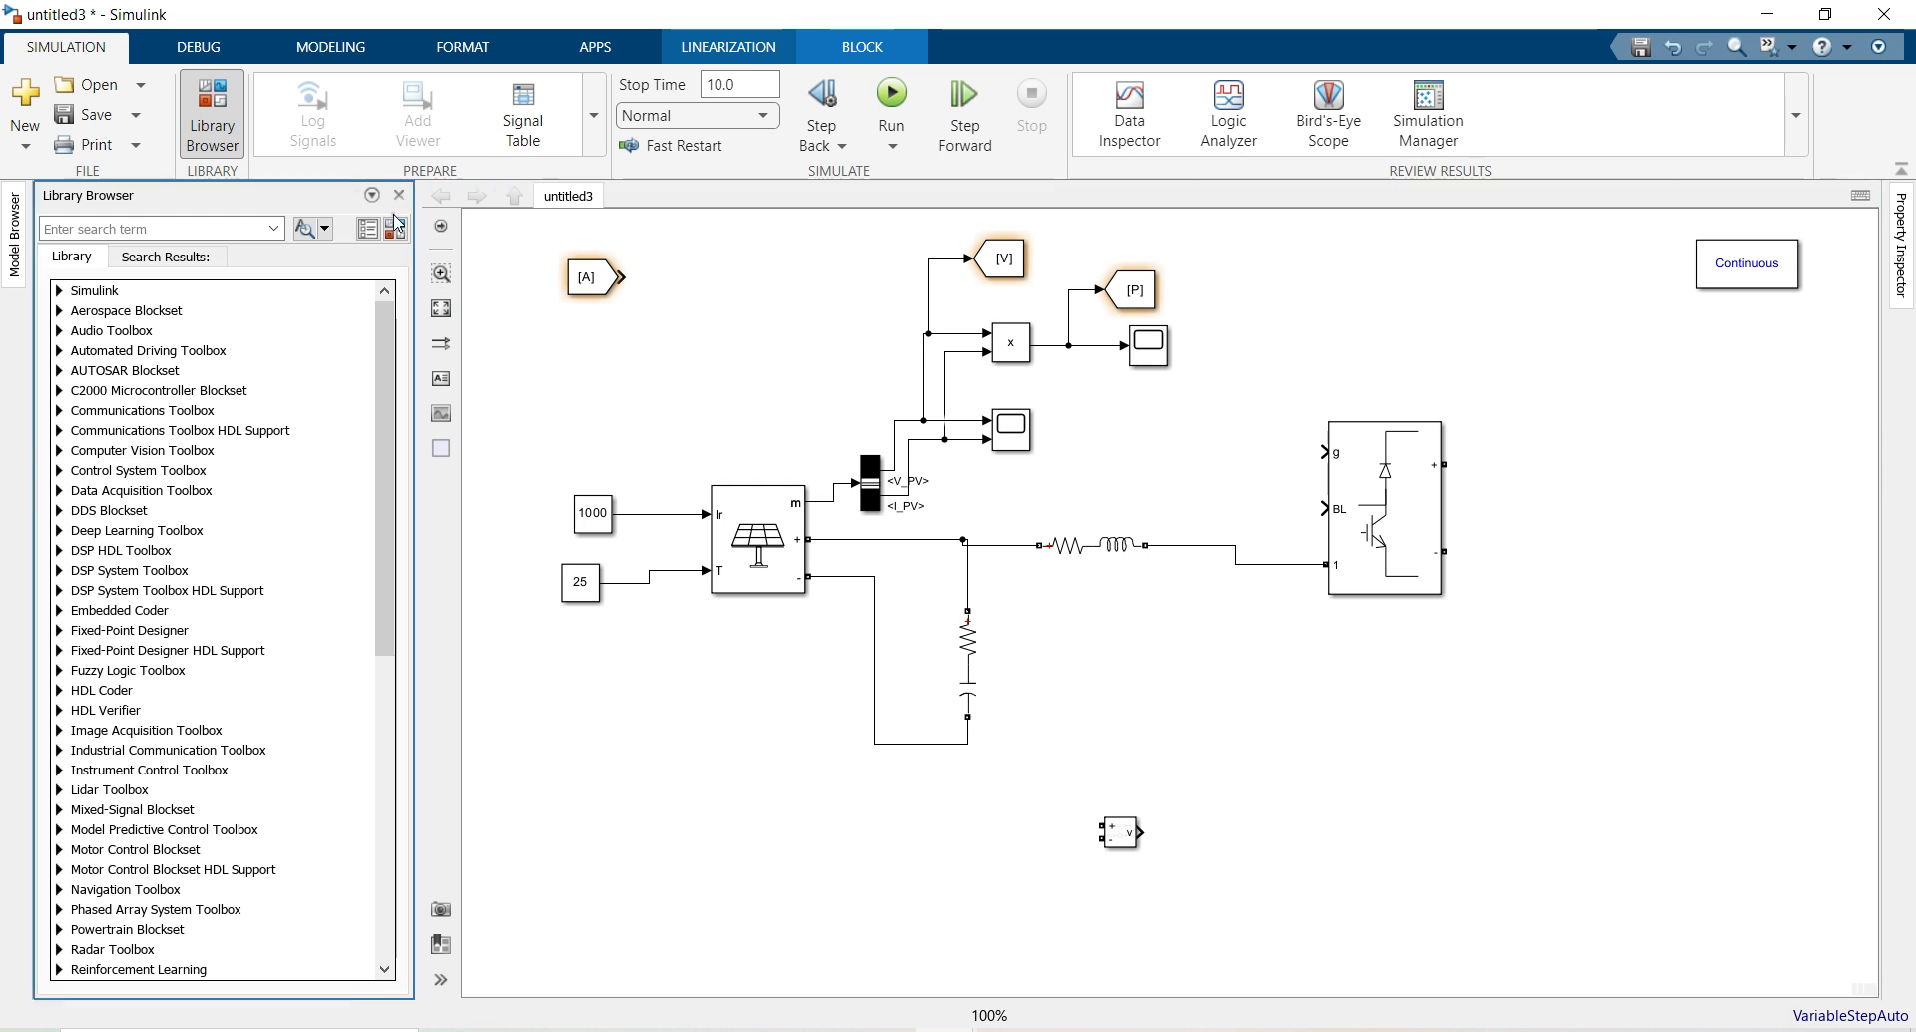
Add a Ground block from Specialized Power Systems Utilities and wire it to the PV negative line
click(397, 229)
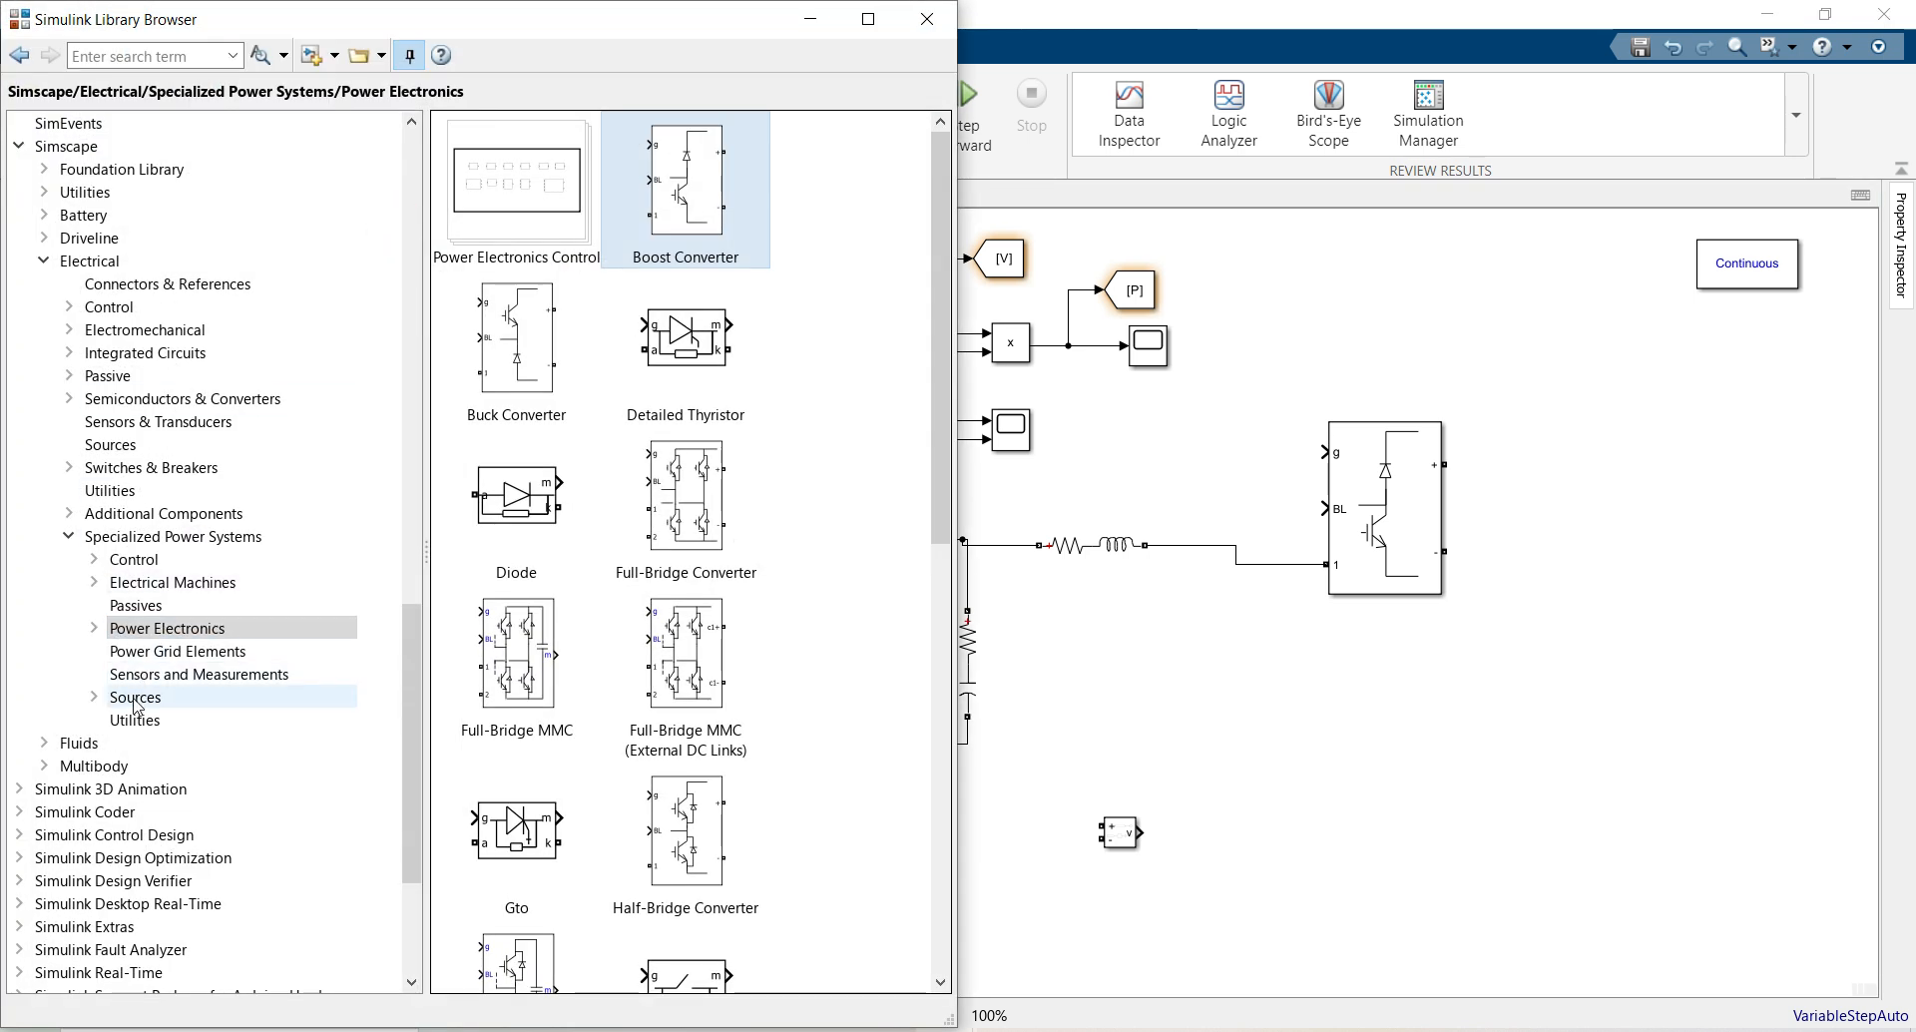
click(133, 697)
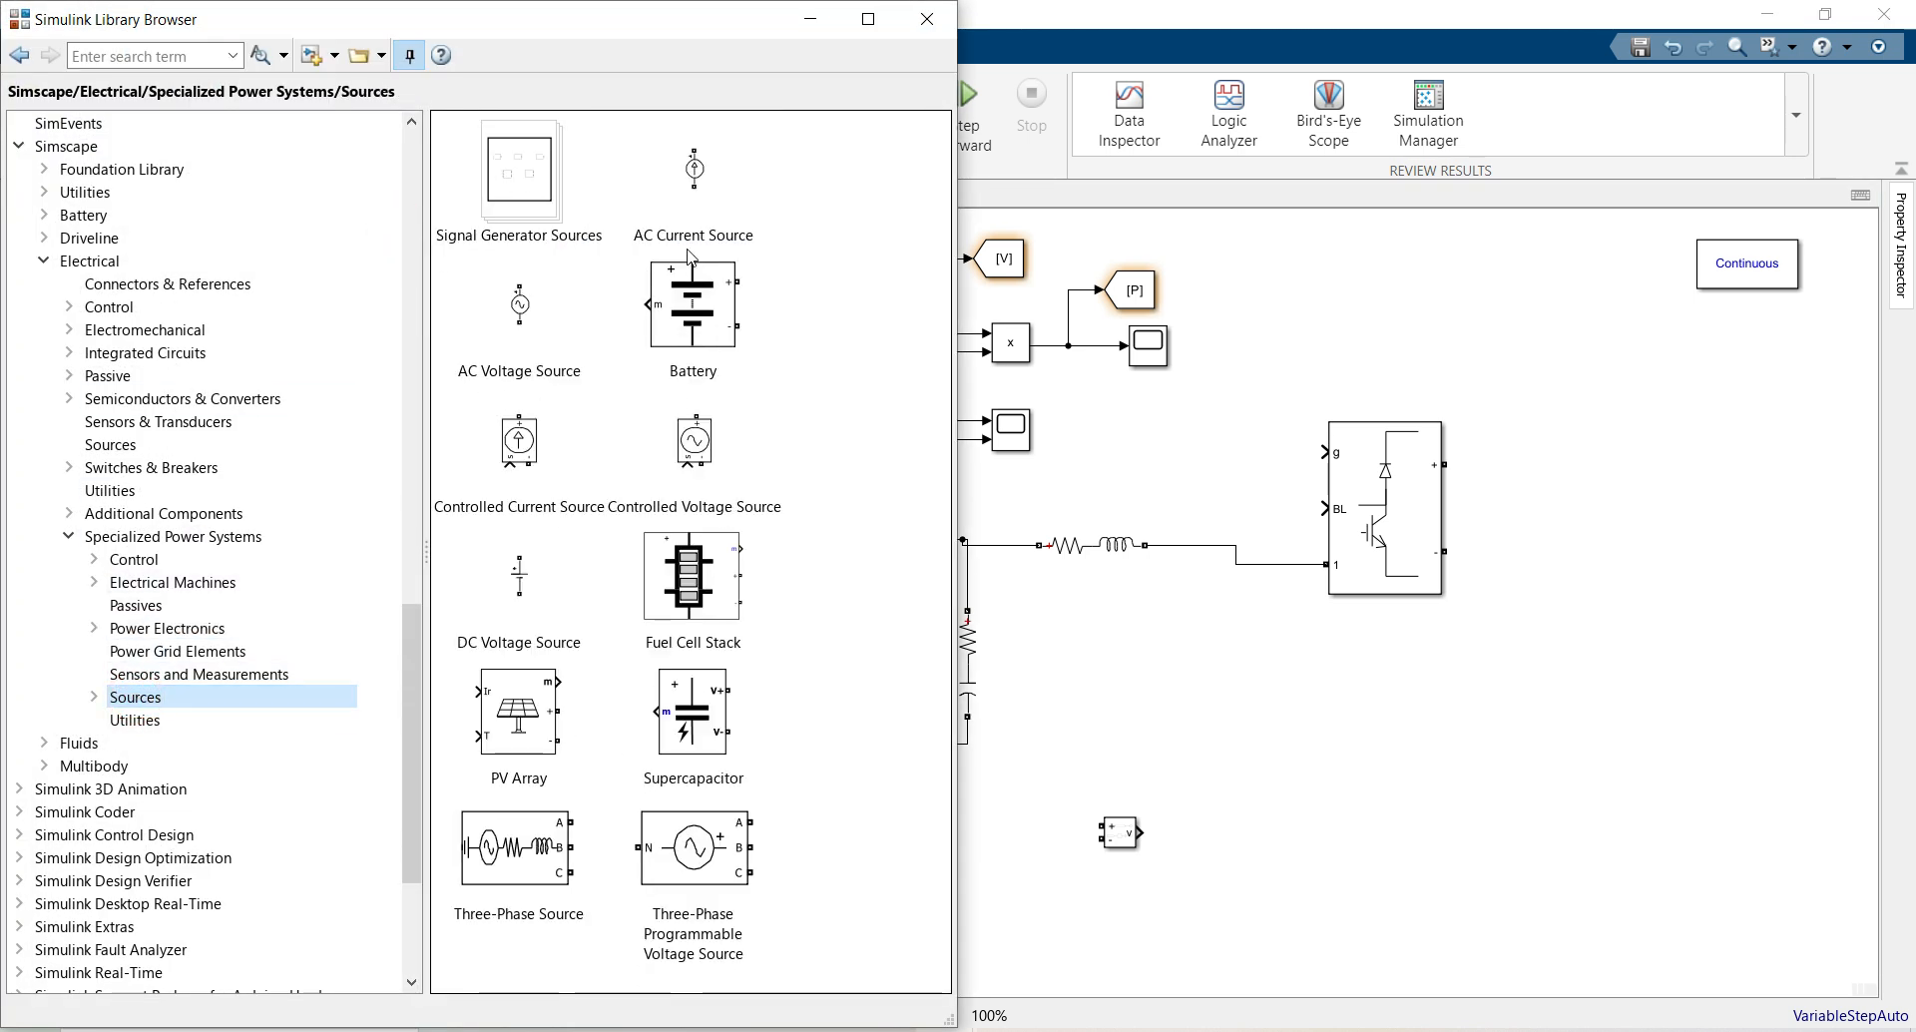
click(108, 748)
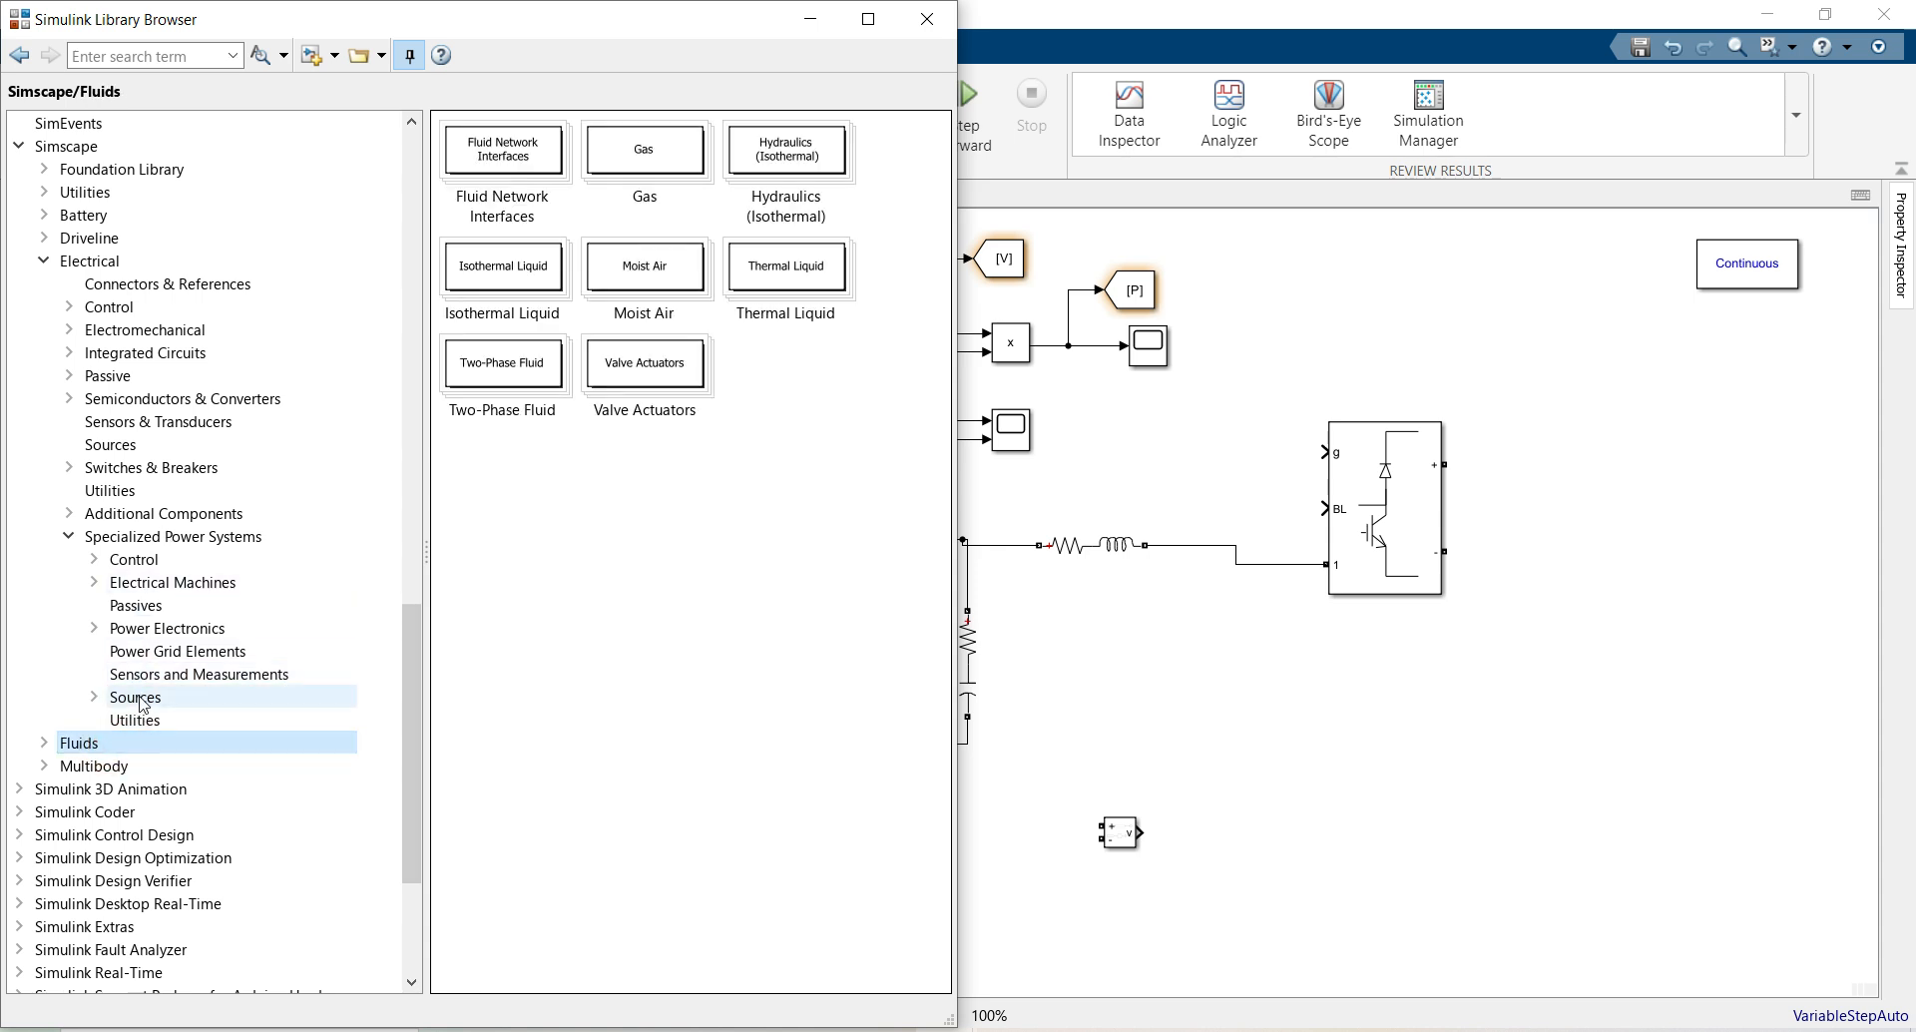
click(142, 719)
drag(686, 257, 873, 793)
click(927, 20)
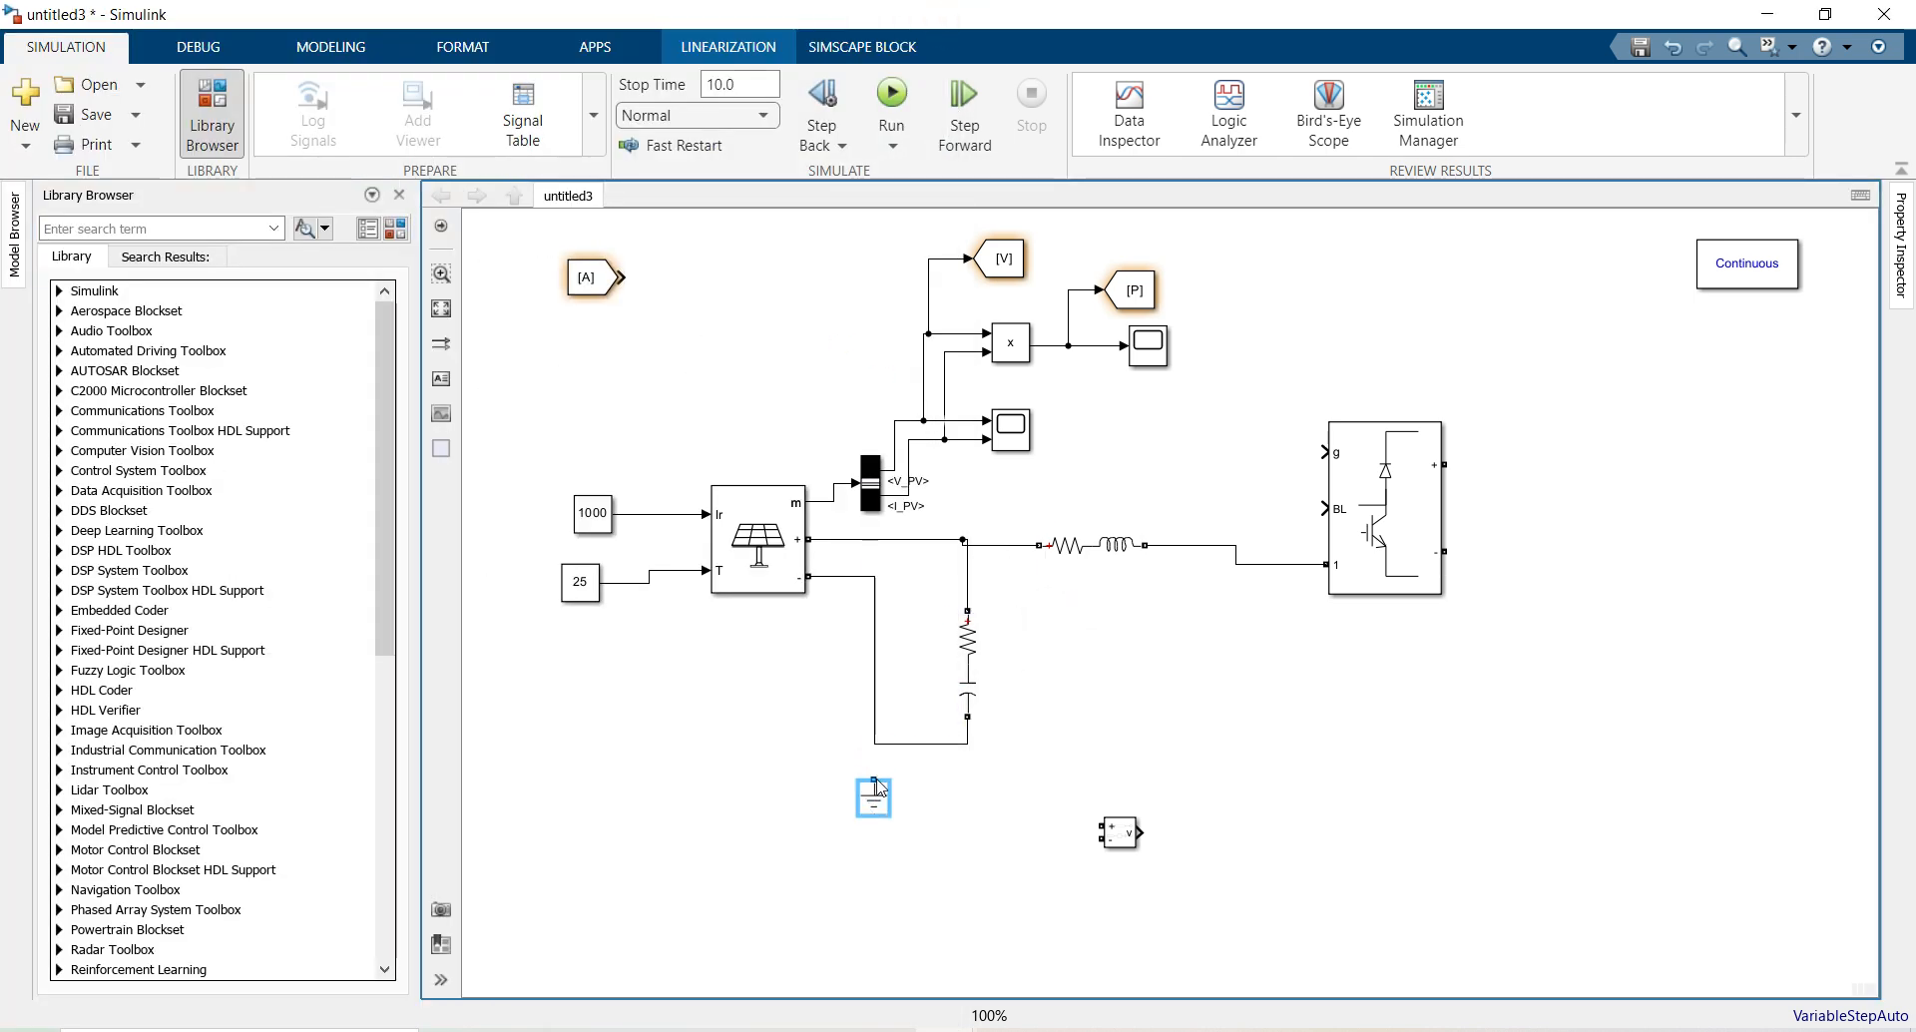
click(876, 779)
click(964, 665)
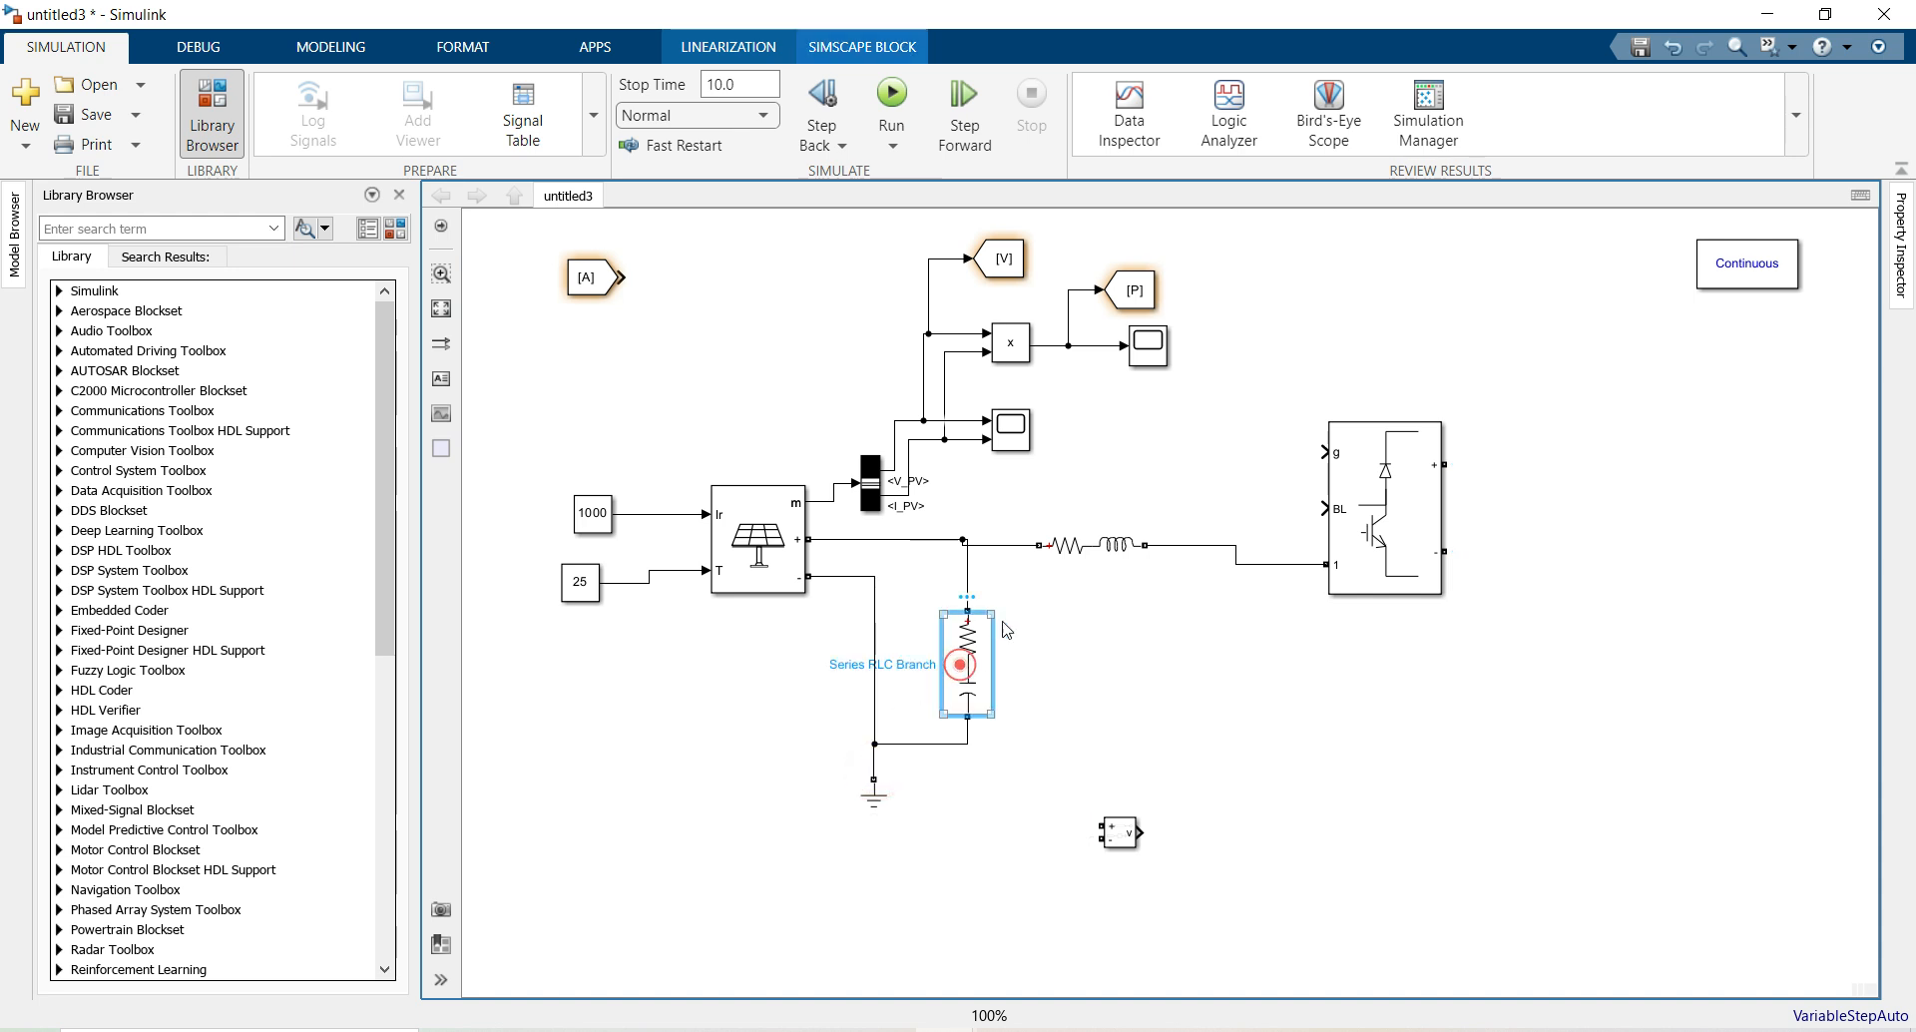
Review the Boost Converter parameters and close them unchanged
click(1224, 463)
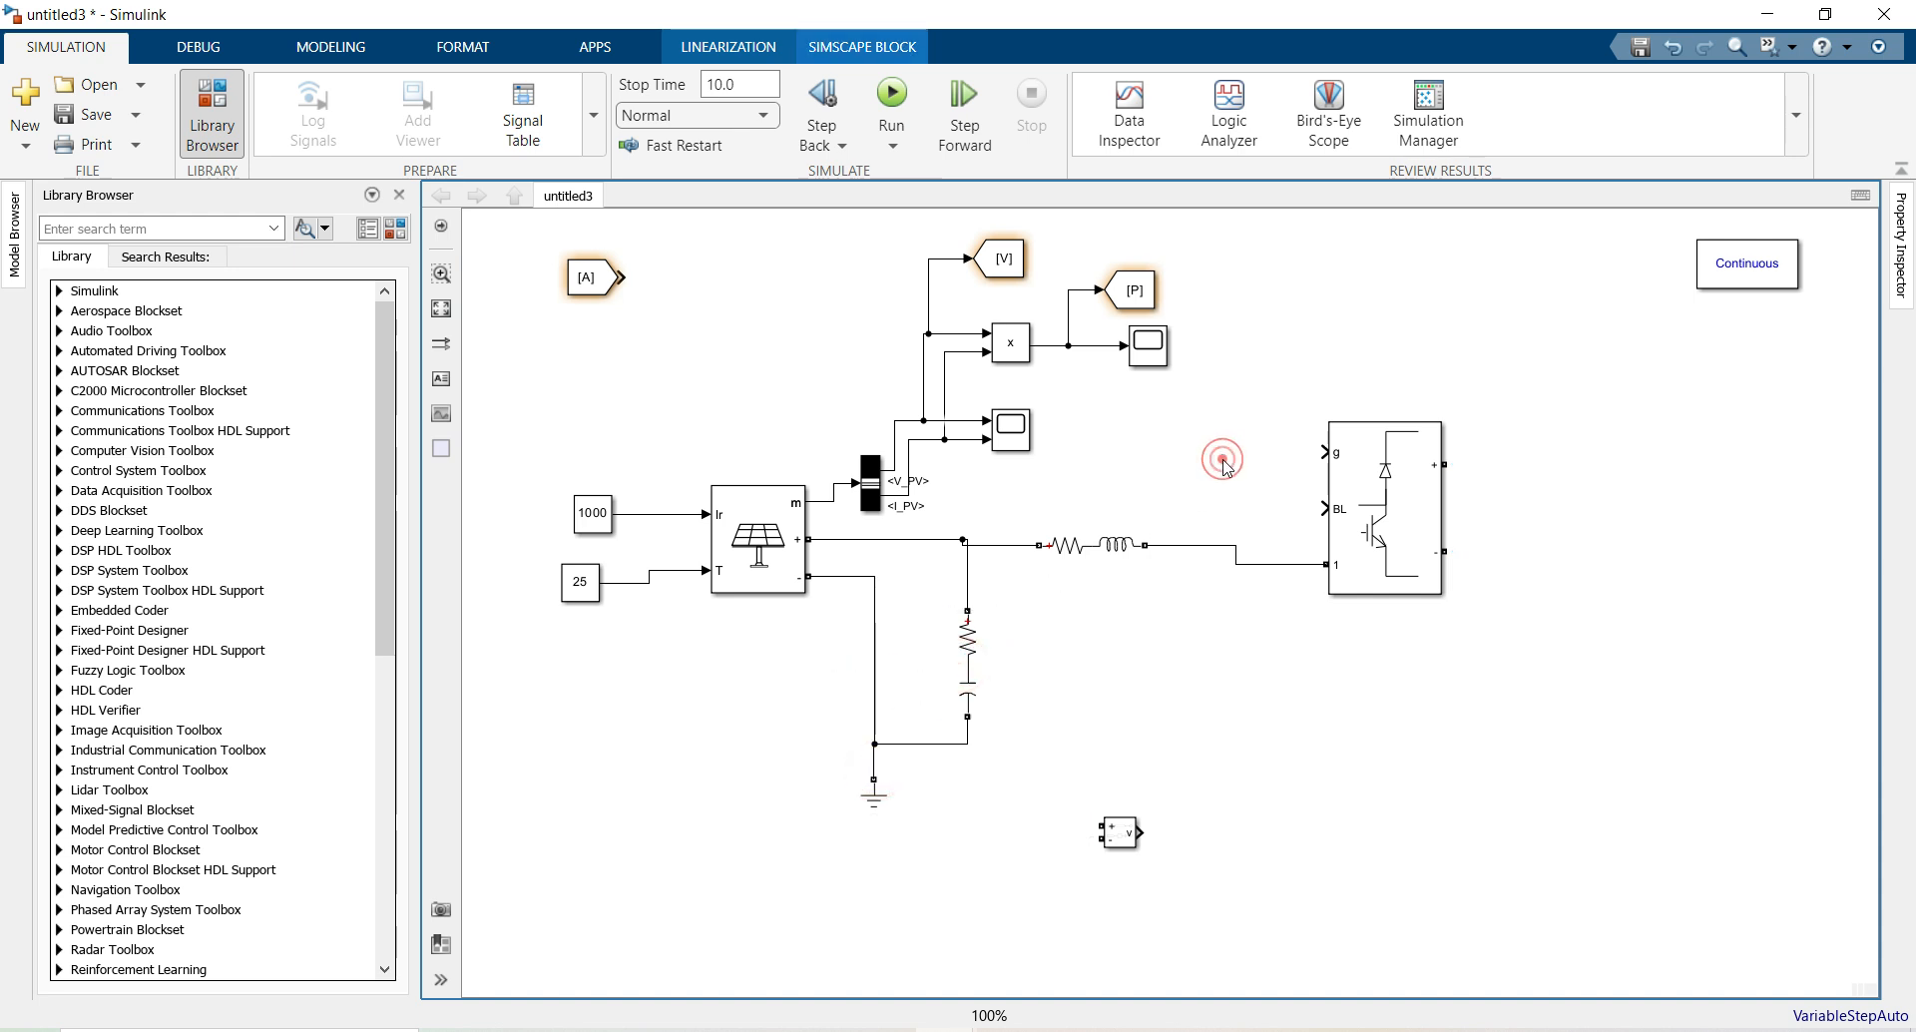
double_click(1398, 510)
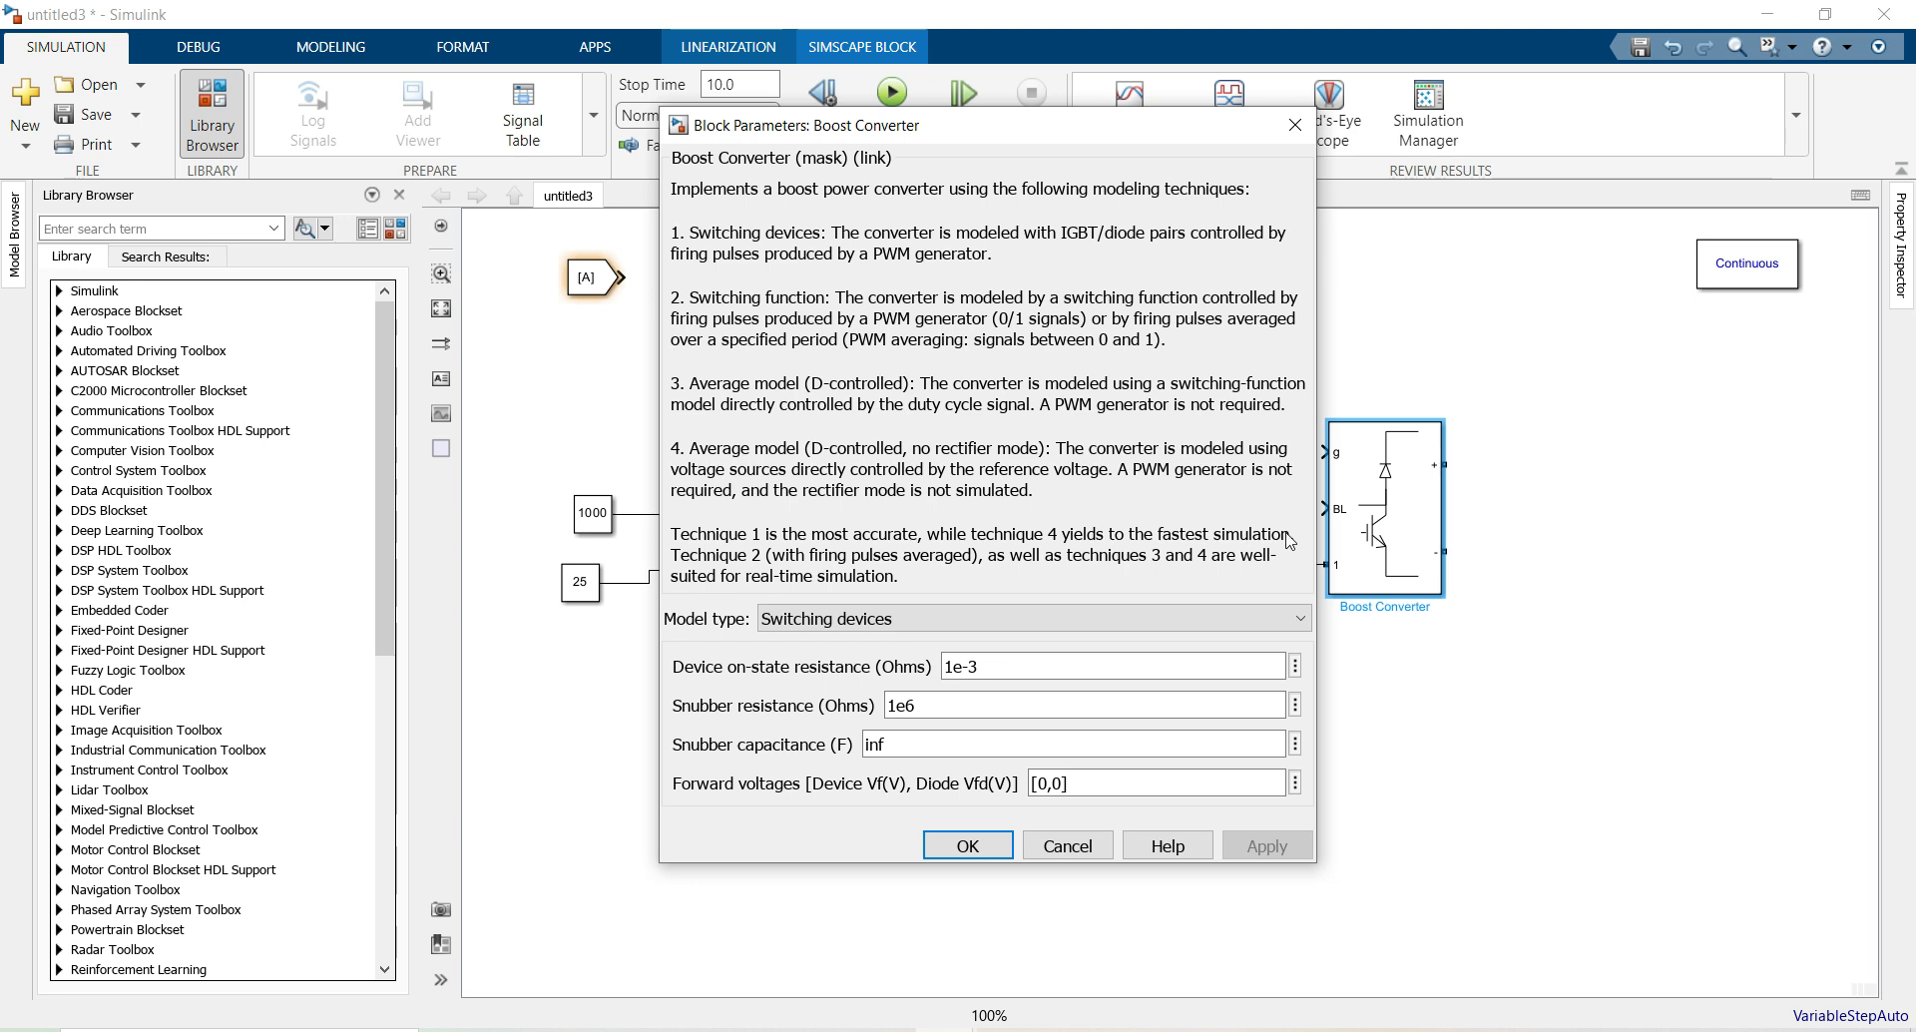
click(995, 840)
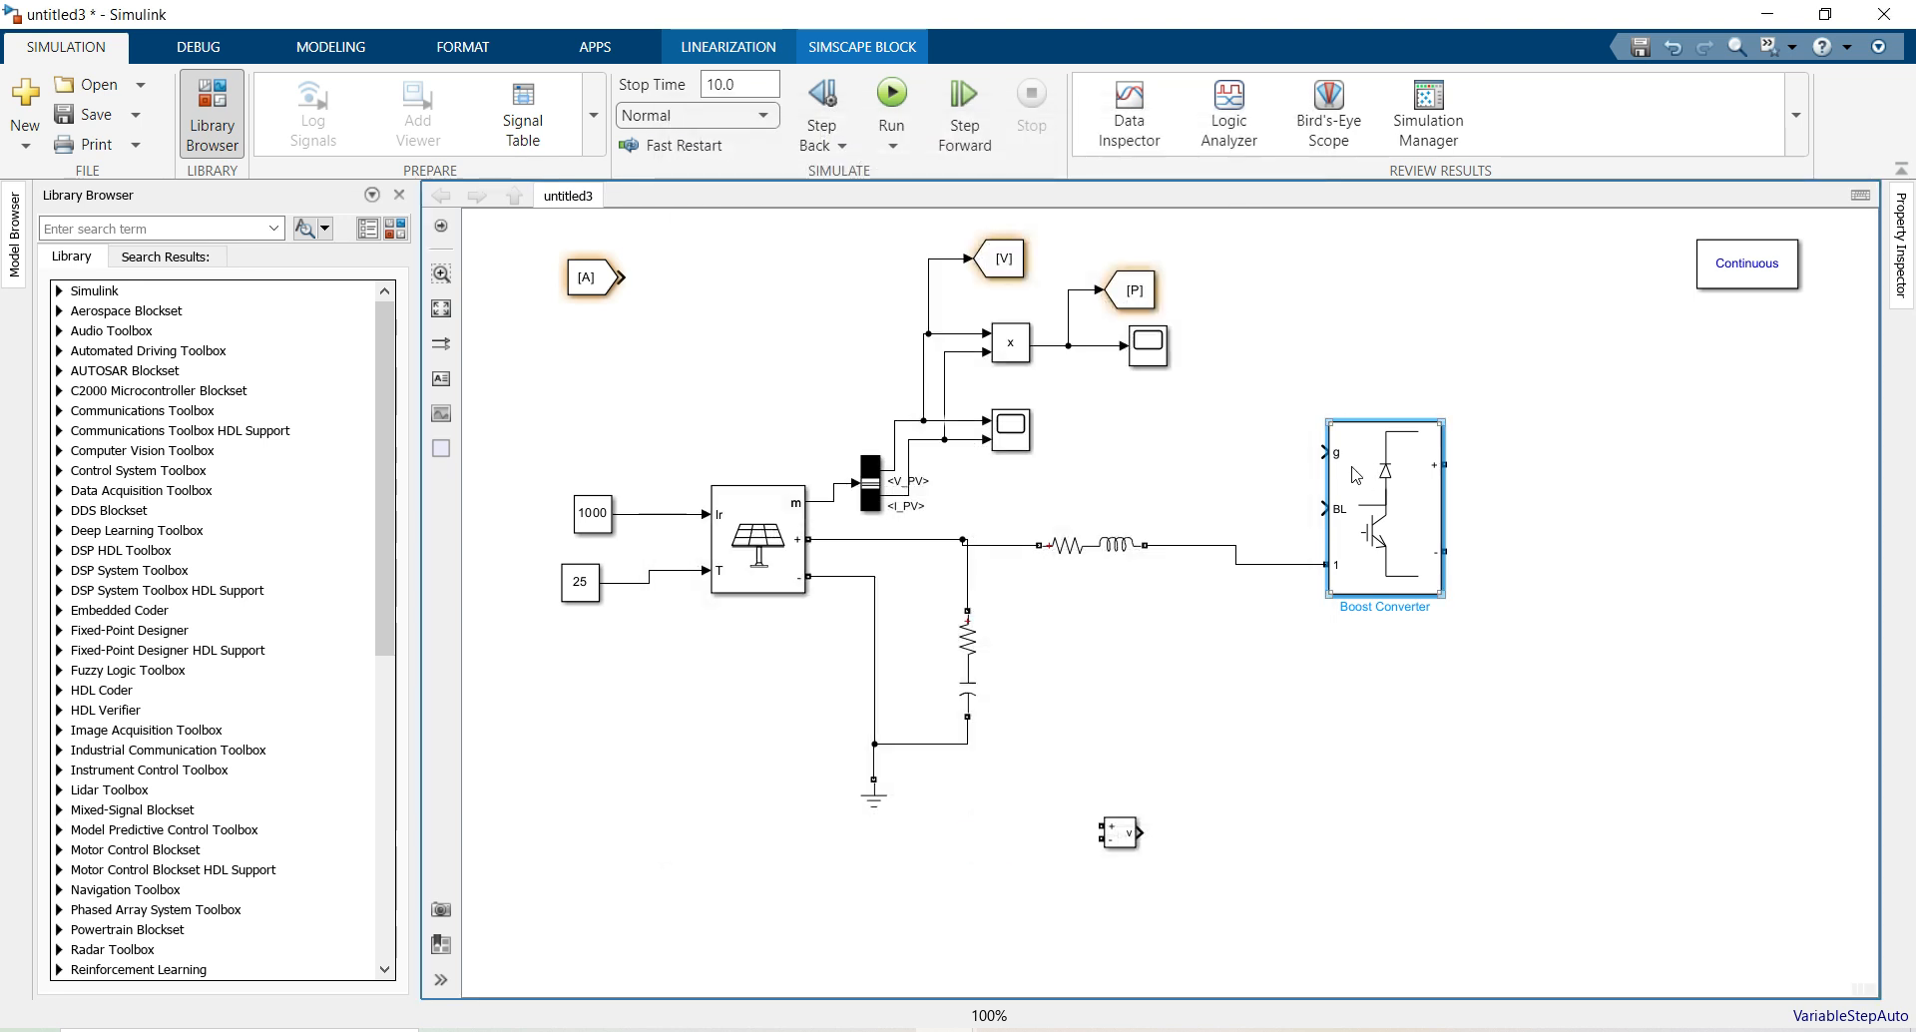
Add a PWM Generator (2-Level) from Power Electronics Control in front of the converter gate
click(395, 228)
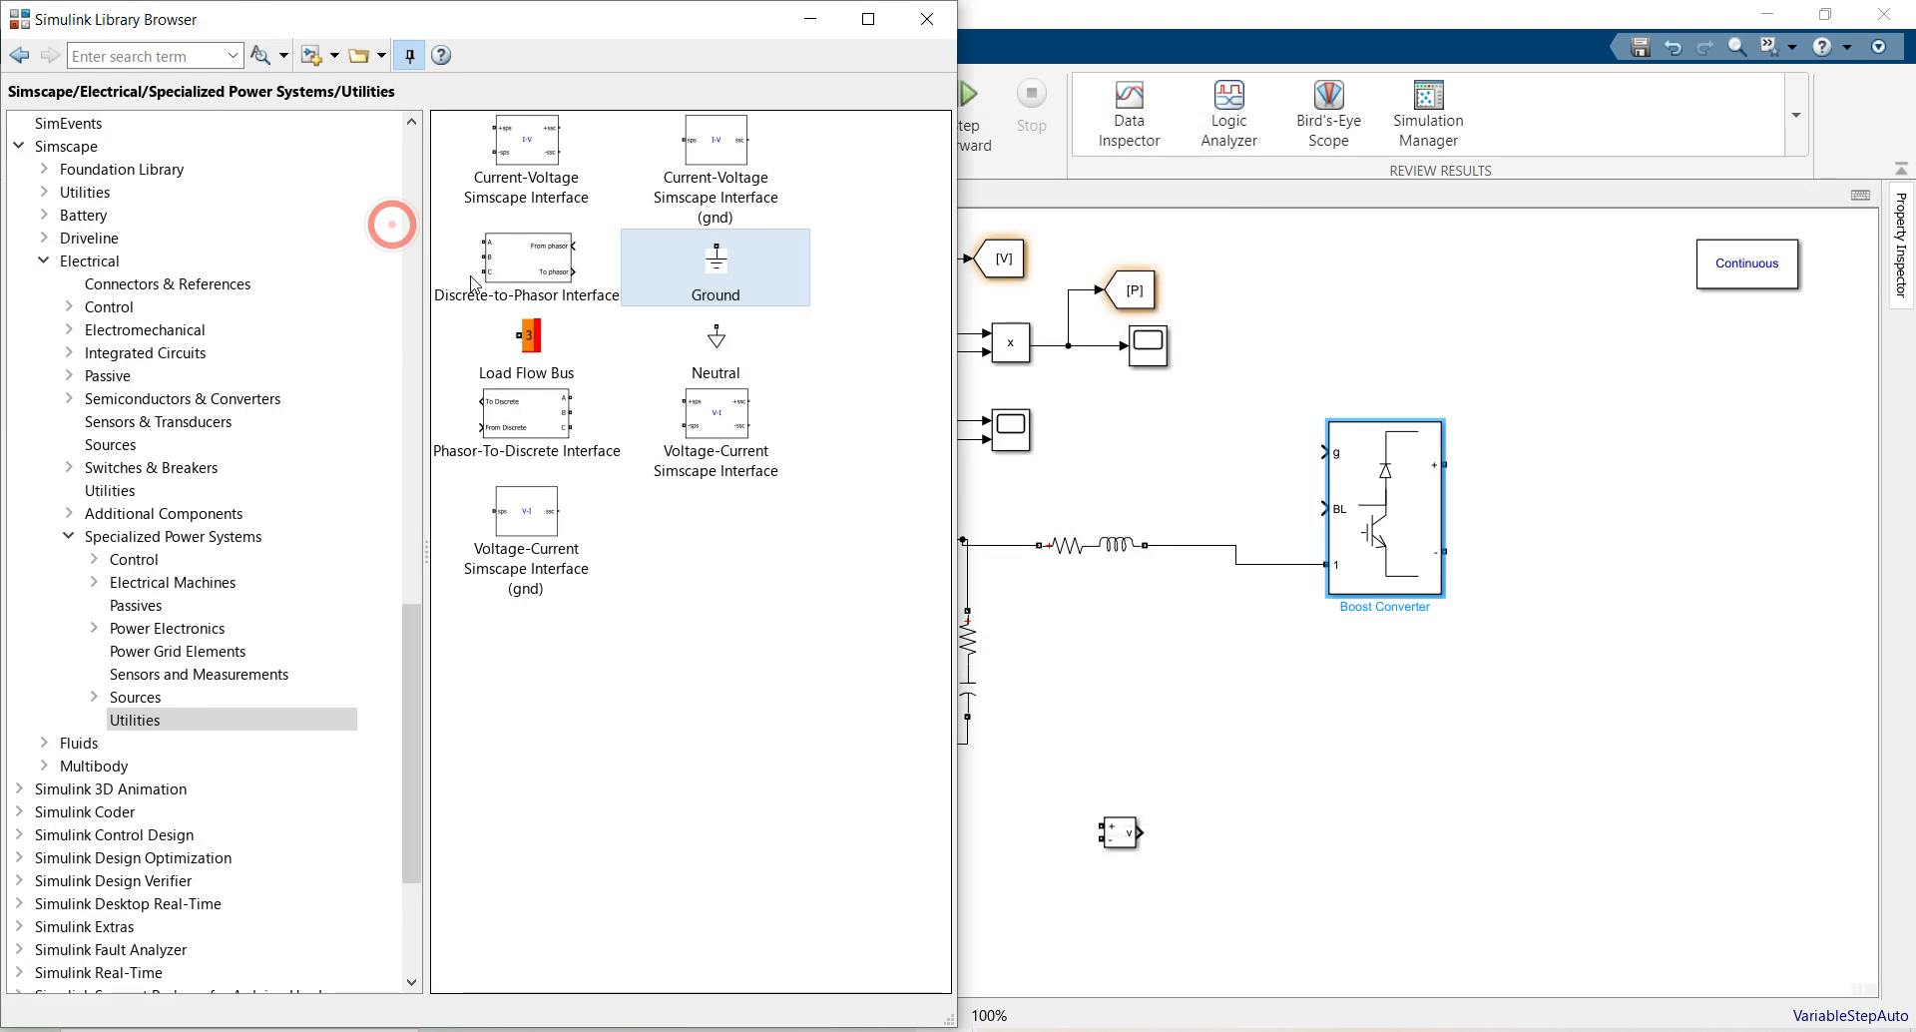
click(92, 629)
click(144, 650)
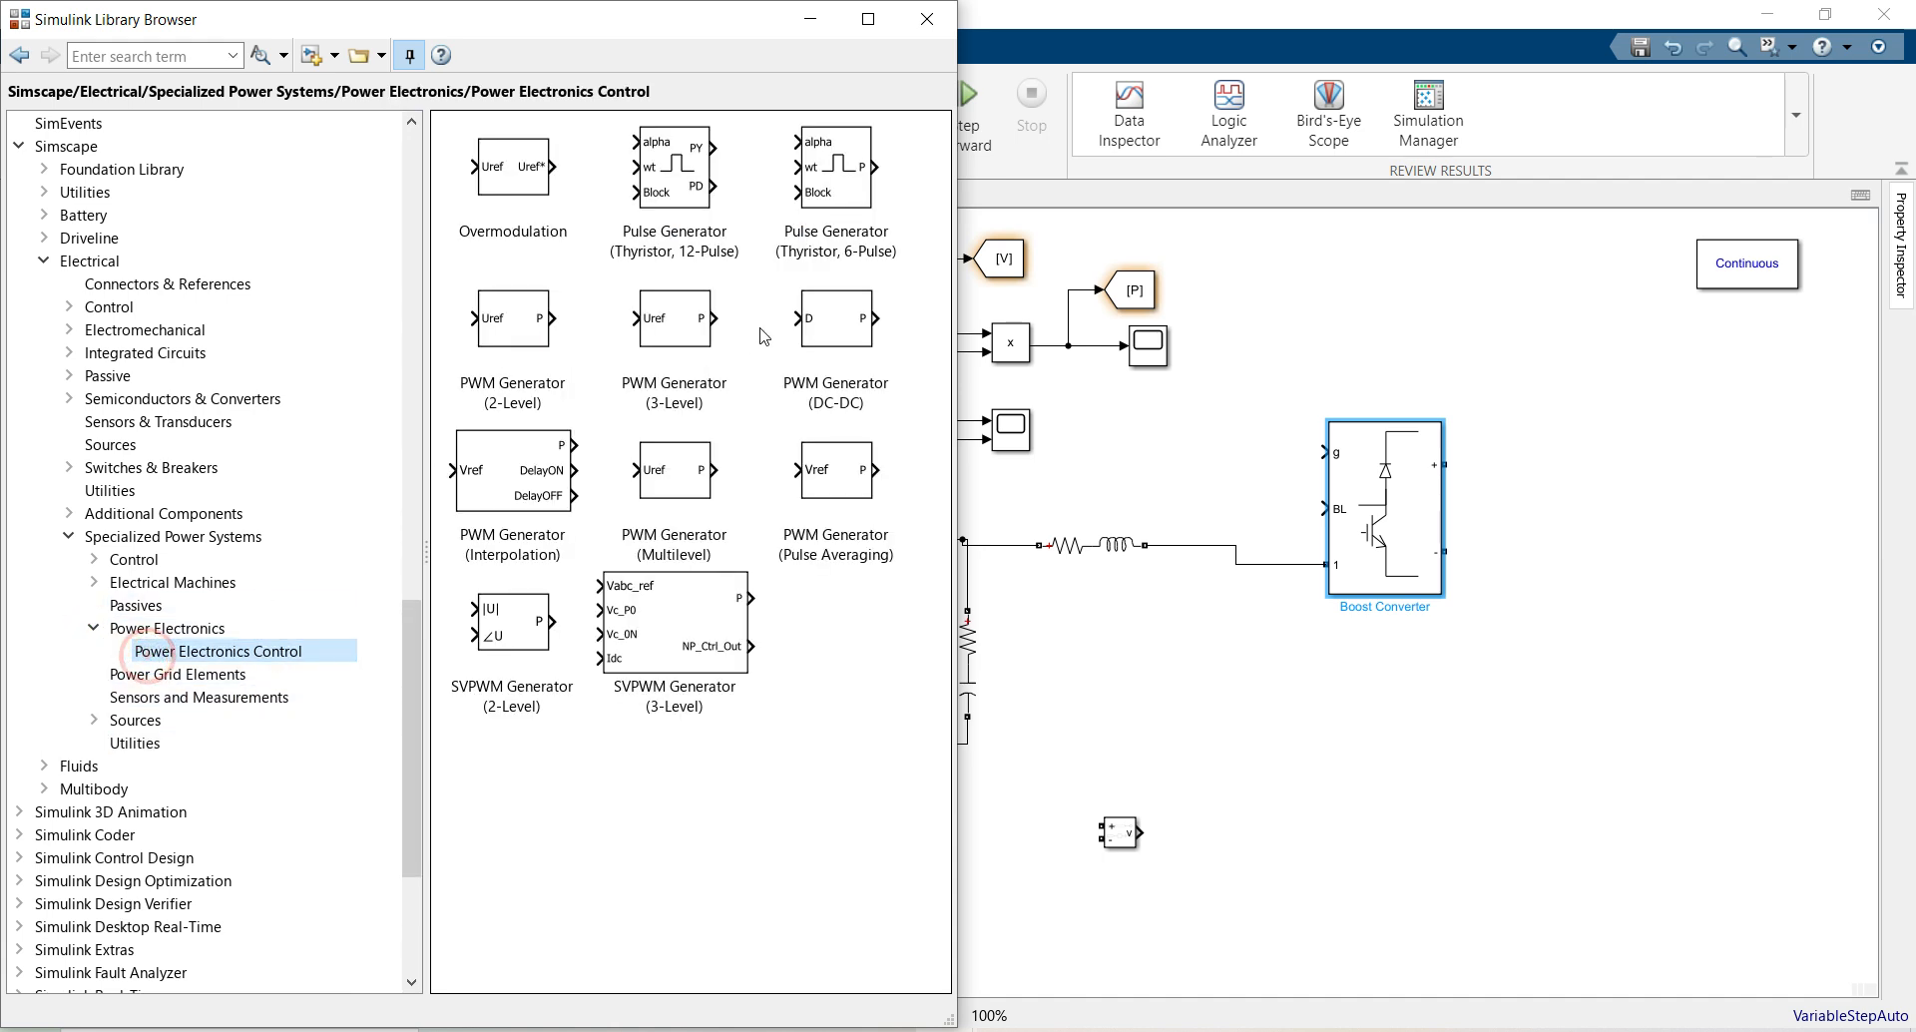
drag(529, 376, 1325, 452)
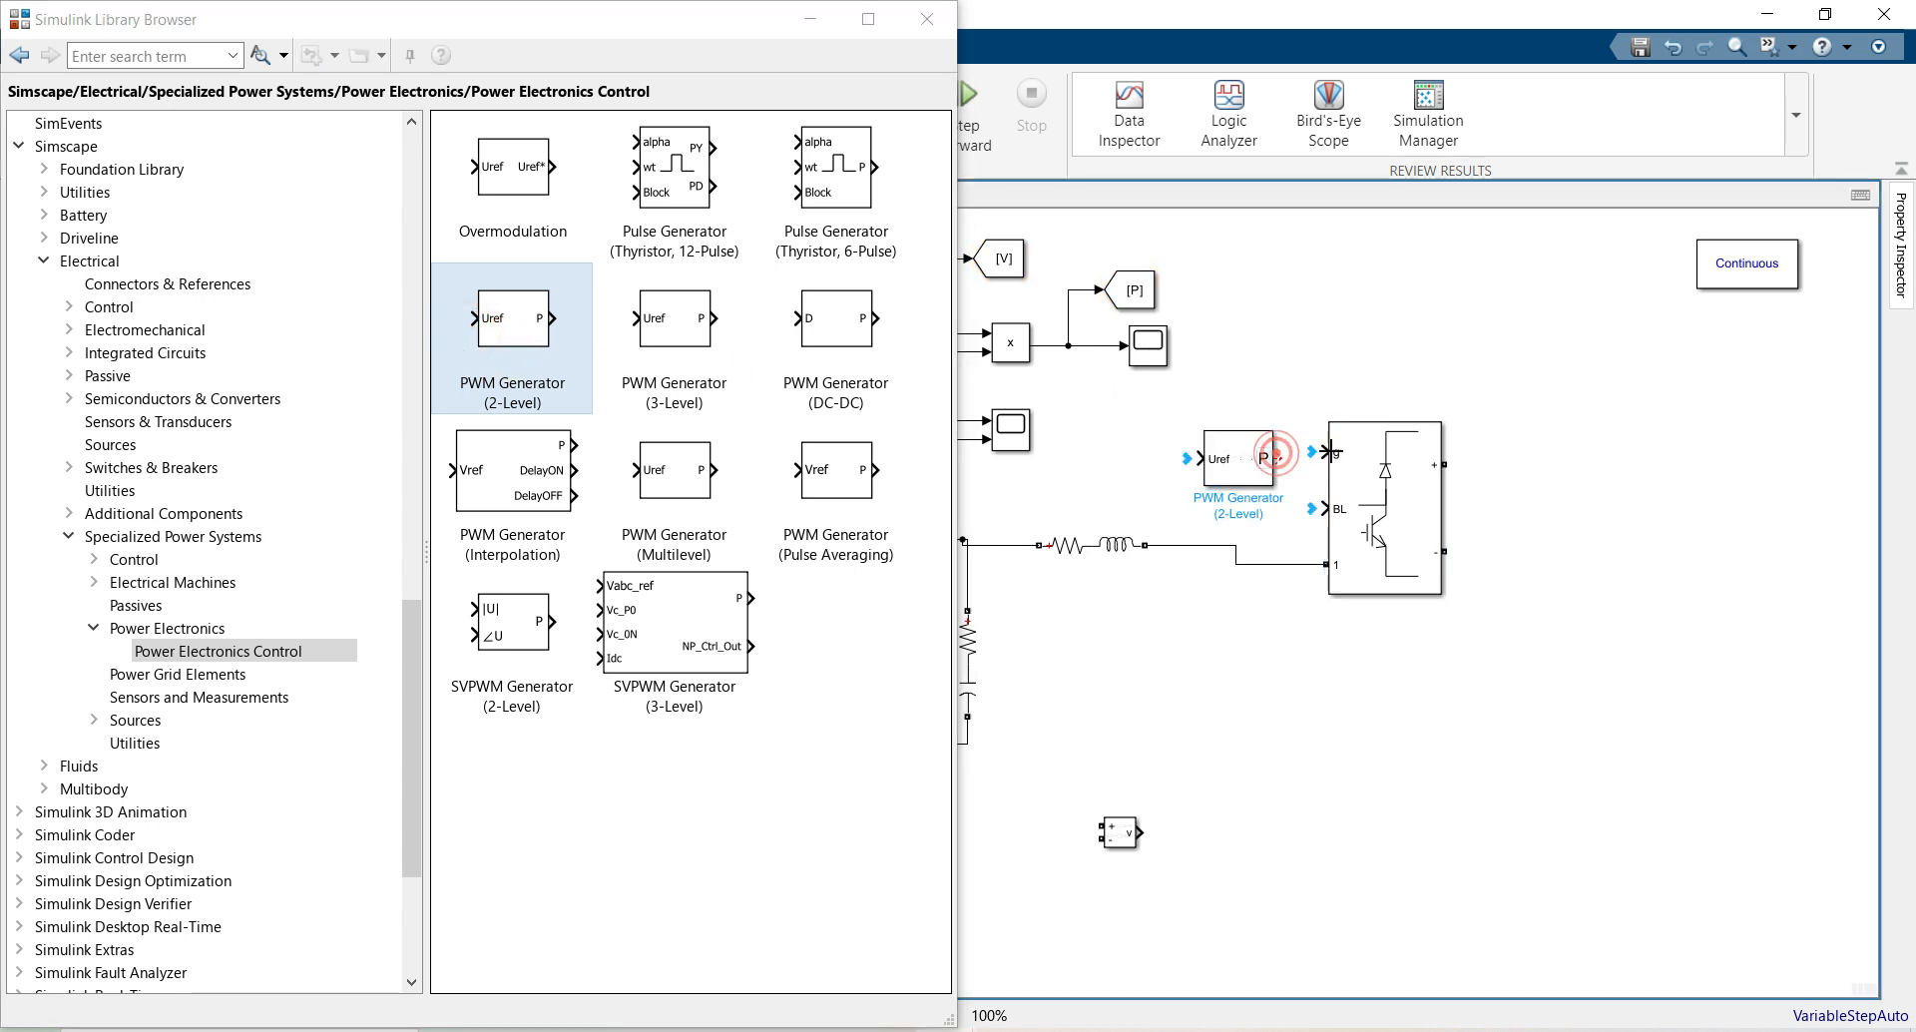
click(935, 57)
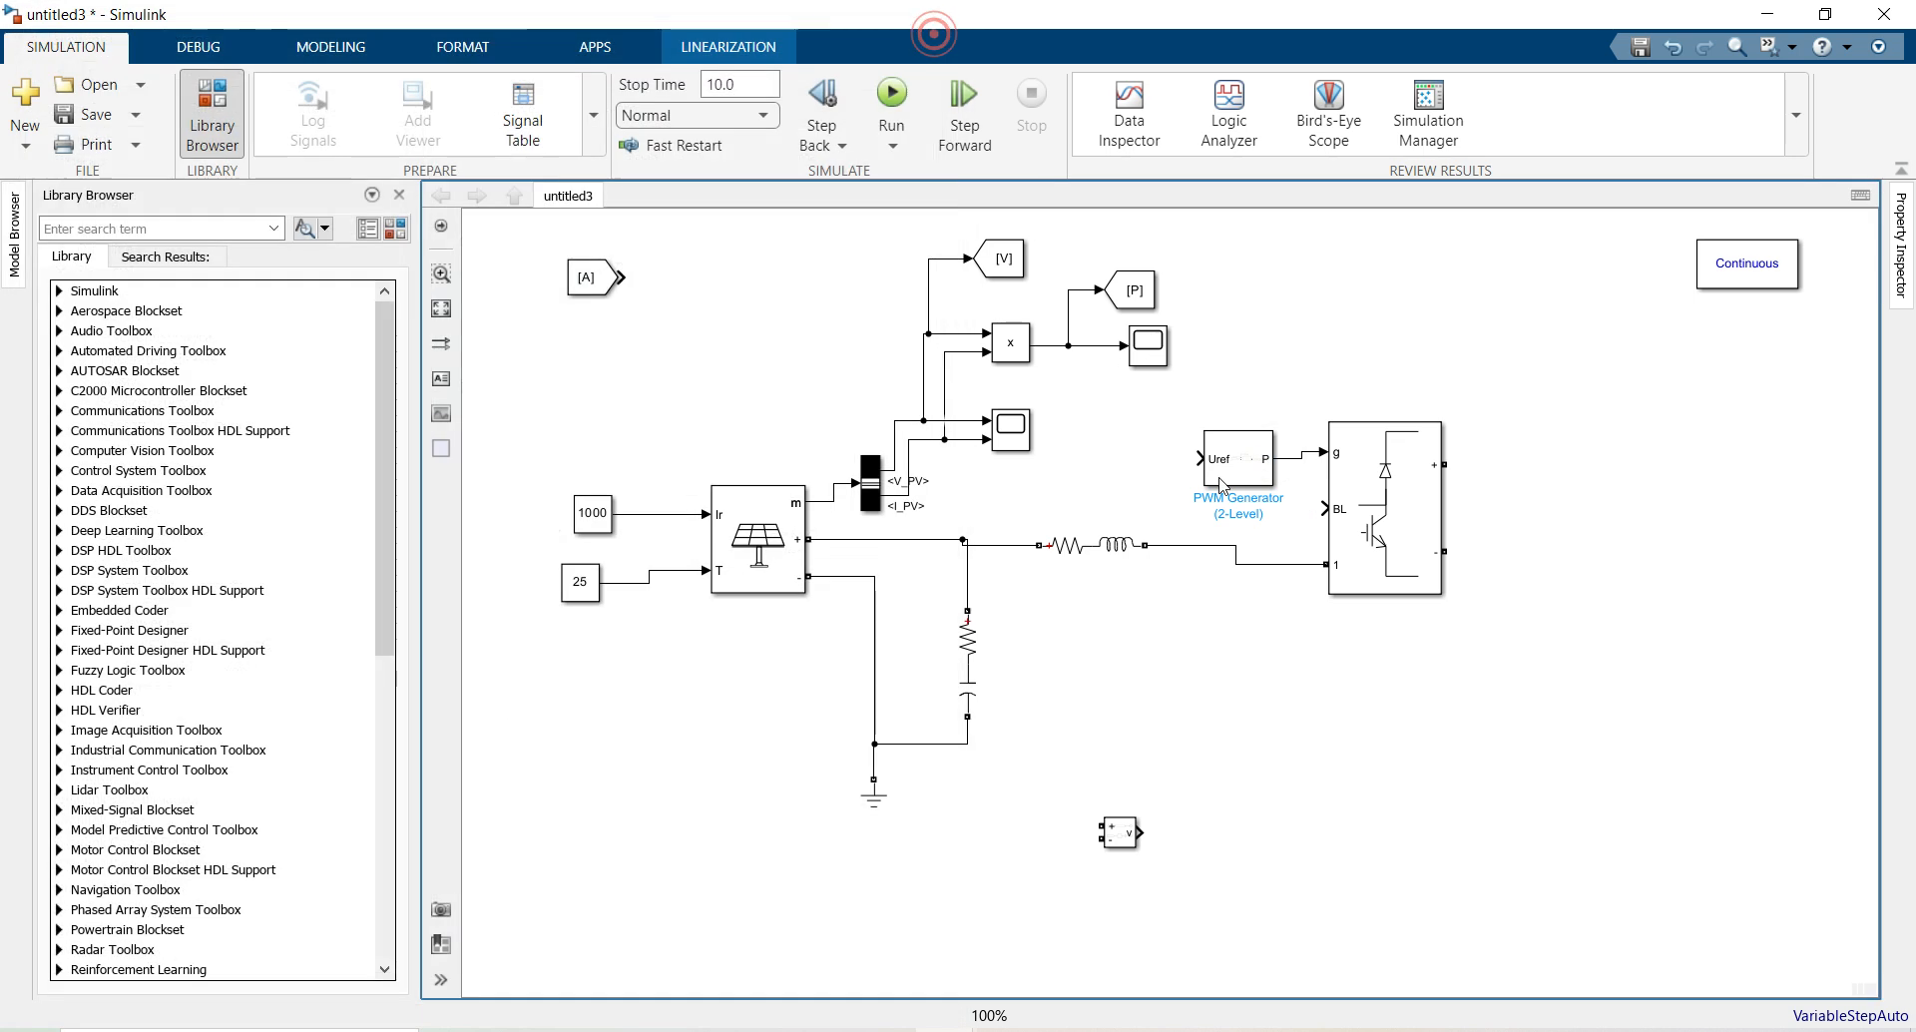
click(1231, 469)
Set the PWM Generator to single-phase full-bridge (4 pulses) with a 3000 Hz carrier
double_click(1231, 469)
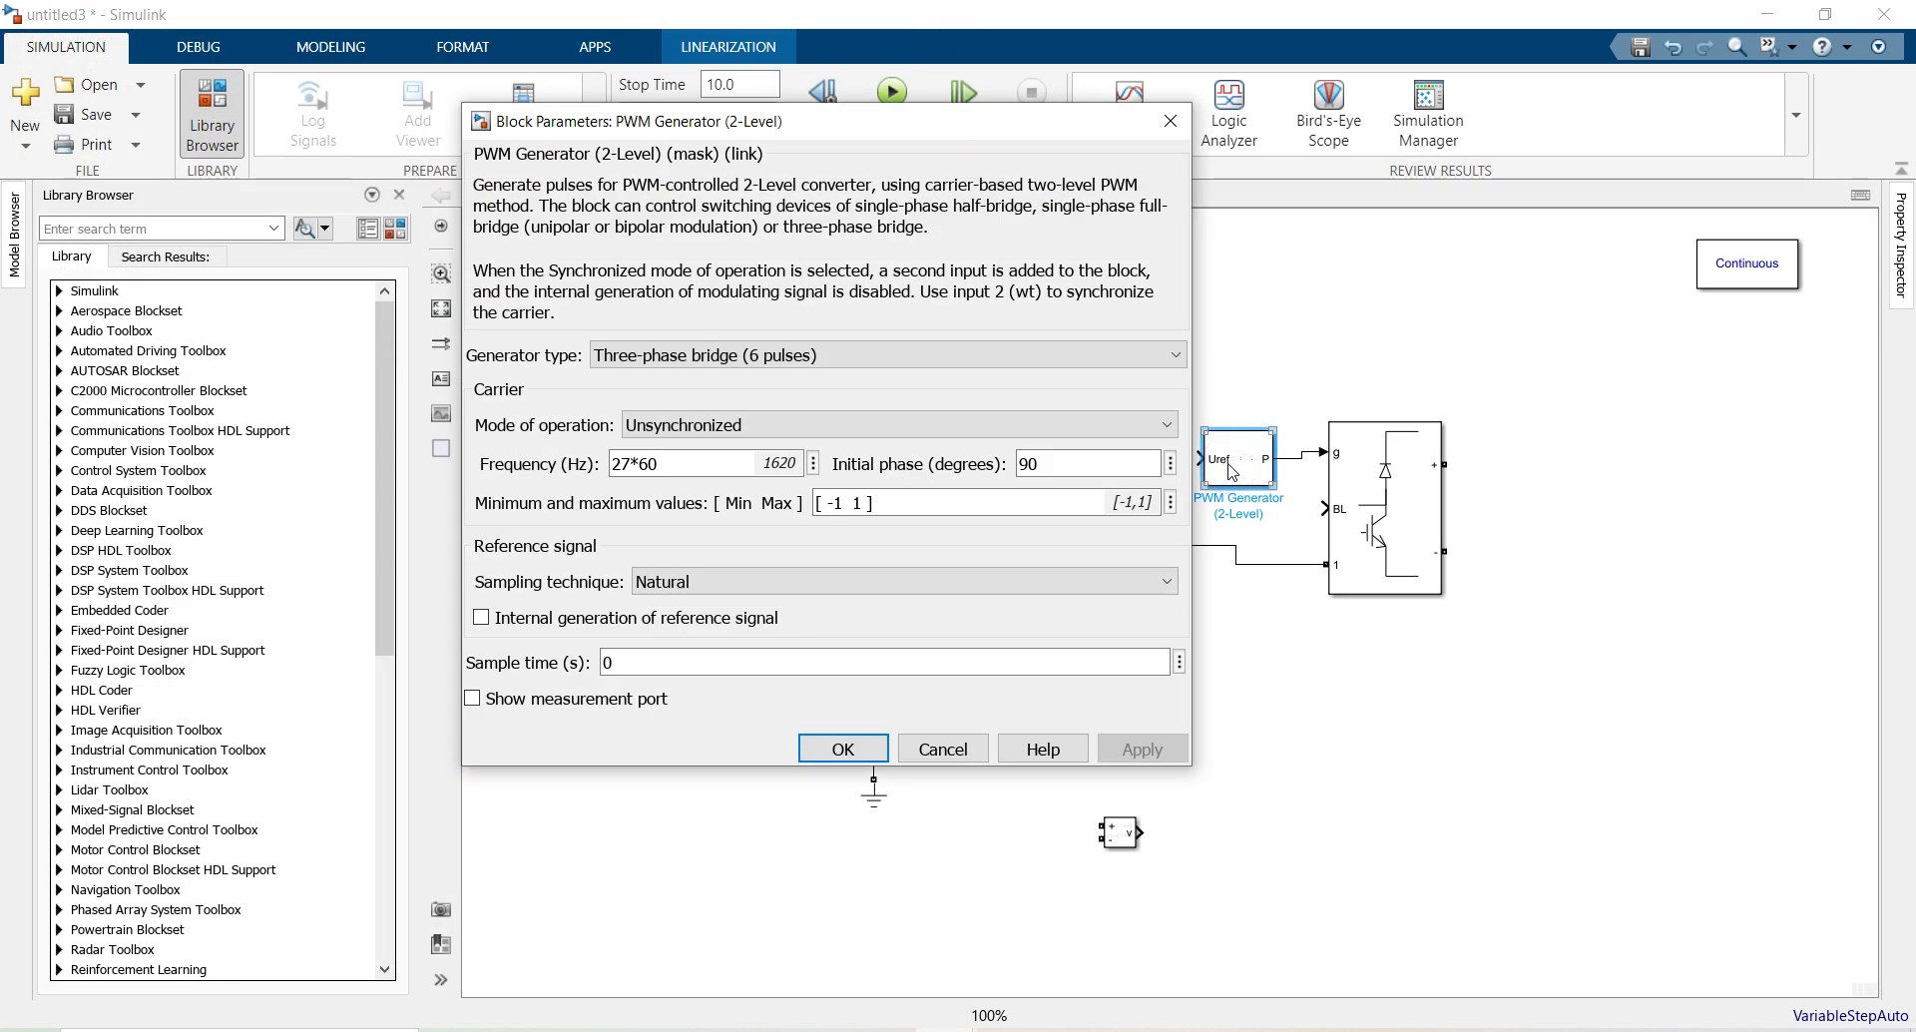
click(723, 355)
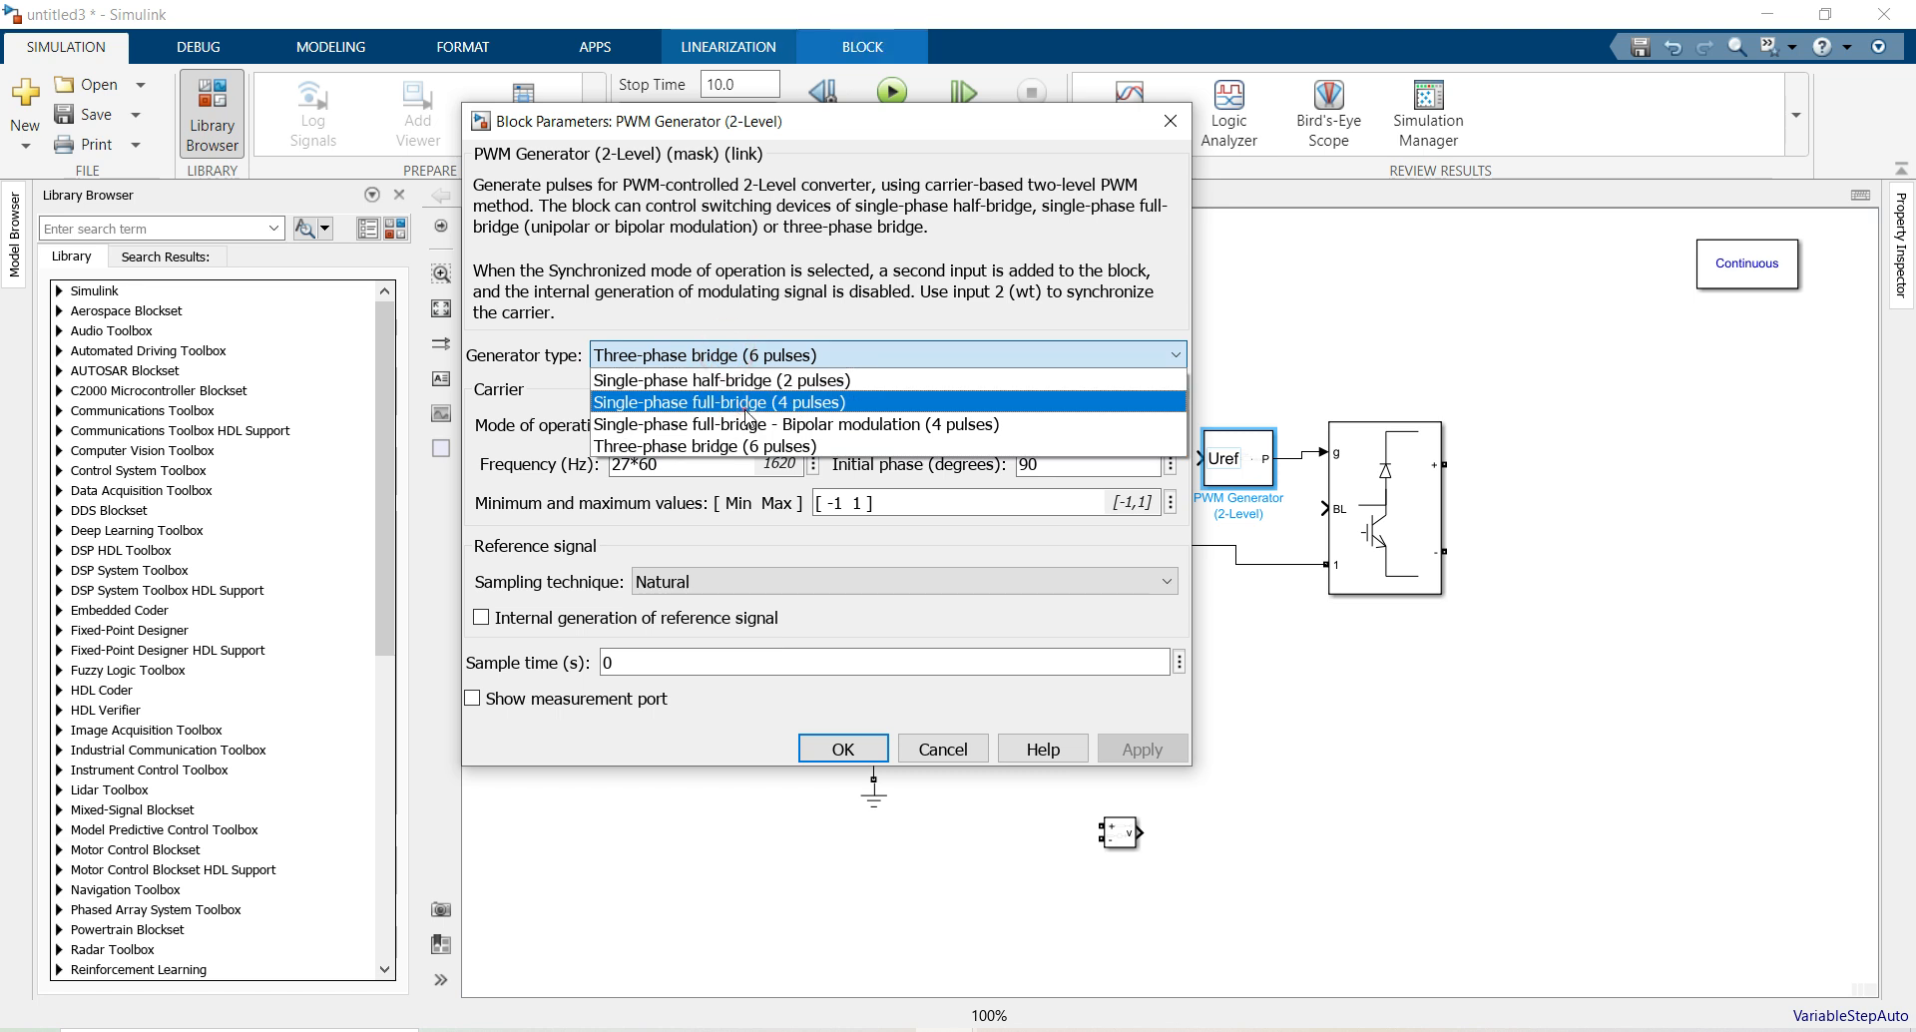
click(750, 402)
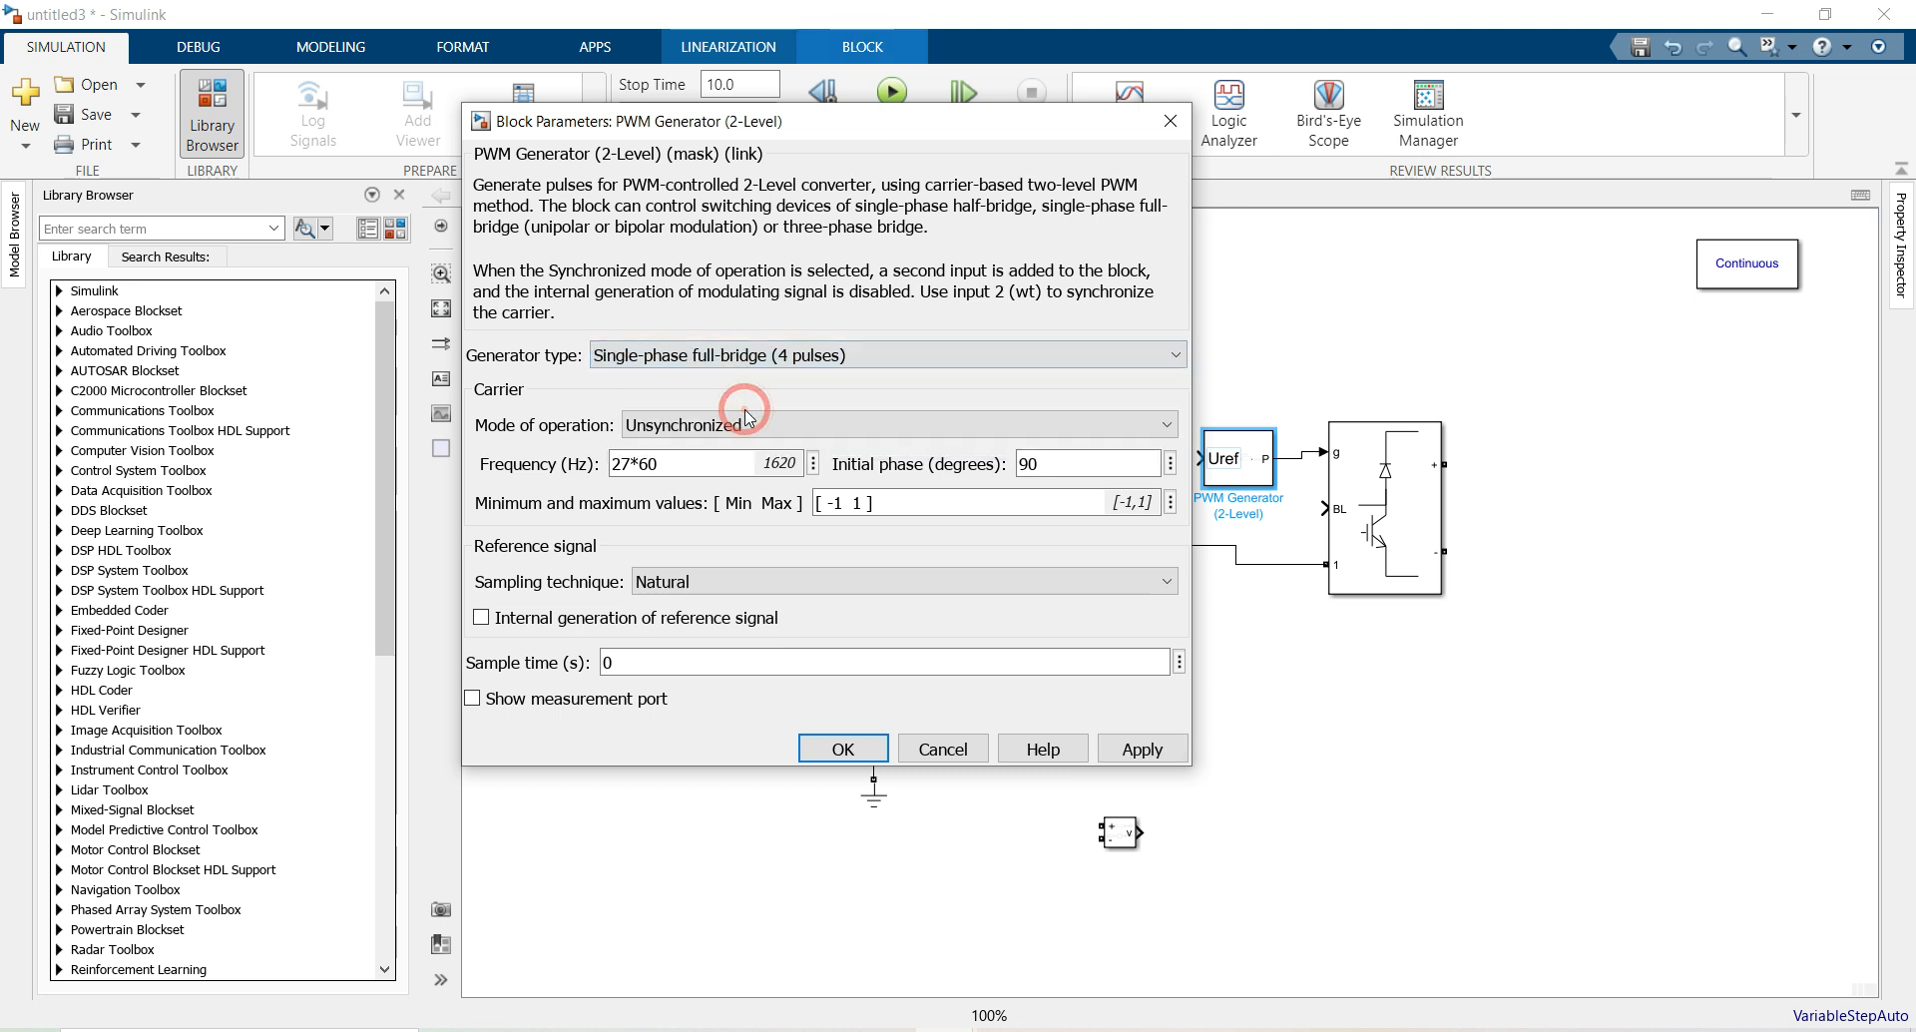
triple_click(710, 458)
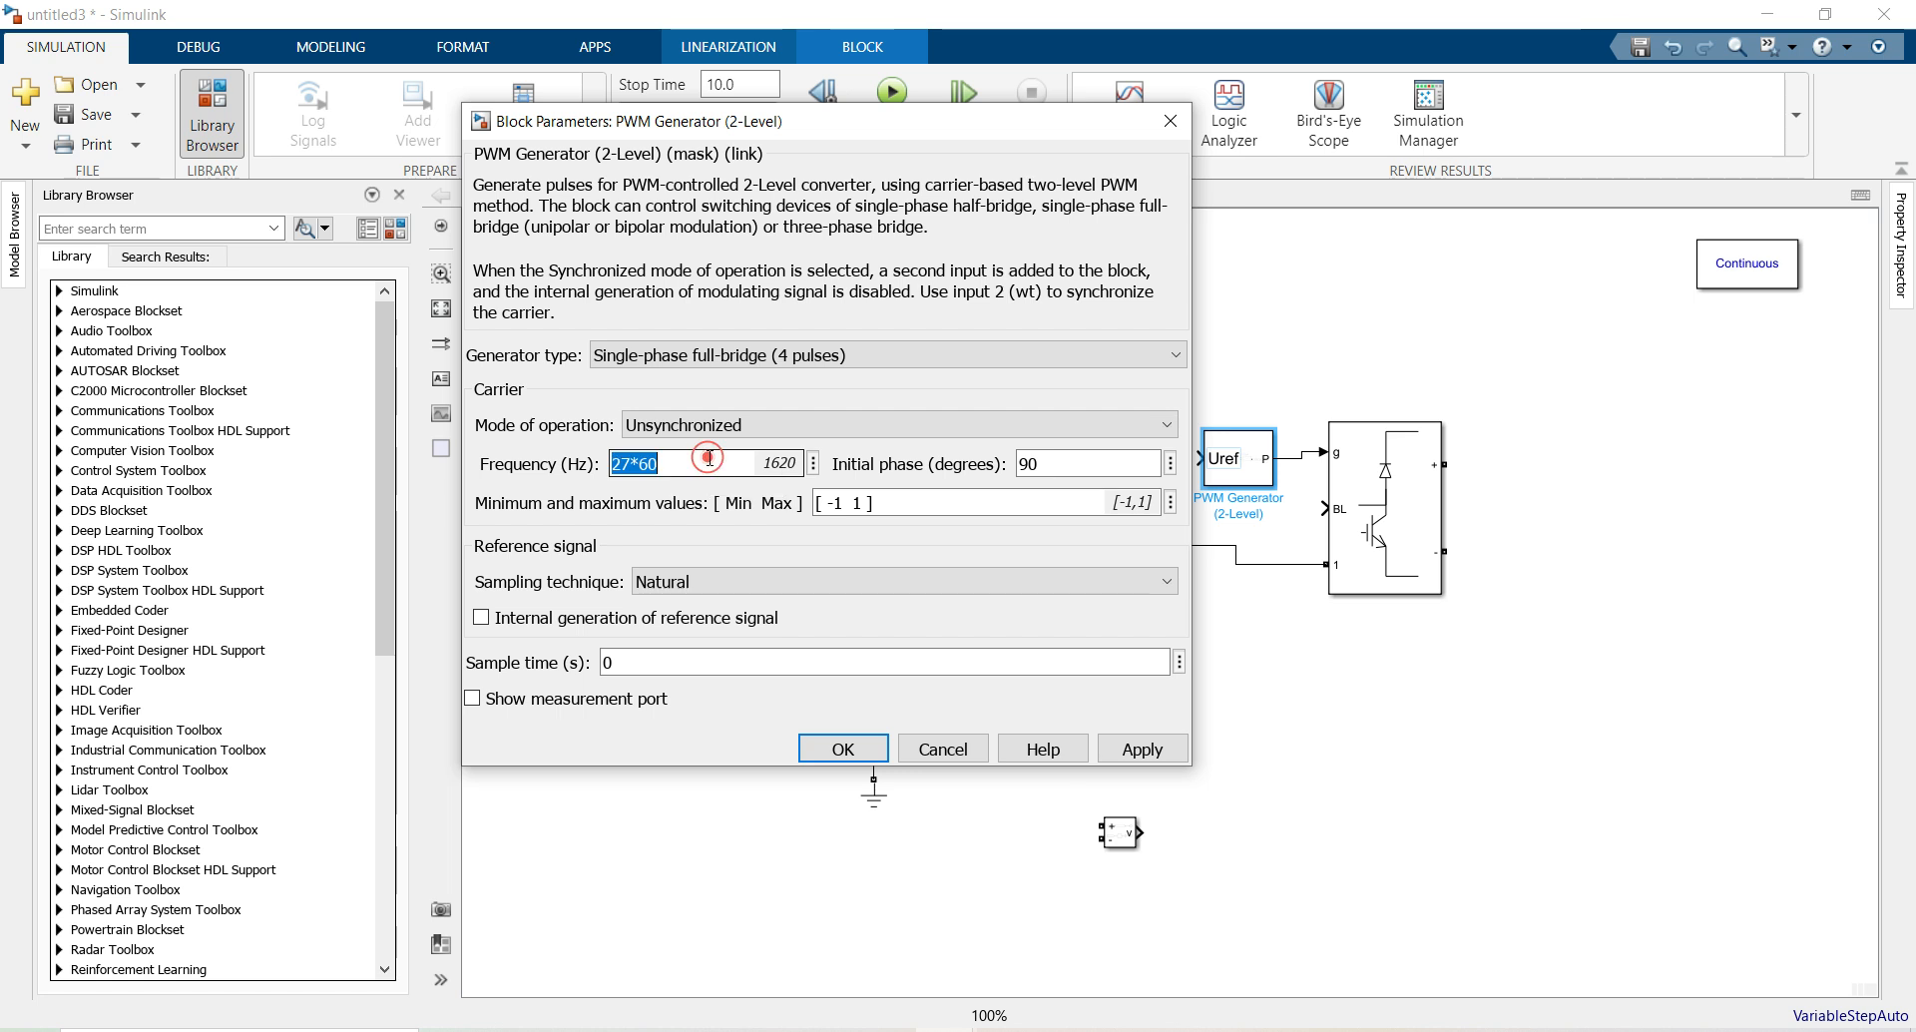
text(3000)
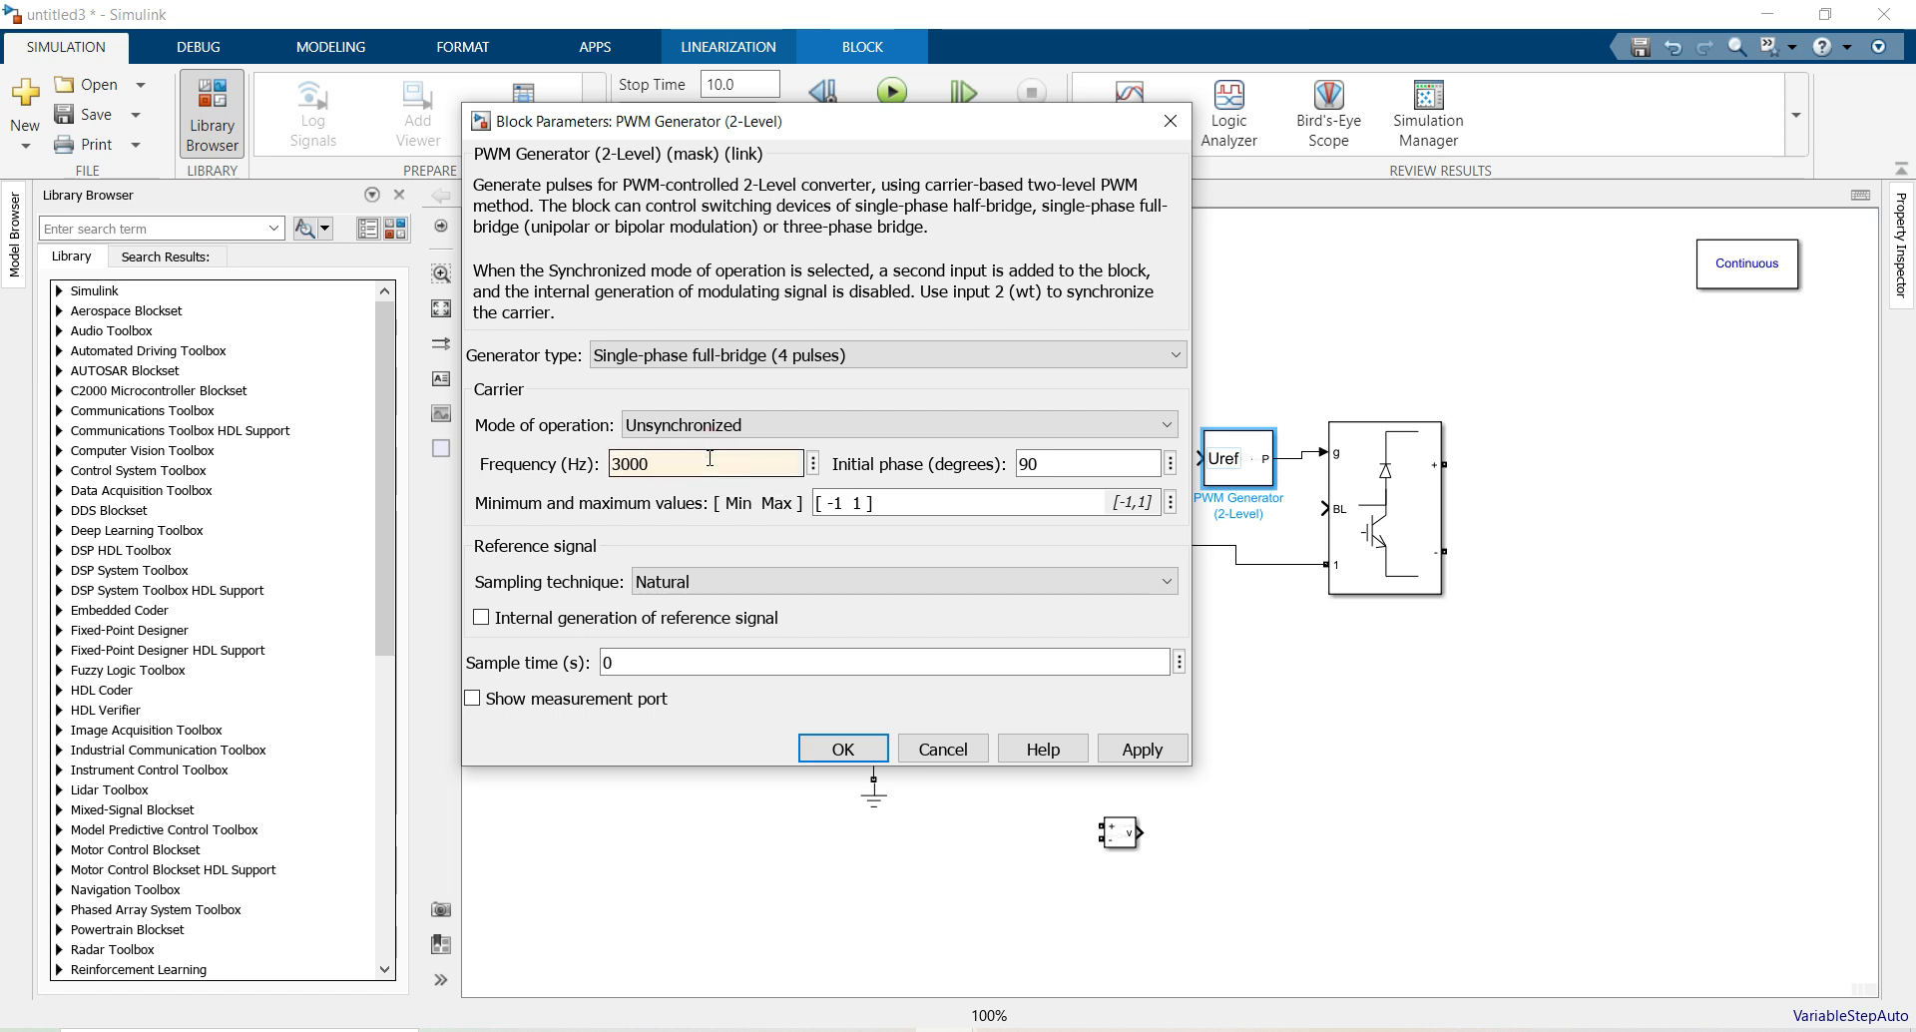
click(856, 748)
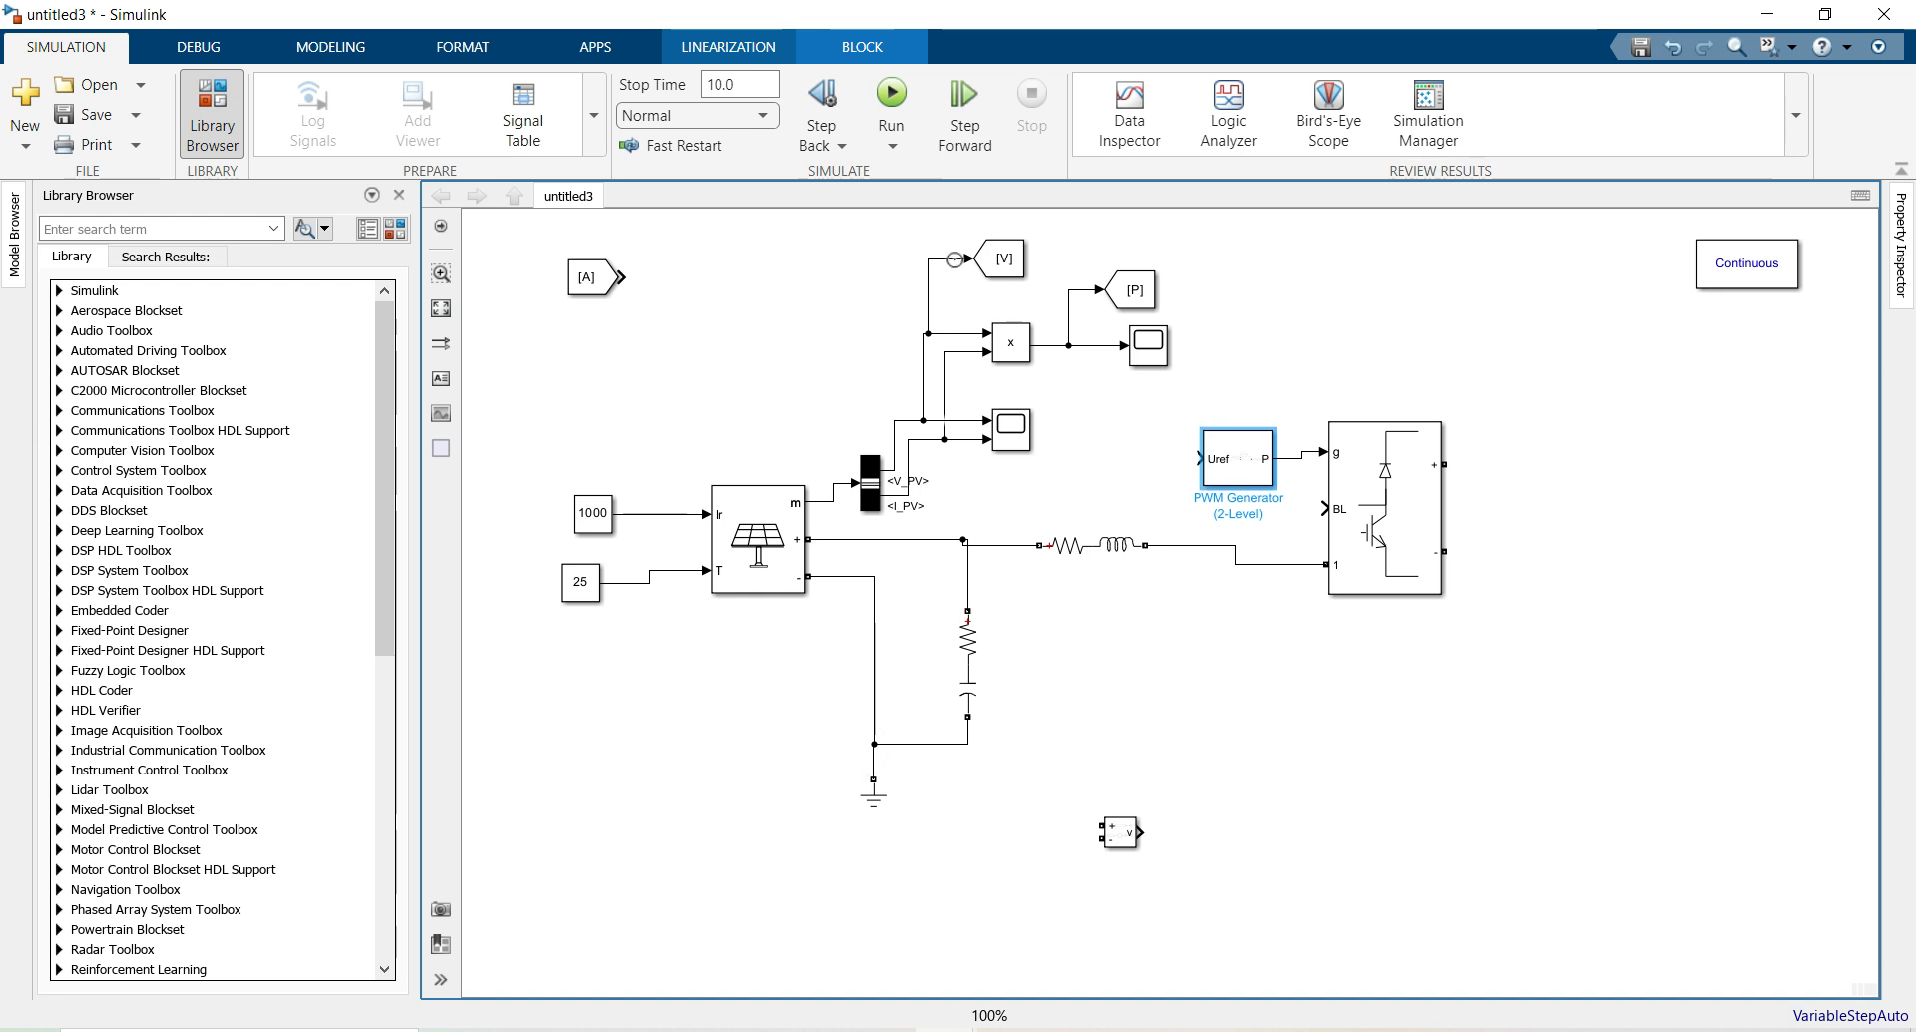
Copy a From block onto the PWM Generator's Uref input and retag it D_gate
drag(603, 284, 1138, 462)
click(1162, 461)
click(1117, 459)
double_click(1122, 463)
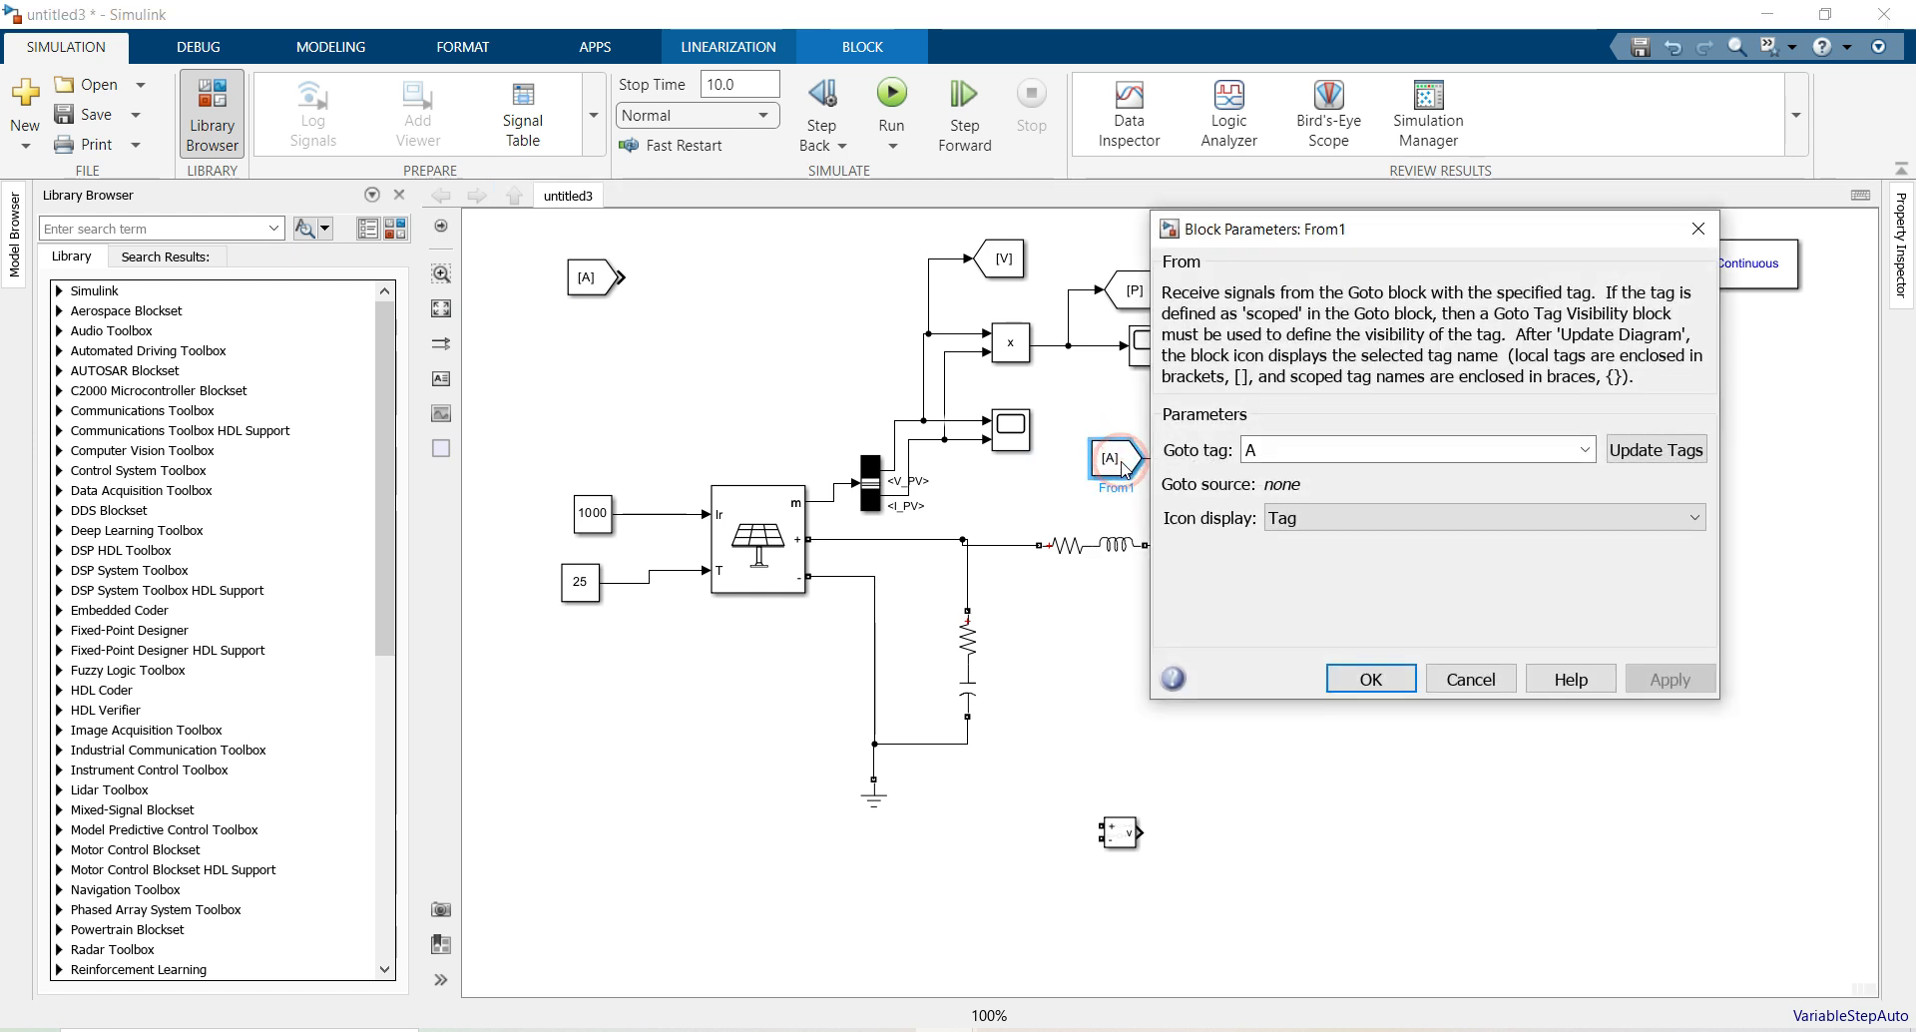
double_click(1293, 452)
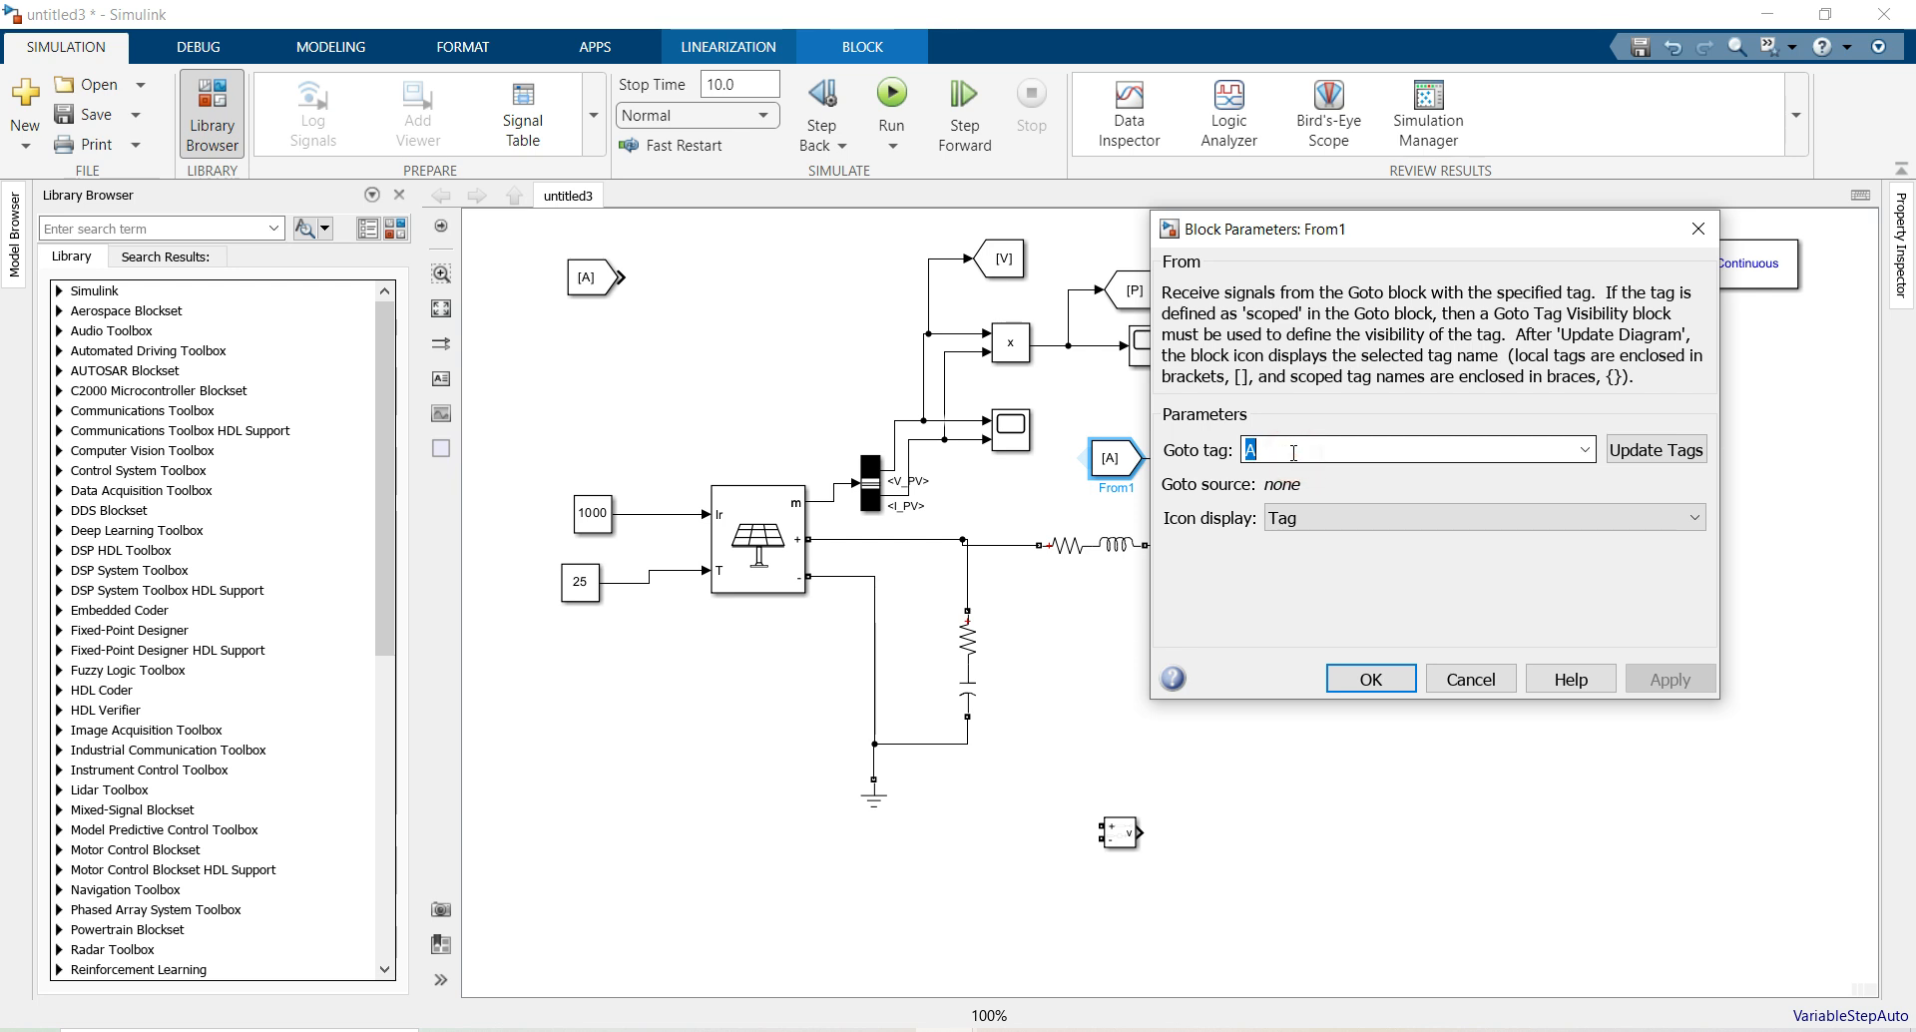
text(duty)
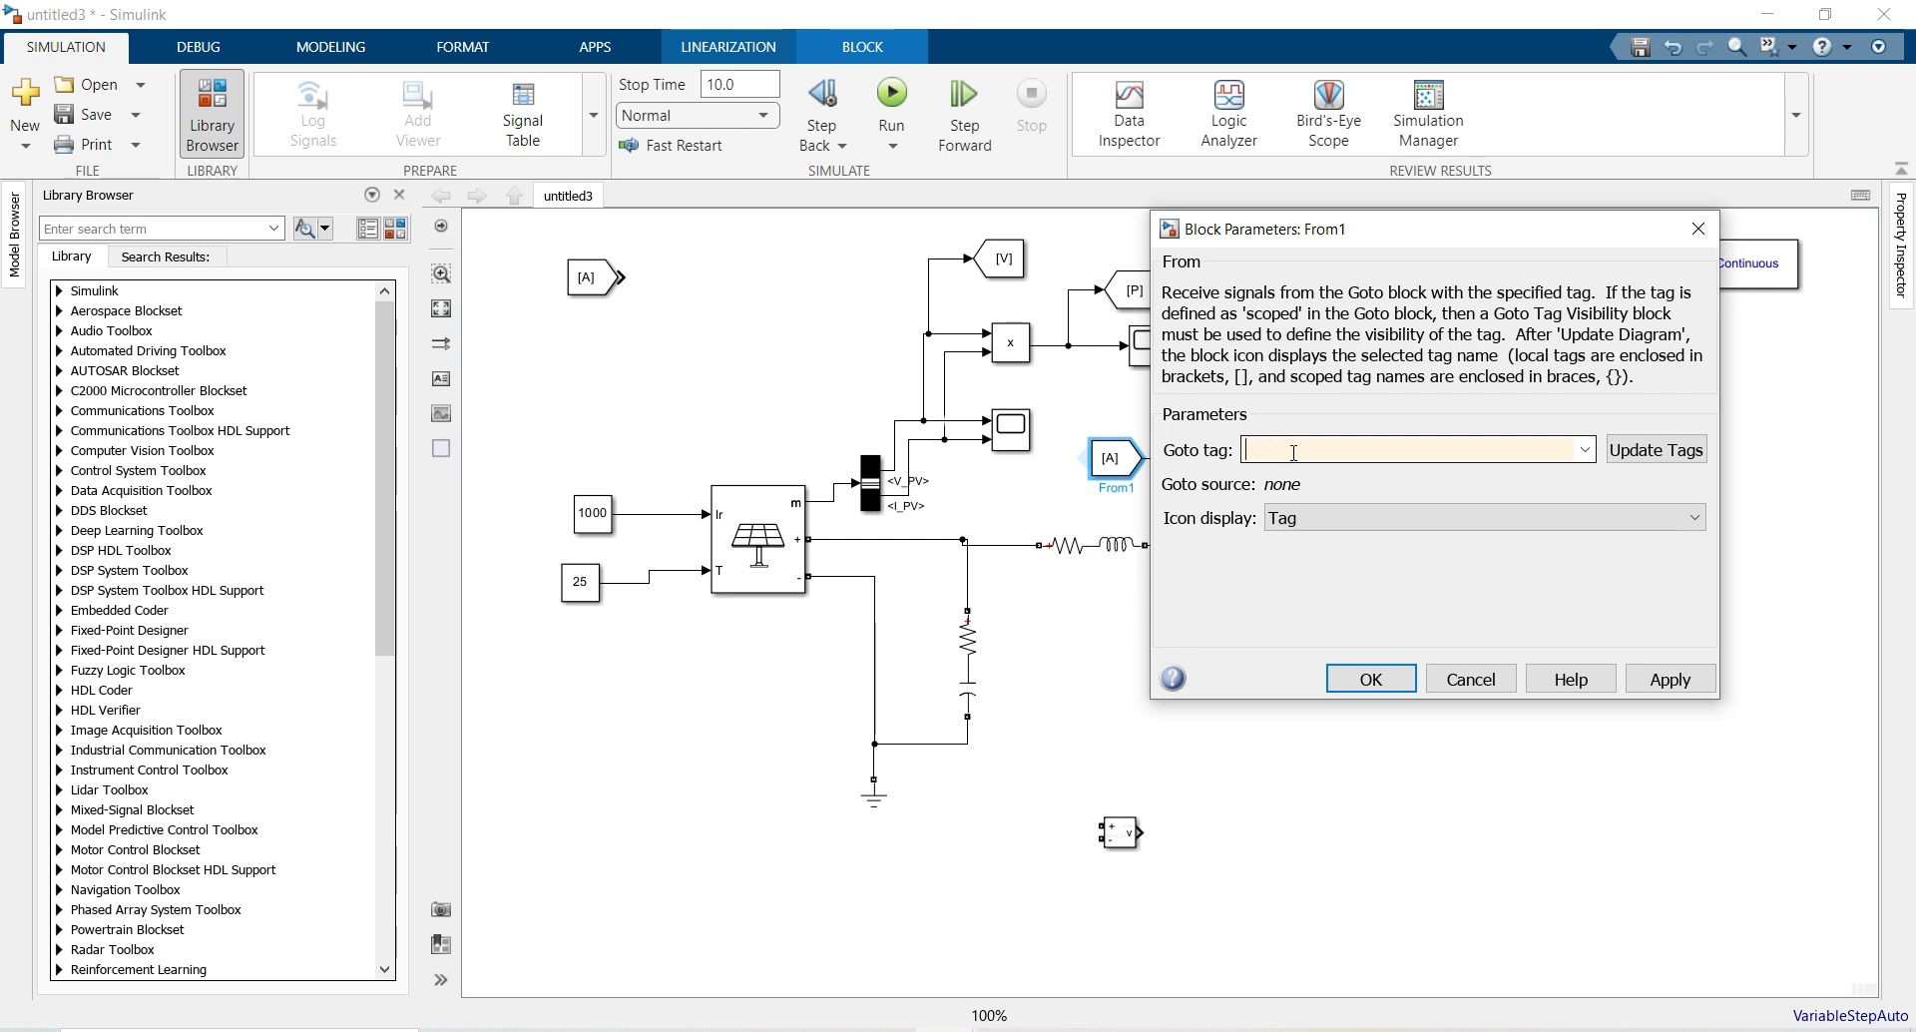
text(te)
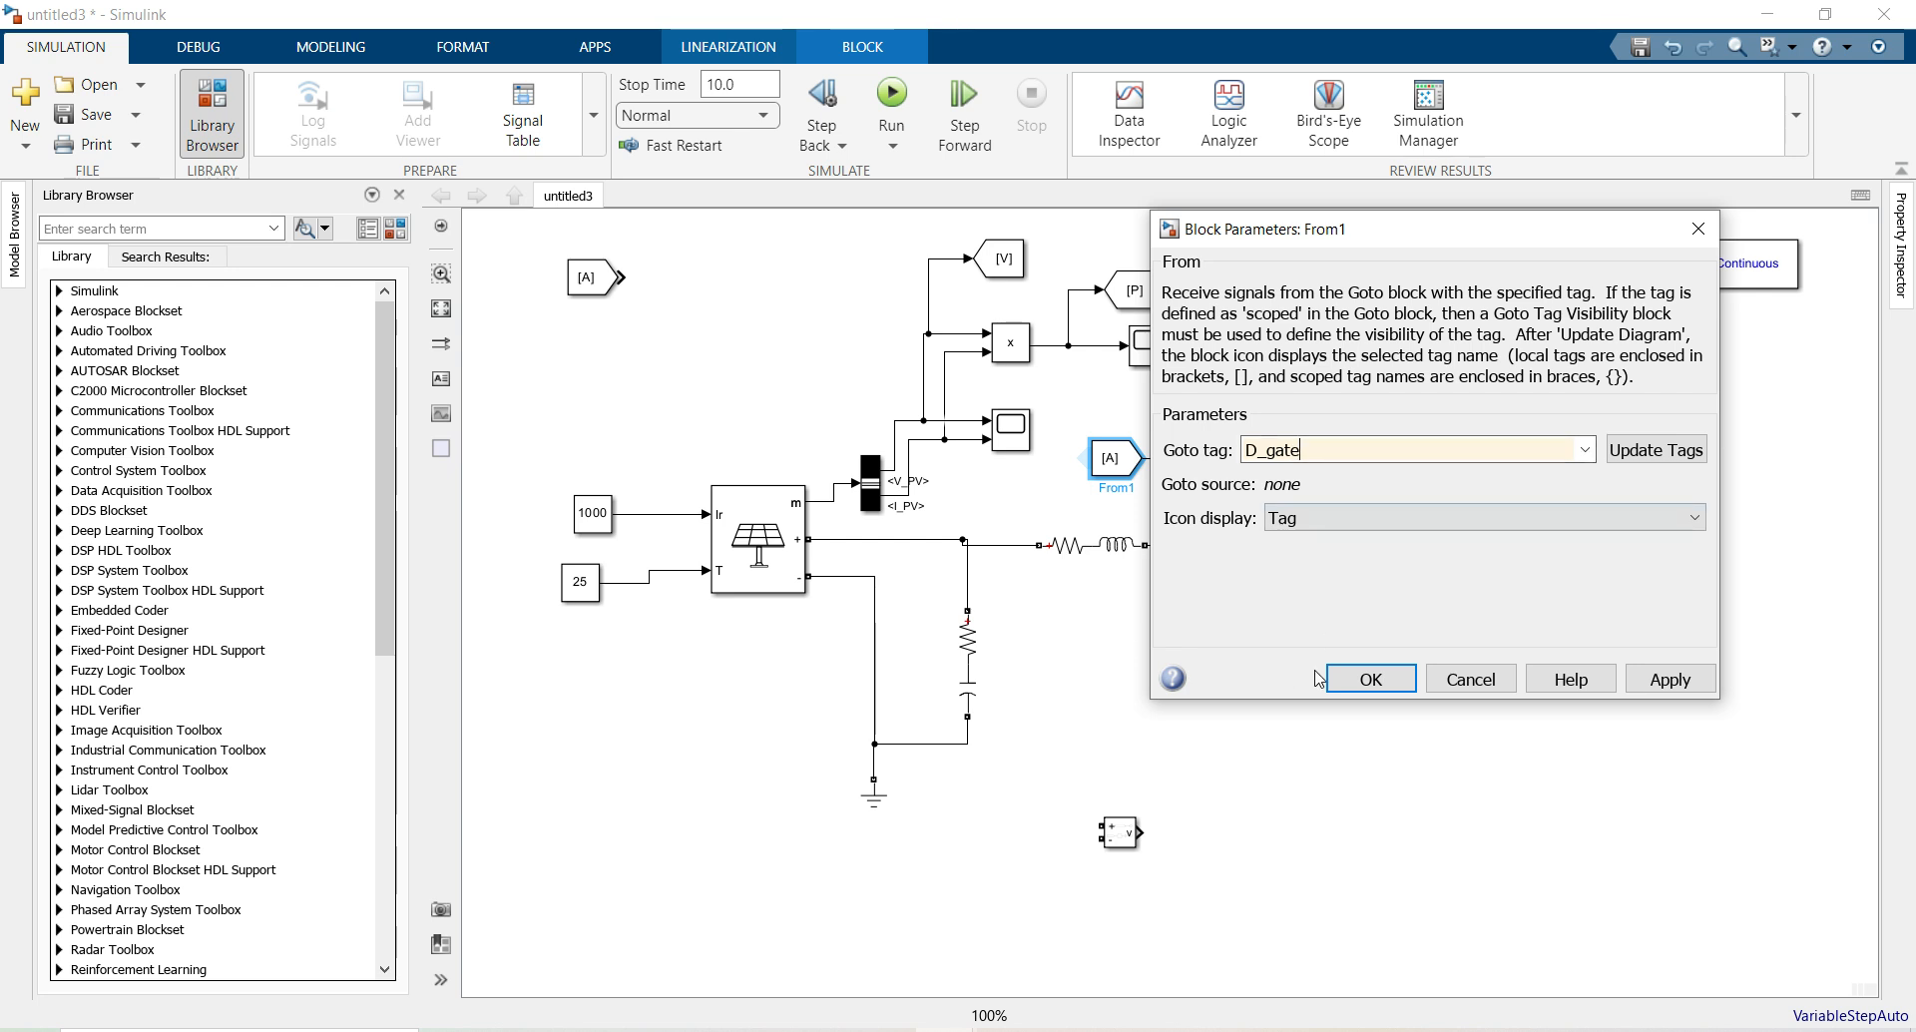
click(1371, 678)
click(1311, 676)
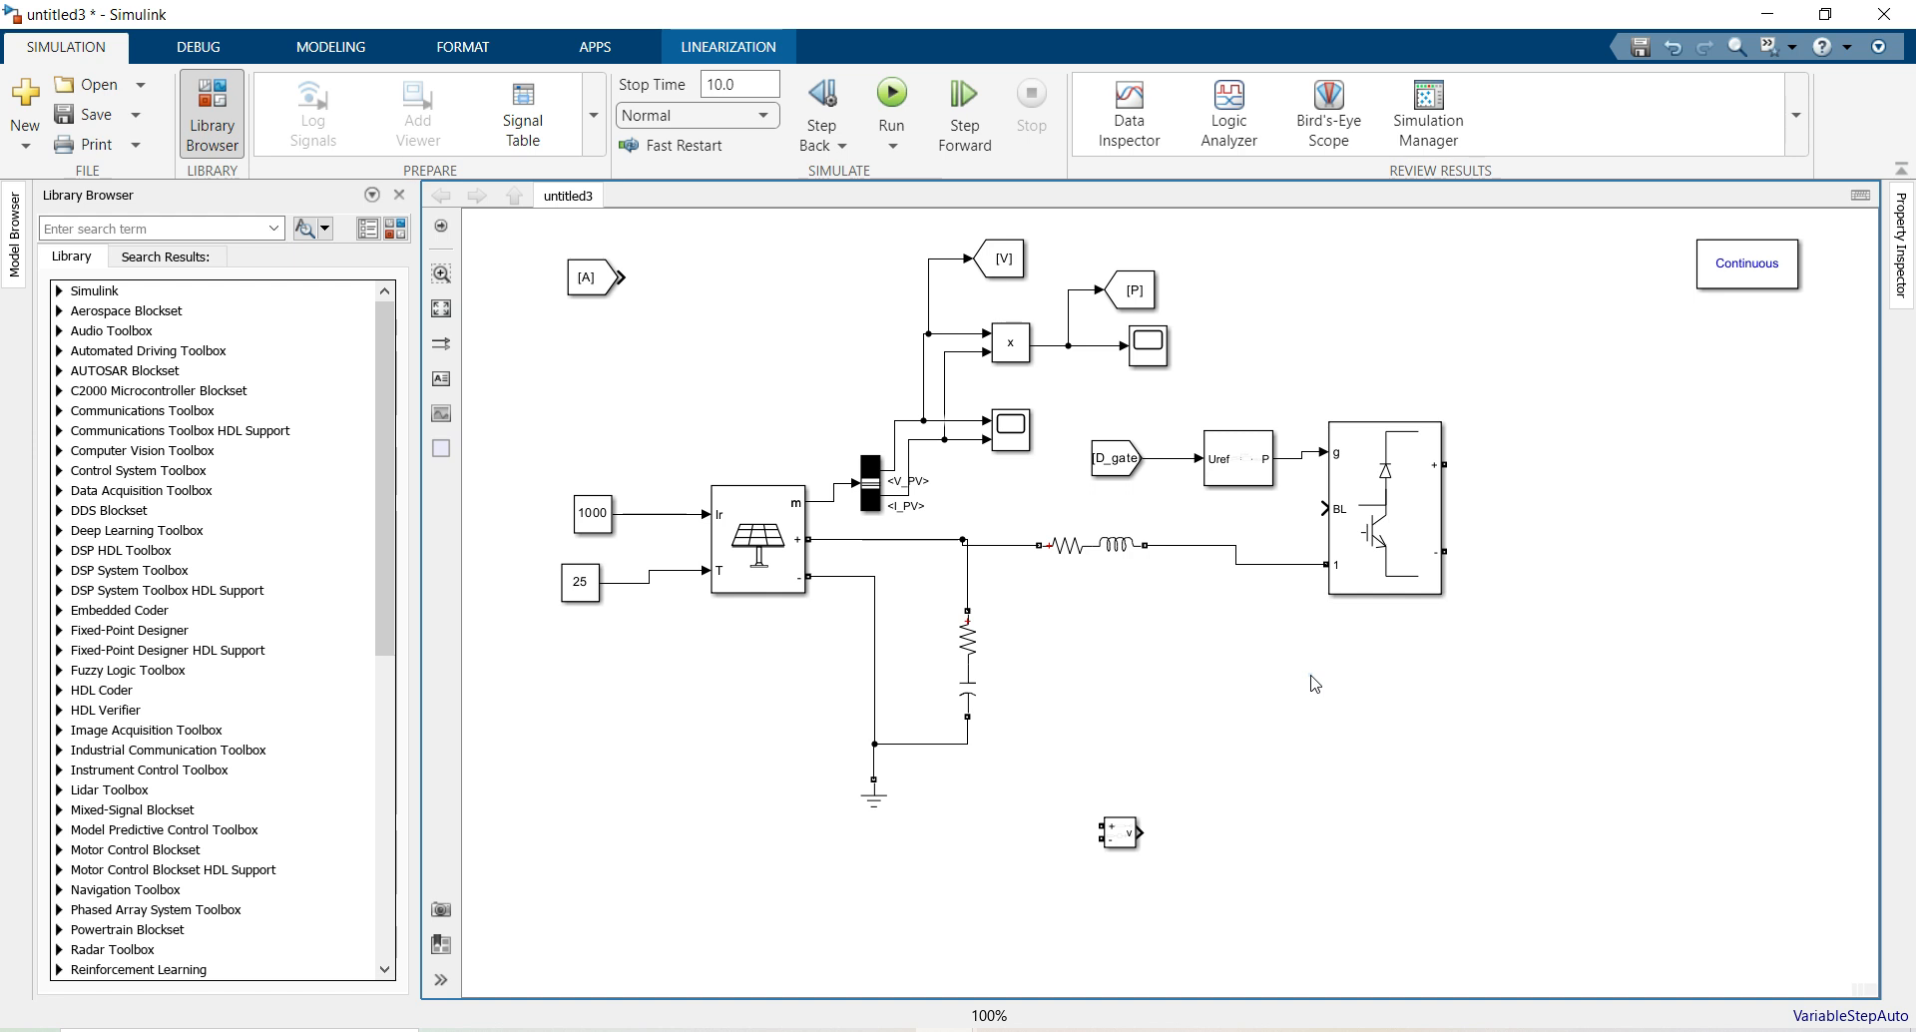
Ground the converter's negative output and copy an RC branch with a ground onto its positive output
mouse_move(888, 795)
mouse_down()
mouse_move(1402, 716)
mouse_move(1507, 671)
mouse_move(1444, 554)
mouse_up()
click(1552, 546)
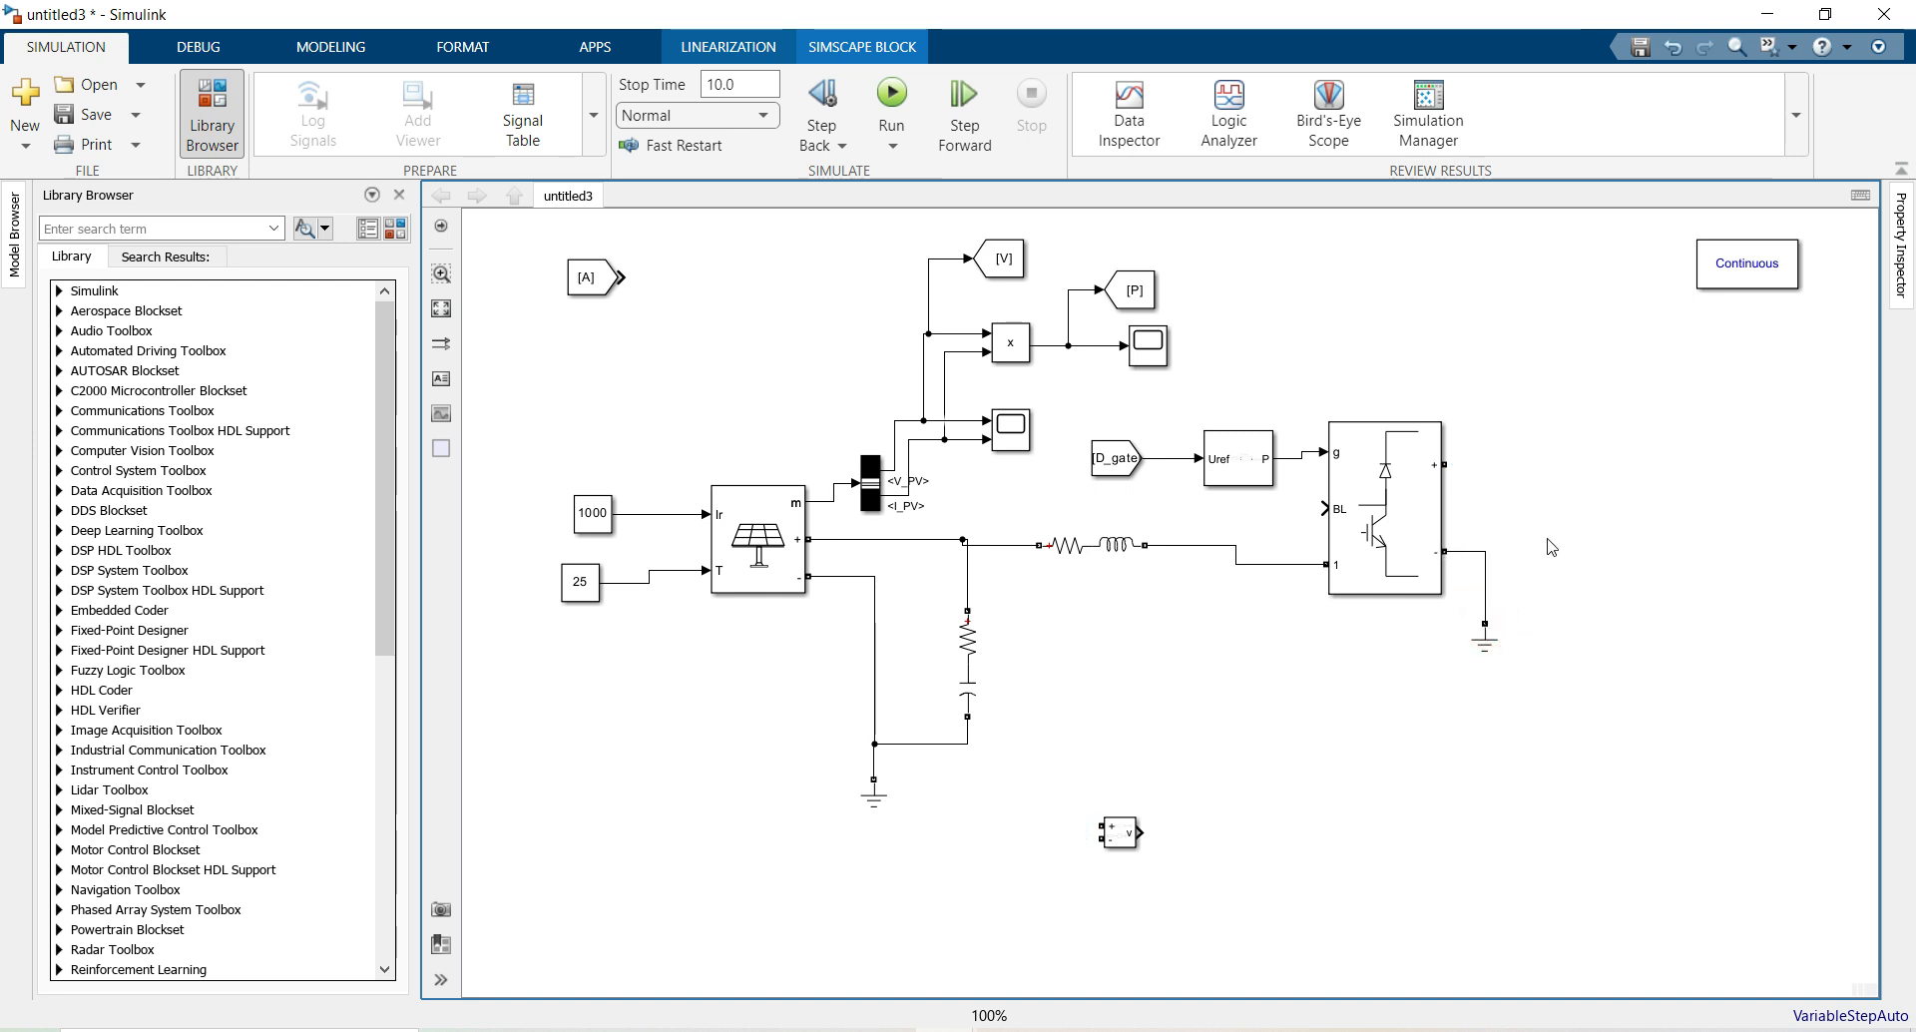
click(1078, 556)
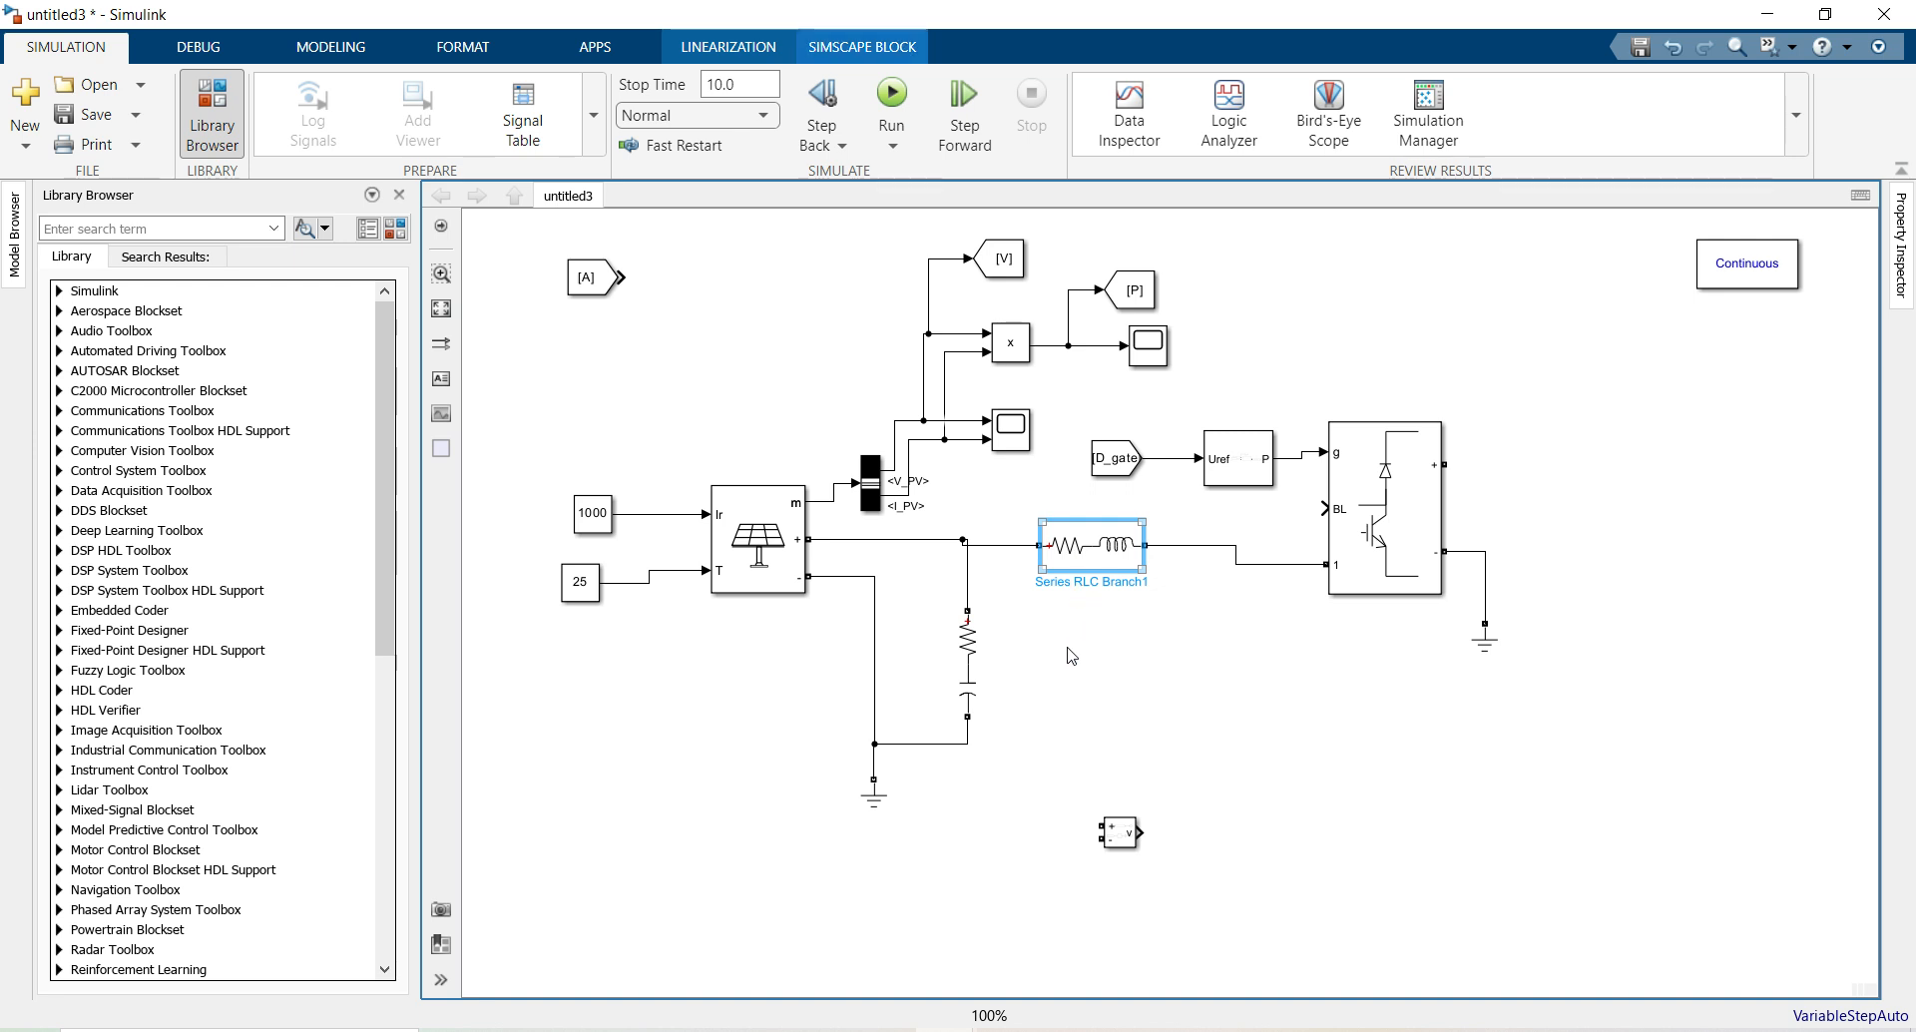
right_click(1073, 653)
click(960, 654)
drag(960, 653, 1446, 463)
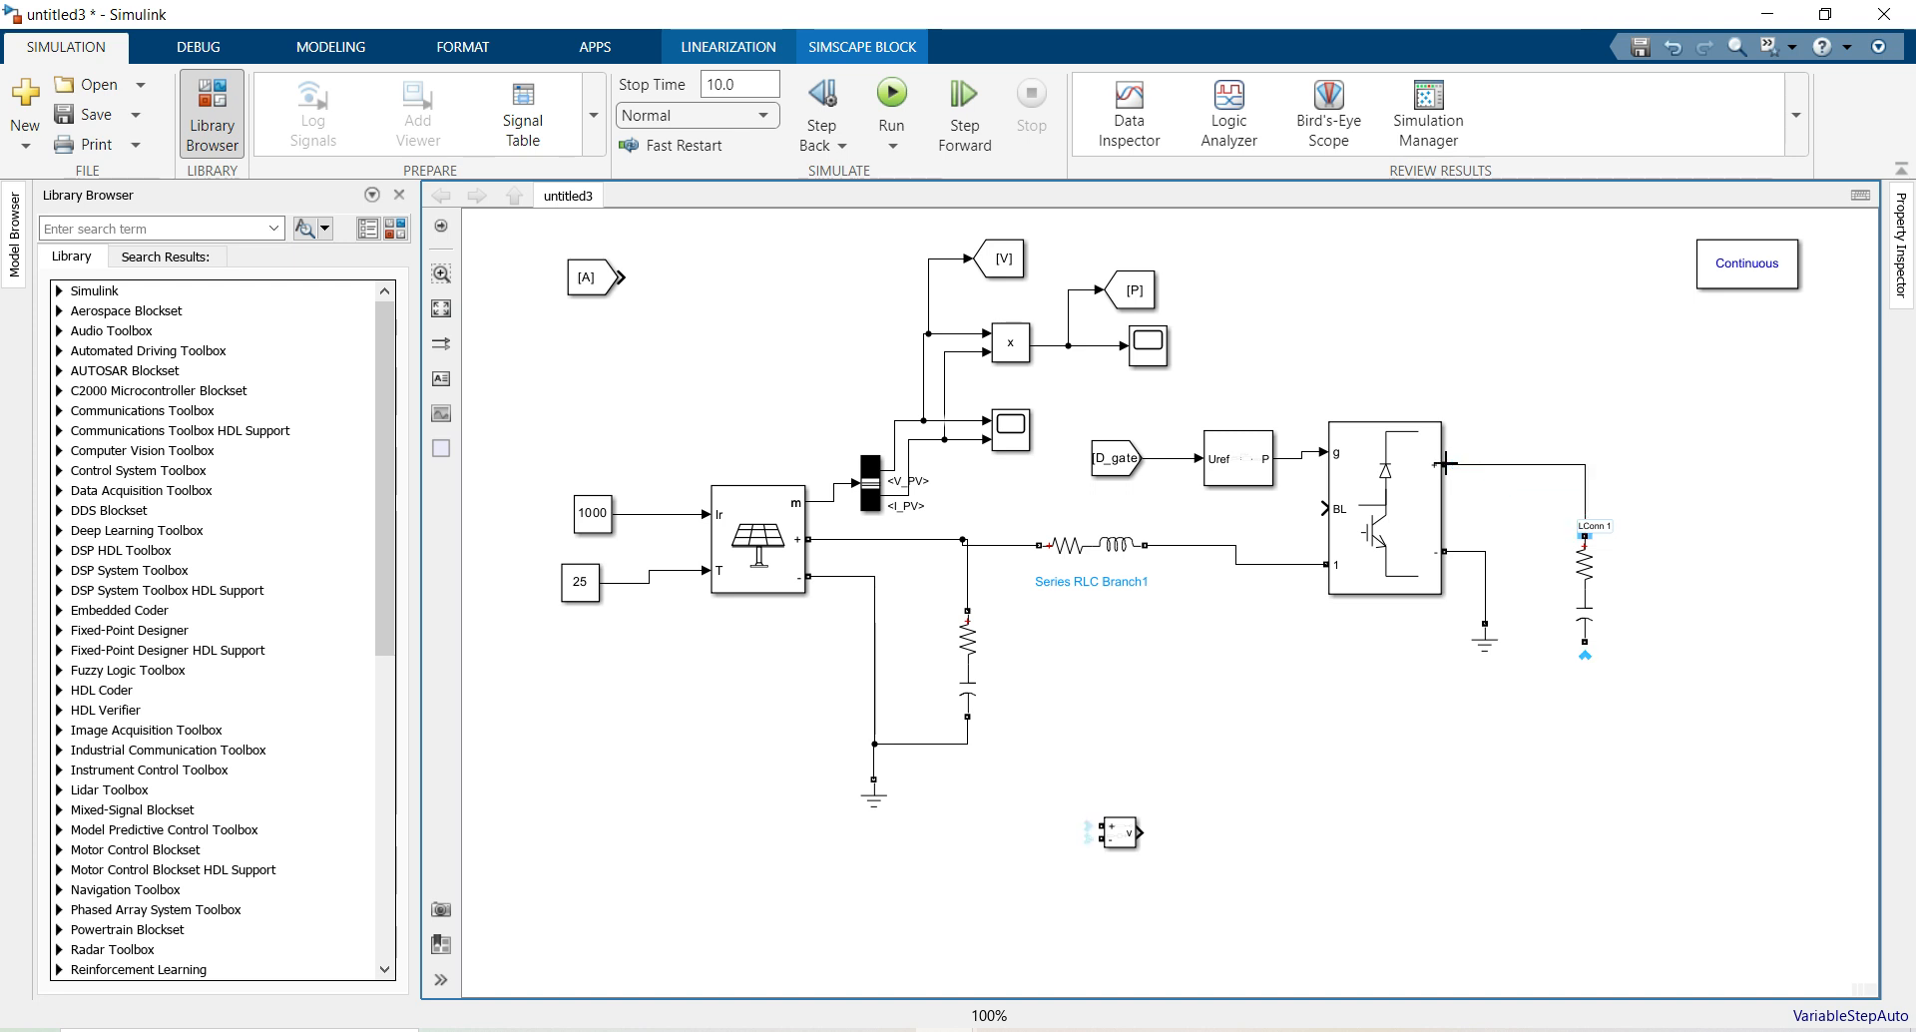
drag(1484, 655, 1589, 690)
Change Series RLC Branch2's capacitance to 4700e-6 F
double_click(1587, 584)
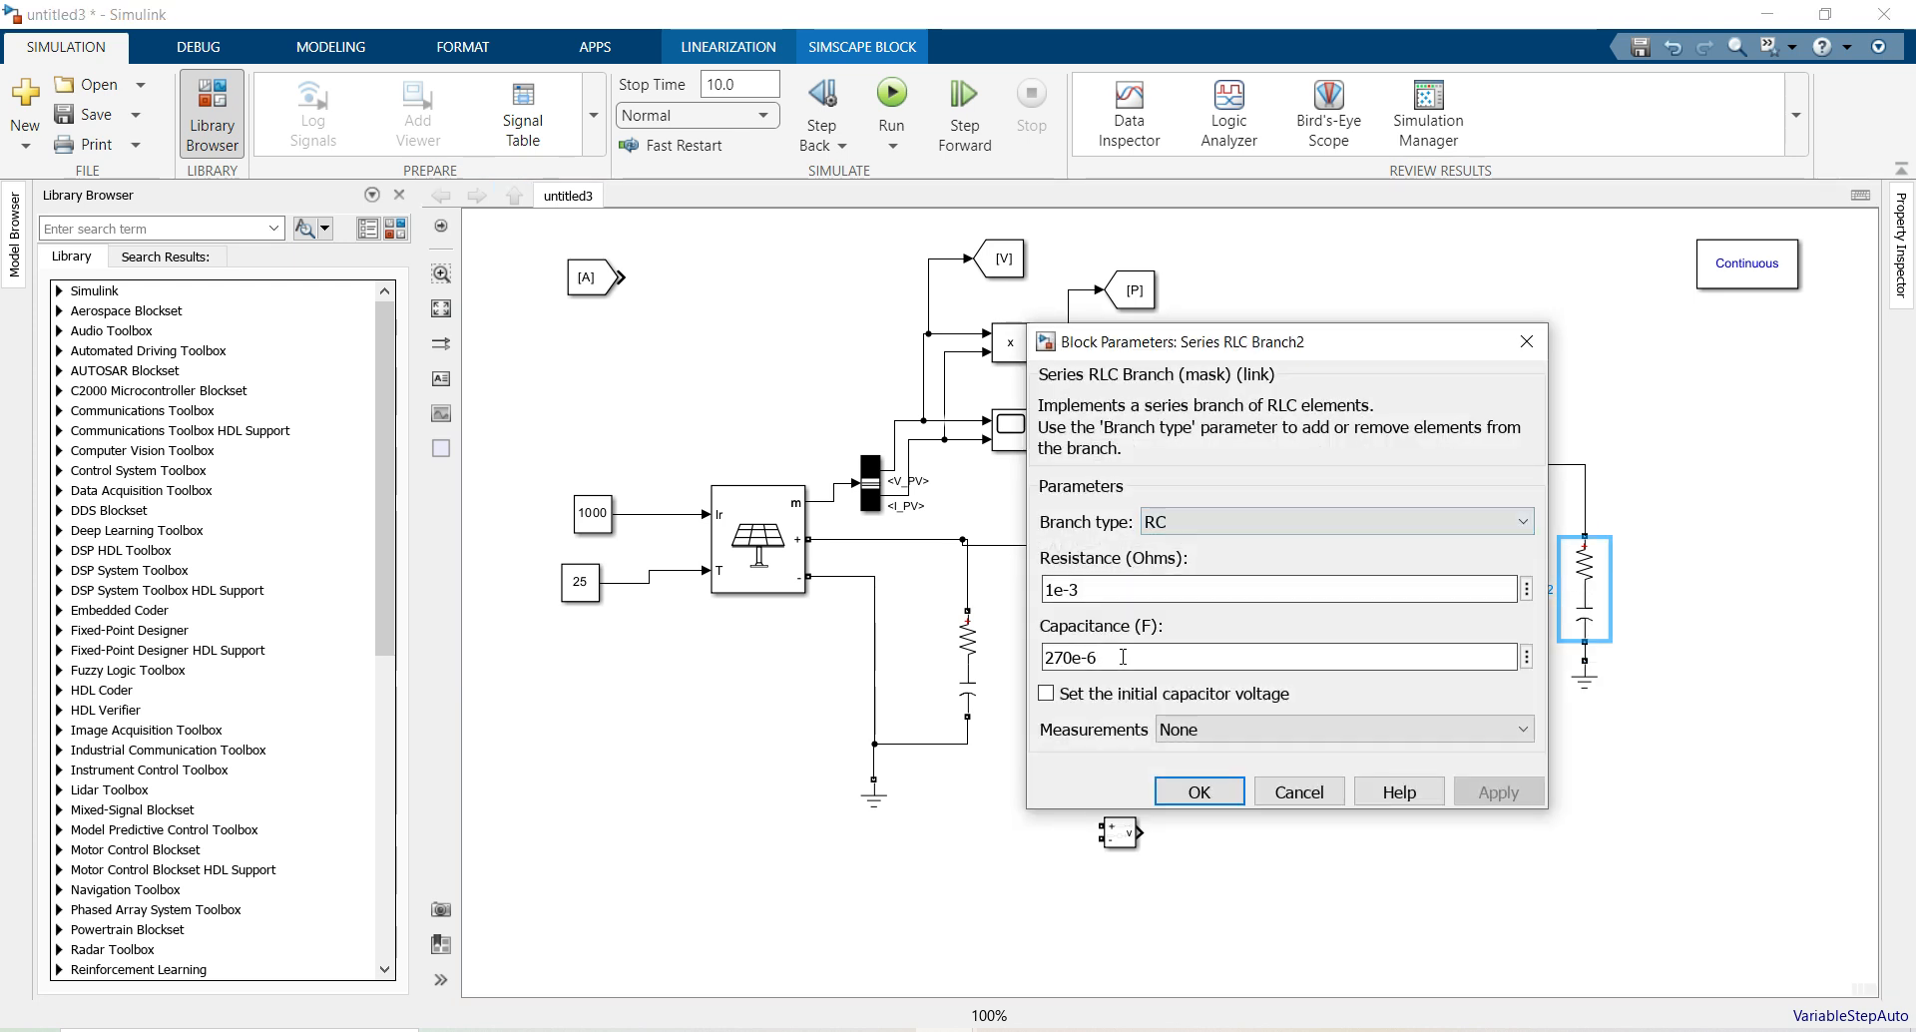
double_click(1125, 661)
text(470)
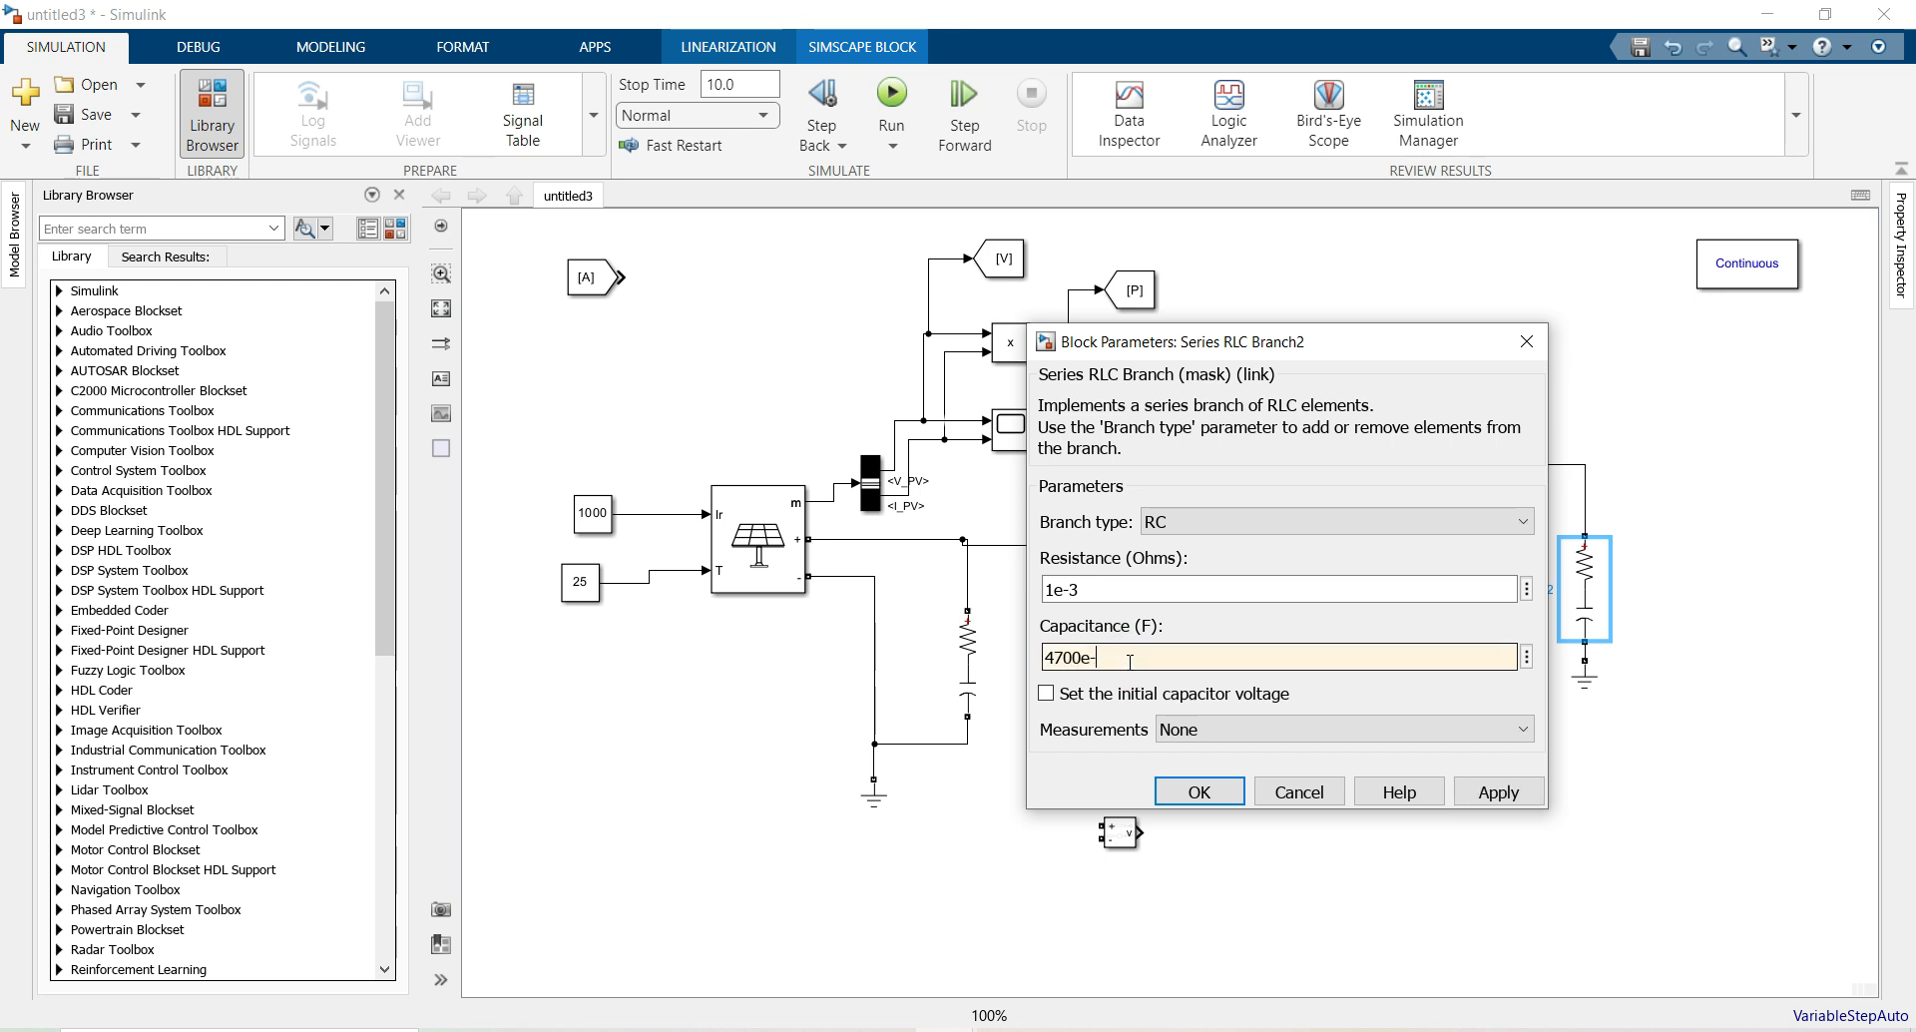
click(1198, 792)
click(1433, 365)
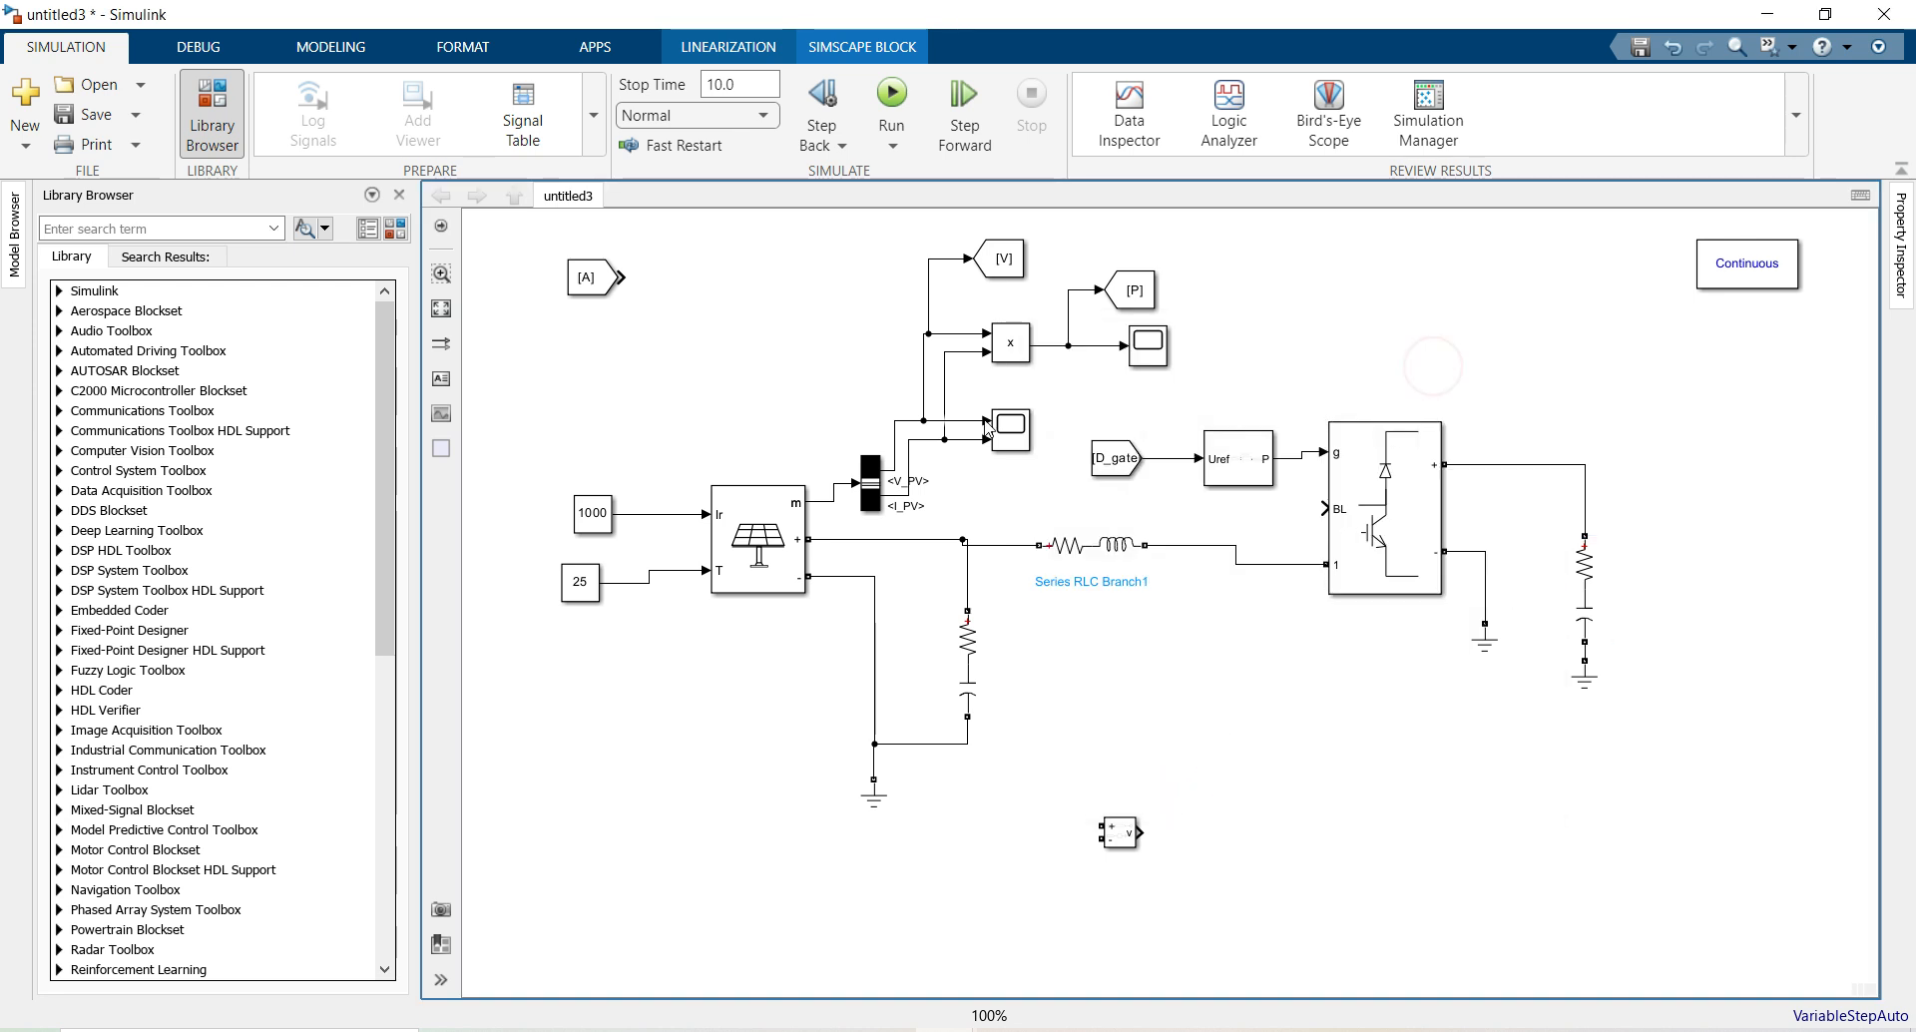
Copy the output RC branch and make the copy a 30 Ω resistor-only branch
drag(1590, 592, 1697, 449)
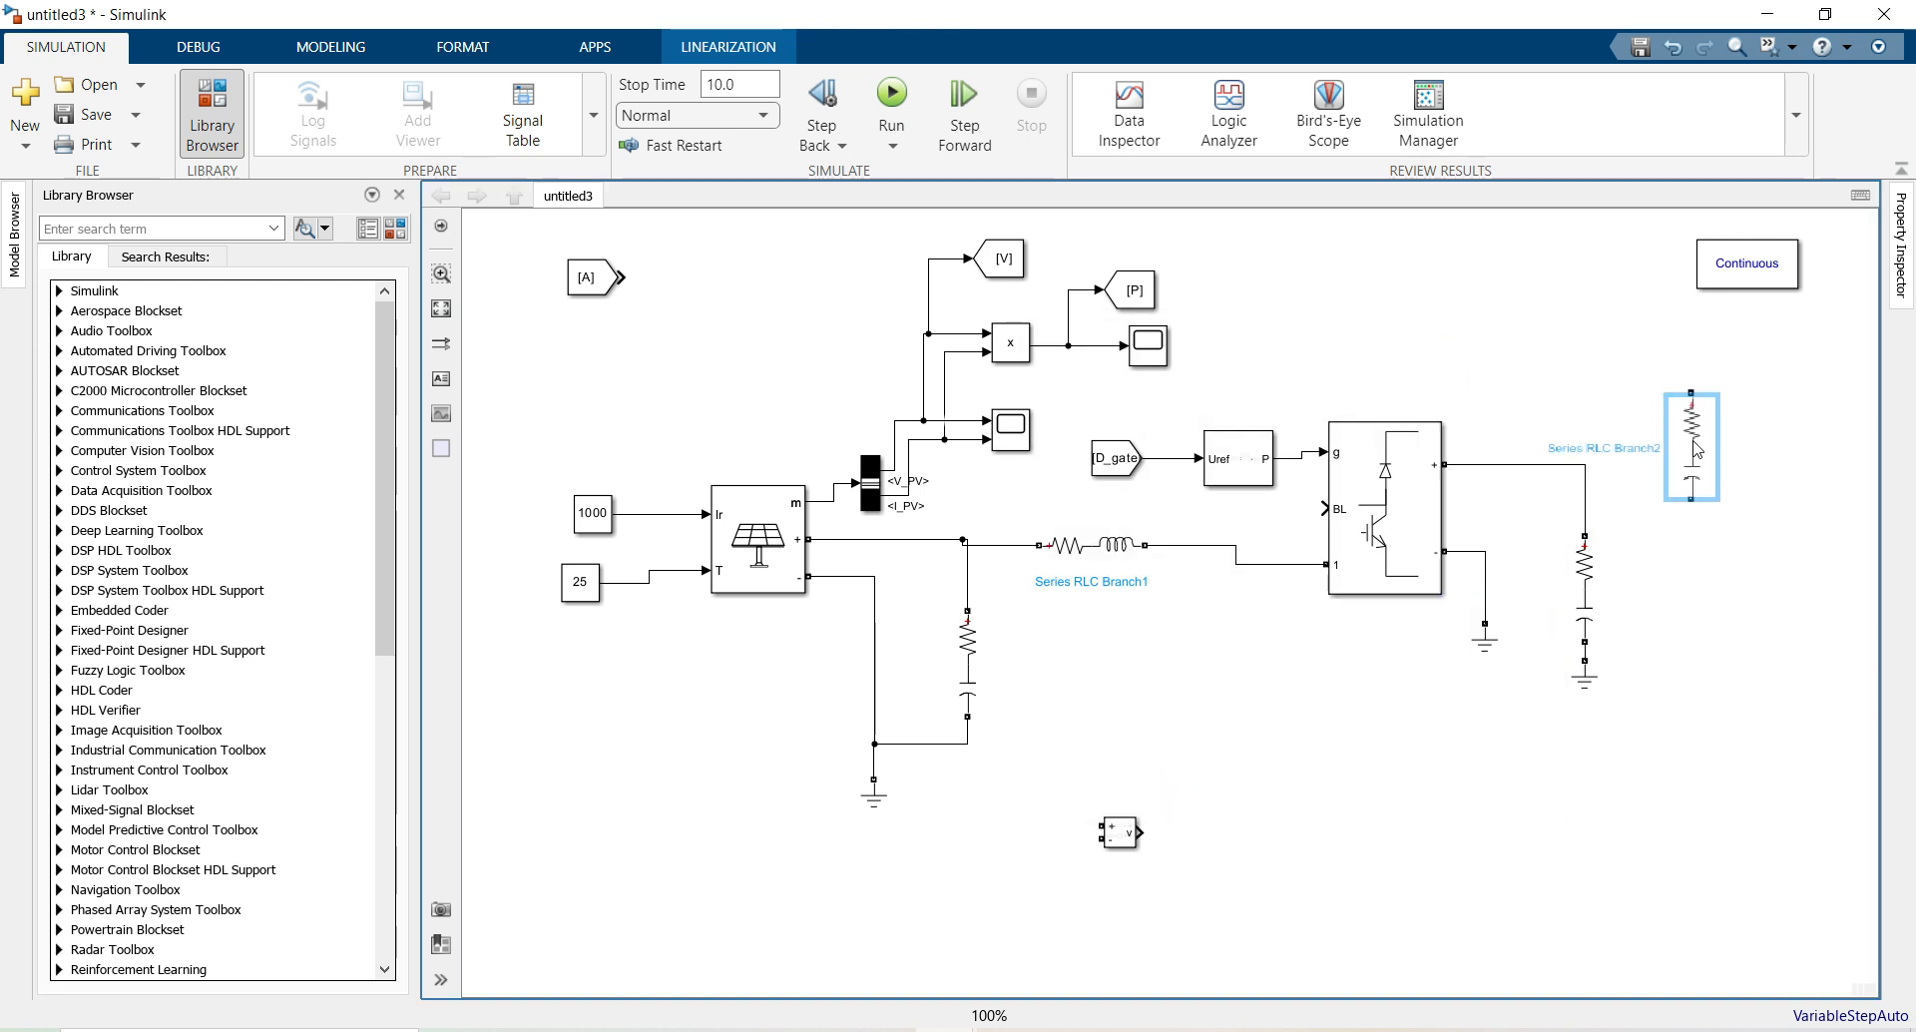
double_click(1696, 449)
click(1314, 378)
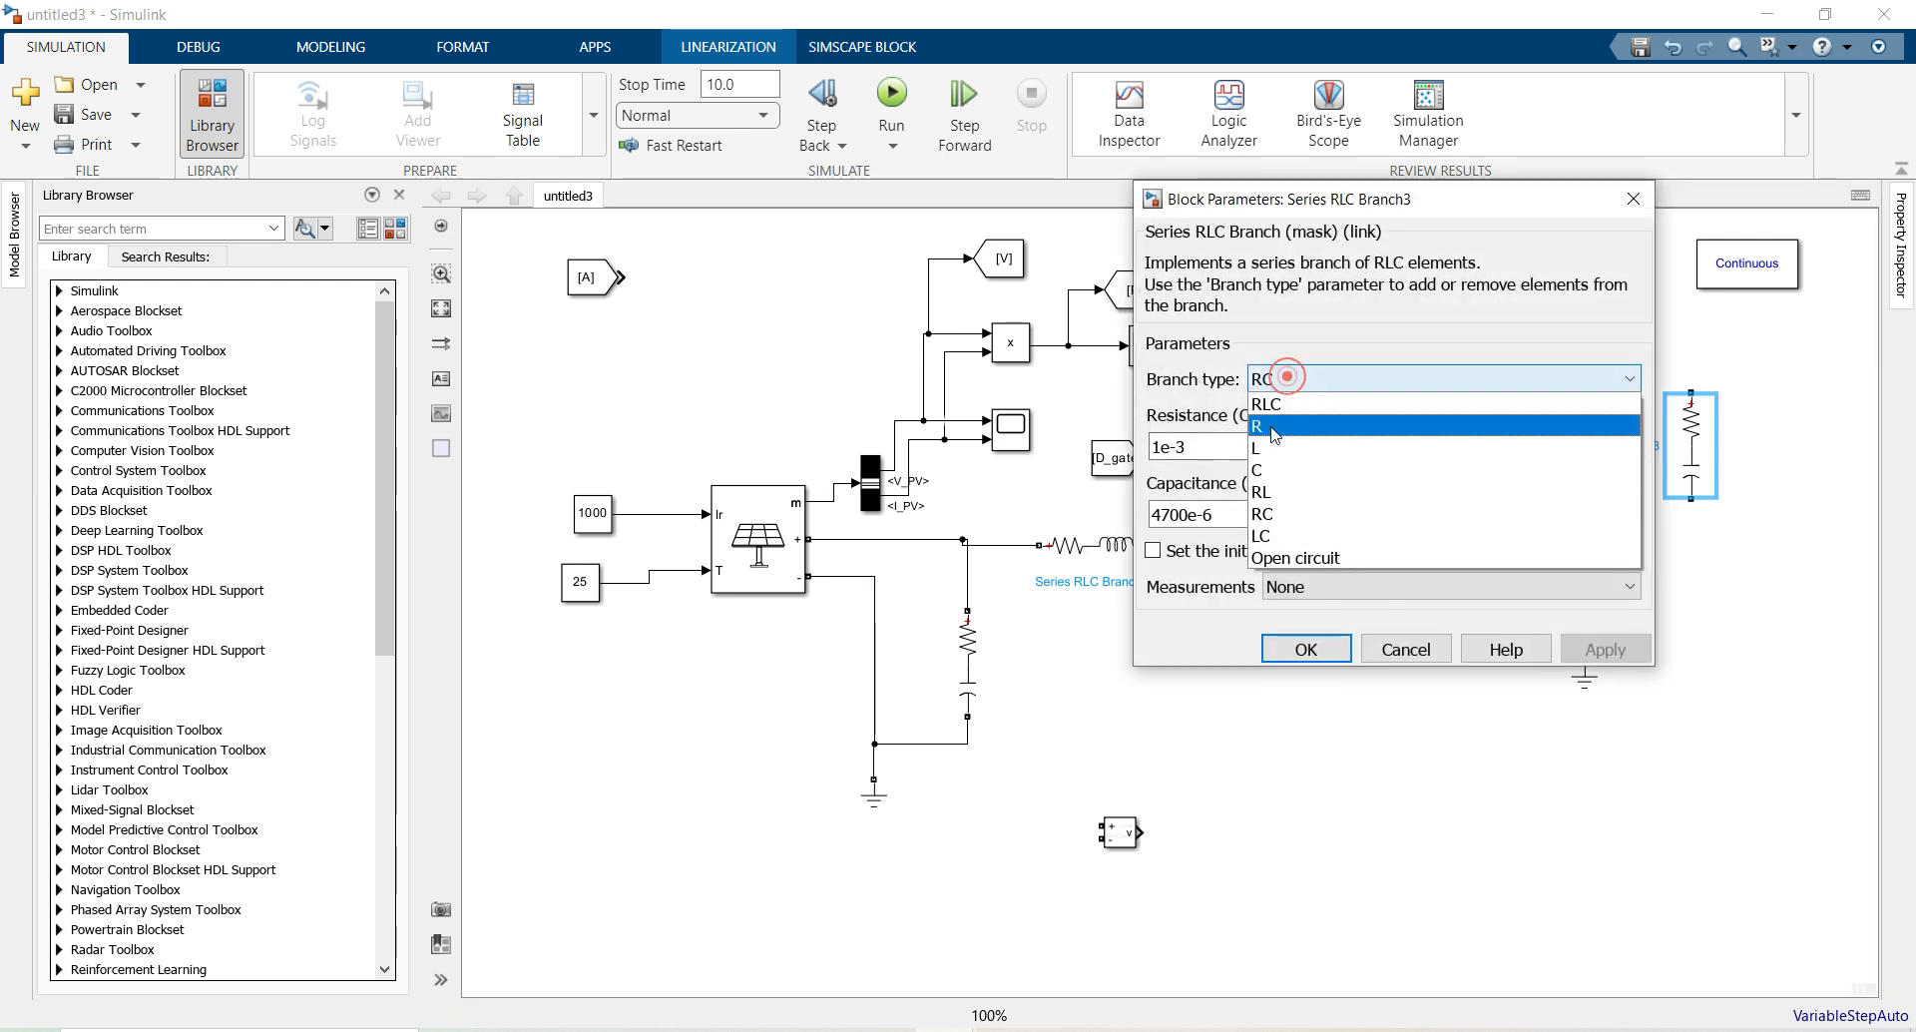
click(1274, 434)
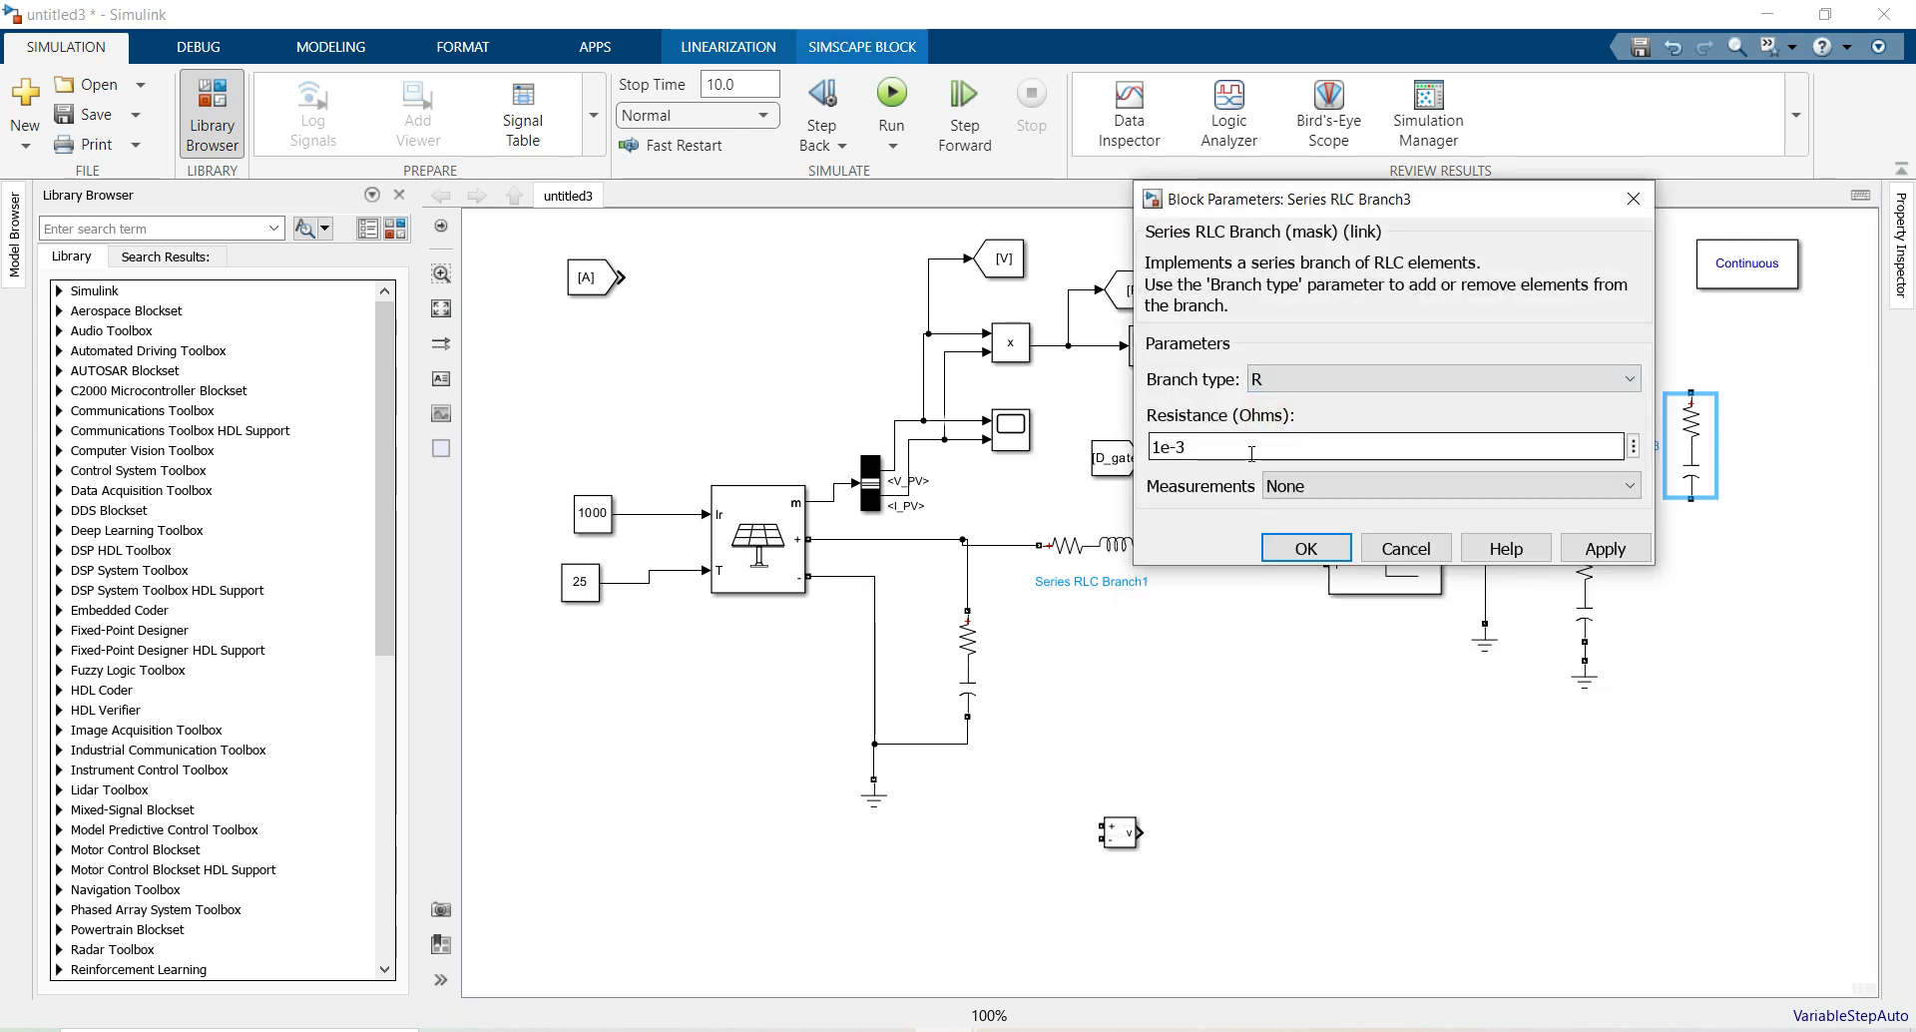
text(30)
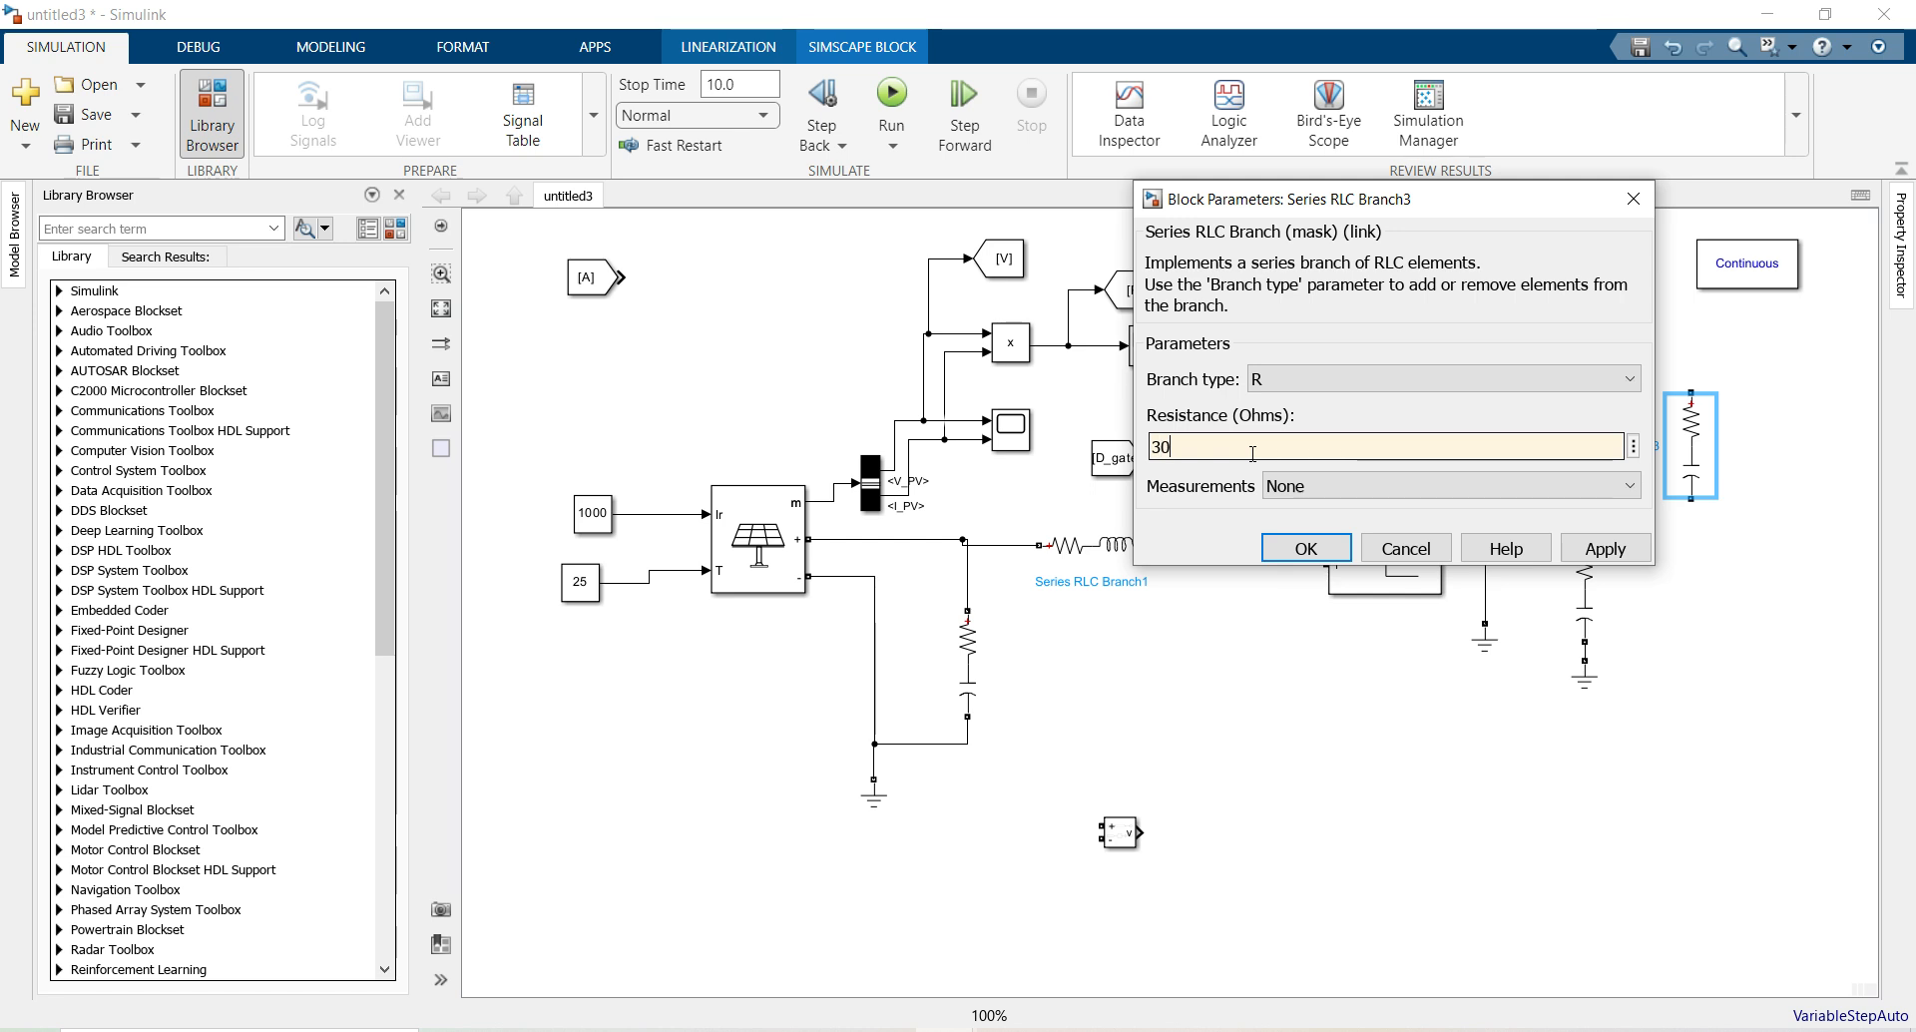
key(Return)
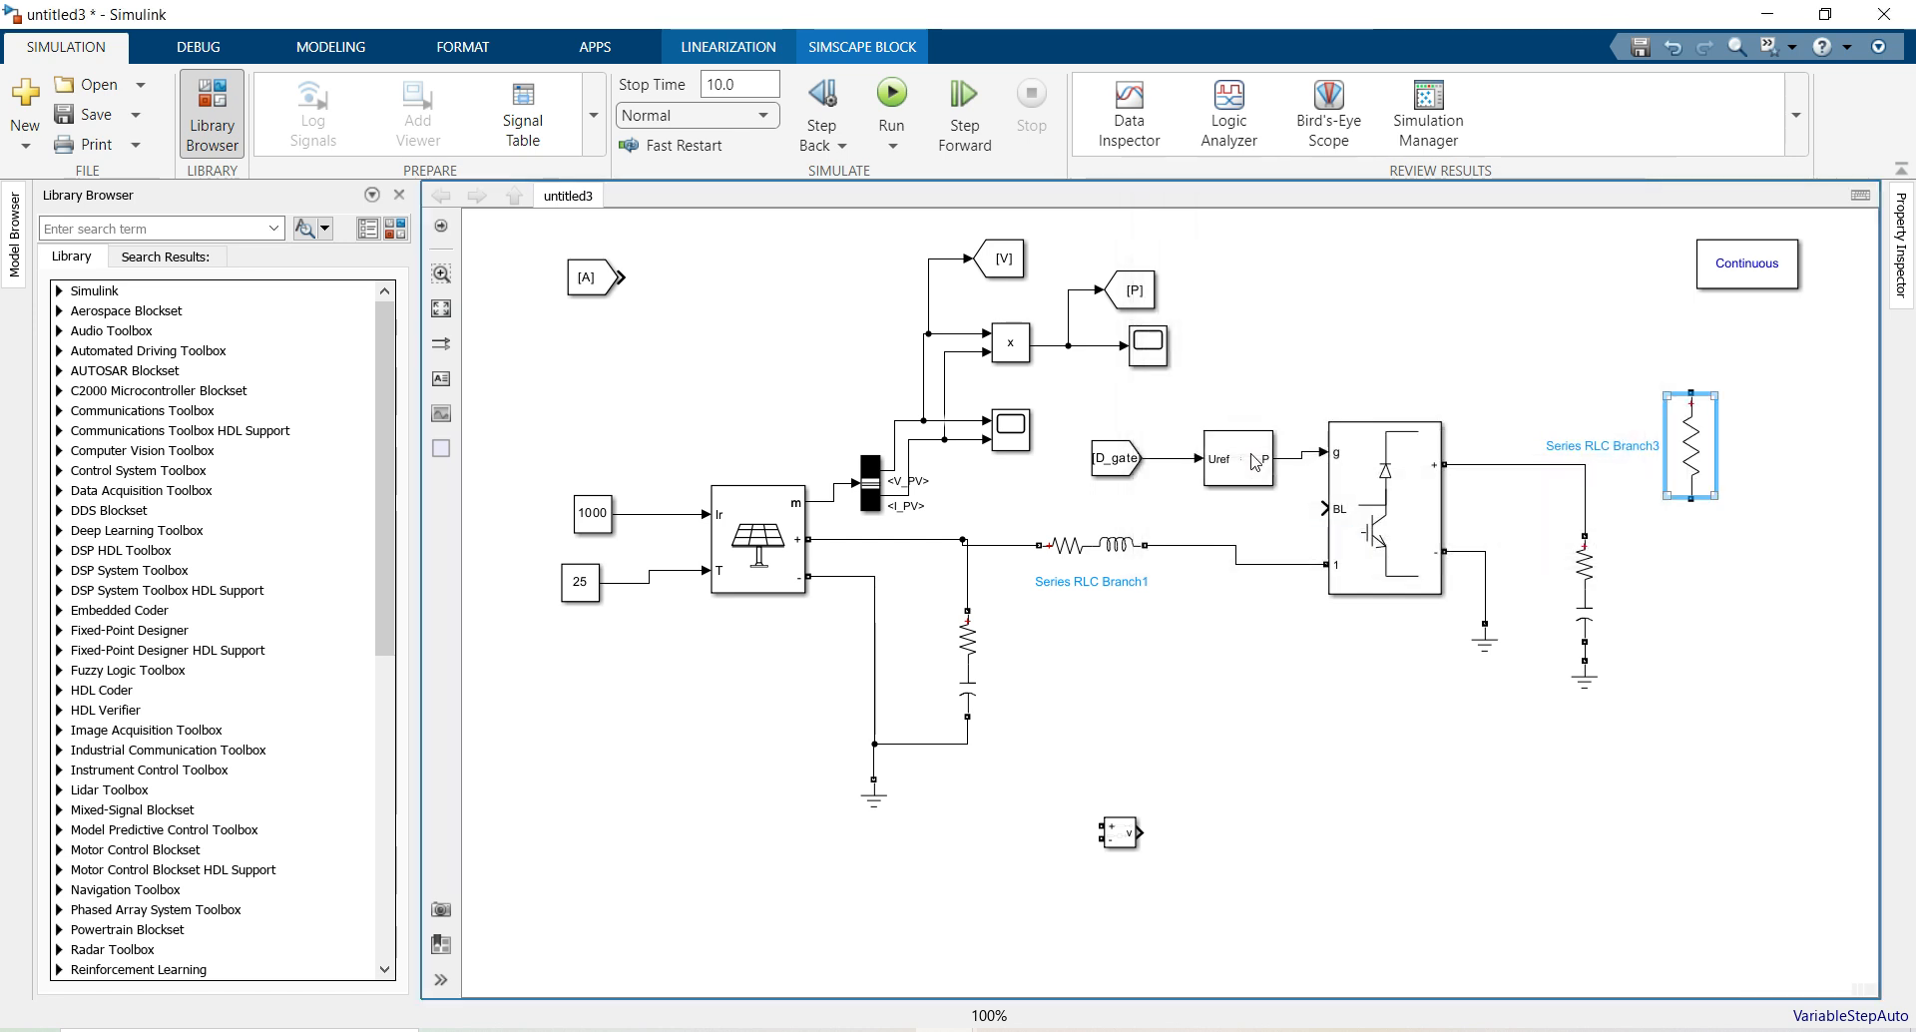
Wire the resistor to the converter's positive output and ground its other end
key(ctrl+r)
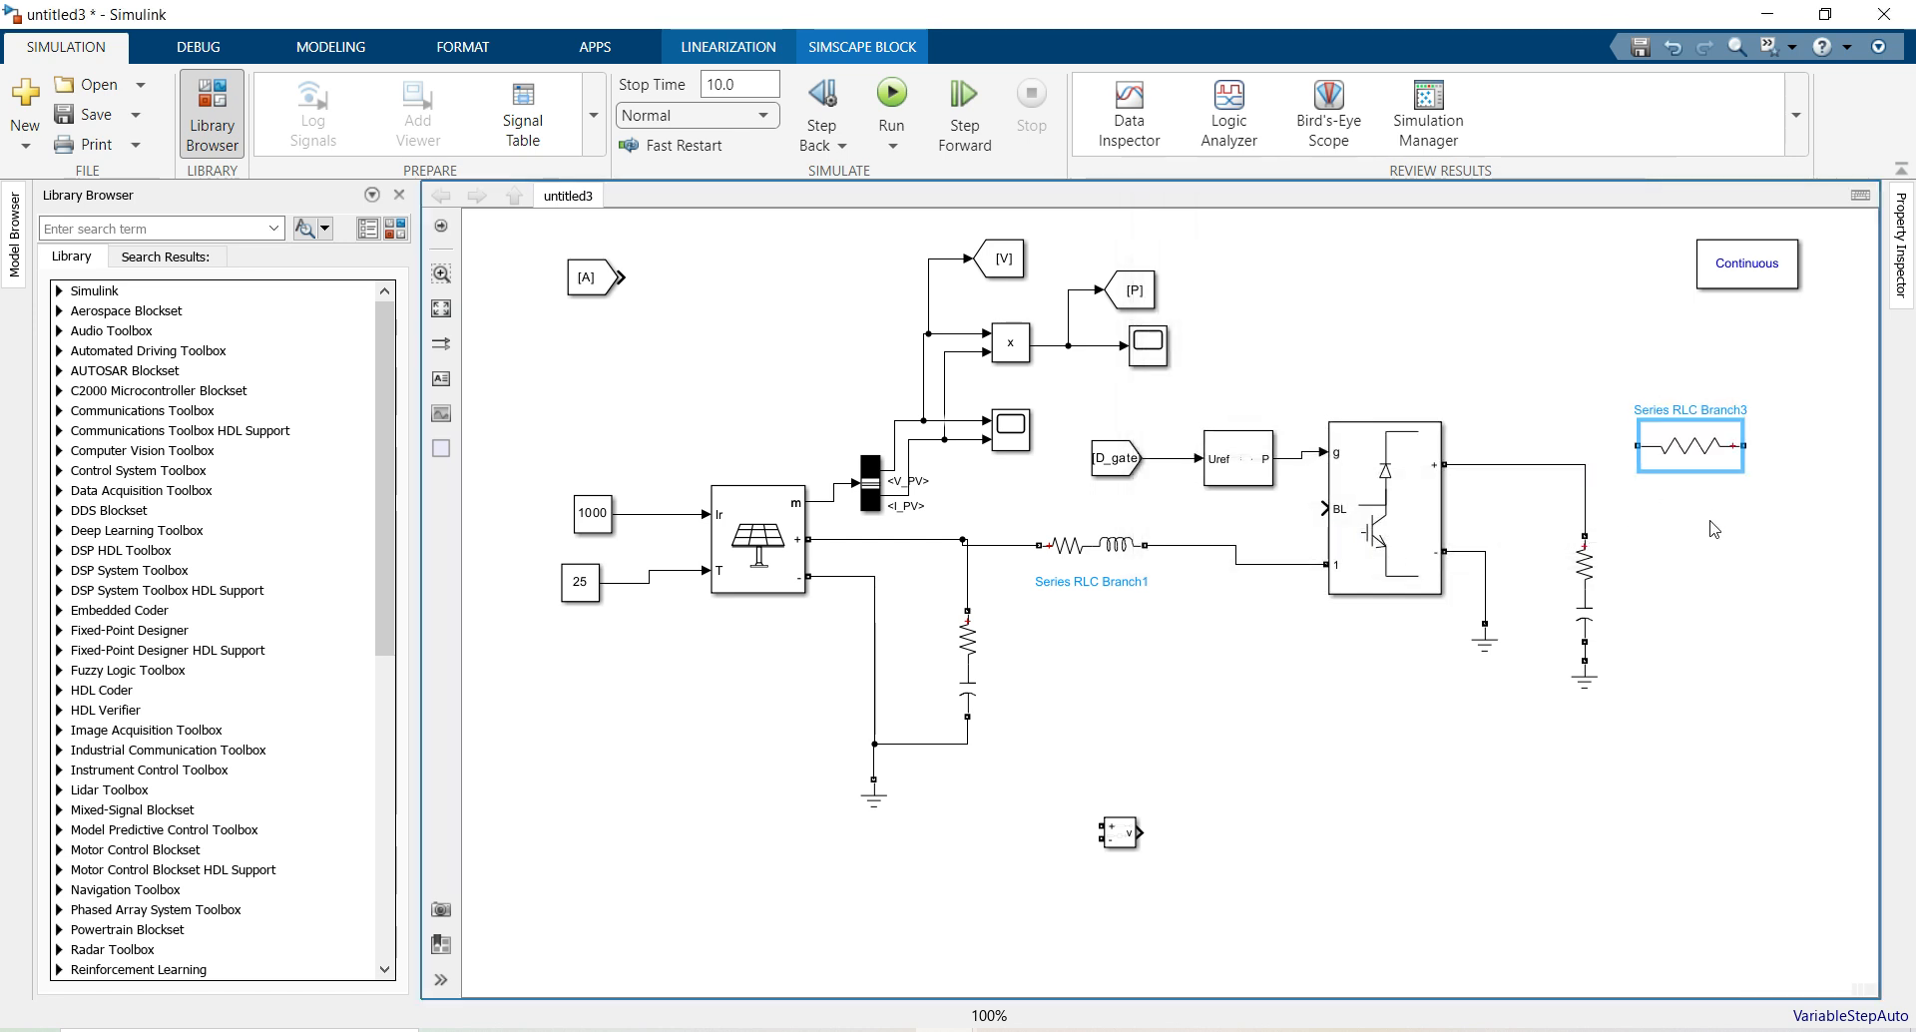
key(ctrl+r)
key(ctrl+r)
click(1699, 524)
mouse_move(1683, 446)
mouse_down()
mouse_move(1713, 465)
mouse_move(1585, 464)
mouse_up()
click(1737, 473)
click(1694, 560)
drag(1586, 679, 1776, 466)
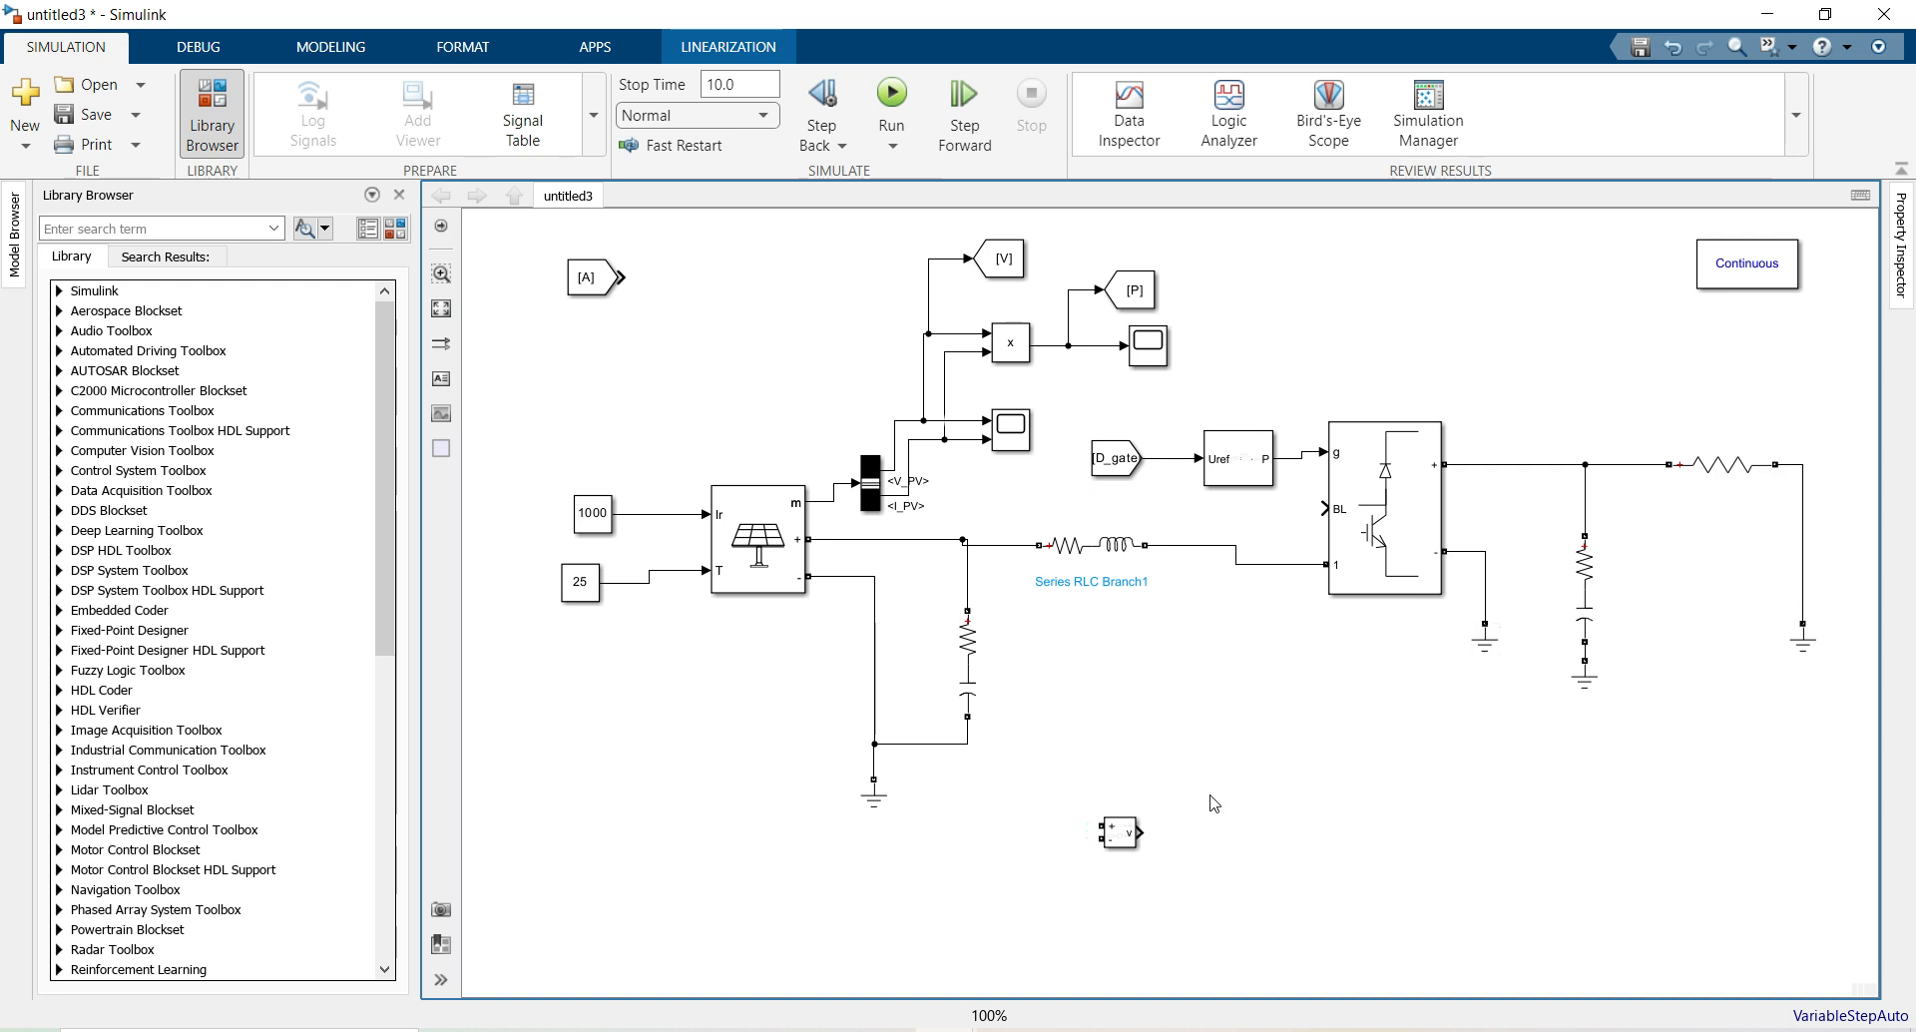
Rotate the Voltage Measurement, place it above the 30-ohm load resistor, and shift Continuous right
drag(1130, 836, 1594, 419)
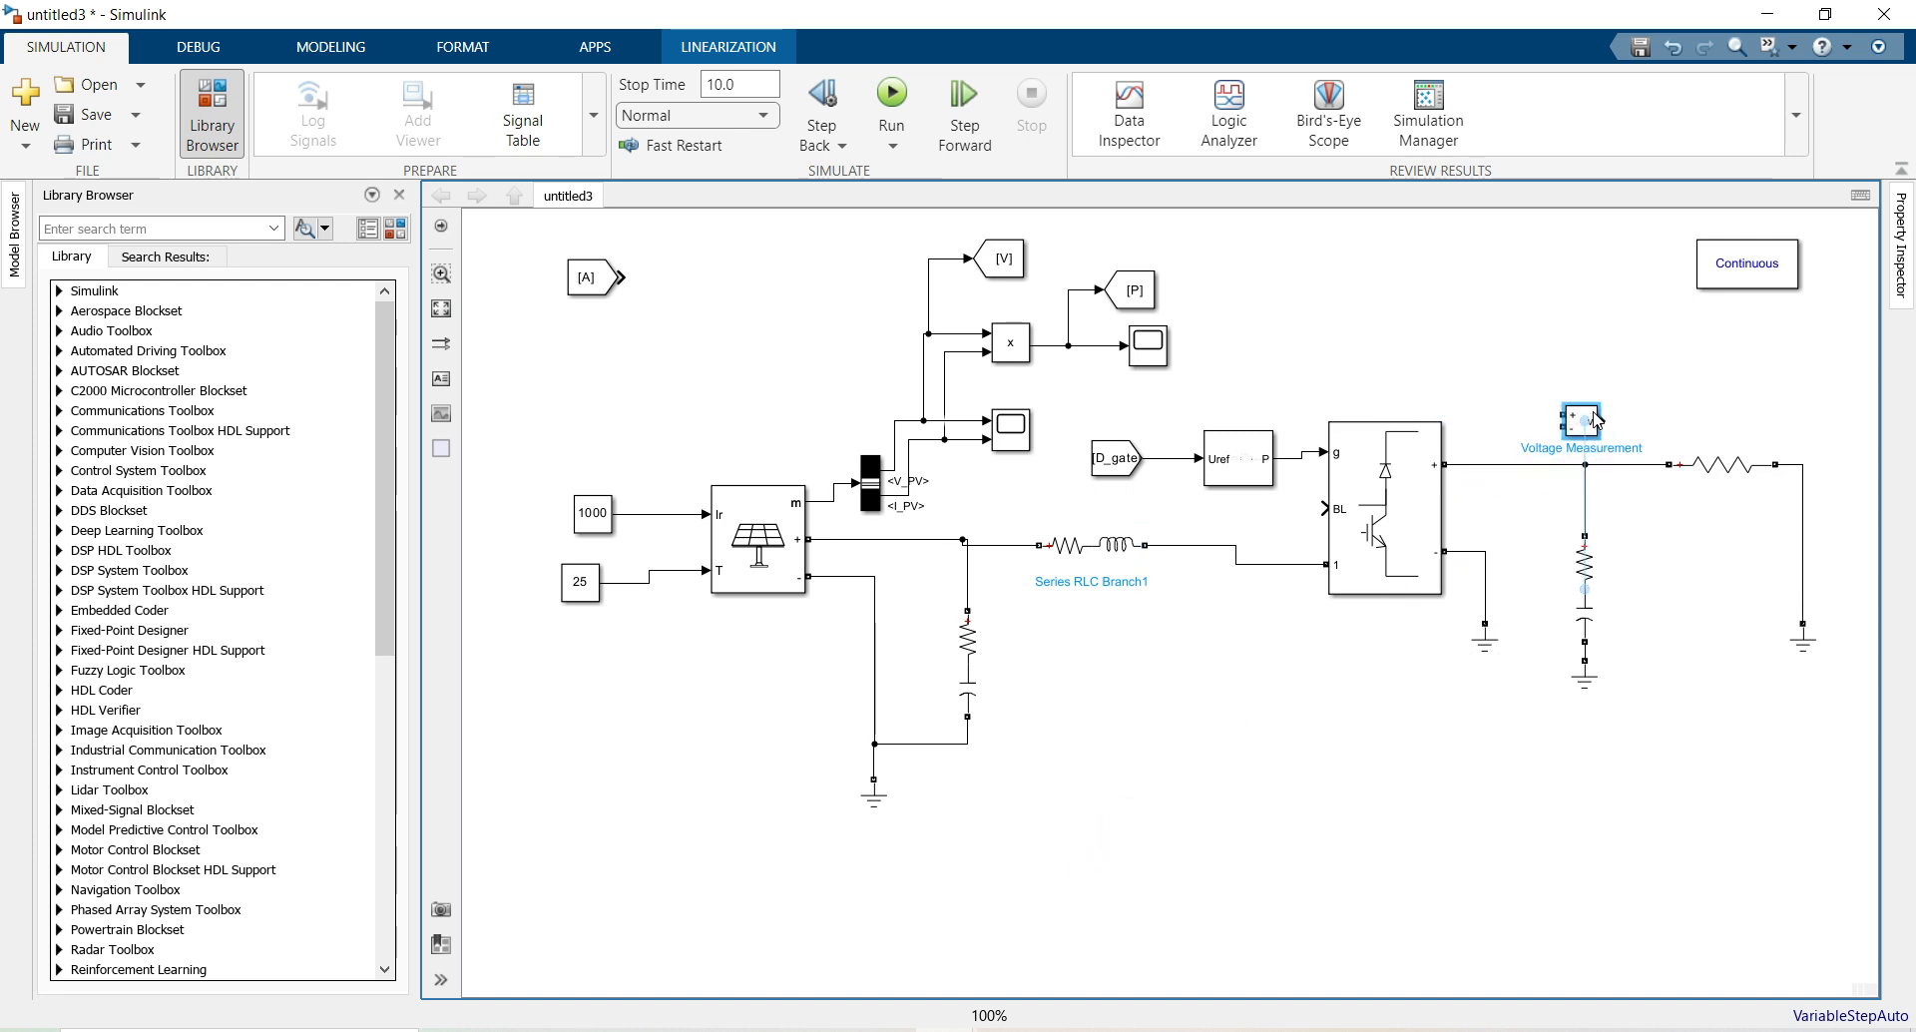
key(ctrl+shift+r)
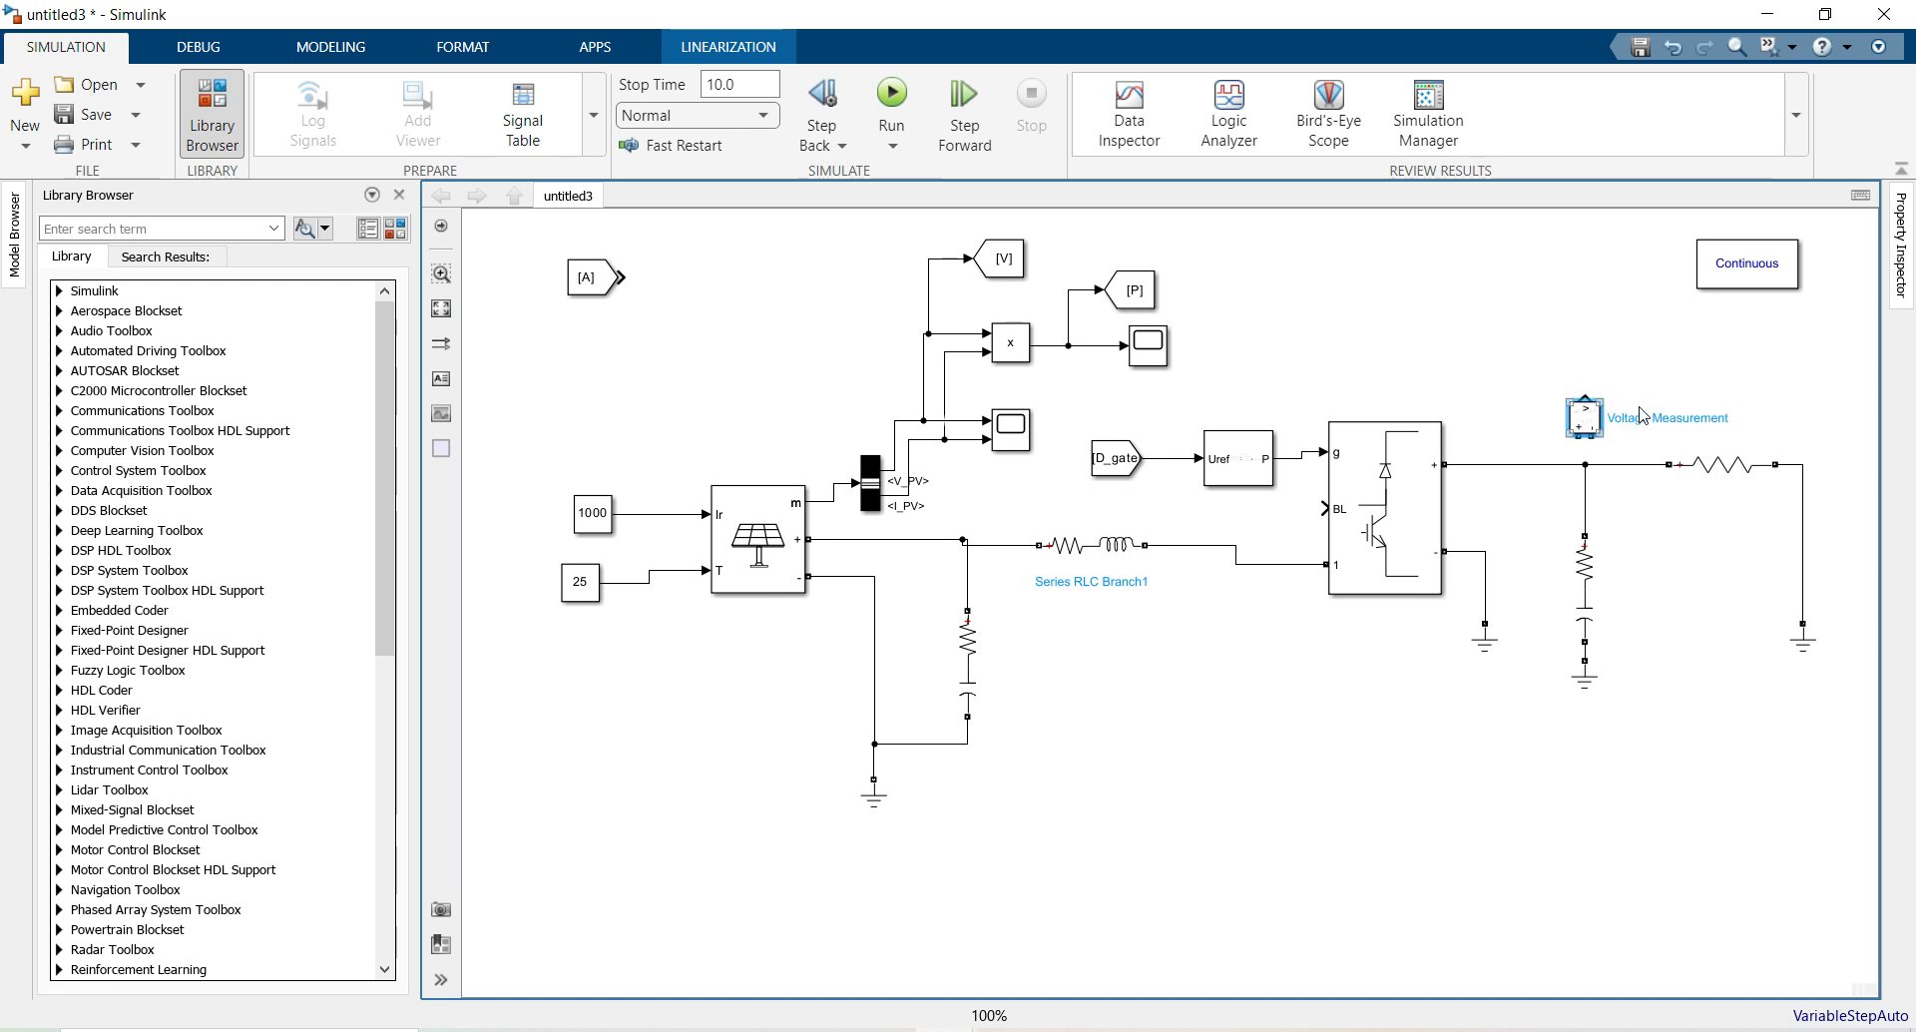
mouse_move(1583, 429)
mouse_down()
mouse_move(1693, 381)
mouse_move(1636, 464)
mouse_up()
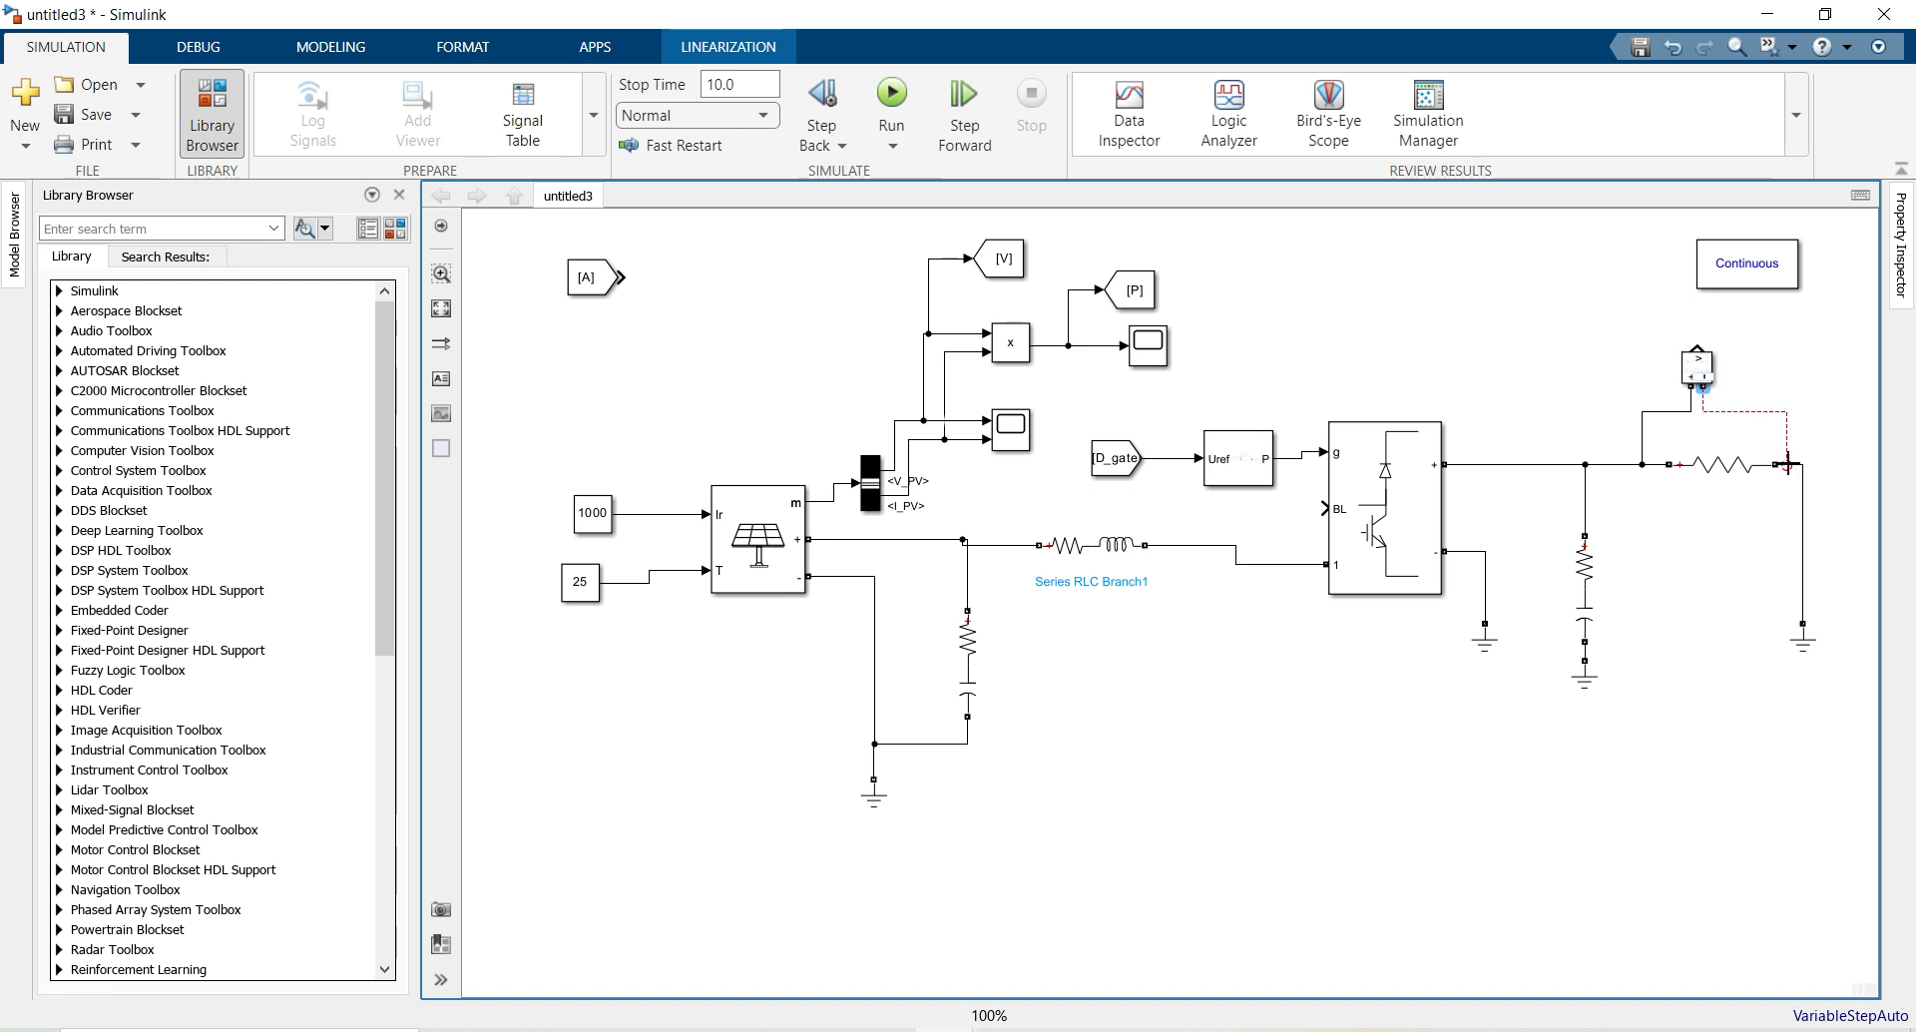
click(1706, 368)
drag(1750, 278, 1818, 277)
click(1591, 299)
Duplicate the power scope above the Voltage Measurement and wire the measurement output into it
mouse_move(1146, 352)
mouse_down()
mouse_move(1481, 296)
mouse_move(1725, 296)
mouse_move(1162, 351)
mouse_up()
key(ctrl+v)
drag(1463, 312, 1699, 344)
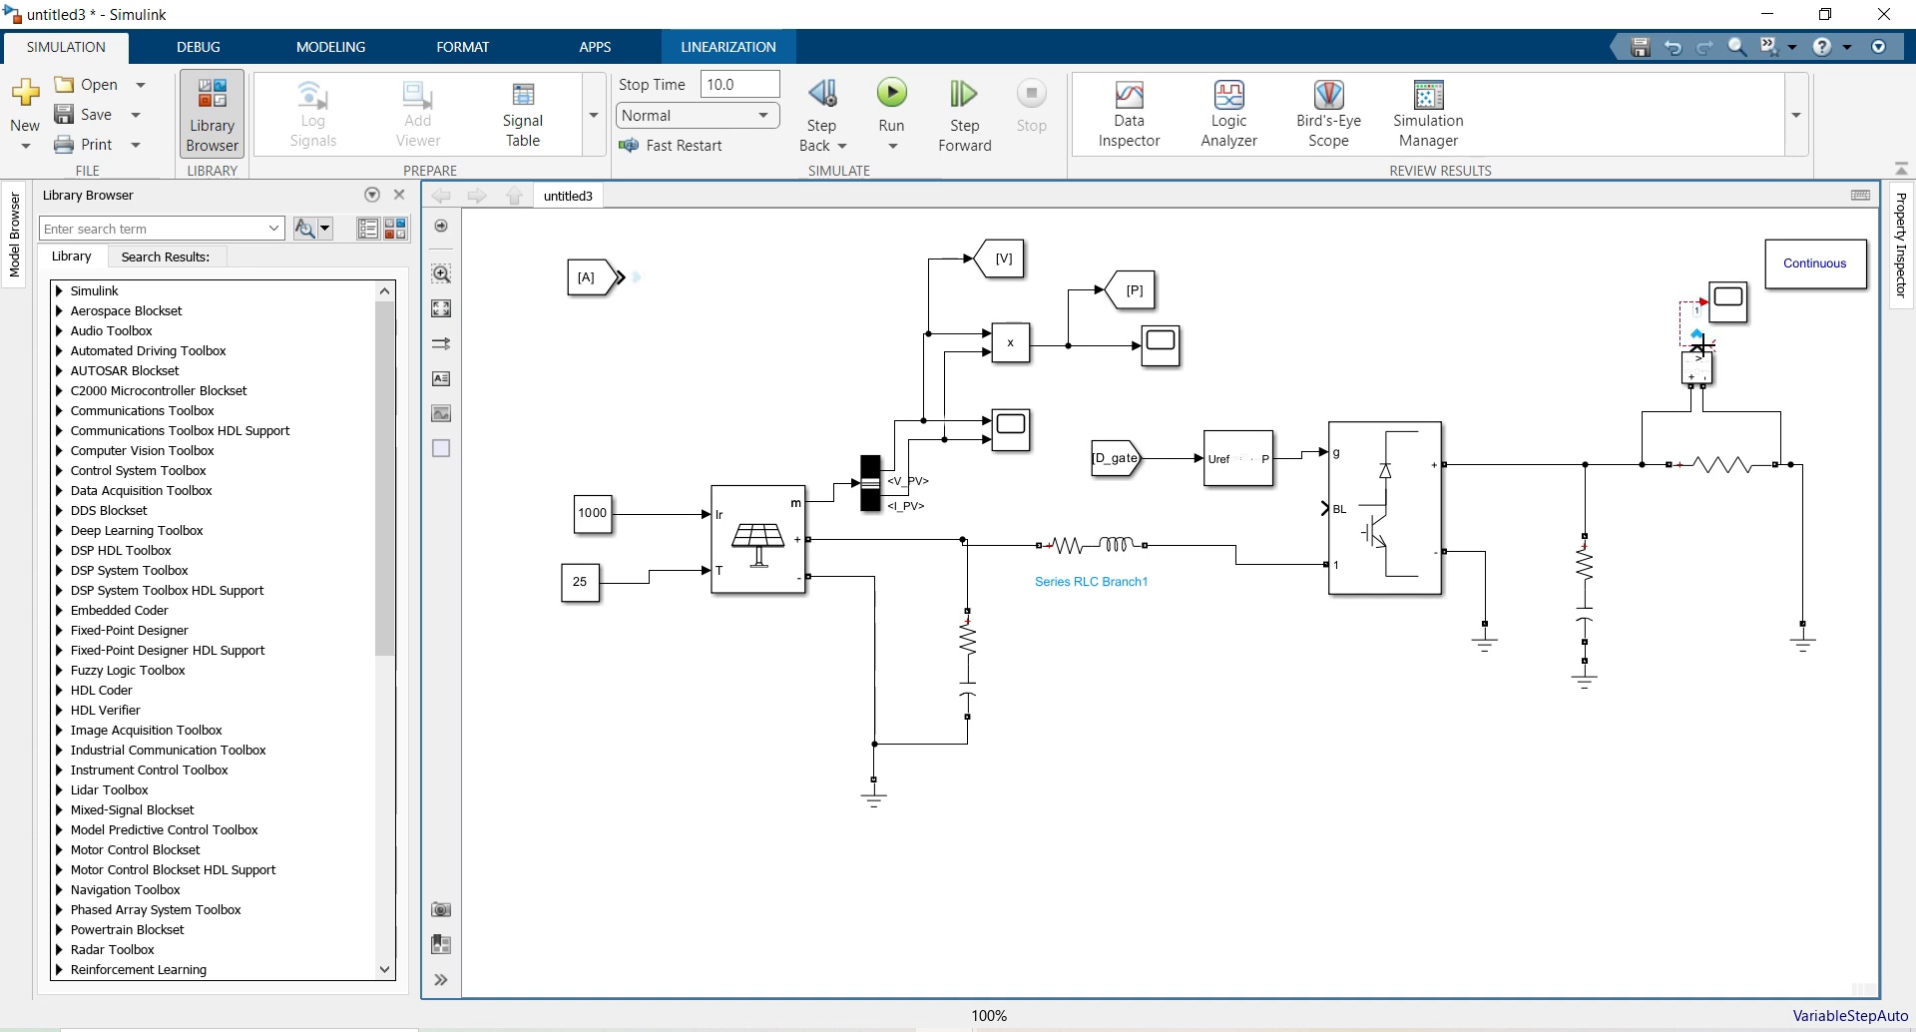
drag(1672, 337, 1703, 322)
Copy the MPPT MATLAB Function block from the untitled model and paste it below untitled3's PV circuit
click(961, 1031)
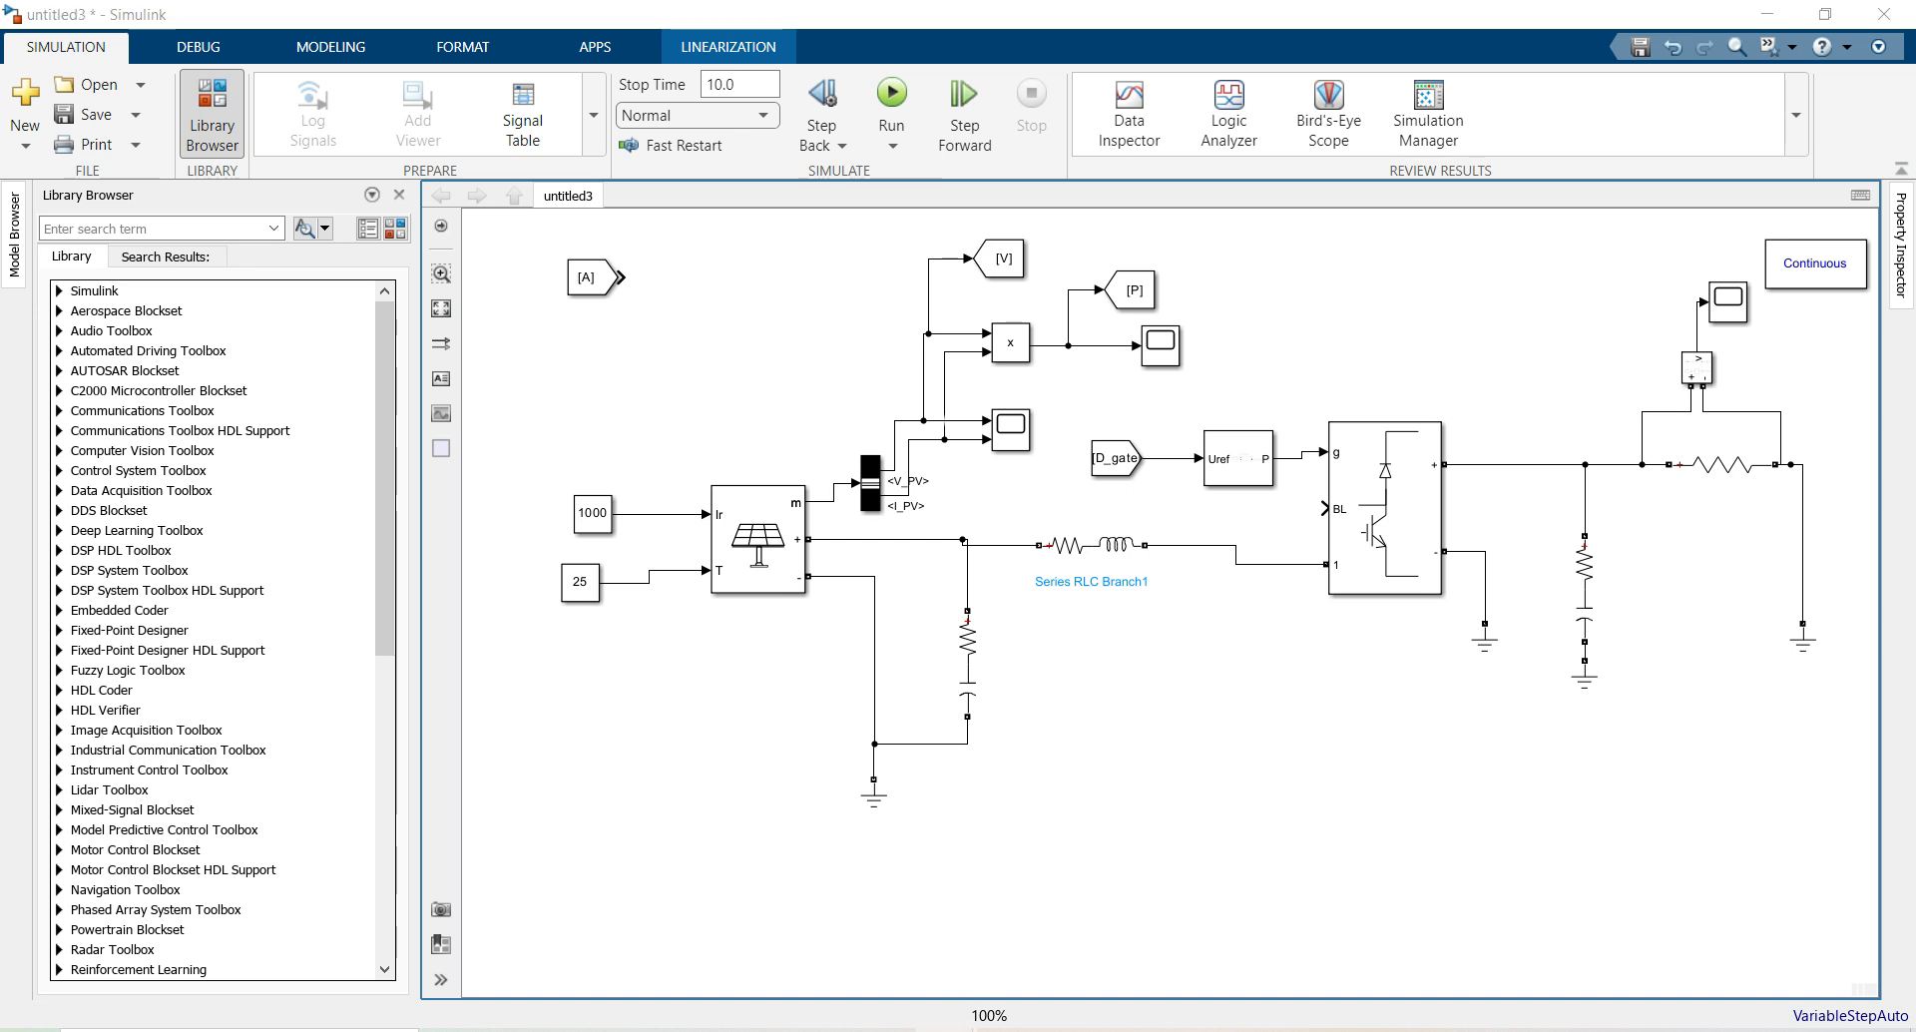
click(990, 948)
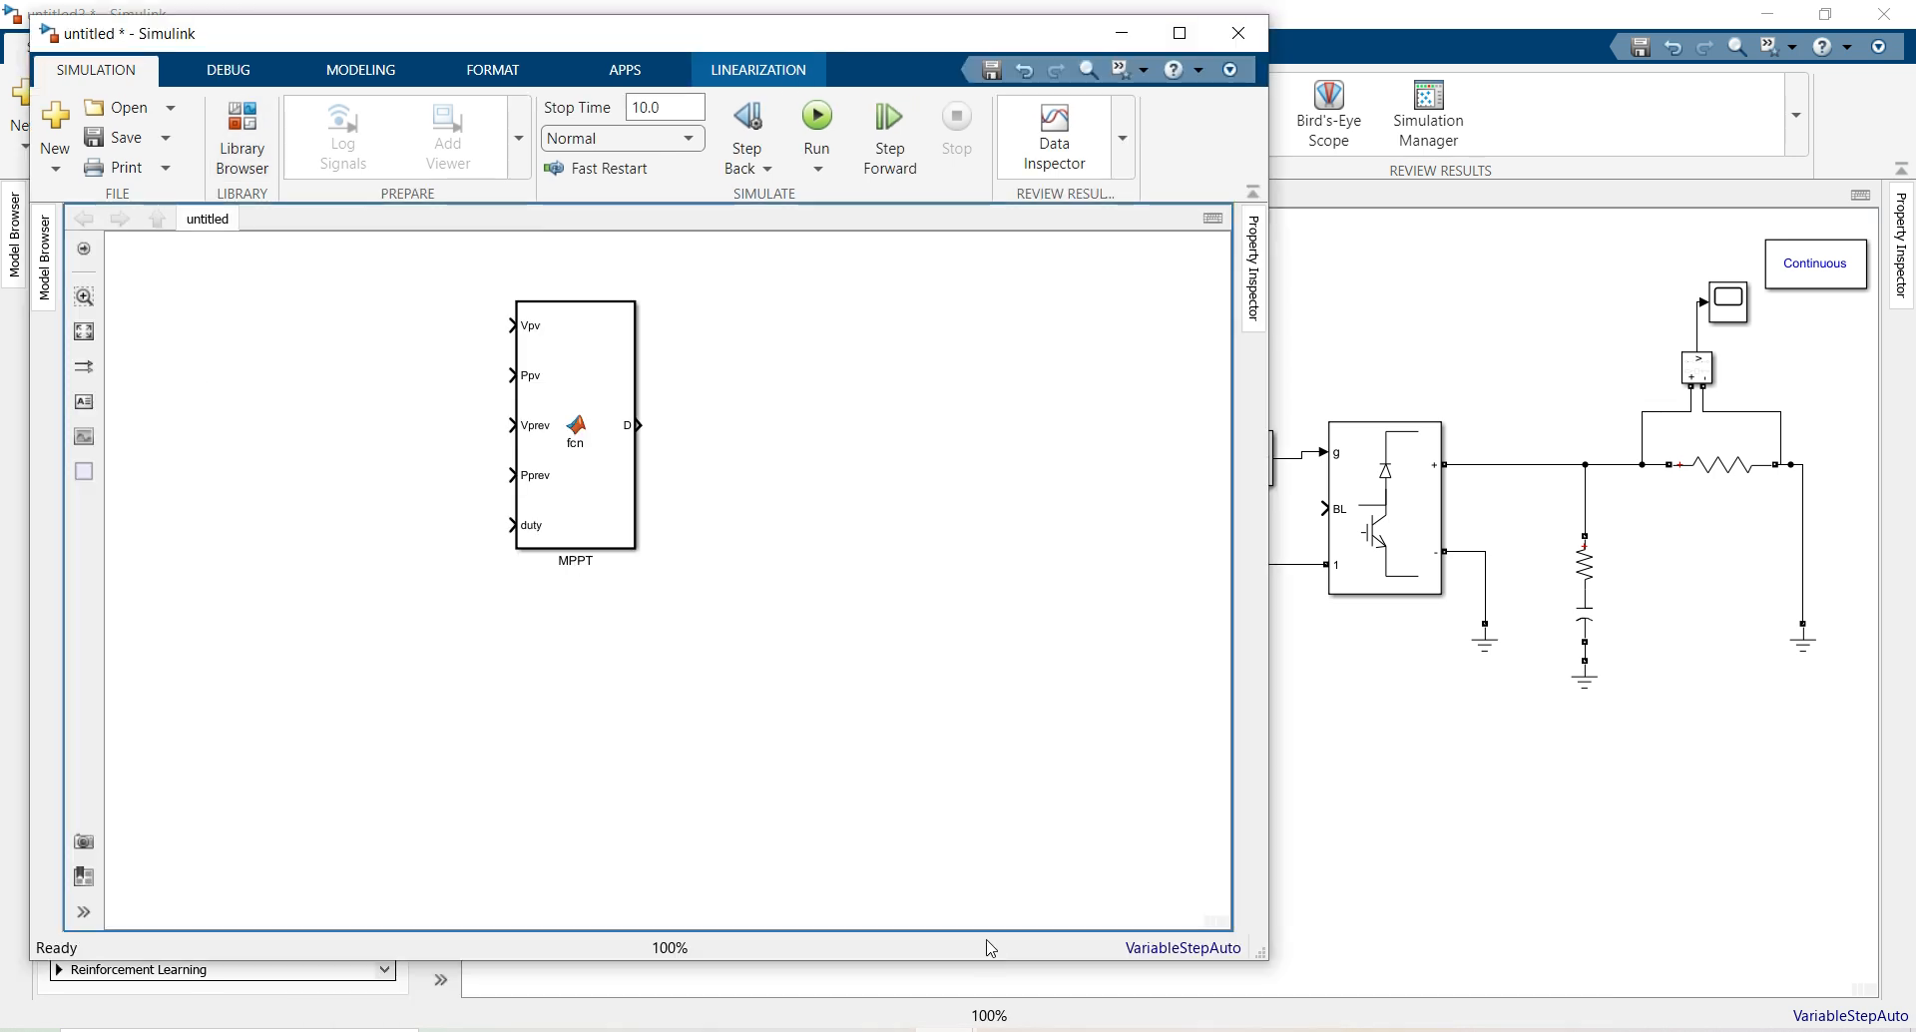
click(574, 454)
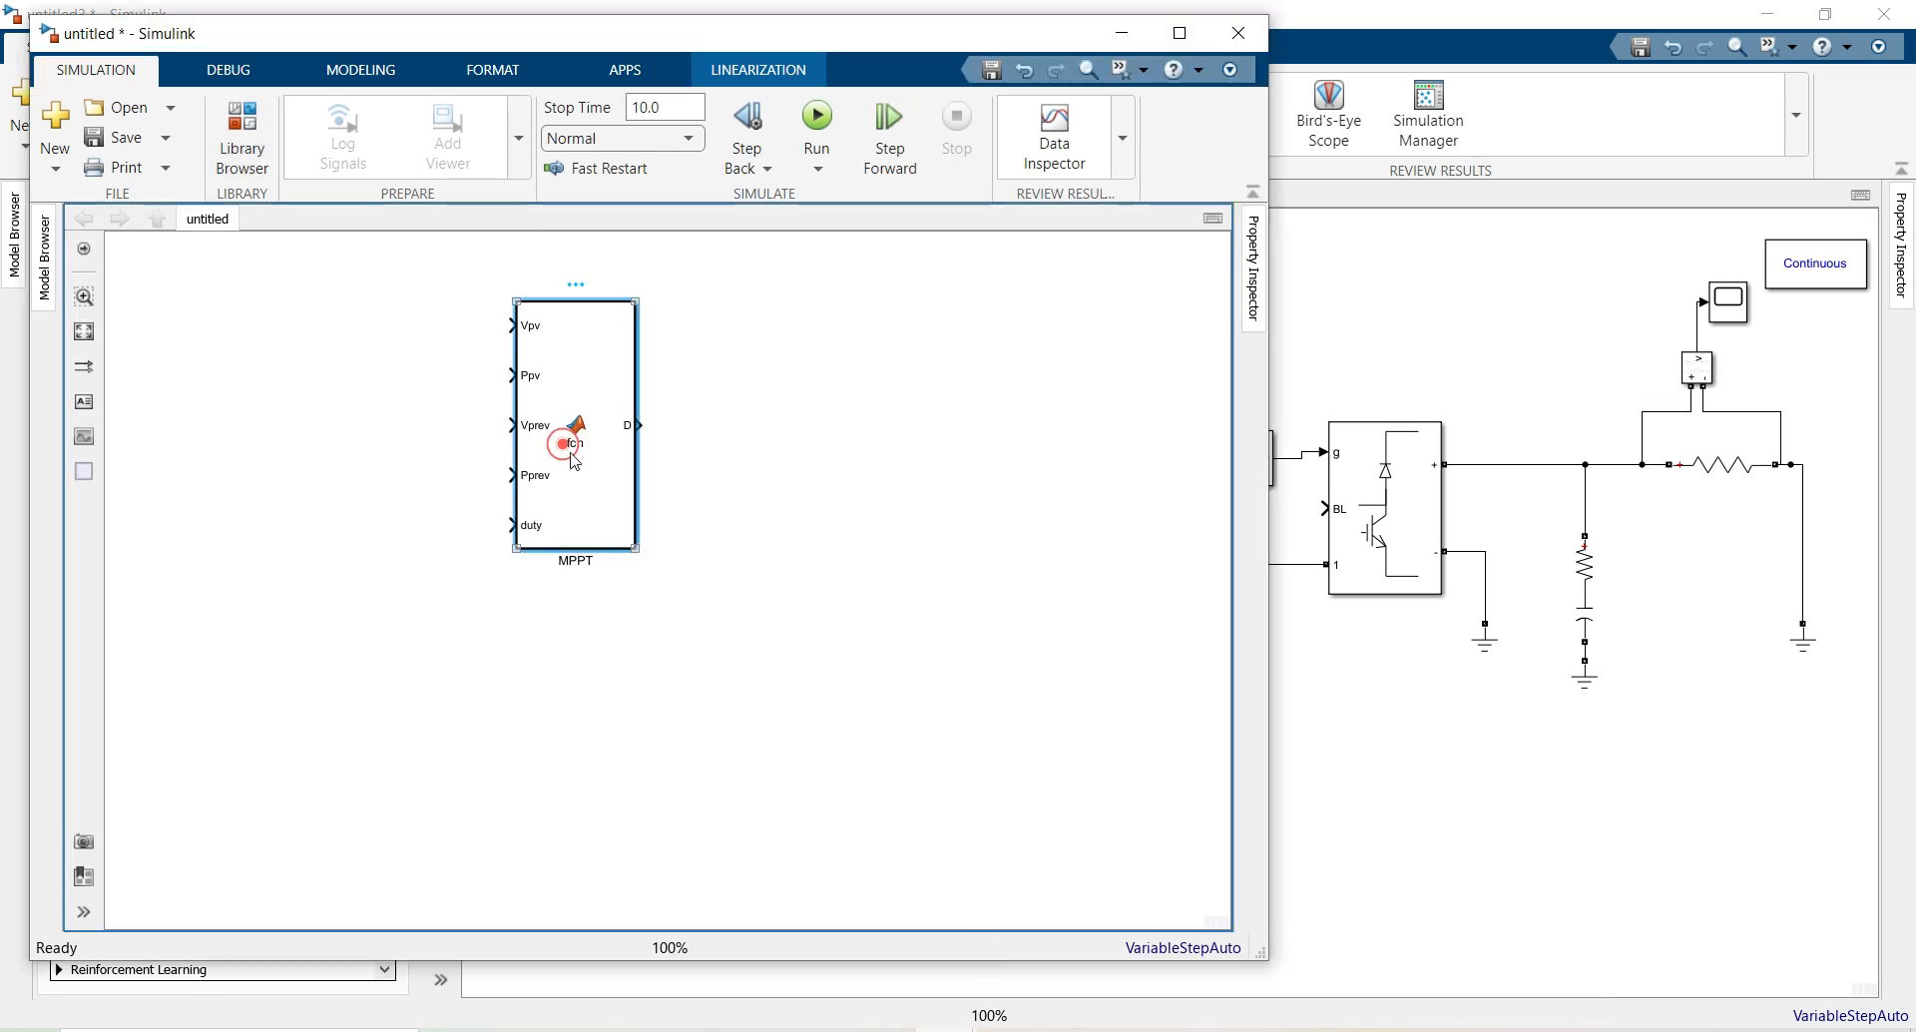
click(574, 380)
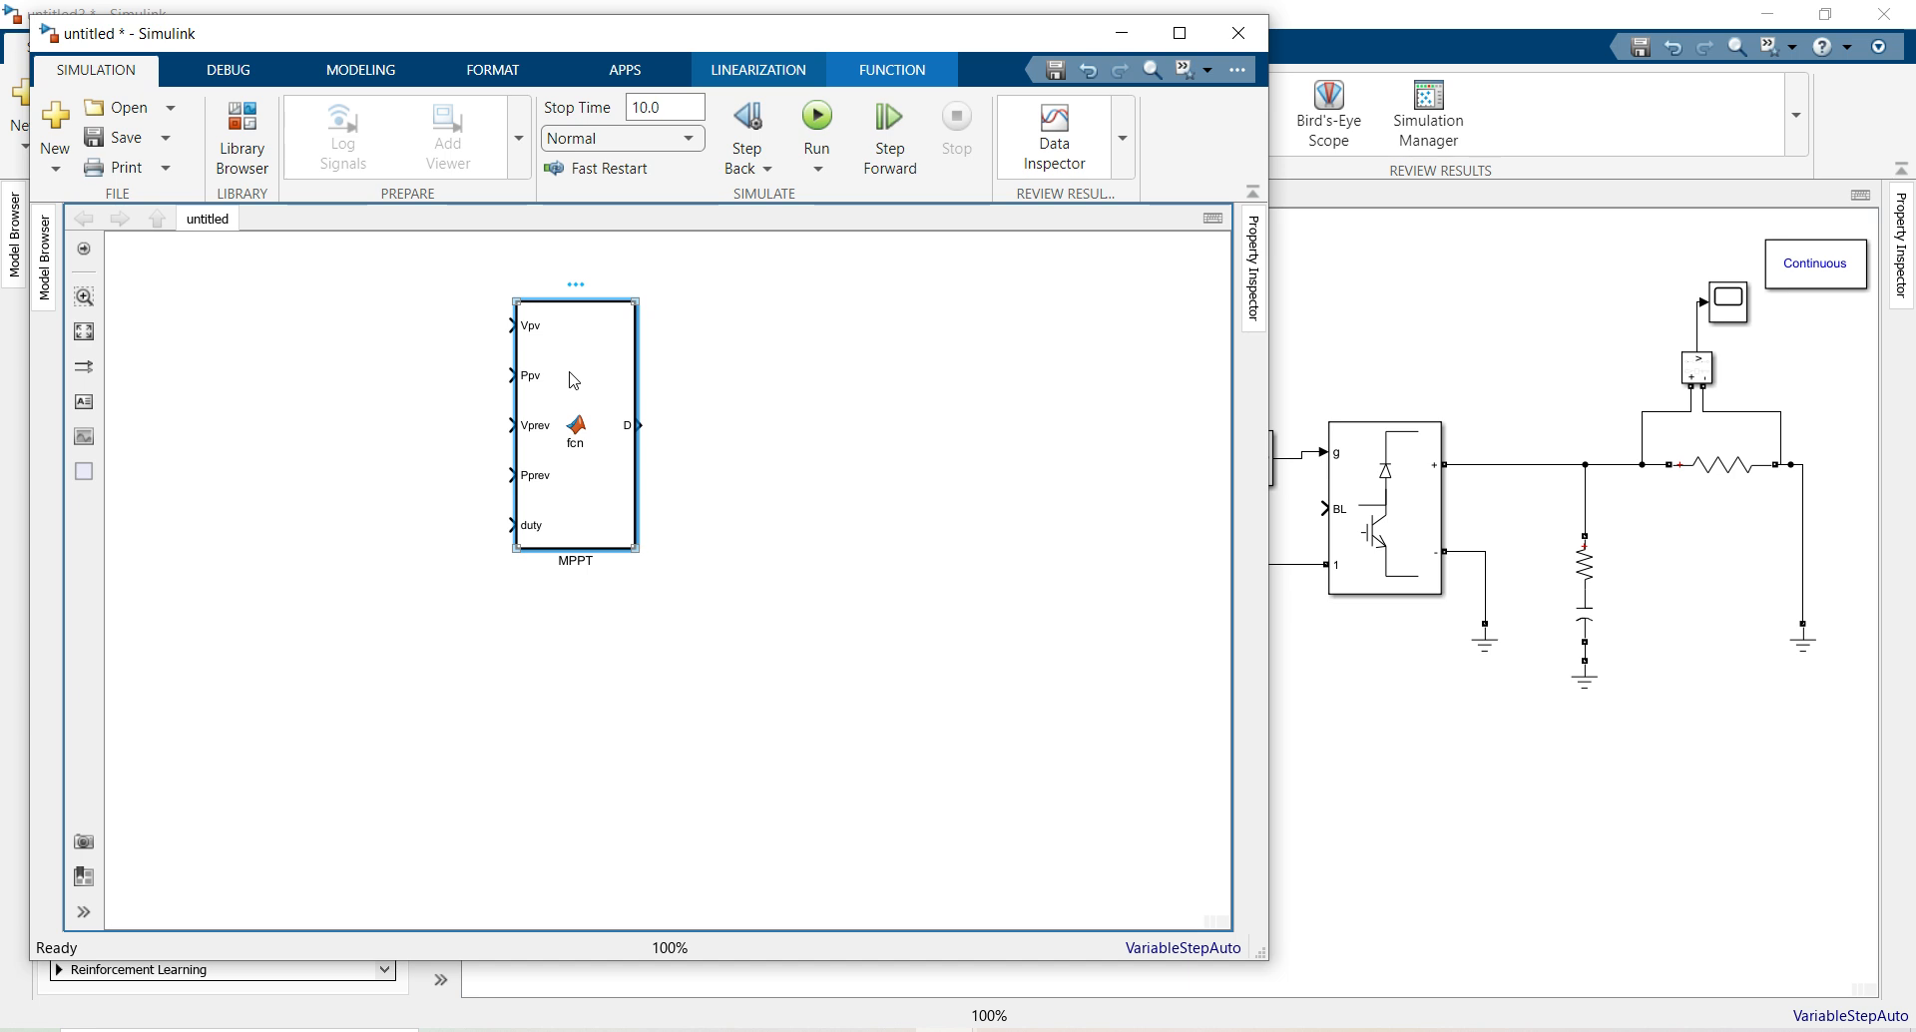
right_click(574, 380)
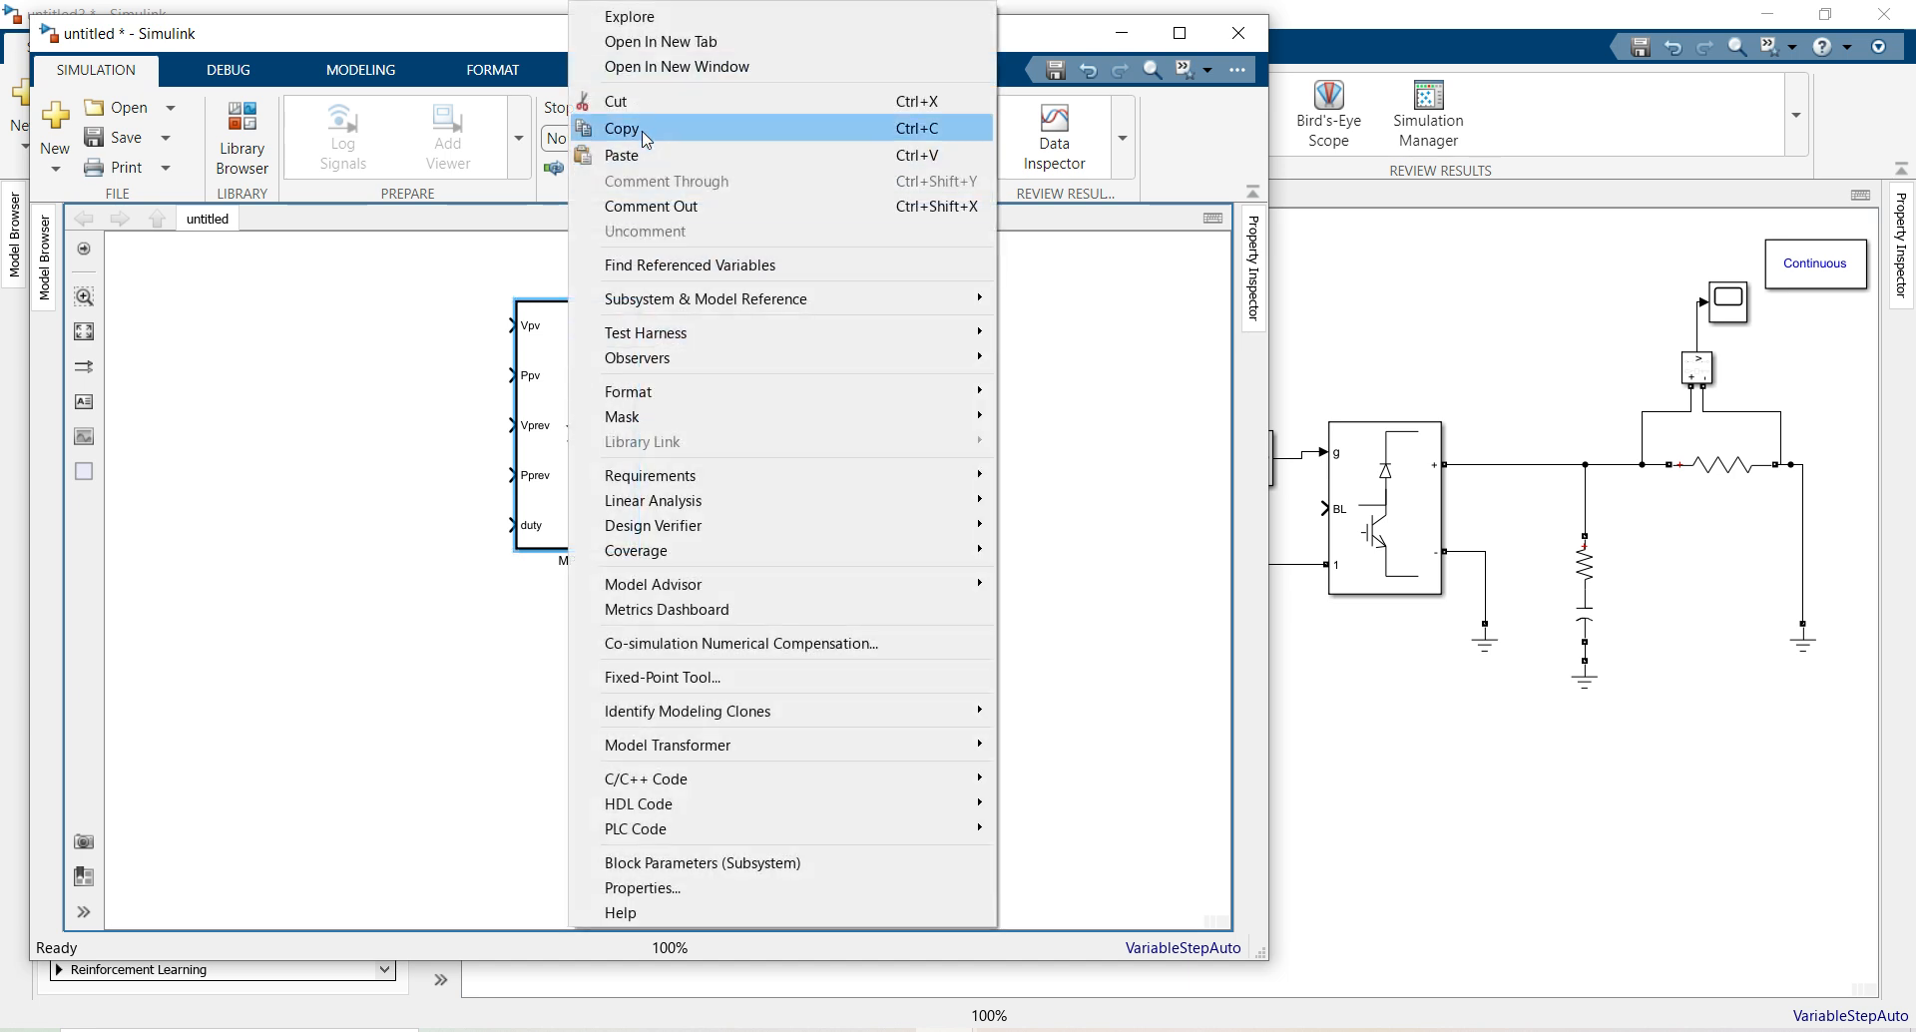
click(646, 135)
mouse_move(958, 1026)
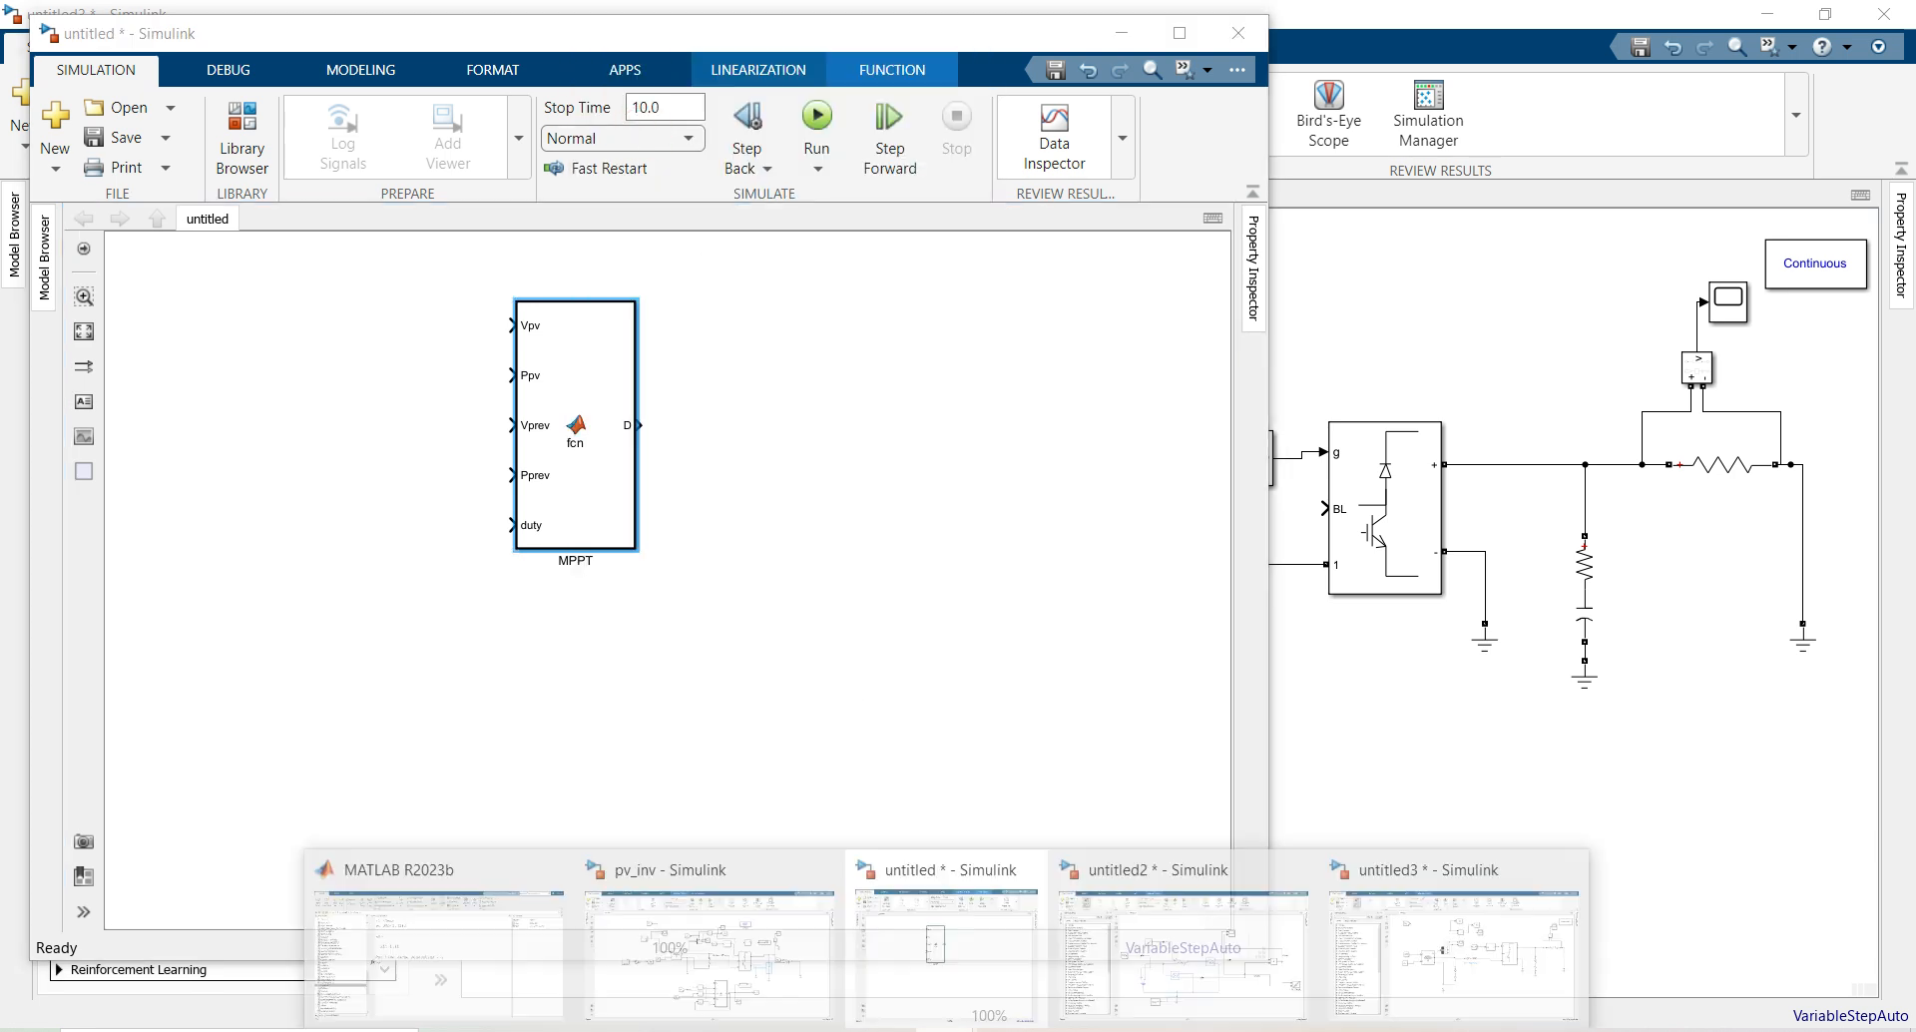
click(1439, 953)
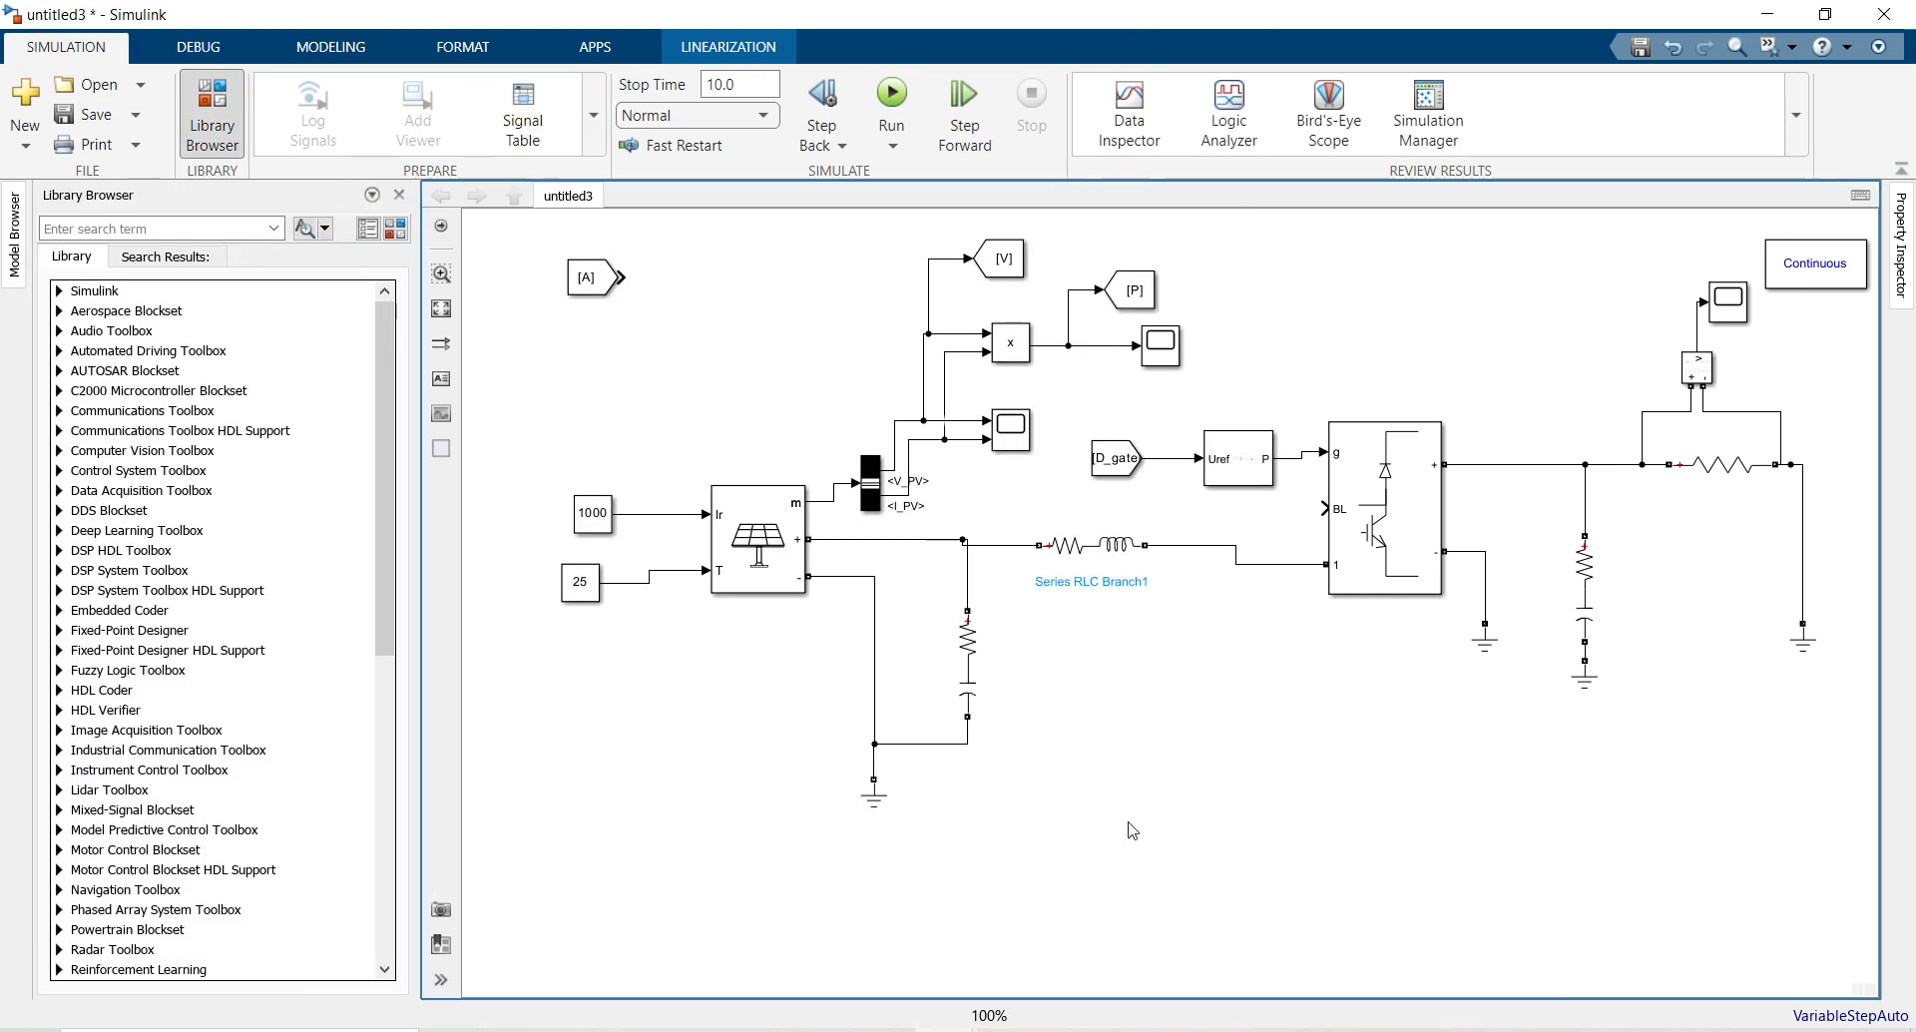
click(1068, 803)
key(ctrl+v)
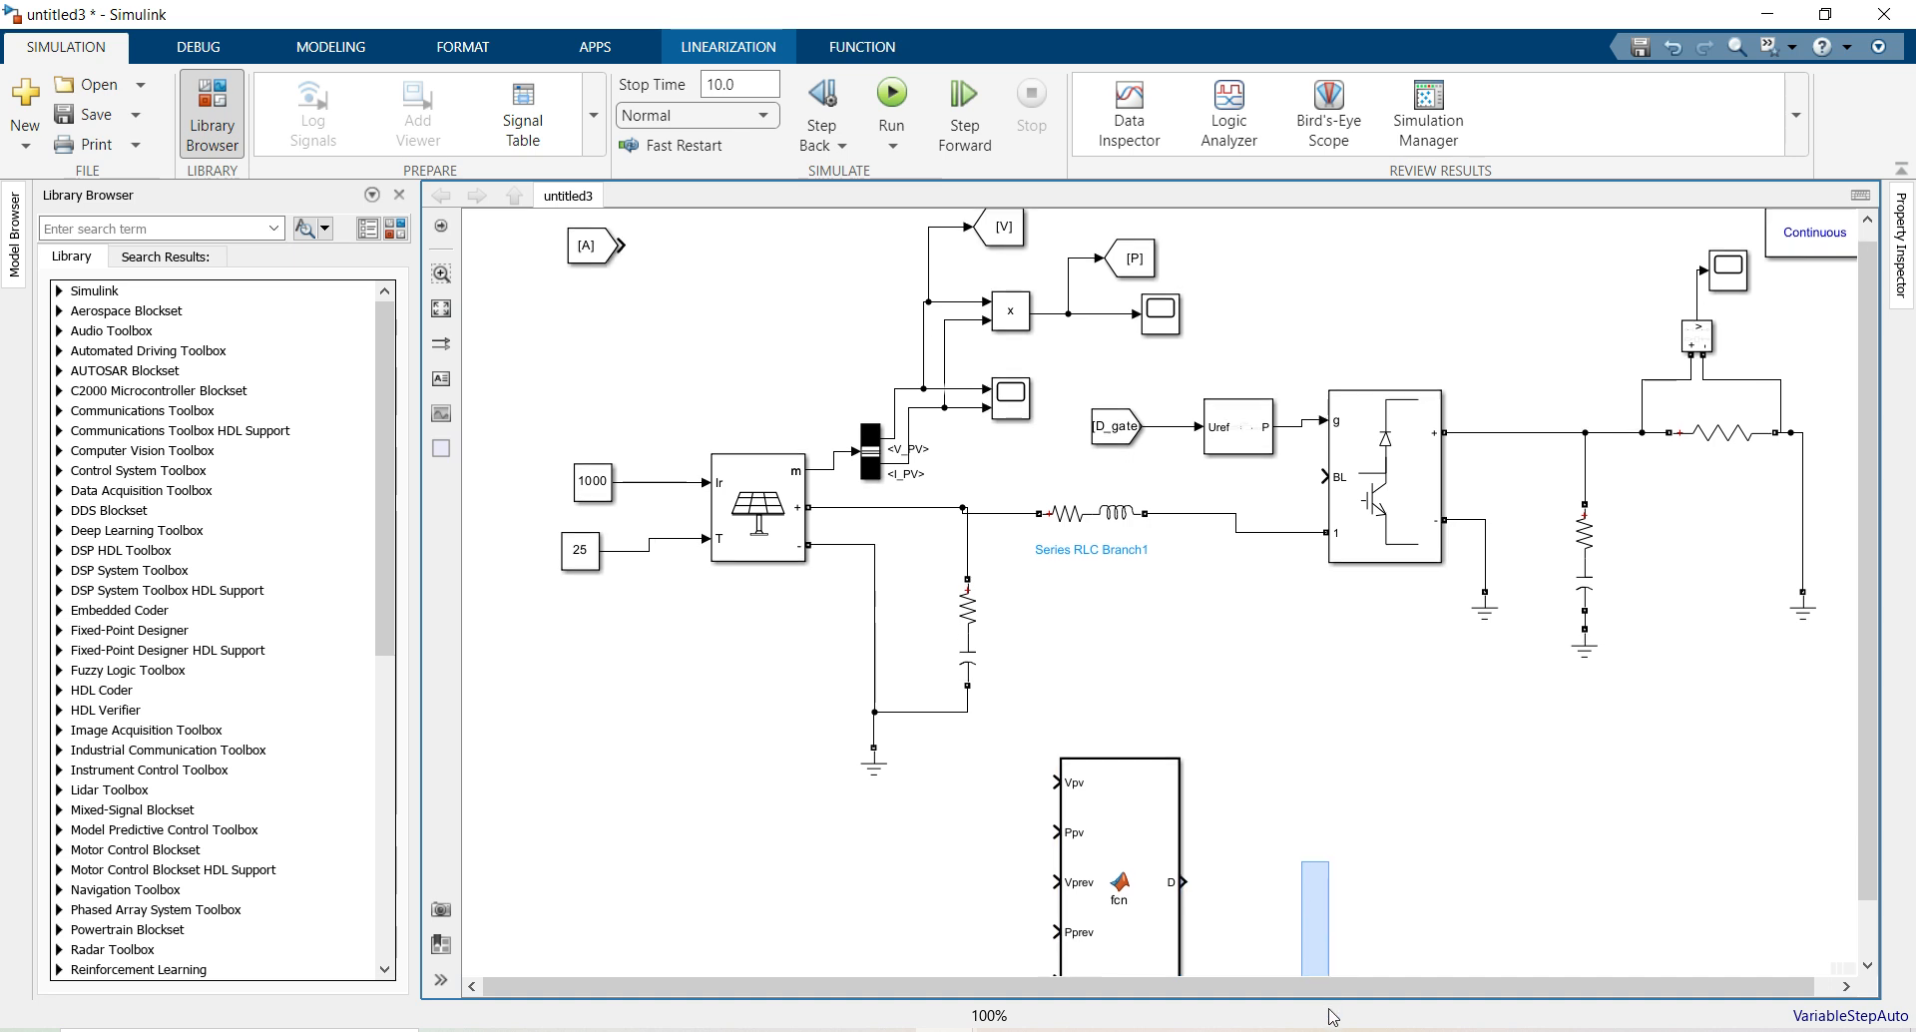
Fit the model to view and move the MPPT block right, just below the circuit
scroll(1307, 928, down, 5)
drag(1135, 776, 1185, 769)
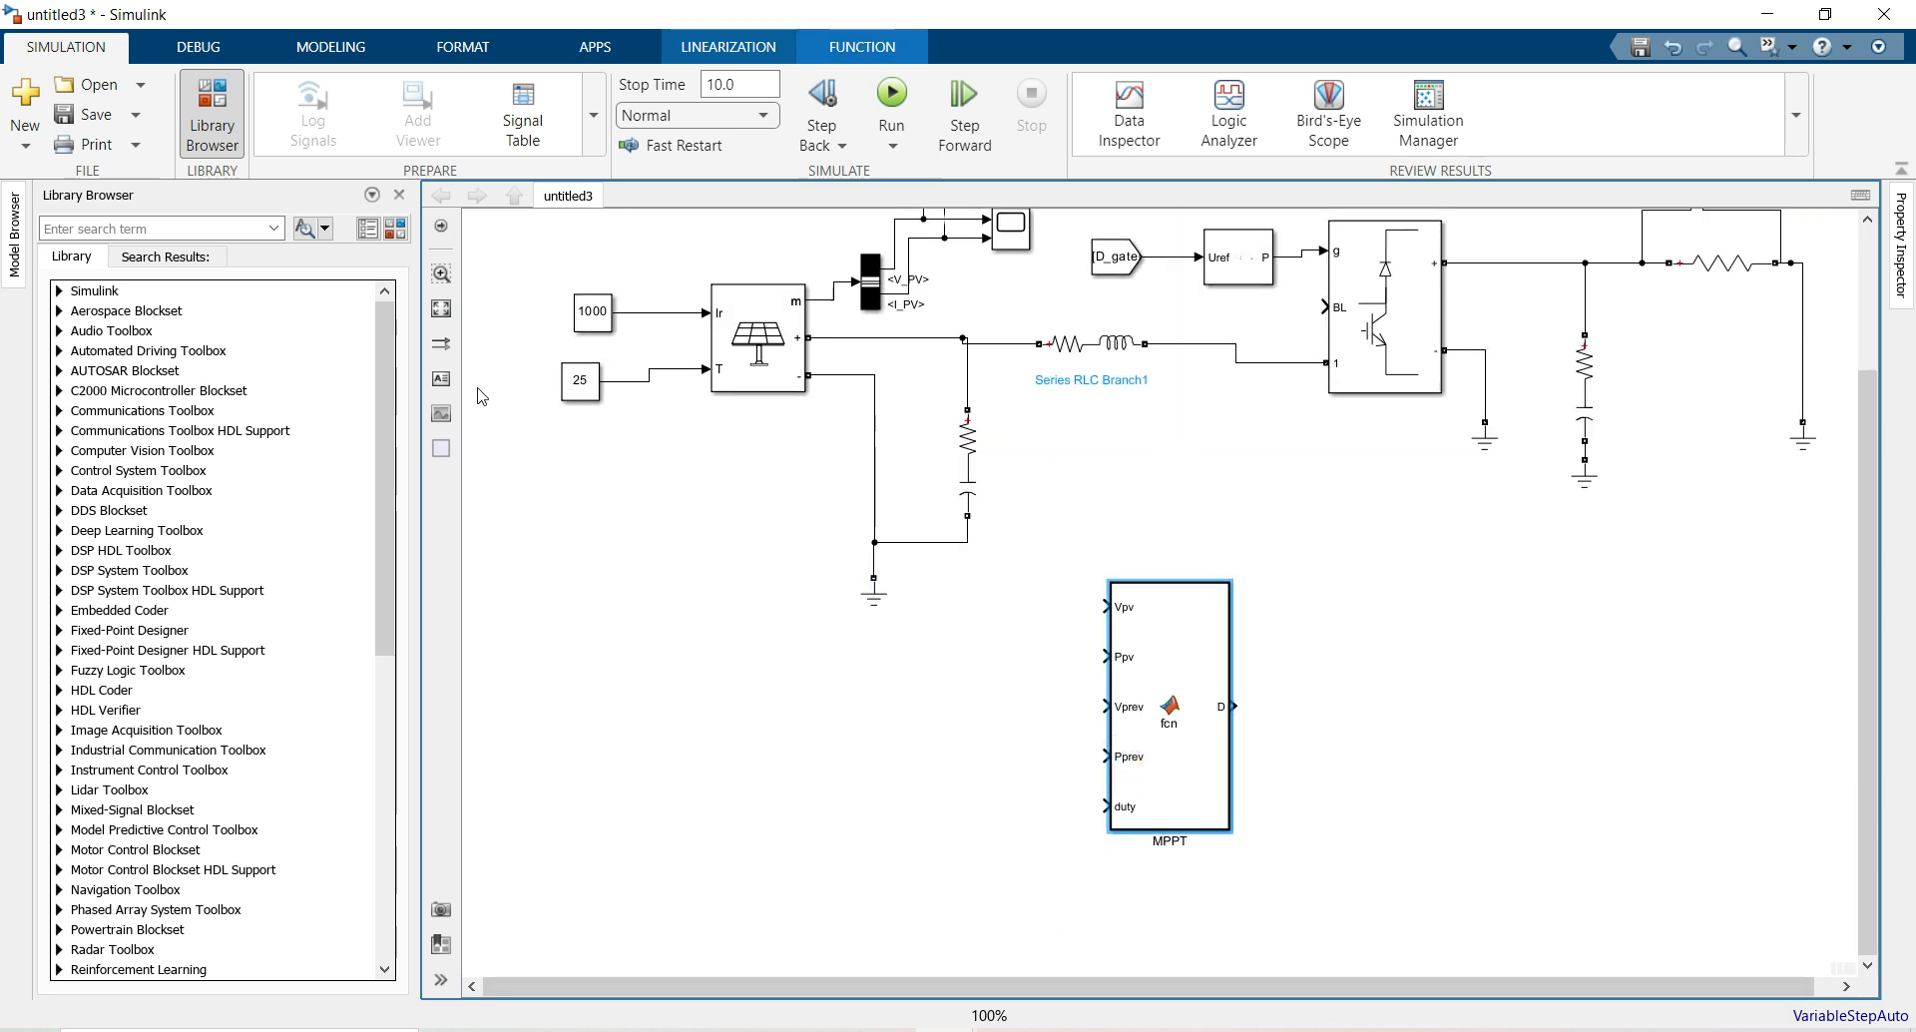
click(436, 318)
drag(1150, 834, 1240, 832)
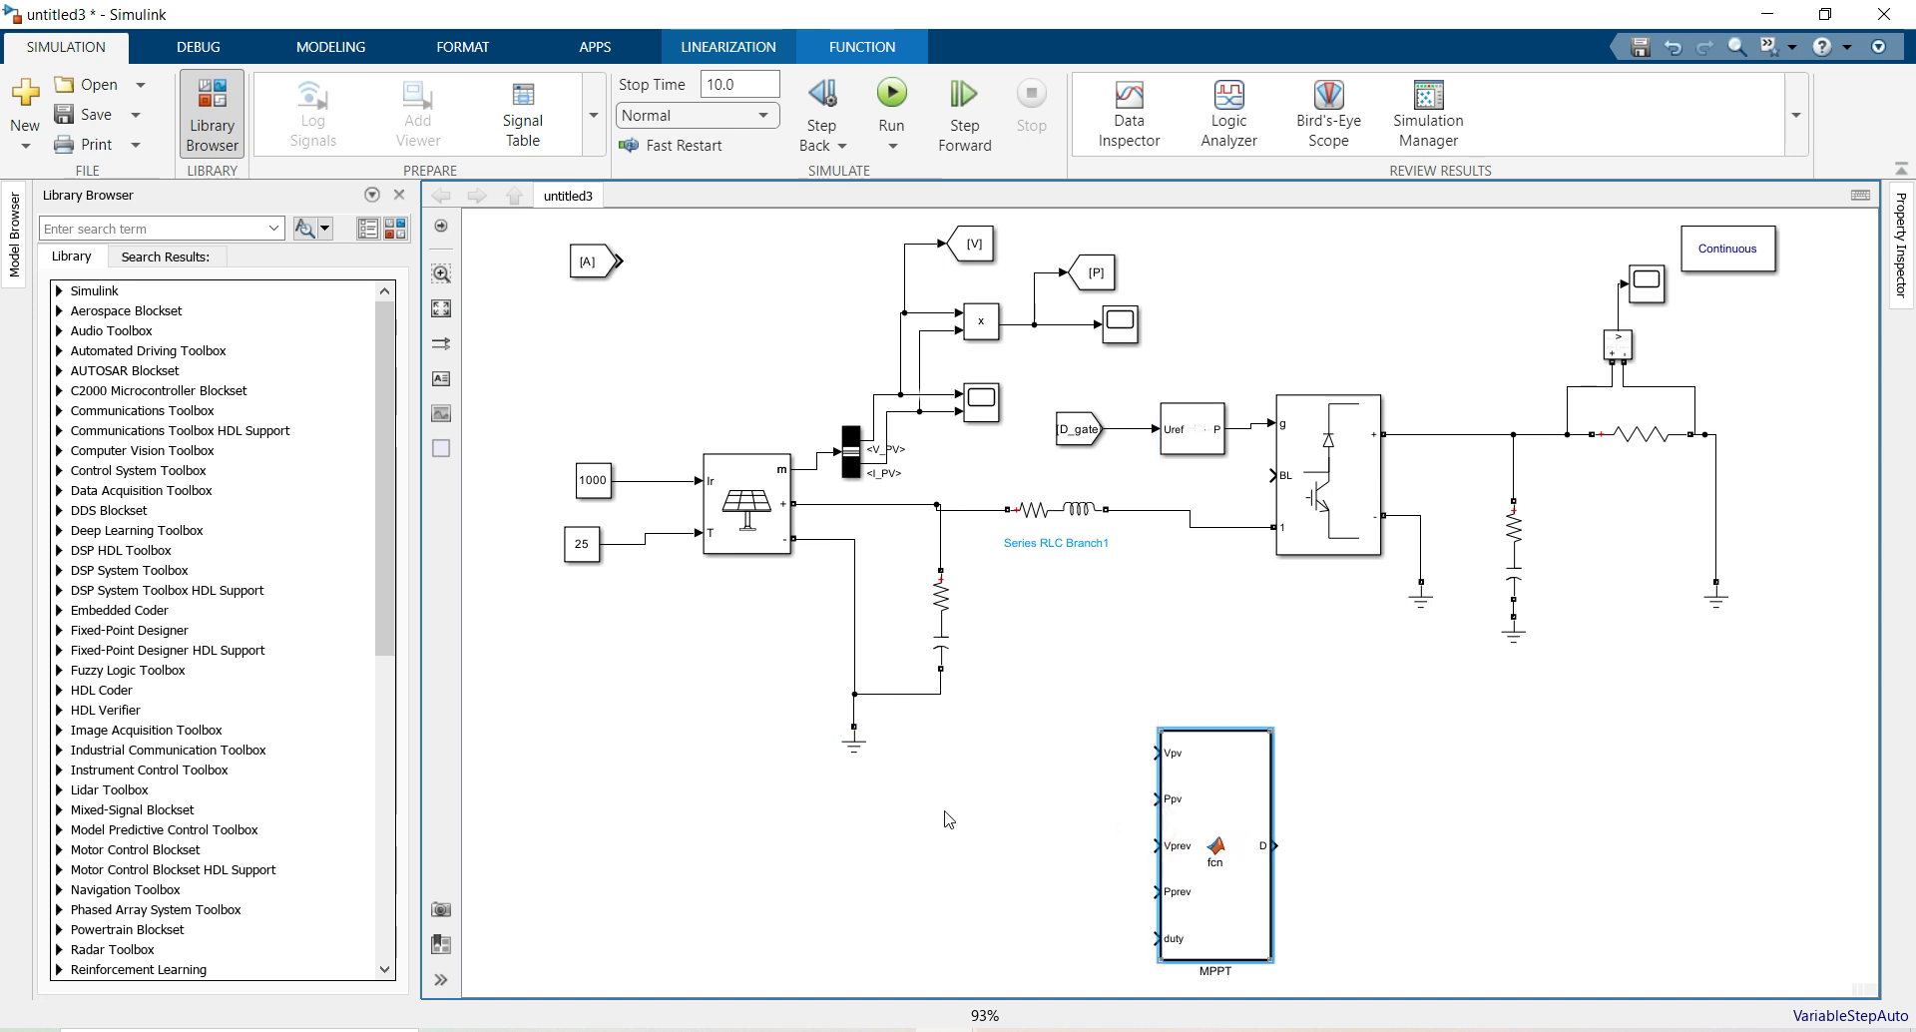
Copy a From block, tag it V, wire it to MPPT's Vpv input, and undock the library
drag(589, 262, 1002, 754)
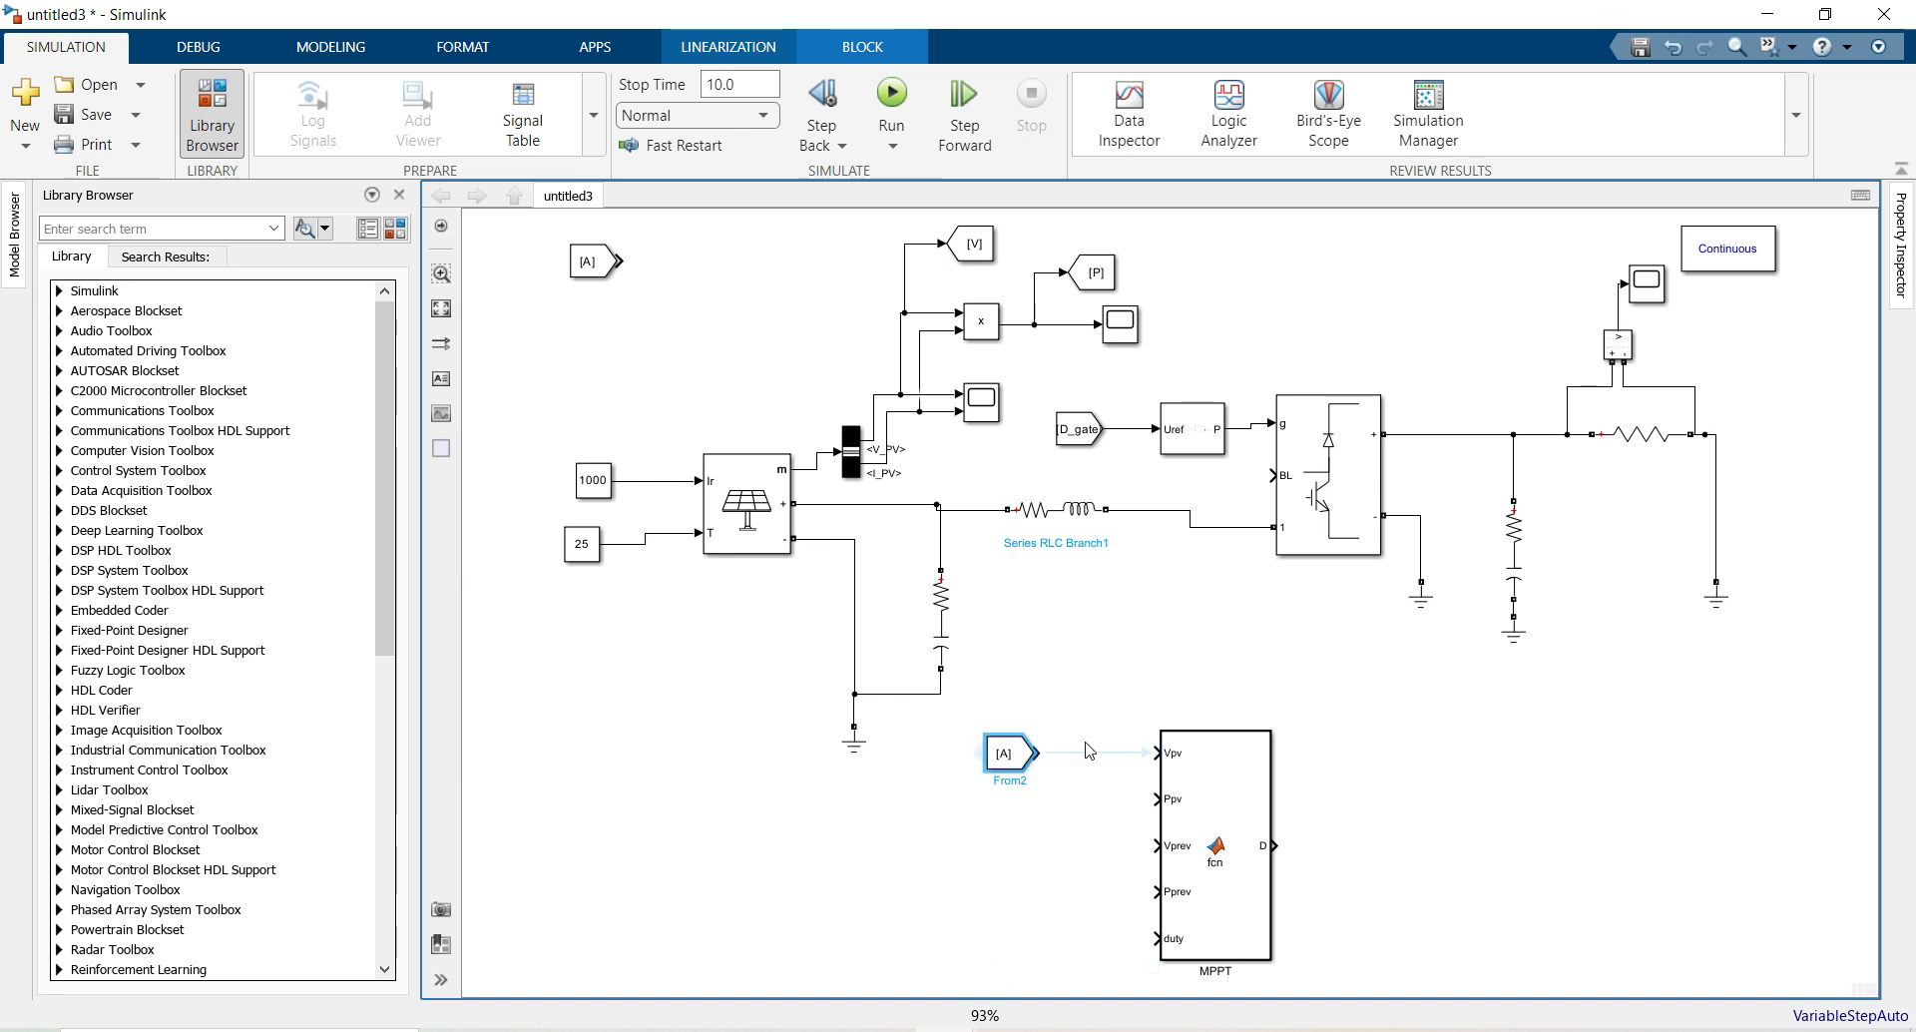
double_click(1011, 753)
click(1477, 745)
click(1201, 788)
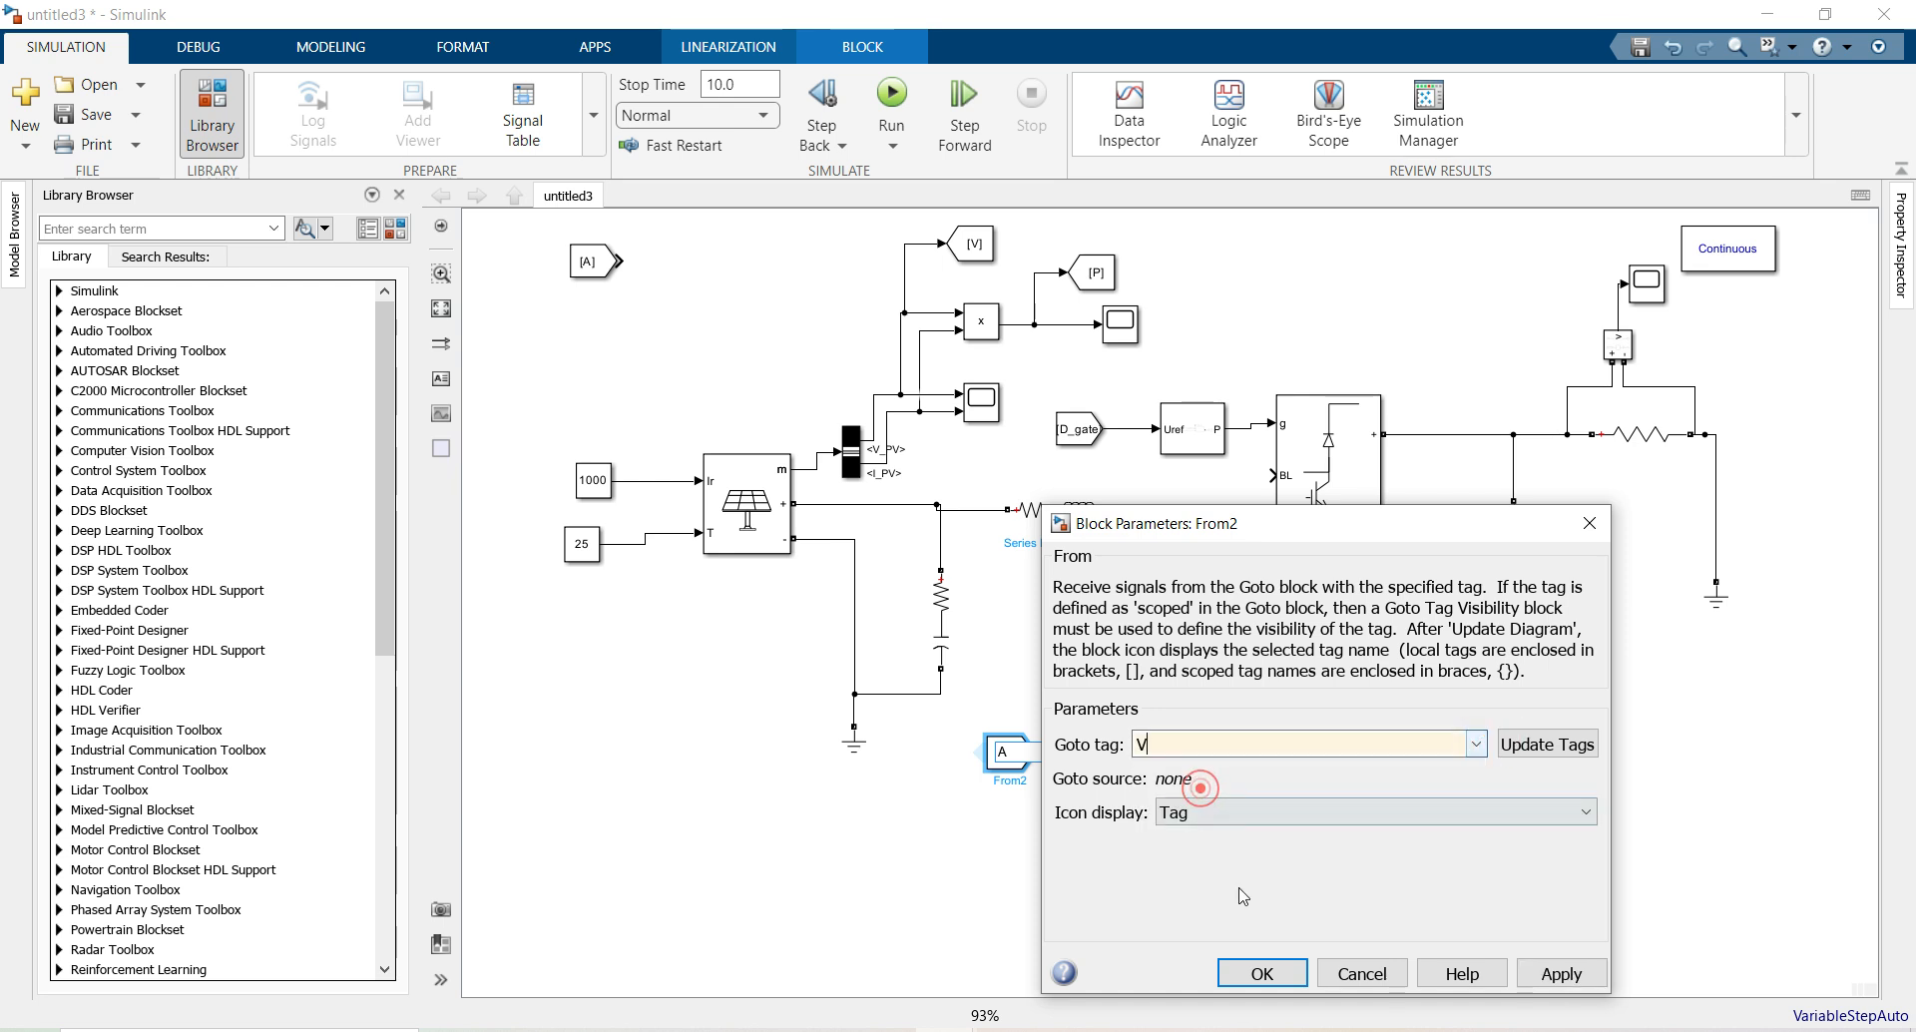
click(1262, 972)
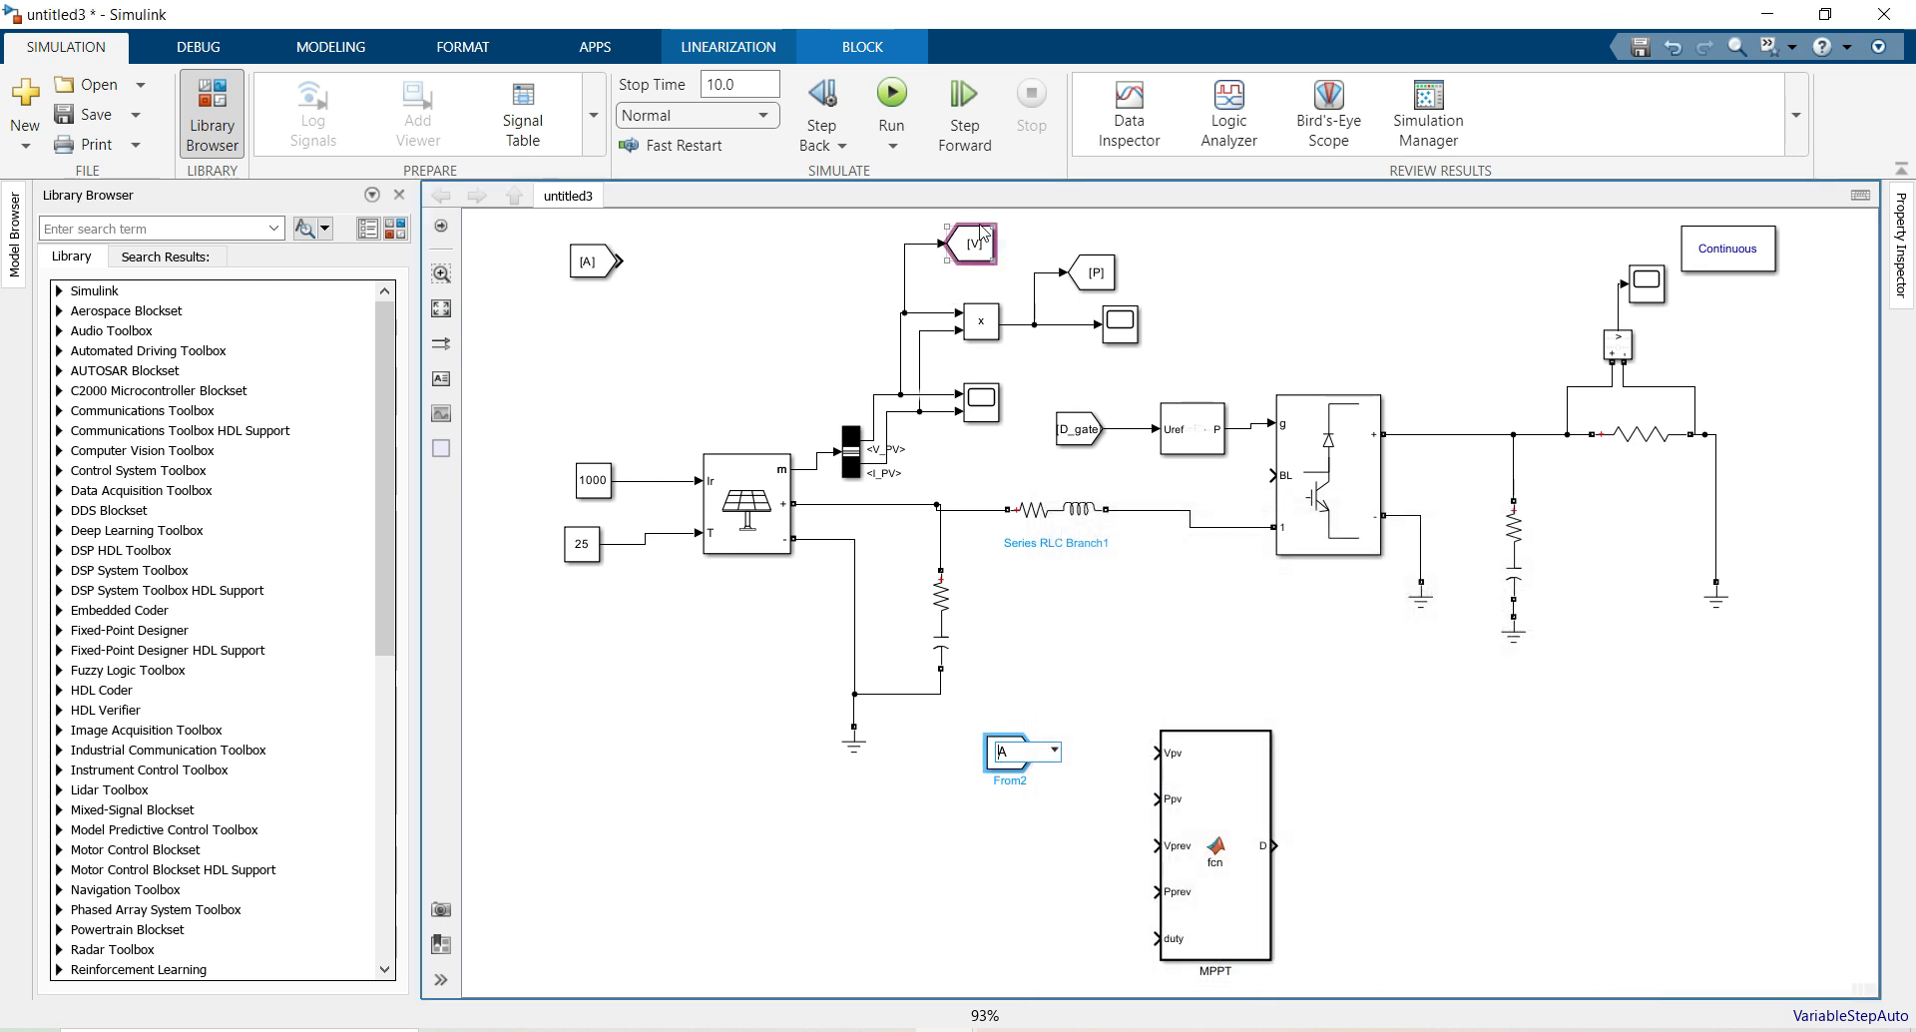
click(978, 788)
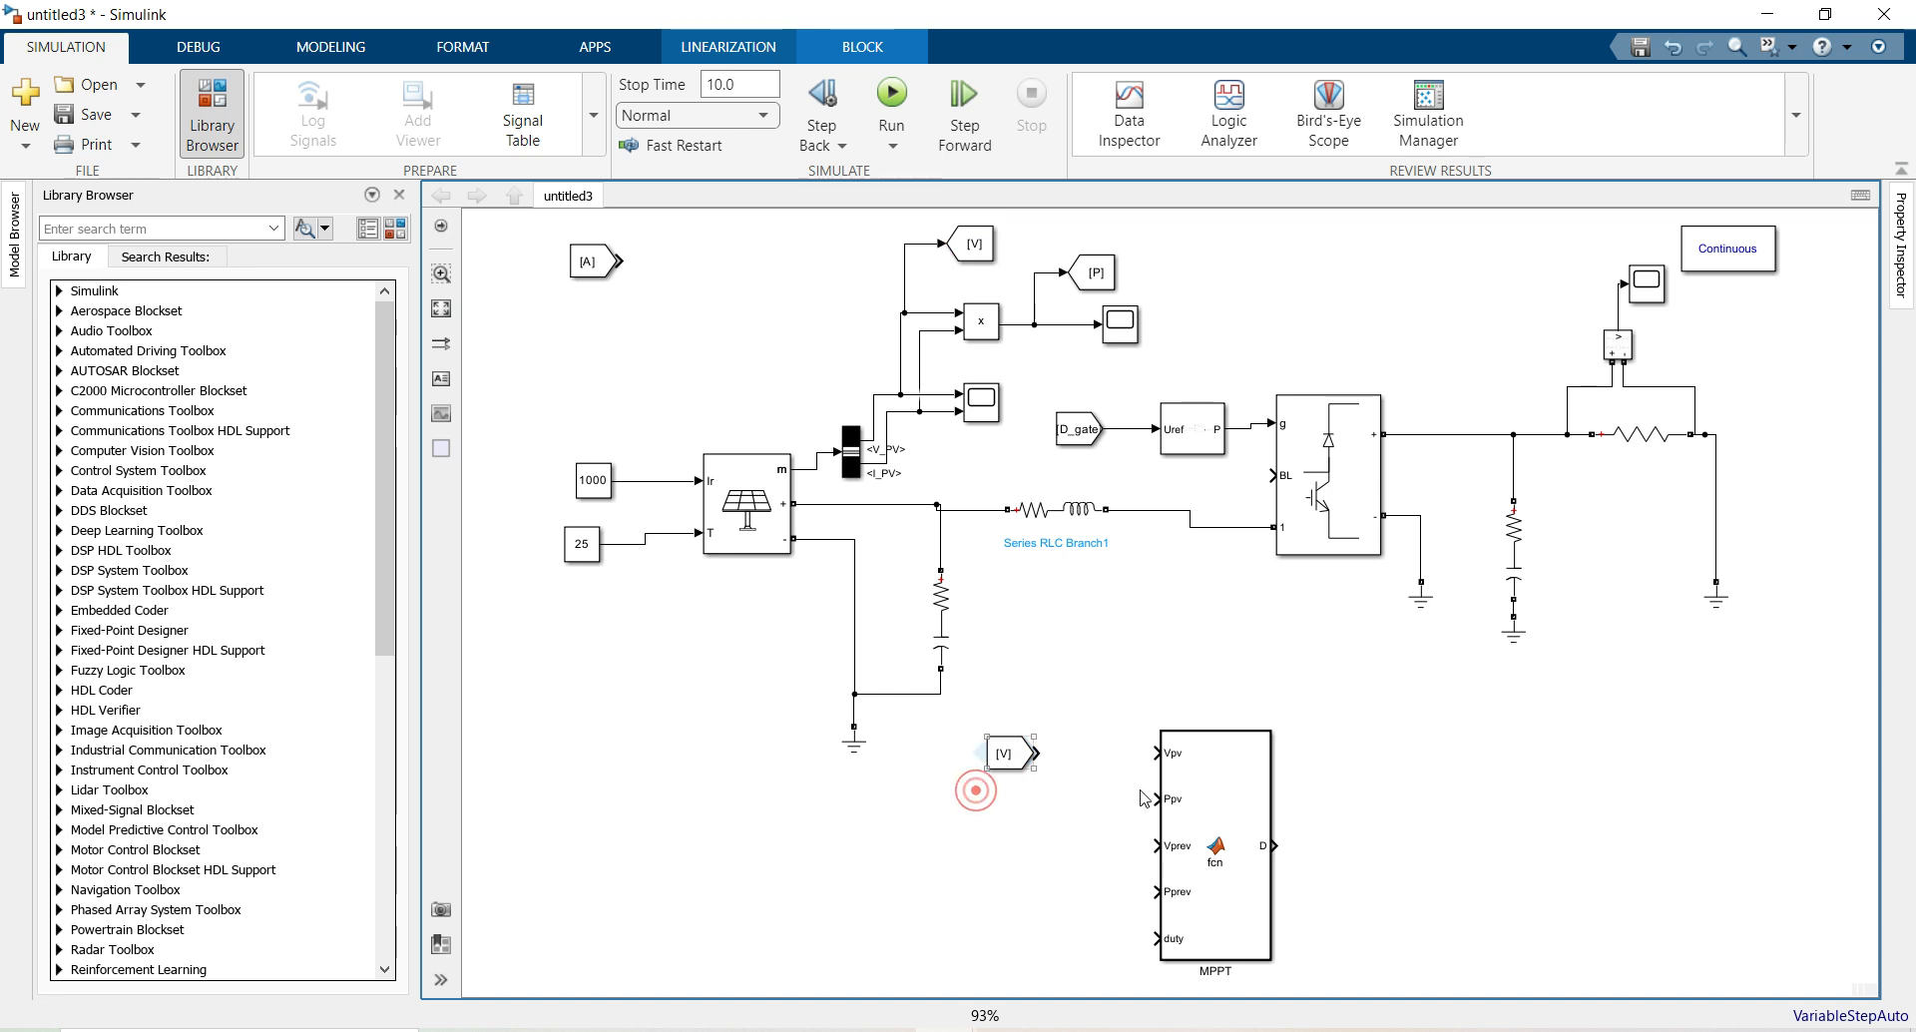
drag(1038, 754, 1149, 763)
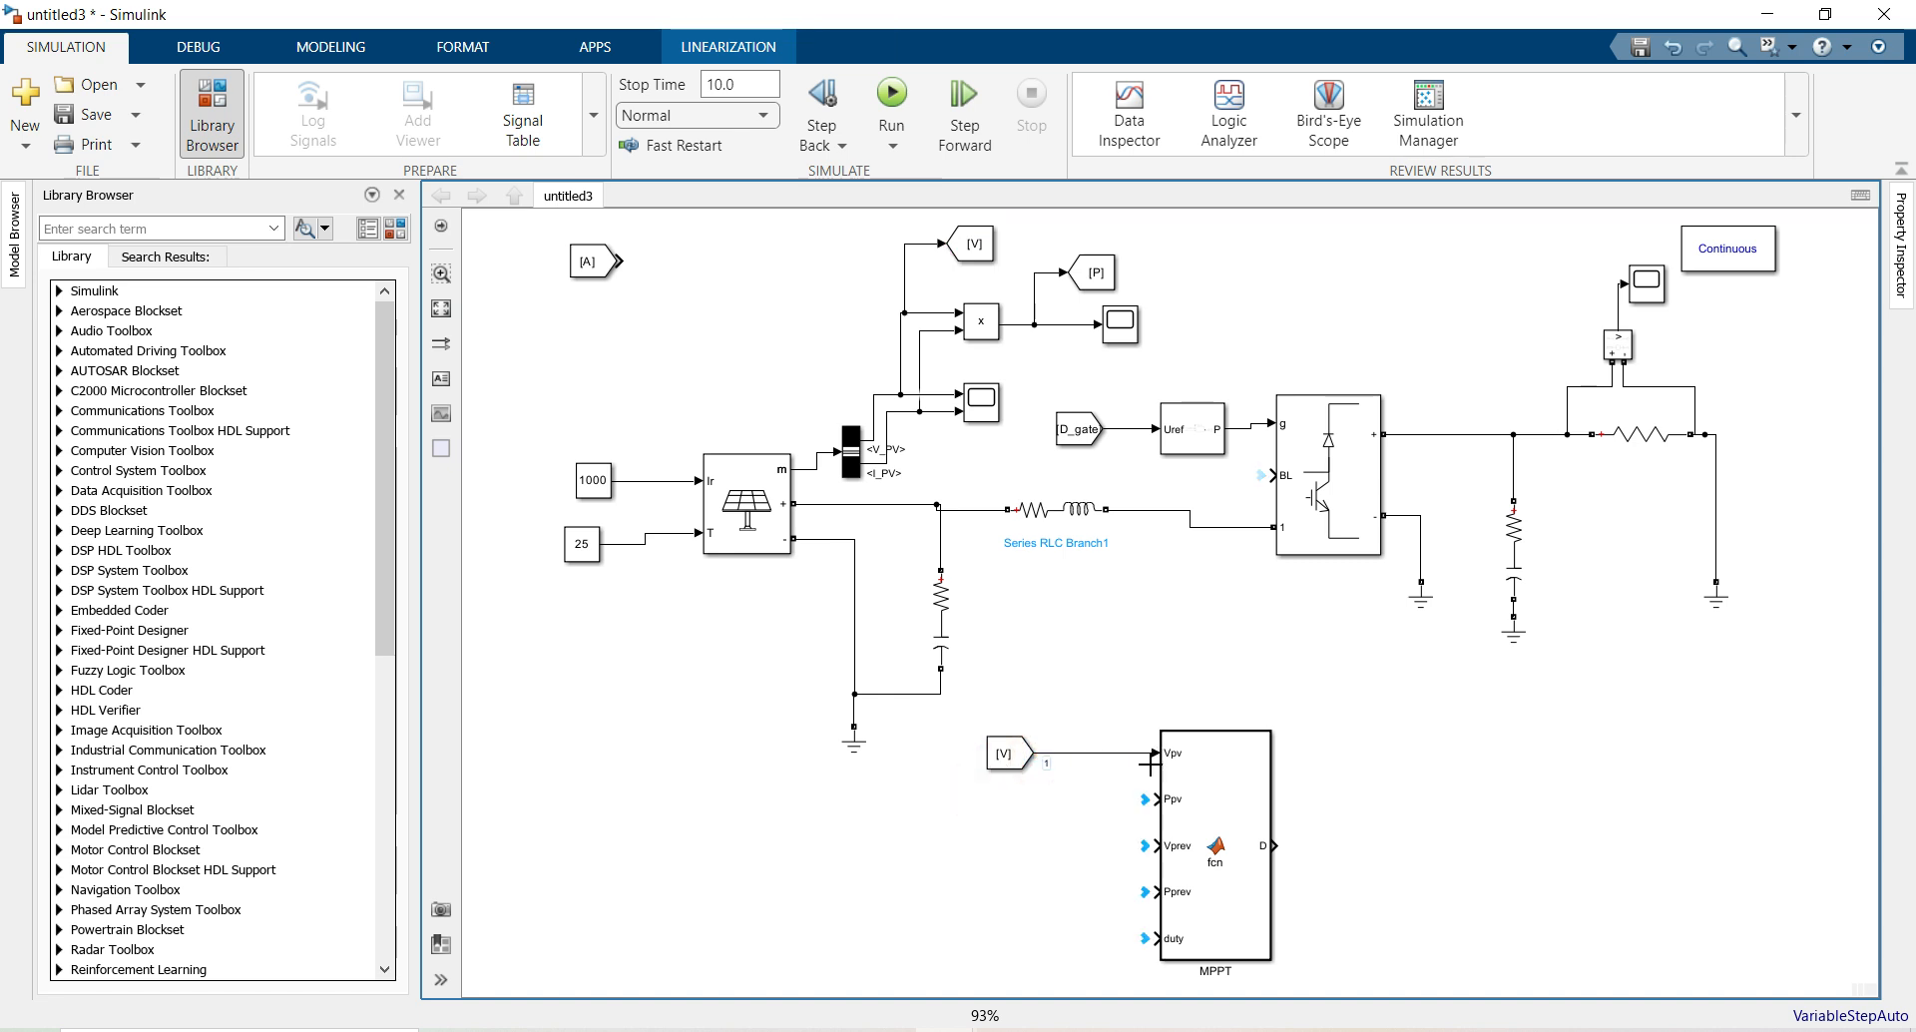
click(396, 230)
scroll(189, 553, up, 10)
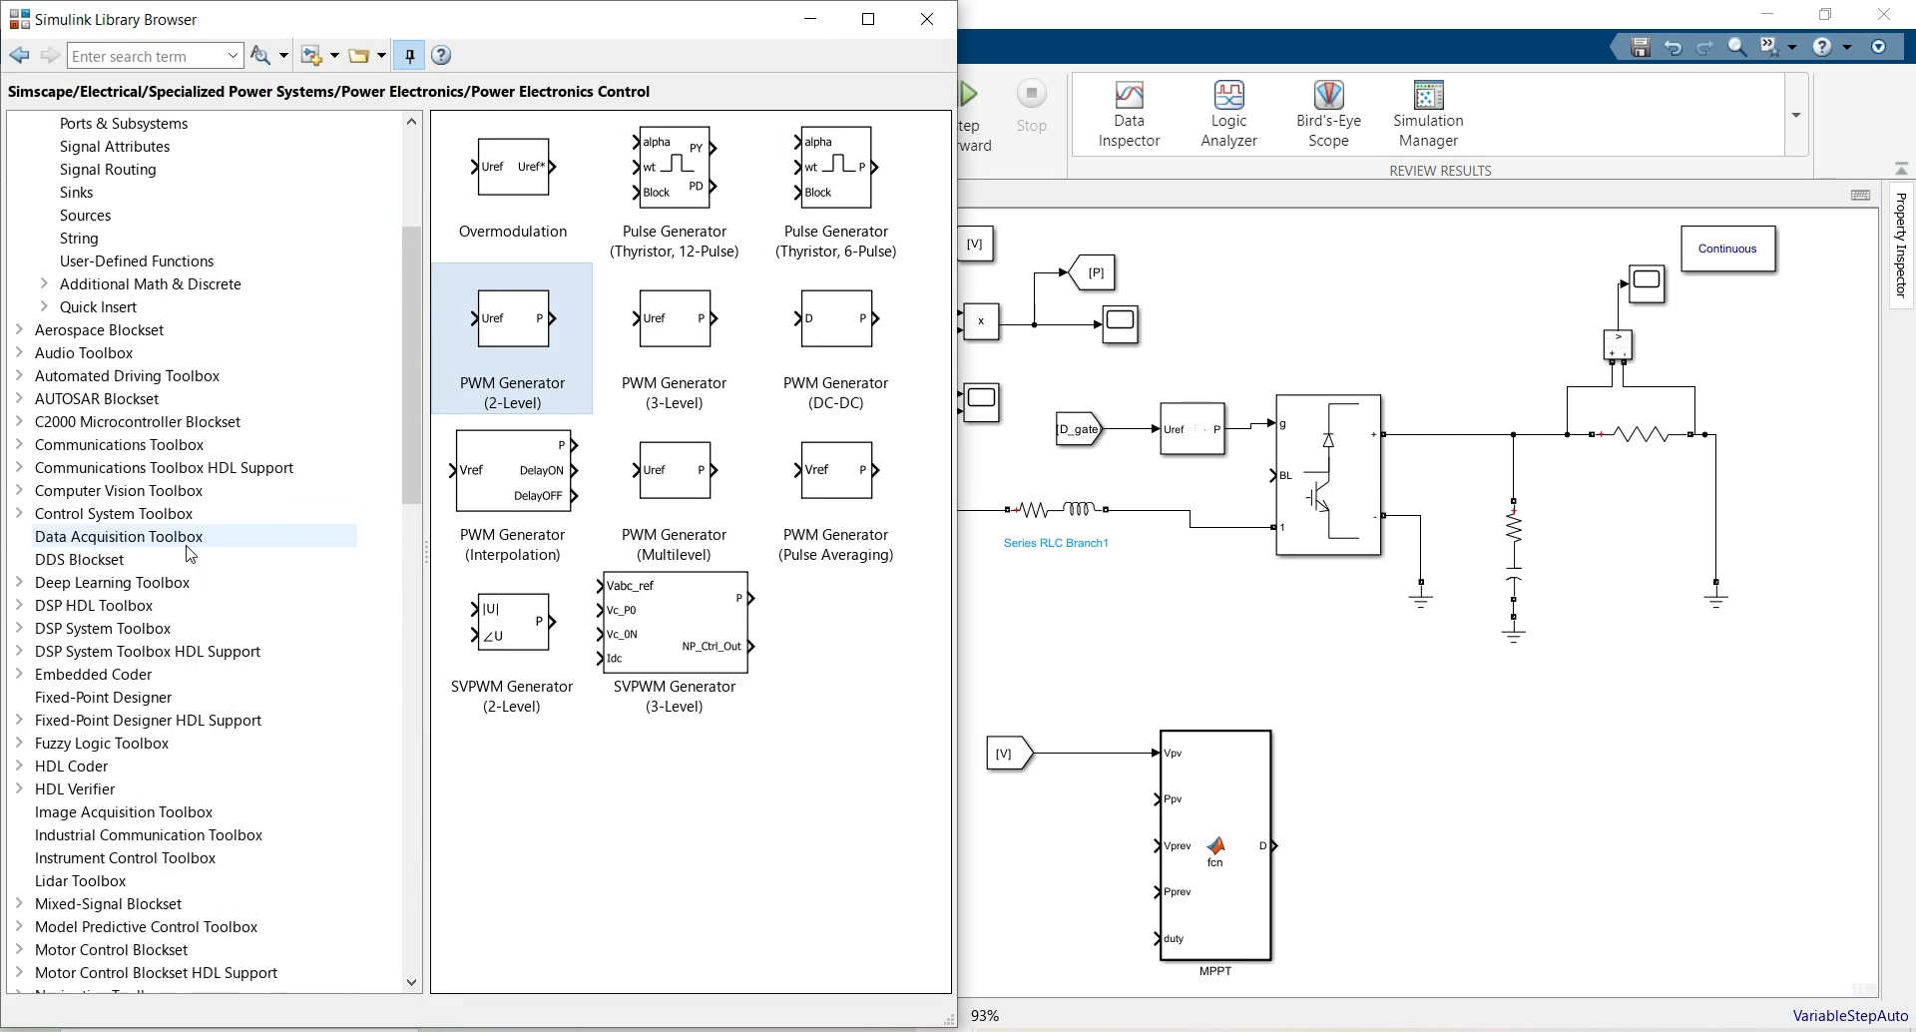
Add a Unit Delay from the Discrete library and branch the [V] signal through it into Vprev
scroll(189, 554, up, 4)
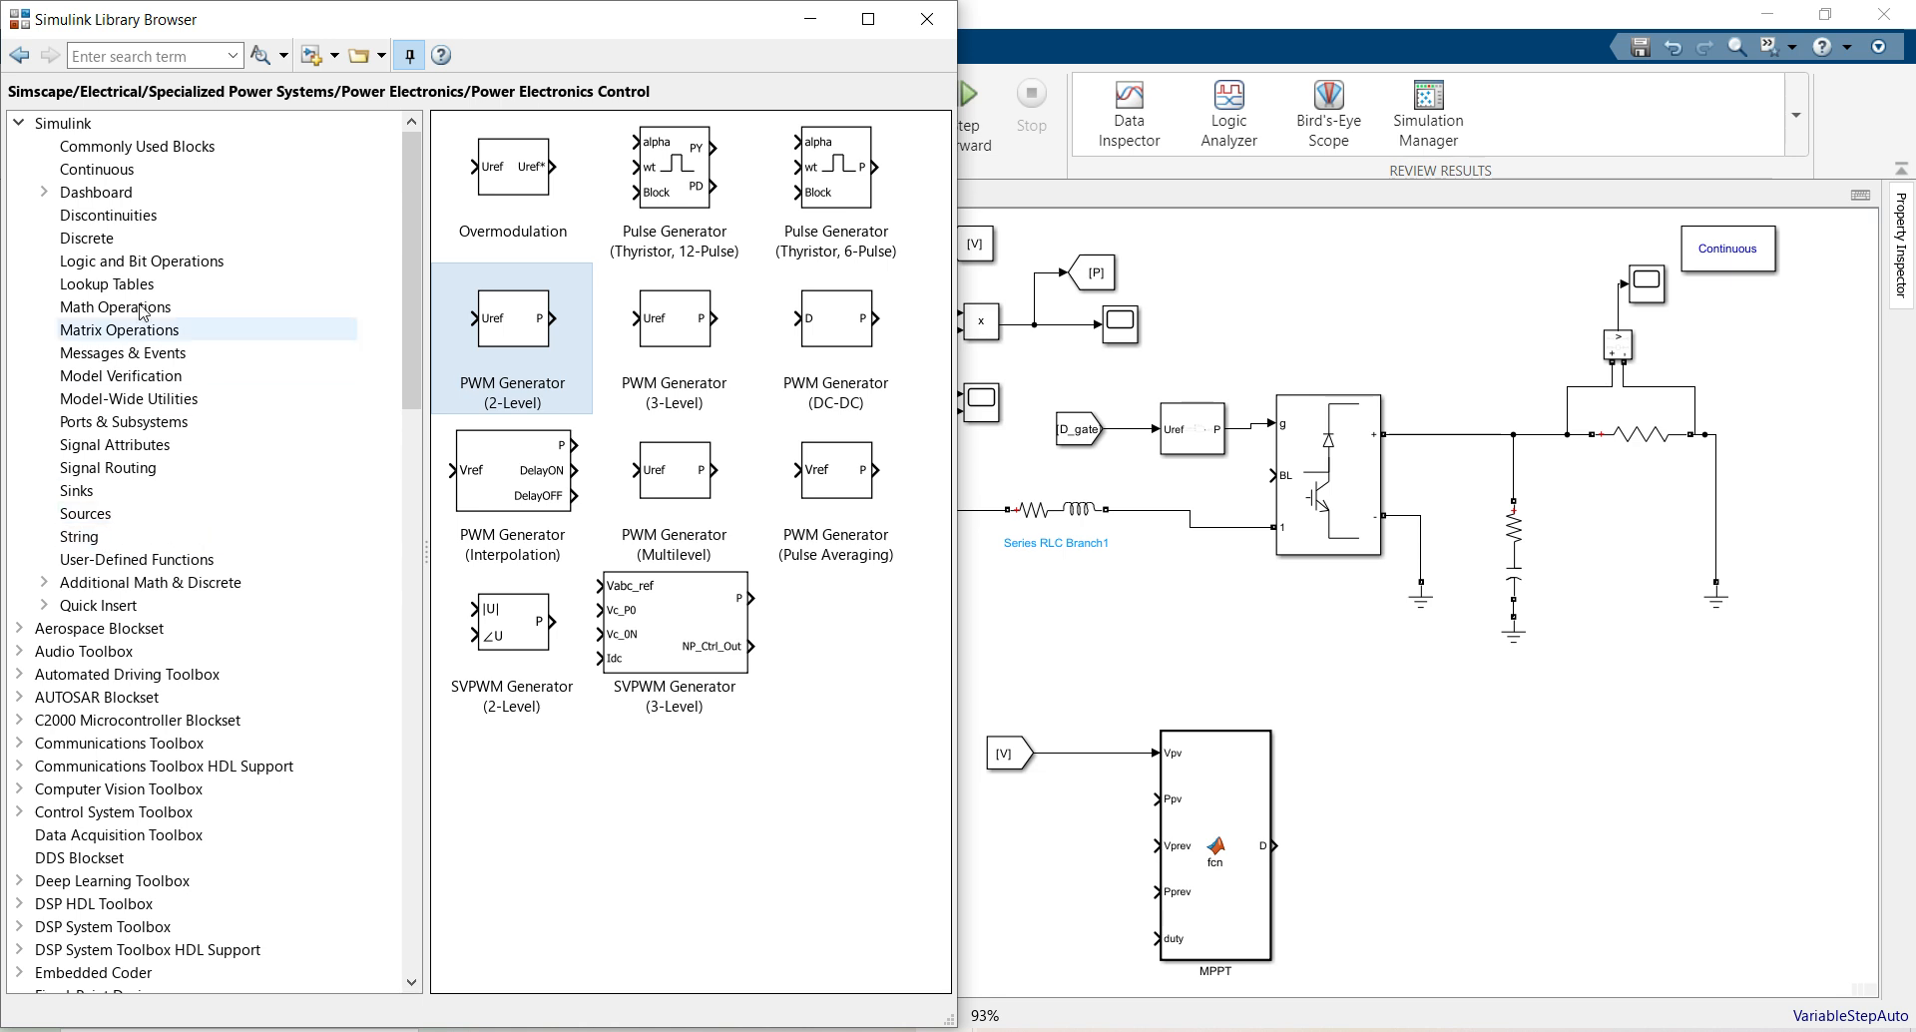
click(120, 241)
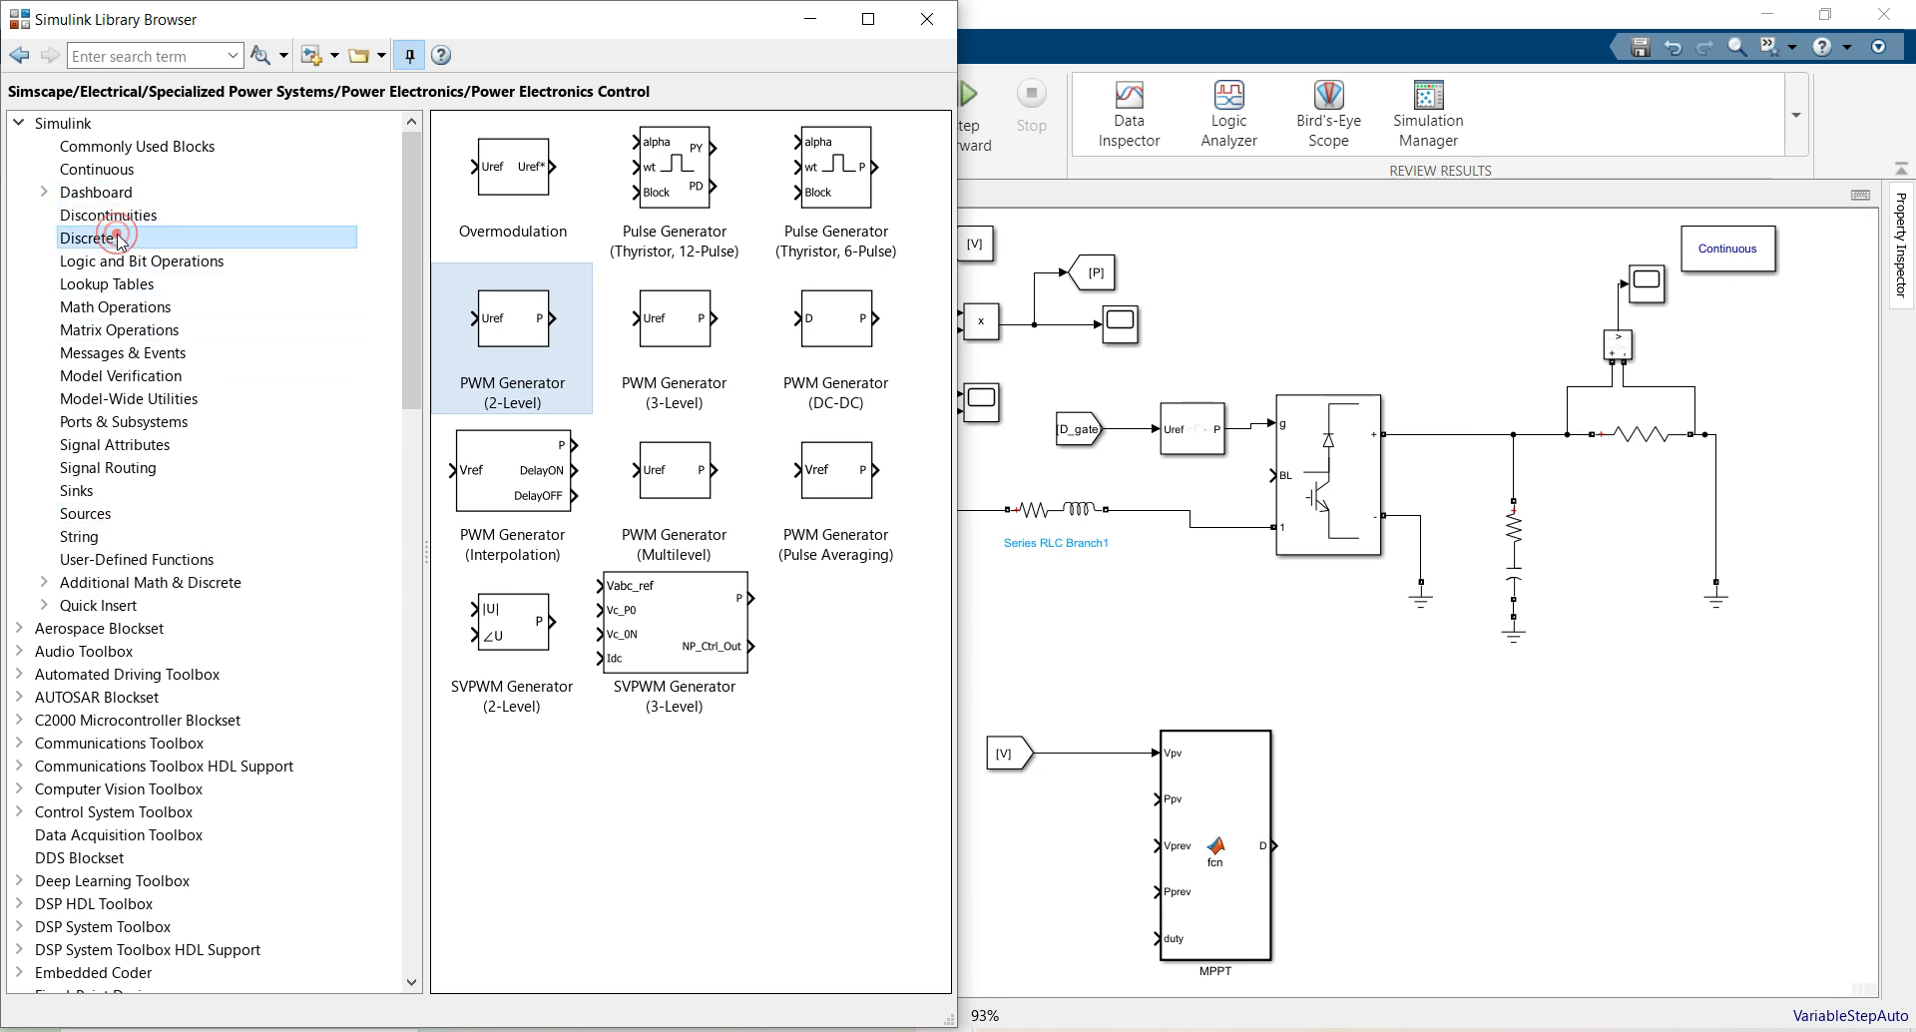
mouse_move(734, 808)
mouse_down()
mouse_move(868, 838)
mouse_move(1028, 828)
mouse_move(1064, 806)
mouse_move(1087, 841)
mouse_move(1158, 845)
mouse_up()
click(927, 19)
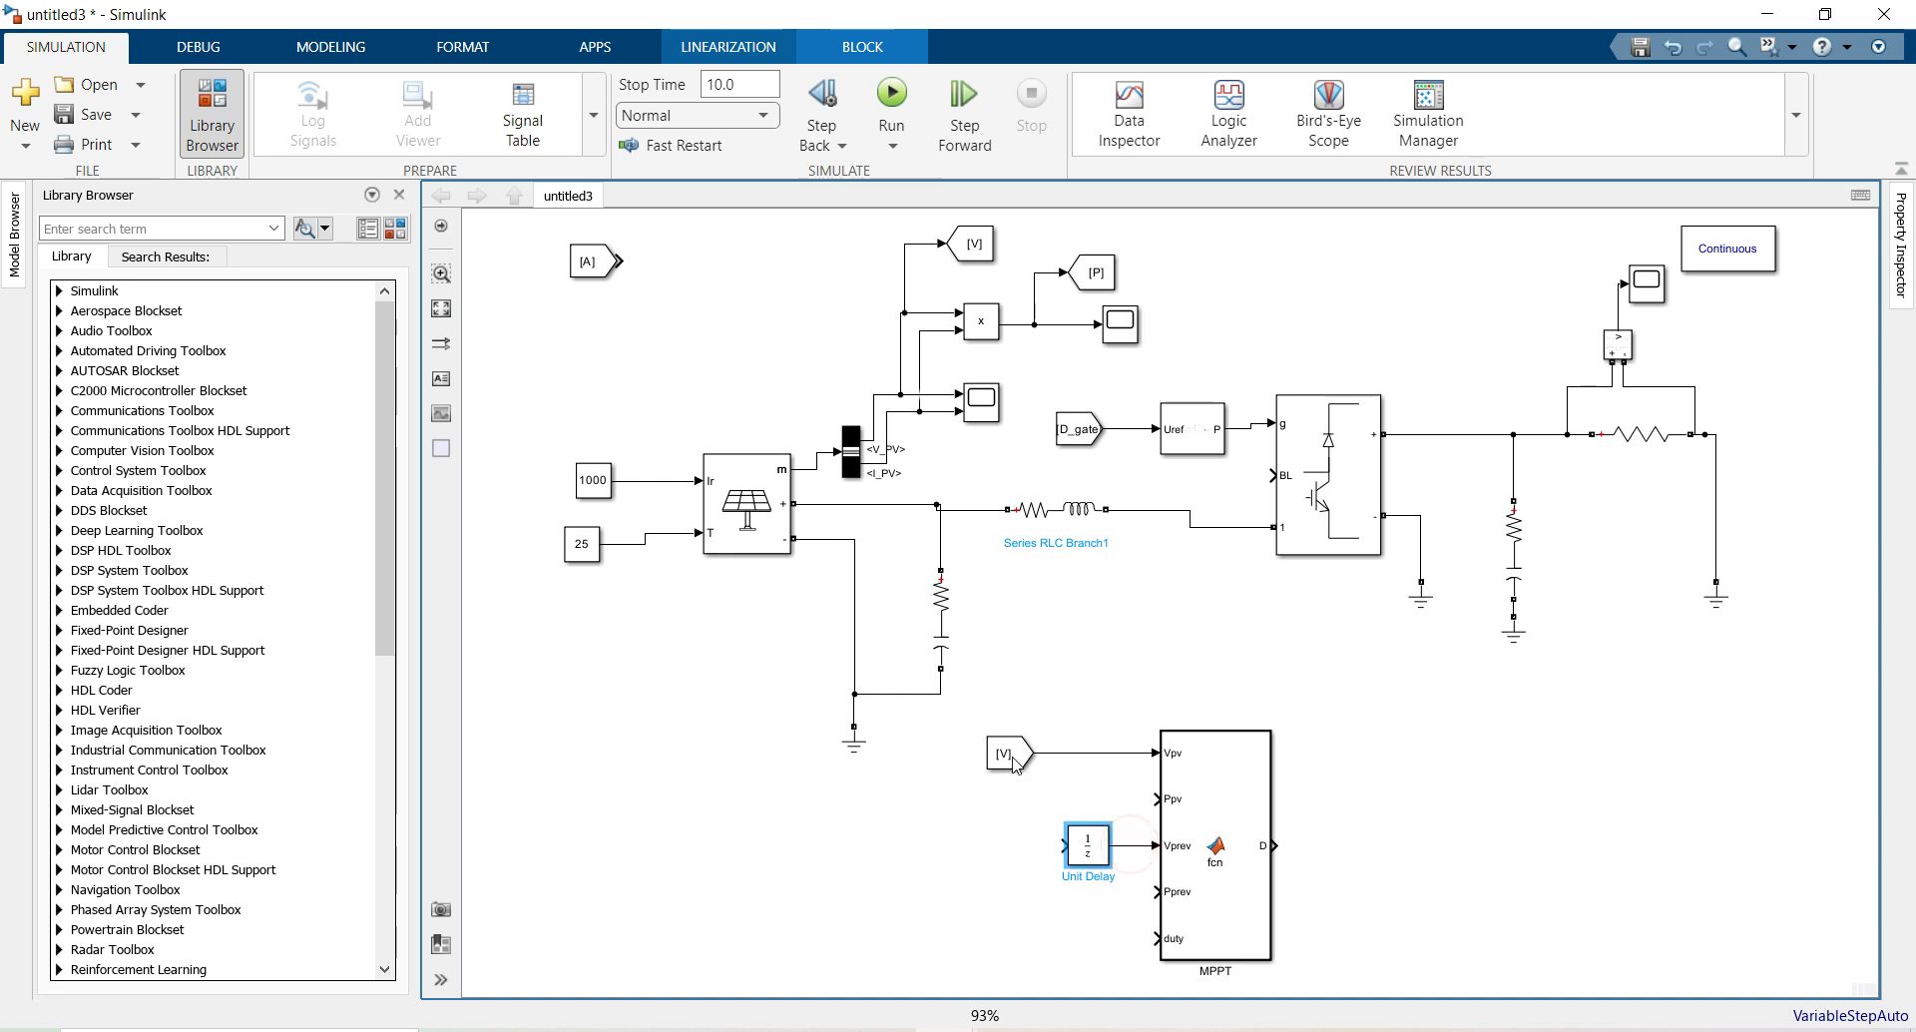
drag(1010, 754, 928, 746)
drag(1064, 843, 994, 745)
Set powergui's simulation type to Discrete with a 5e-05 s sample time
click(1720, 255)
double_click(1720, 256)
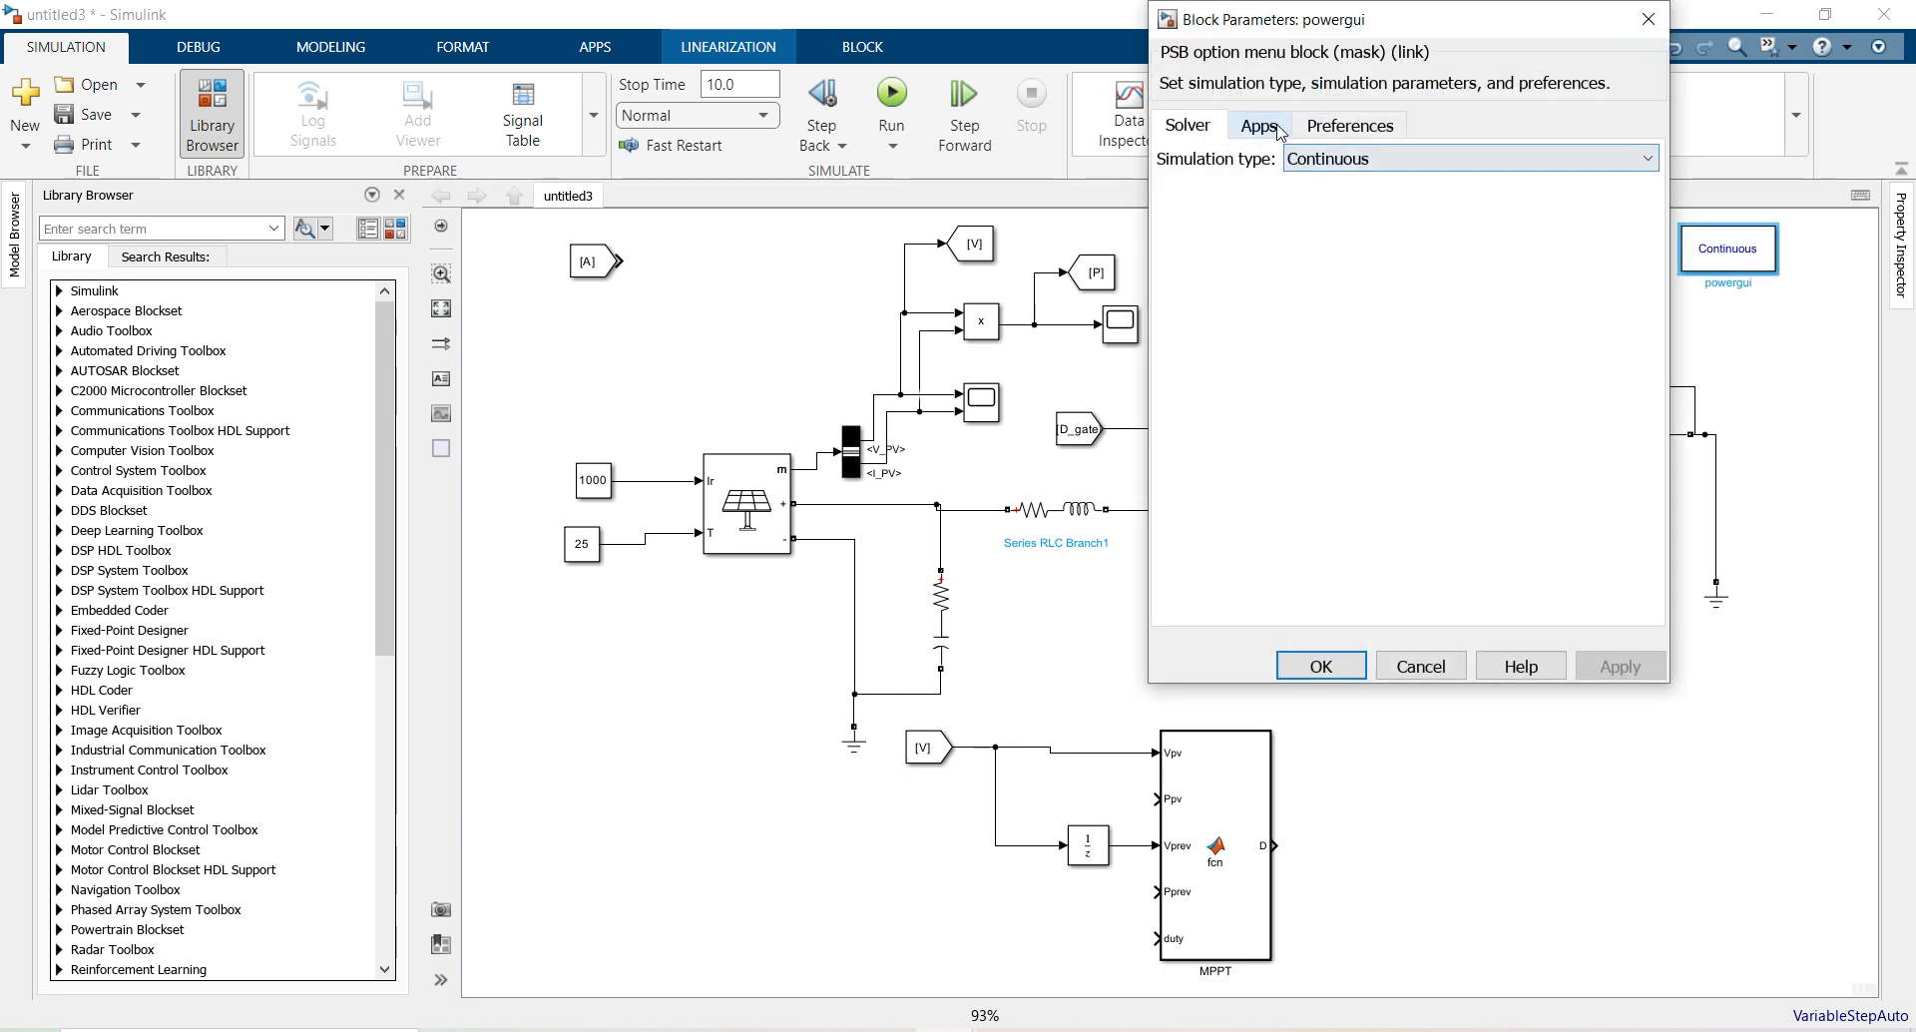
click(1340, 158)
click(1335, 215)
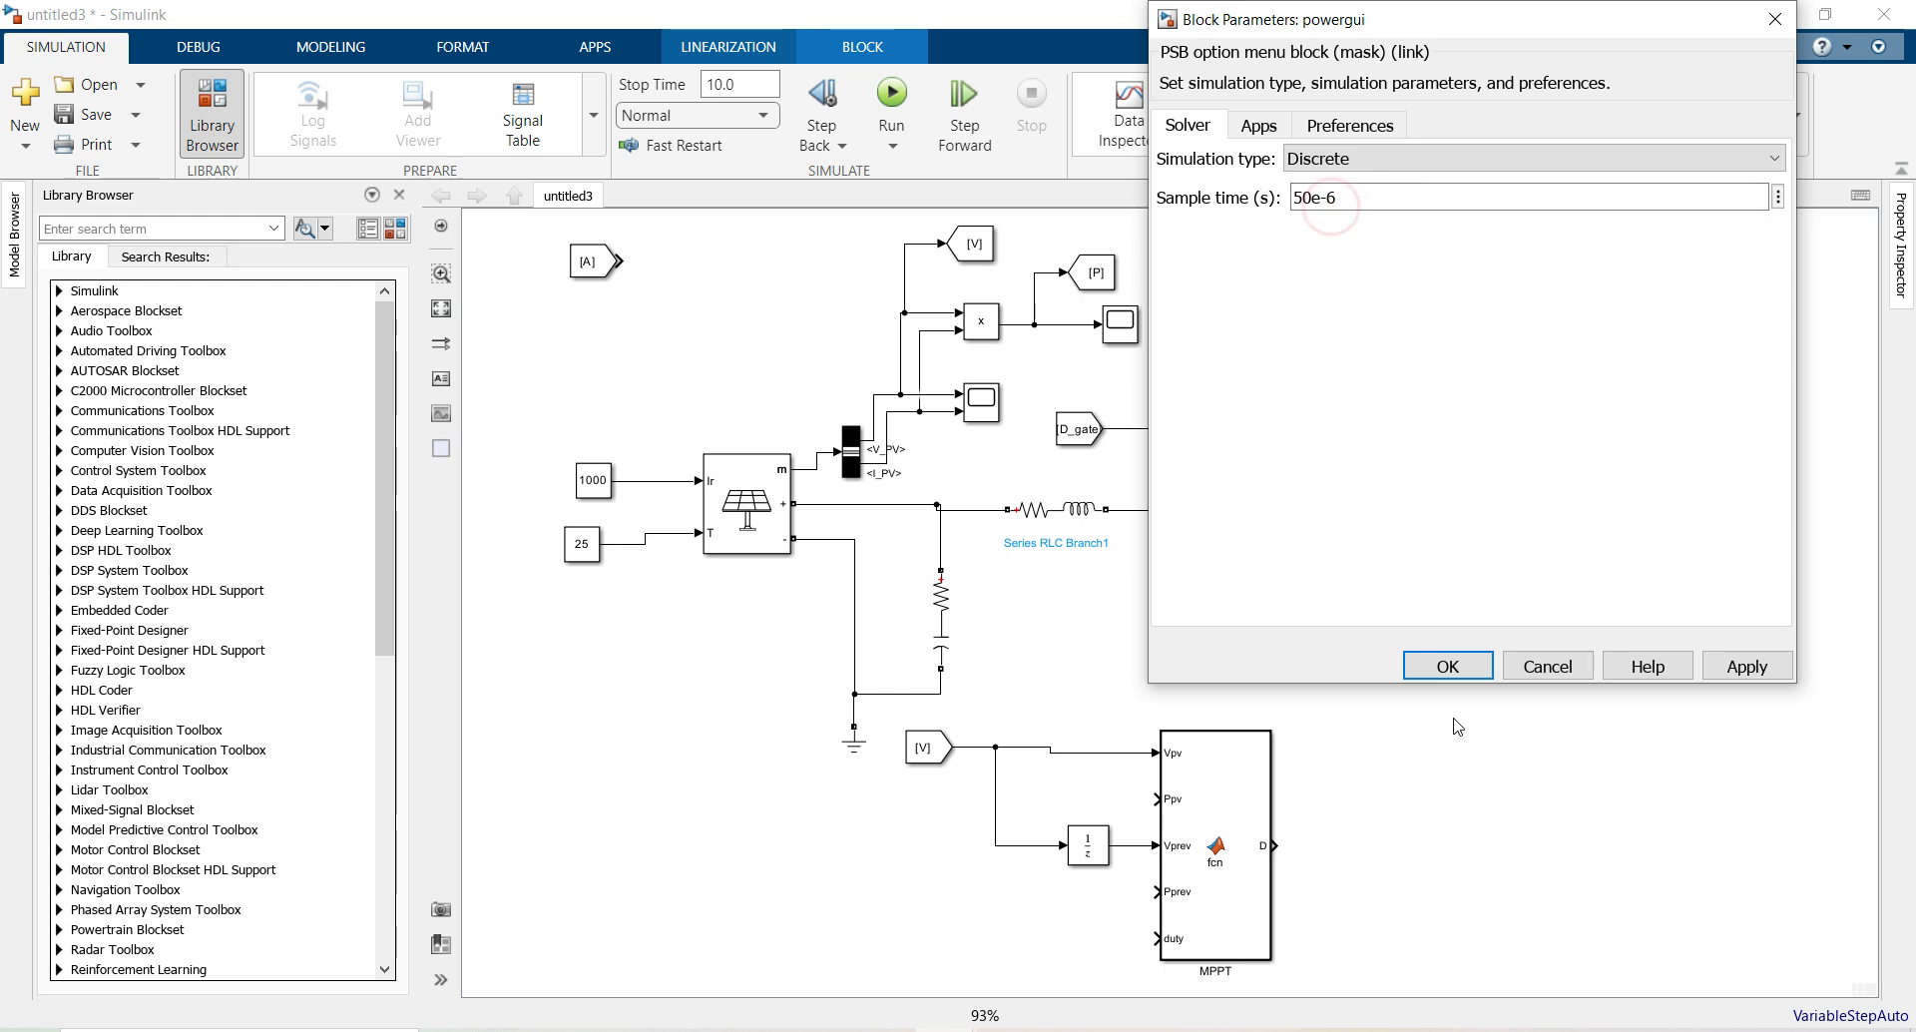
click(1440, 660)
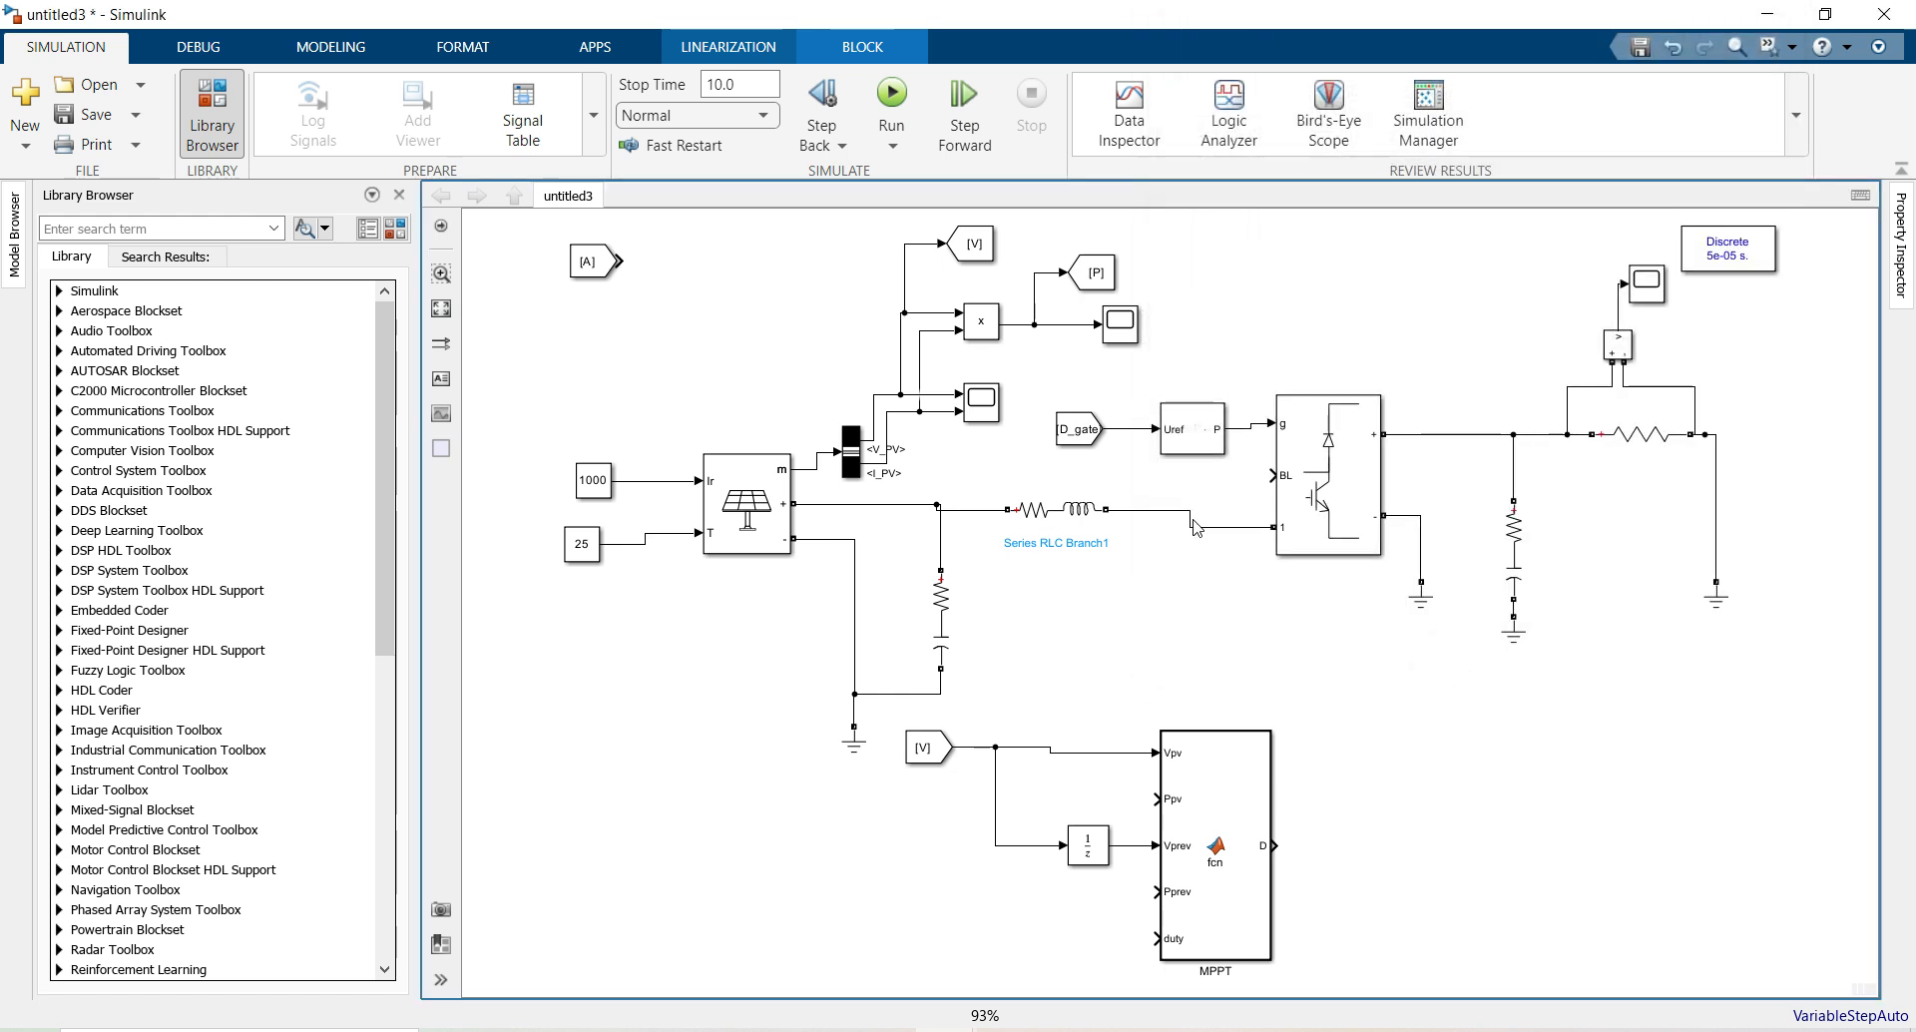
Copy a From block tagged [P] beside the MPPT and wire it to the Ppv input
click(1096, 276)
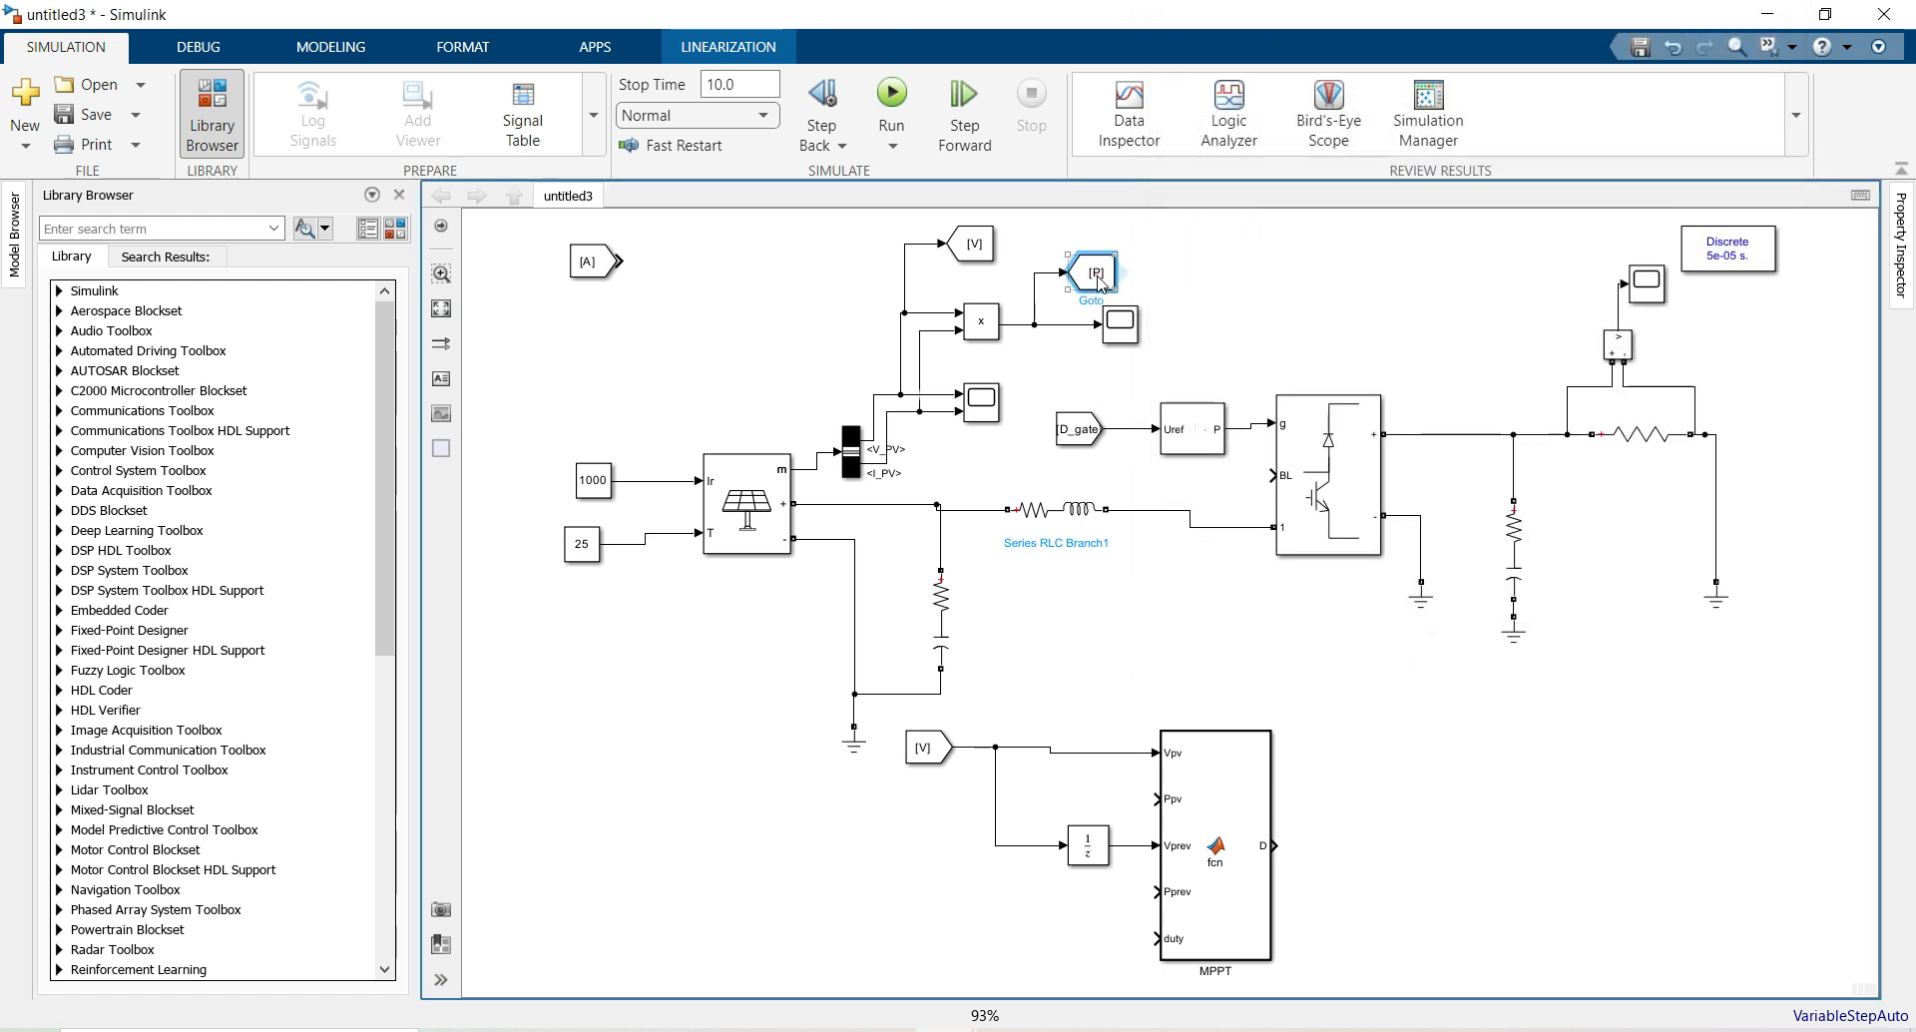
drag(600, 261, 1067, 799)
click(1068, 798)
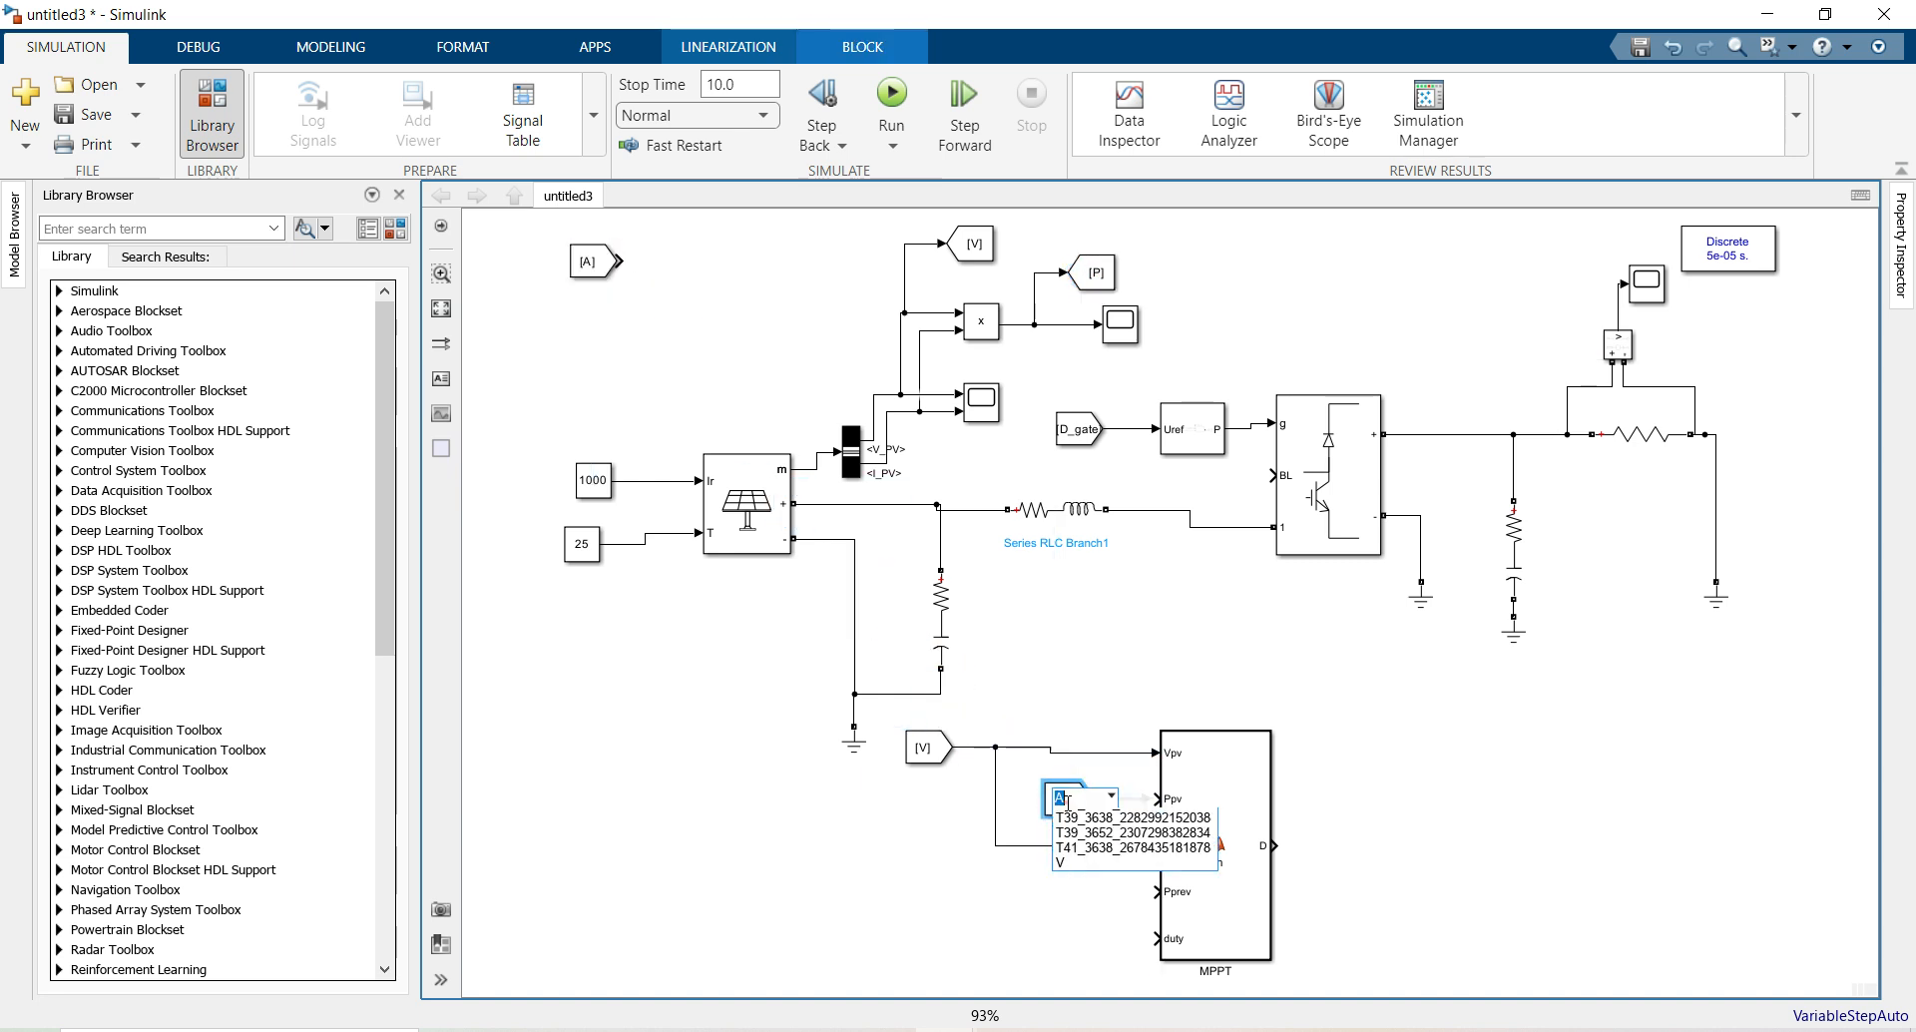
click(1065, 812)
click(1094, 800)
drag(1085, 807, 906, 805)
Copy Unit Delays to feed delayed [P] into Pprev and delayed D back into duty
drag(1095, 849, 960, 799)
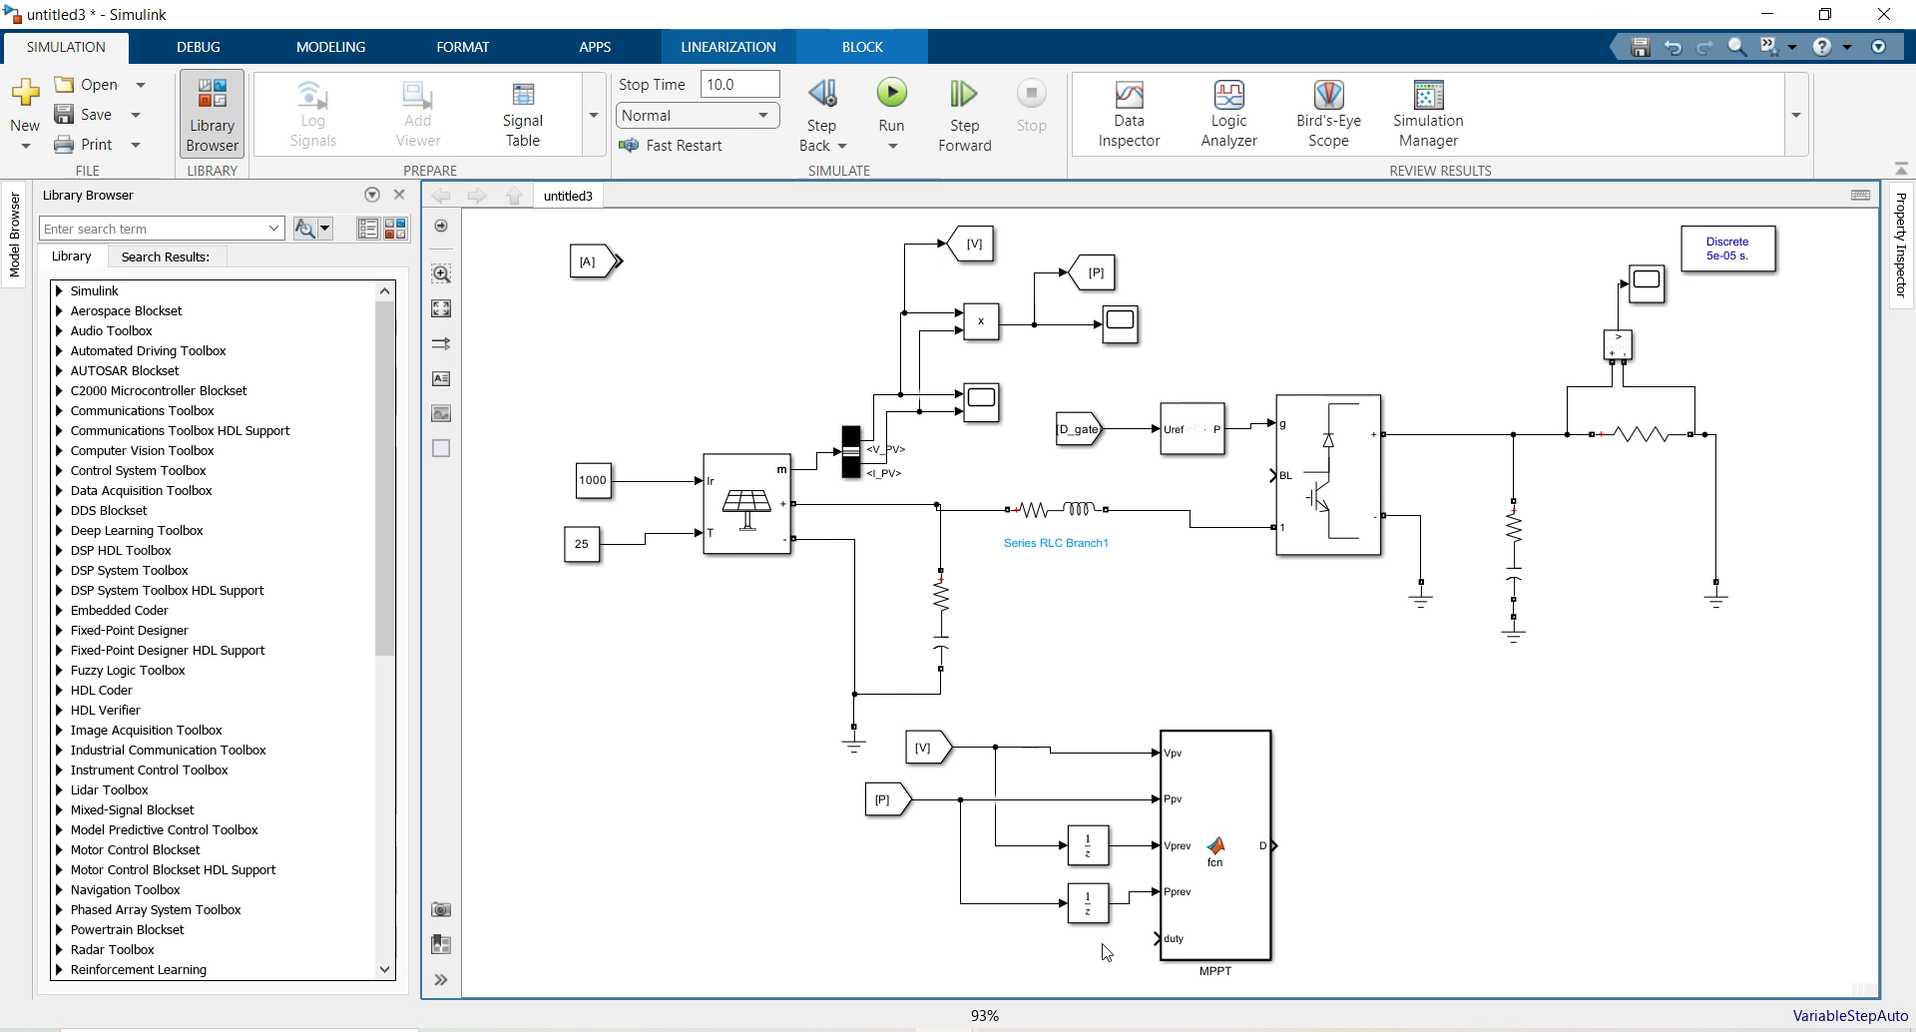
drag(1083, 910, 1158, 937)
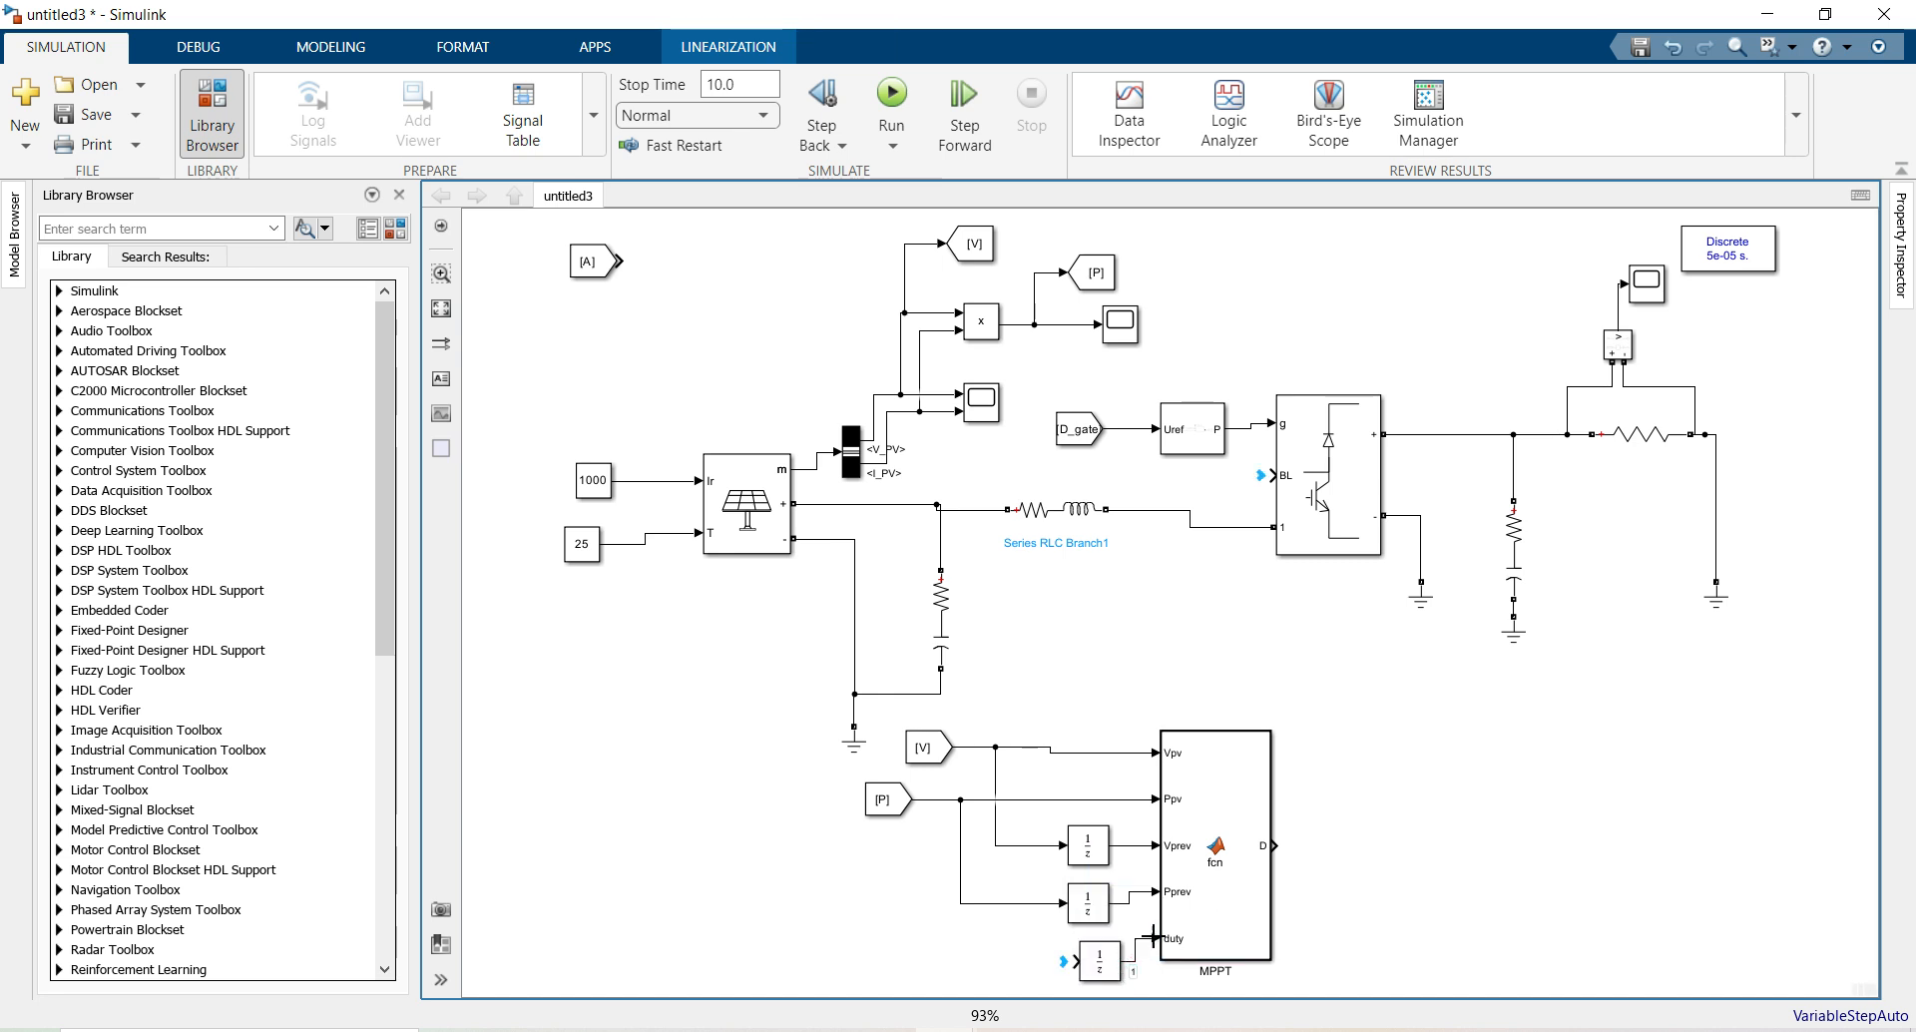
drag(1137, 1003, 1278, 648)
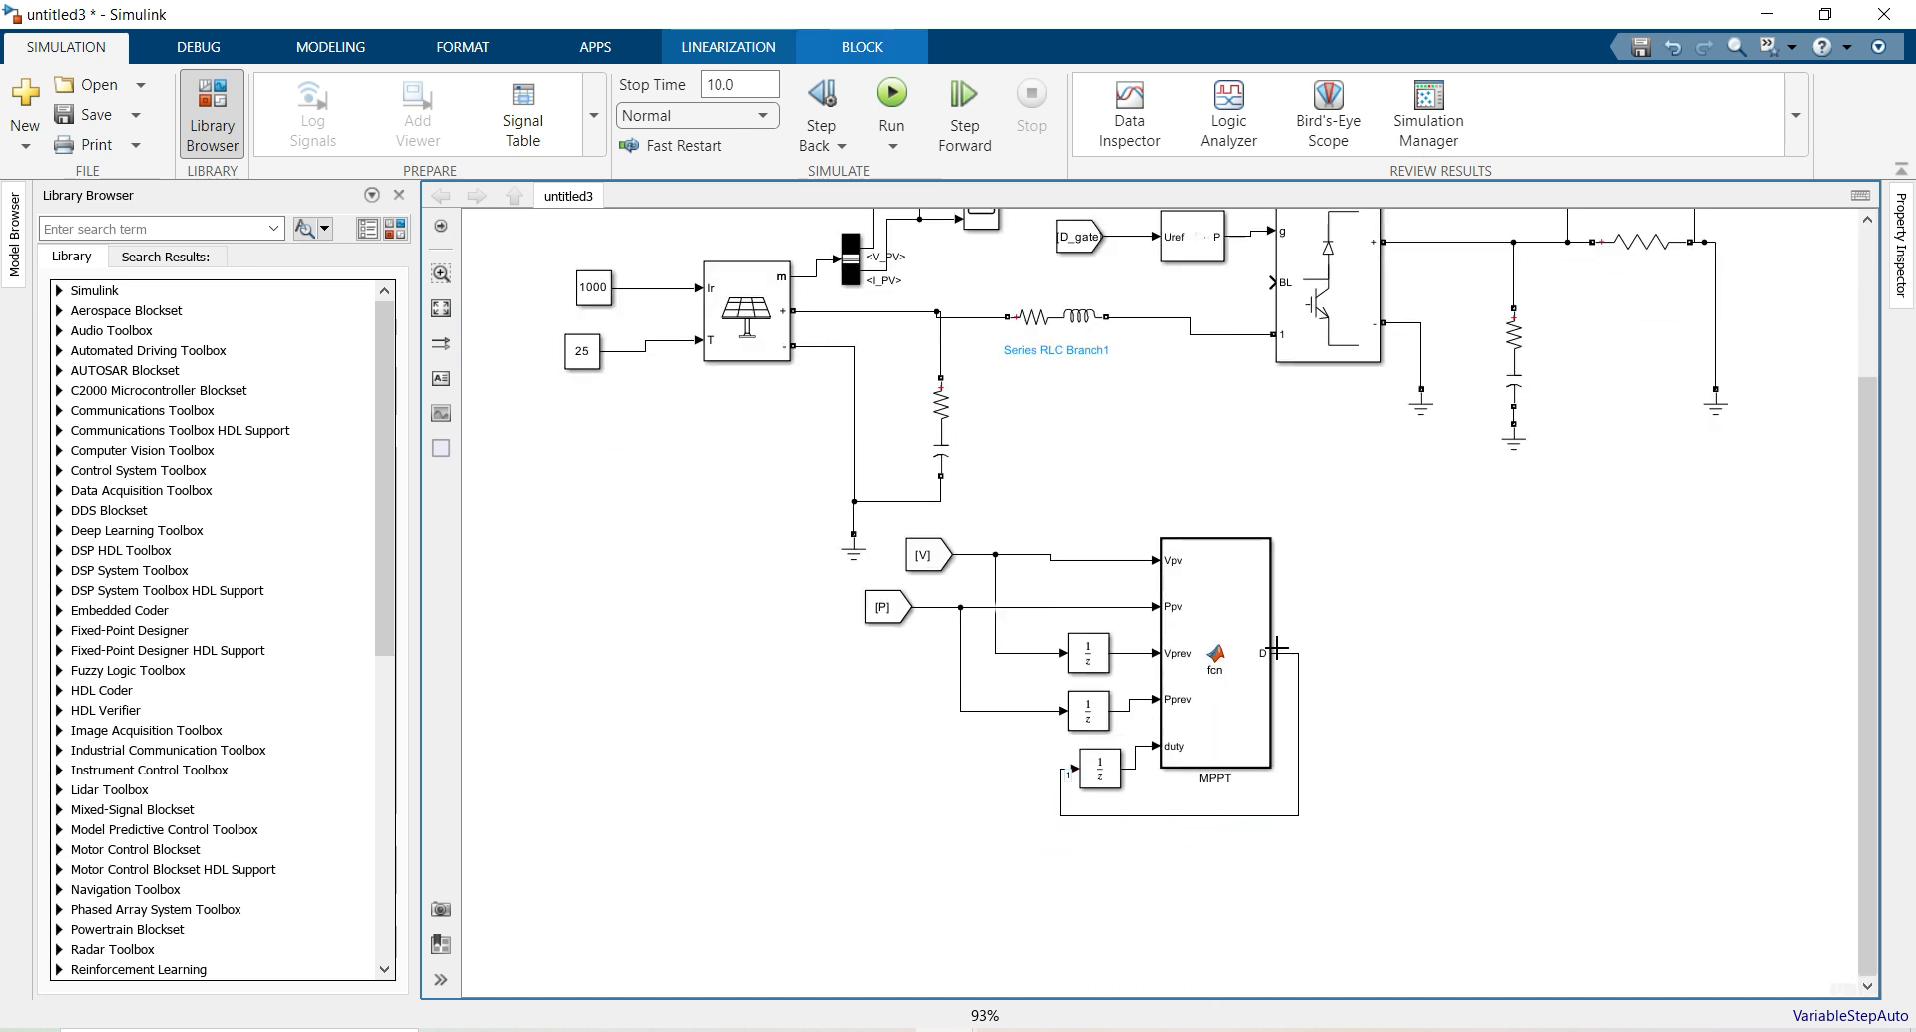
Insert a Goto block tagged [A] right of the MPPT and wire its D output into it
click(1374, 656)
click(440, 309)
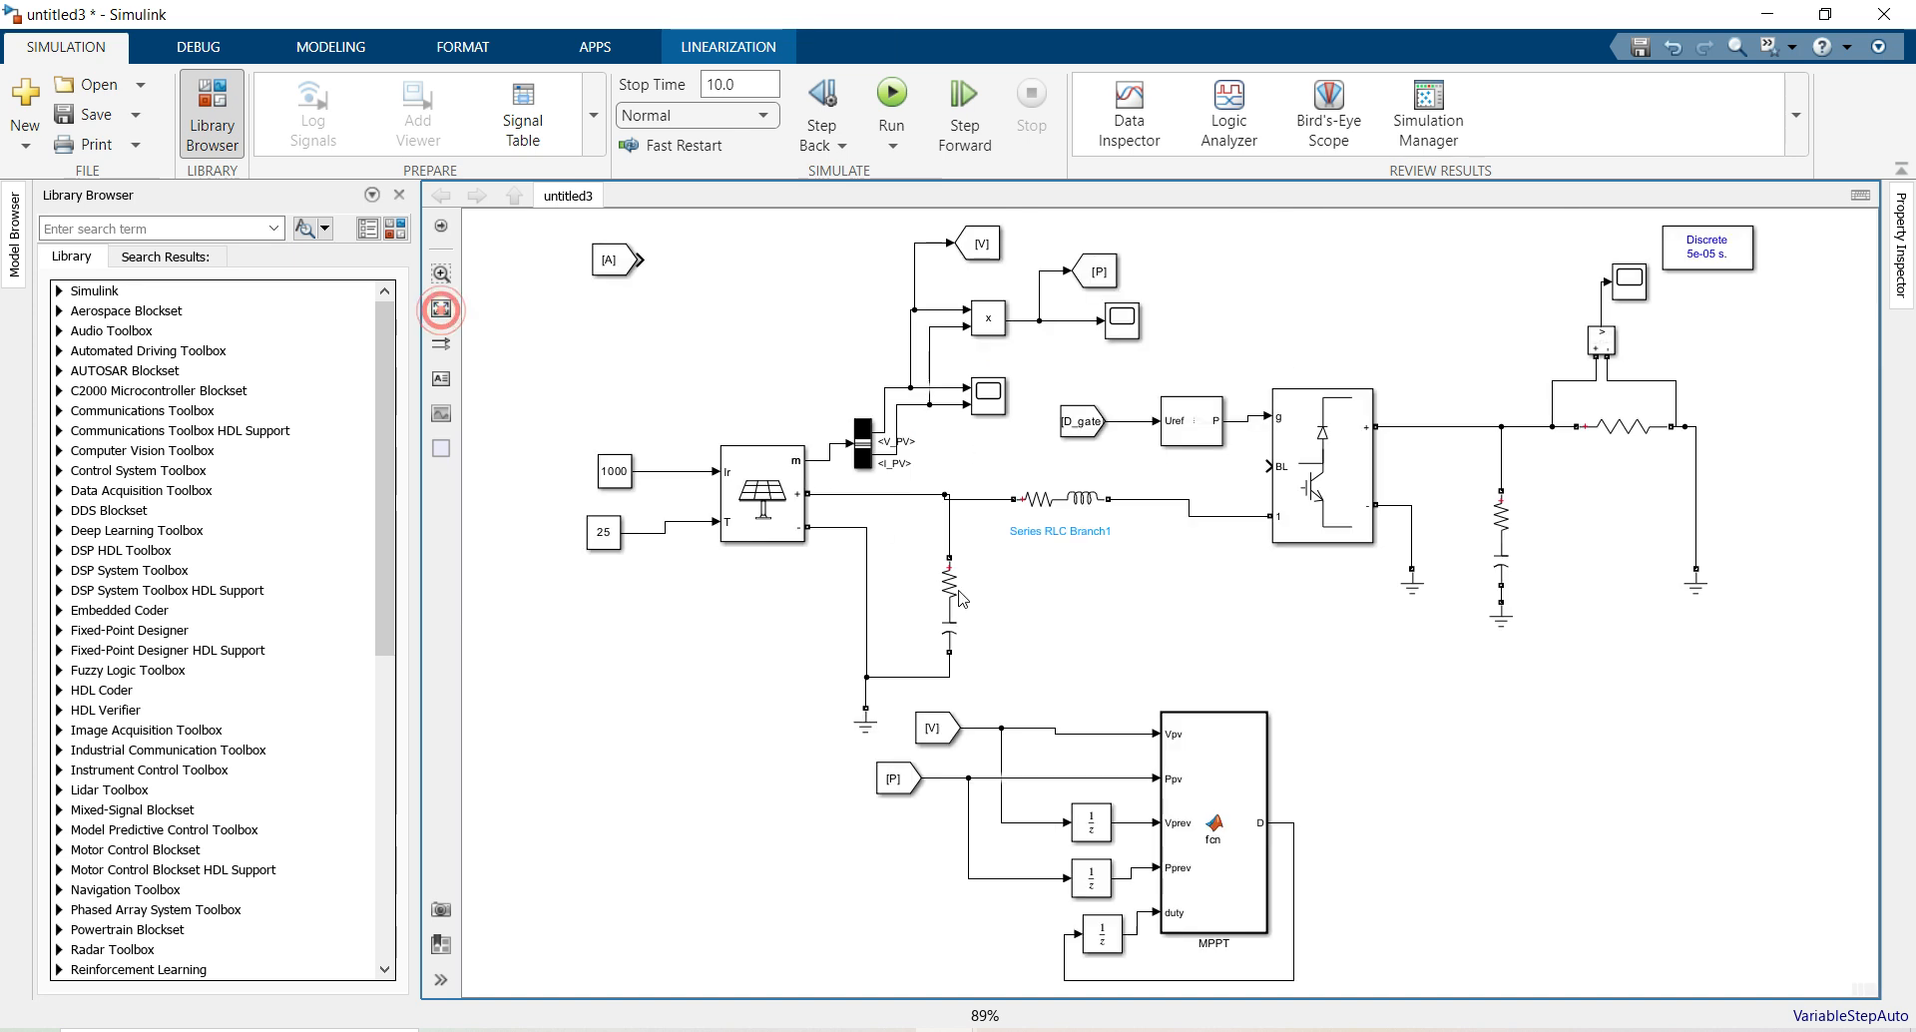
double_click(1364, 735)
text(got)
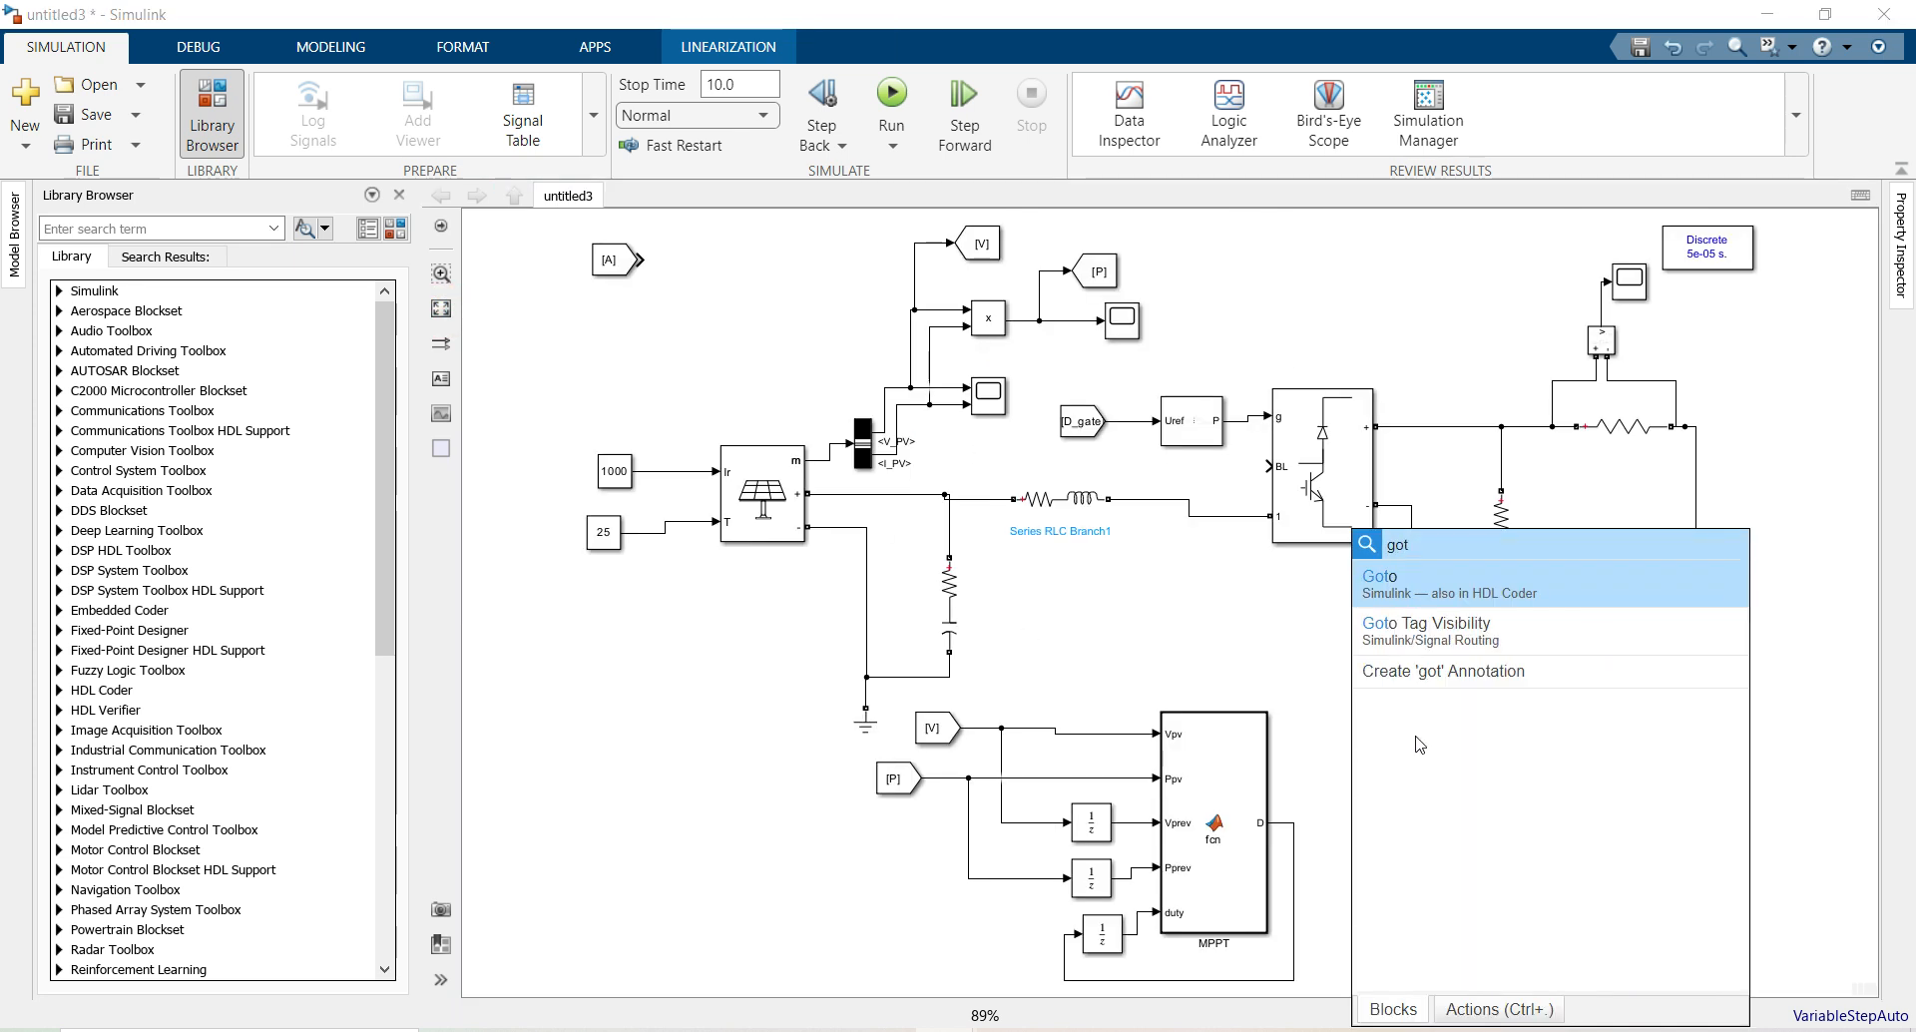
click(1410, 585)
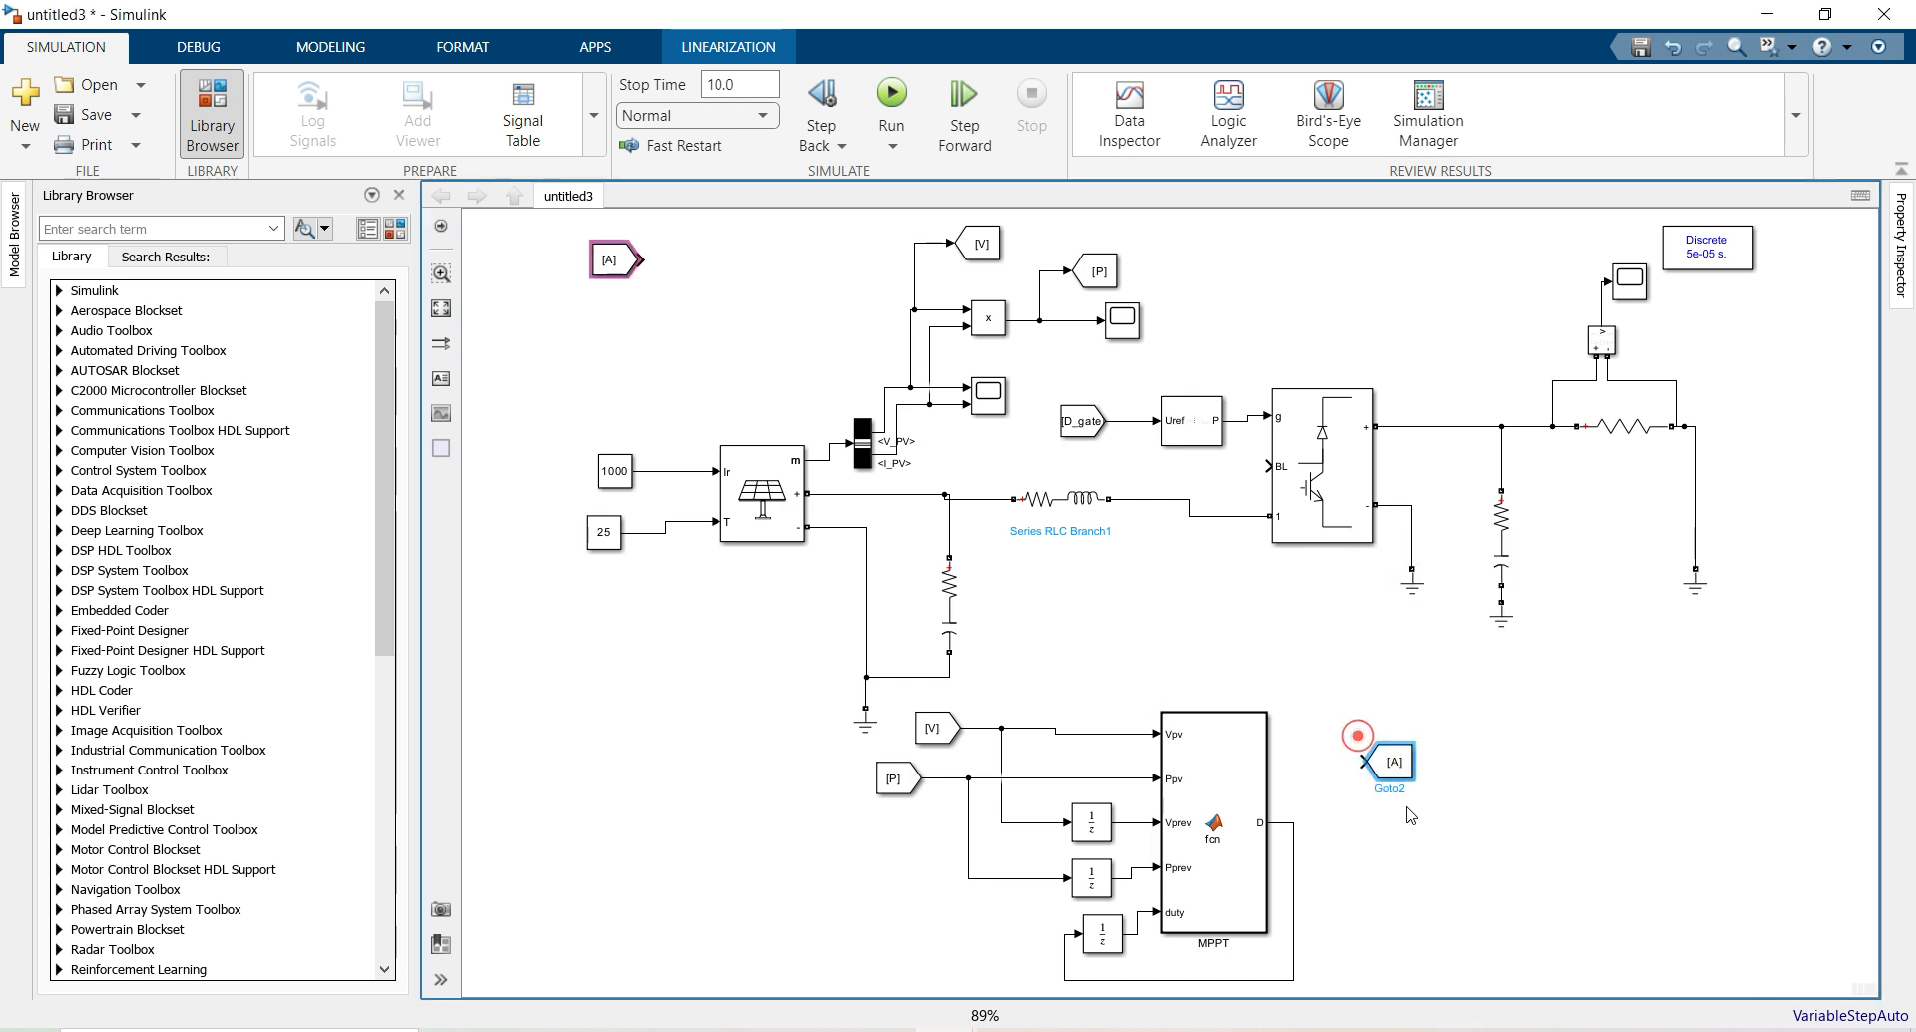
drag(1388, 822, 1294, 822)
Copy D_gate from the From block's parameters and paste it as Goto2's tag, replacing A
click(1433, 830)
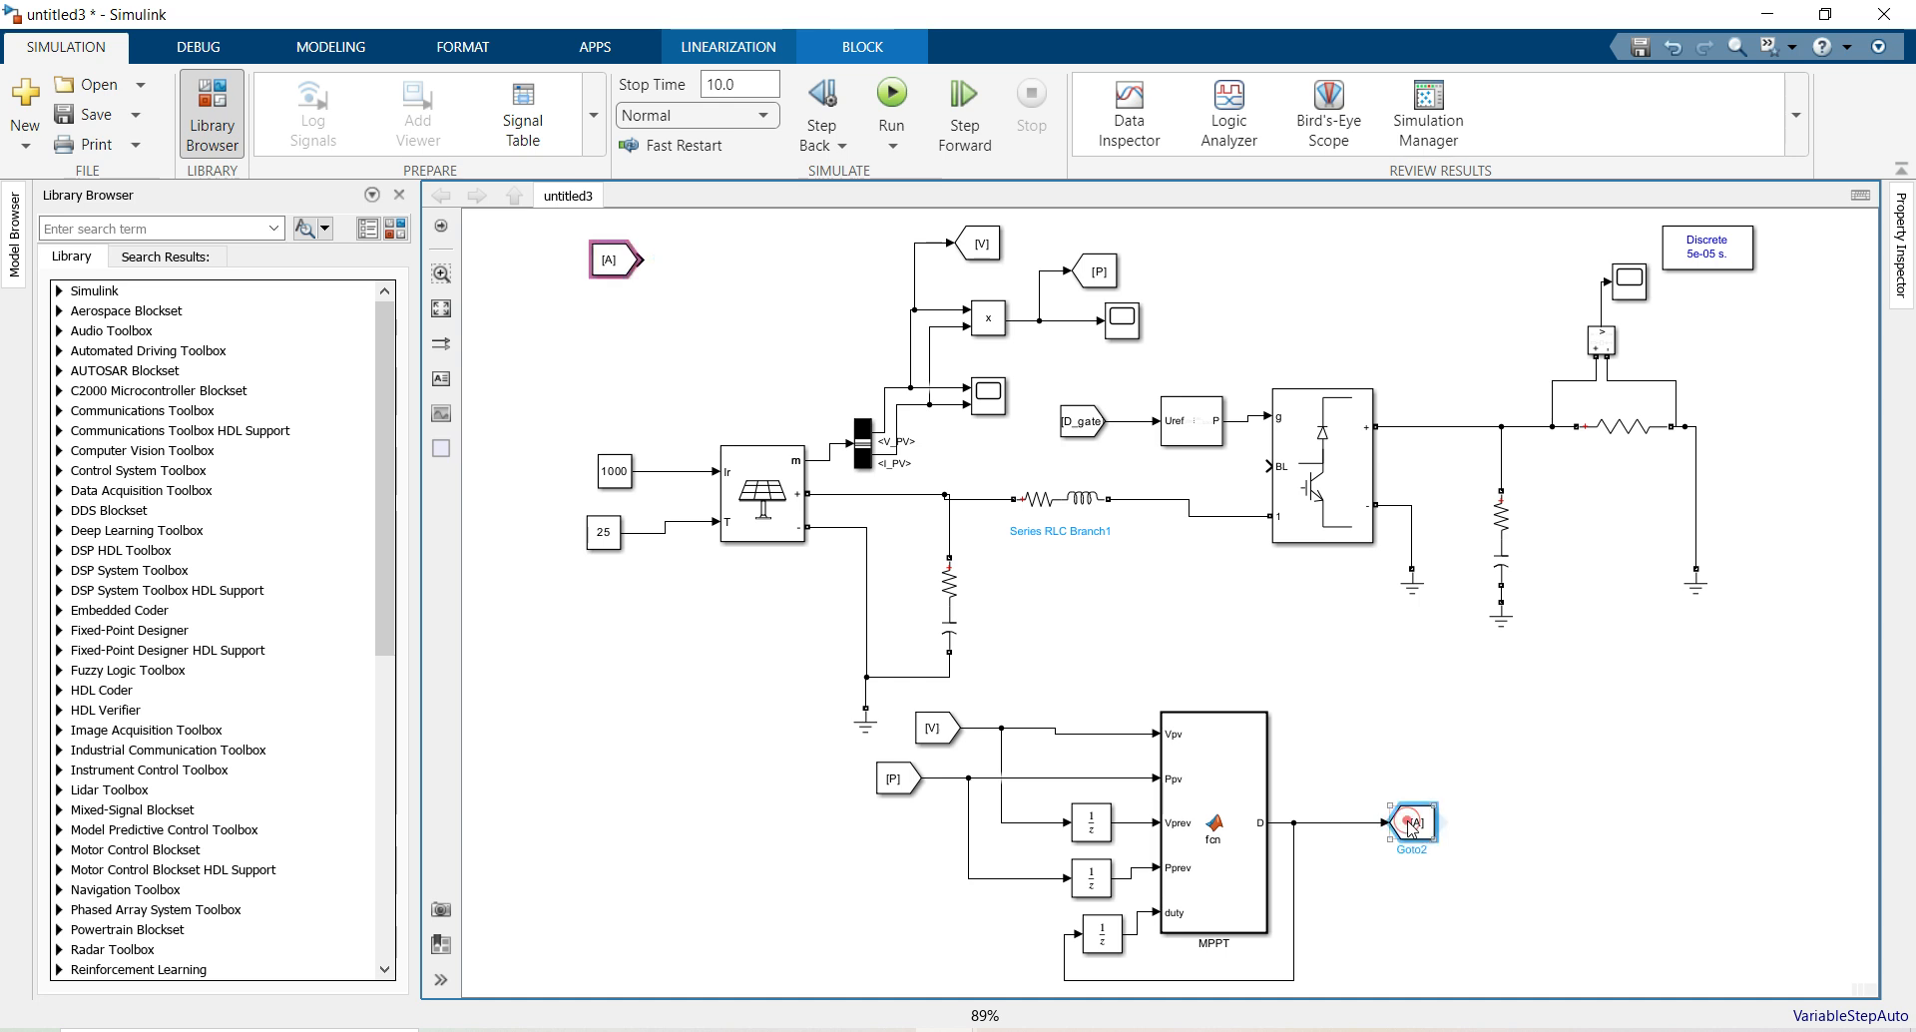
double_click(1073, 427)
double_click(1283, 410)
key(ctrl+c)
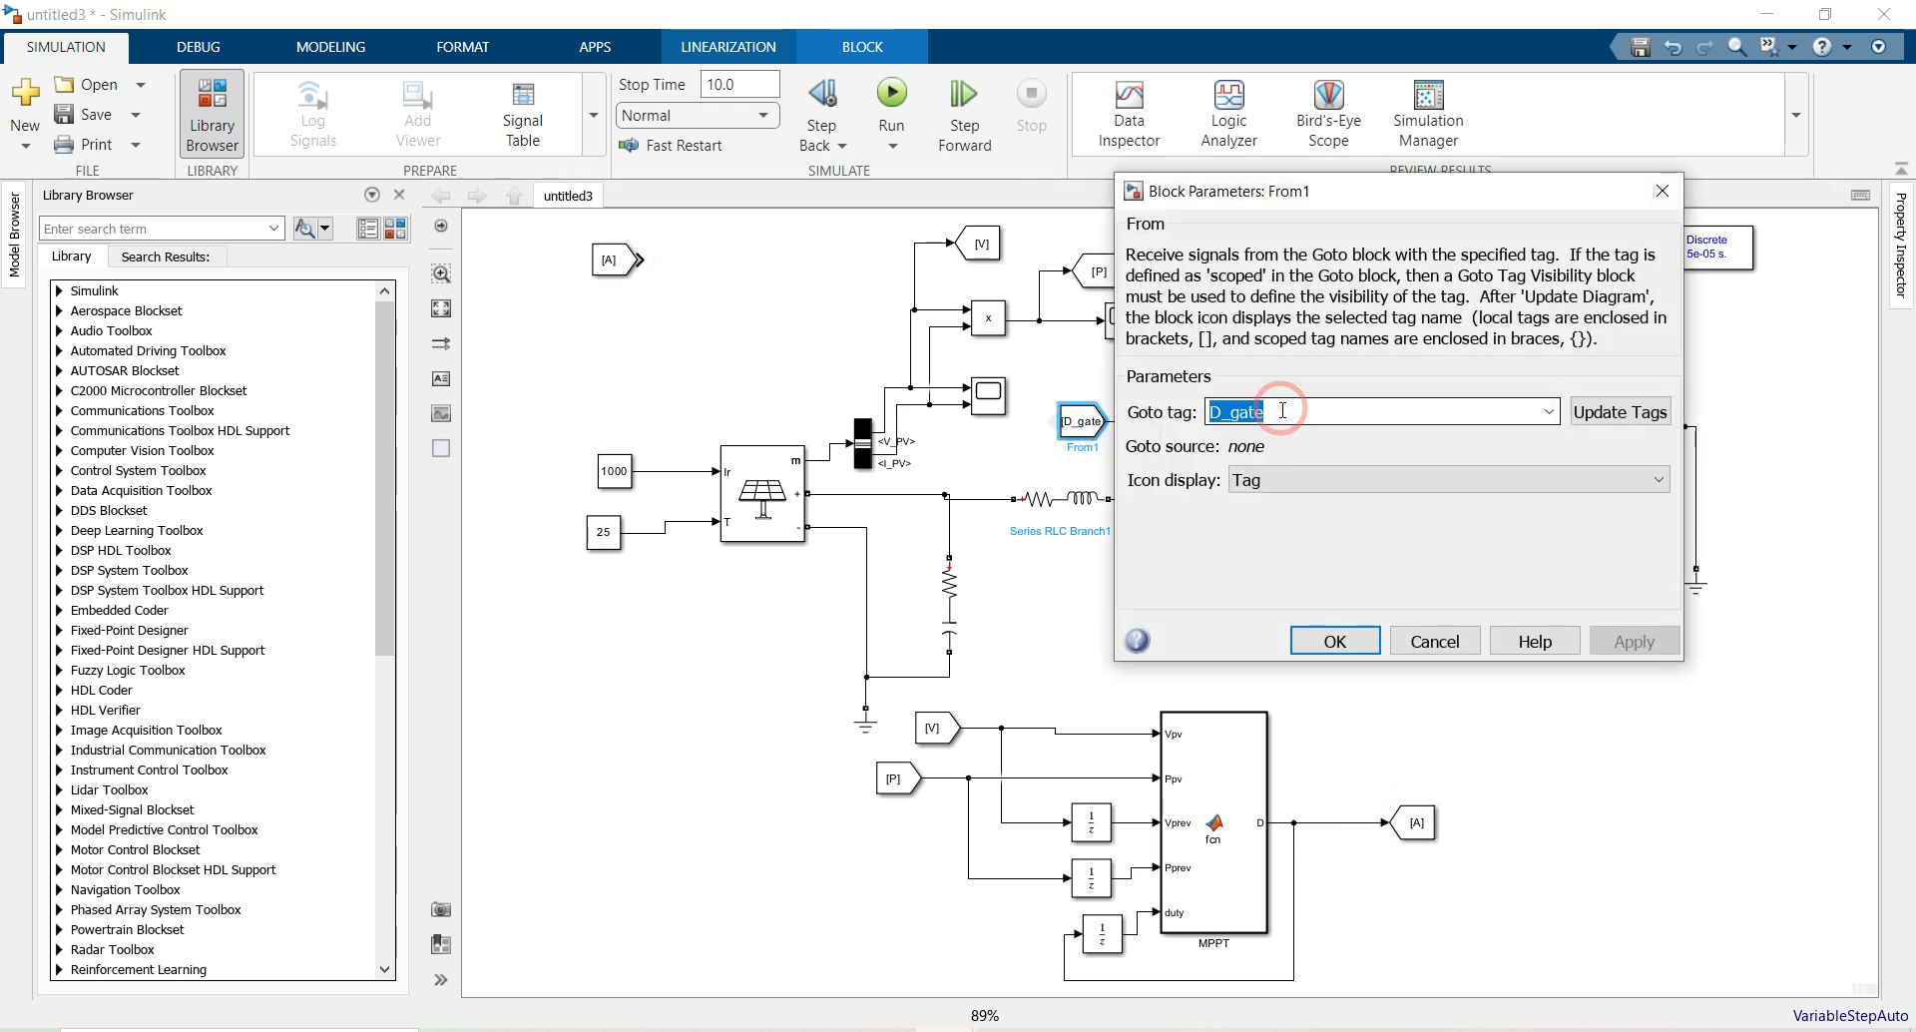
click(1662, 190)
double_click(1409, 826)
double_click(955, 684)
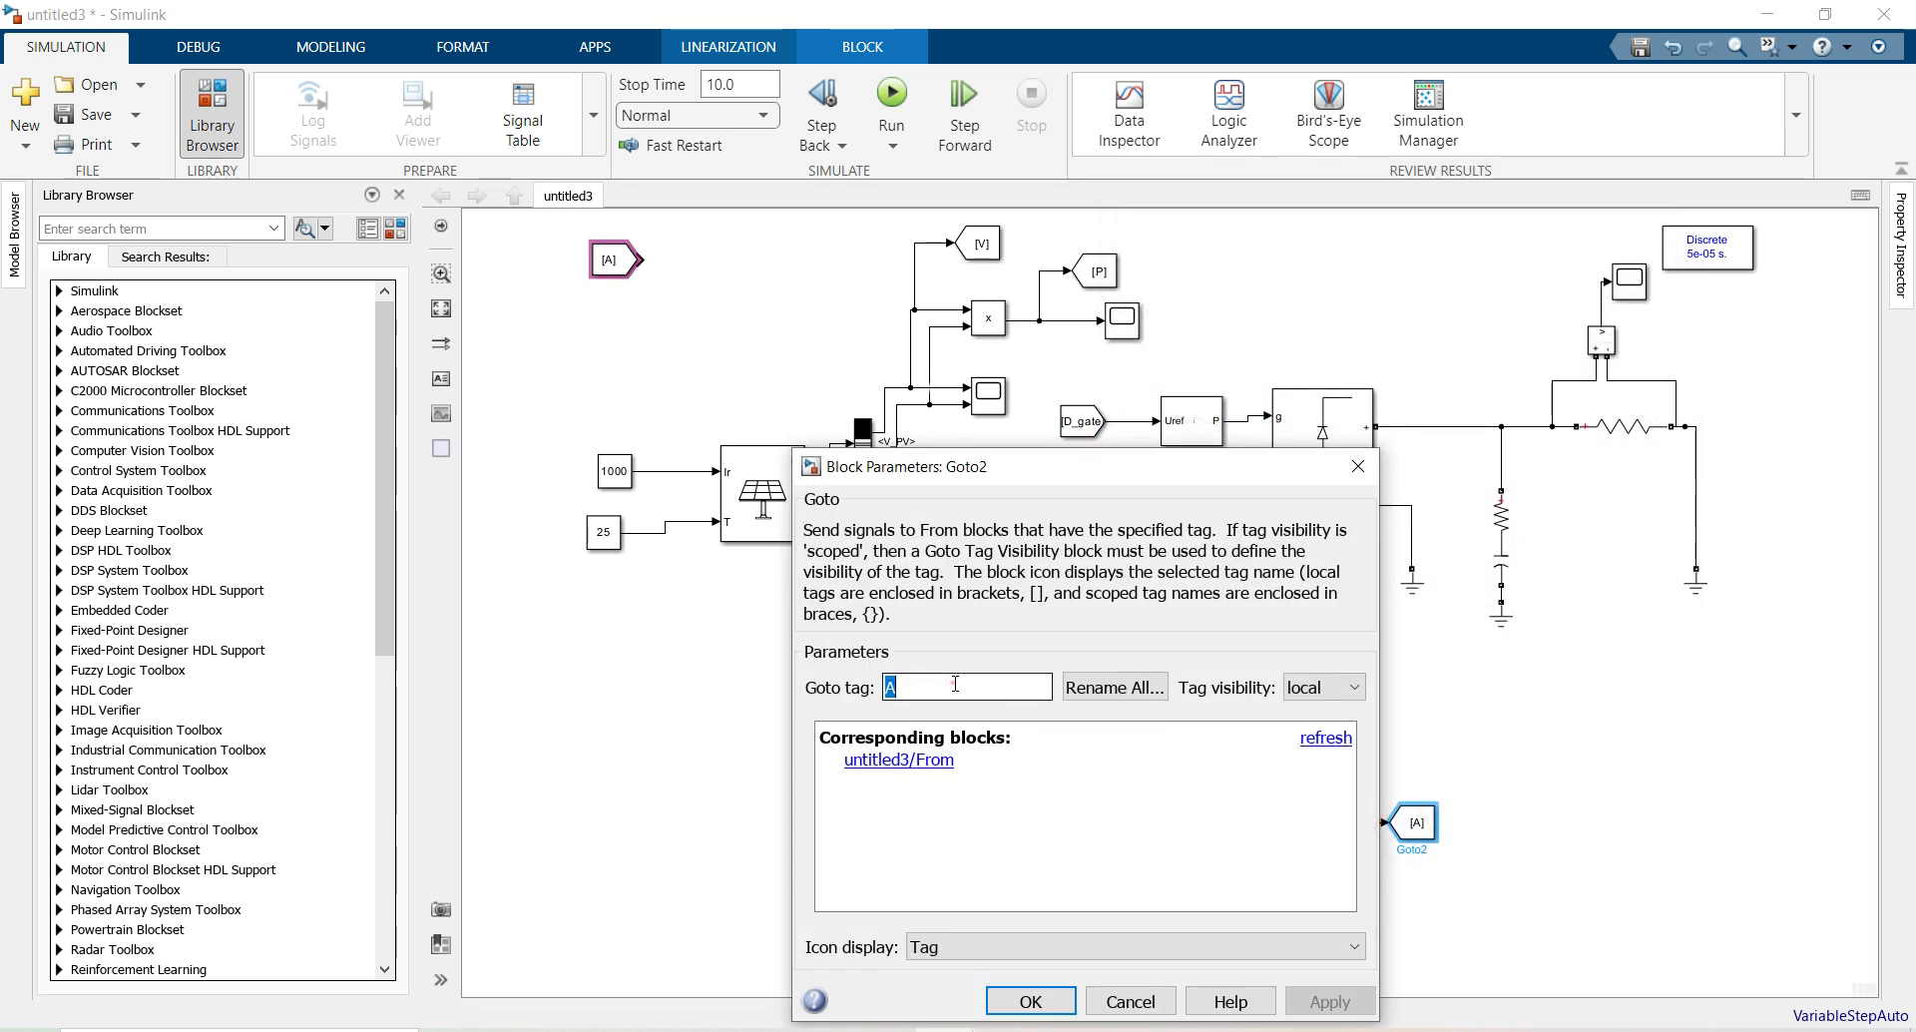
key(ctrl+v)
click(1031, 996)
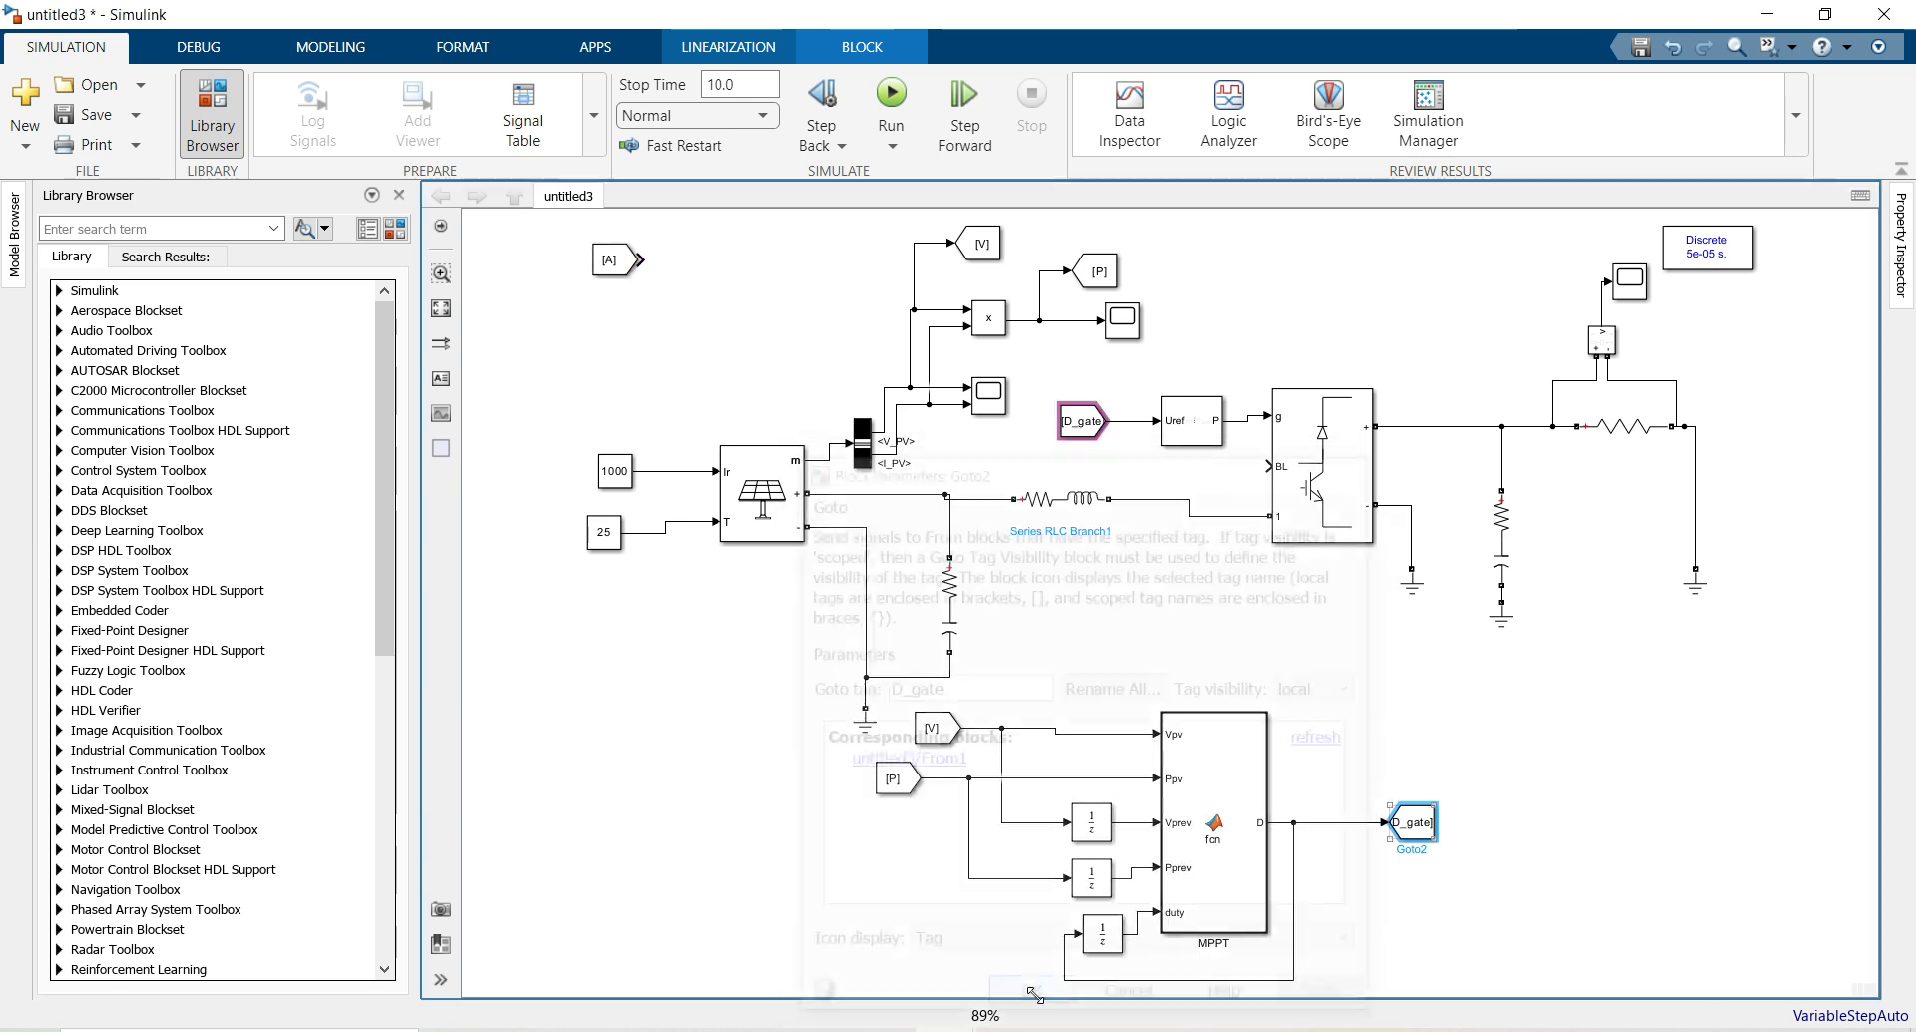
click(442, 310)
click(614, 470)
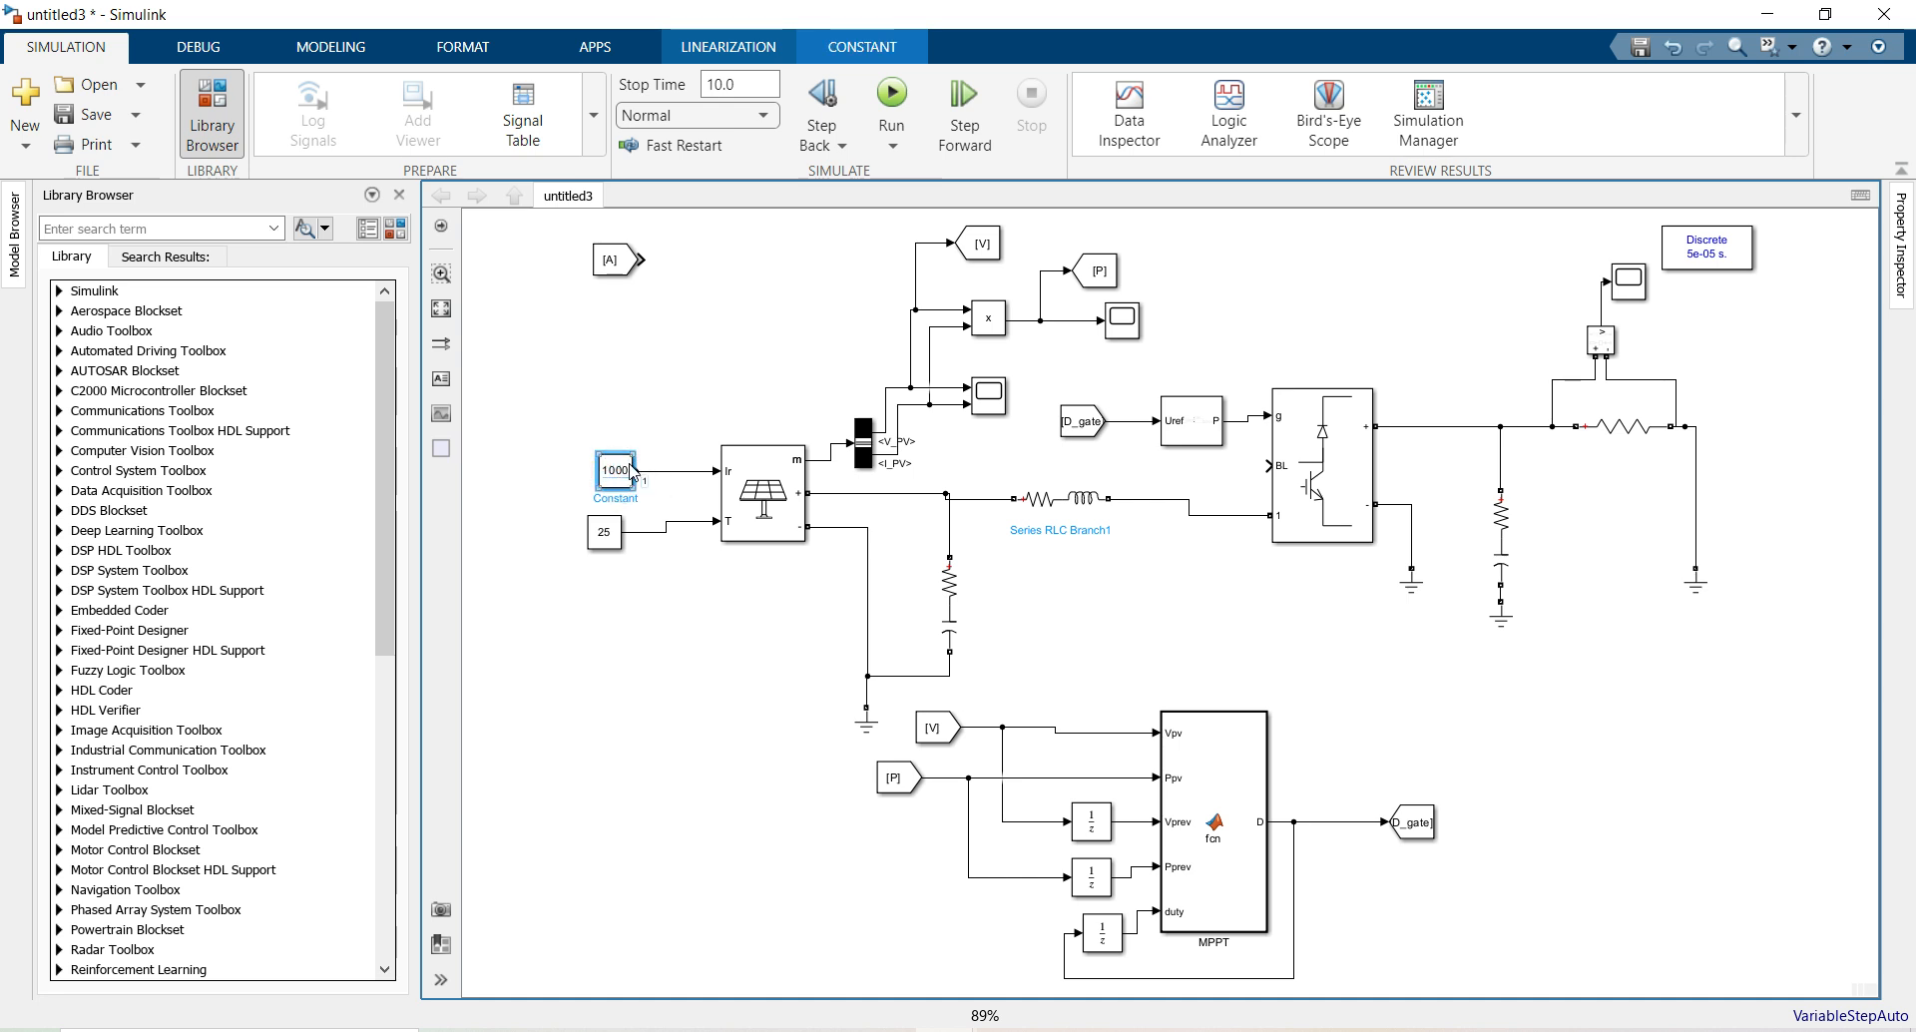
click(612, 539)
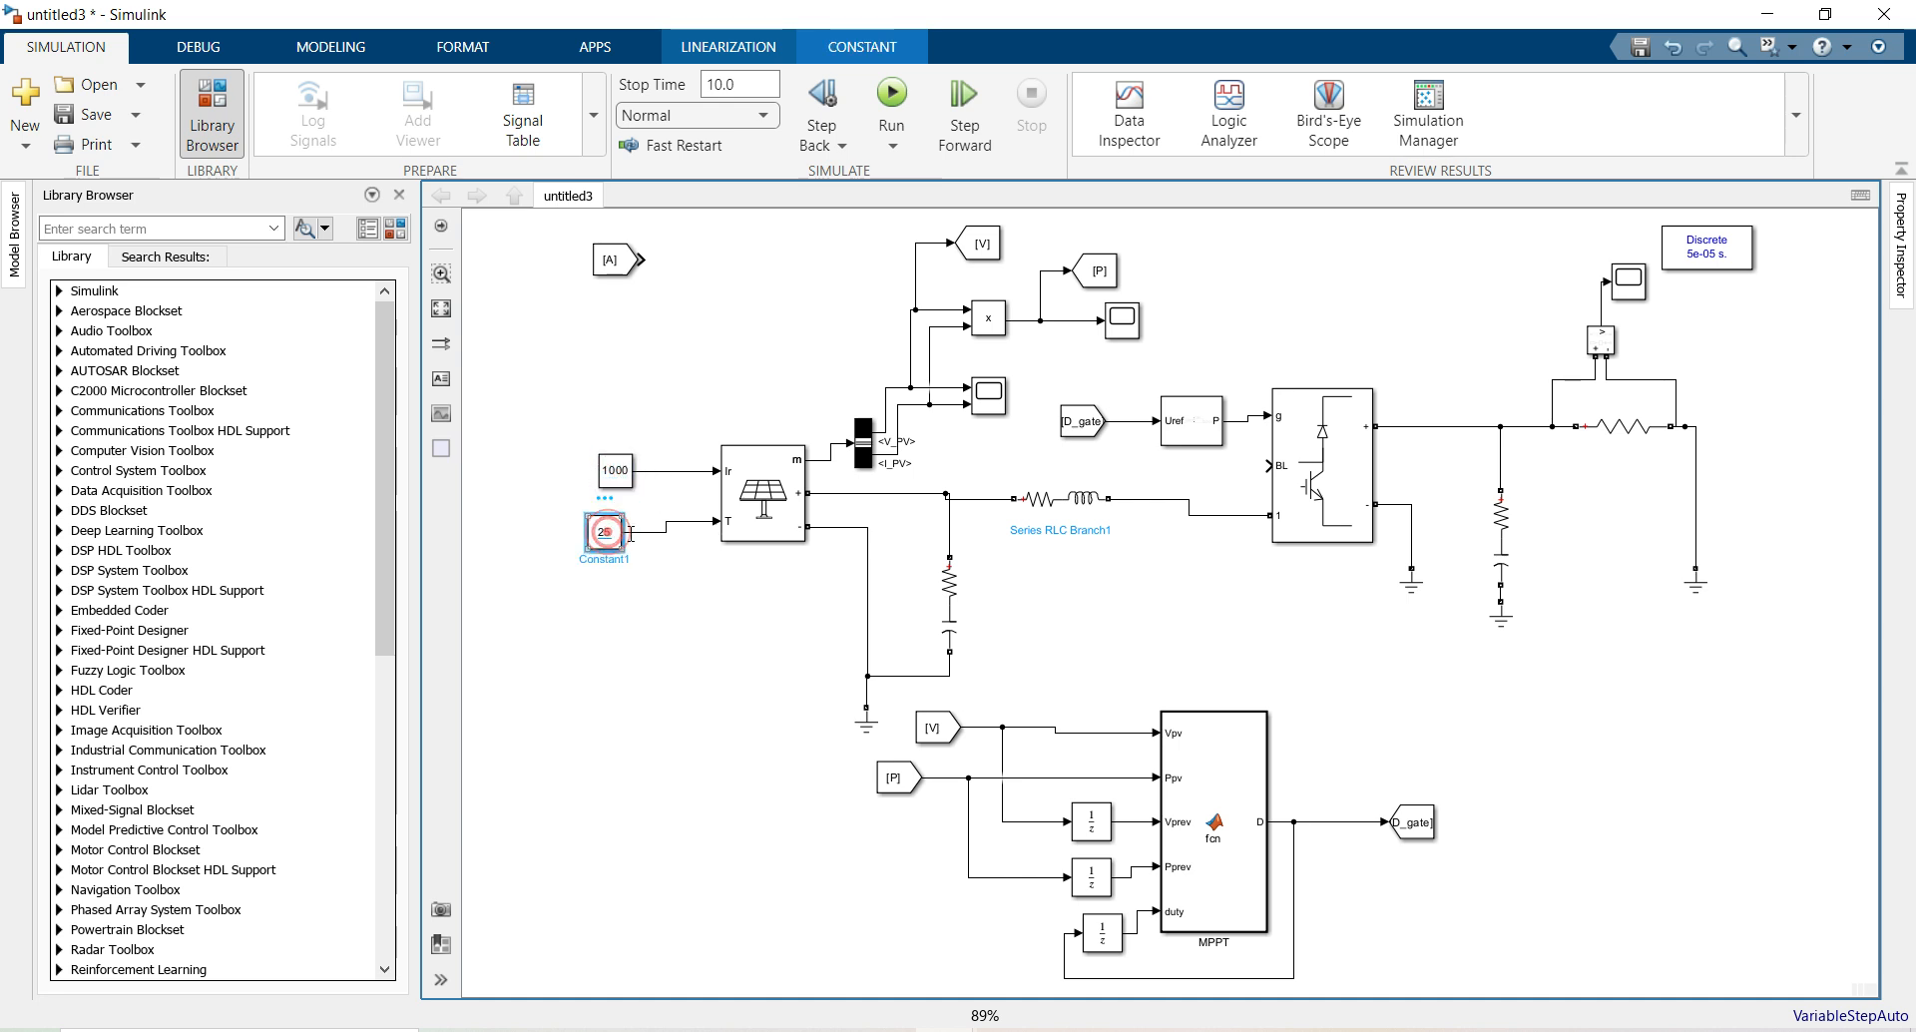
click(1181, 652)
double_click(1617, 434)
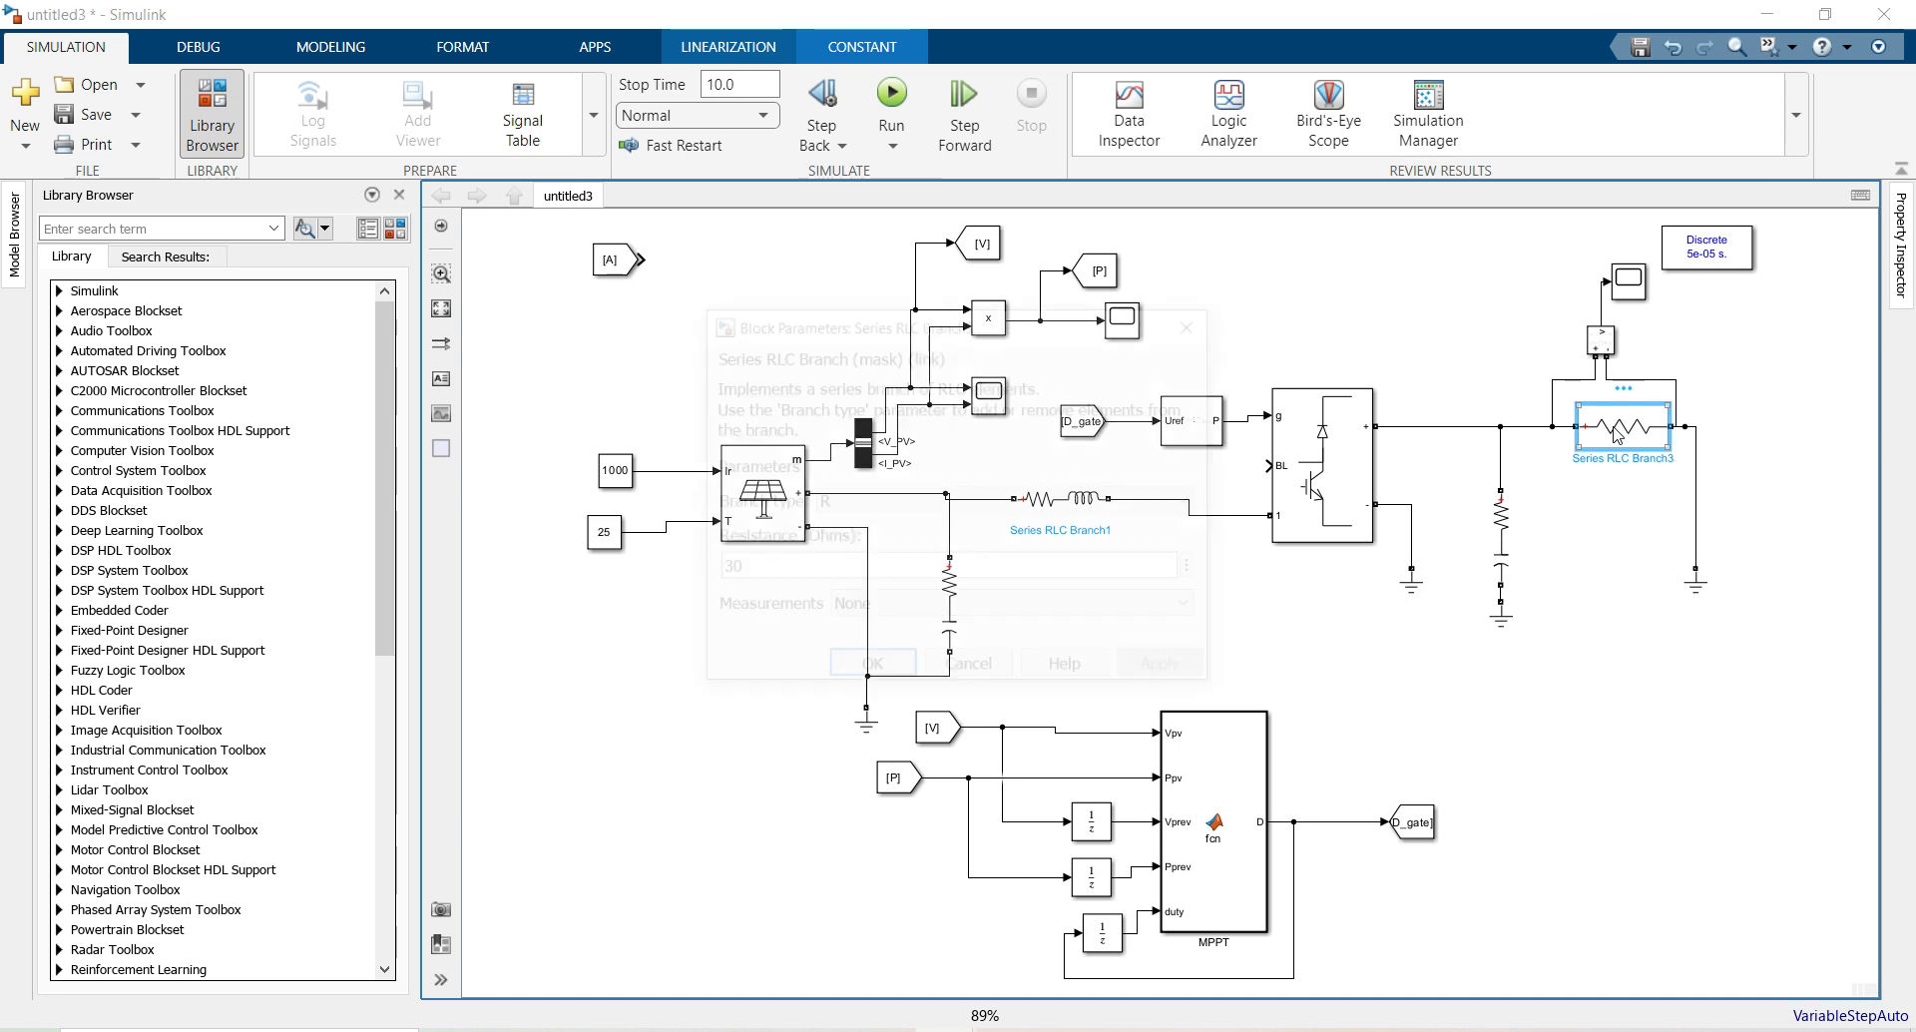
click(1209, 575)
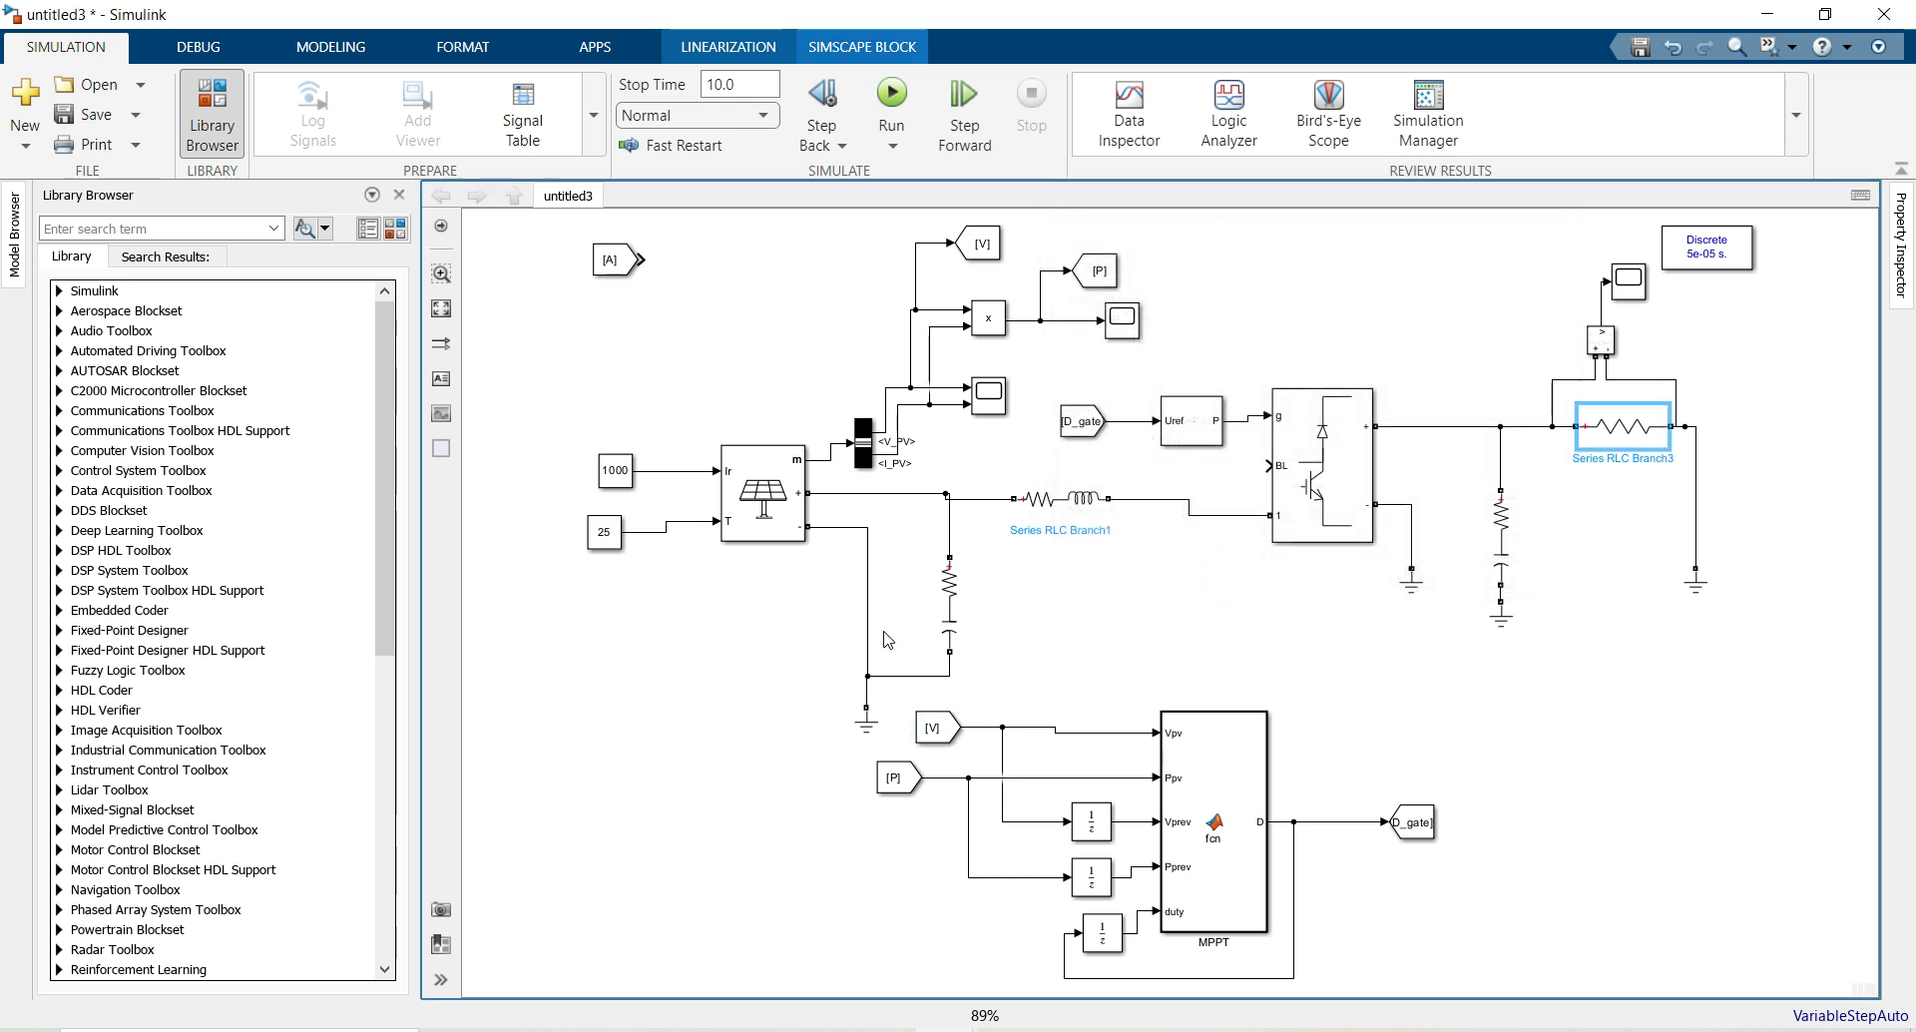
click(620, 486)
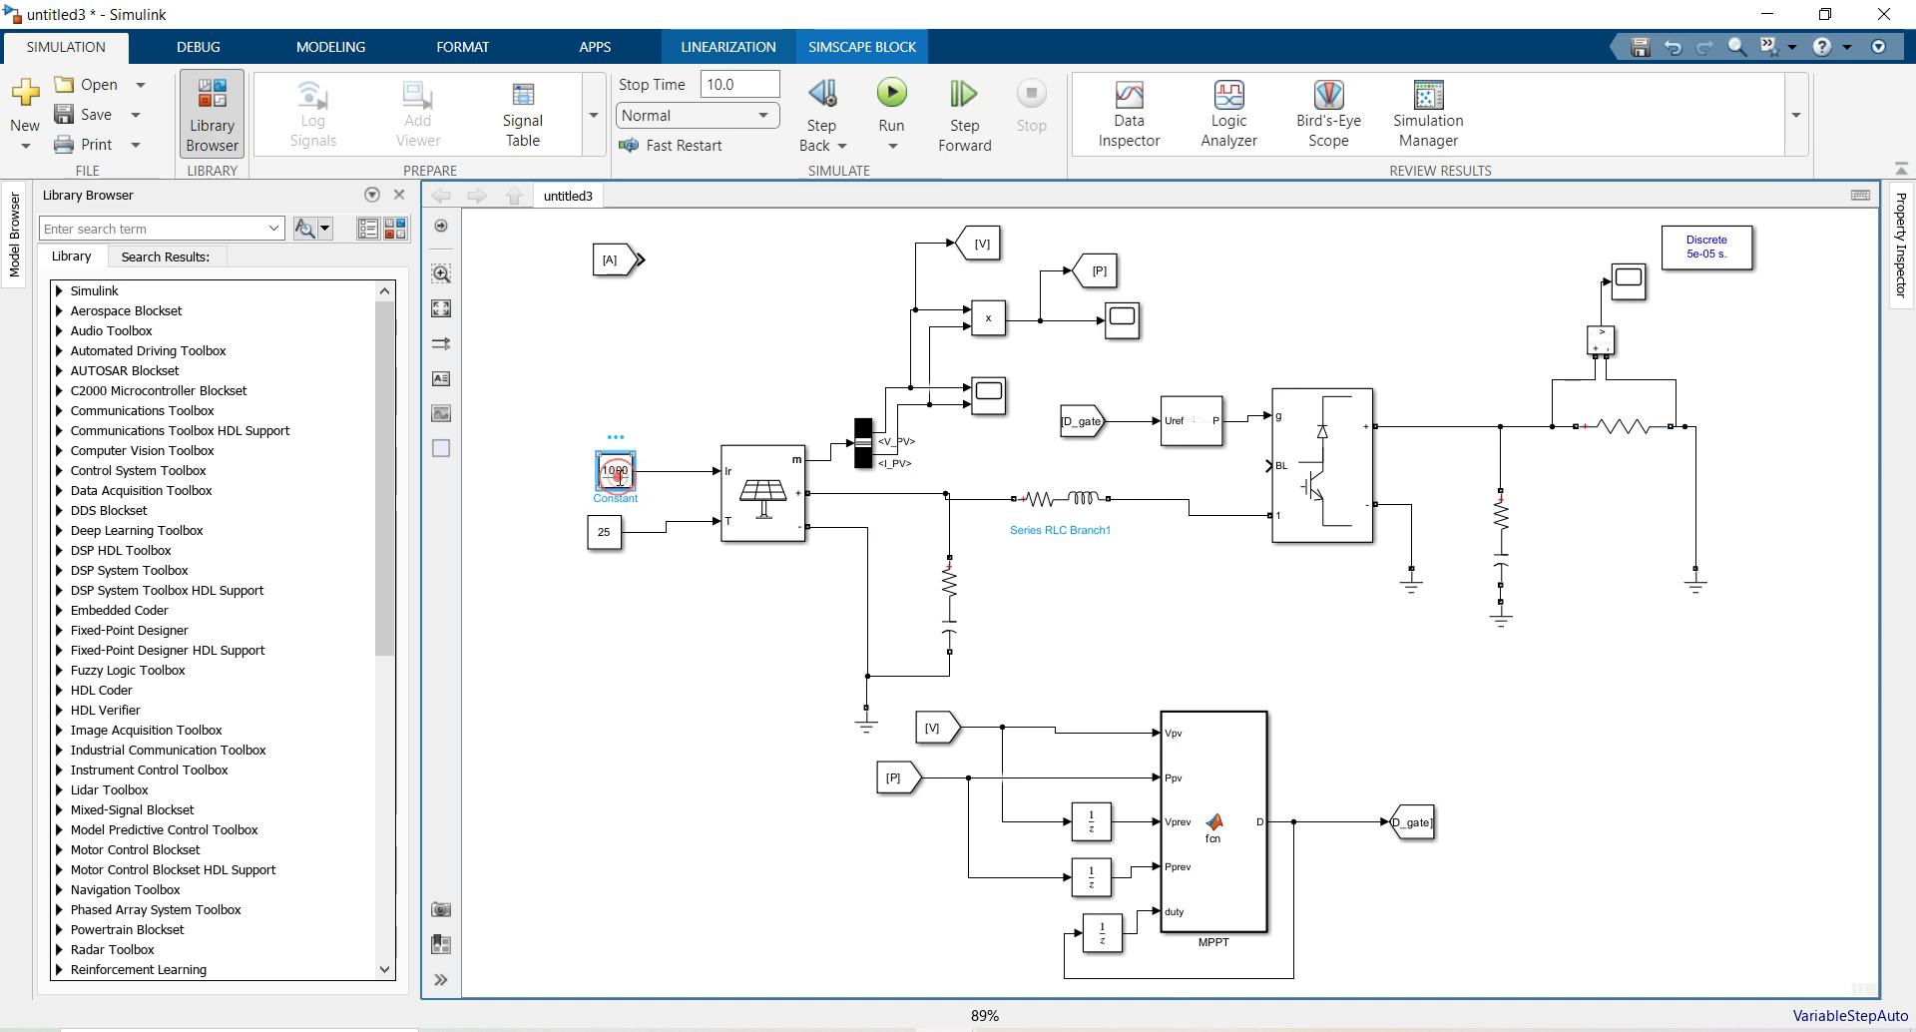
click(1198, 1030)
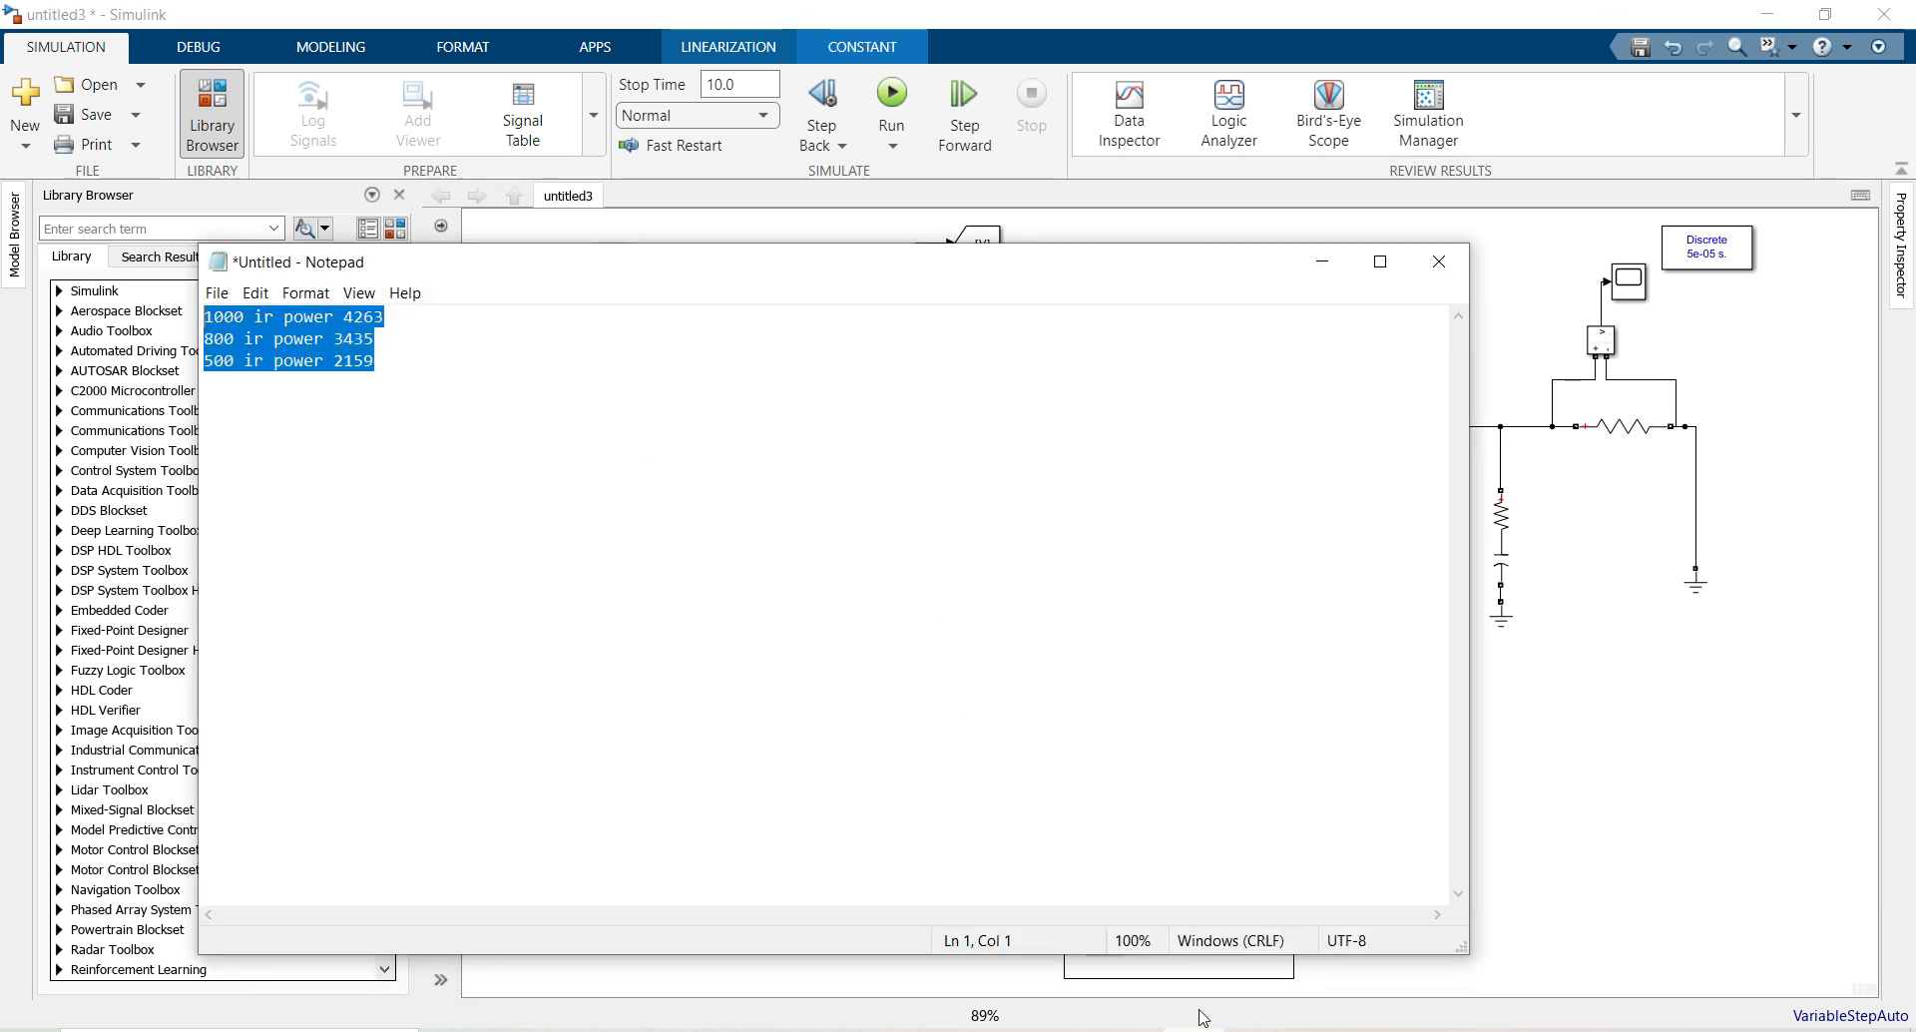
click(299, 387)
double_click(363, 316)
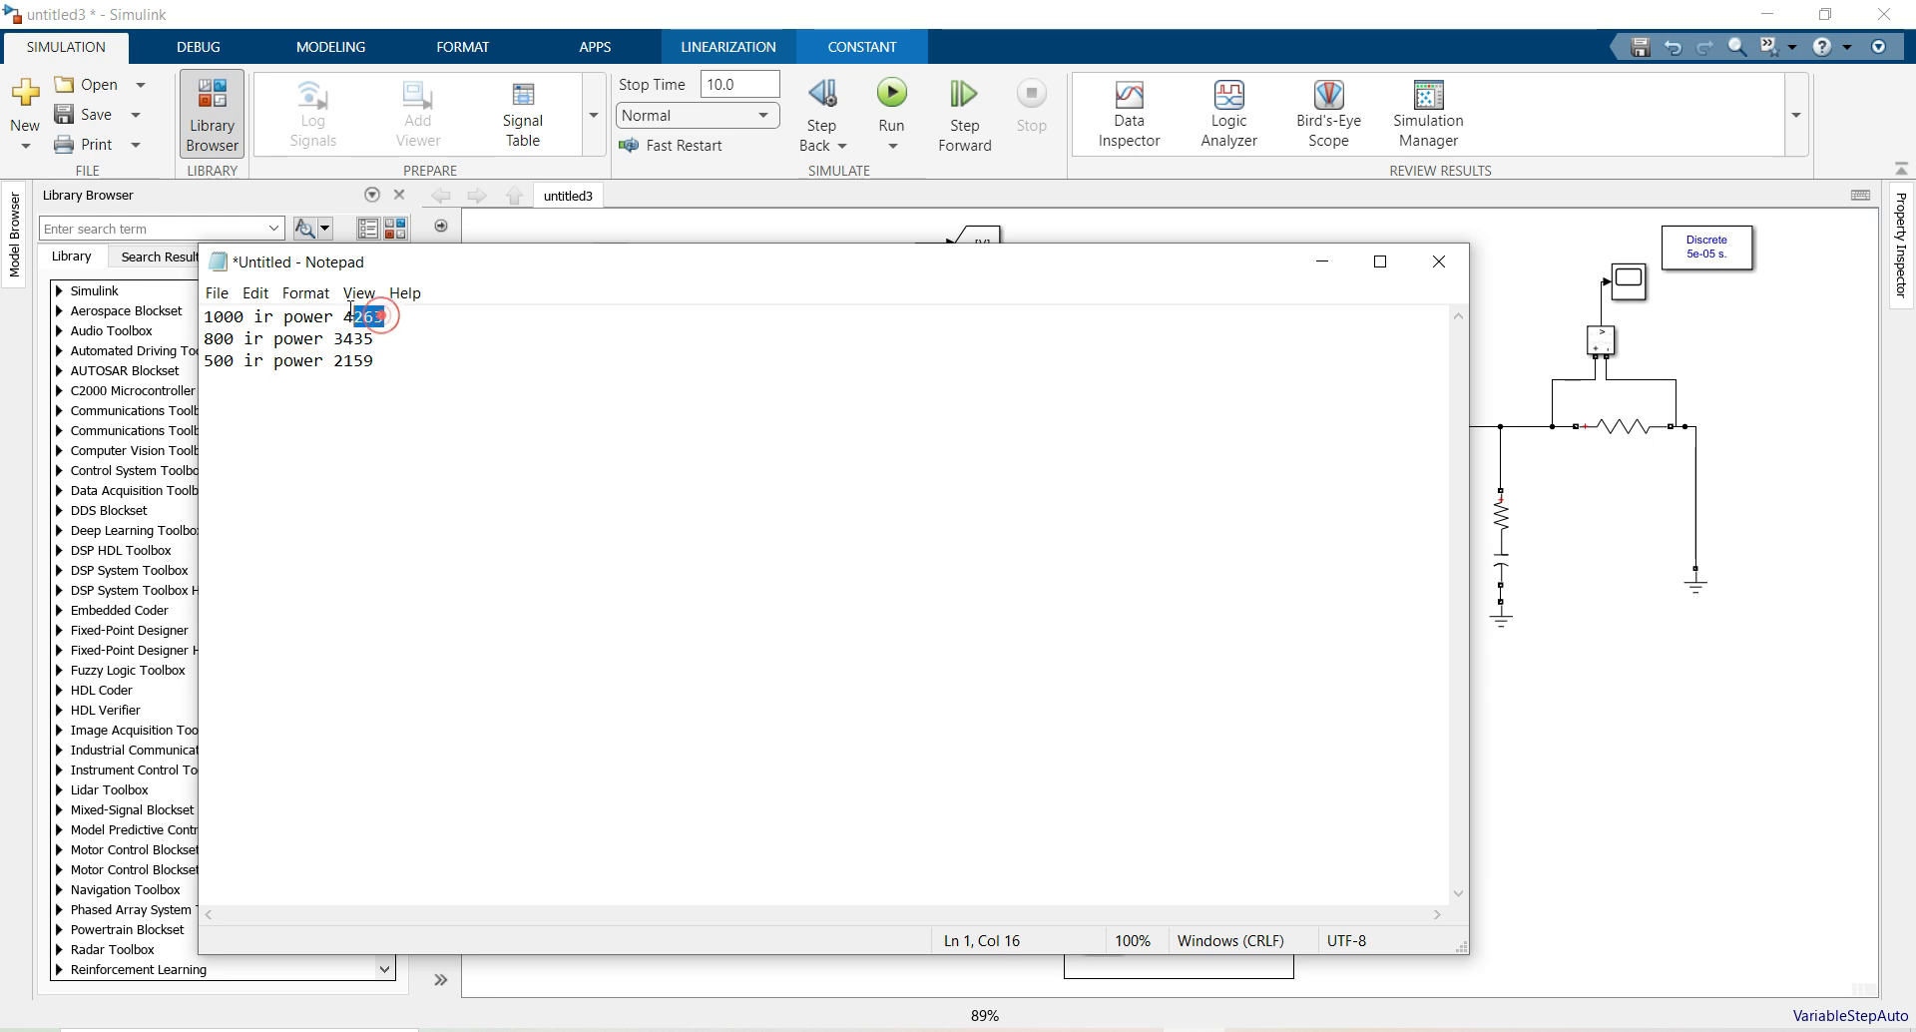
click(796, 422)
click(1322, 262)
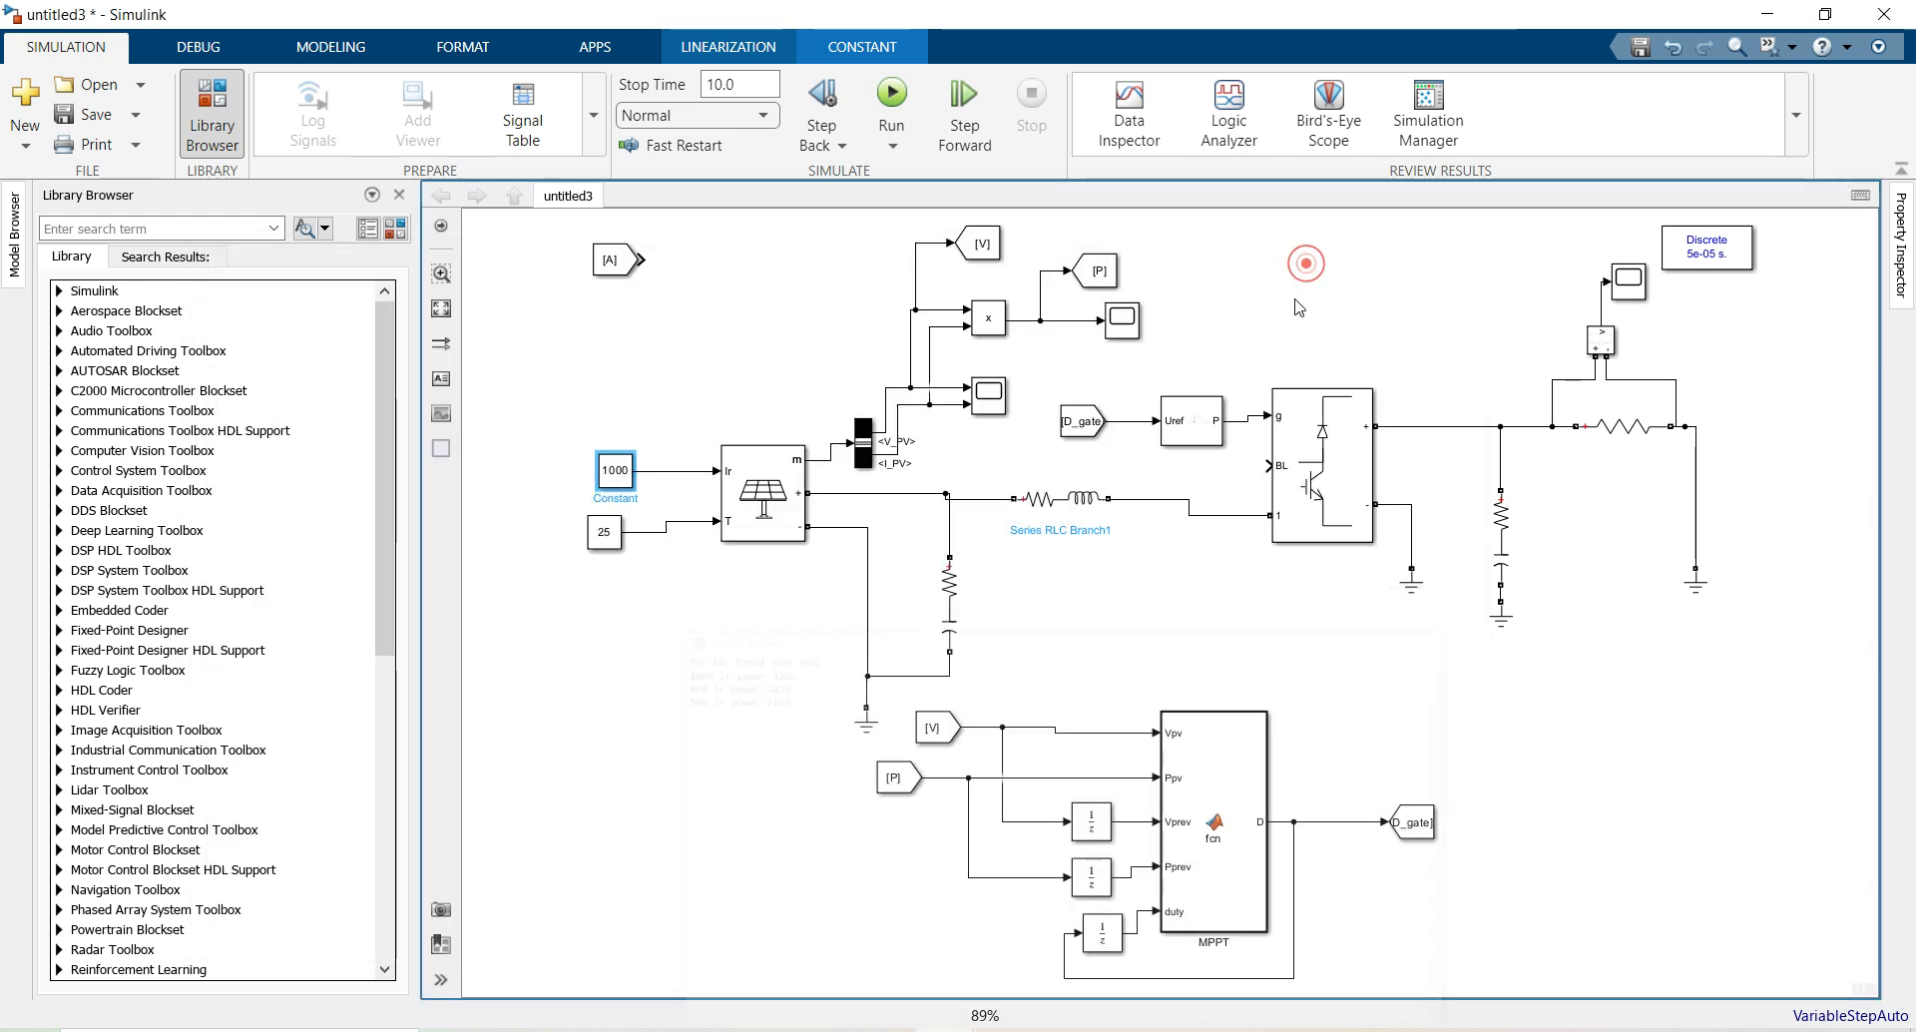
click(1259, 273)
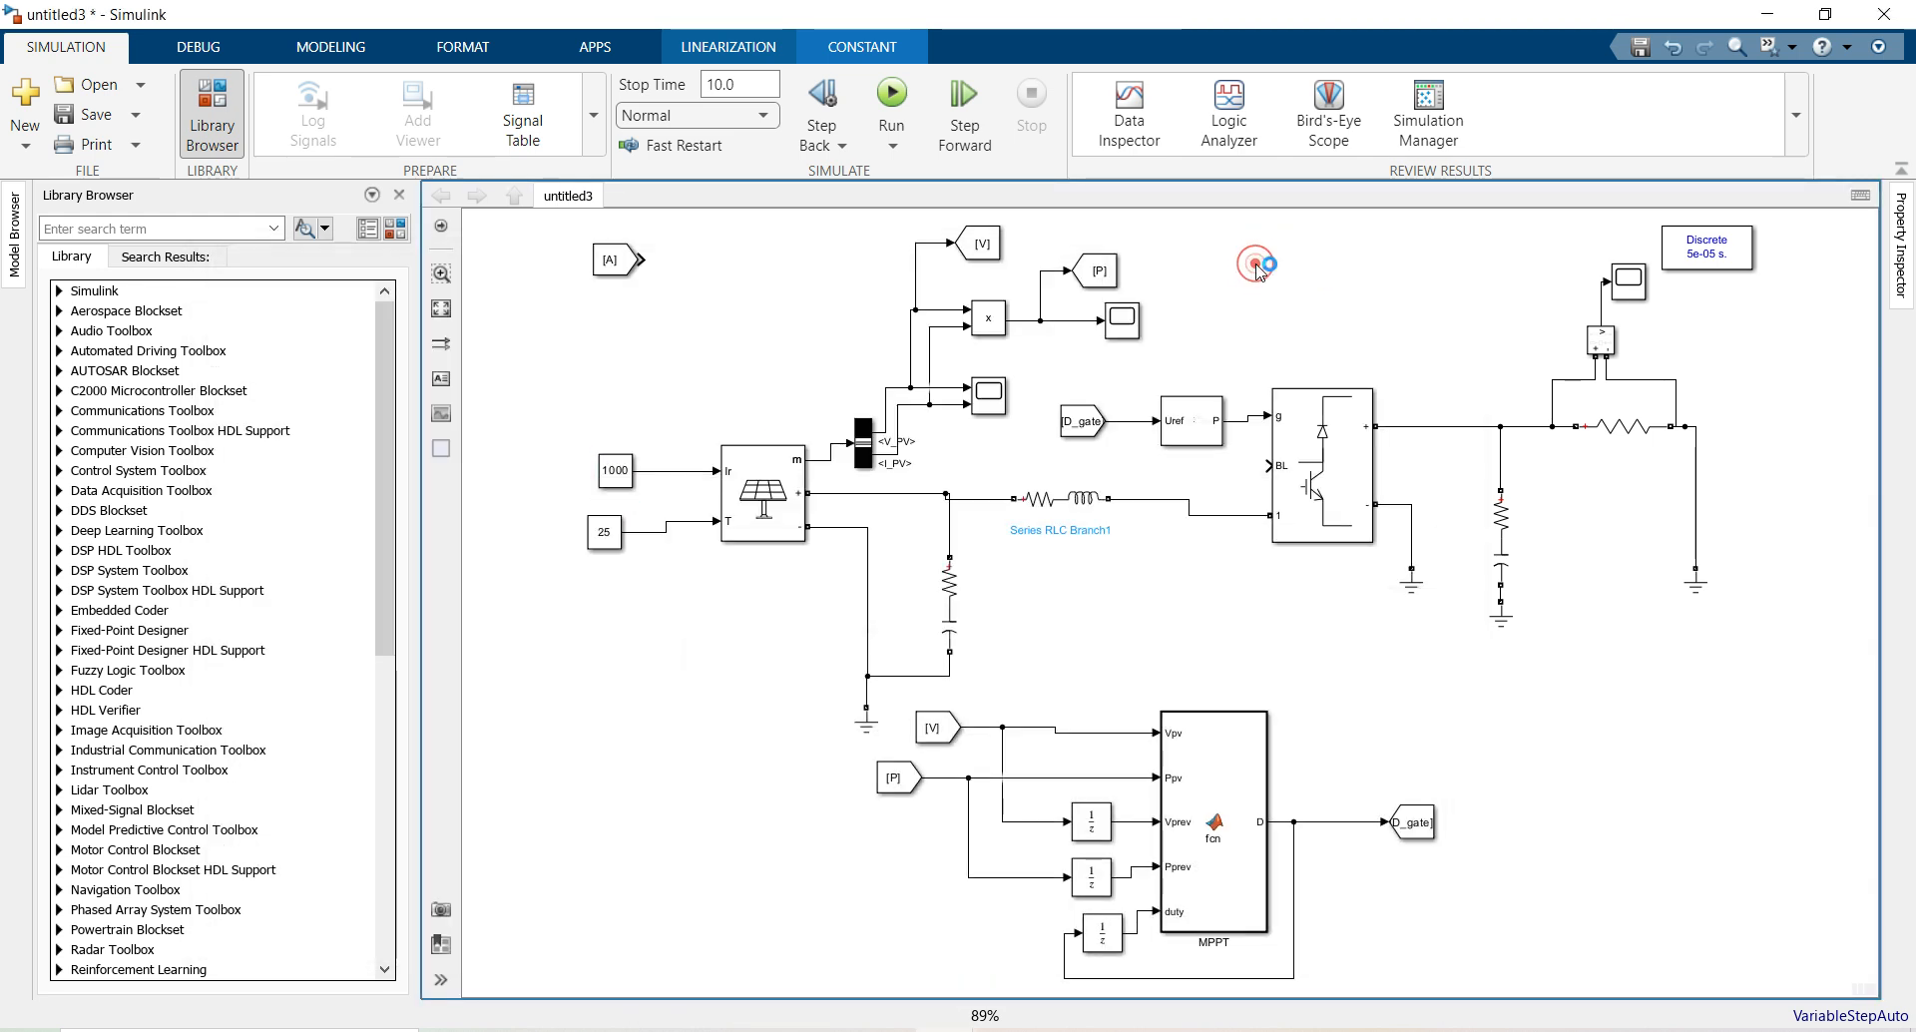
Insert a Display block via 'dis' and connect it to the [P] power signal line
double_click(1257, 268)
text(d)
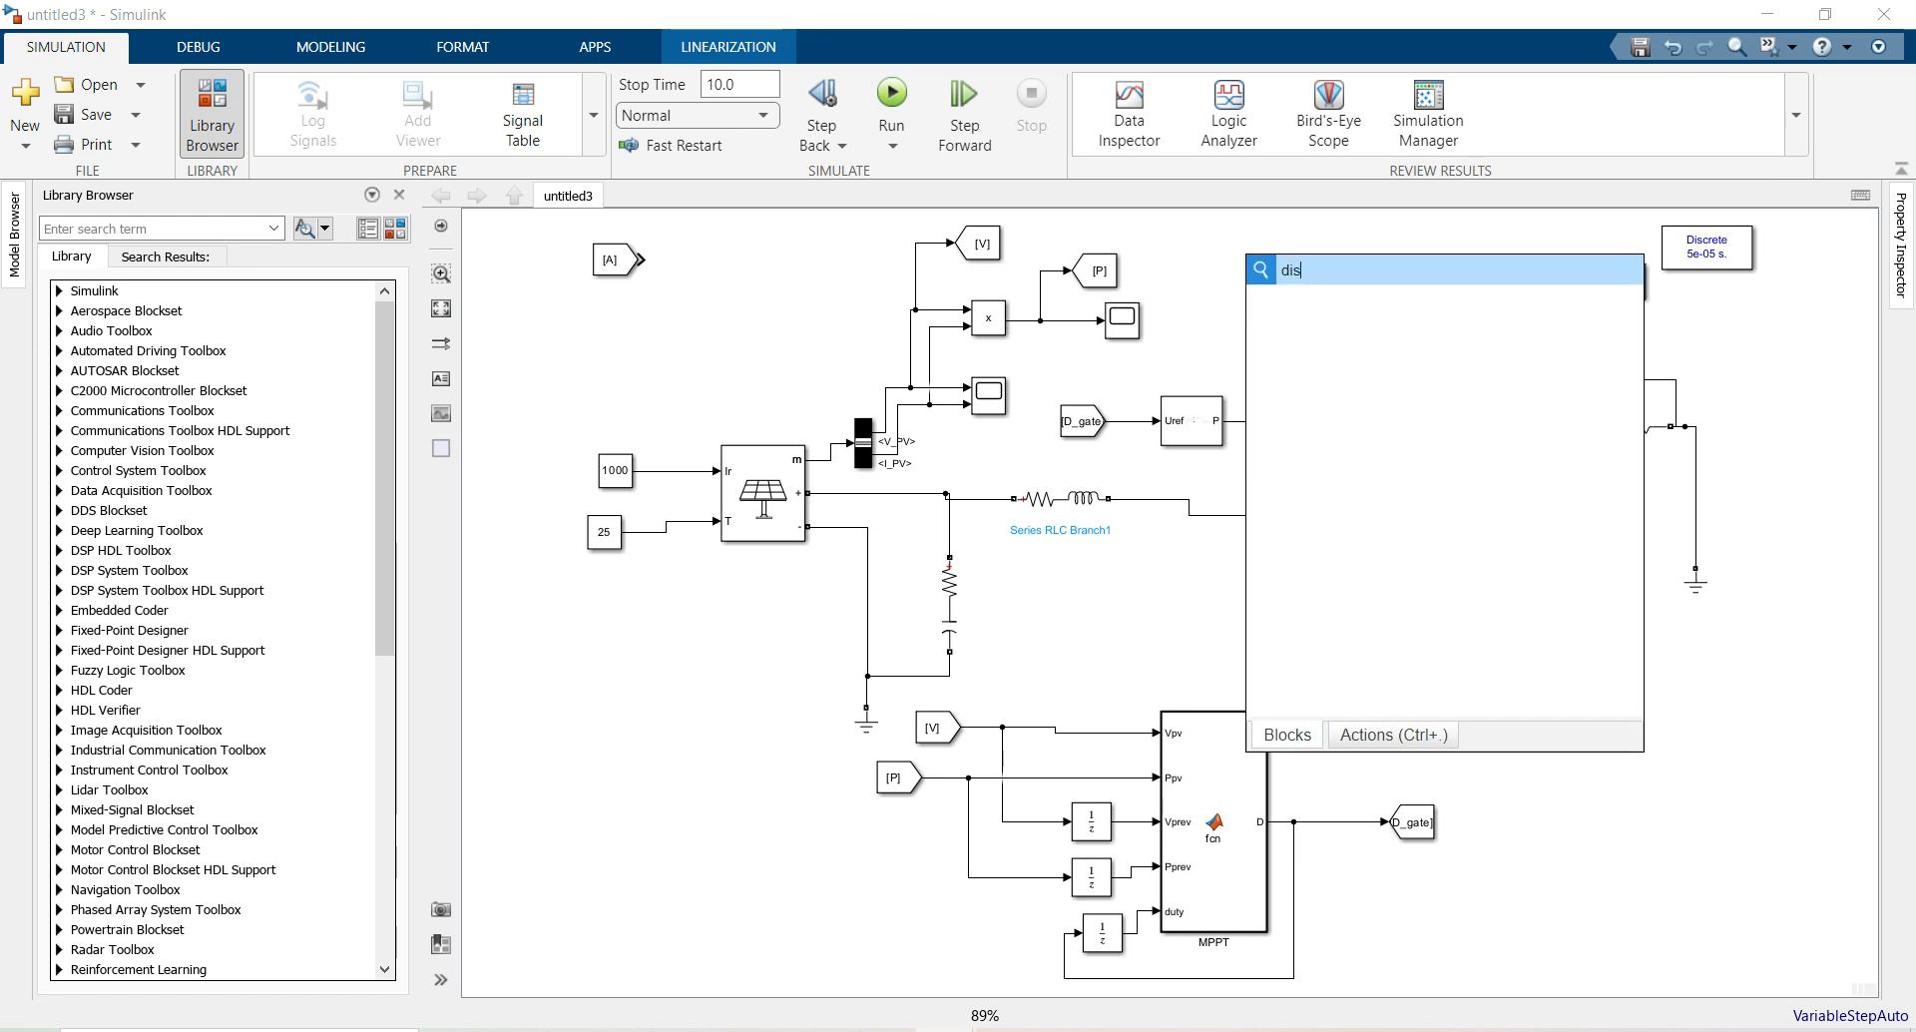
text(is)
click(1328, 317)
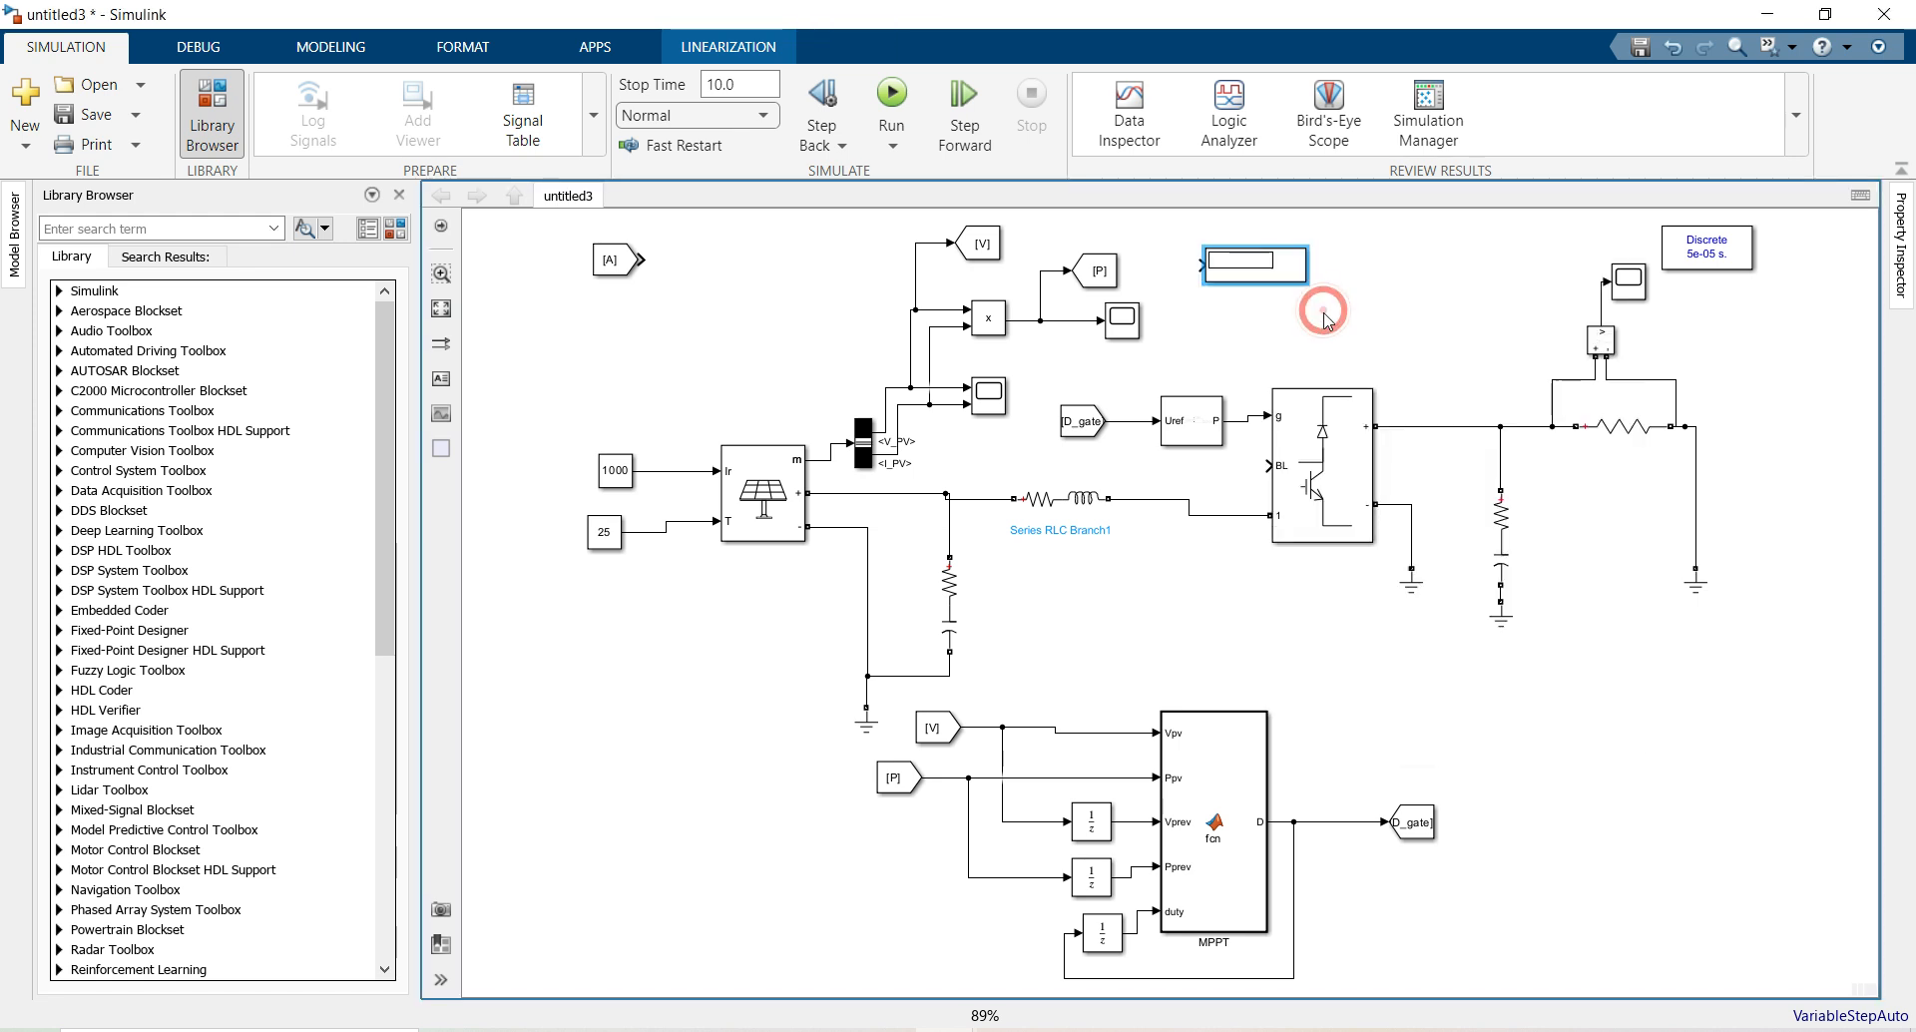
mouse_move(1203, 265)
mouse_down()
mouse_move(1075, 244)
mouse_move(1058, 269)
mouse_up()
click(1055, 214)
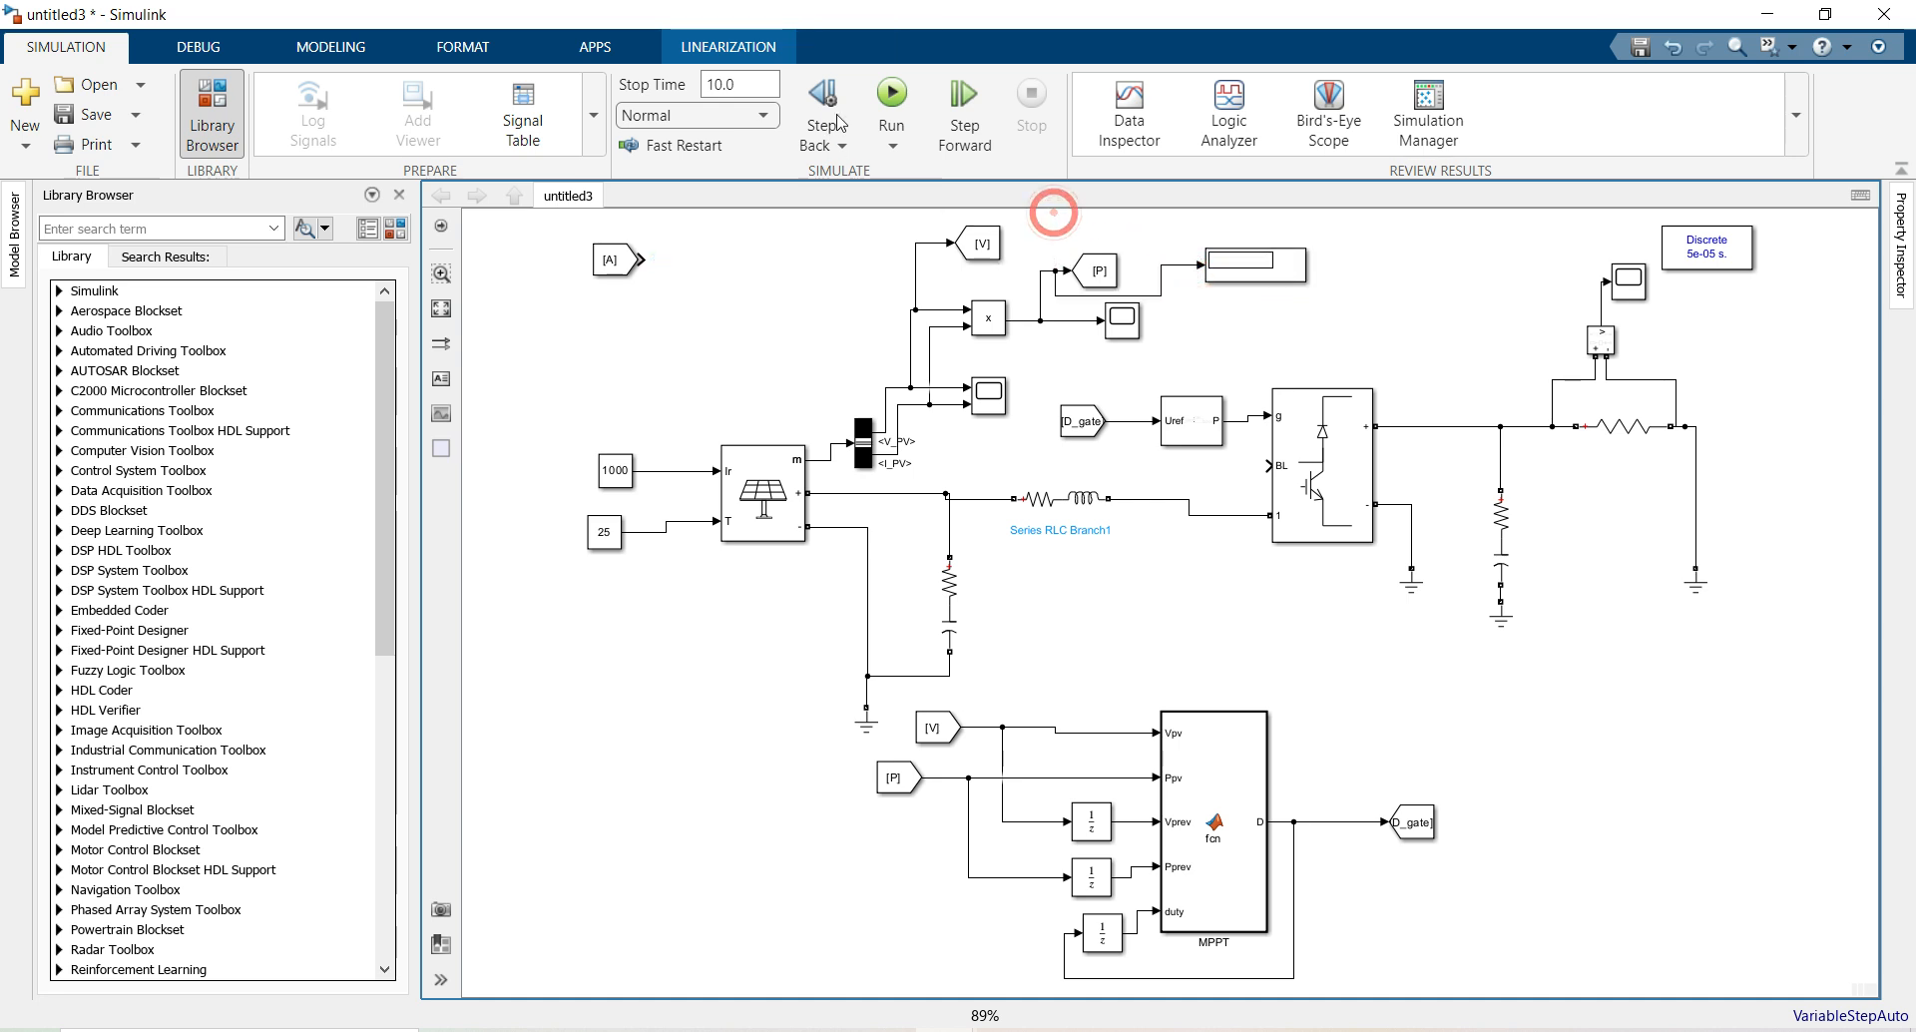
Run the simulation, then select the PWM Generator after two port-width errors are reported
click(890, 88)
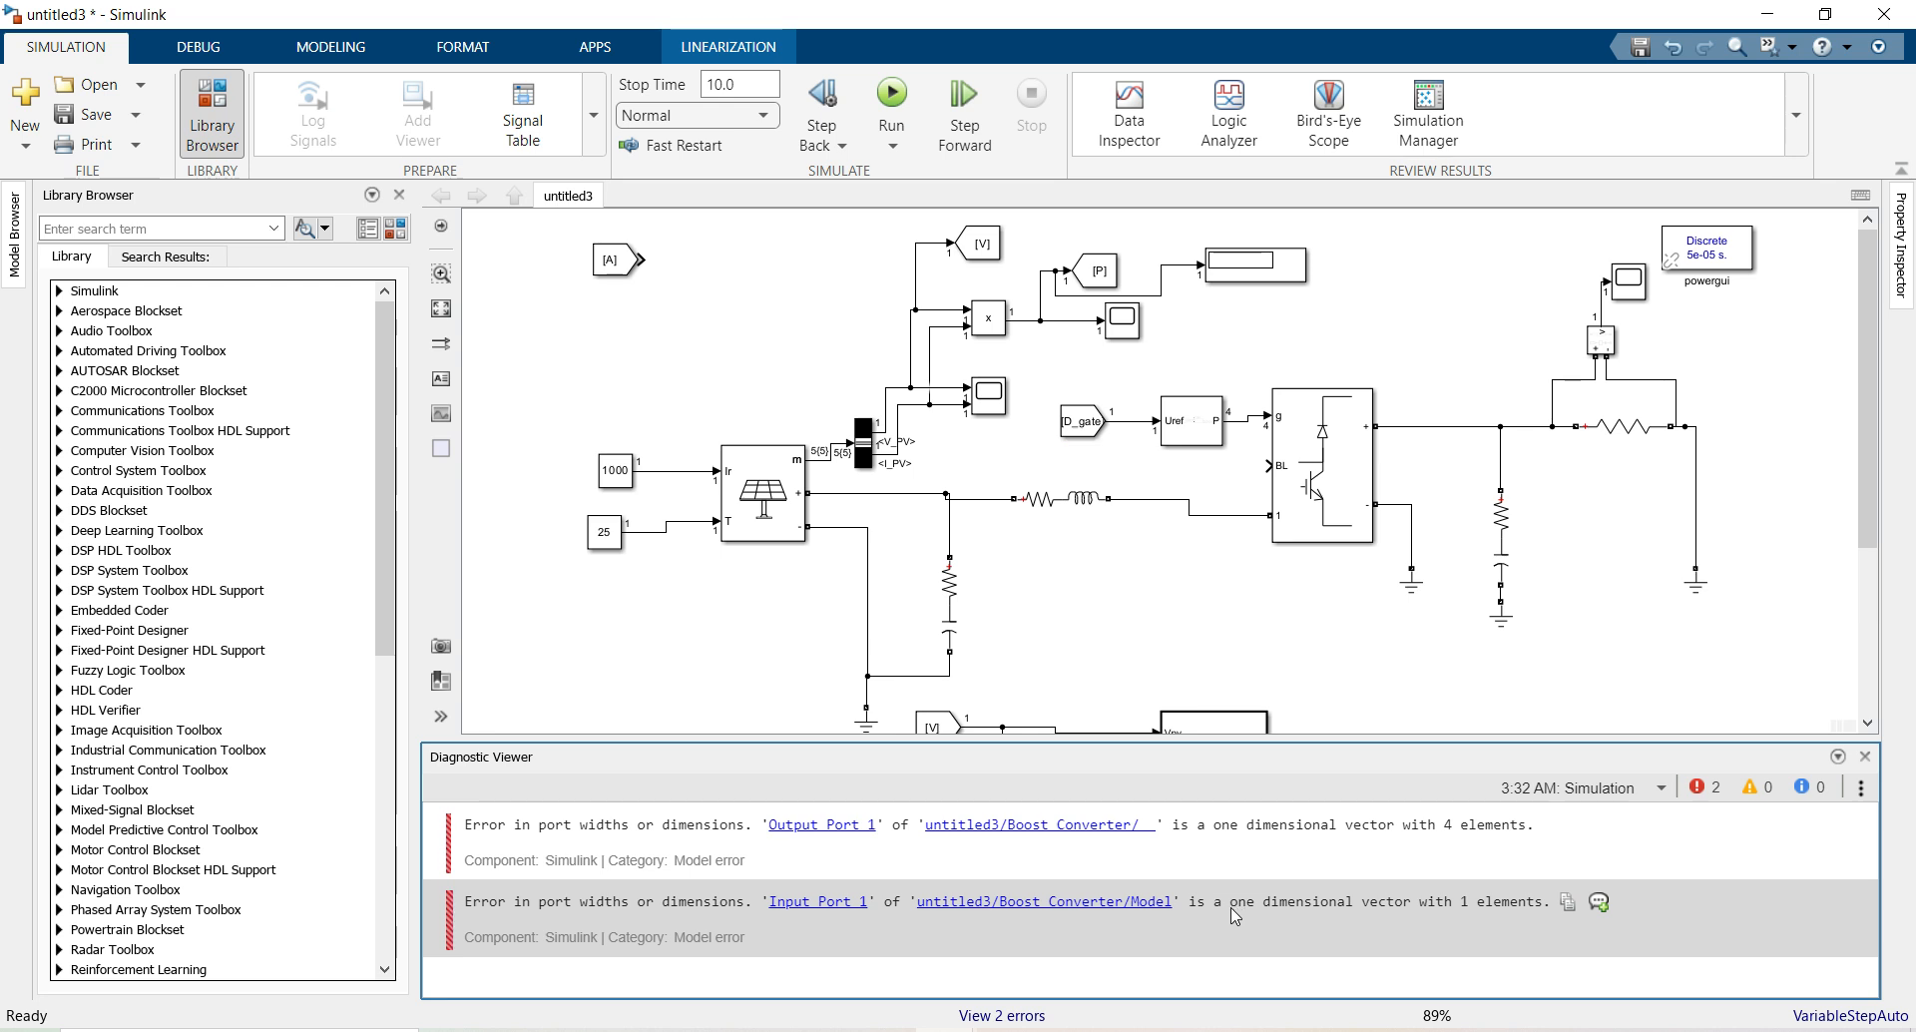
click(860, 879)
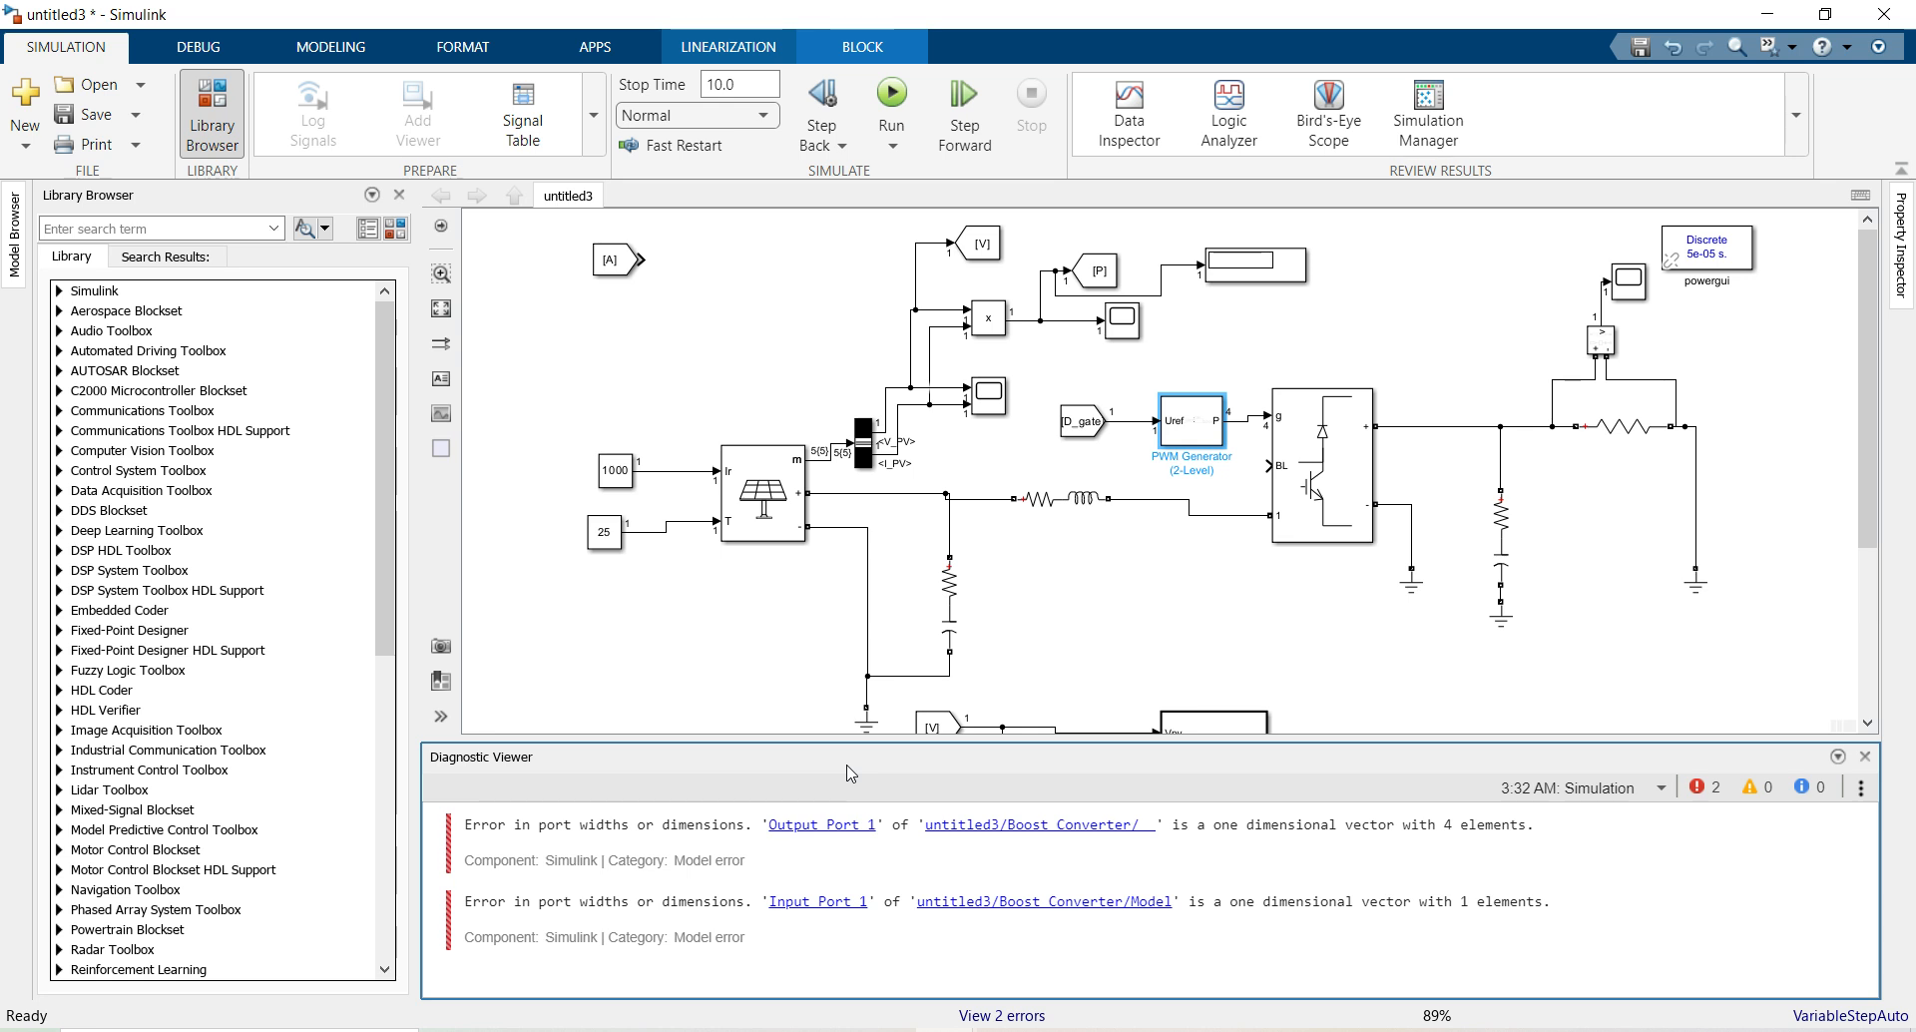
Add a PWM Generator (DC-DC) from Power Electronics Control above the old generator
click(1235, 468)
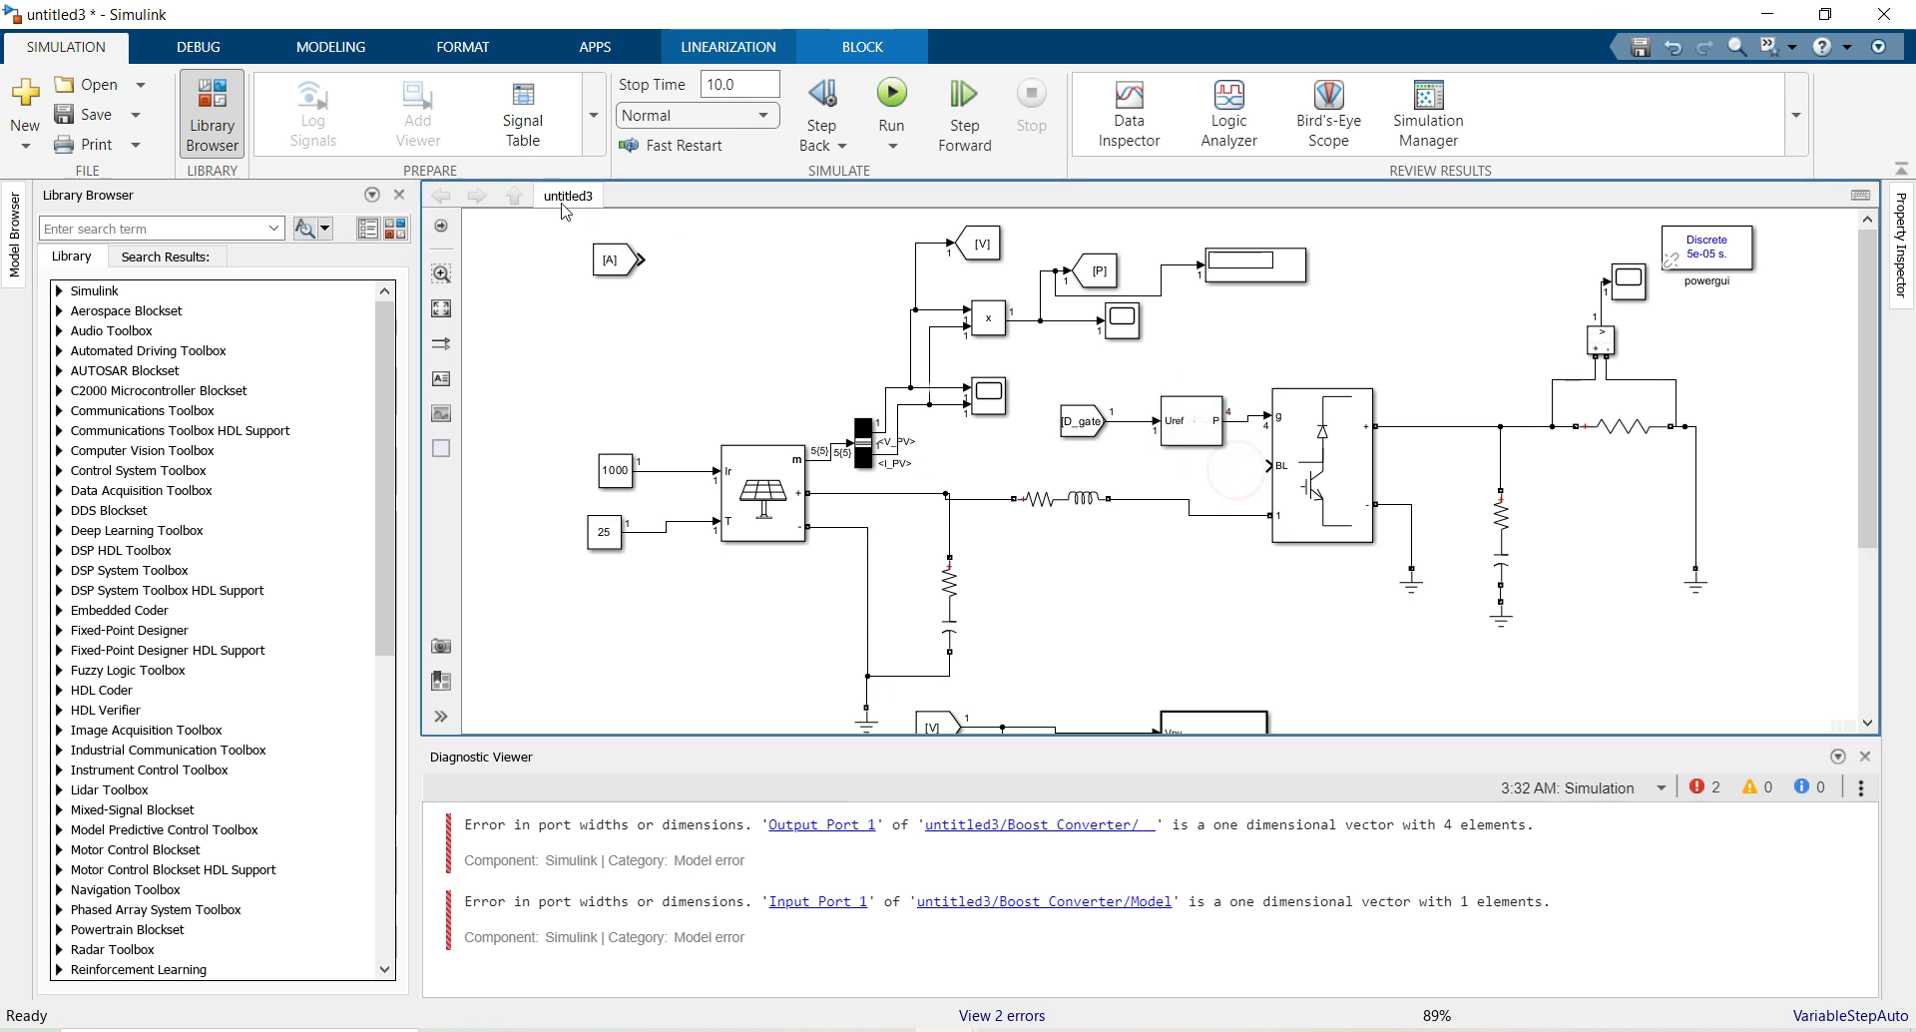
click(394, 228)
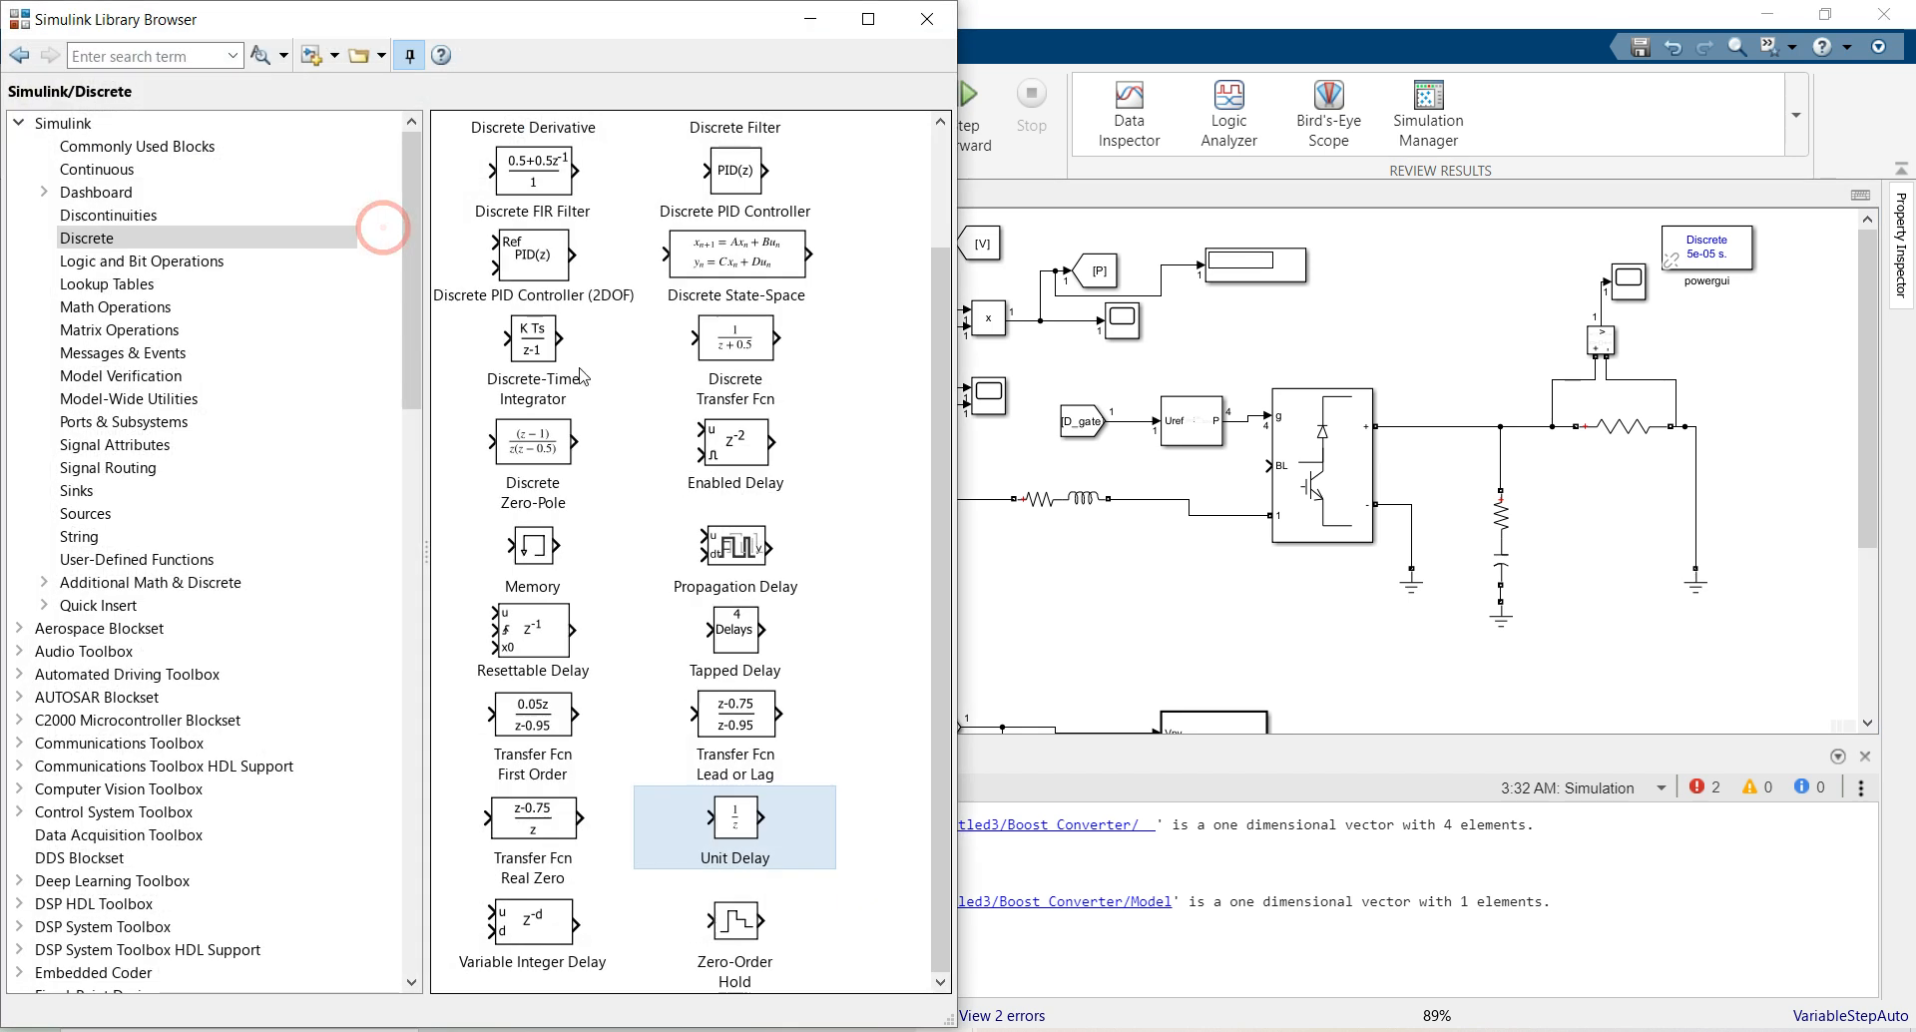
scroll(210, 501, down, 17)
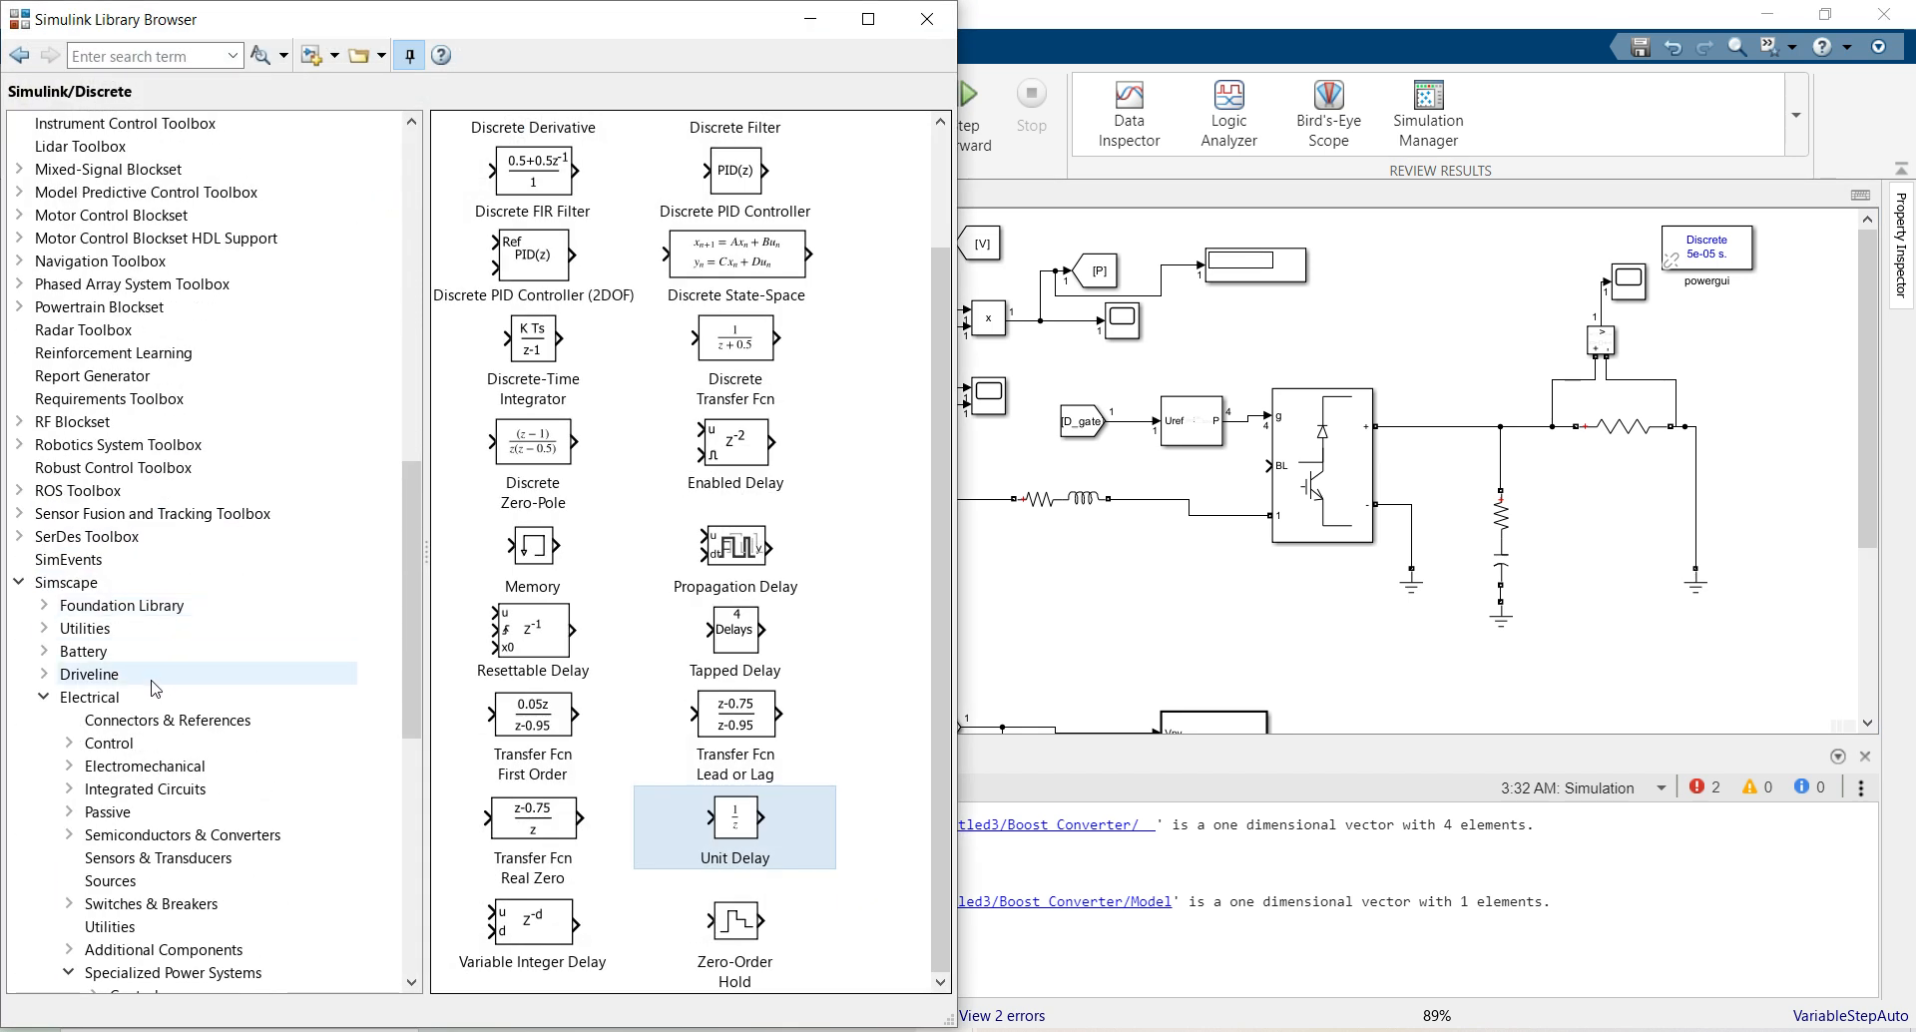
scroll(157, 688, down, 2)
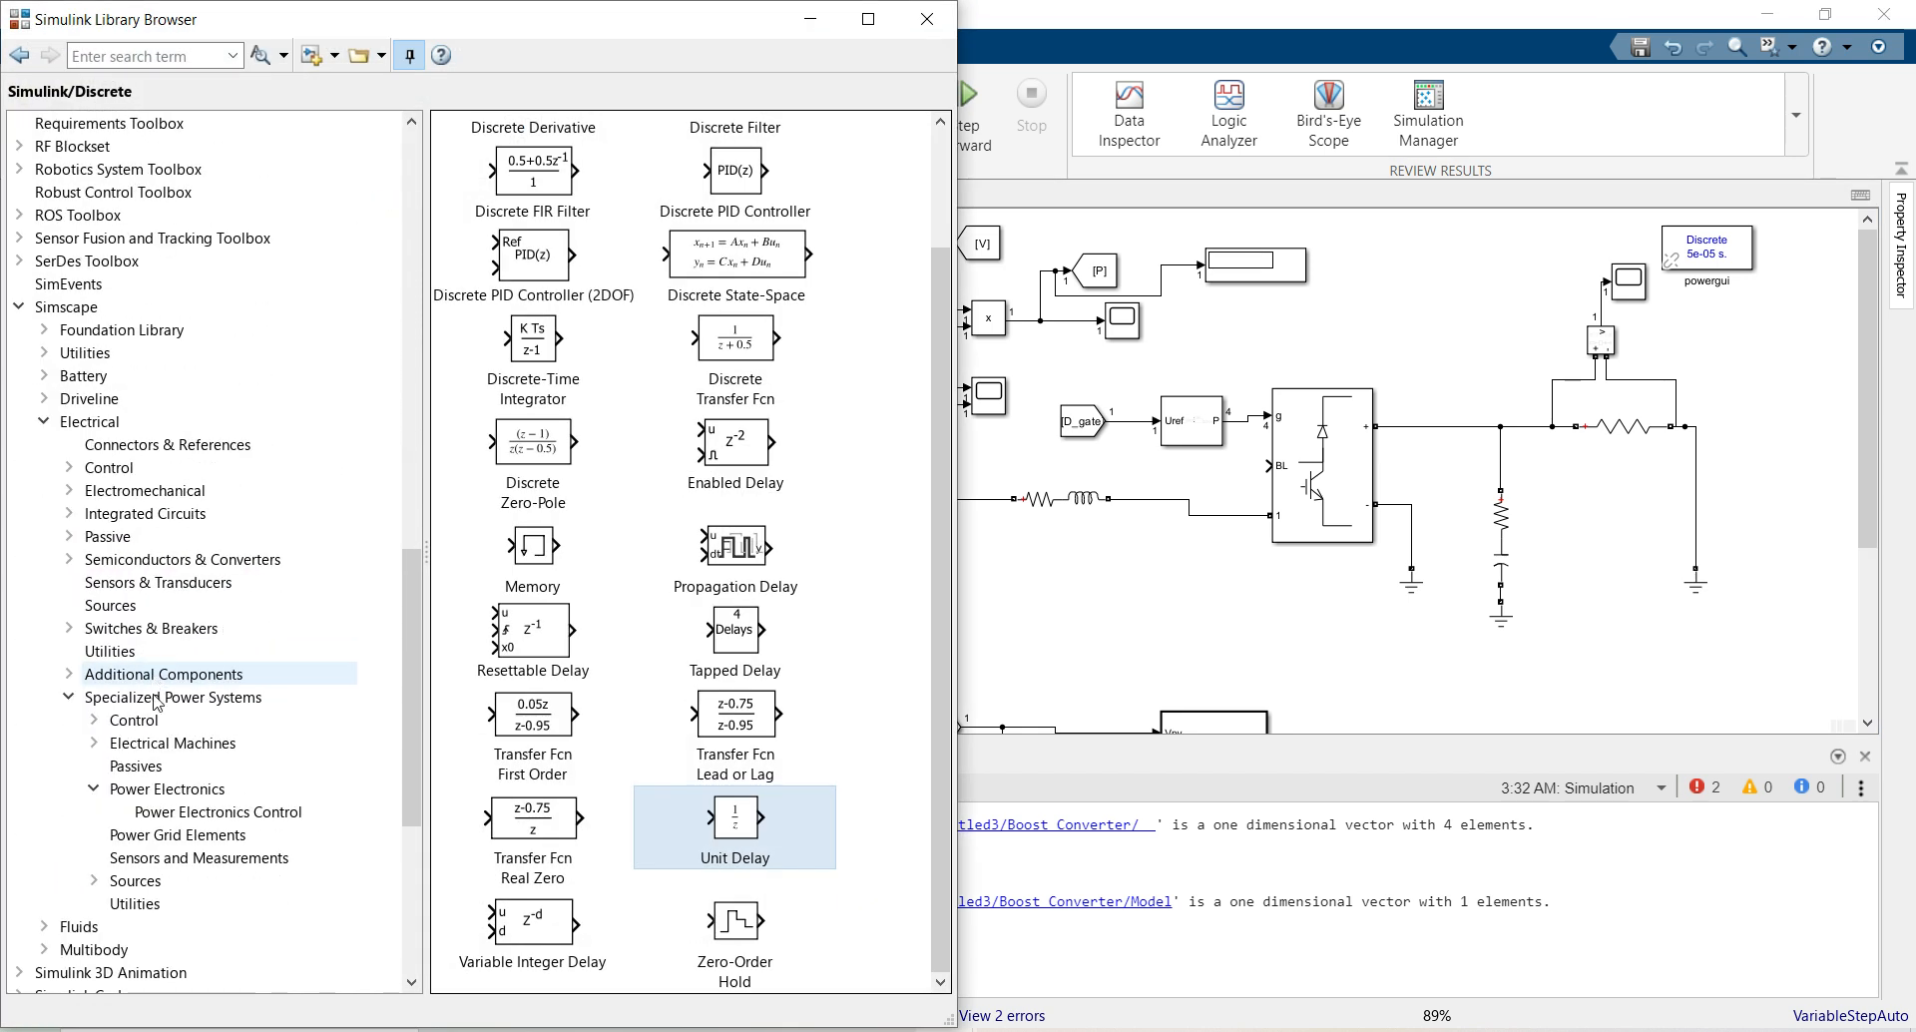
click(165, 817)
drag(811, 361, 1197, 370)
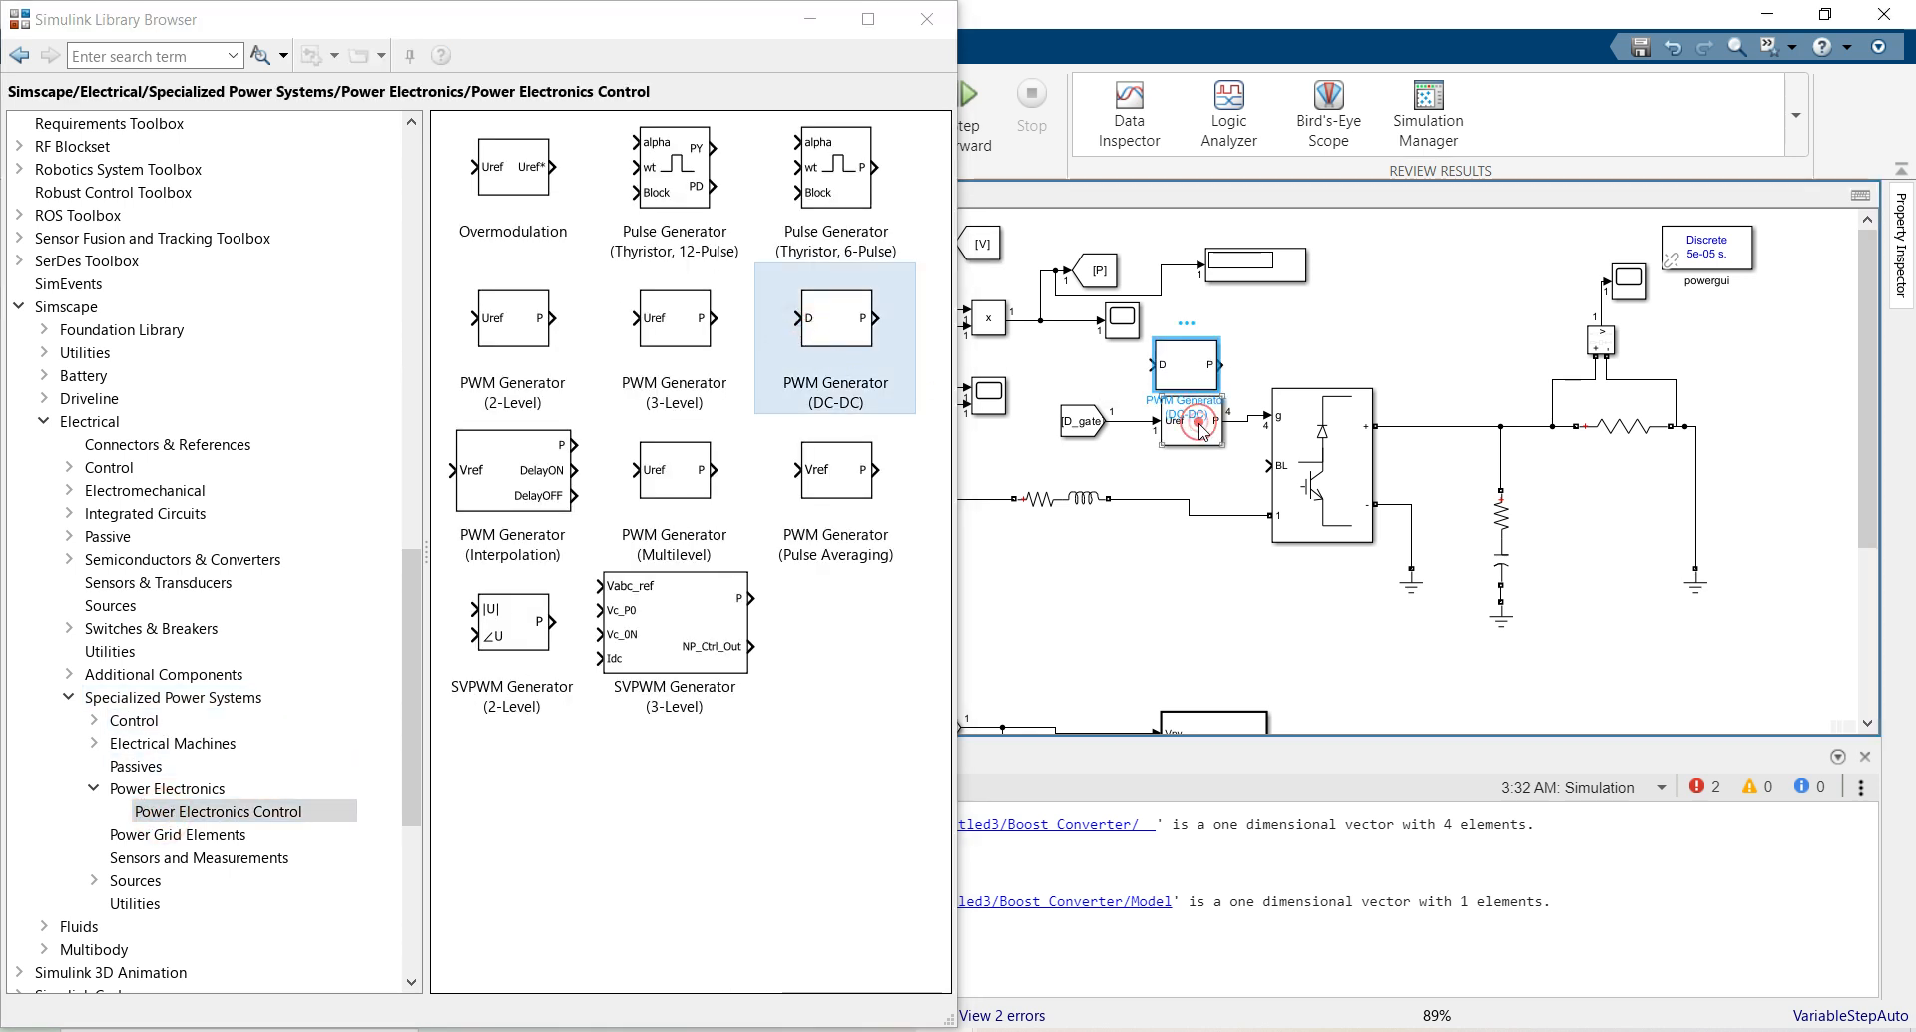
click(922, 22)
Delete the old Uref PWM generator and wire the DC-DC generator between [D_gate] and gate
click(1185, 439)
key(Delete)
click(1179, 355)
drag(1181, 395, 1188, 451)
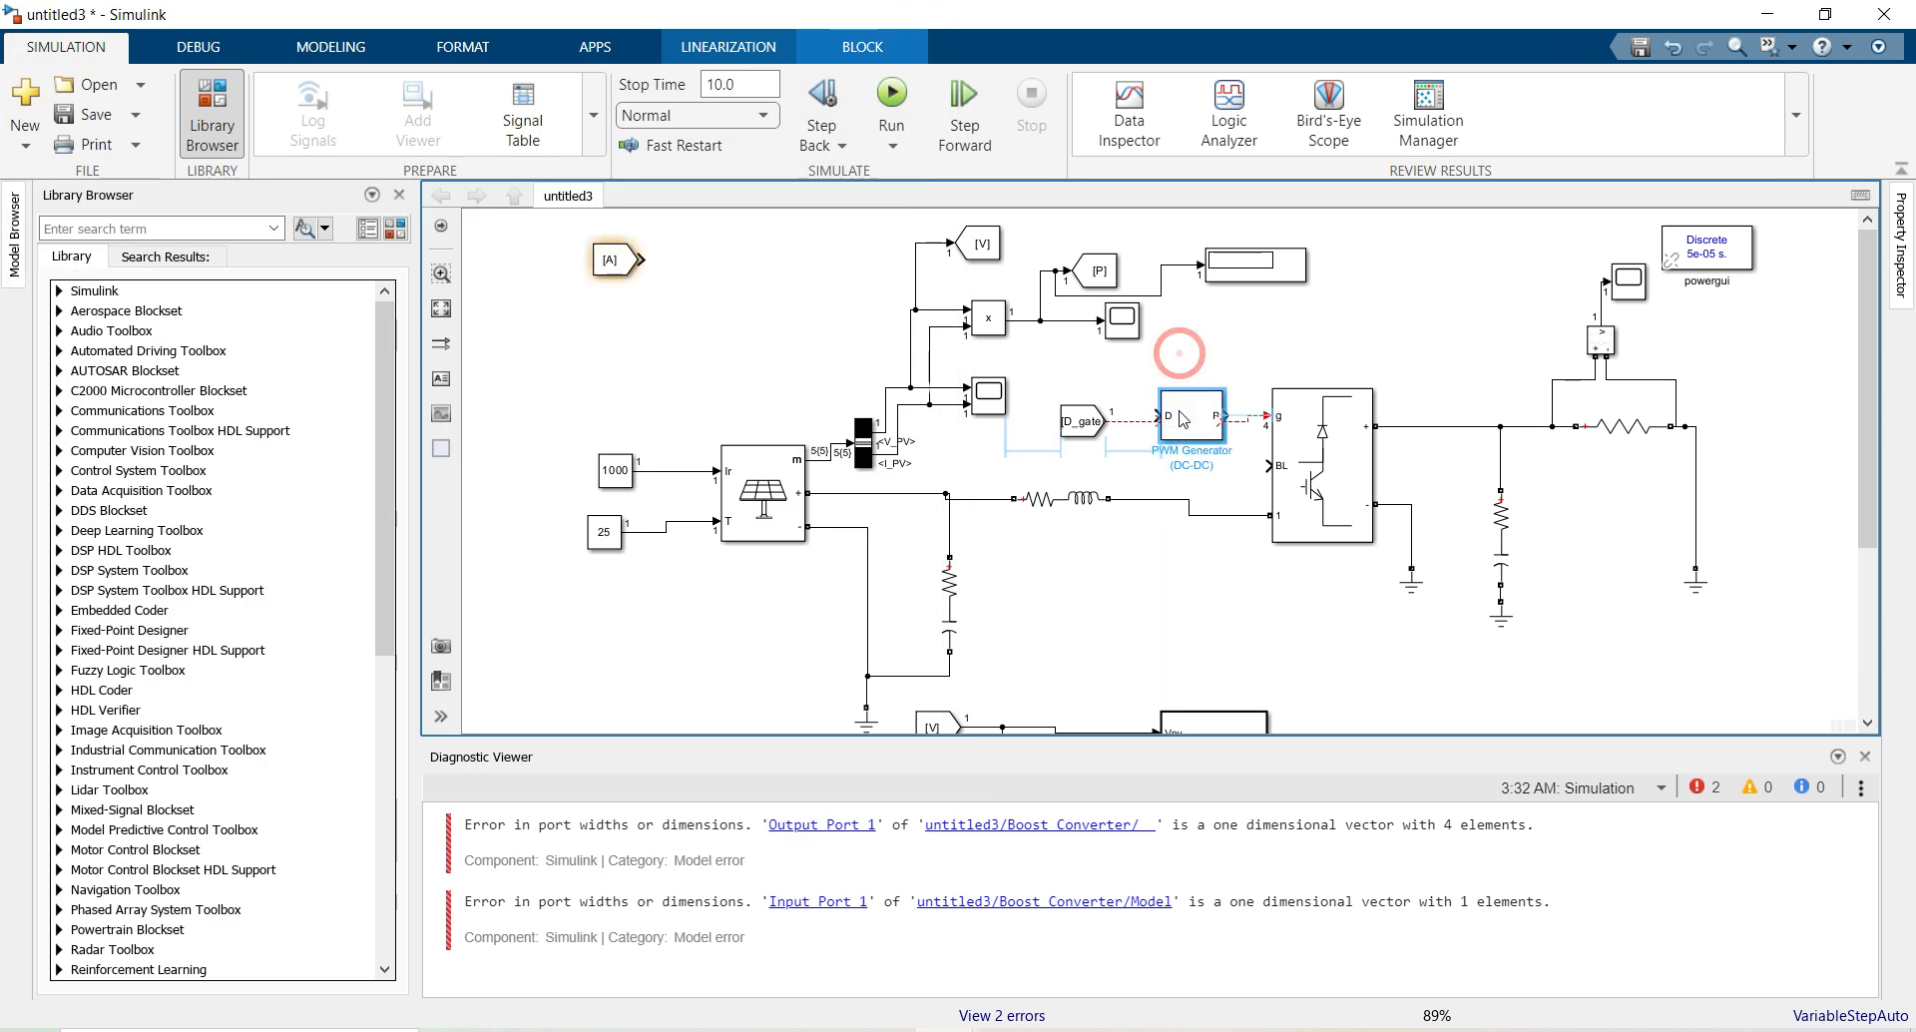
click(1227, 581)
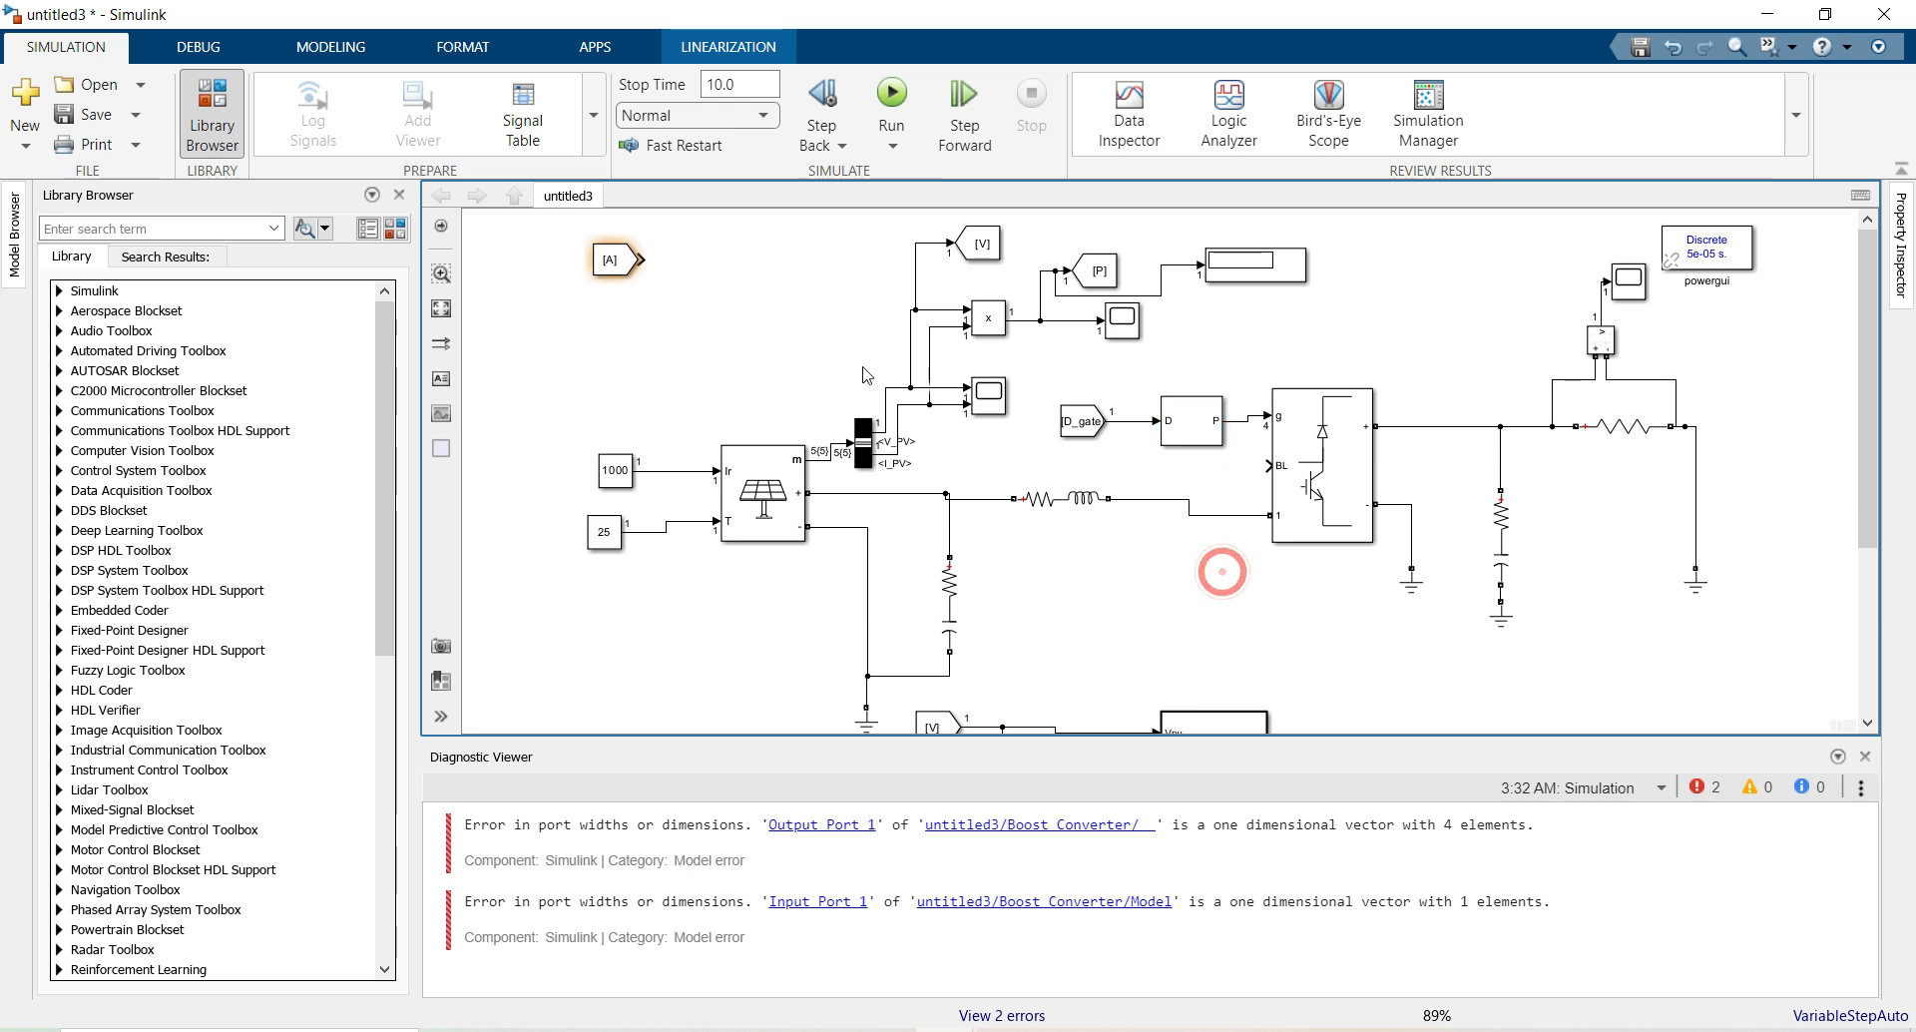
Run the simulation and inspect the maximized Scope1 PV power curve settling near 3700
click(891, 100)
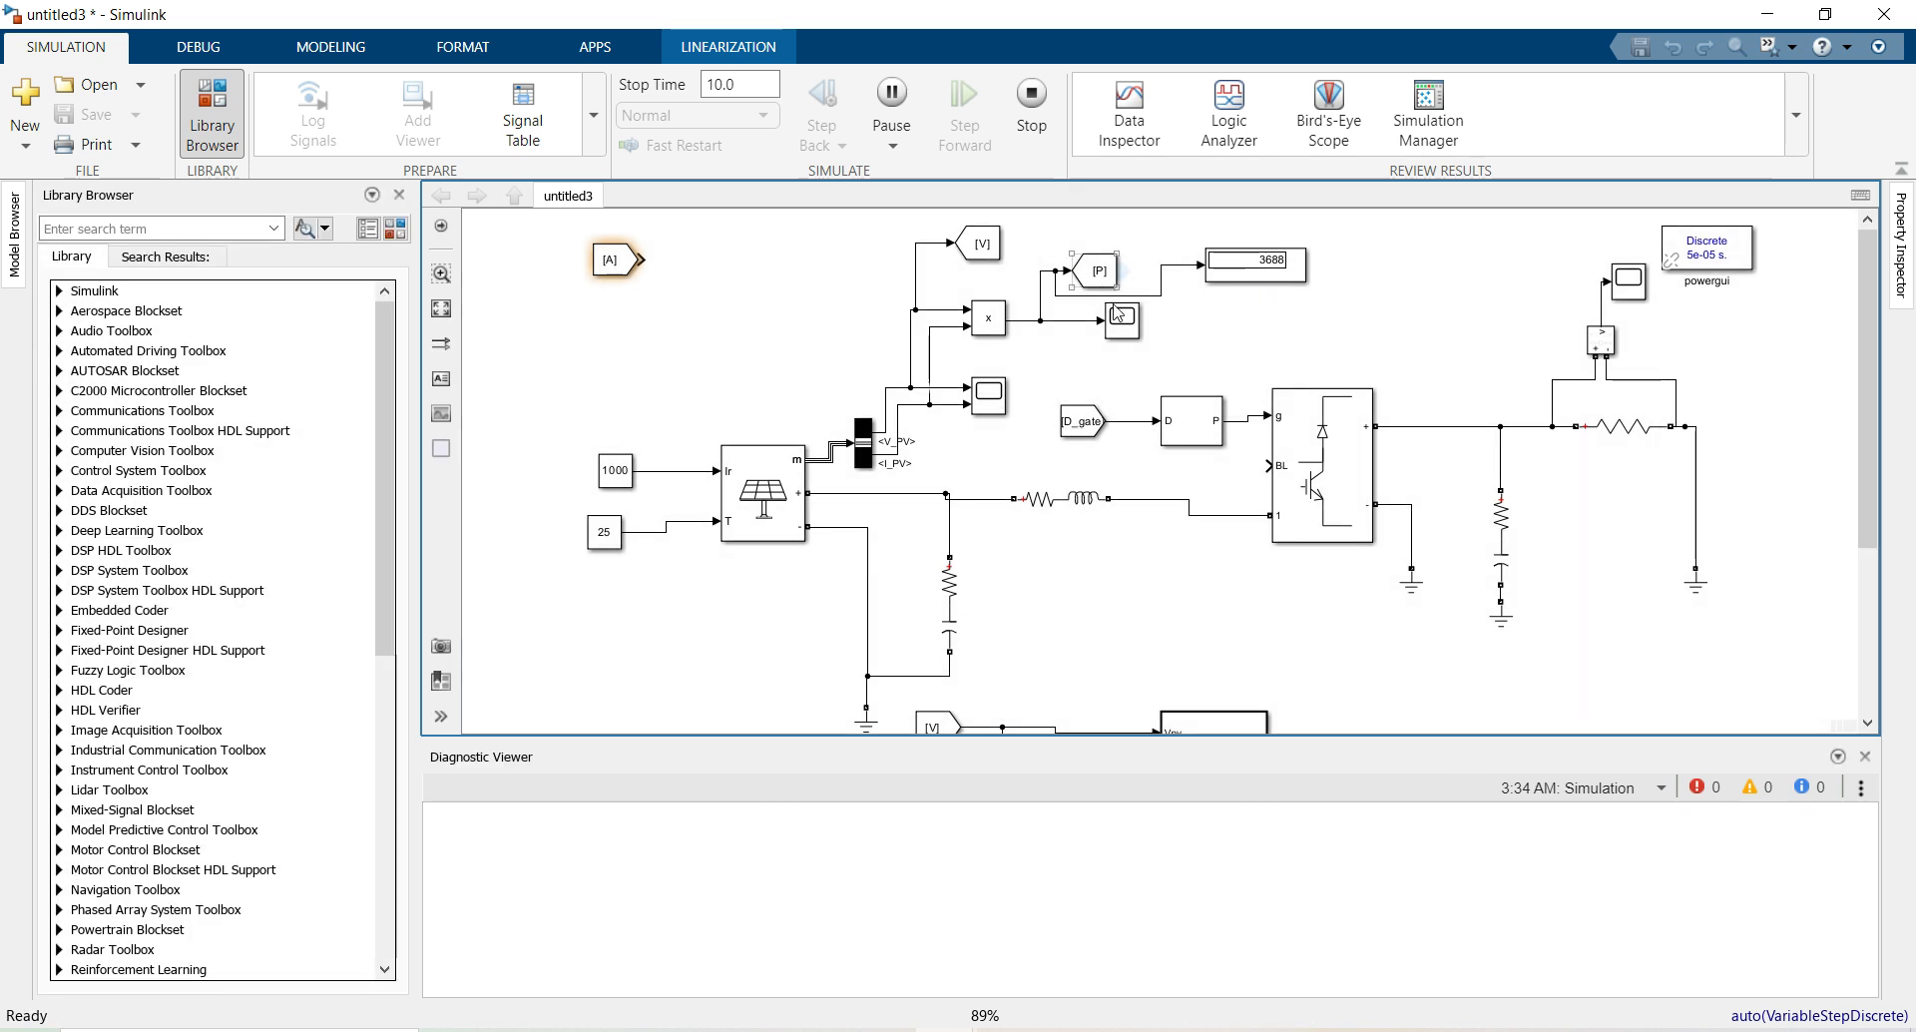
double_click(1120, 317)
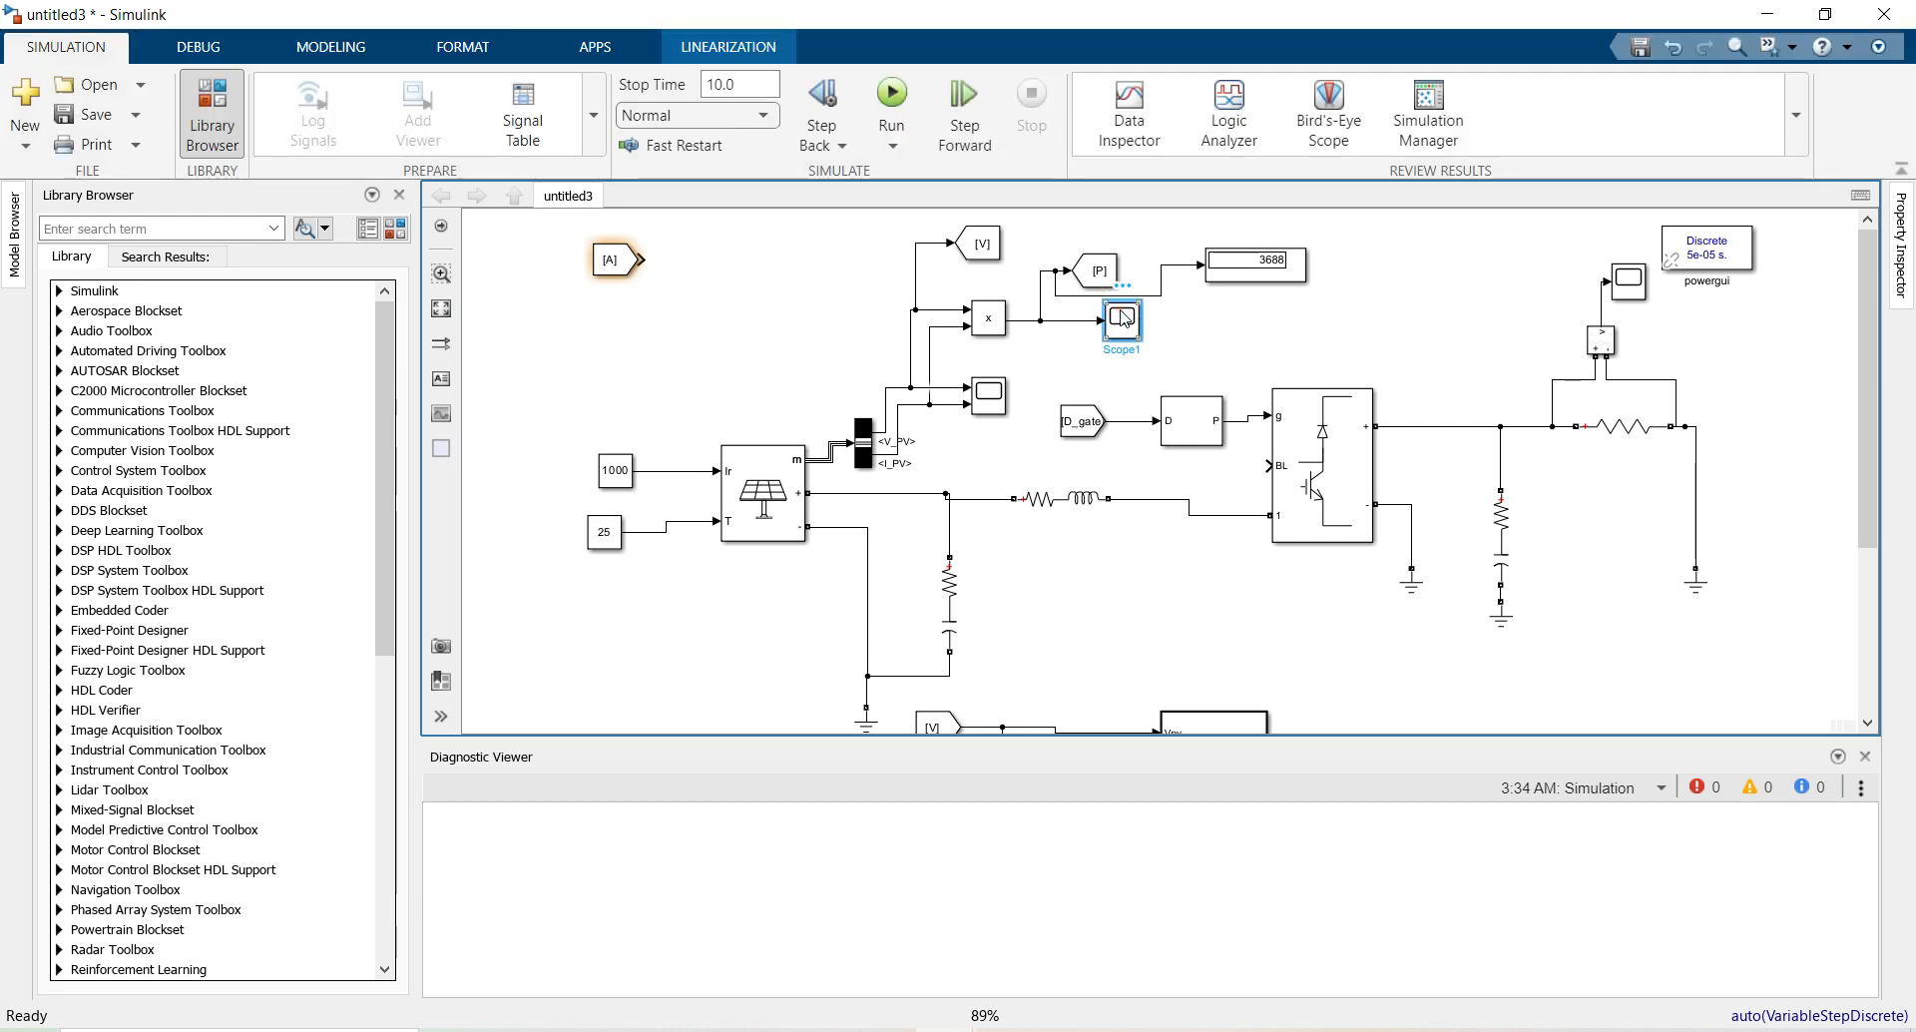
double_click(1117, 321)
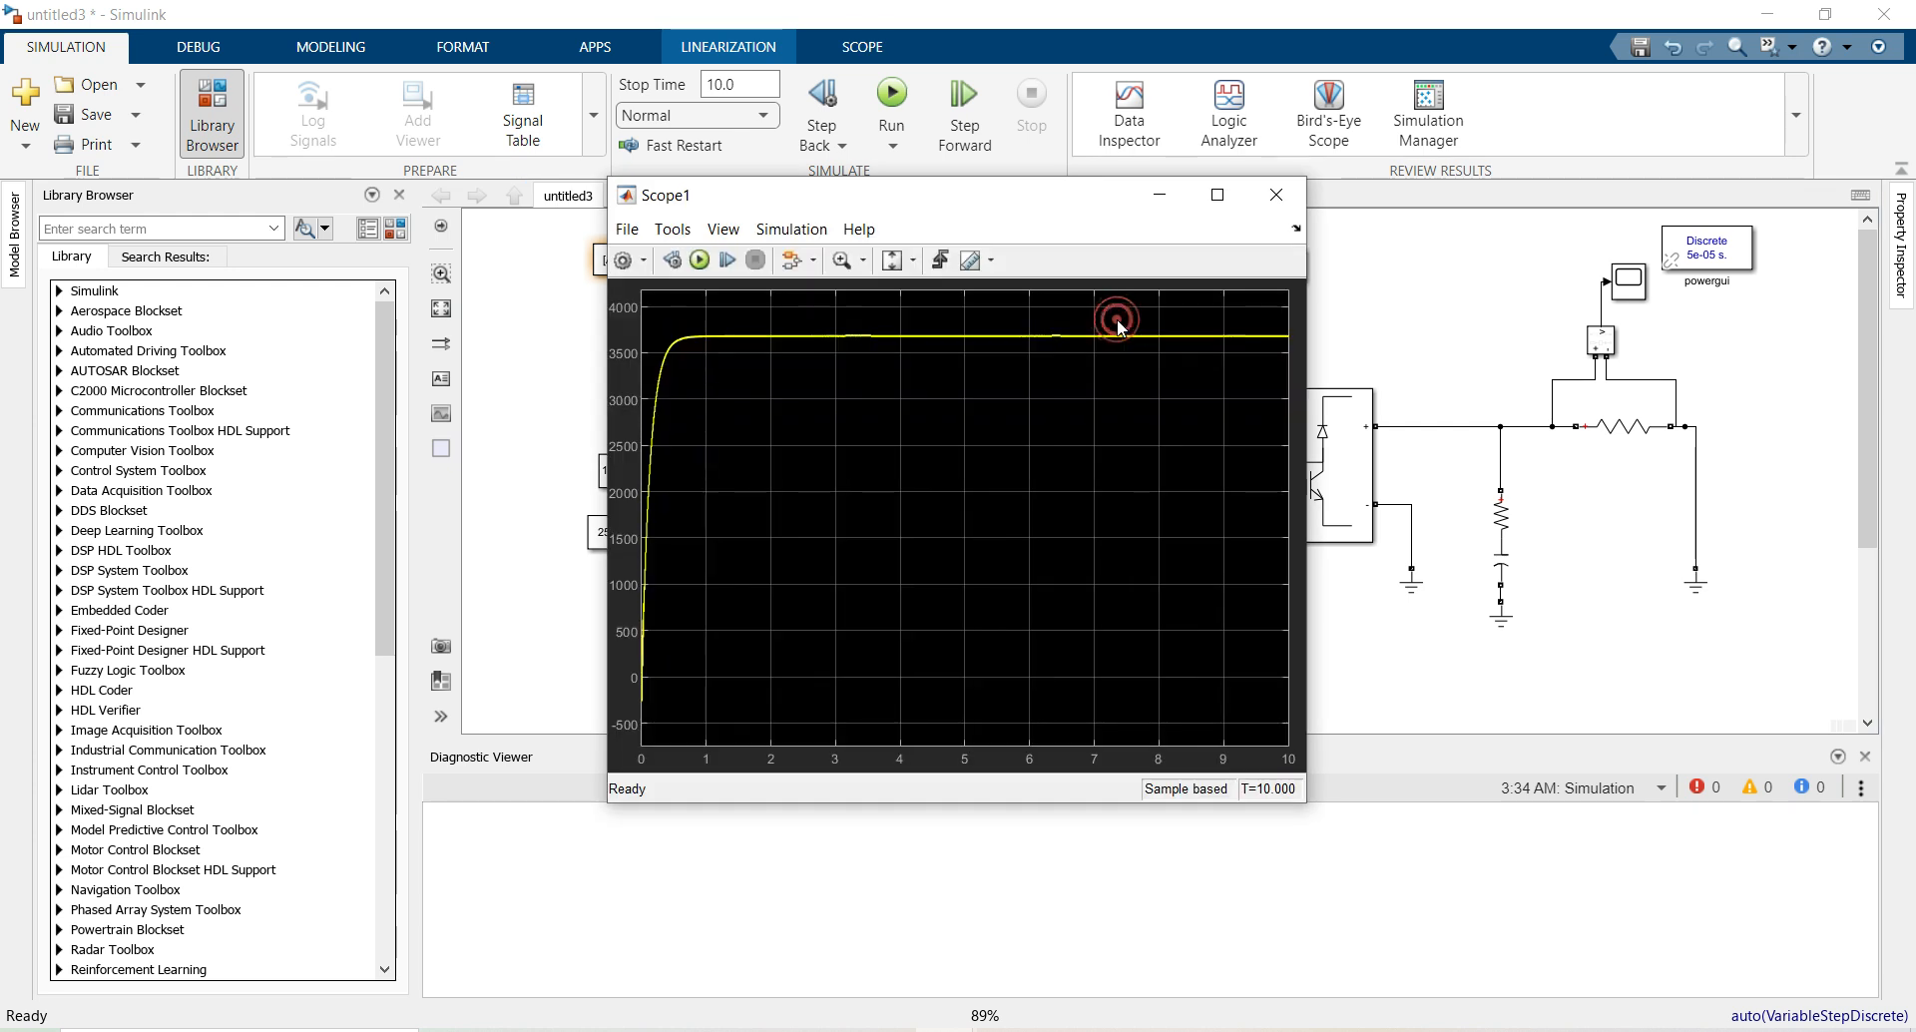
click(1221, 196)
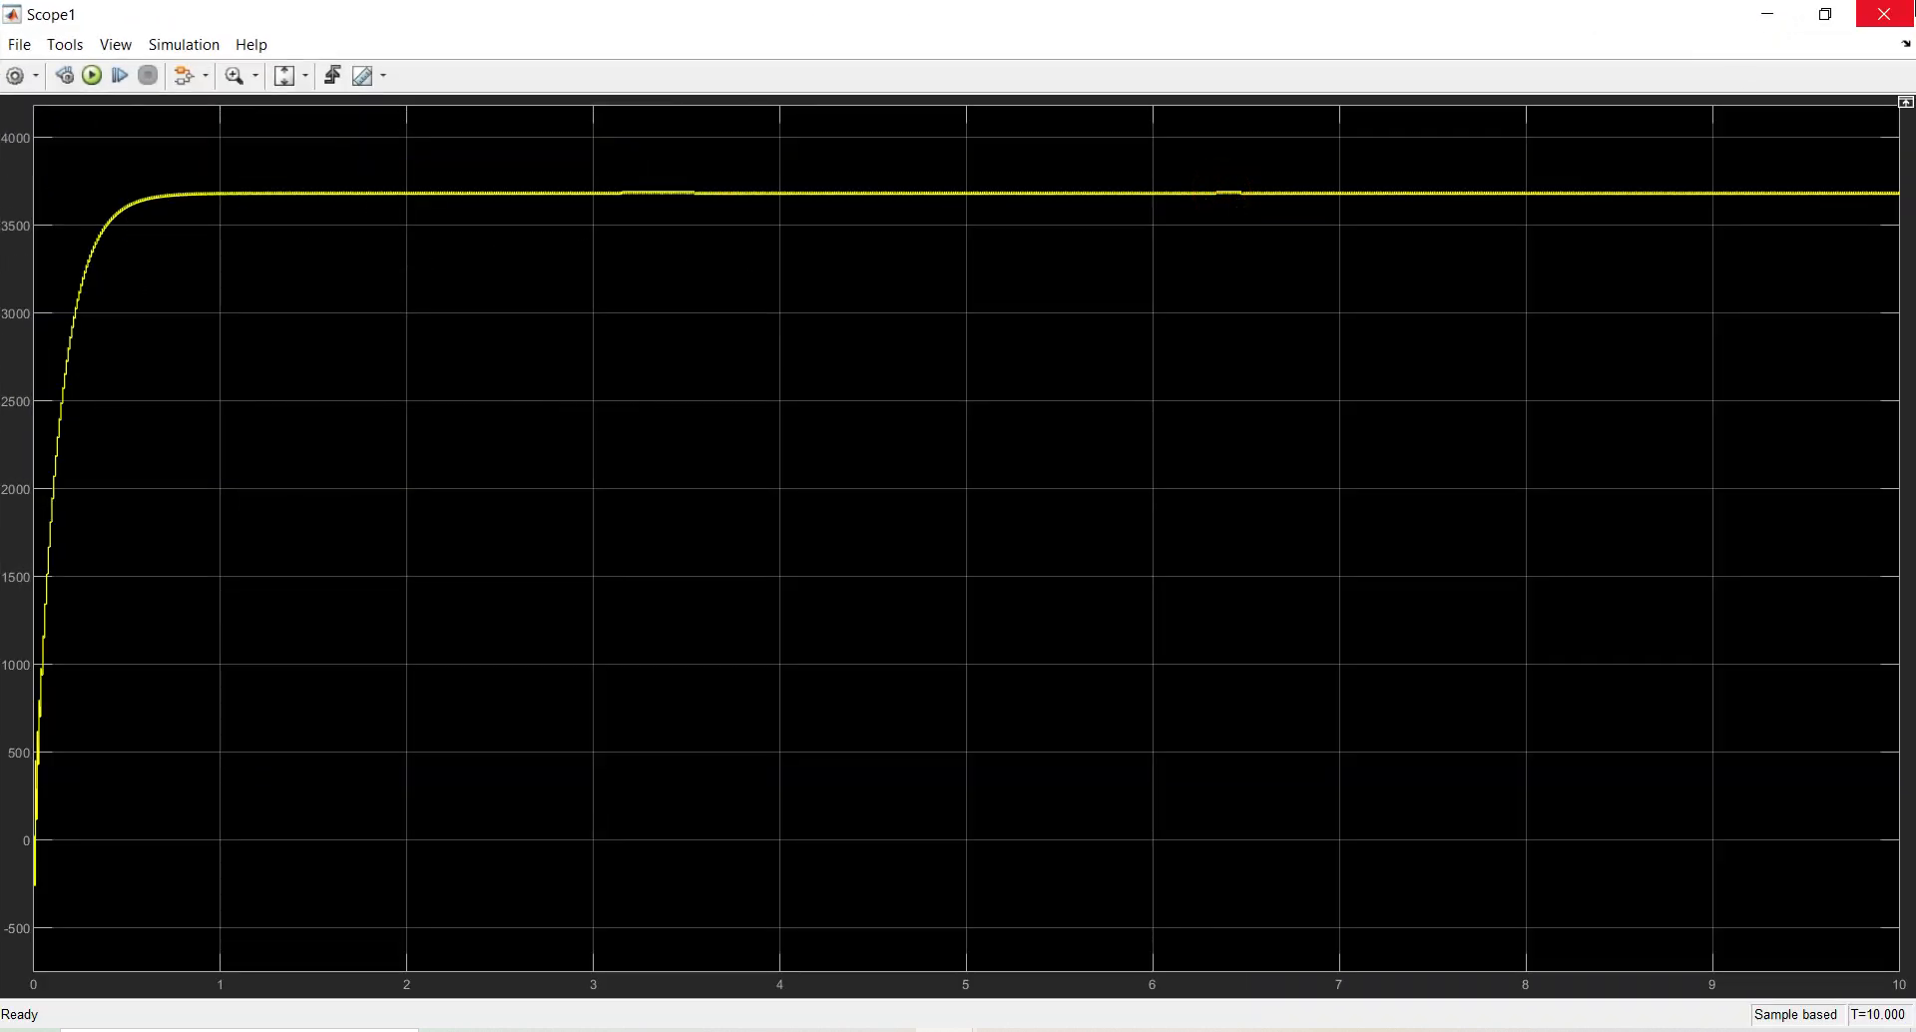
click(1882, 14)
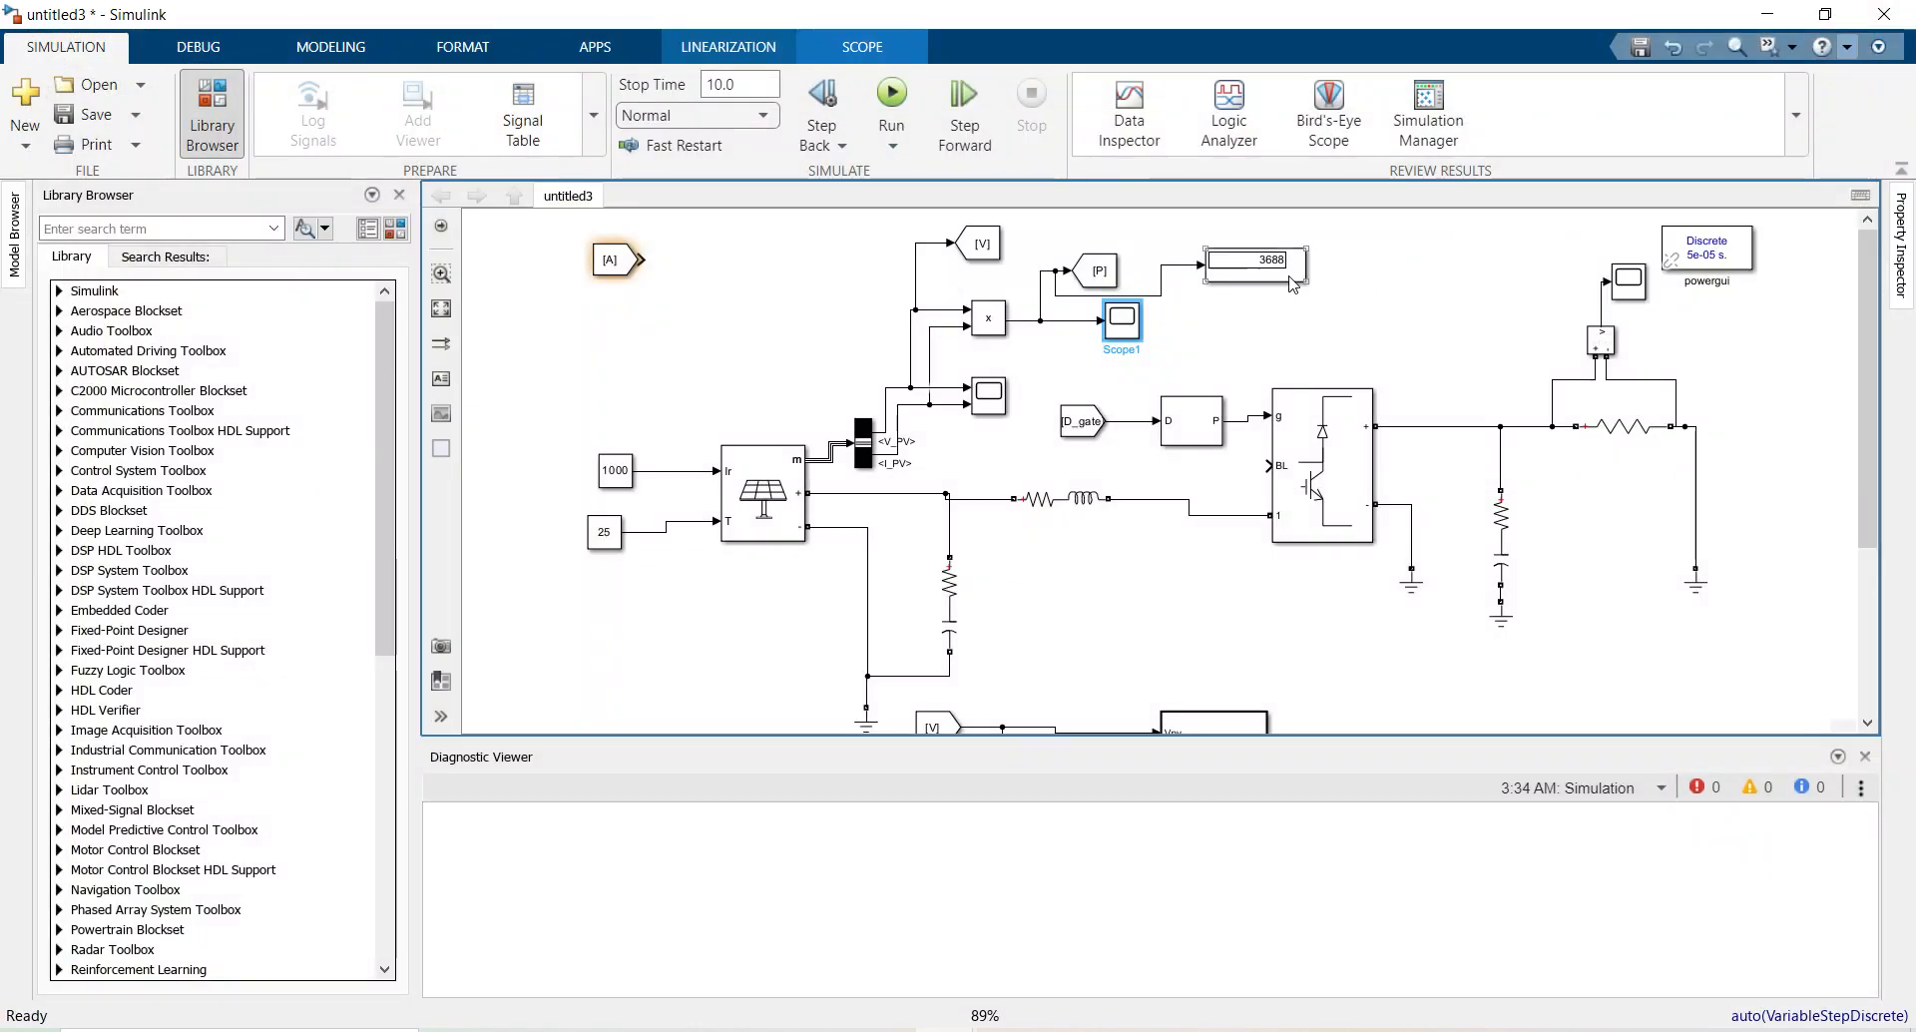
click(1349, 283)
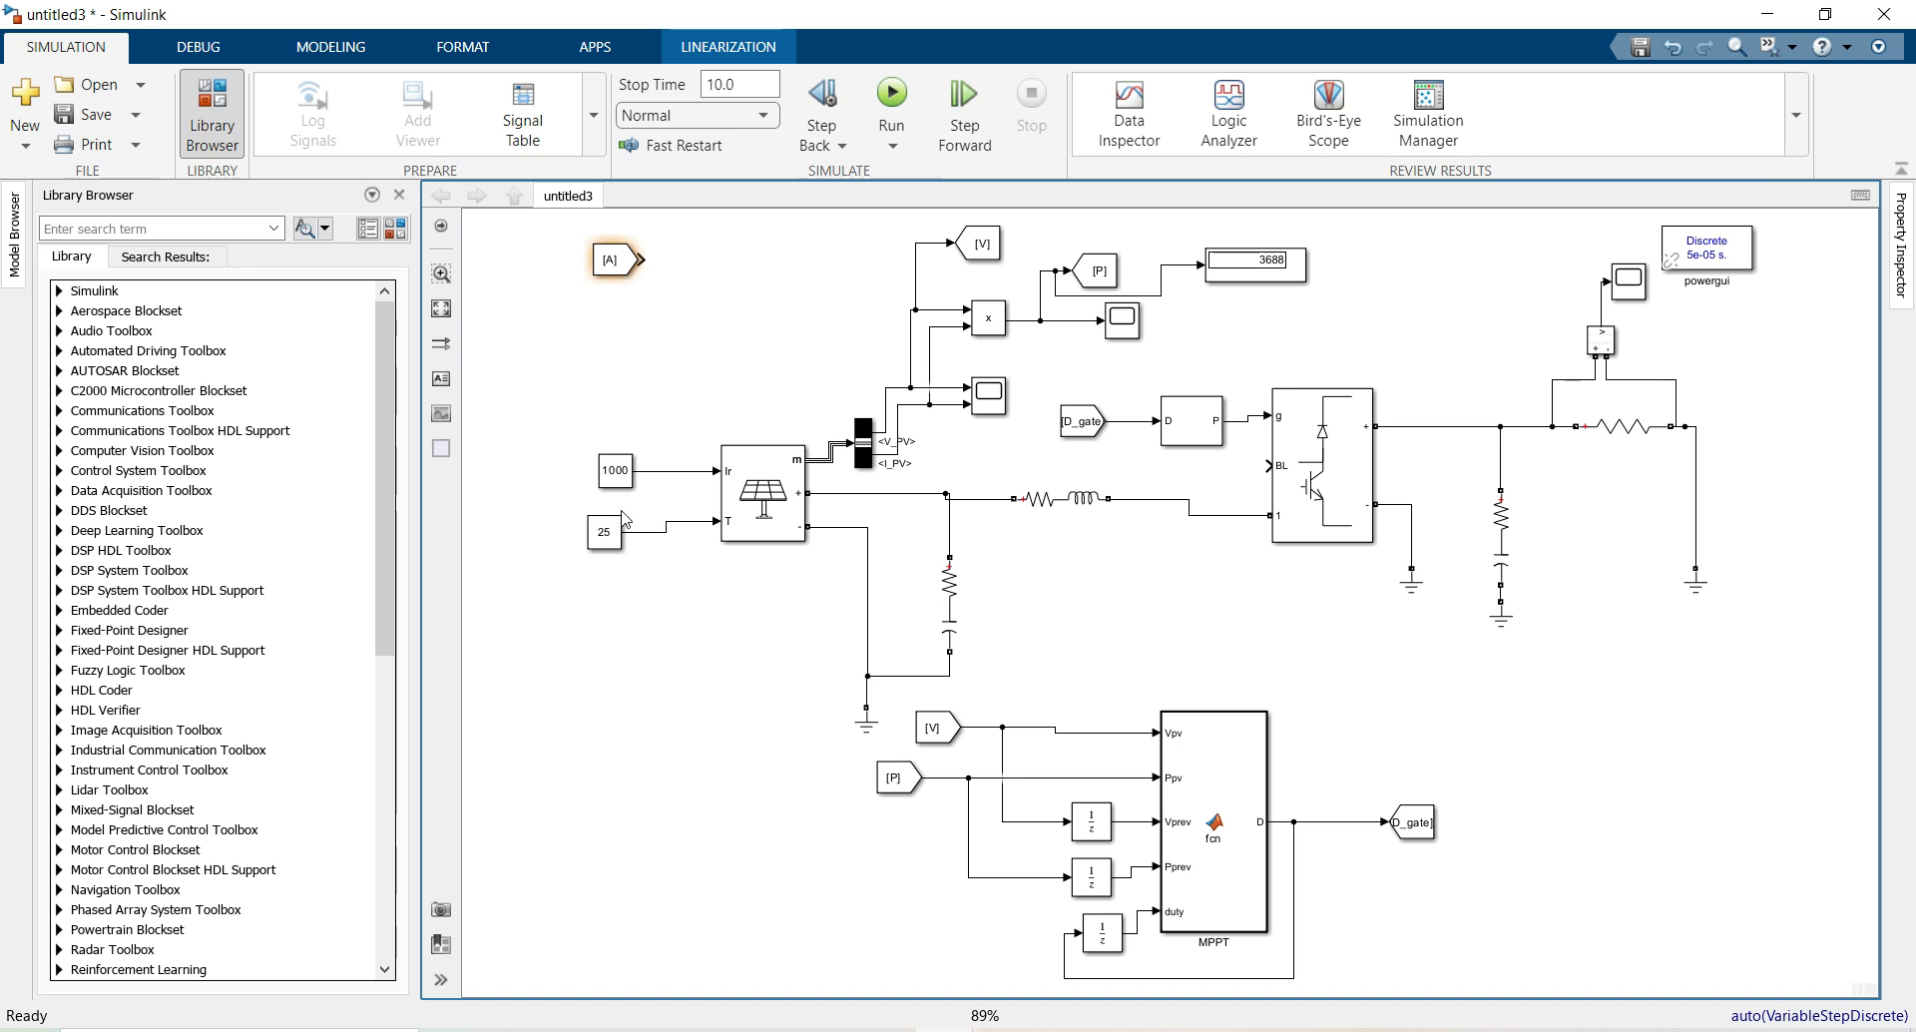
click(615, 484)
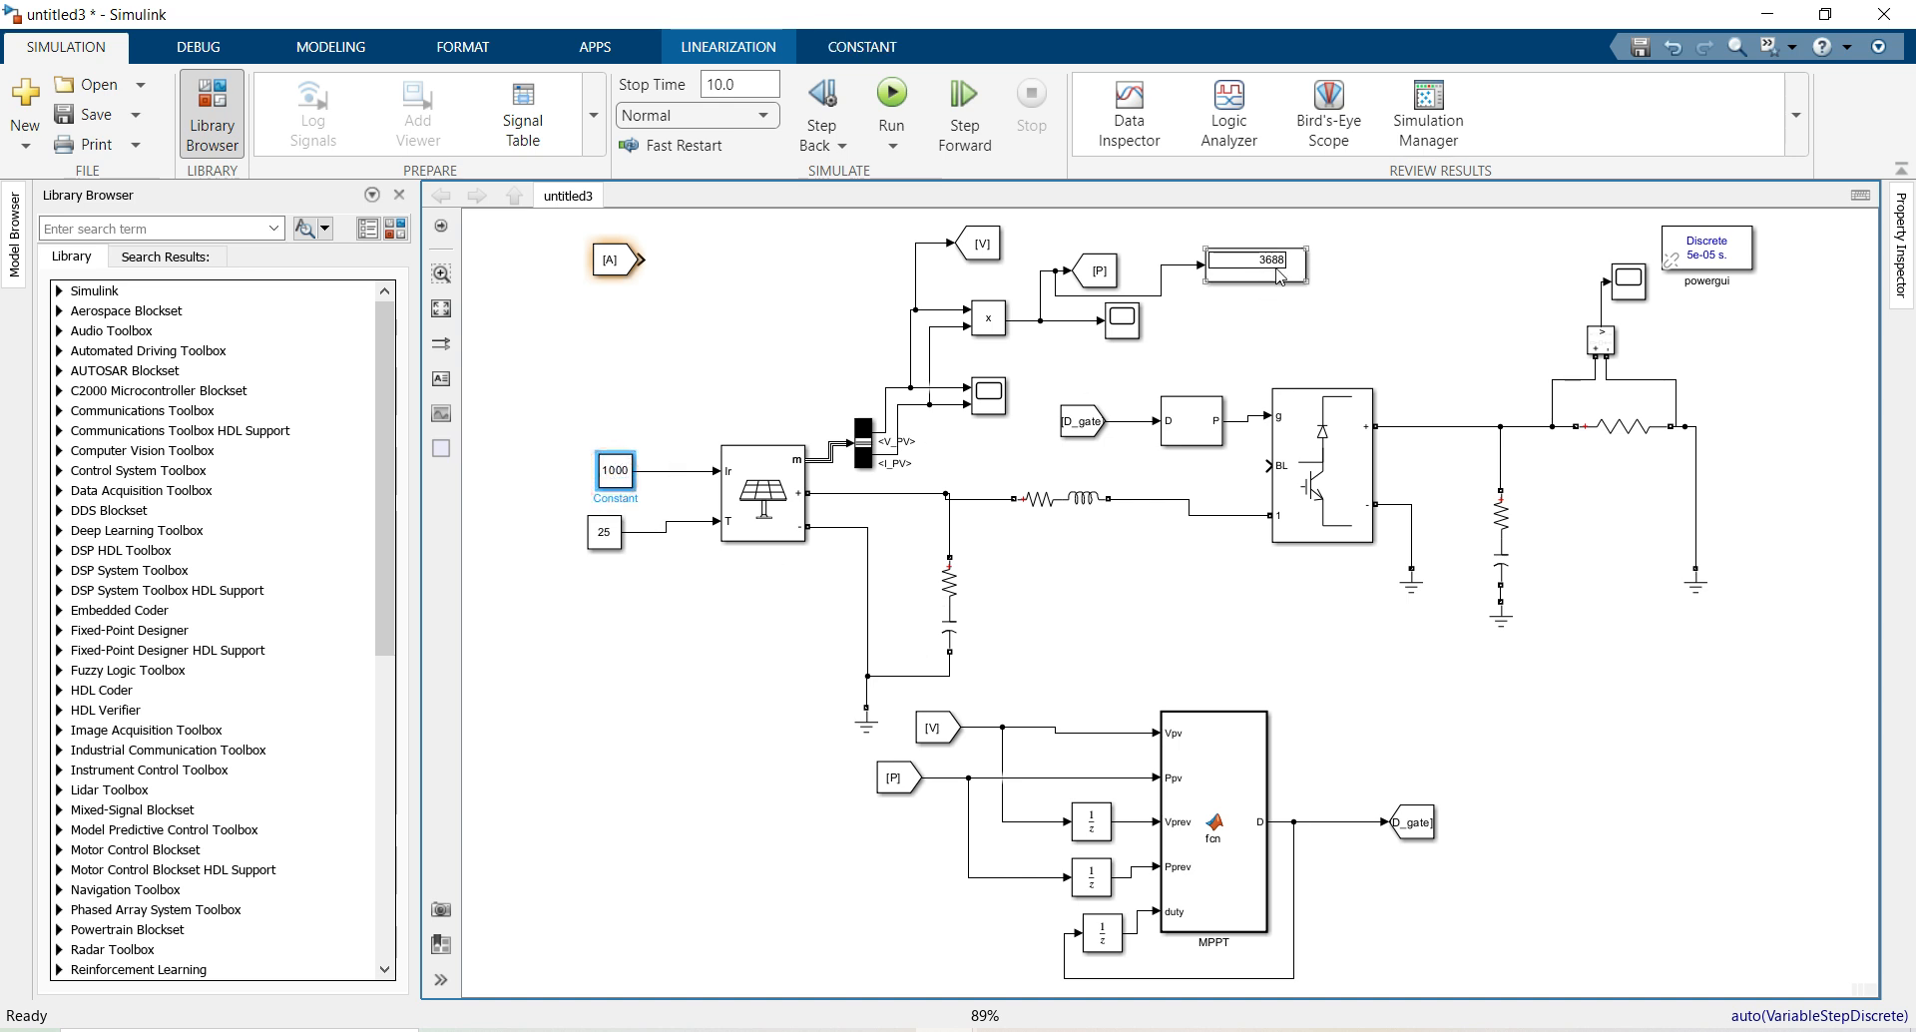
click(1195, 1030)
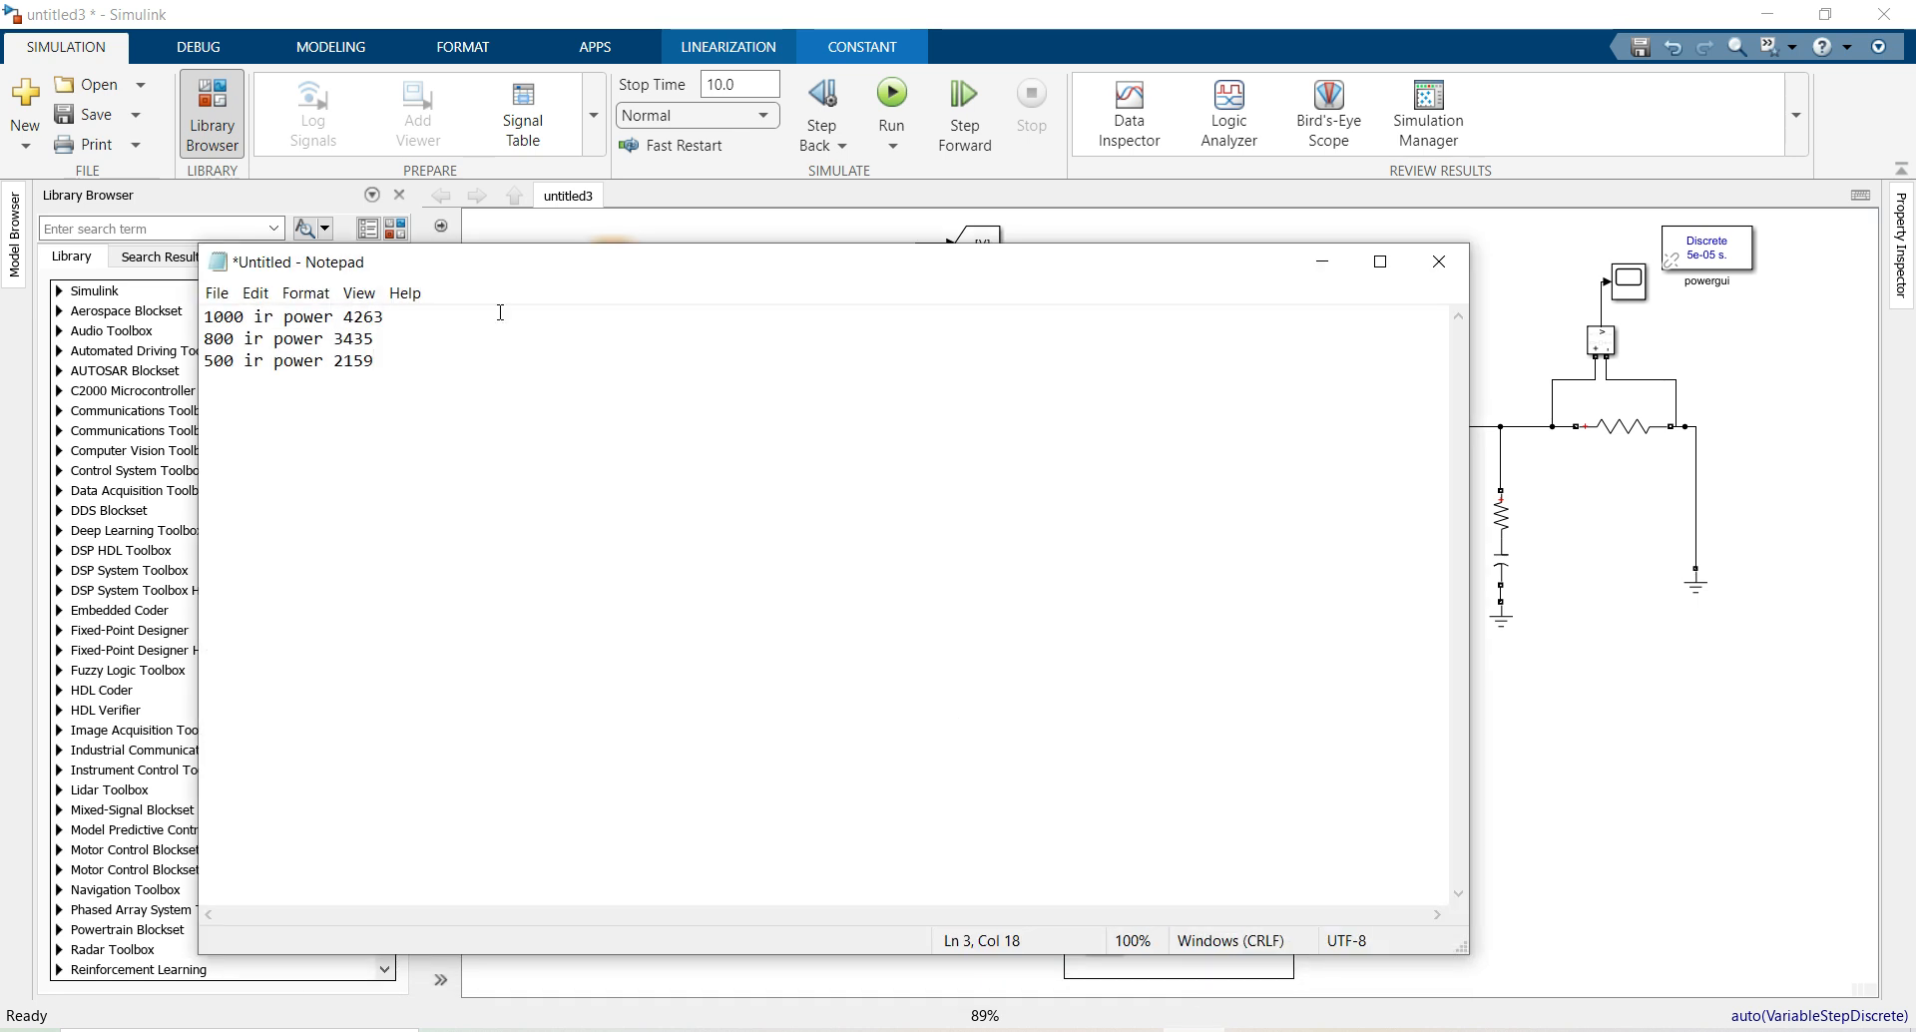
double_click(431, 309)
click(1322, 263)
click(1256, 275)
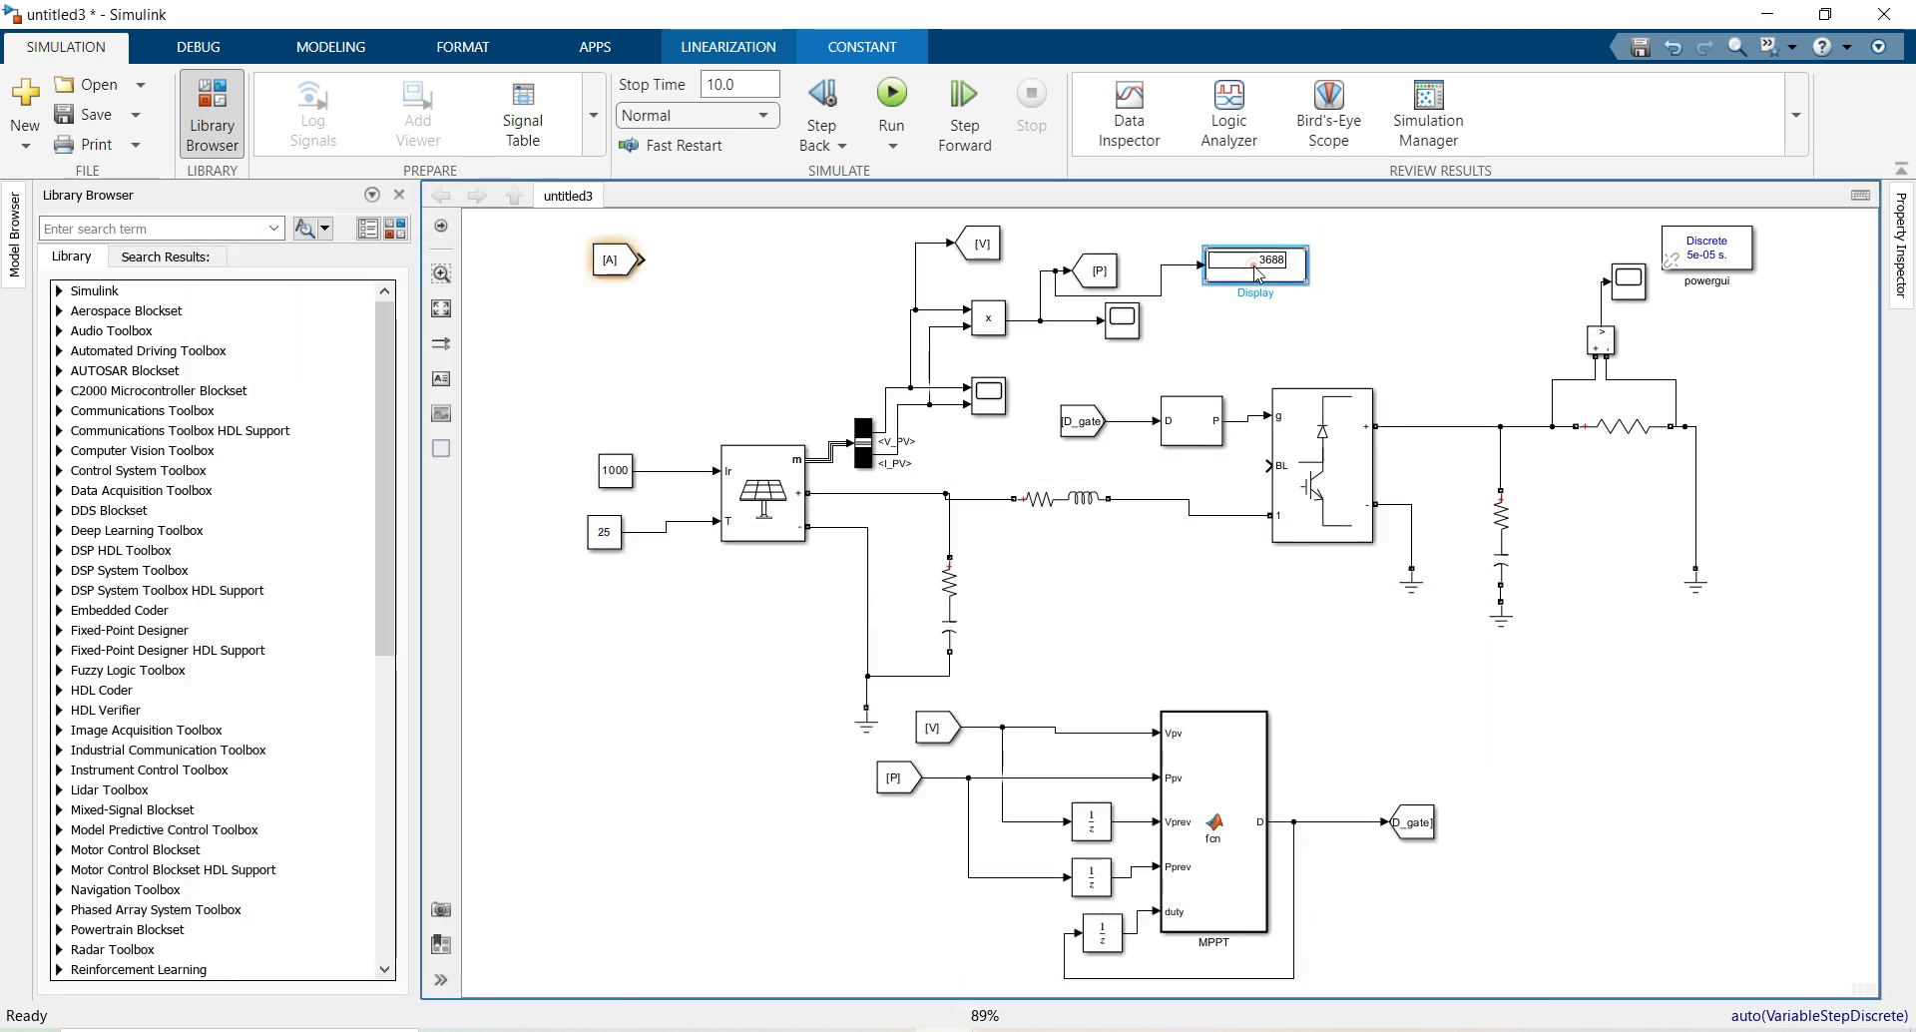
click(1411, 329)
Change the Series RLC Branch3 load resistance from 30 to 40 Ohms and recheck it
click(1624, 439)
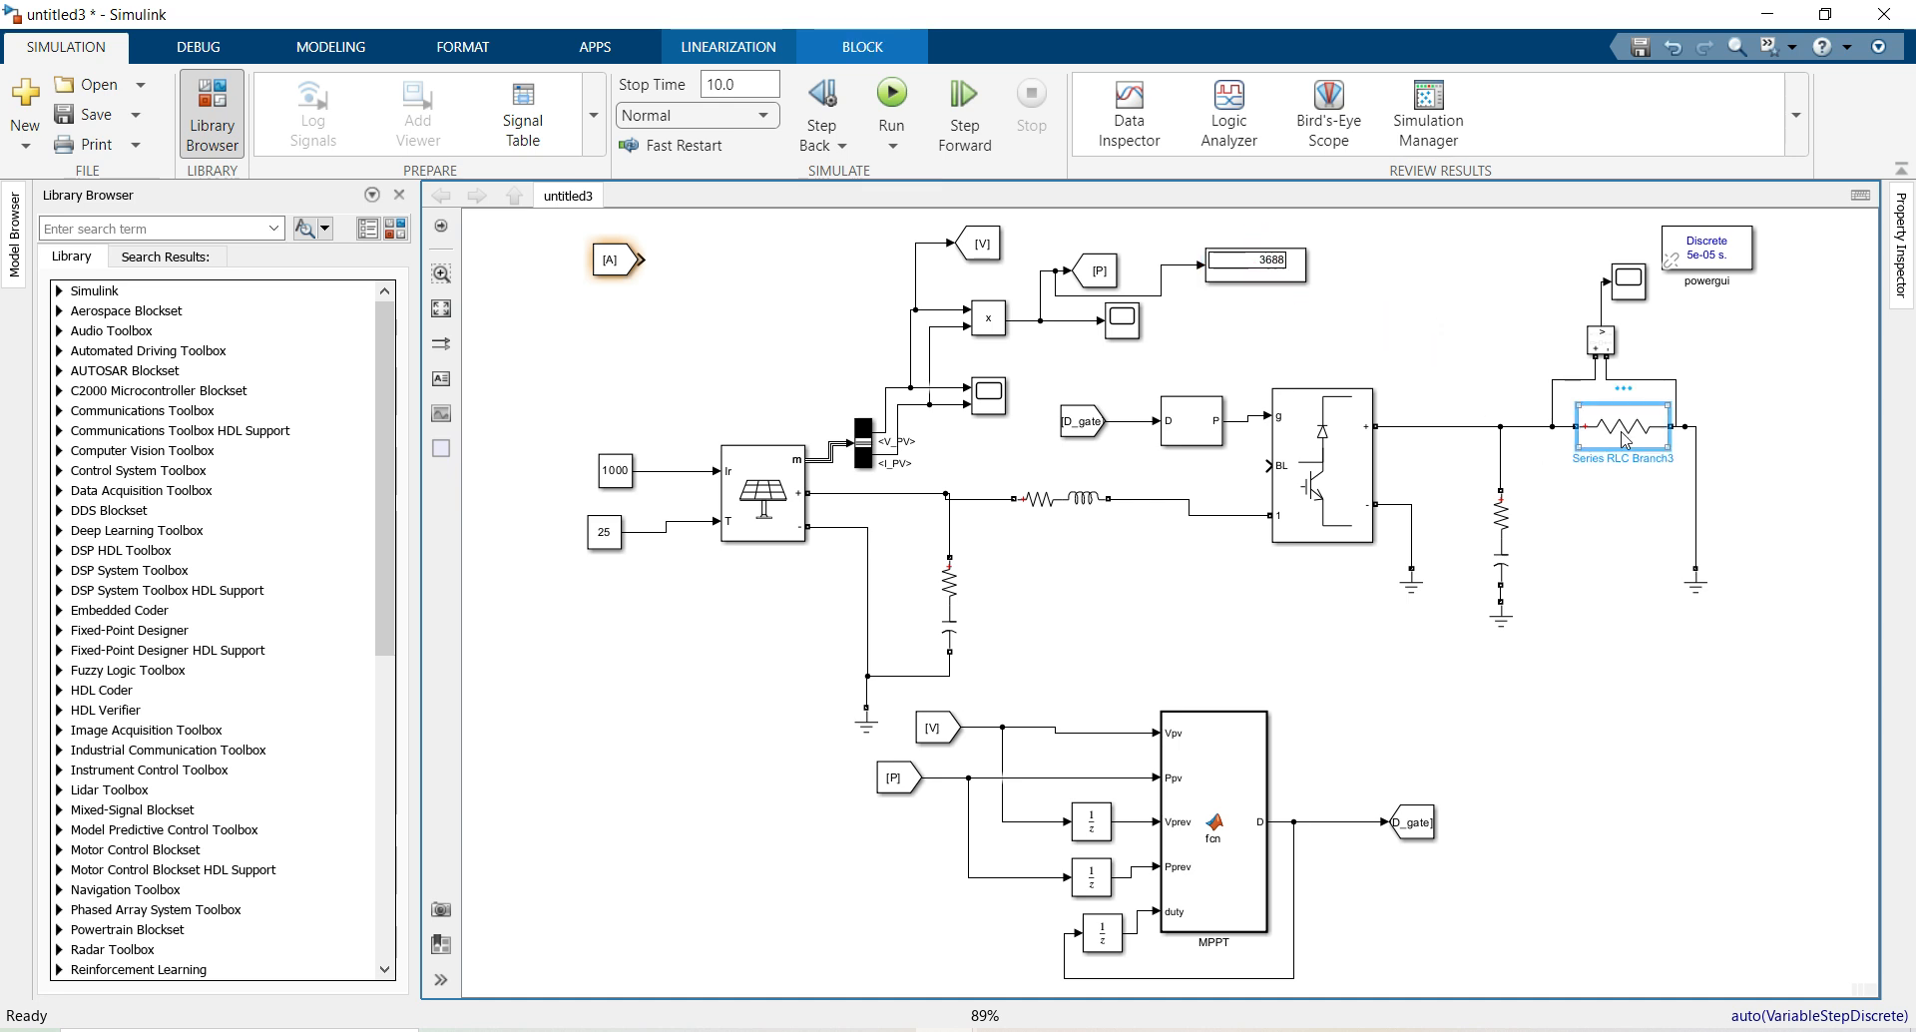
double_click(1625, 440)
double_click(1114, 471)
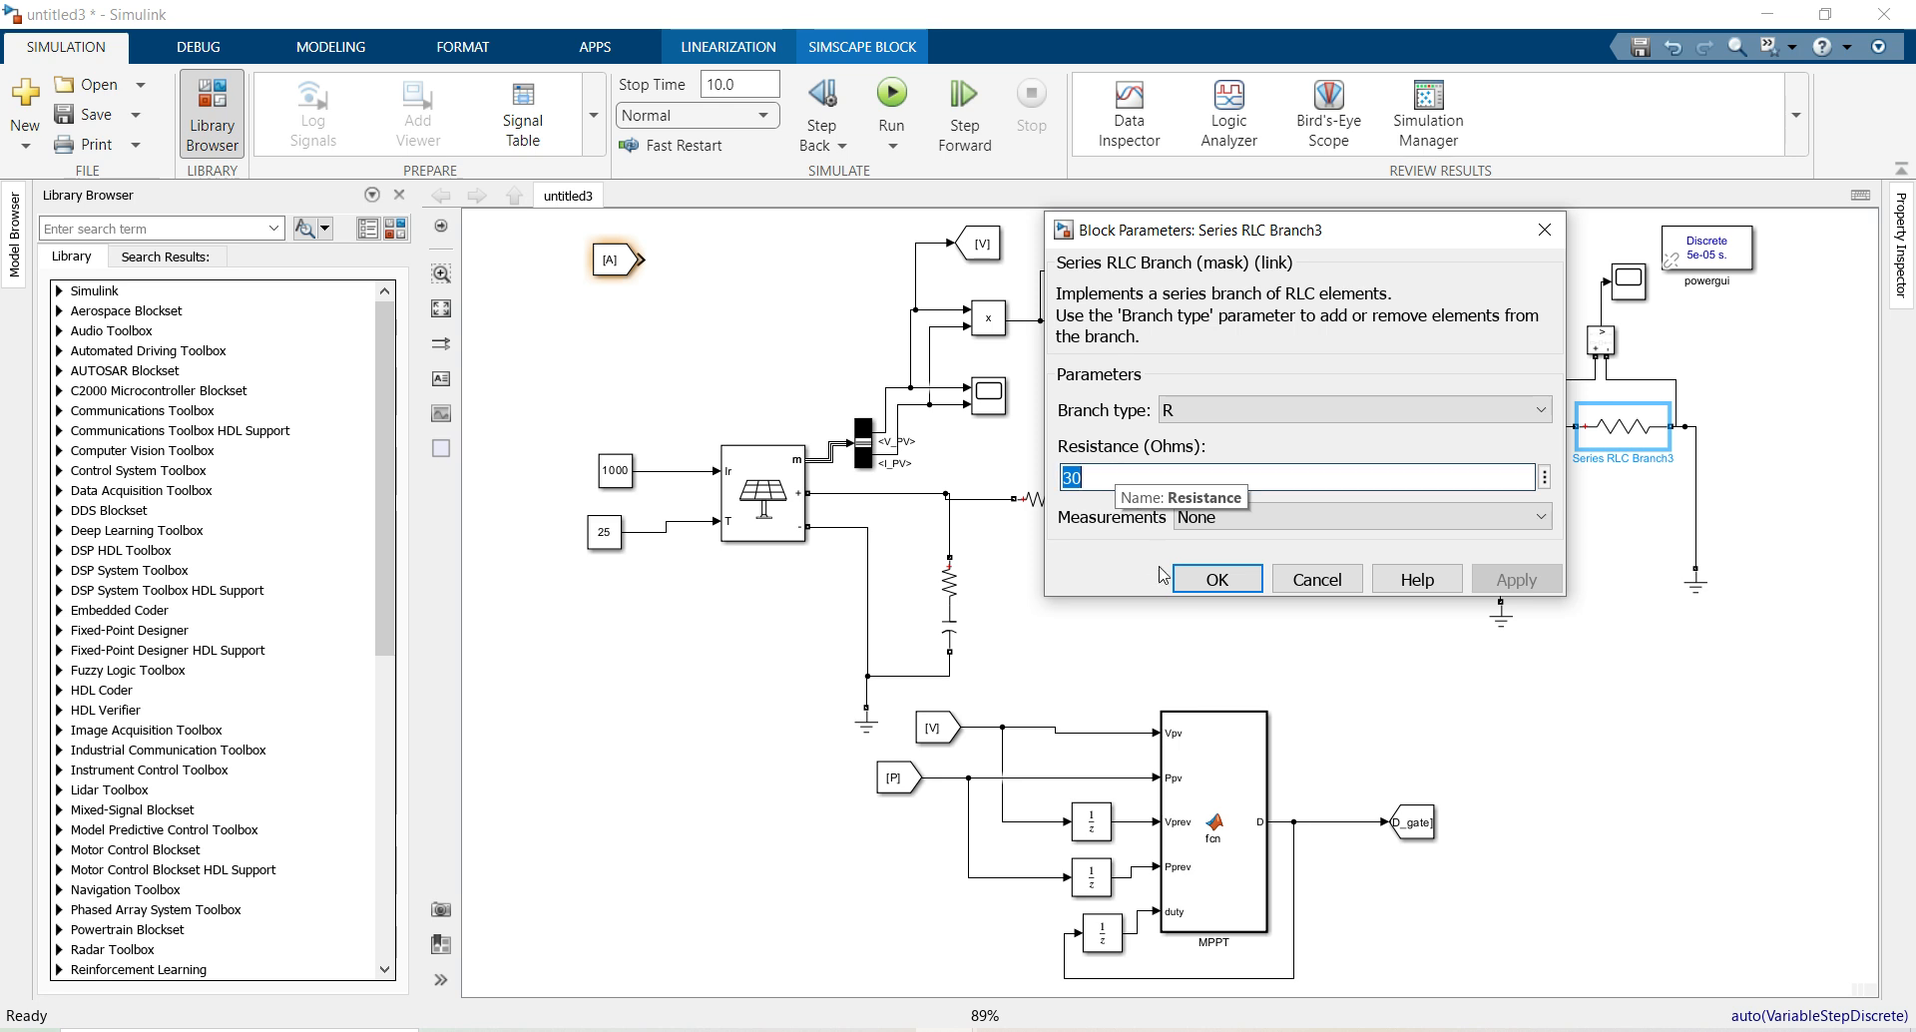
click(1213, 577)
click(1289, 488)
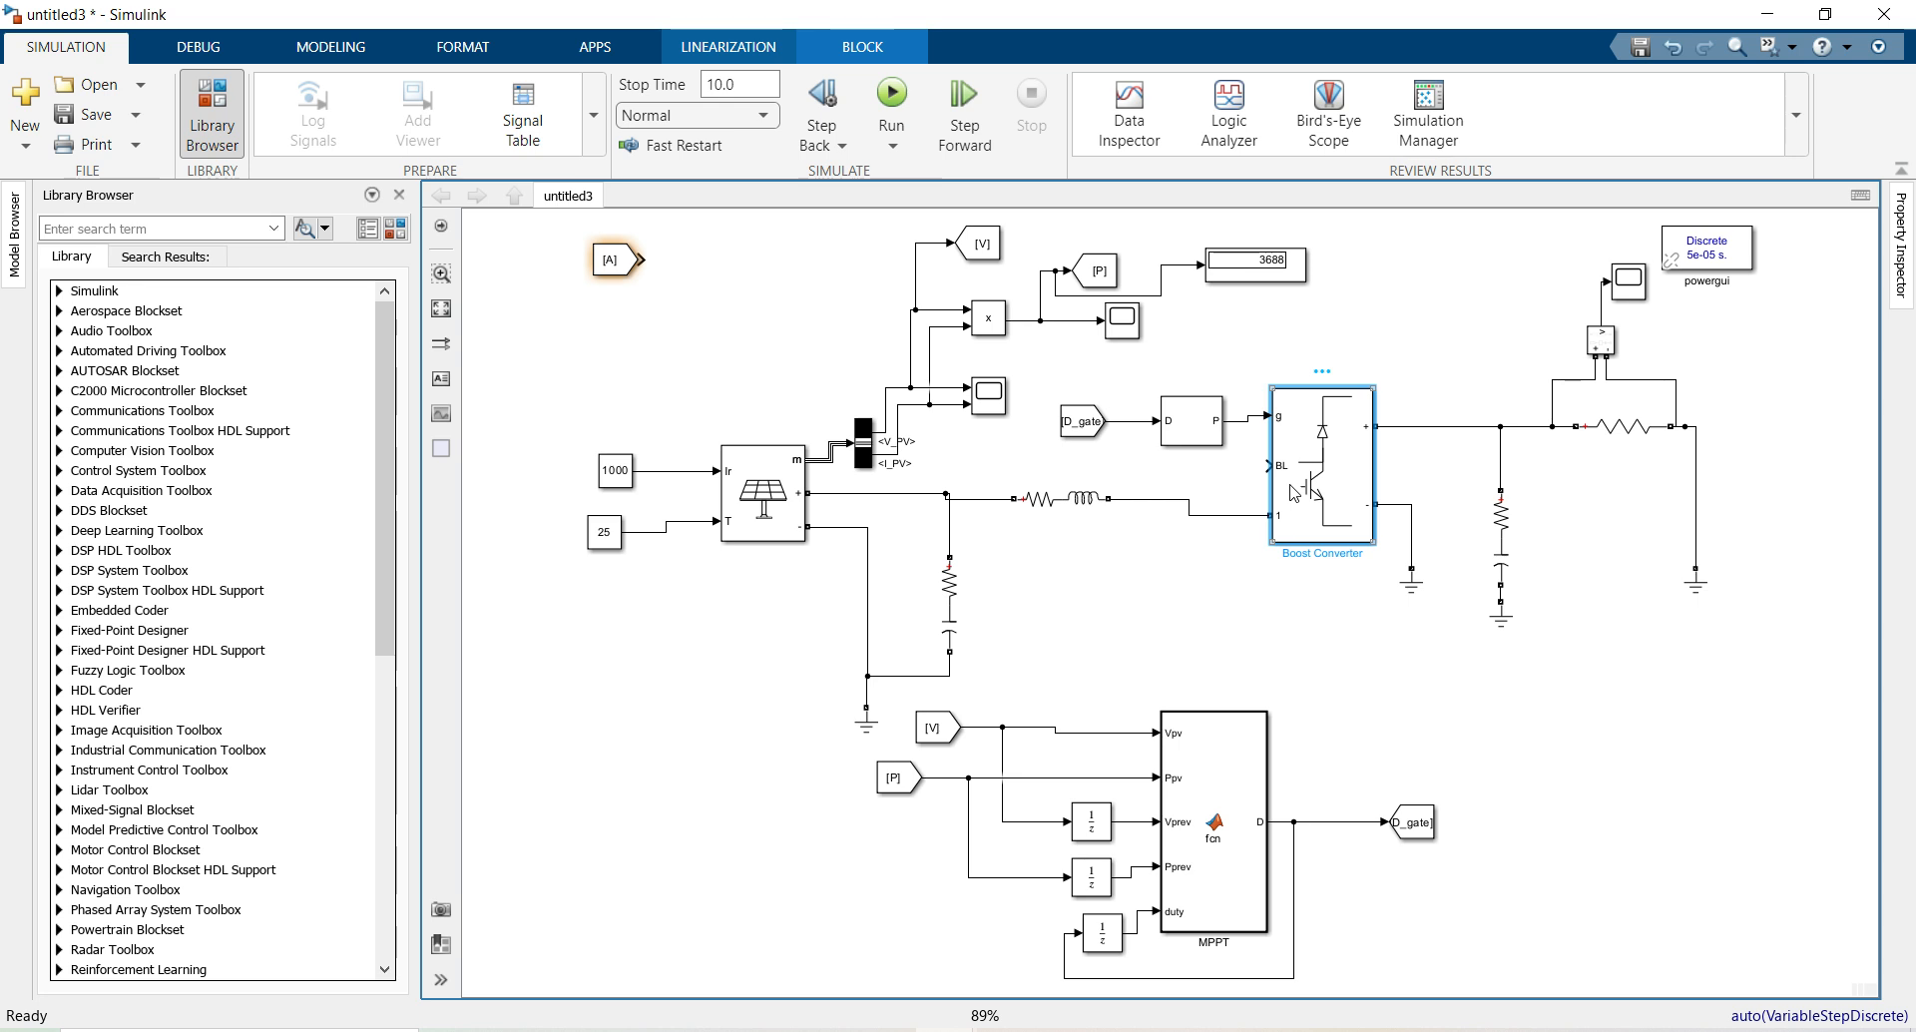
double_click(1621, 426)
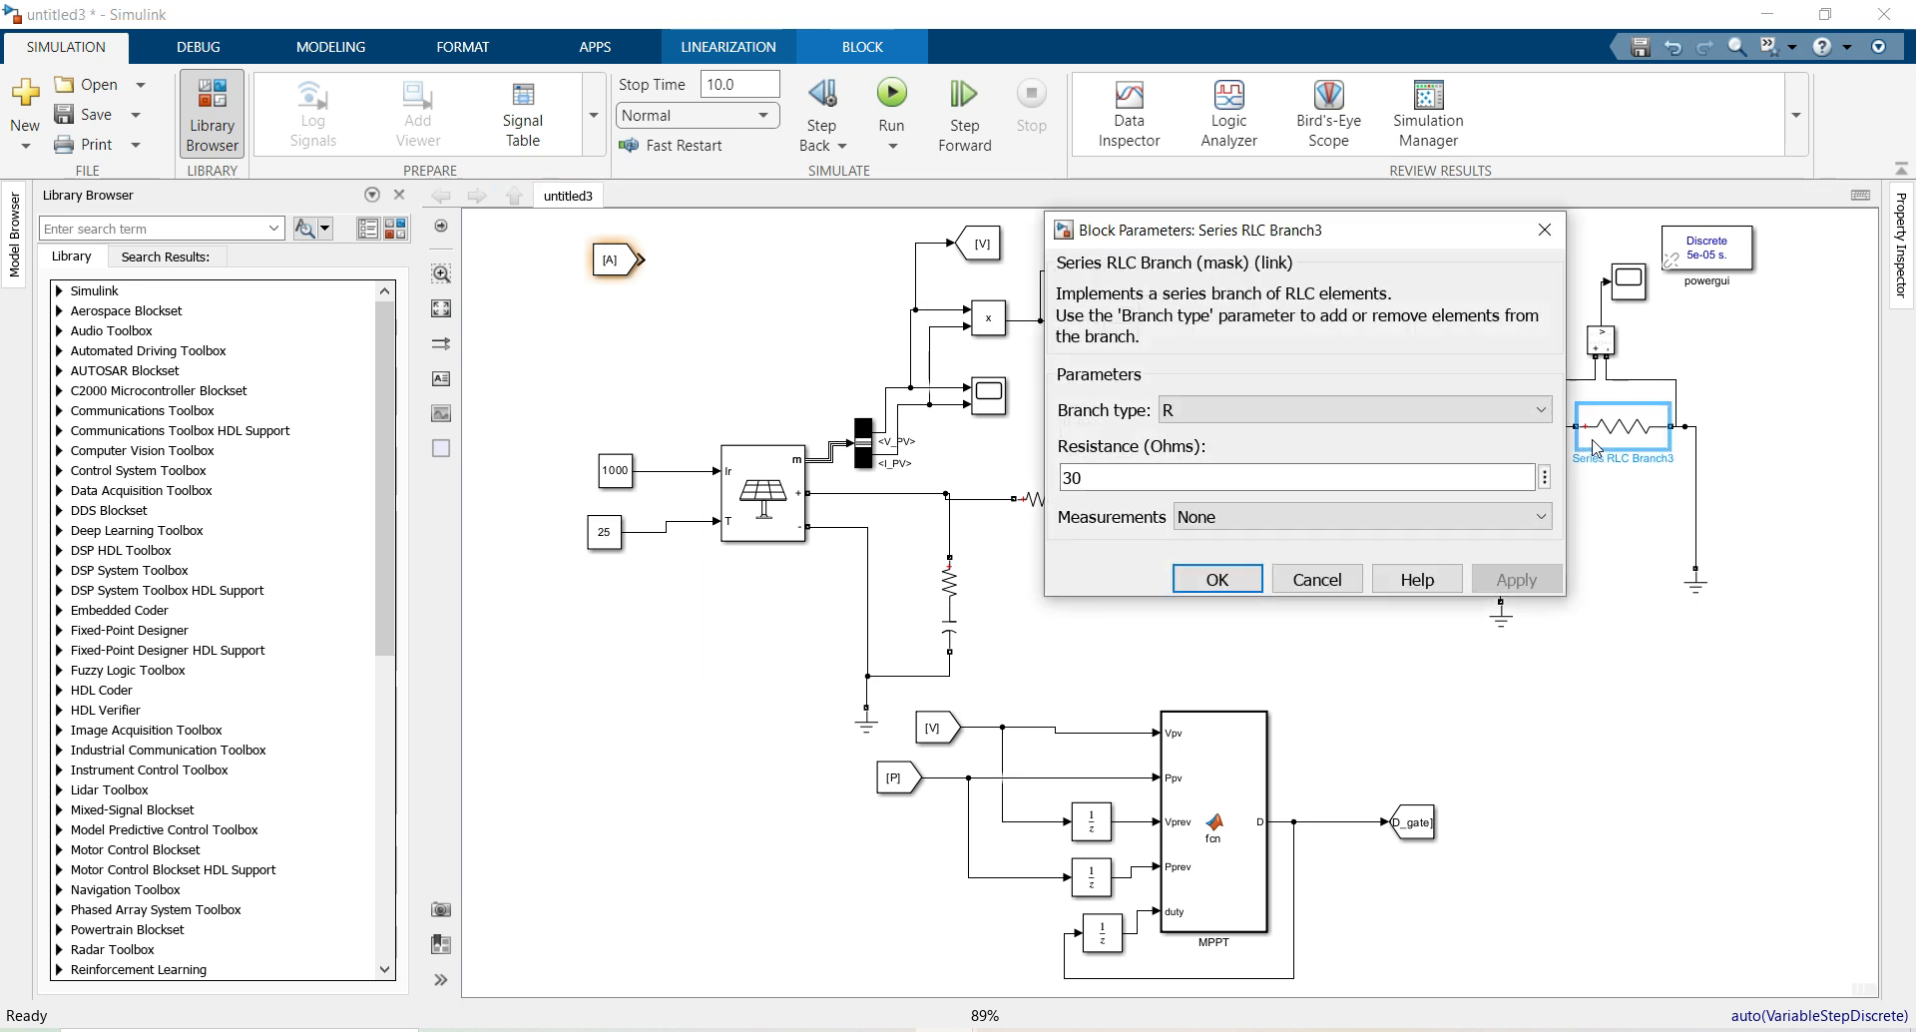
double_click(1246, 475)
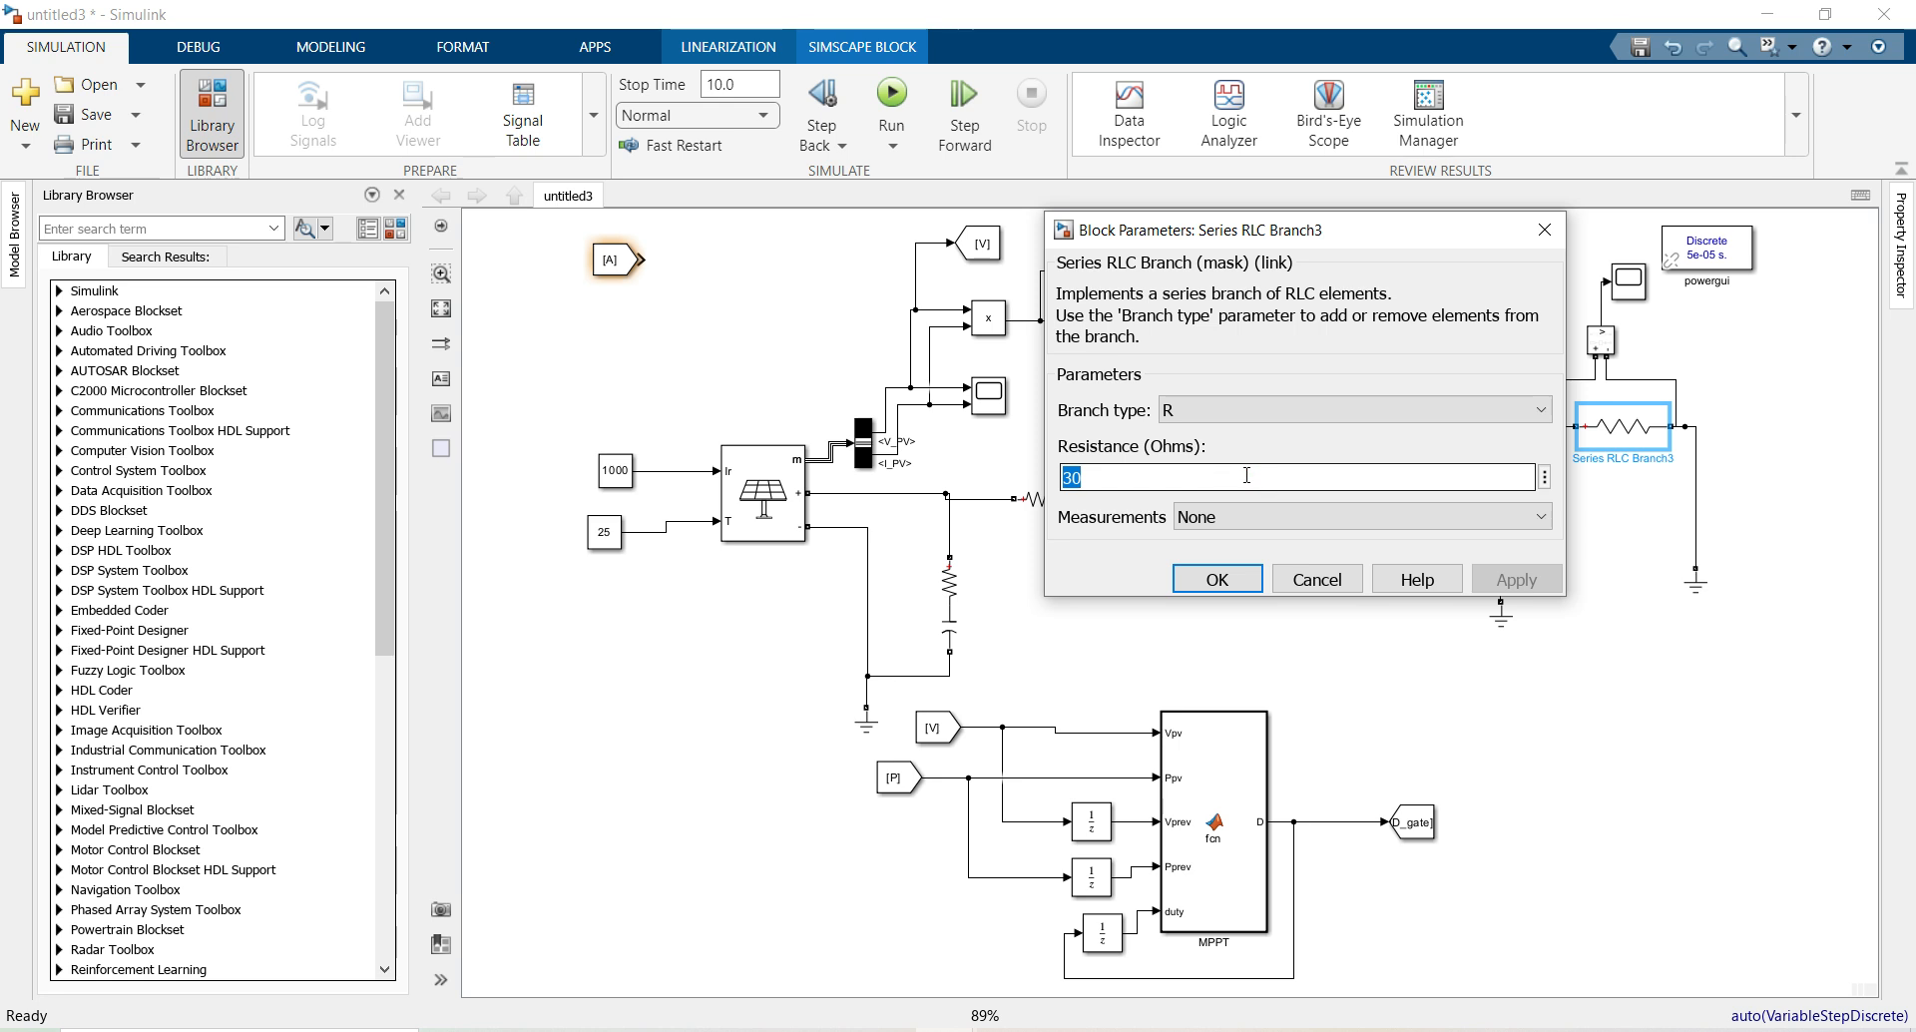
text(4)
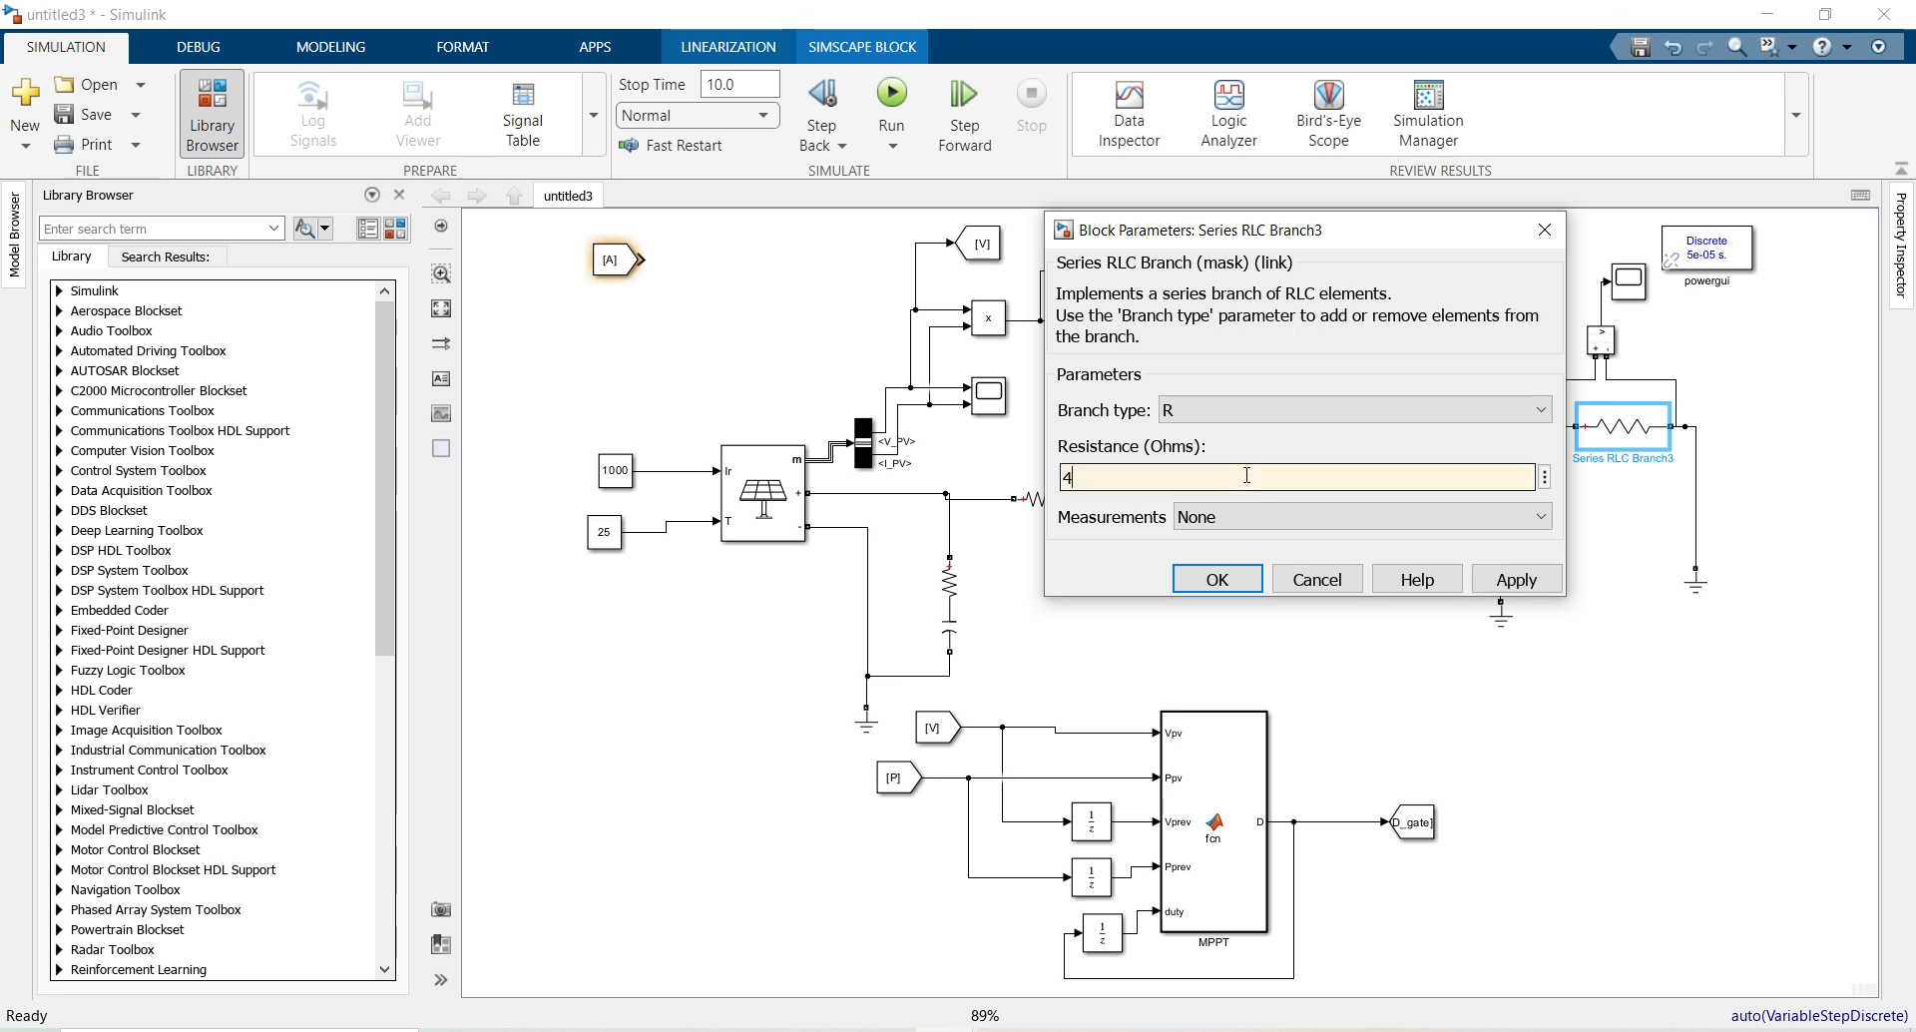
text(0)
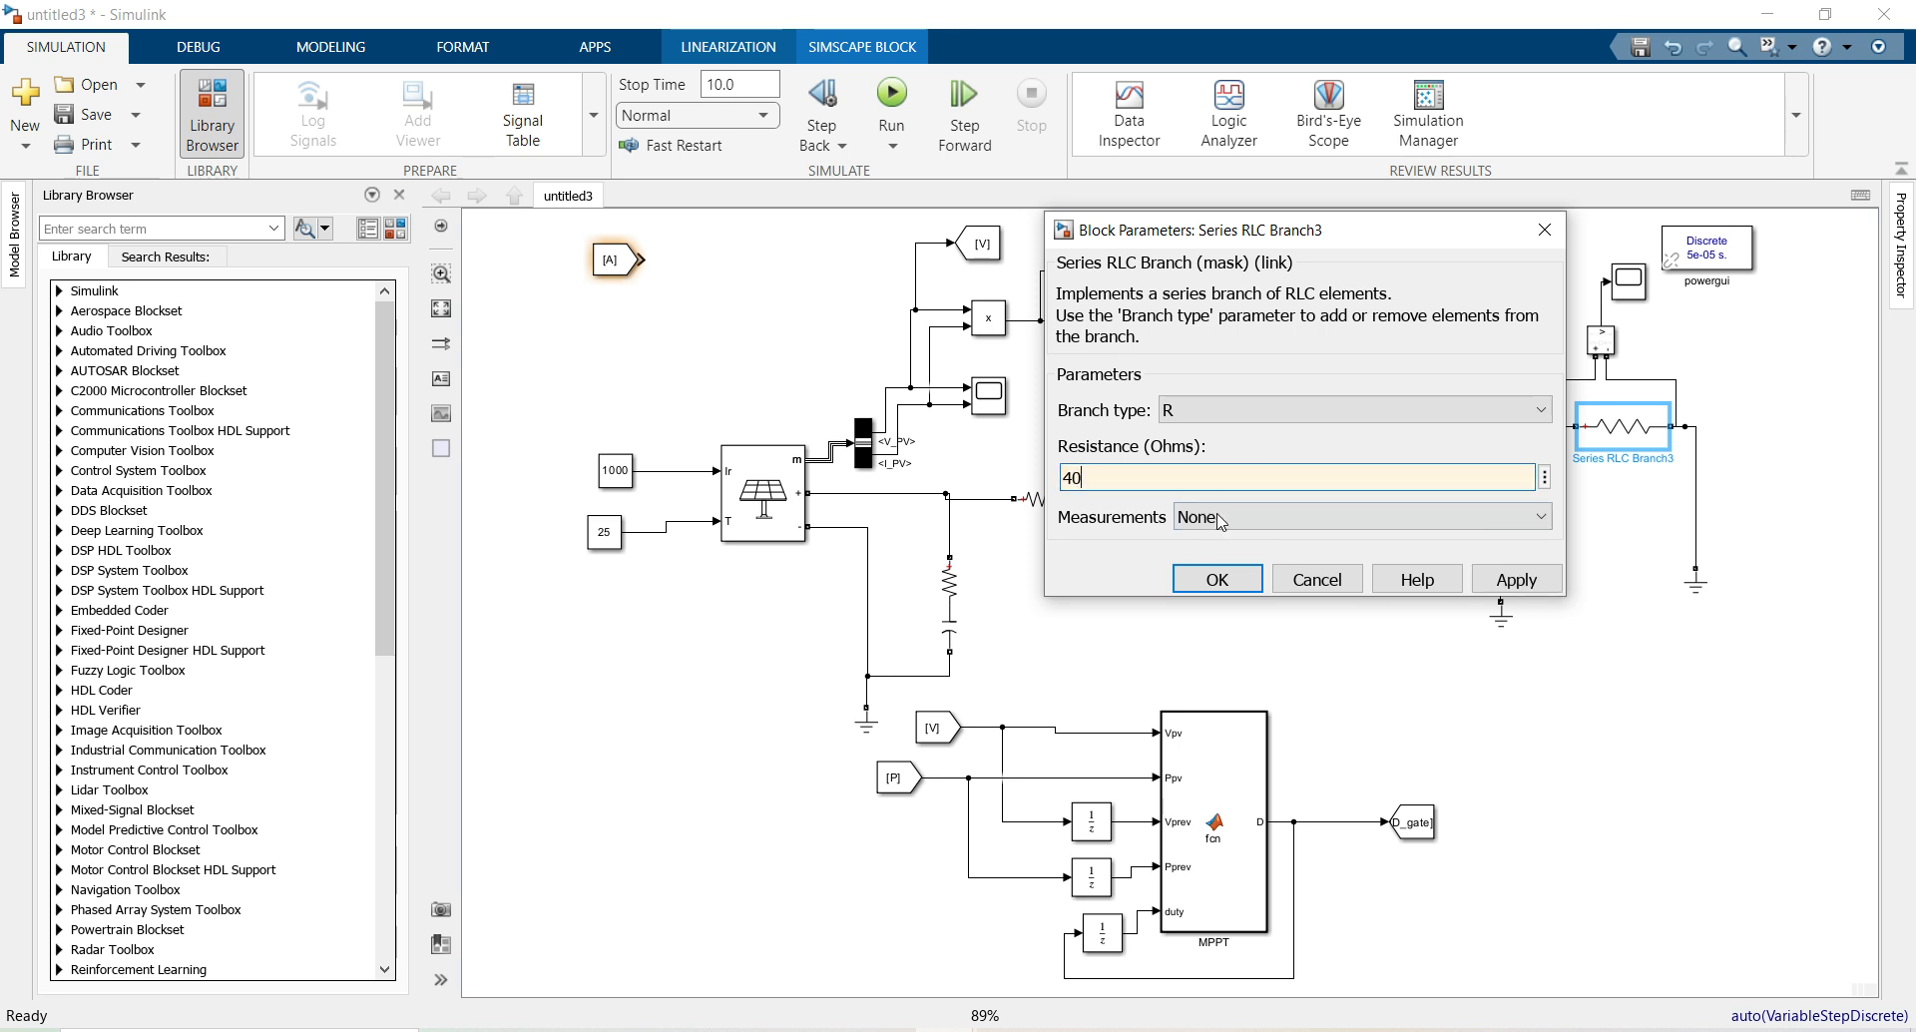
click(1218, 577)
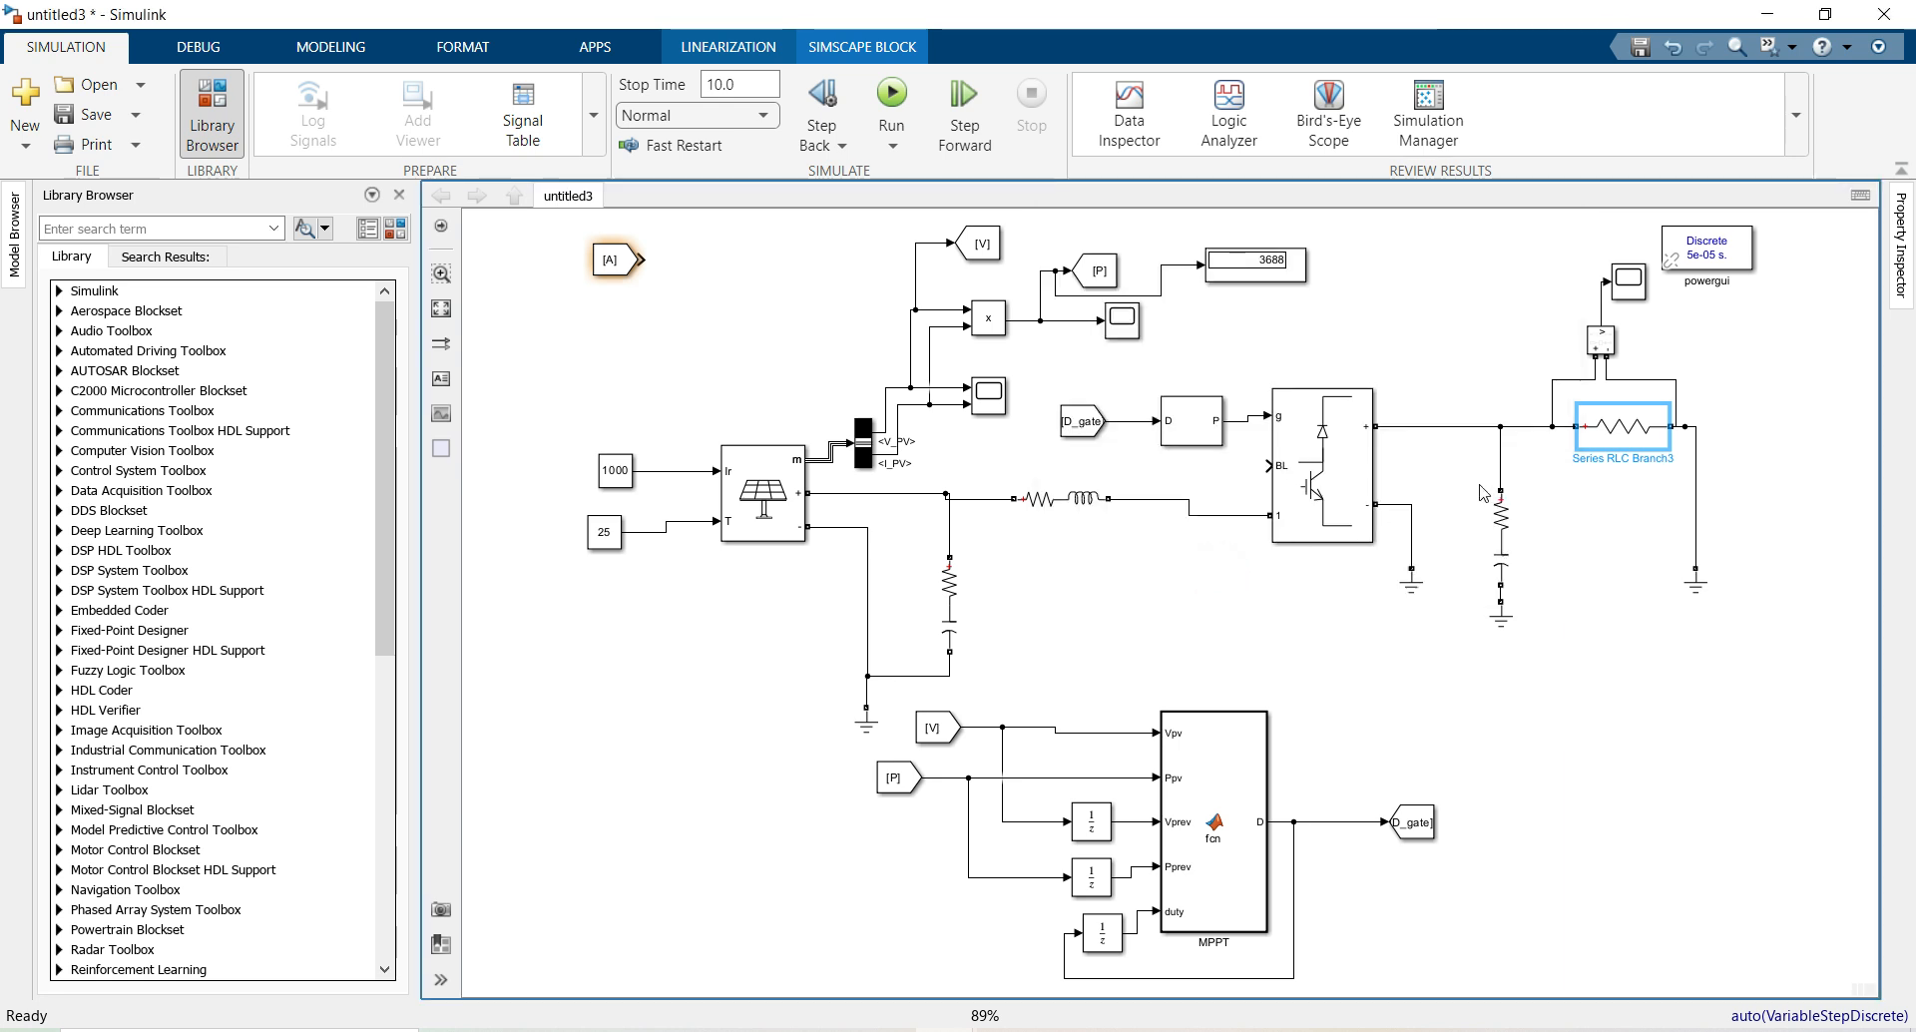
double_click(1614, 436)
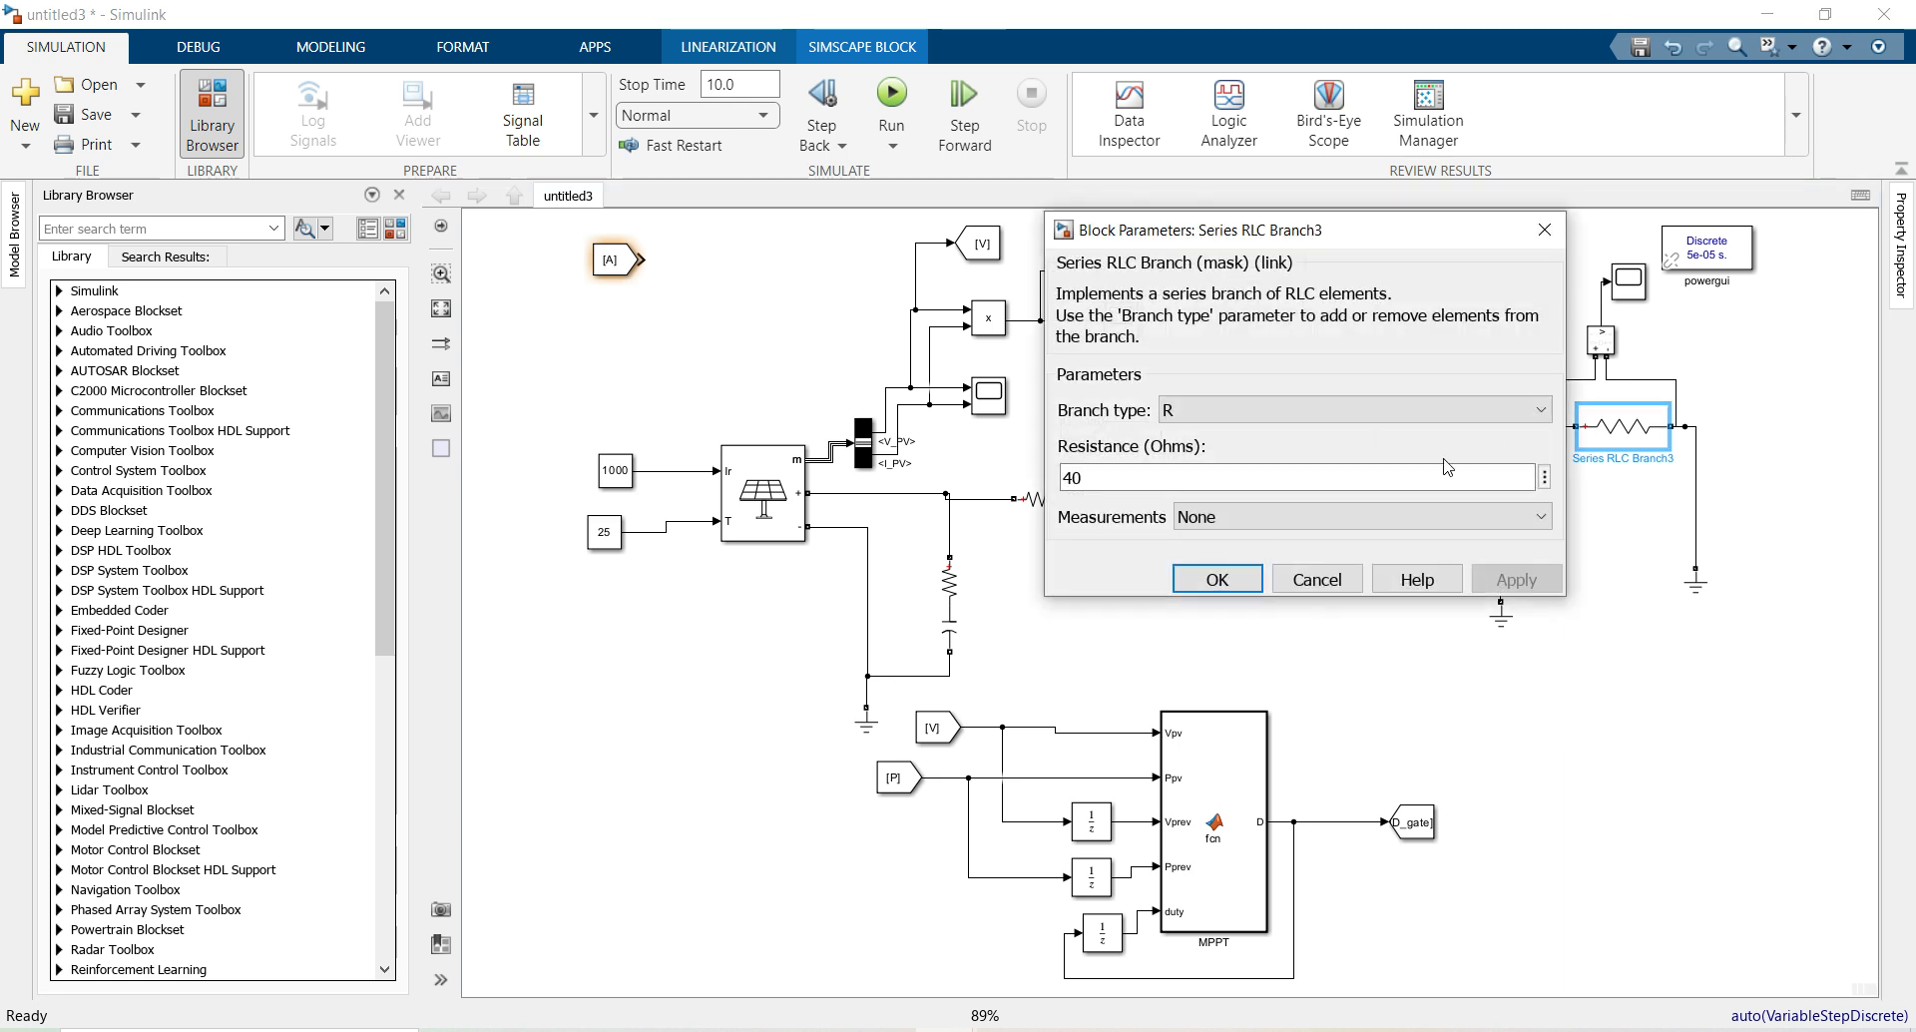
click(1218, 579)
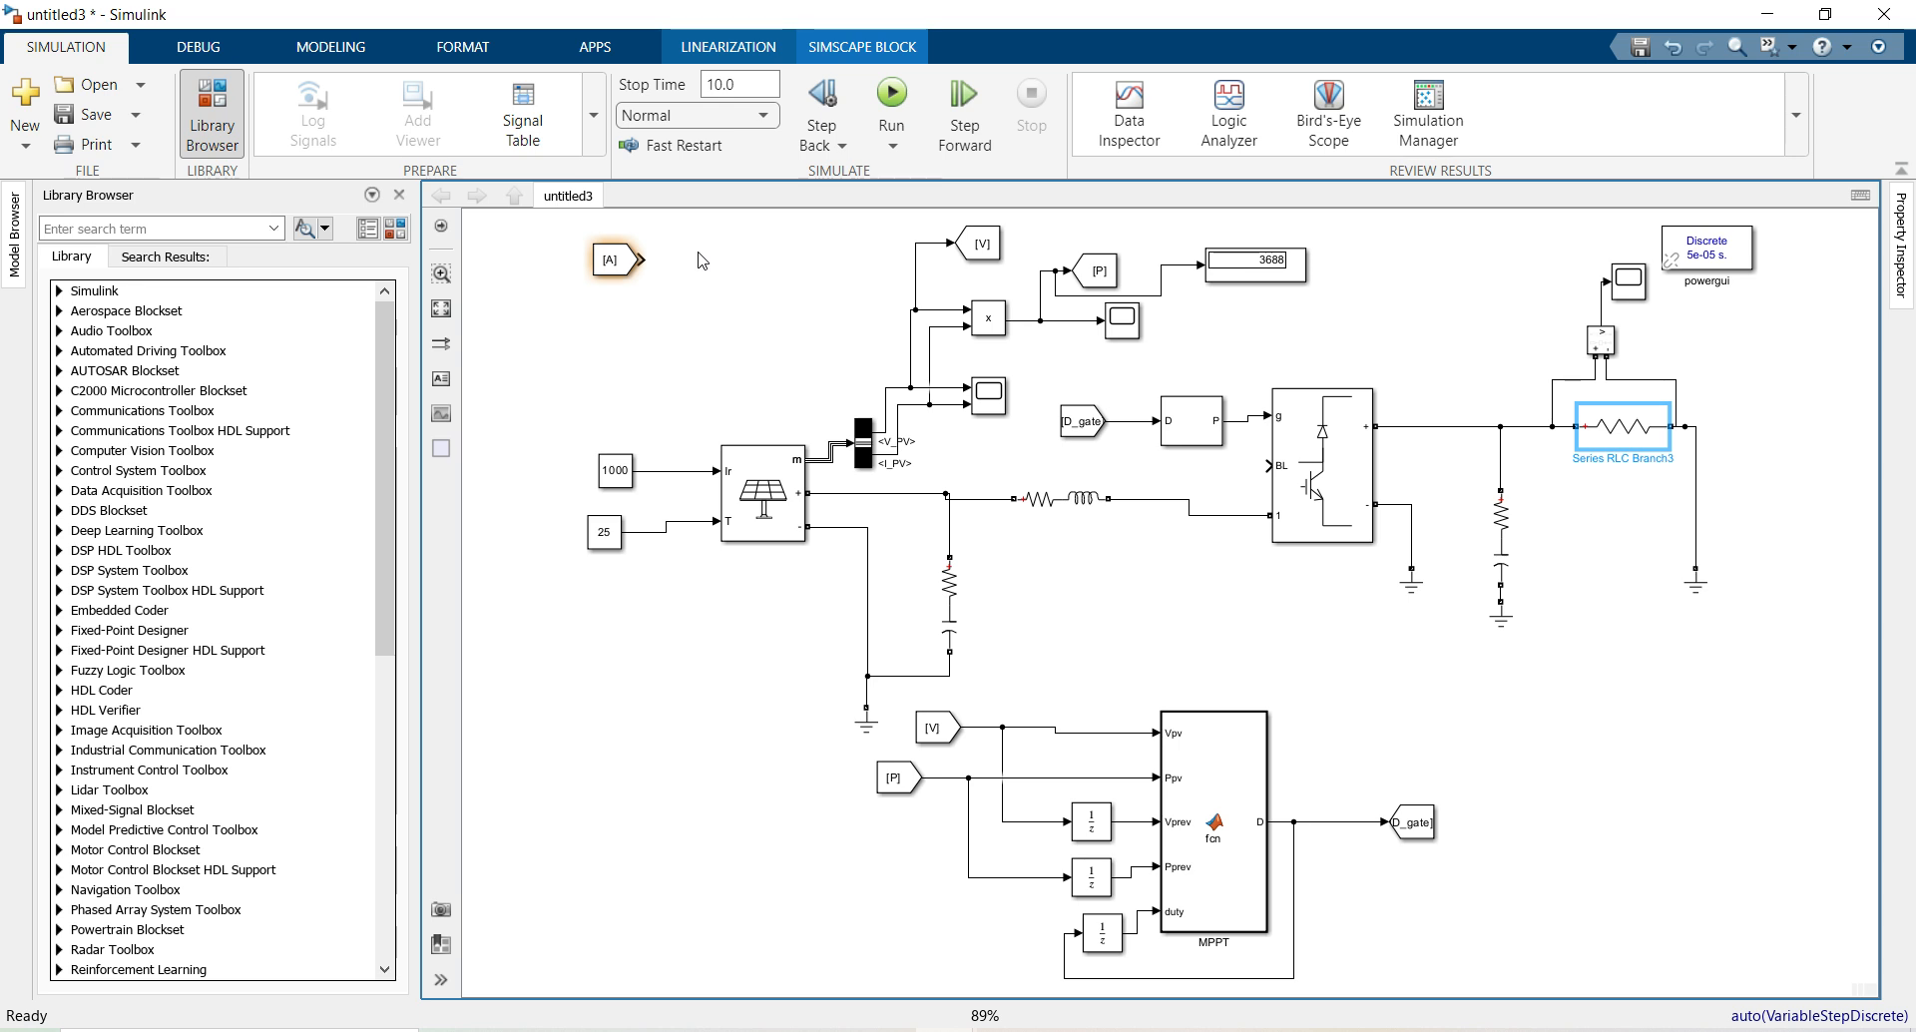
Run the simulation at 1000 irradiance and autoscale the Scope1 power curve
click(891, 95)
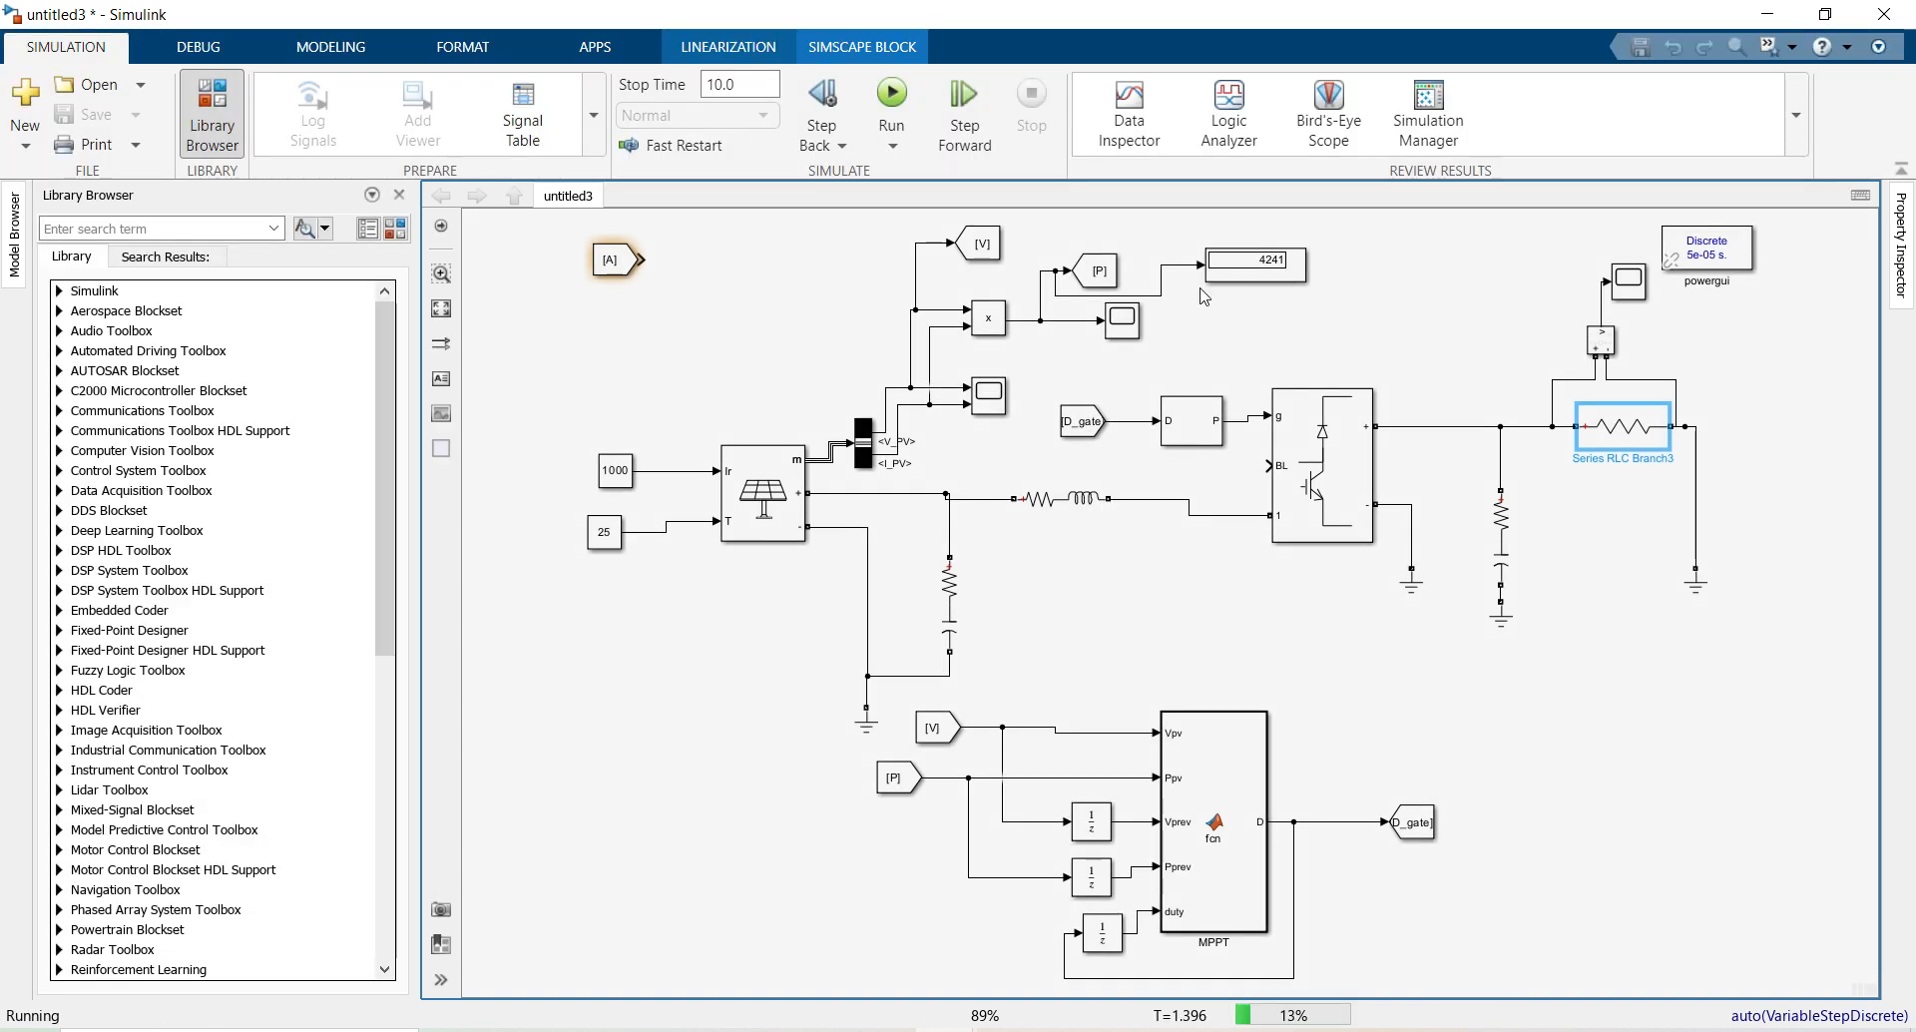
double_click(1121, 321)
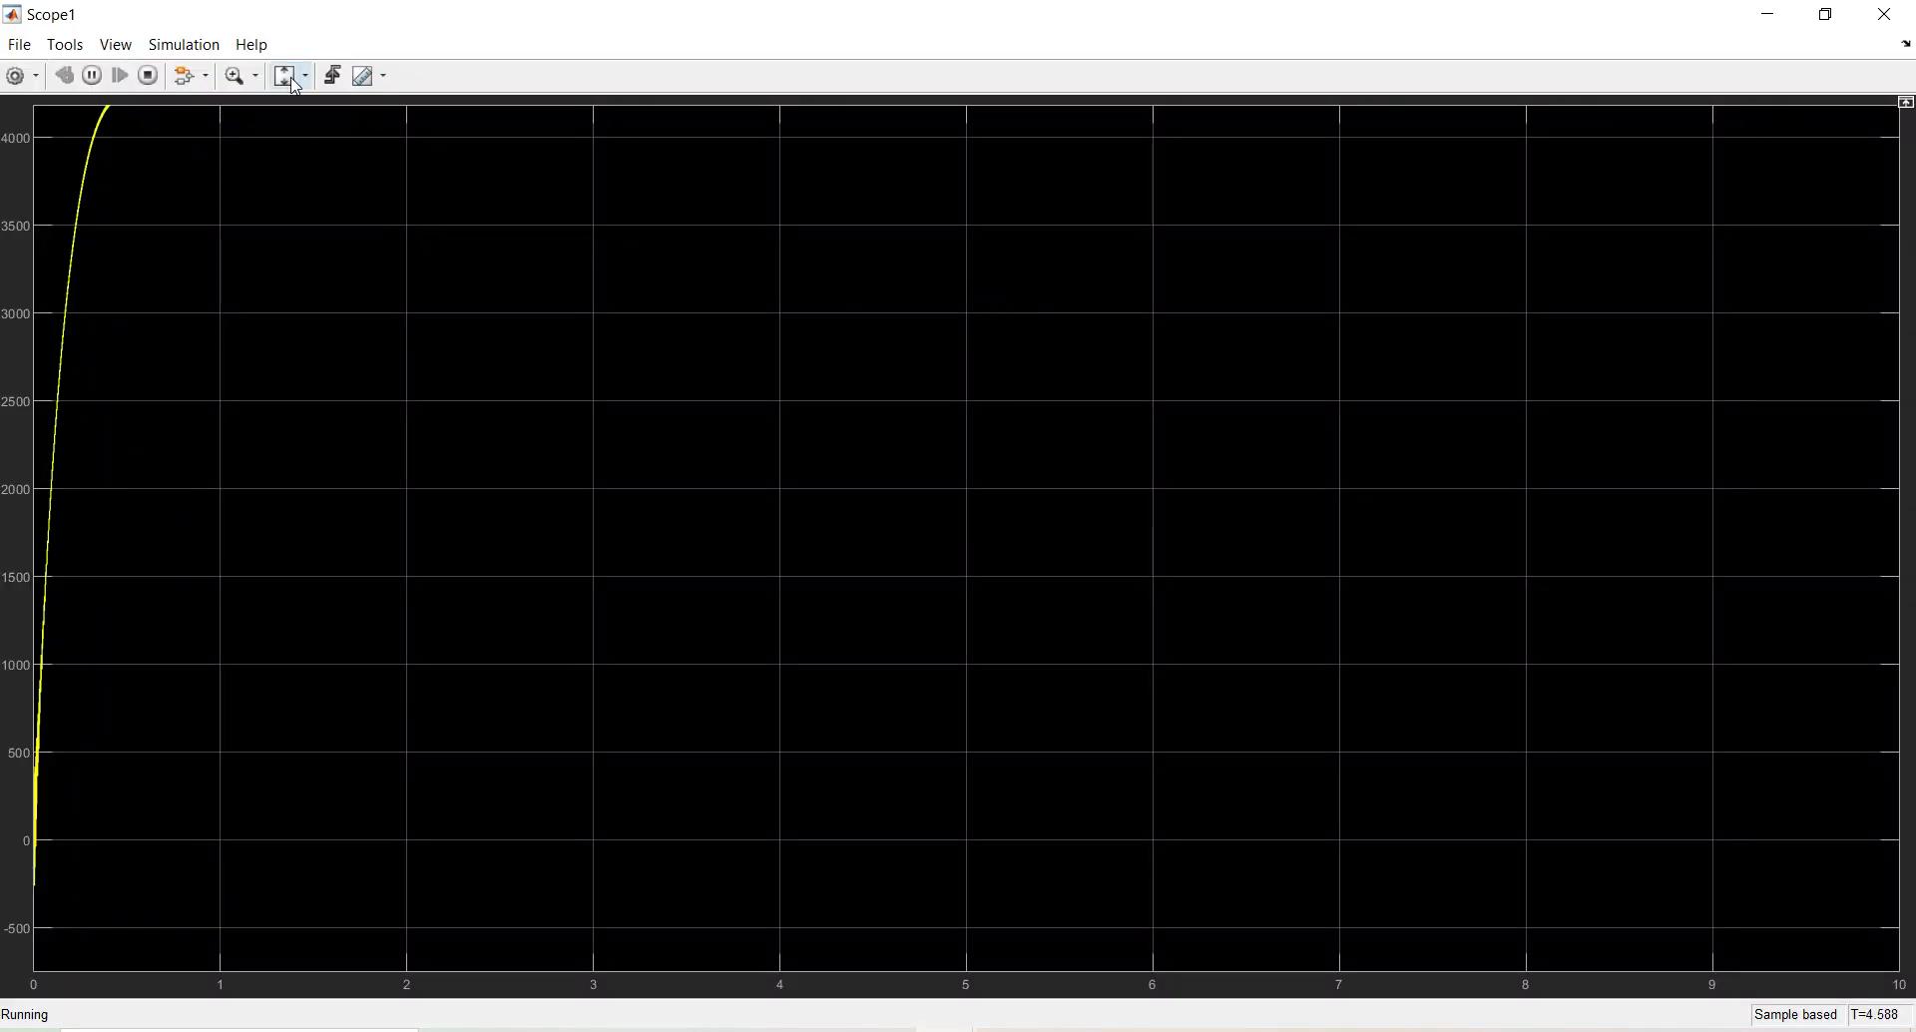
click(303, 76)
click(286, 137)
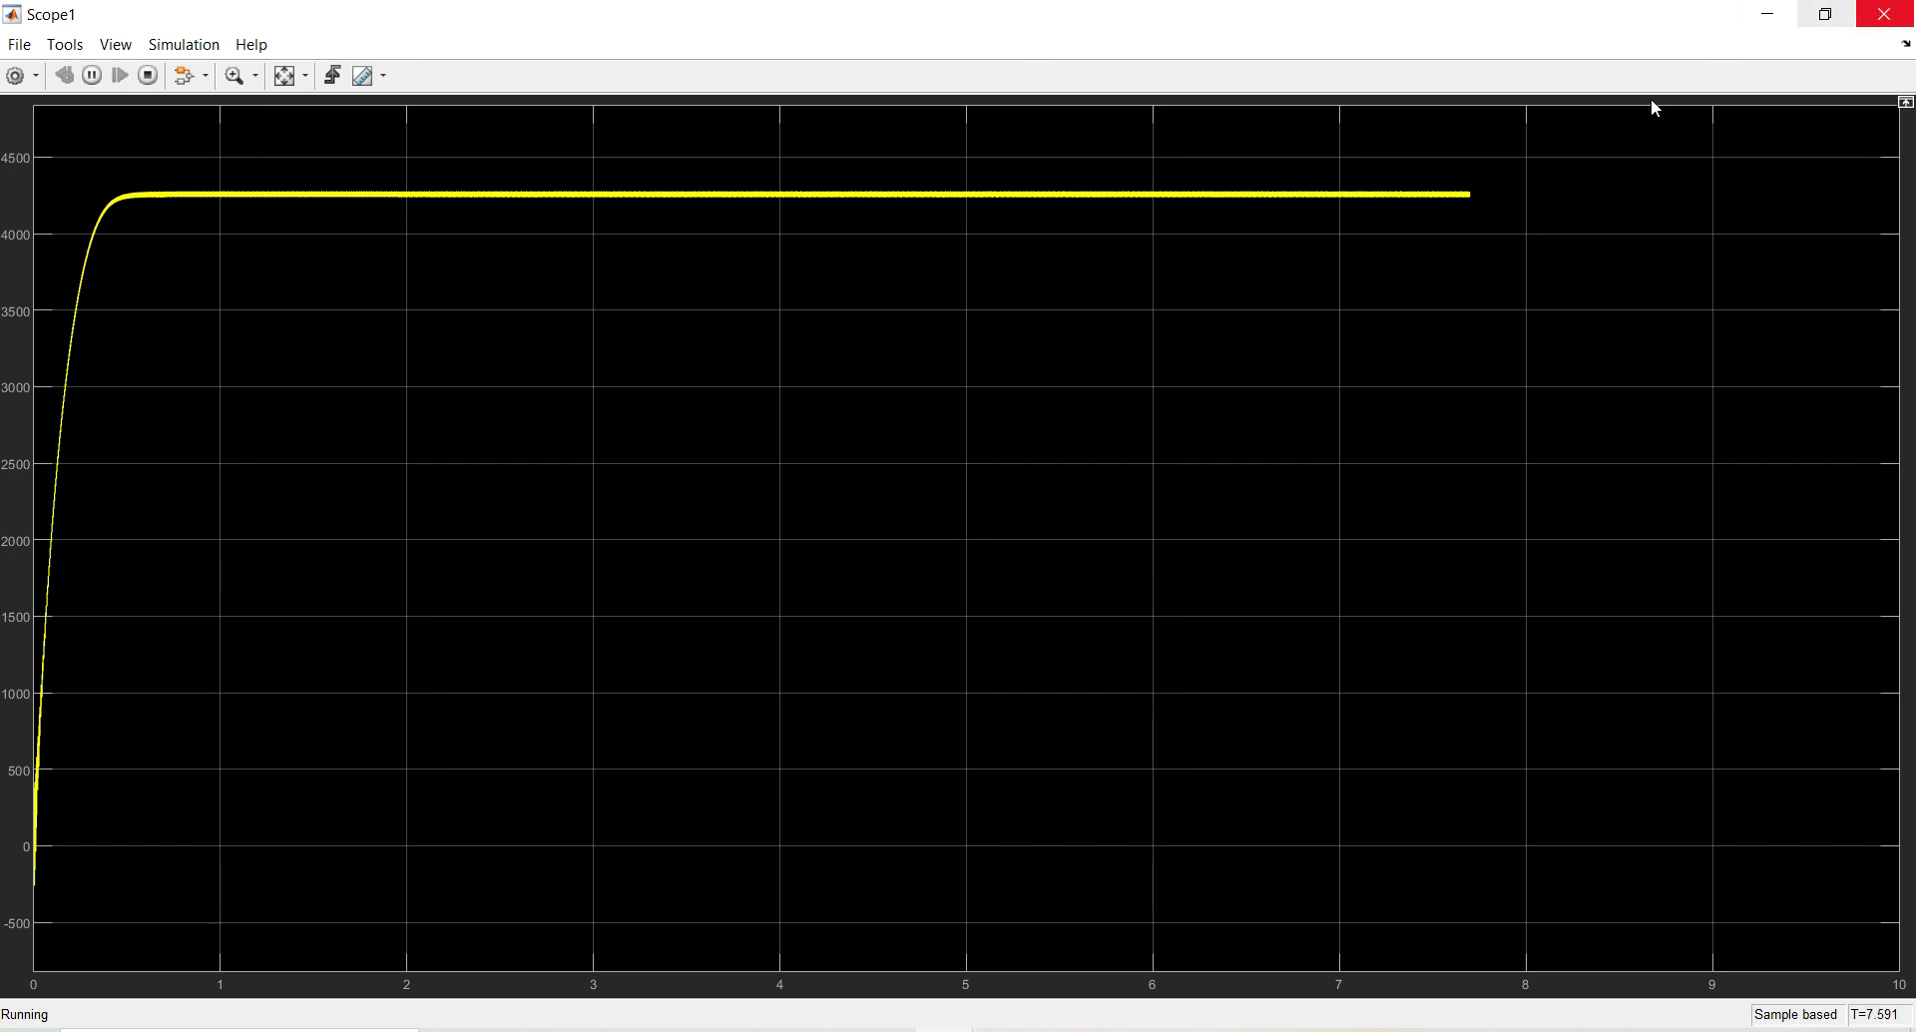
click(1884, 14)
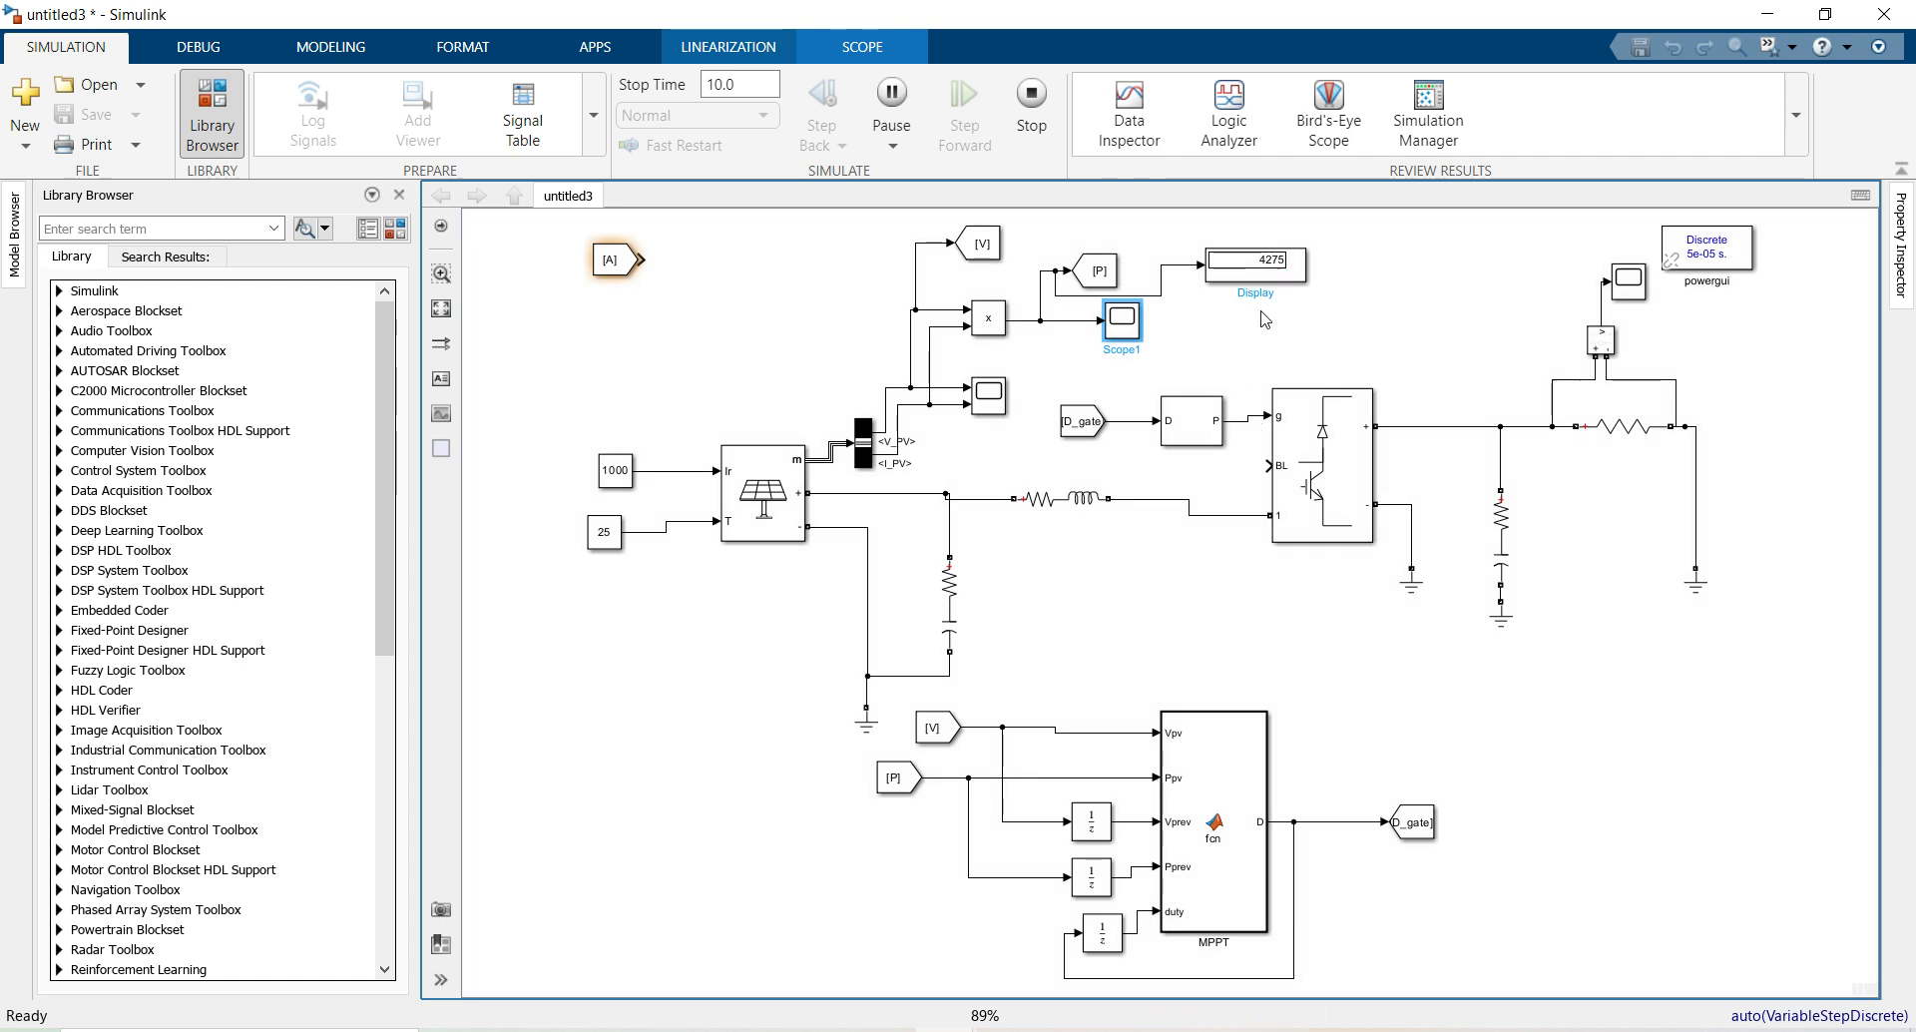
Check the recorded 1000-irradiance power value in Notepad, then minimize Notepad
key(alt+Tab)
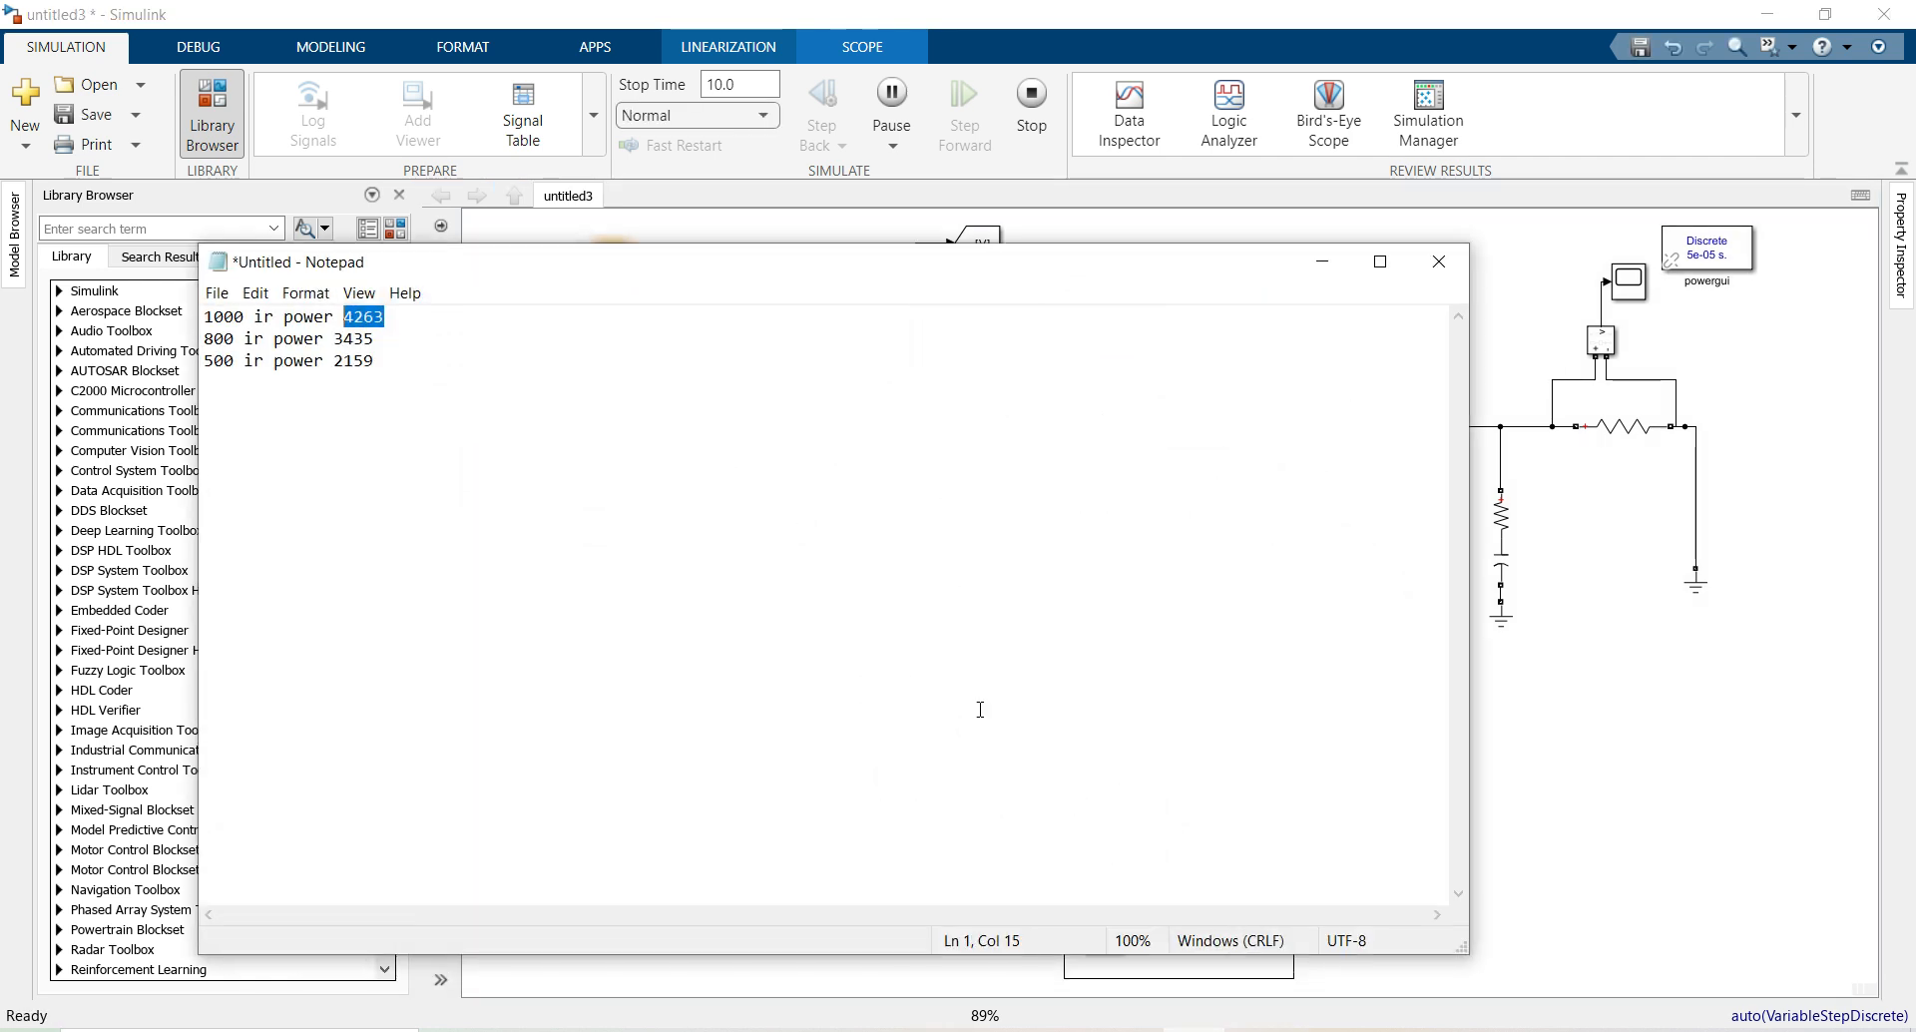
click(379, 316)
drag(409, 317, 357, 307)
click(444, 351)
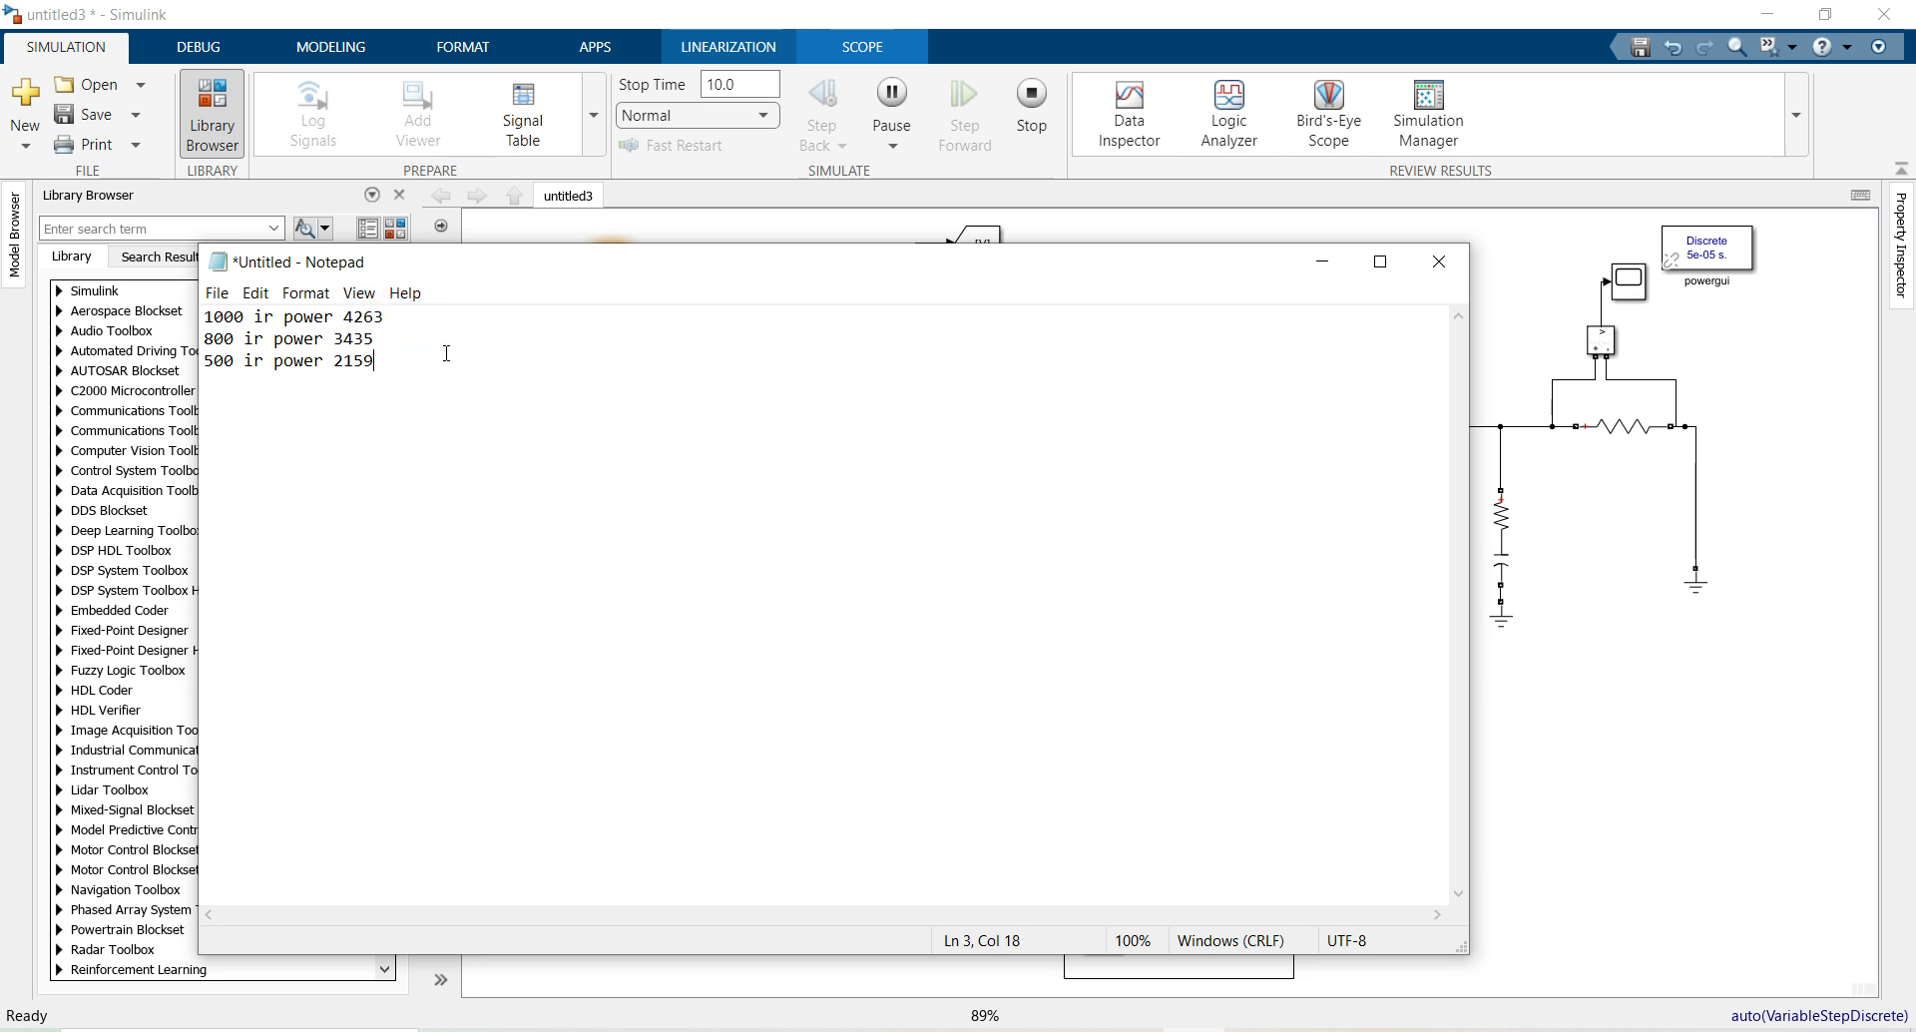
click(1322, 261)
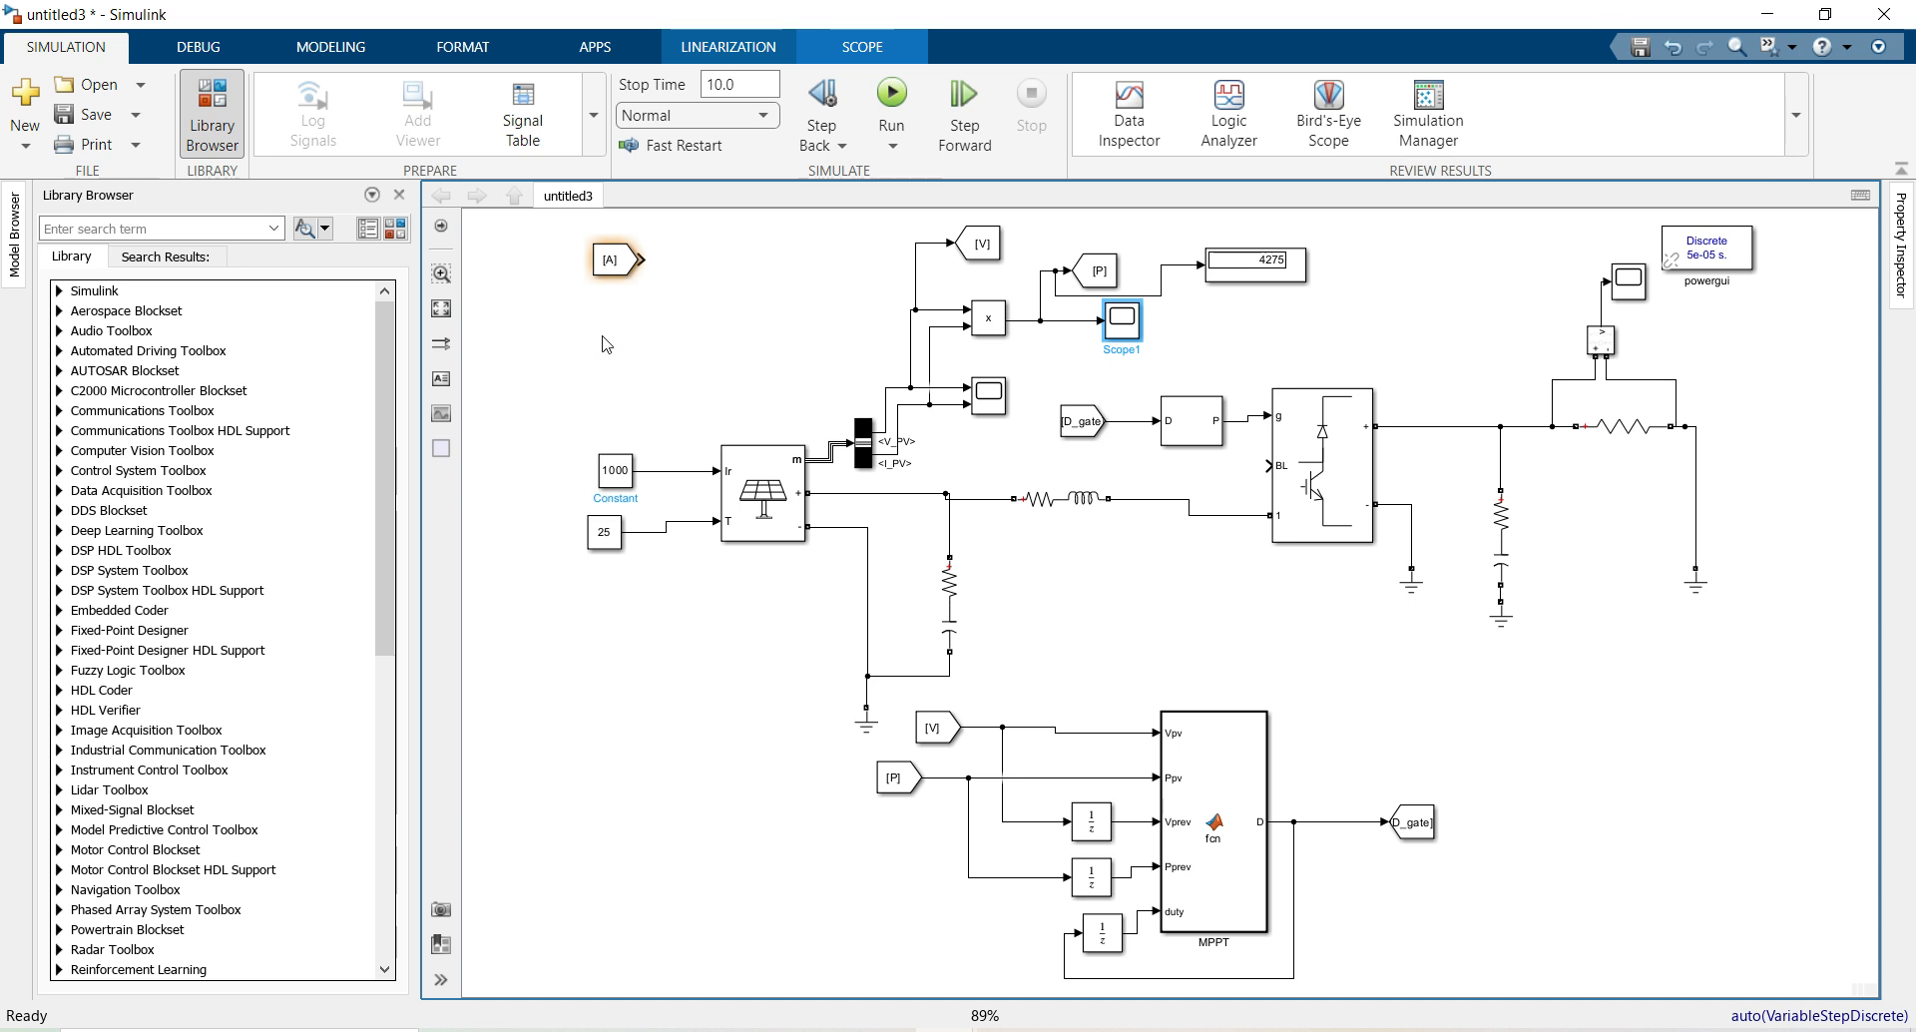
Delete the [A] From block from the model
click(613, 474)
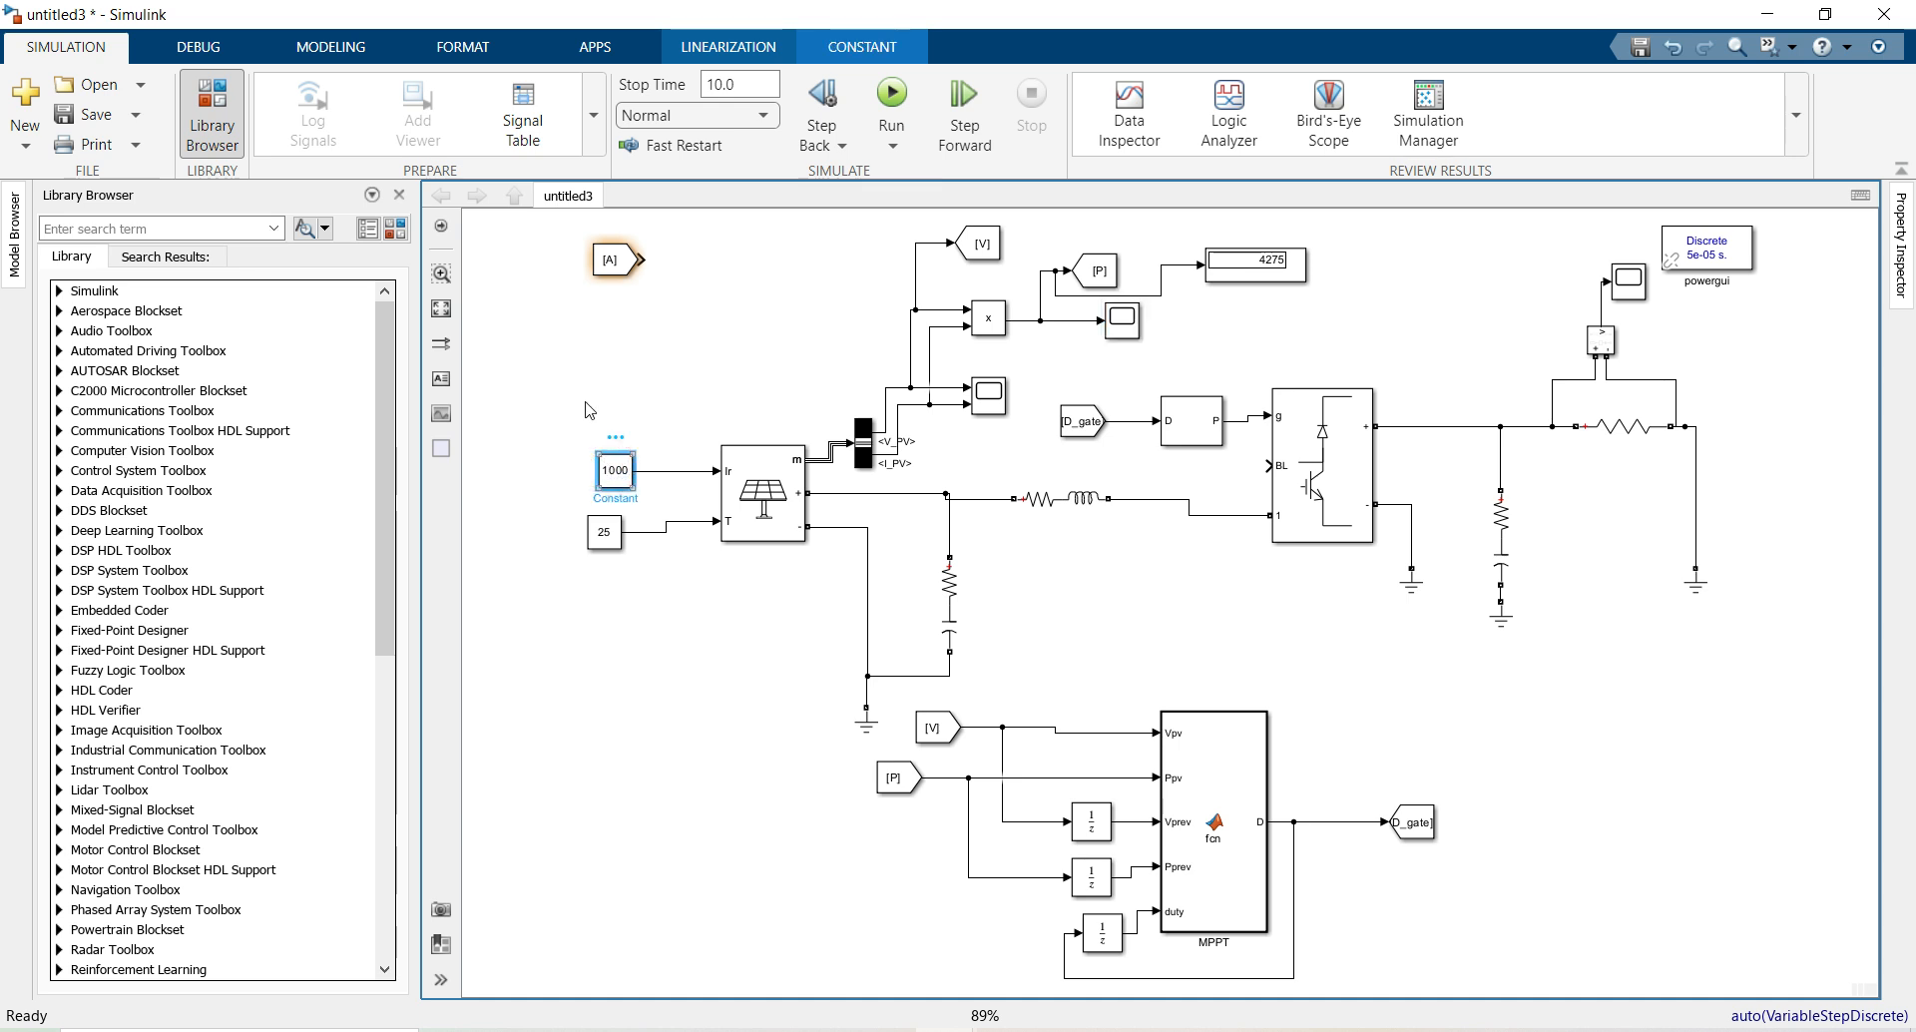
click(598, 335)
drag(576, 243, 666, 304)
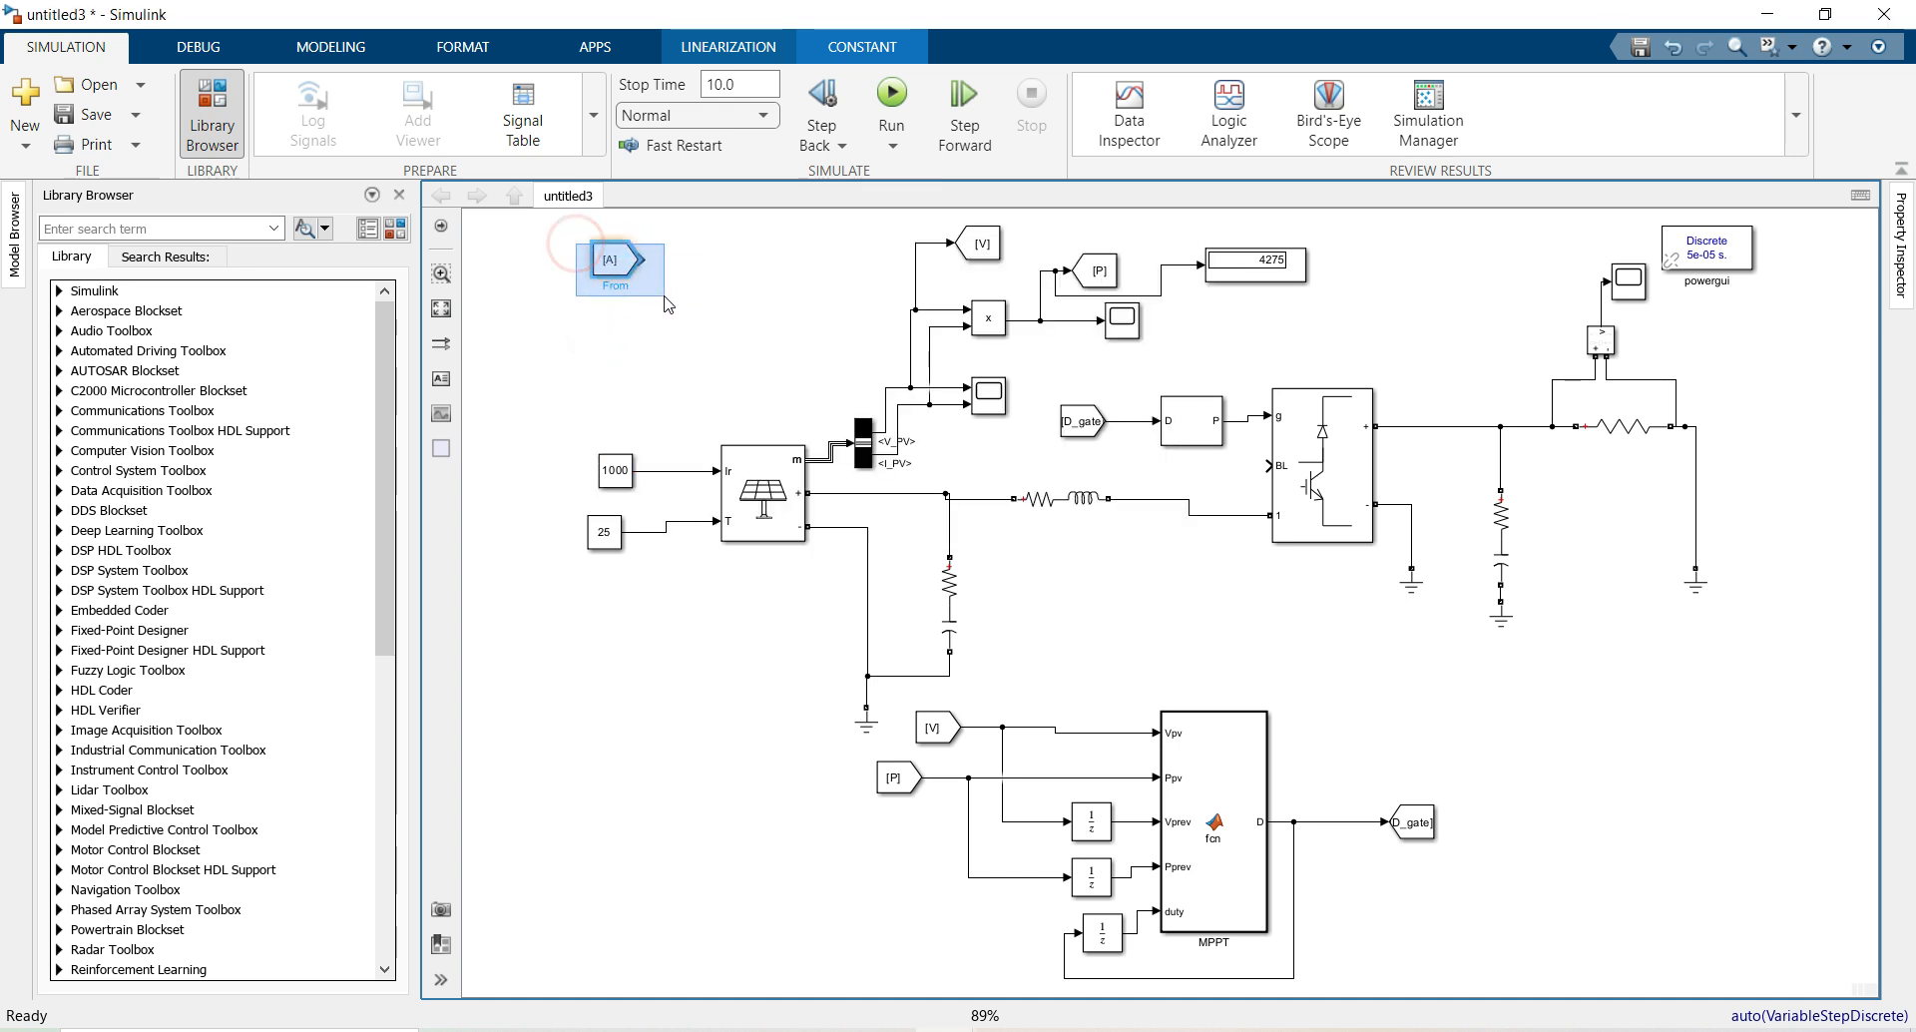
key(Delete)
Add a Stair Generator block from the Specialized Power Systems signal-generator sources
click(394, 230)
click(135, 880)
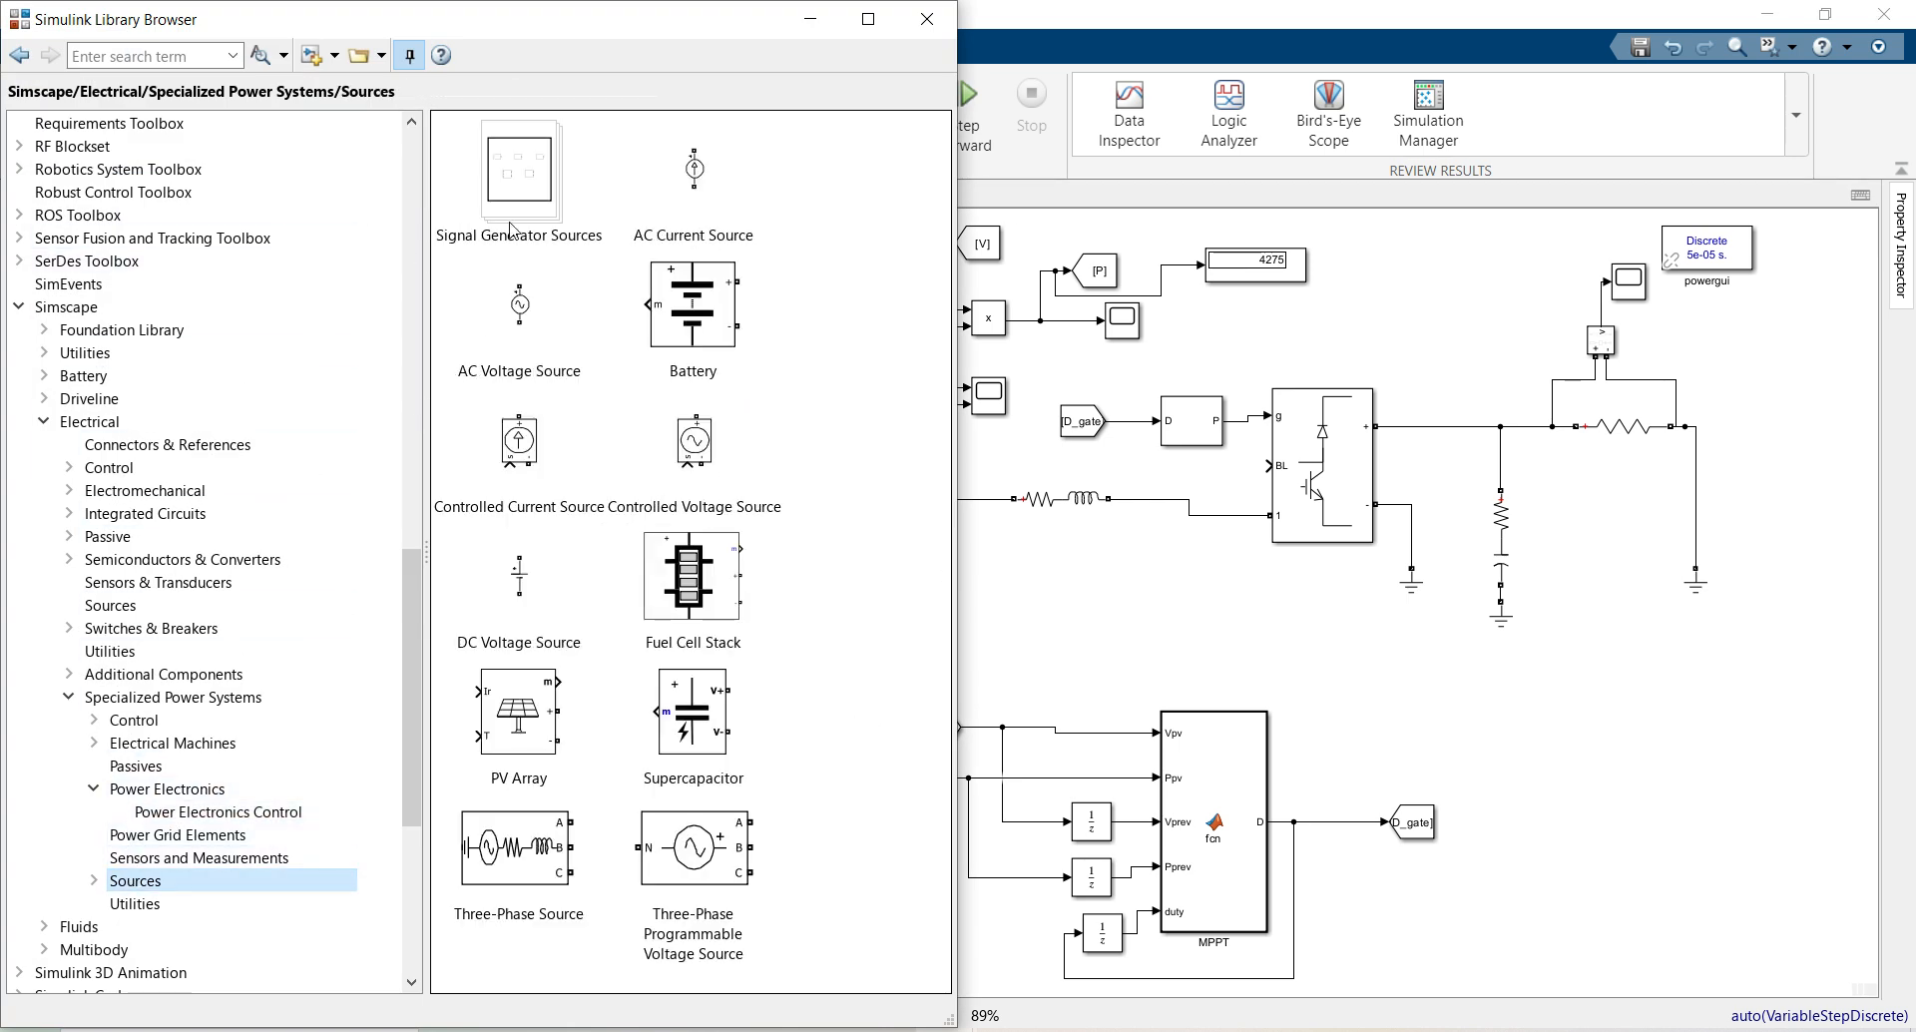
double_click(511, 230)
drag(555, 163, 1103, 607)
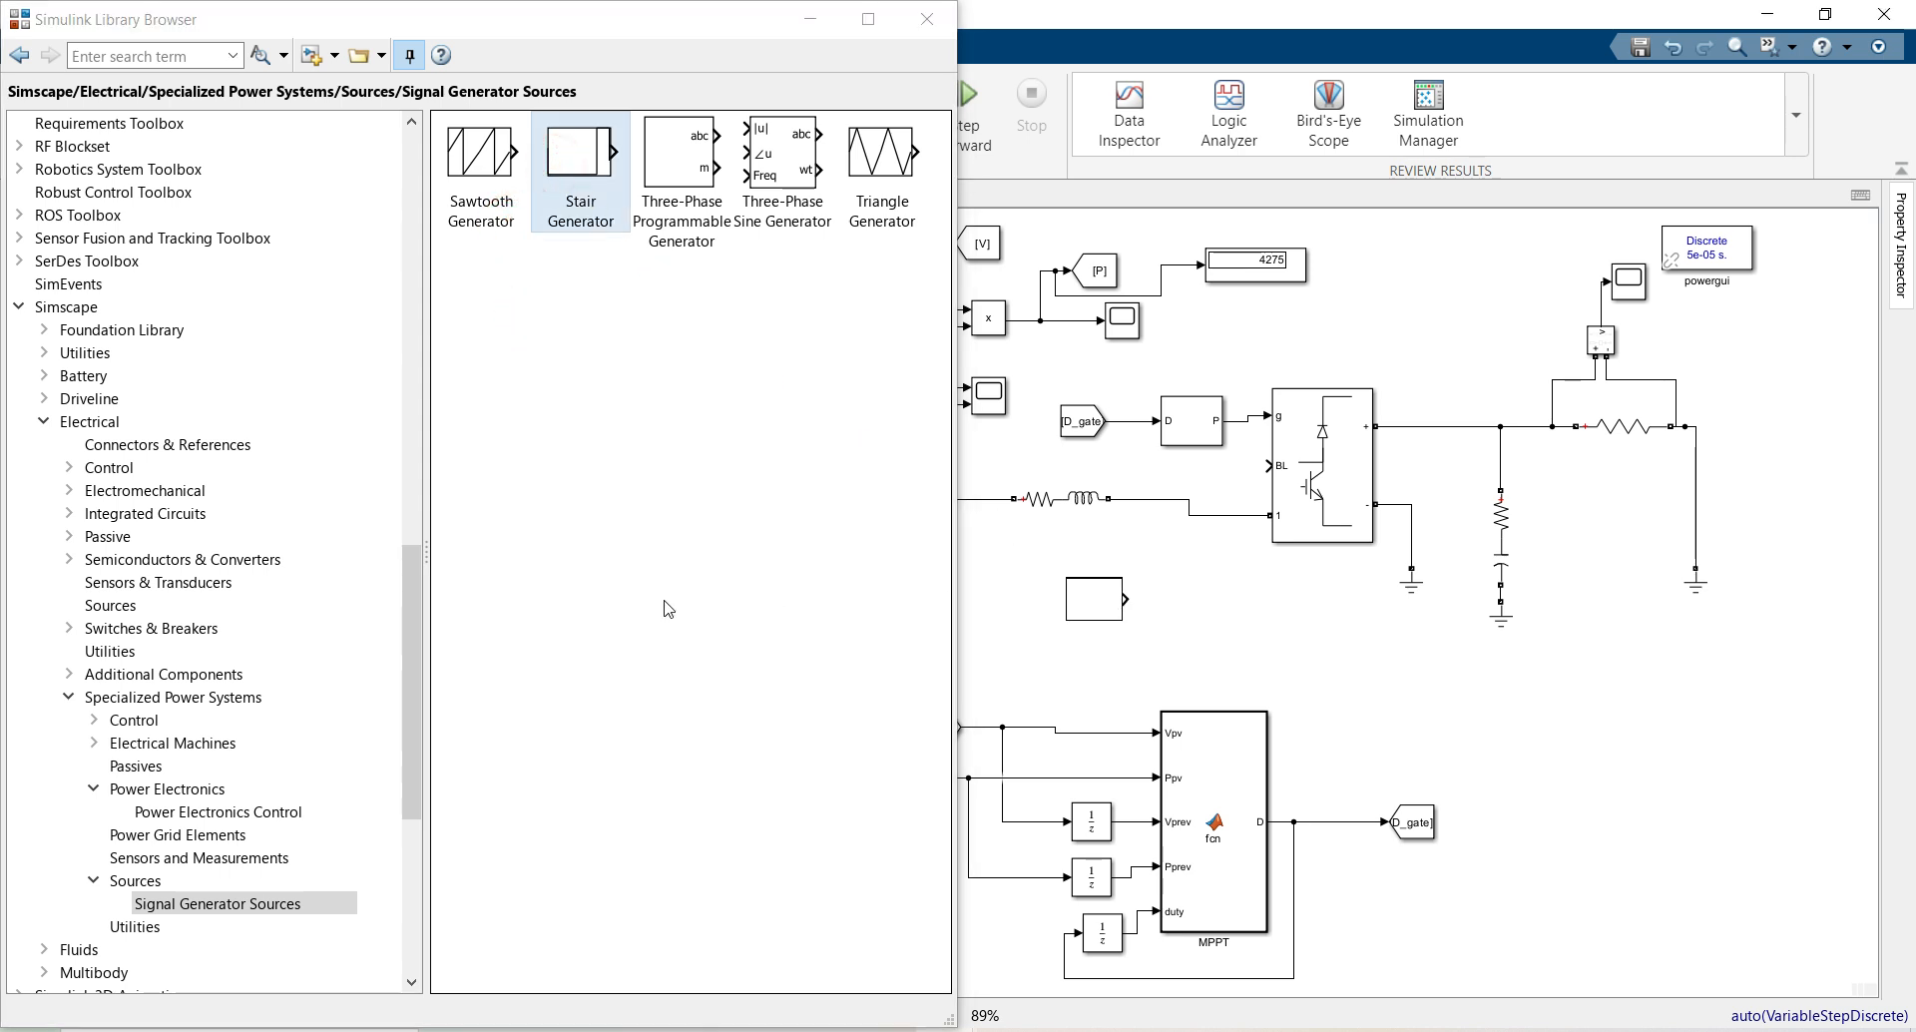
Add a Variable Resistor from the passive components and close the Library Browser
click(147, 766)
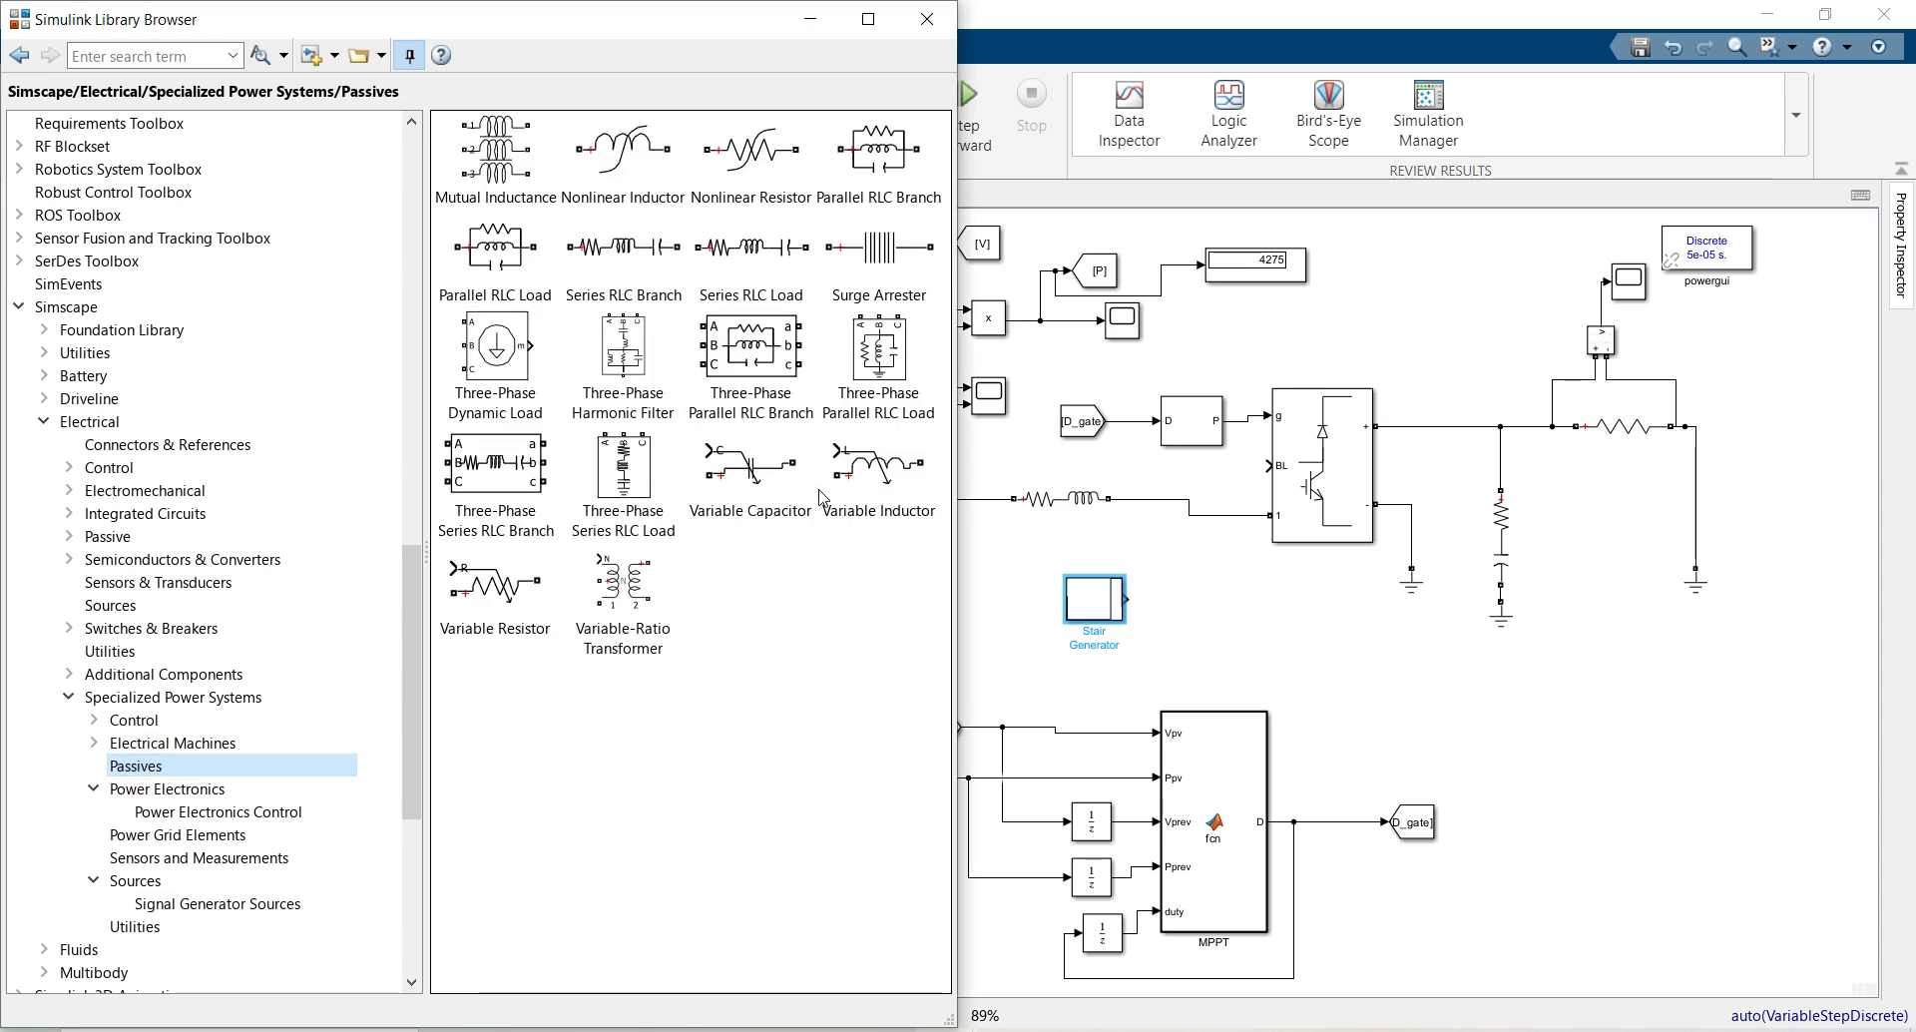
drag(477, 618, 1332, 661)
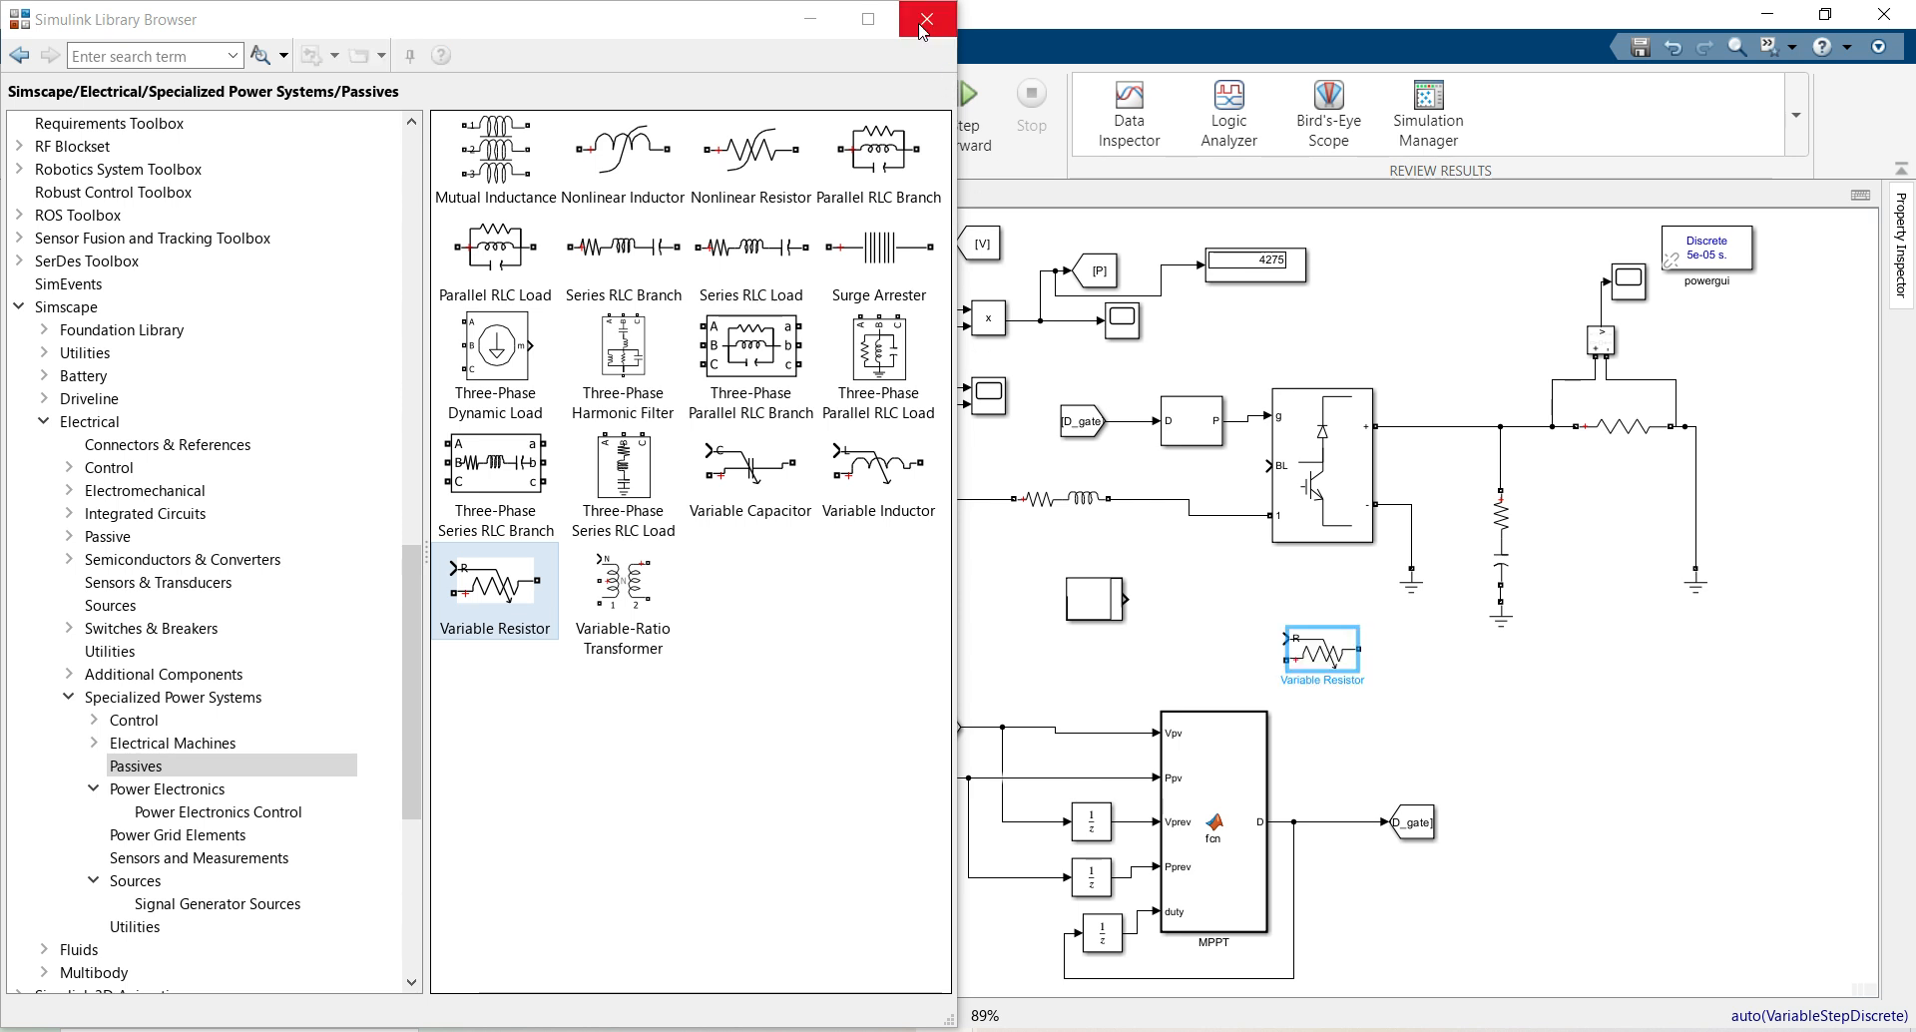
click(927, 19)
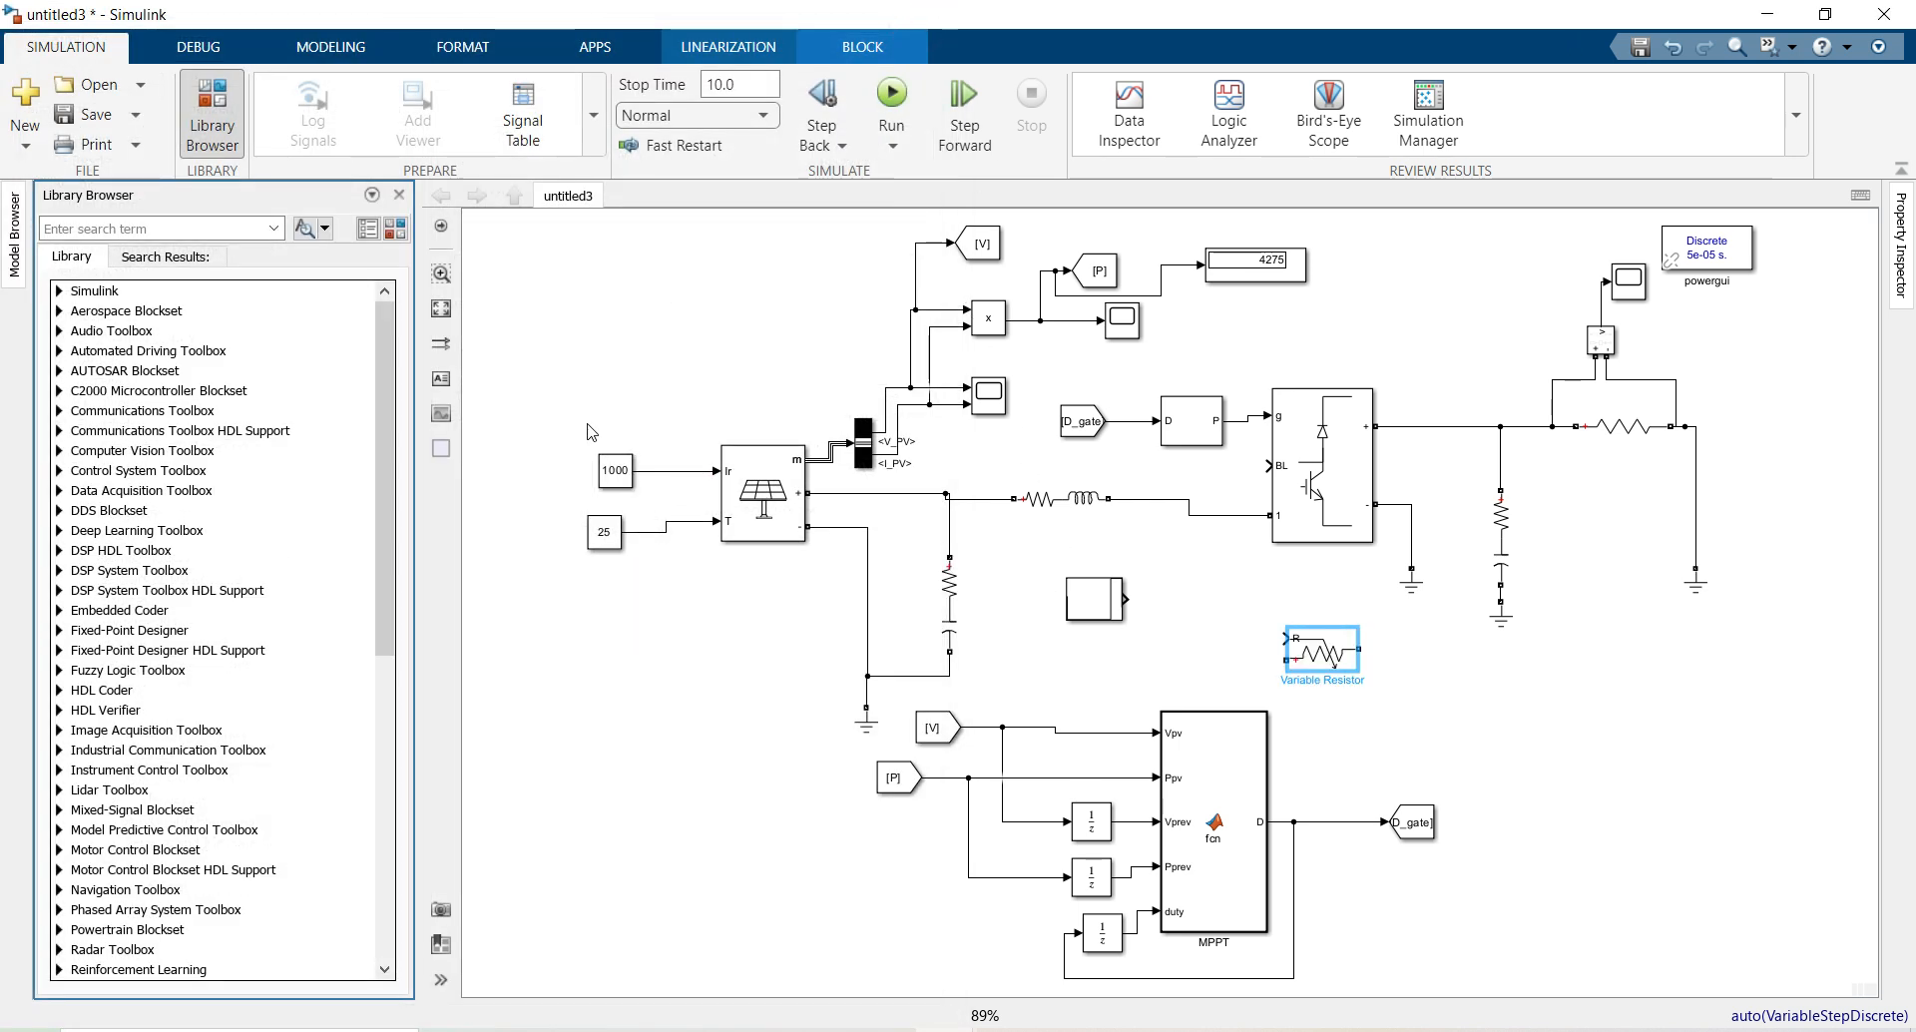
click(613, 468)
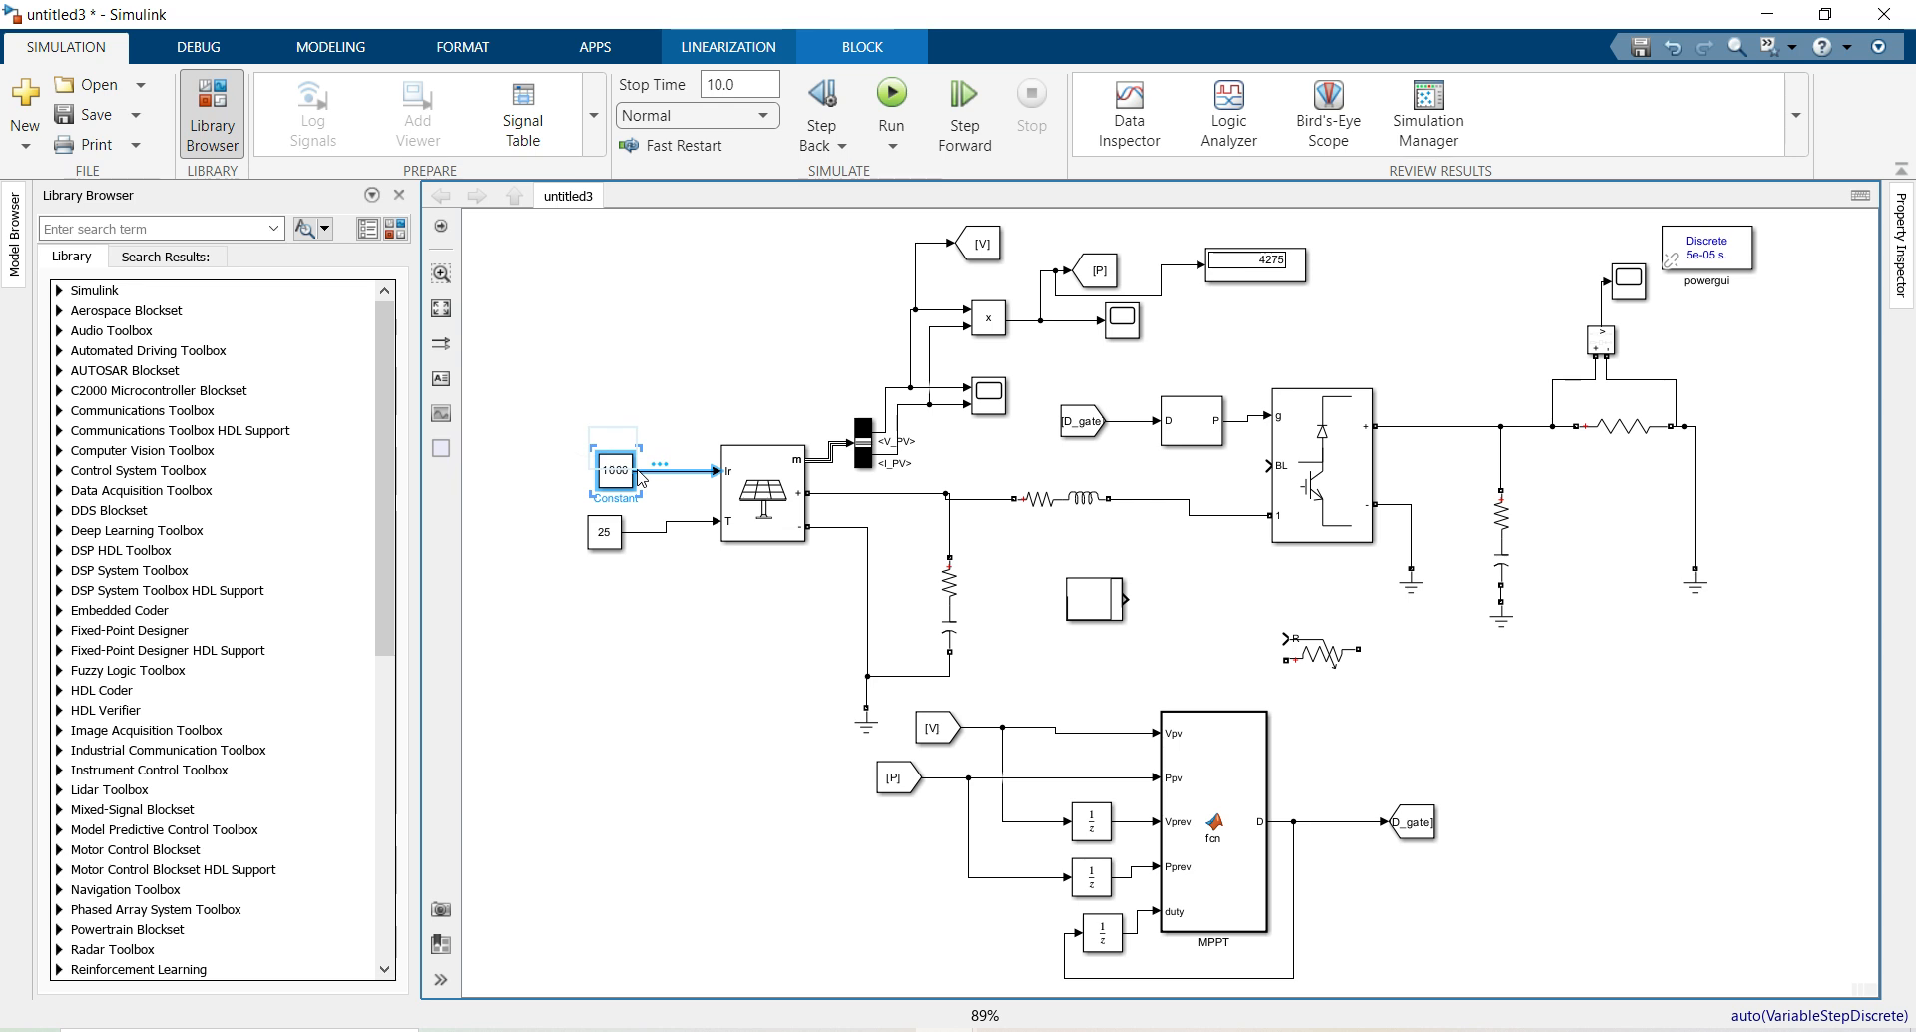
Replace the 1000 irradiance constant with the Stair Generator, setting Time to [0,1,2,3,4,5]
key(Delete)
drag(1091, 613, 535, 417)
double_click(535, 415)
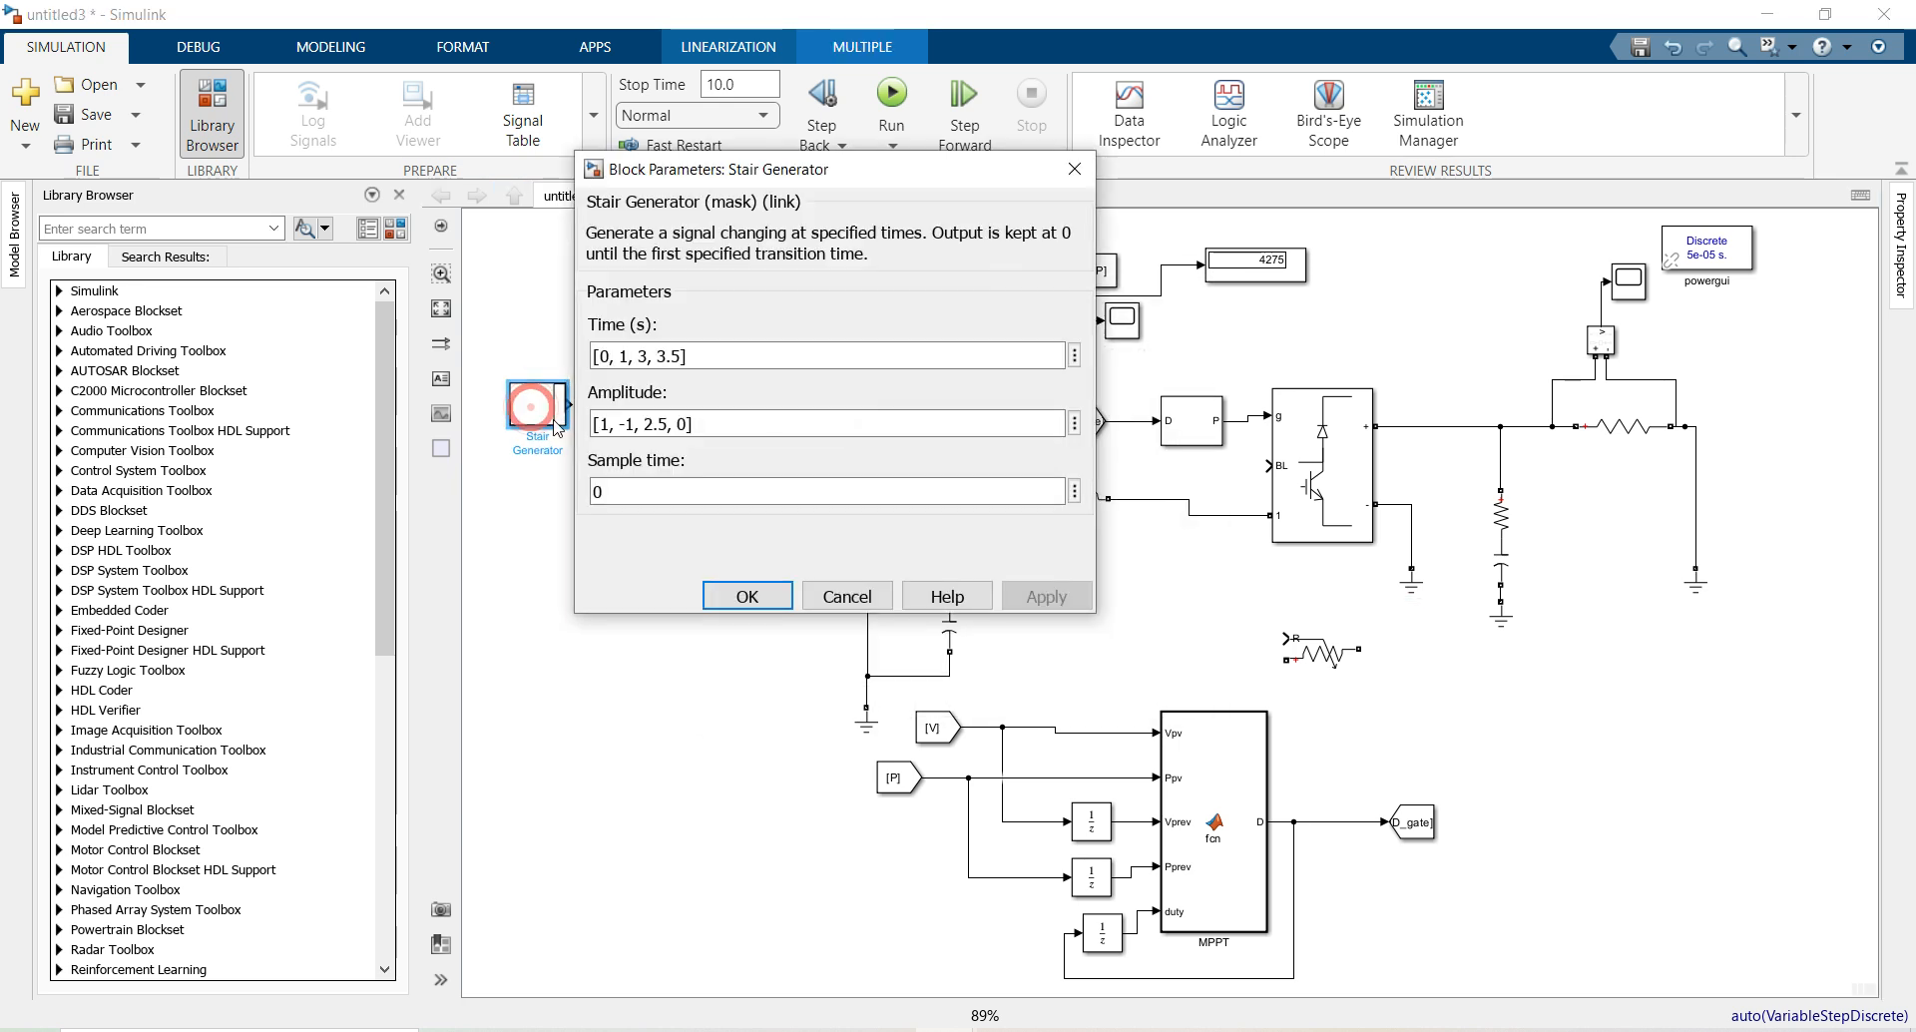
triple_click(652, 356)
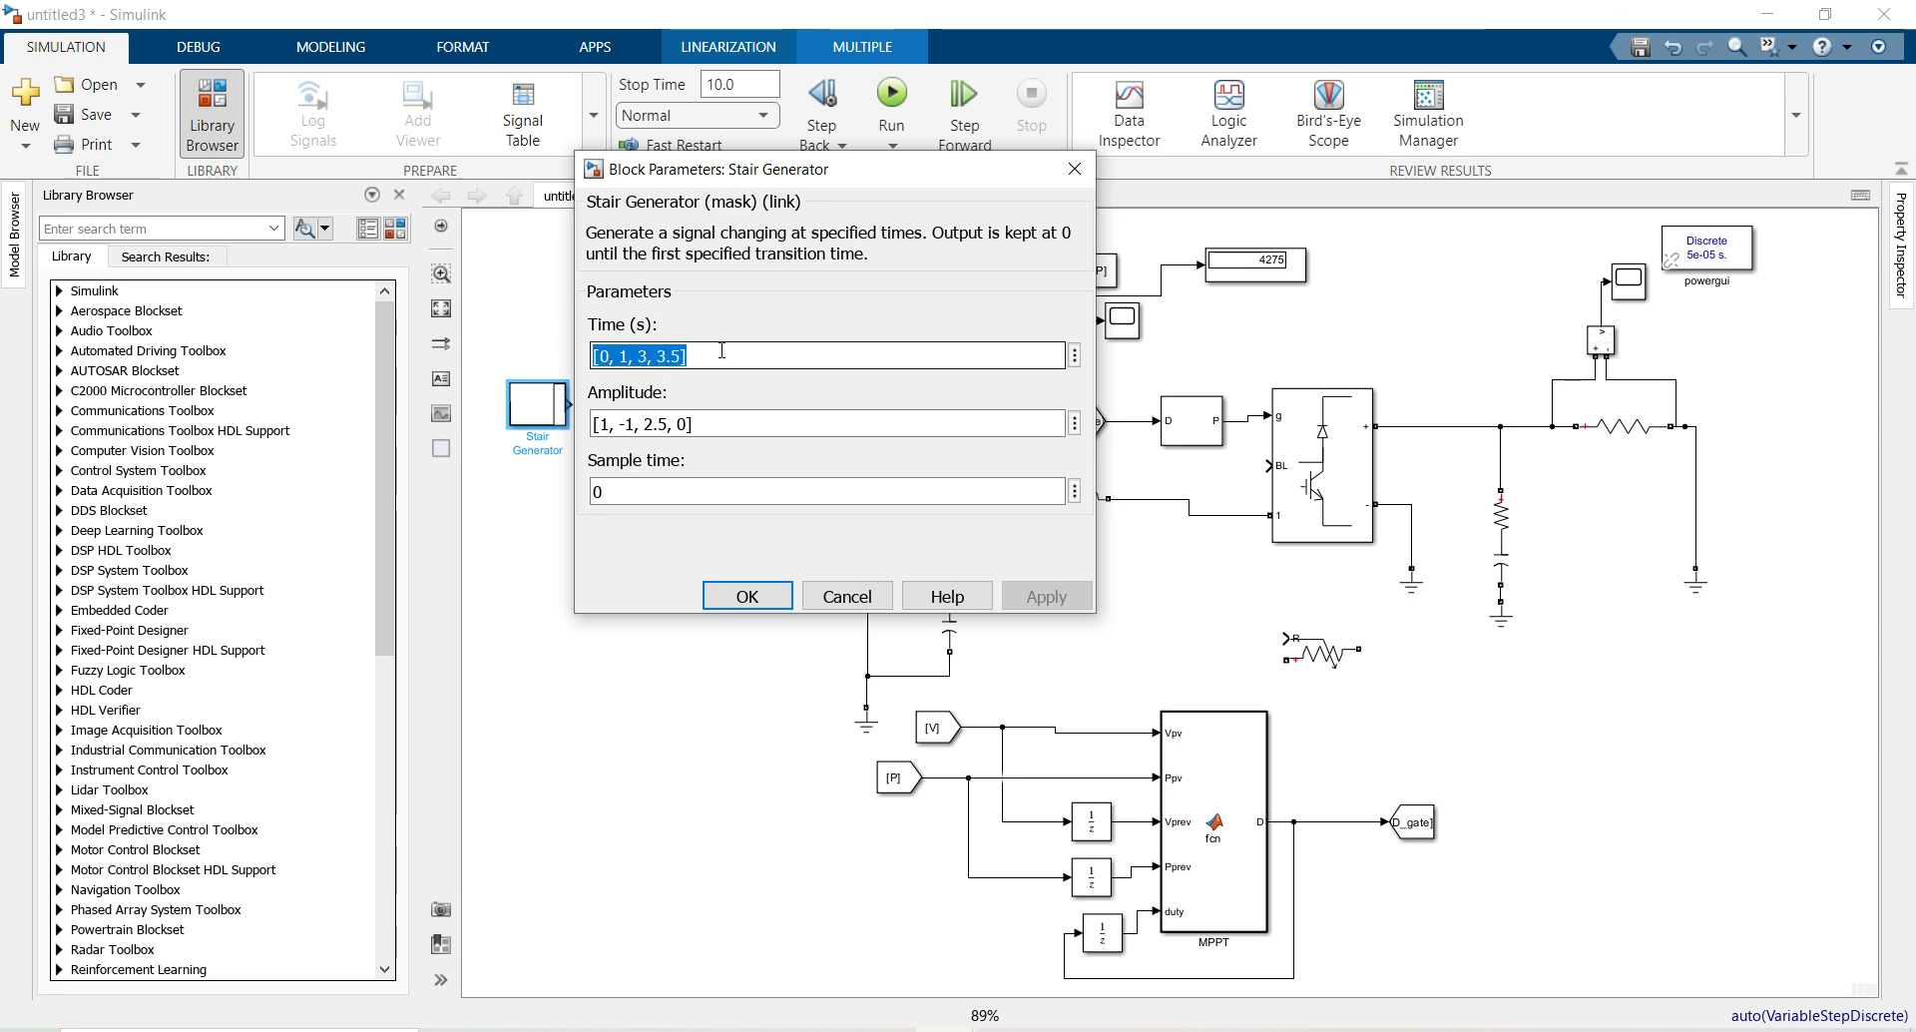
text([)
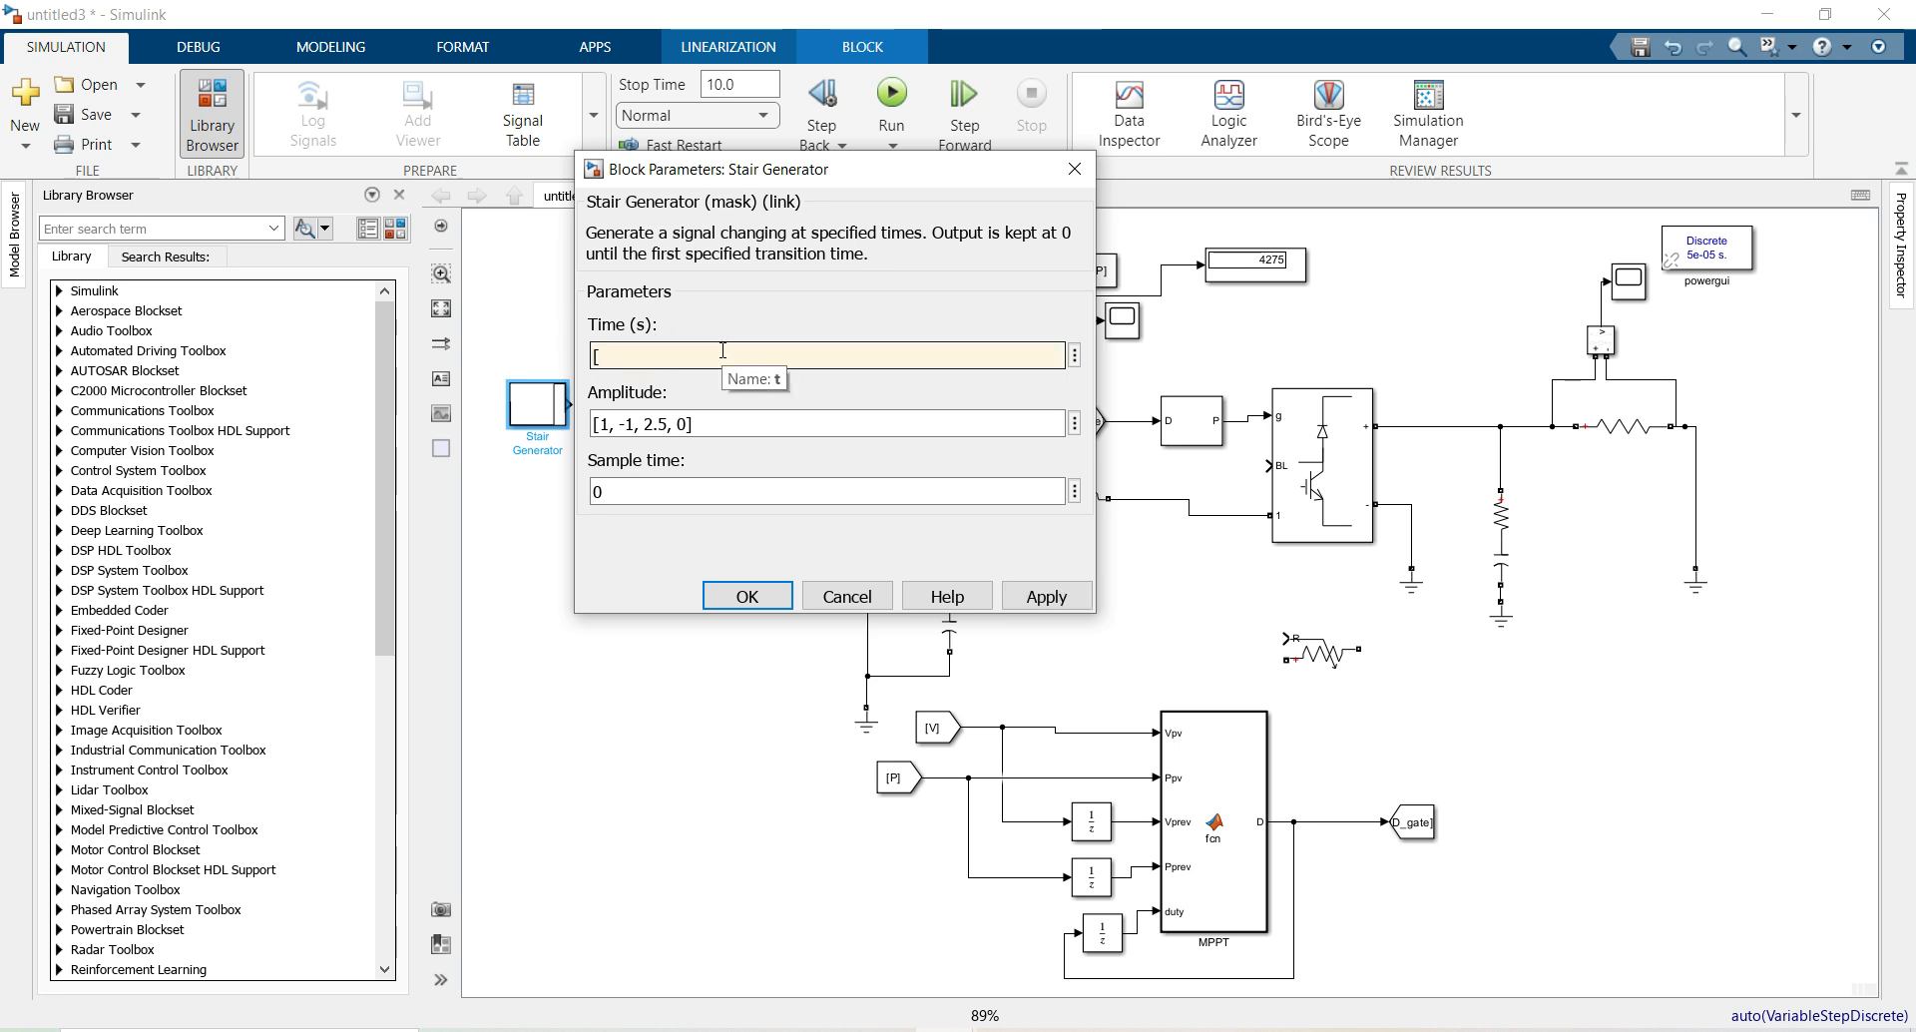
text(0 1)
key(BackSpace)
key(BackSpace)
text(,1,2,3,4)
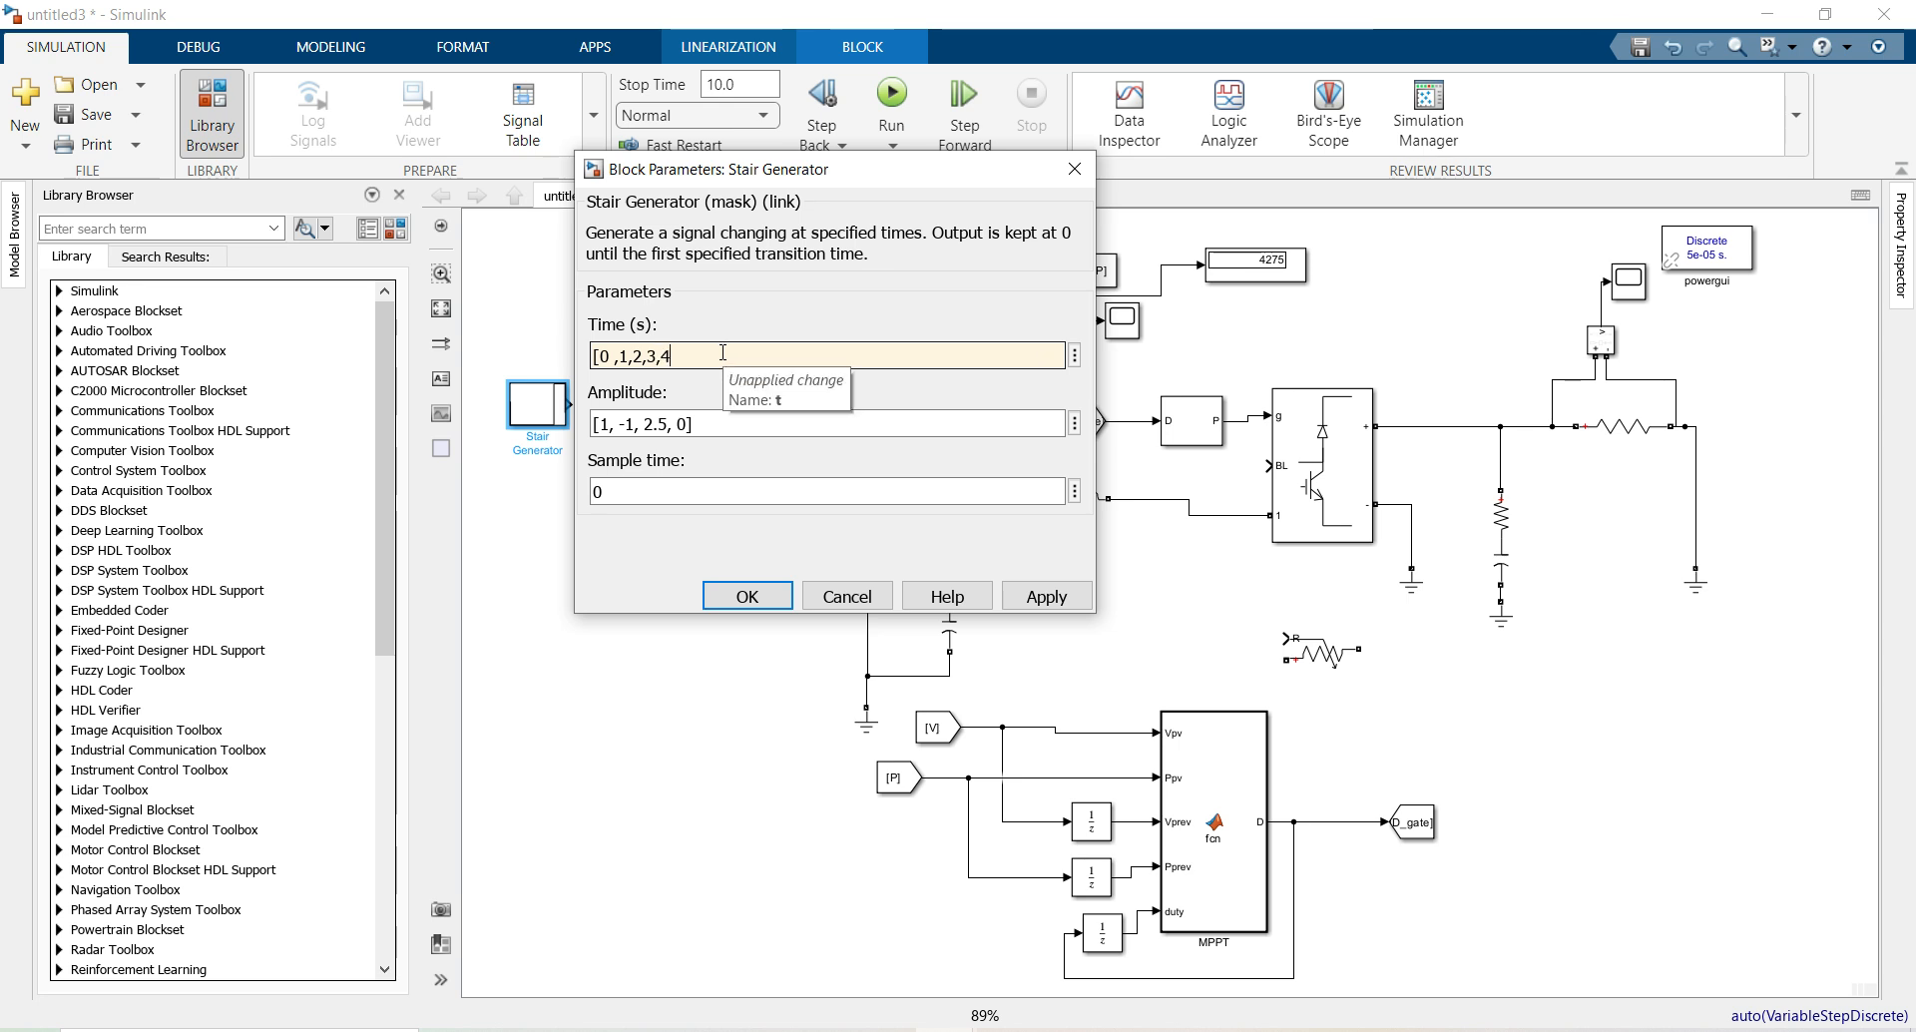
text(,5])
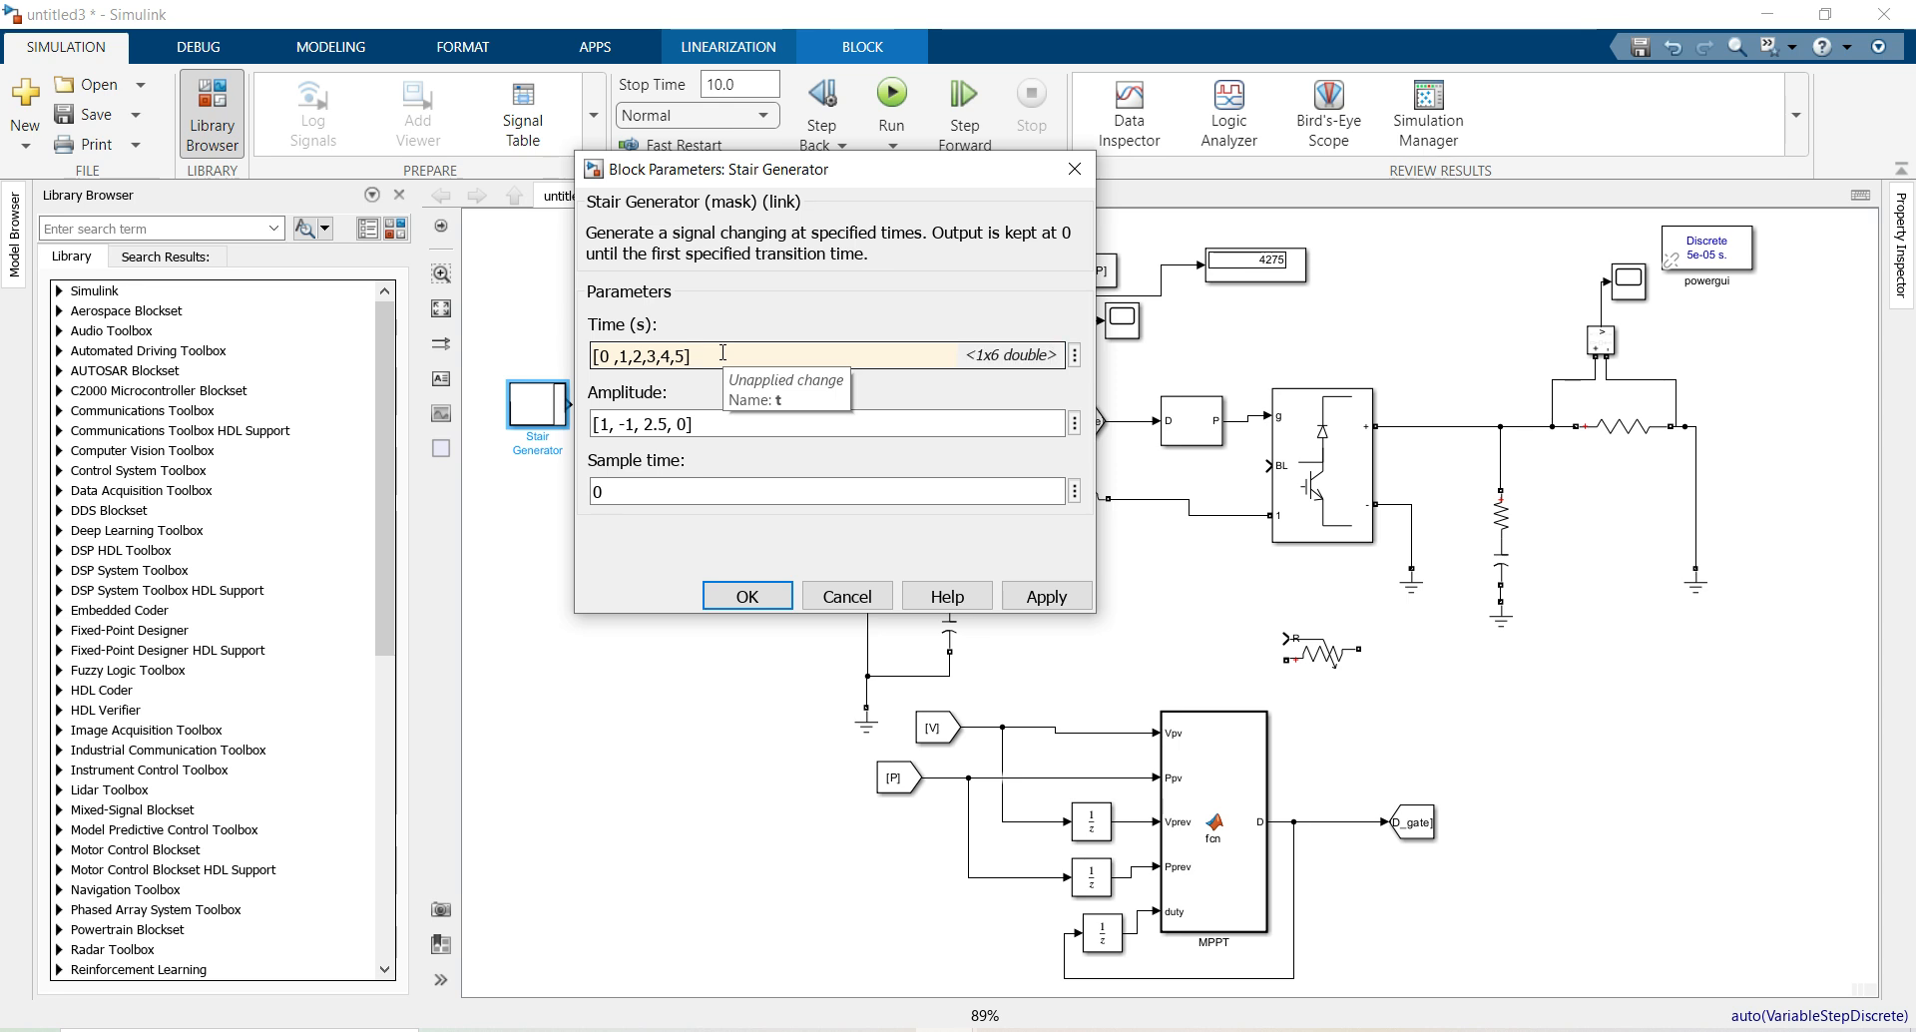
Set the Stair Generator amplitudes to [1000,1000,800,800,500,5000] and apply them
triple_click(732, 422)
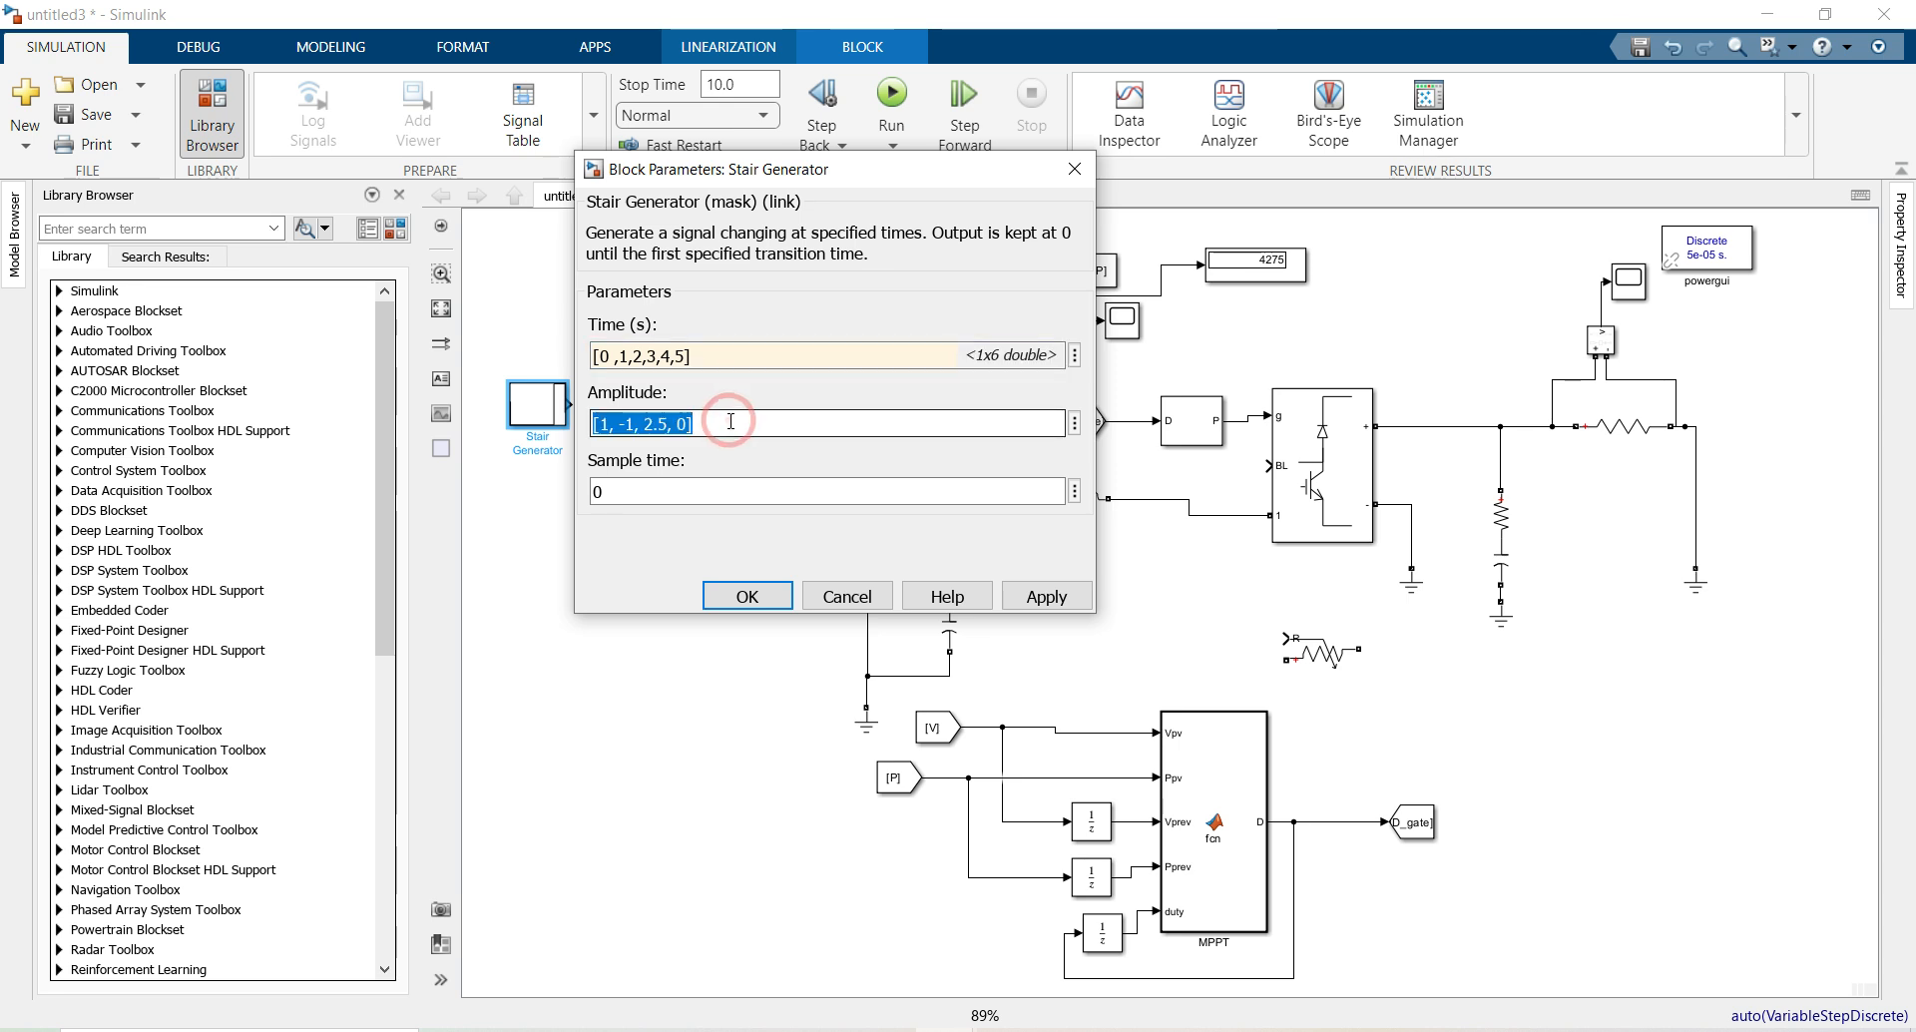
text([1000,)
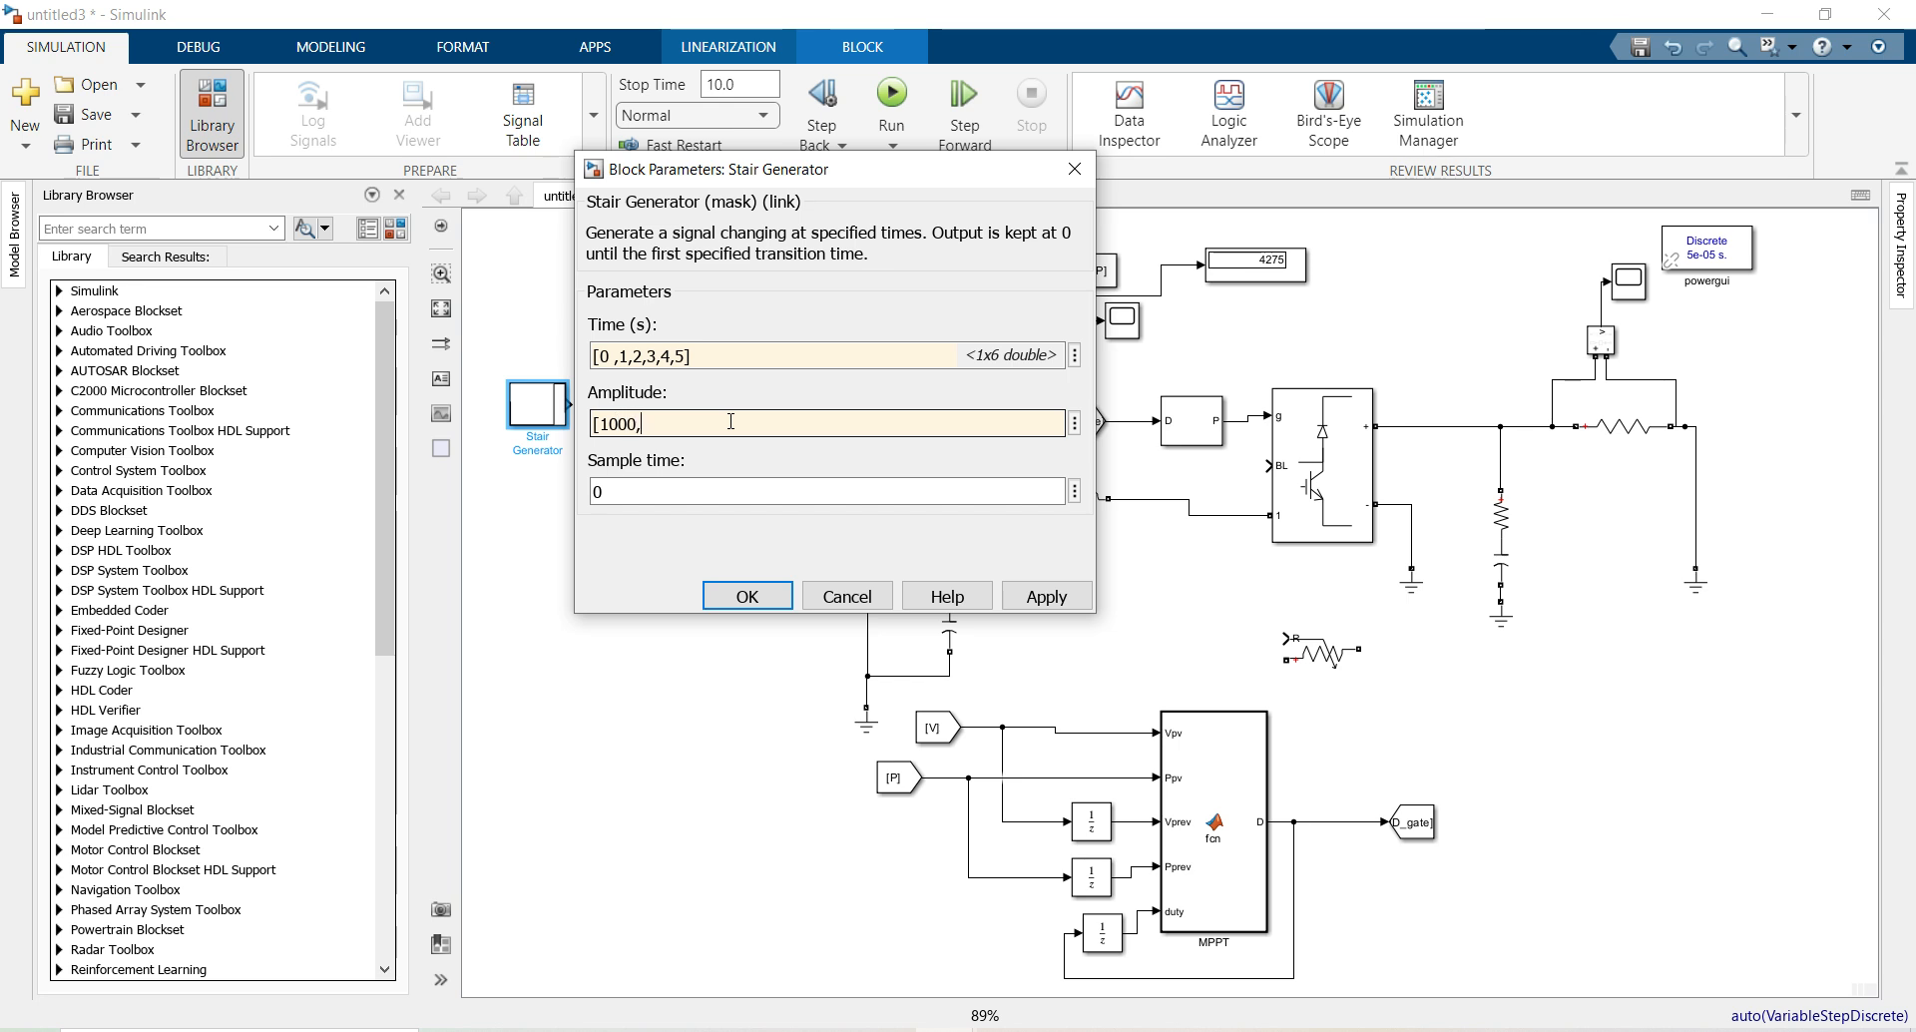
text(100)
text(.)
text(,)
text(800,800)
text(,500,5000)
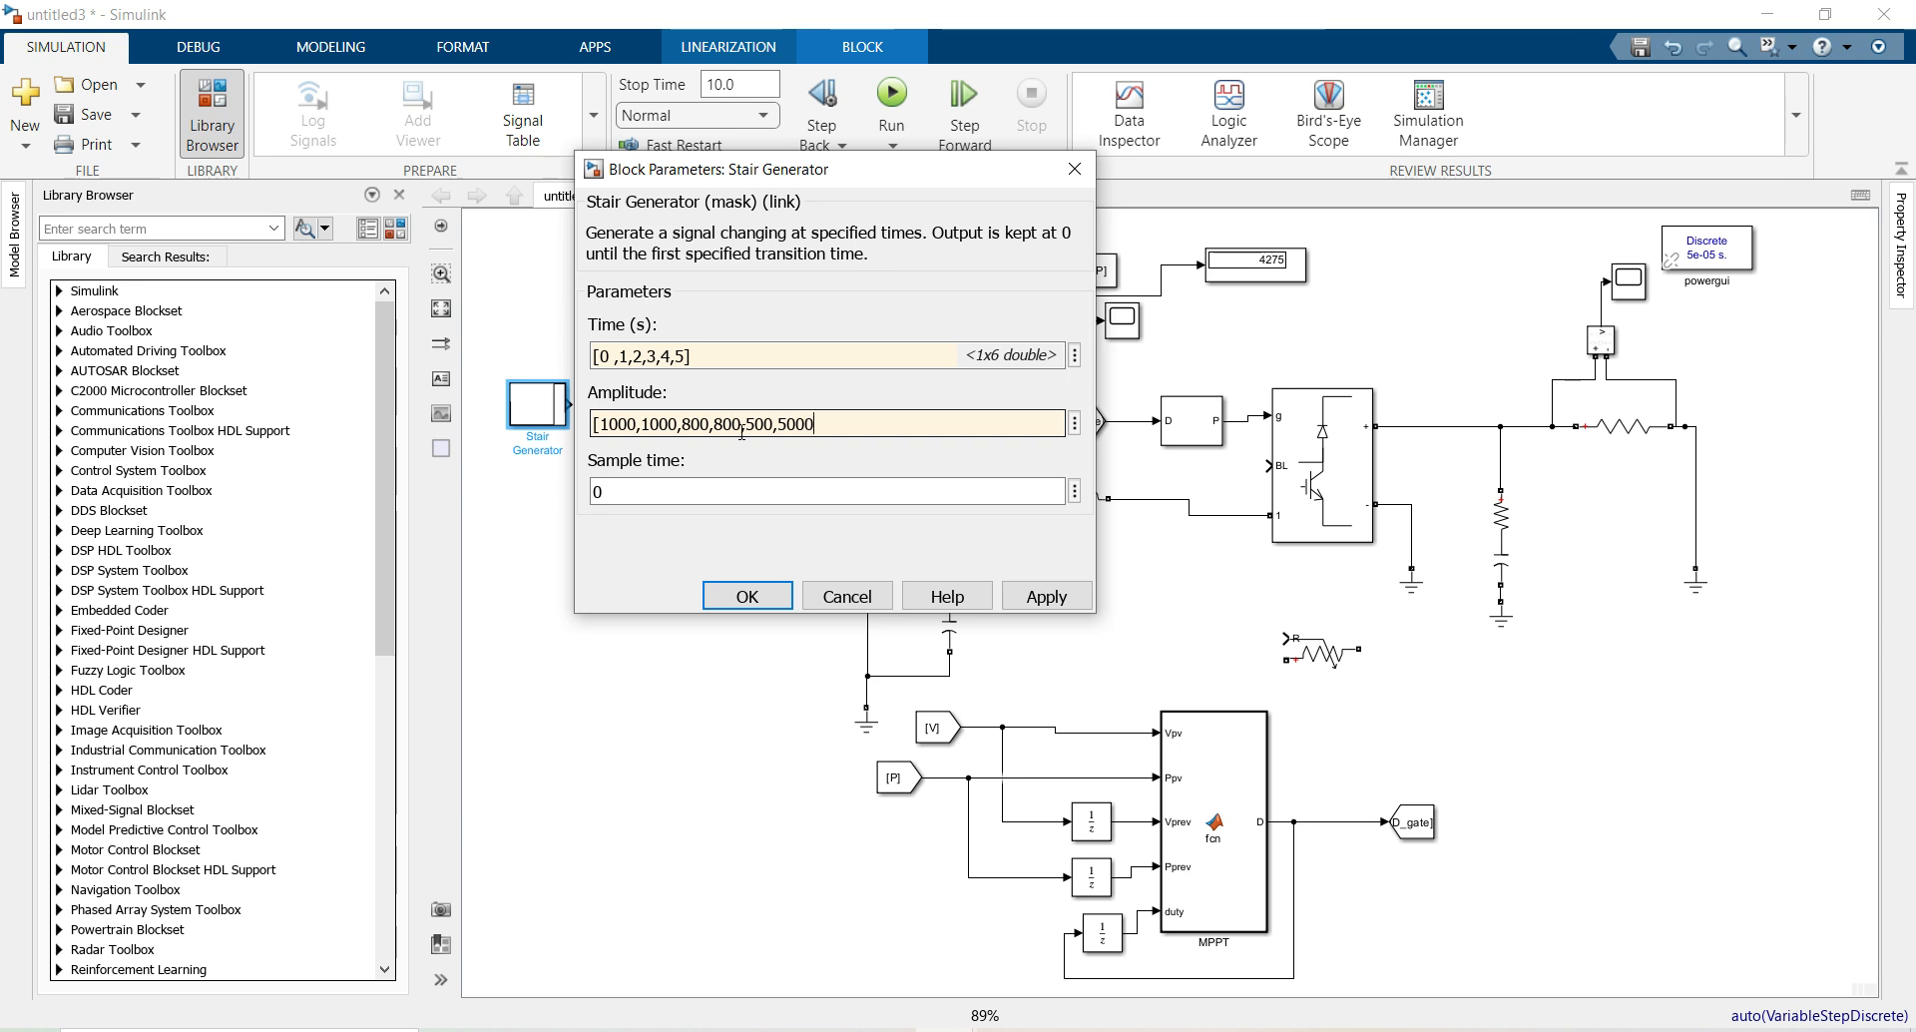
click(747, 596)
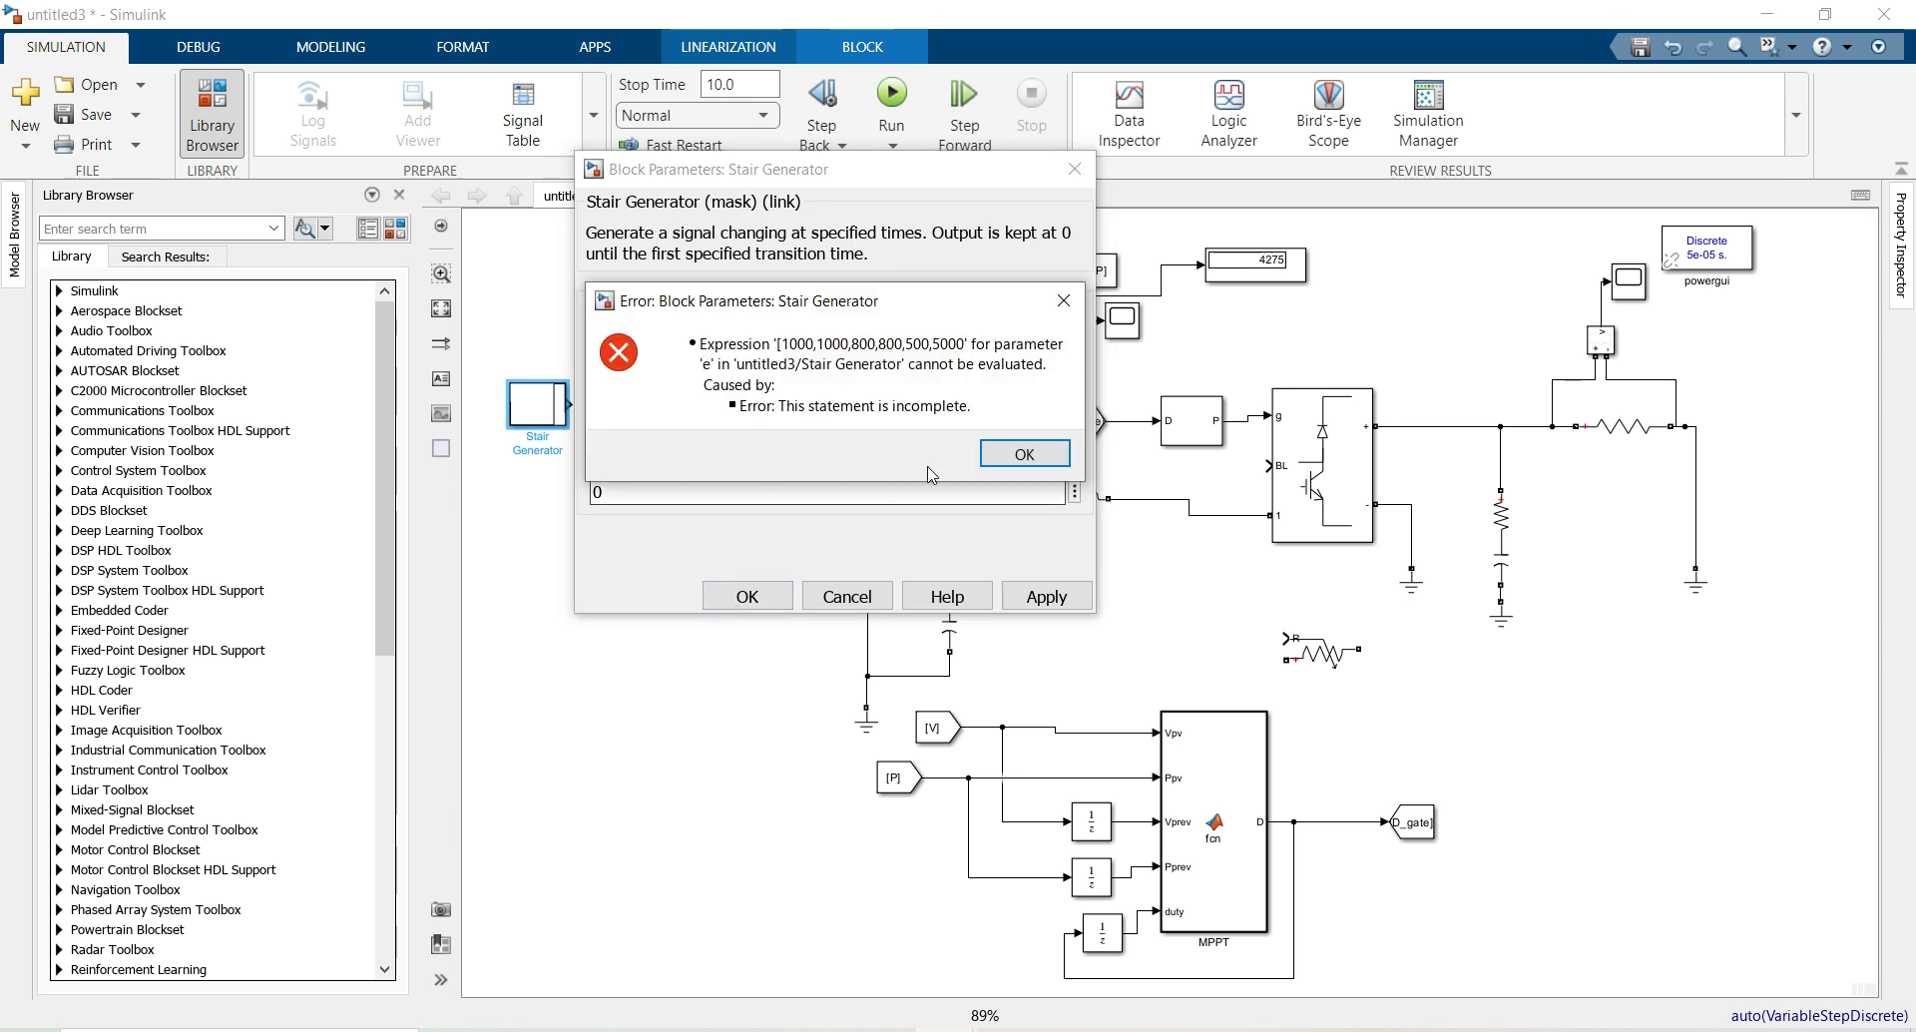
click(1024, 453)
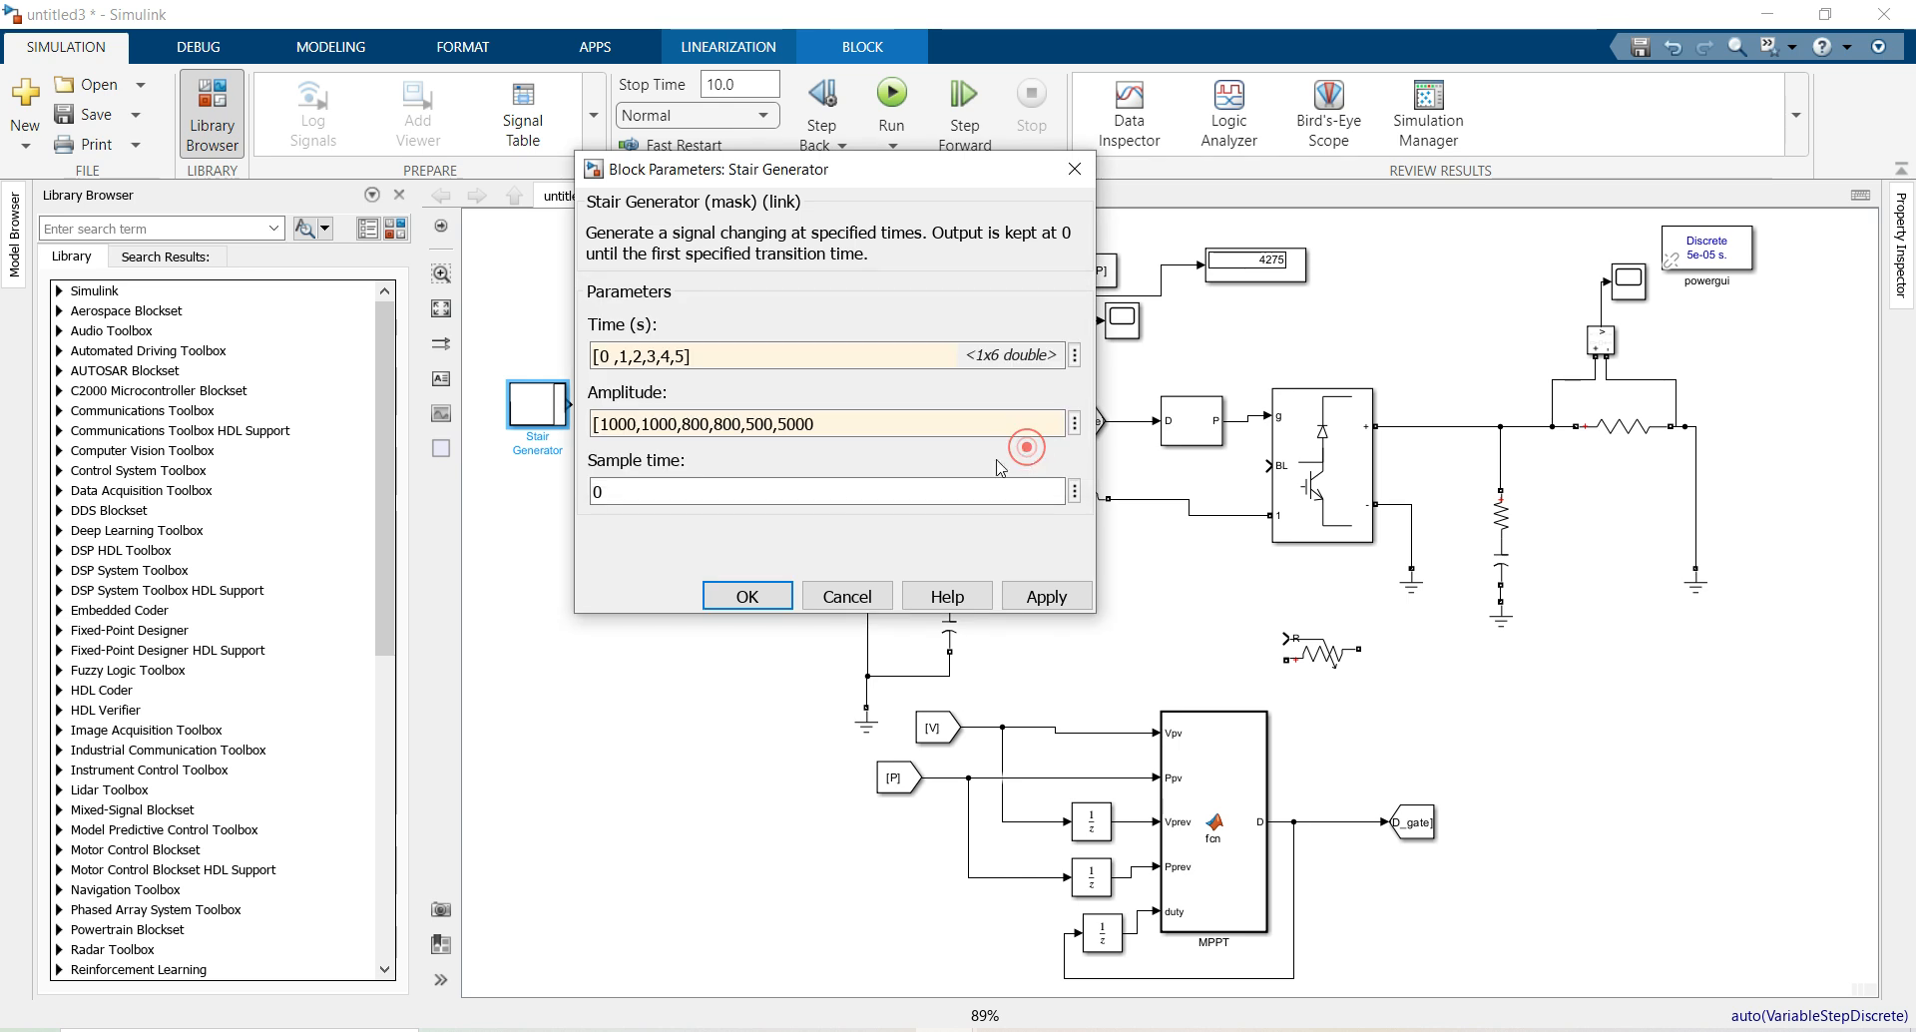
click(840, 417)
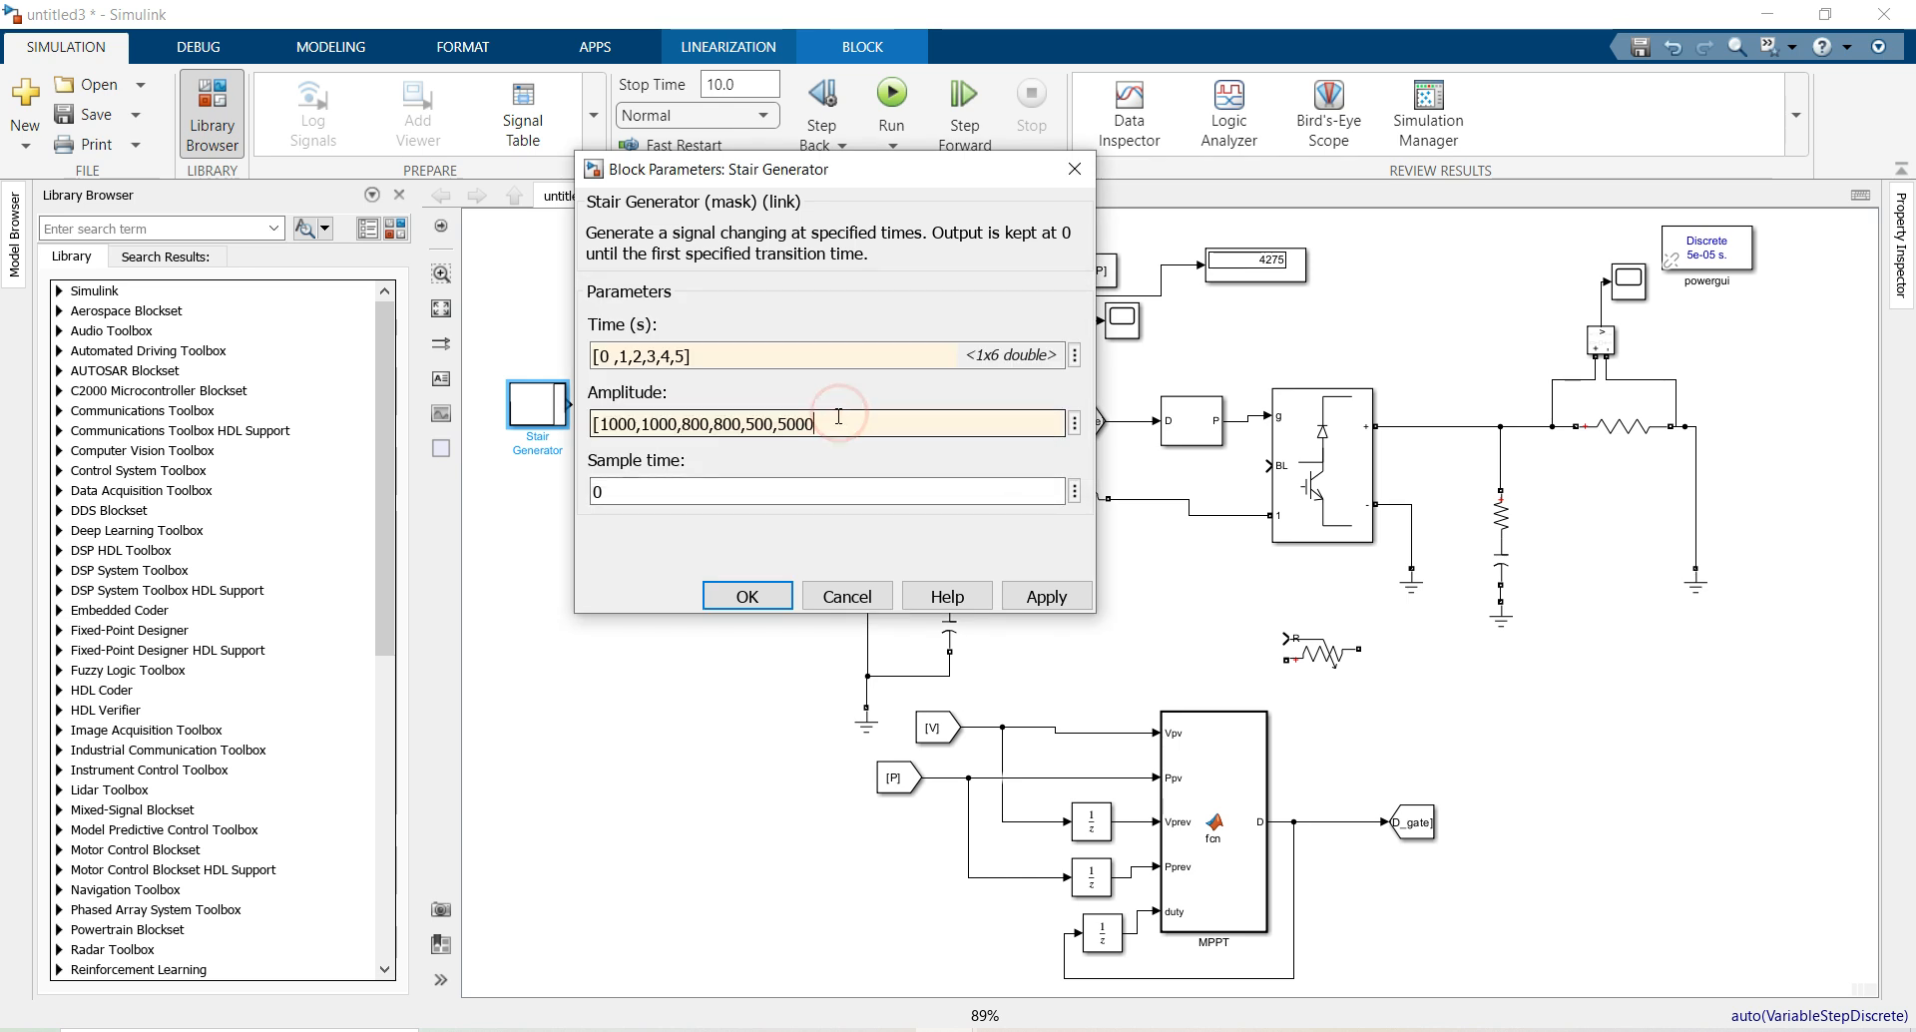
text(])
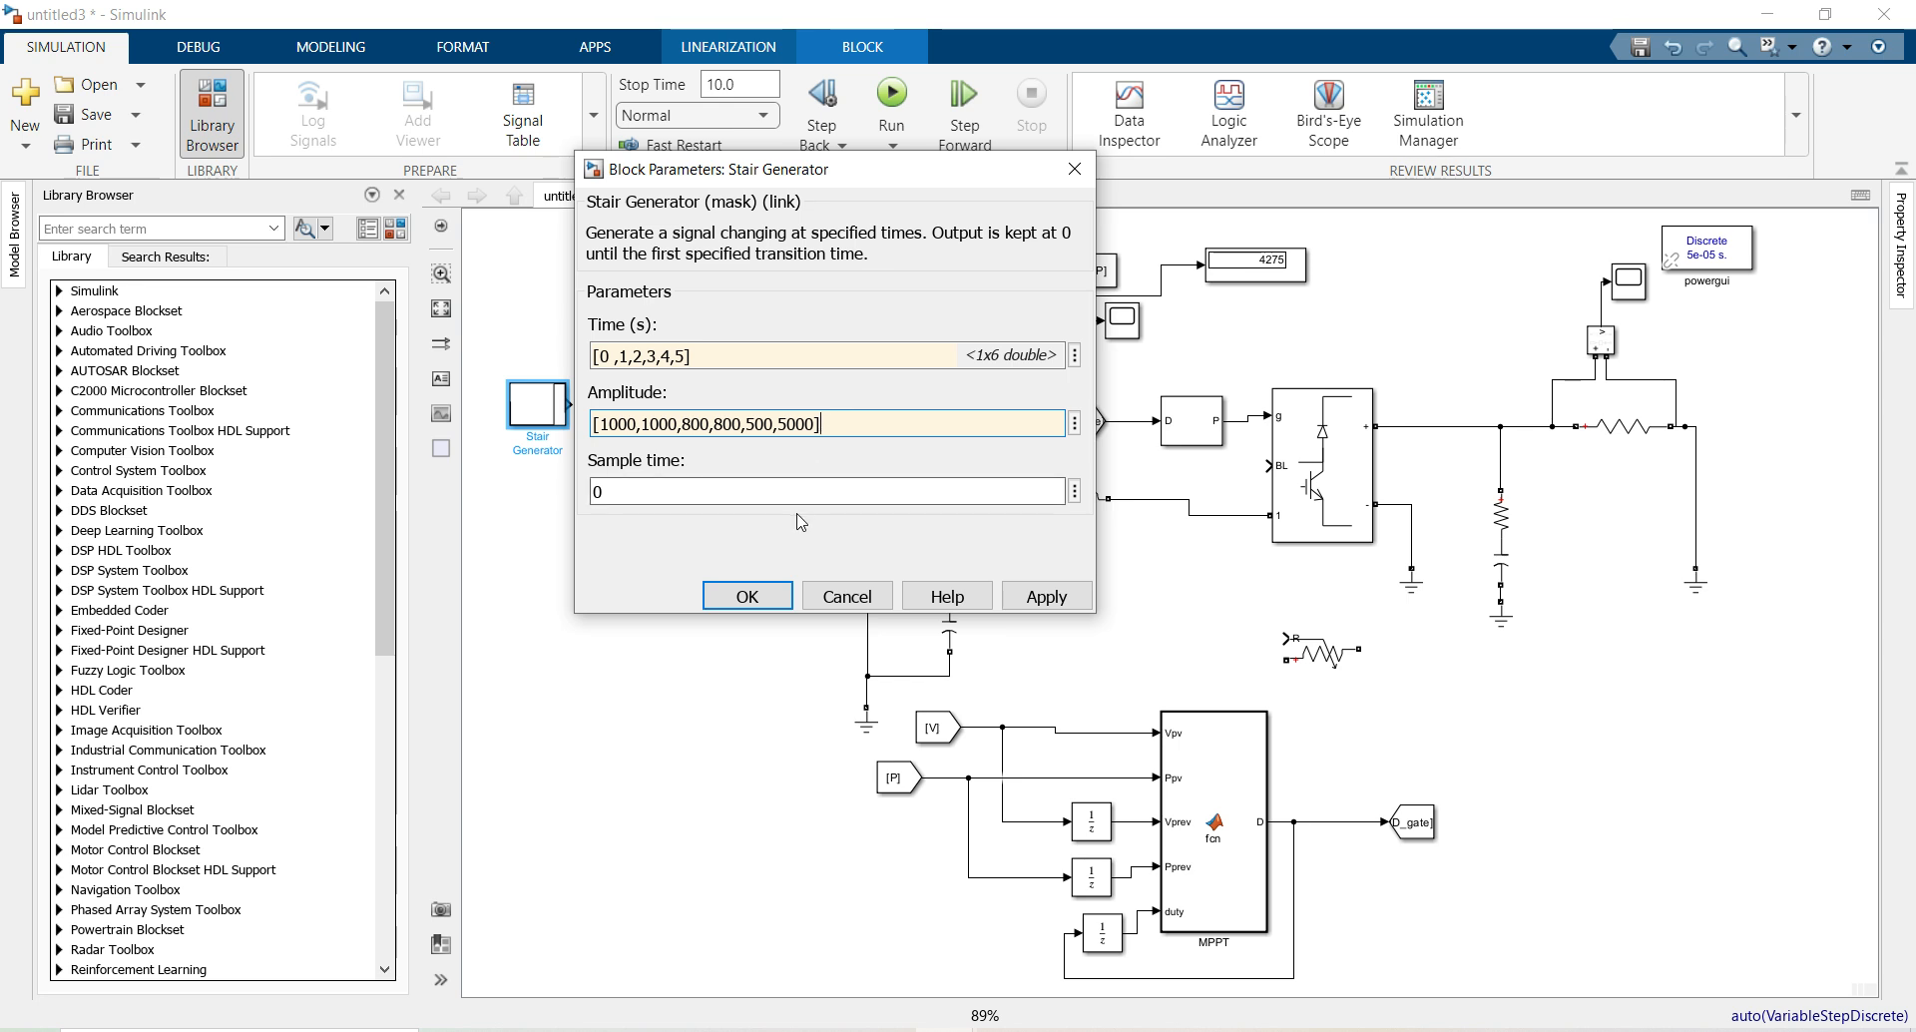
click(768, 593)
Enlarge the Stair Generator and branch copies of a Scope and the [V] Goto from its line
click(552, 407)
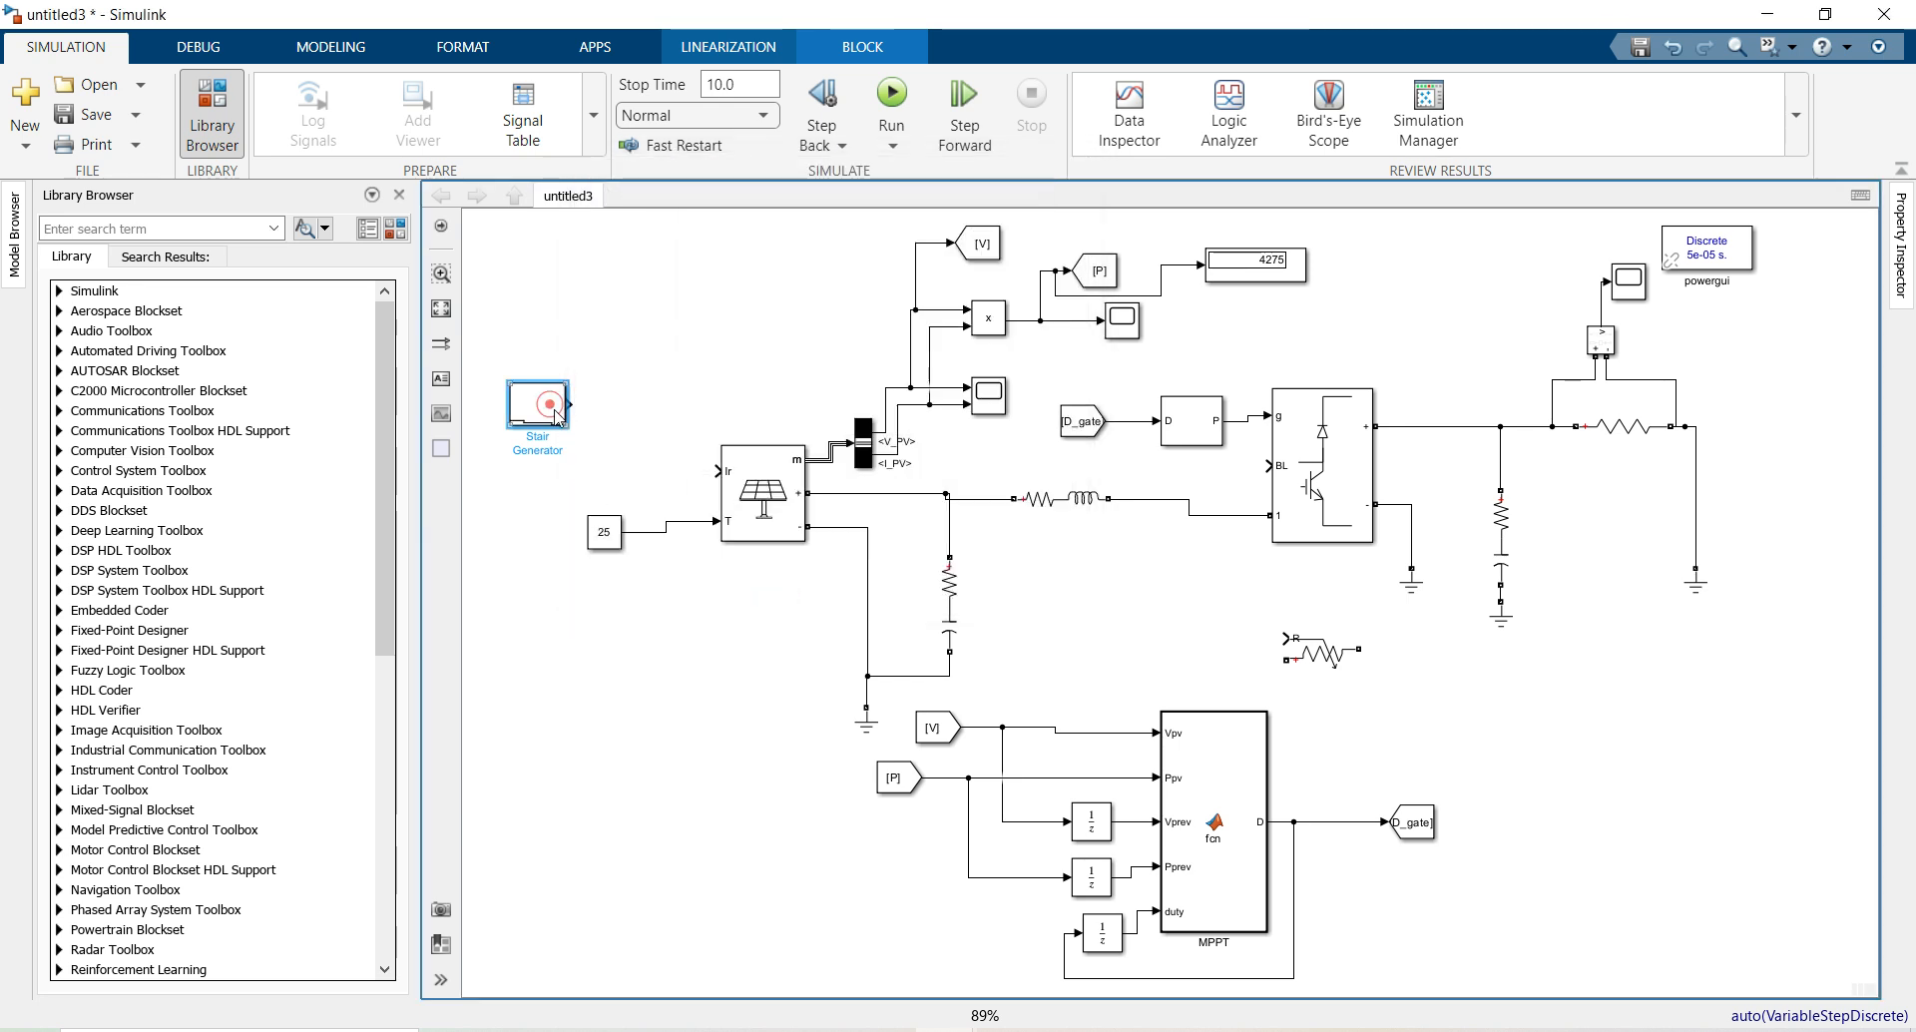
mouse_move(565, 424)
mouse_down()
mouse_move(584, 448)
mouse_move(590, 412)
mouse_move(720, 470)
mouse_up()
click(642, 424)
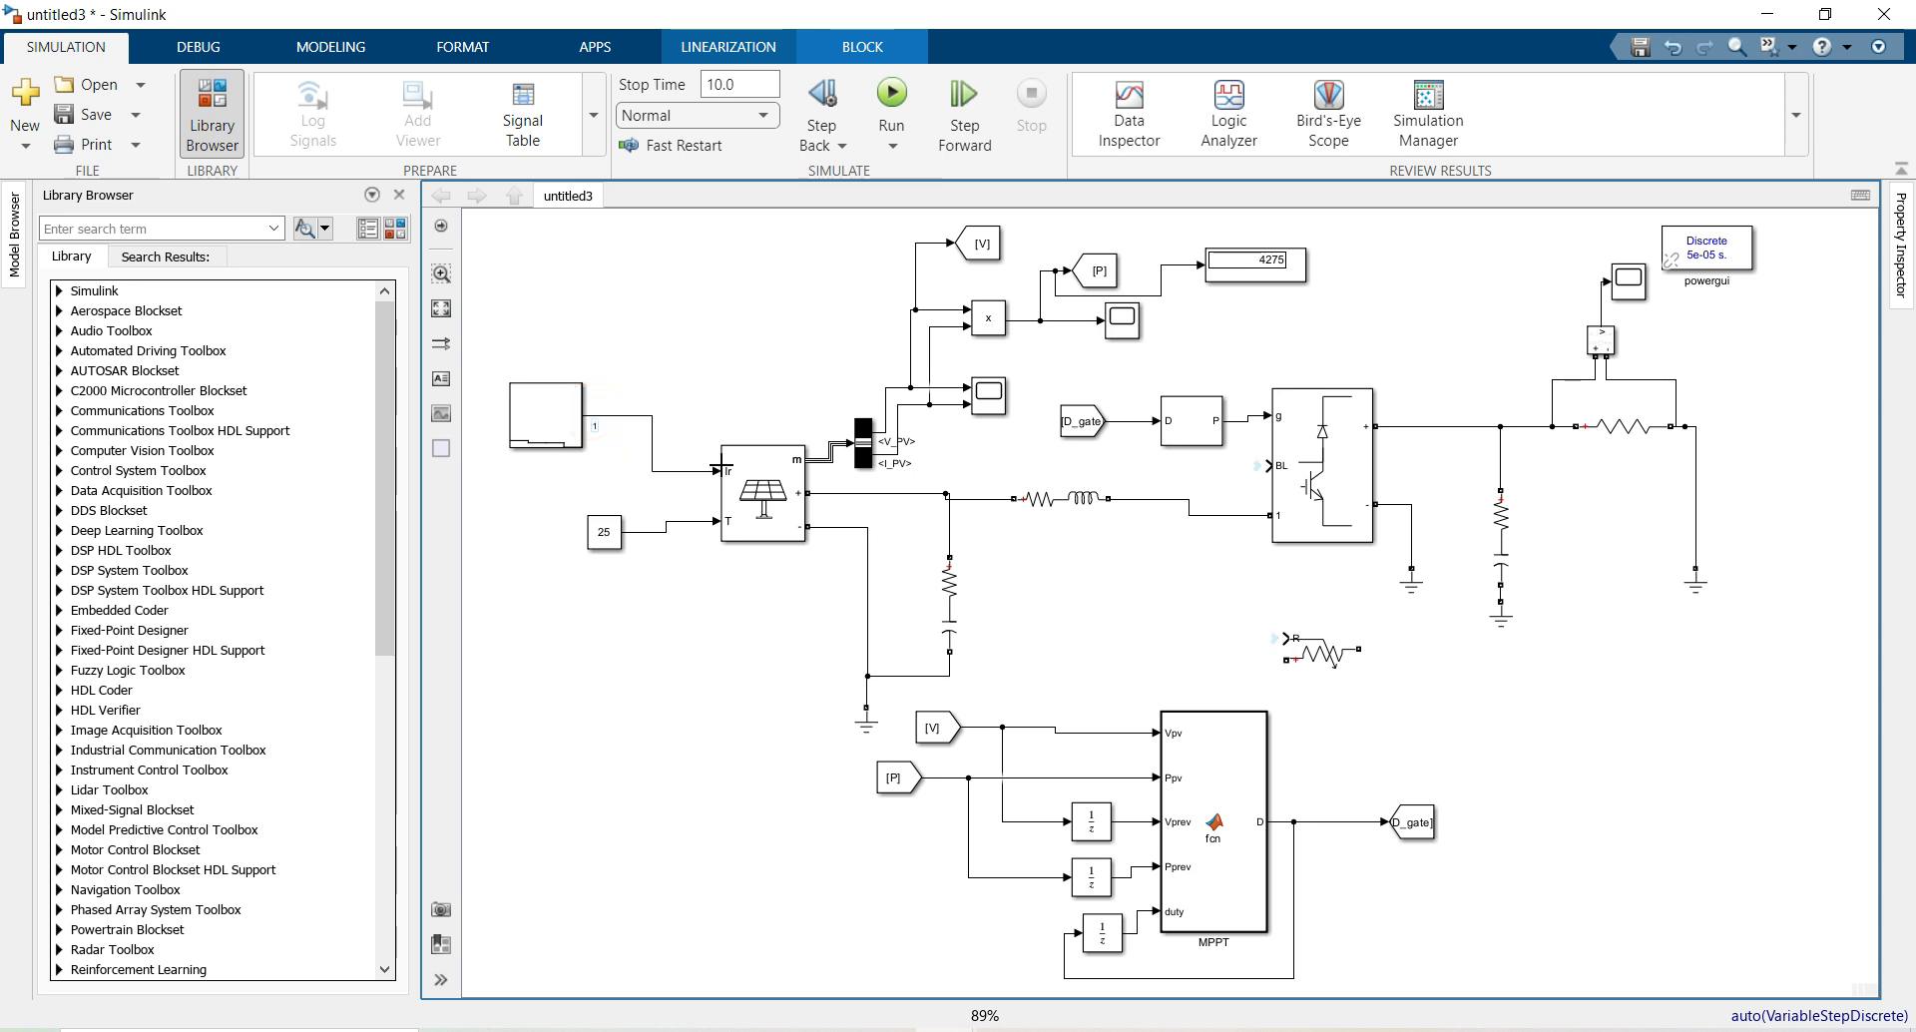
drag(1628, 290, 629, 415)
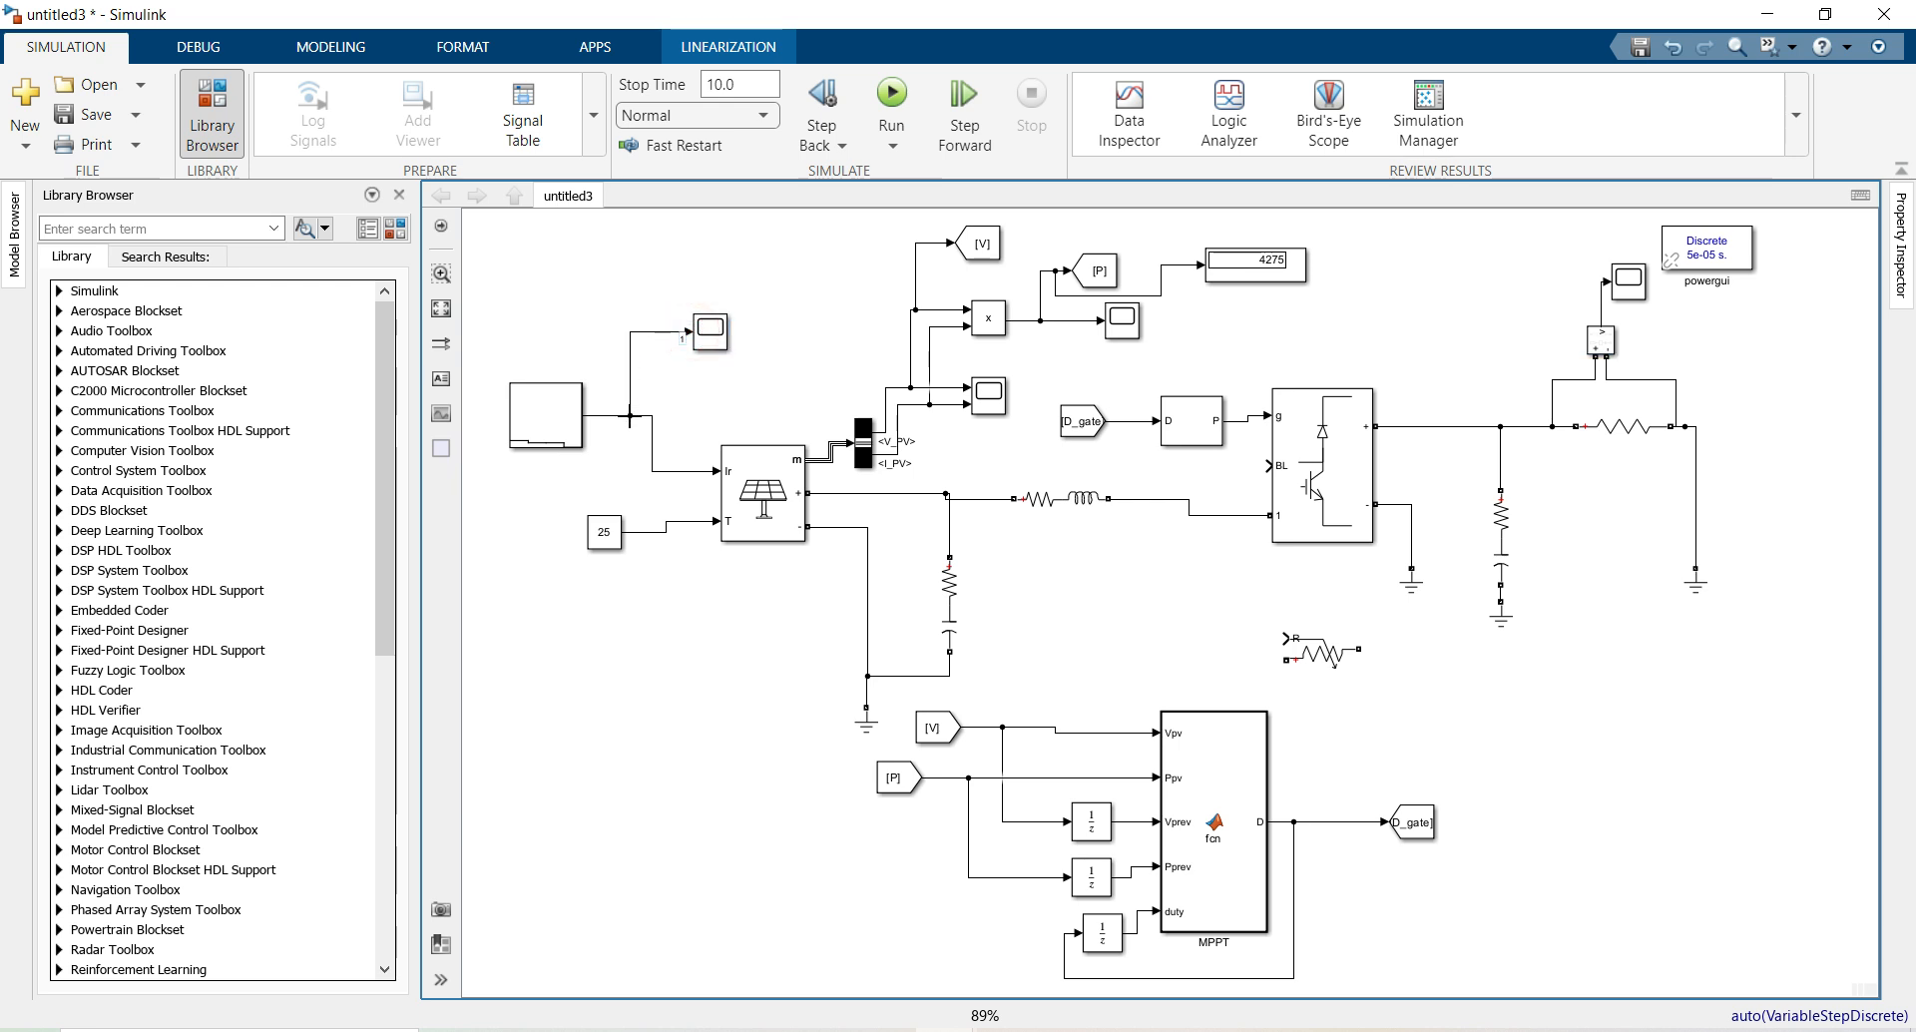
drag(978, 247, 643, 423)
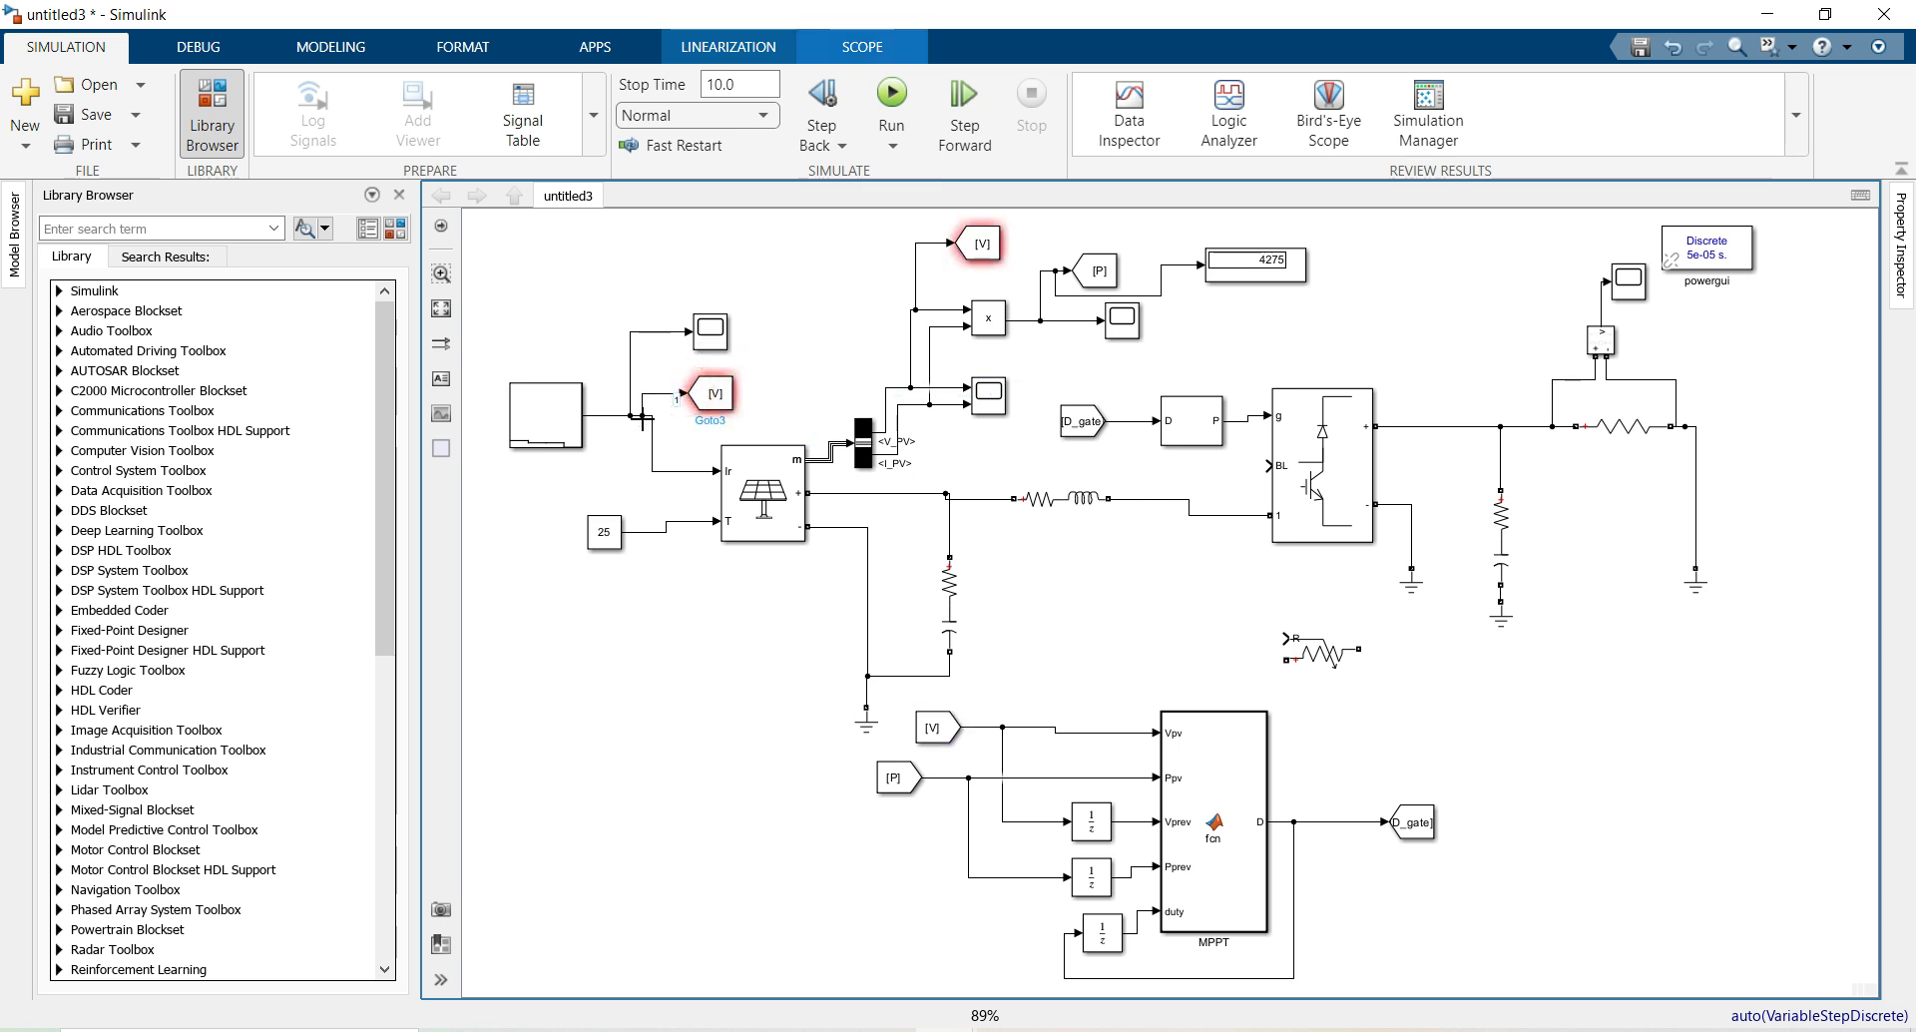
Set the new Goto block's tag to Ir
double_click(714, 394)
double_click(909, 347)
text(Ir)
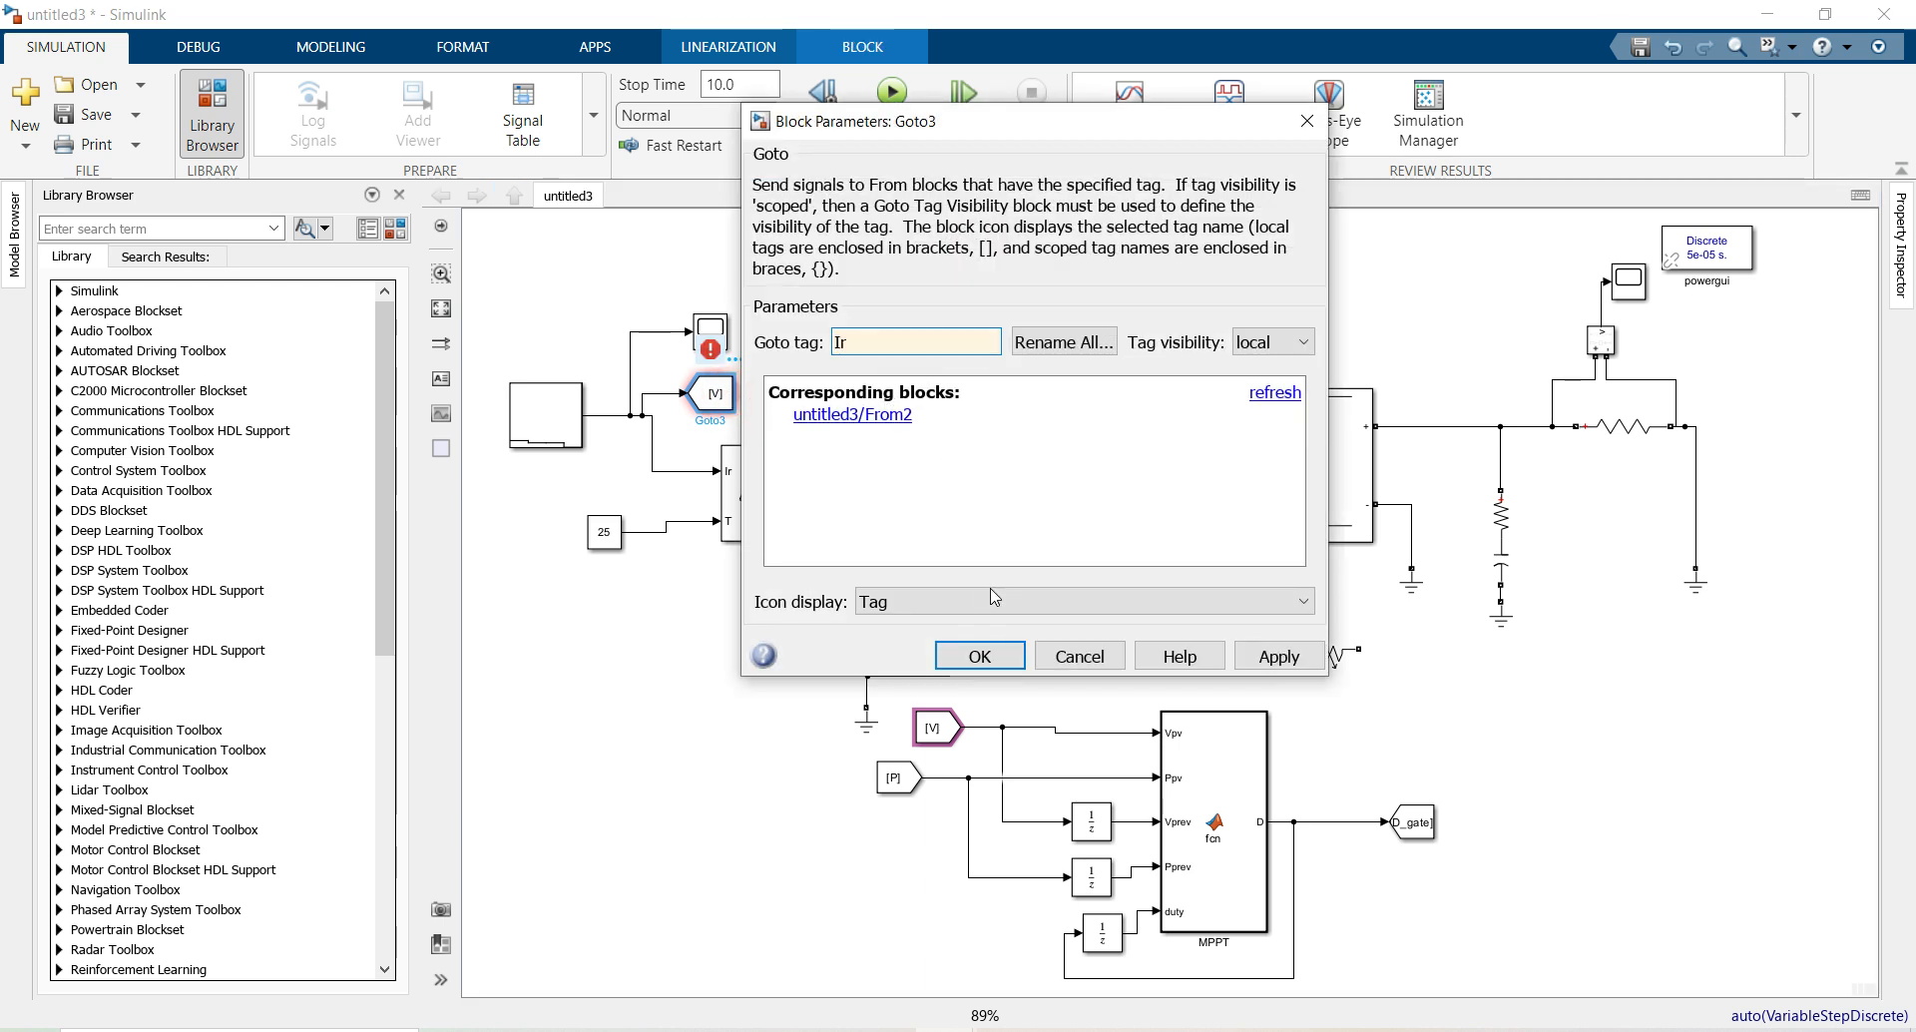
click(980, 656)
click(687, 661)
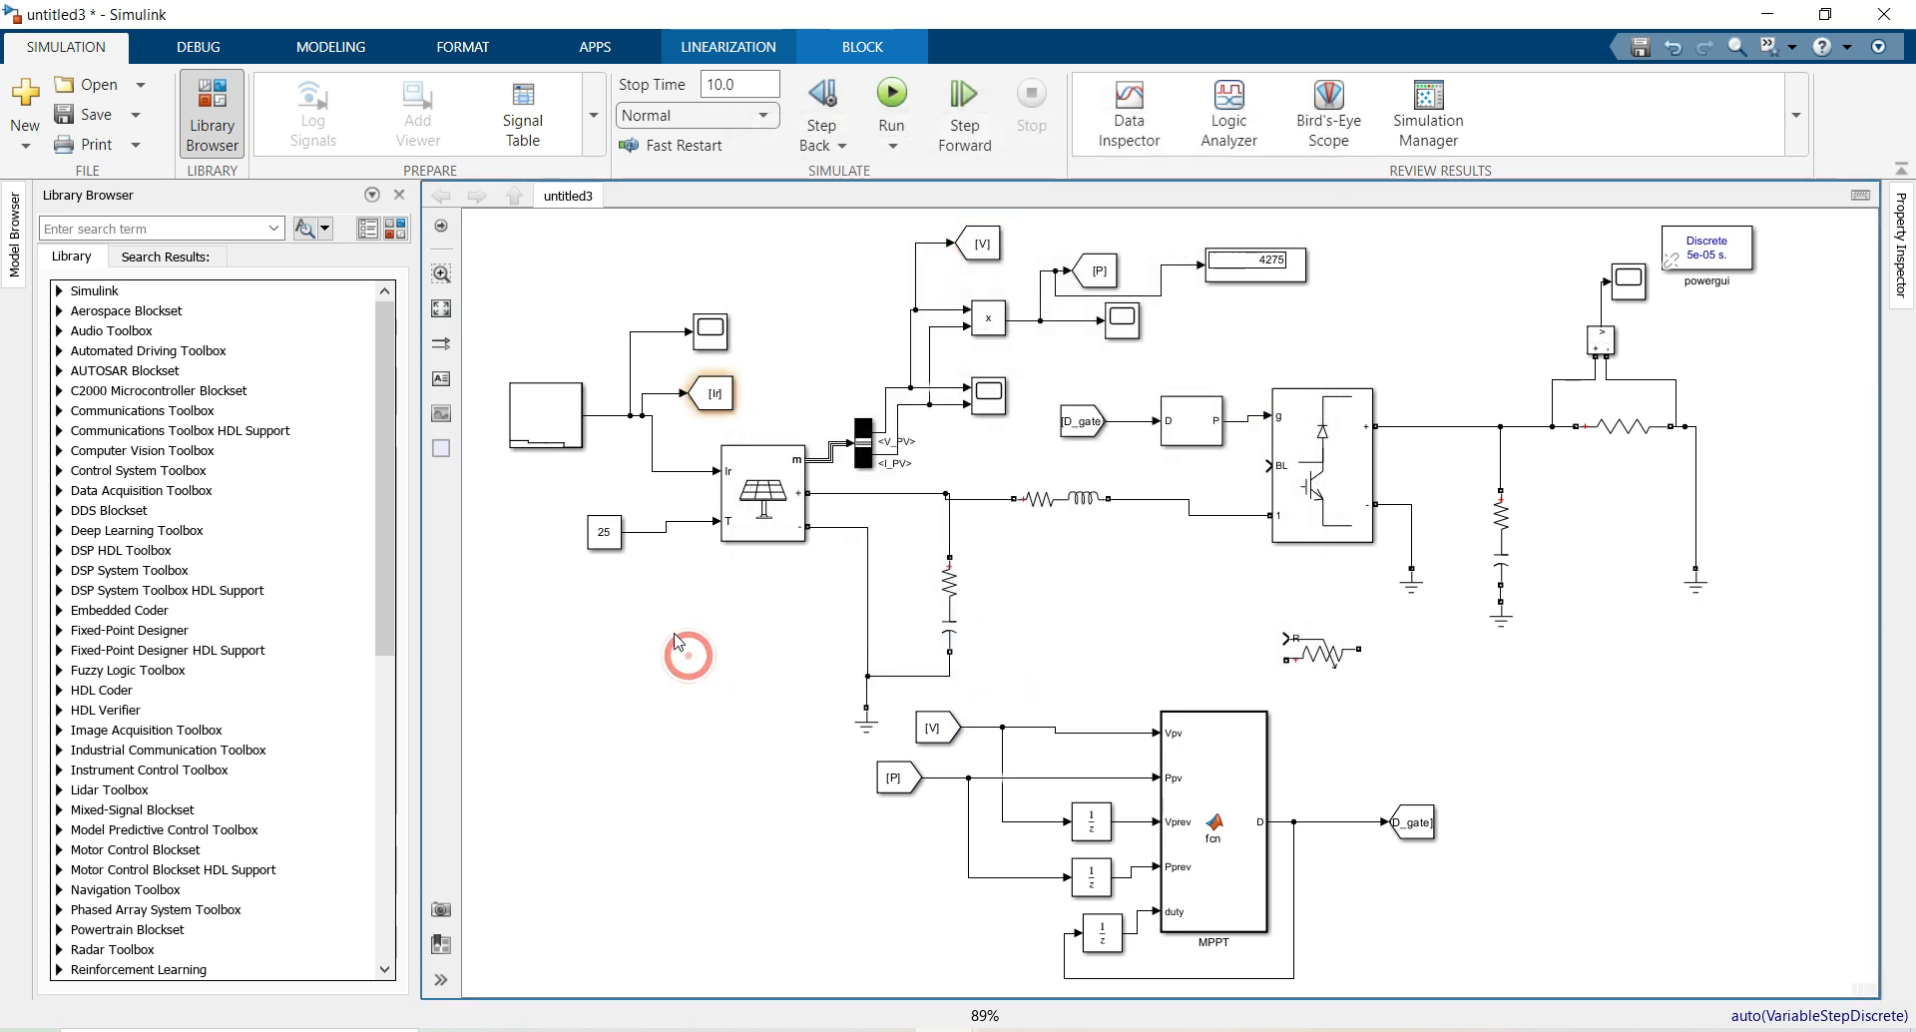
Replace the Series RLC Branch3 load resistor with the Variable Resistor
drag(1322, 654, 1577, 660)
click(1628, 449)
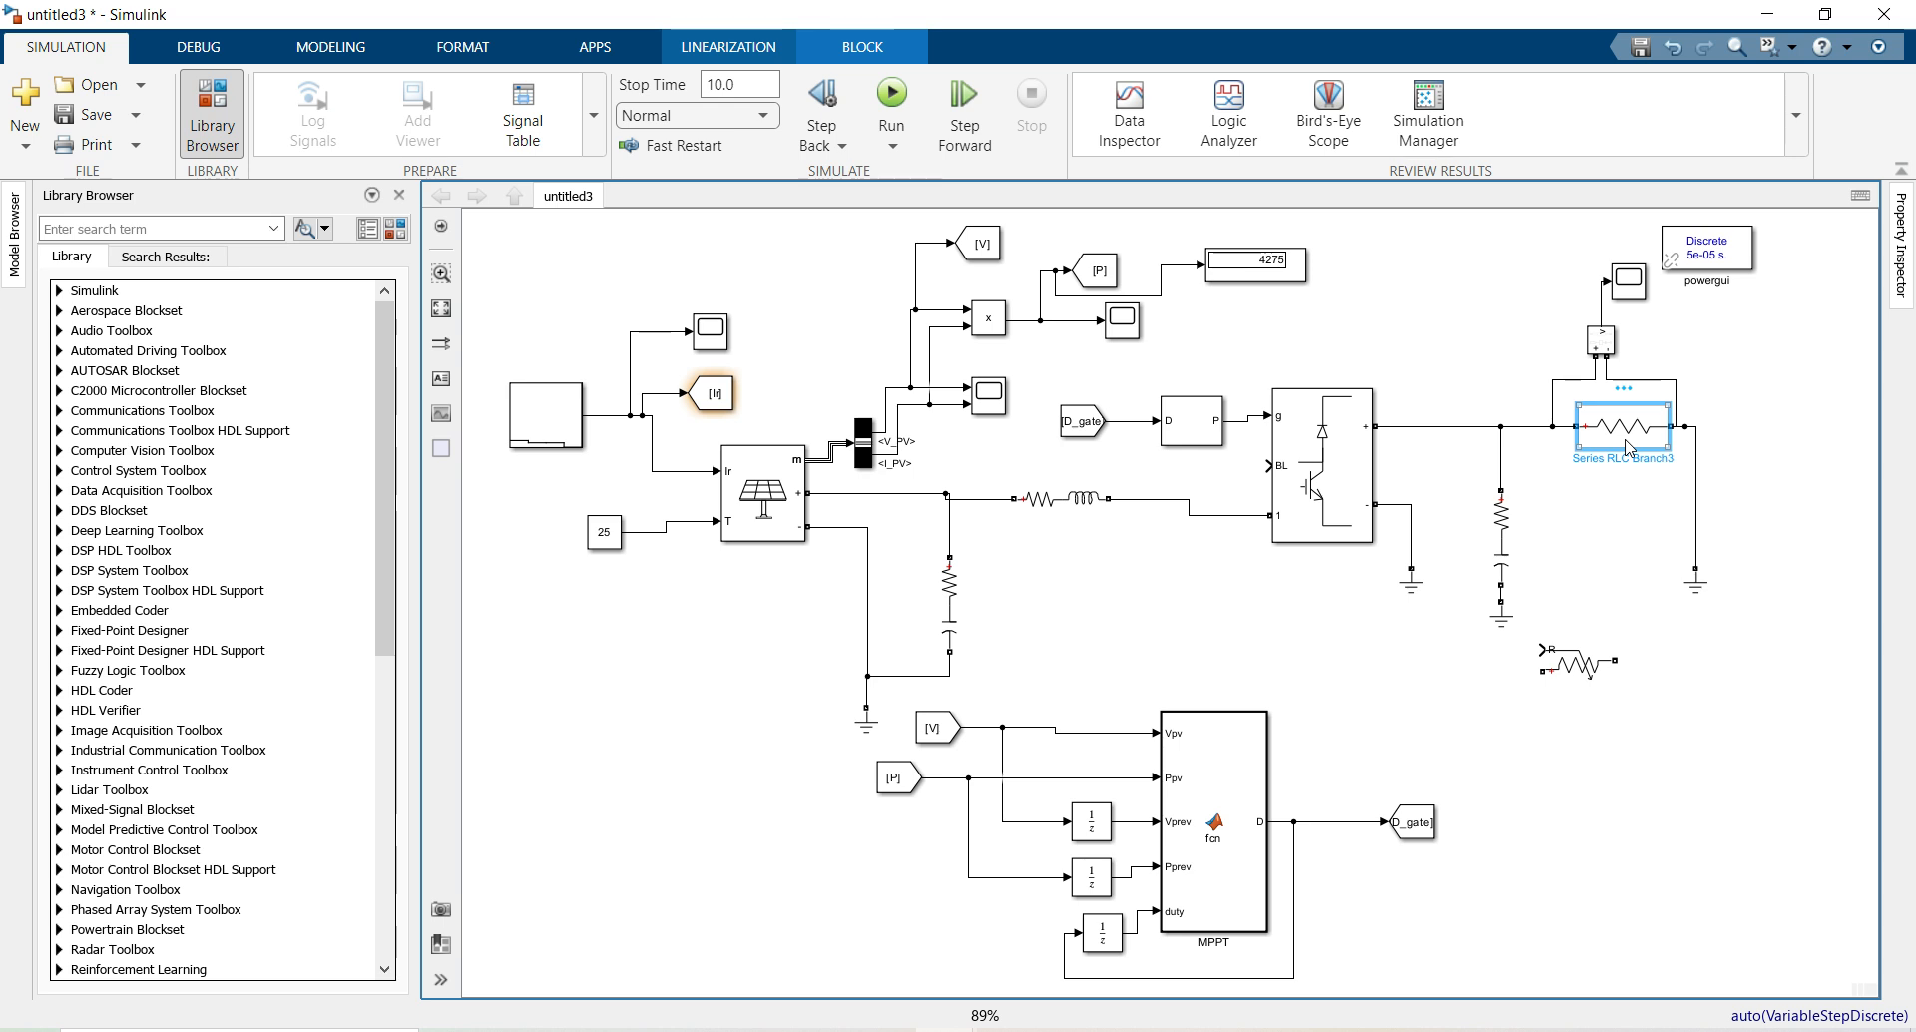
key(Delete)
drag(1584, 658, 1633, 418)
Align the Variable Resistor with the load wires and connect its terminals at the left junction
click(1585, 495)
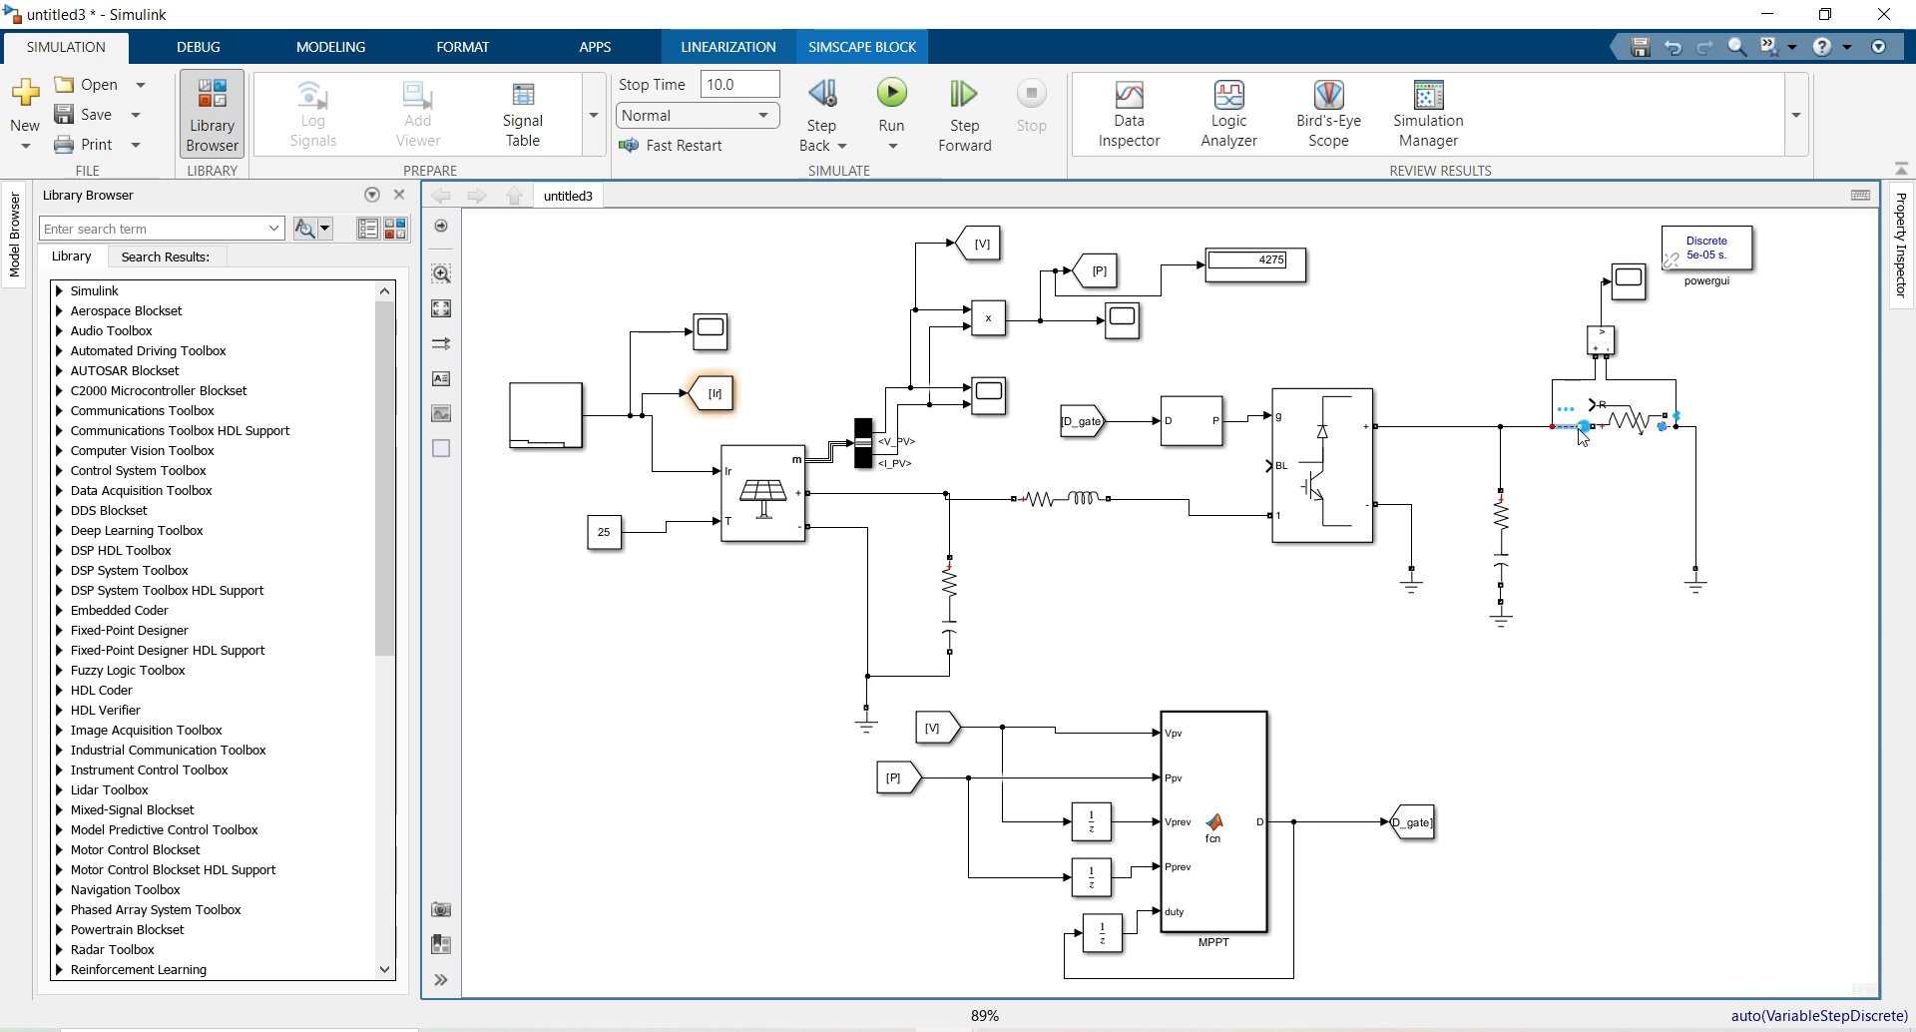
drag(1618, 420, 1600, 419)
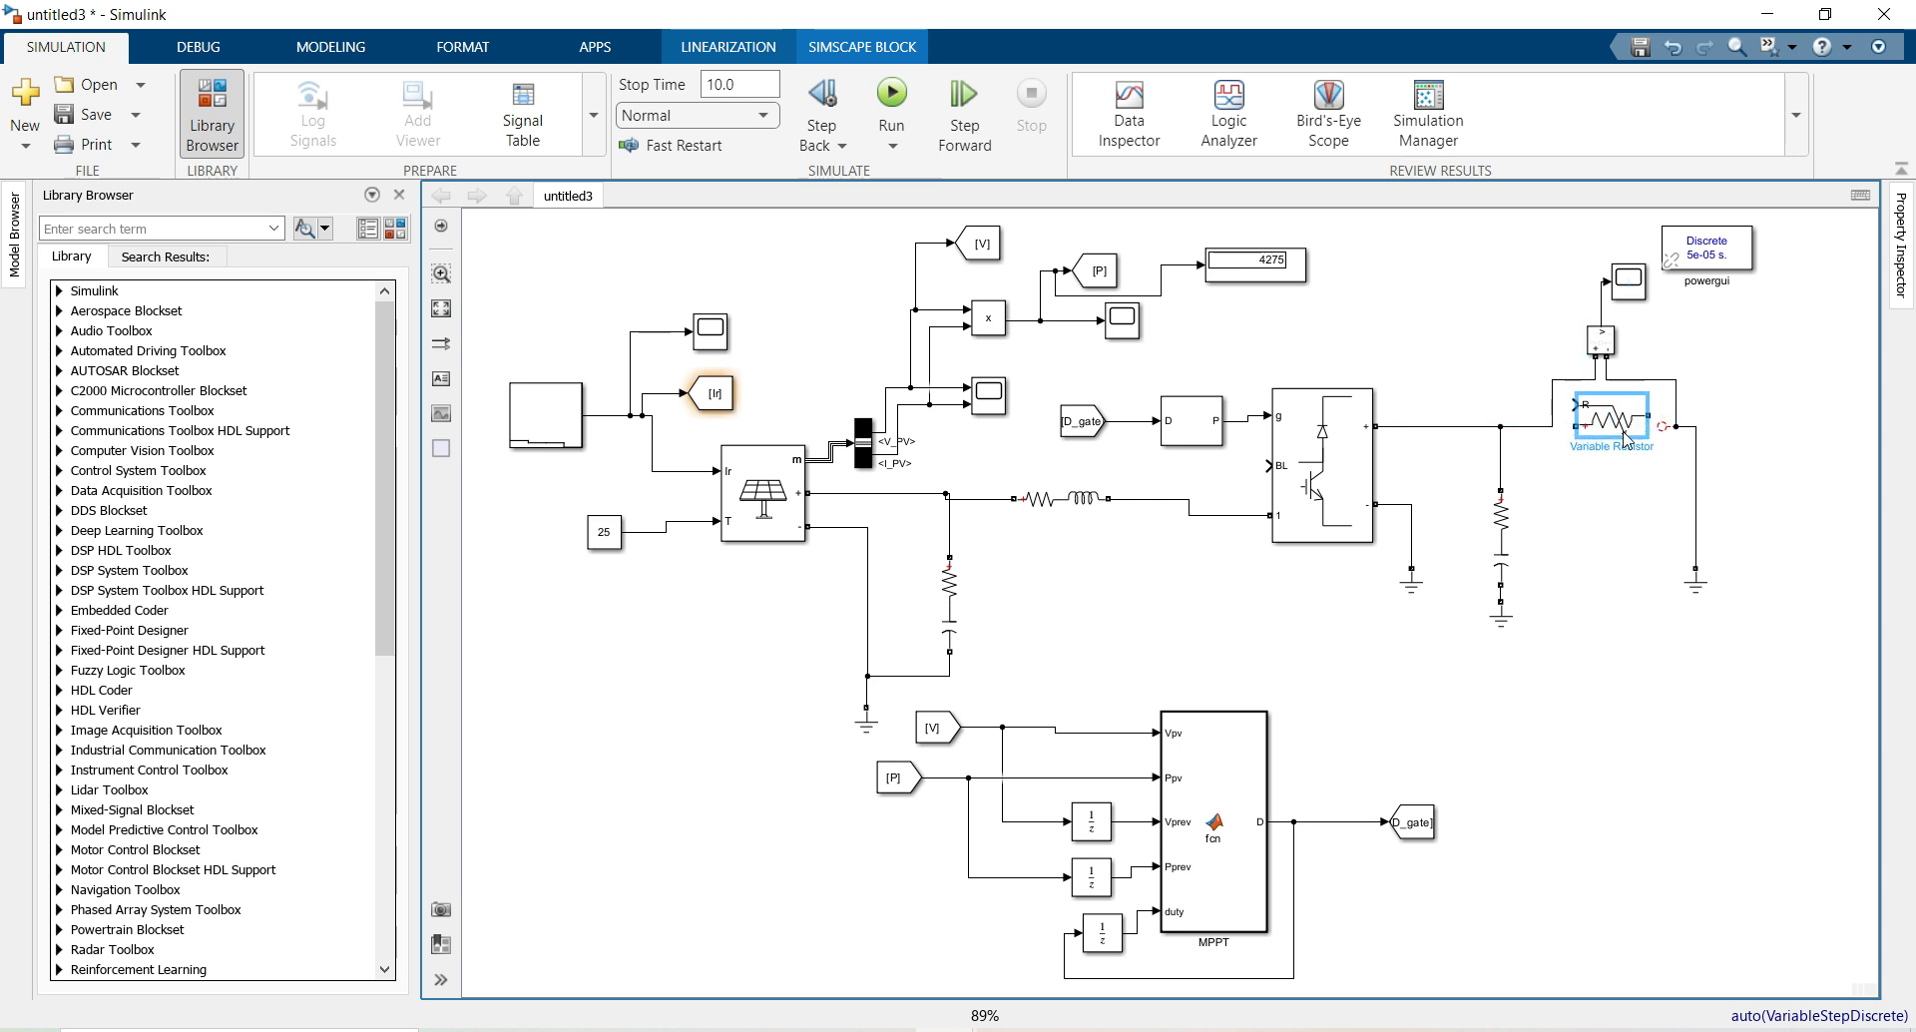
click(1663, 427)
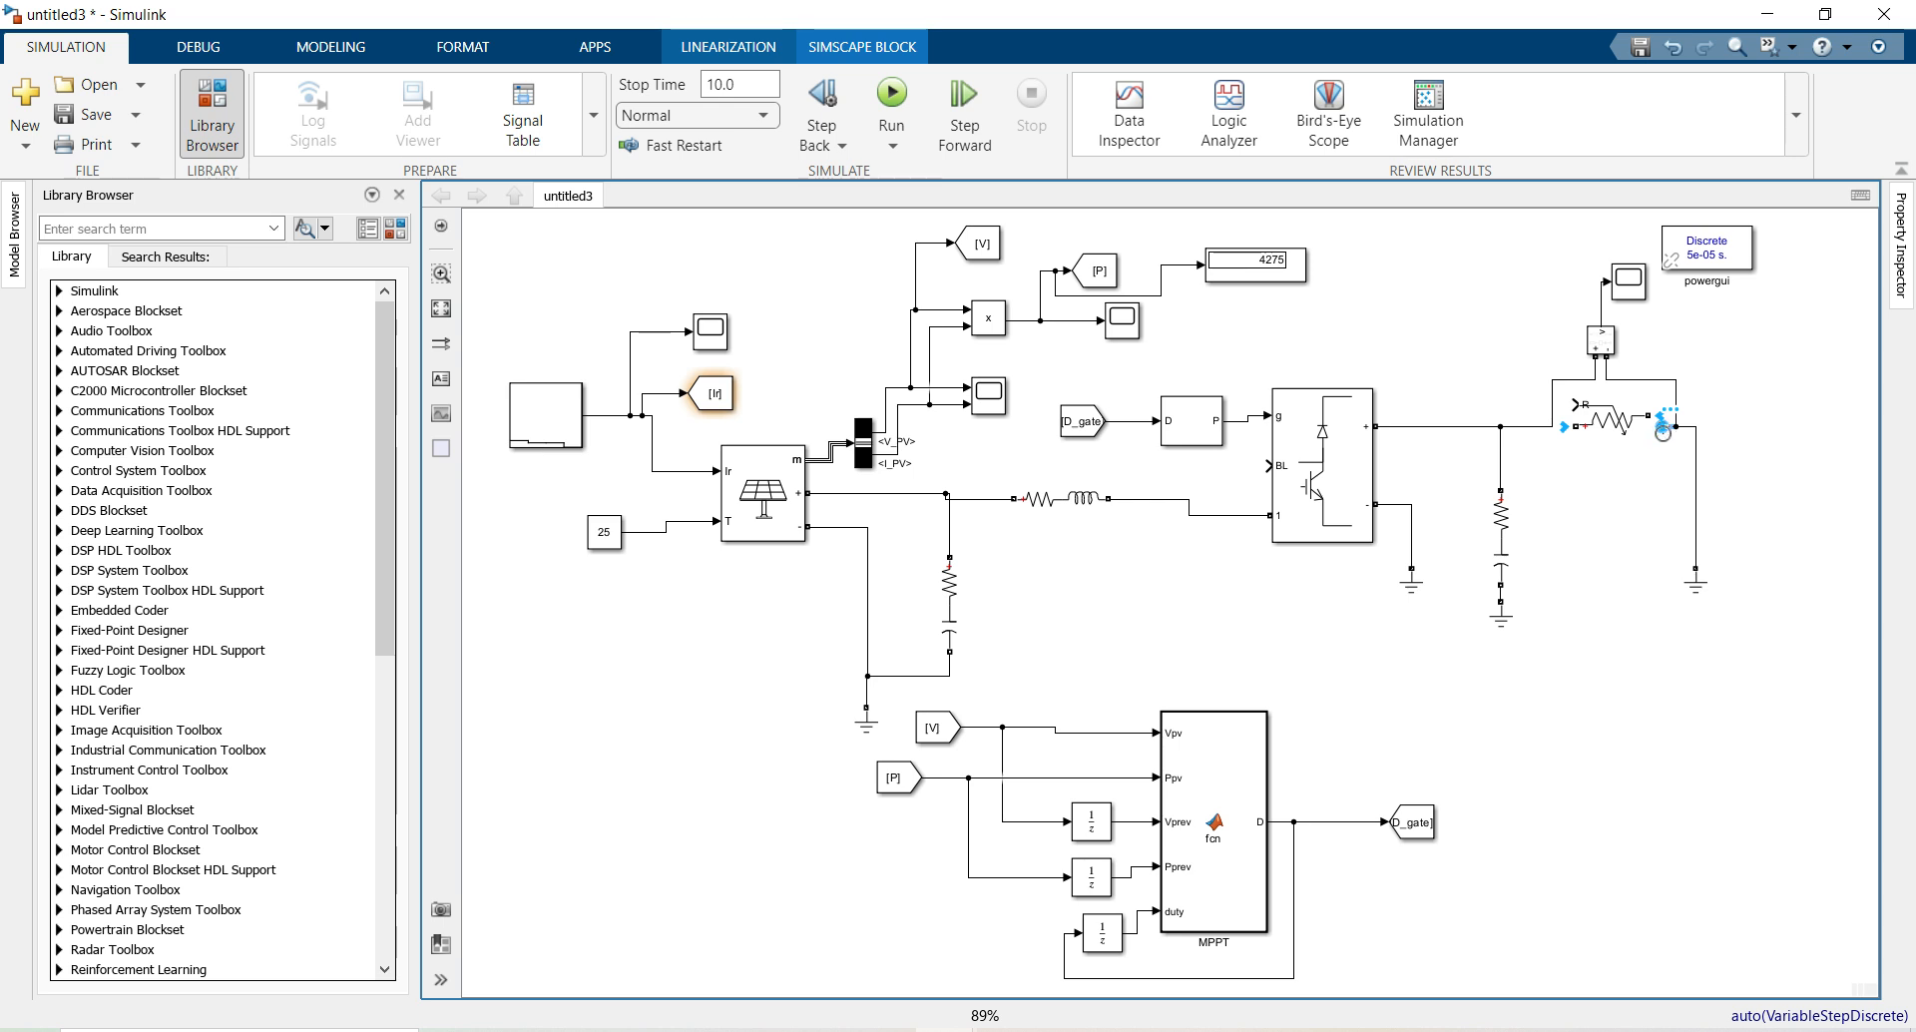
drag(1571, 428, 1675, 414)
drag(1556, 400, 1533, 400)
click(1470, 349)
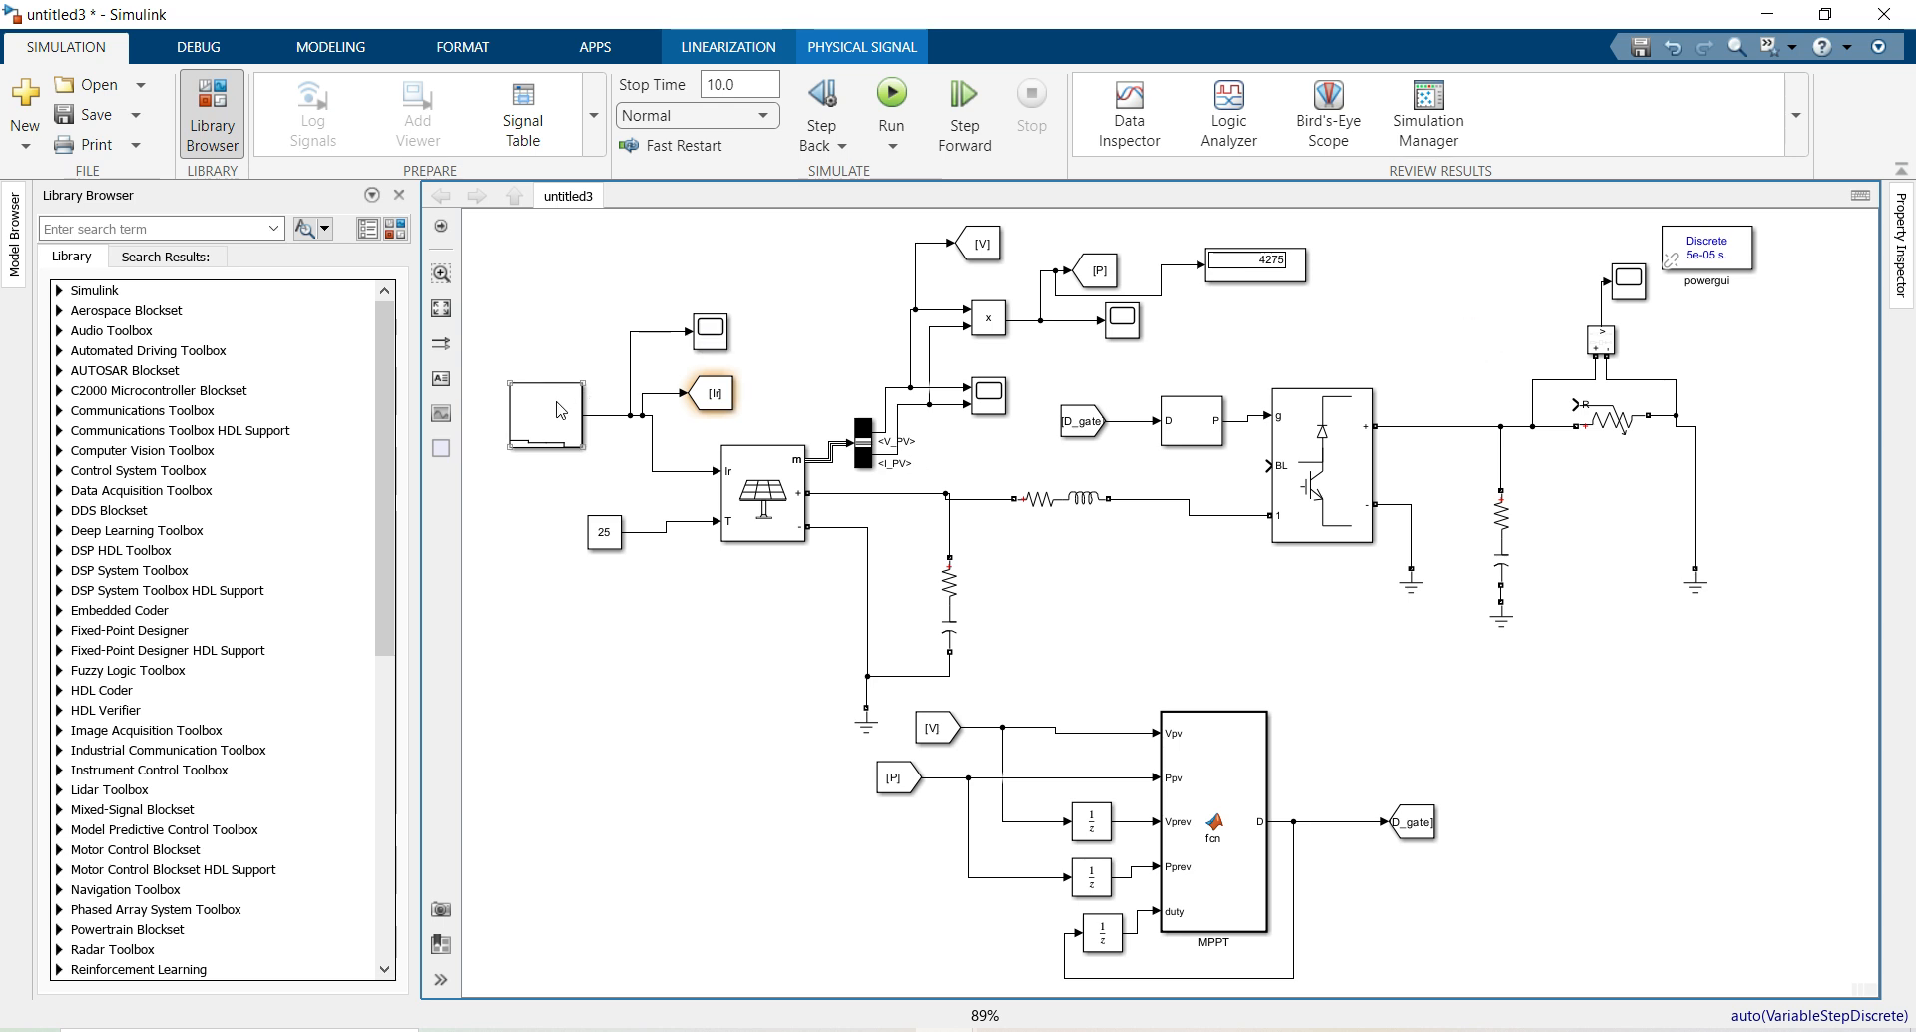
Copy the Stair Generator as Stair Generator1 and change its first two amplitudes to 40, 40
drag(544, 428, 521, 670)
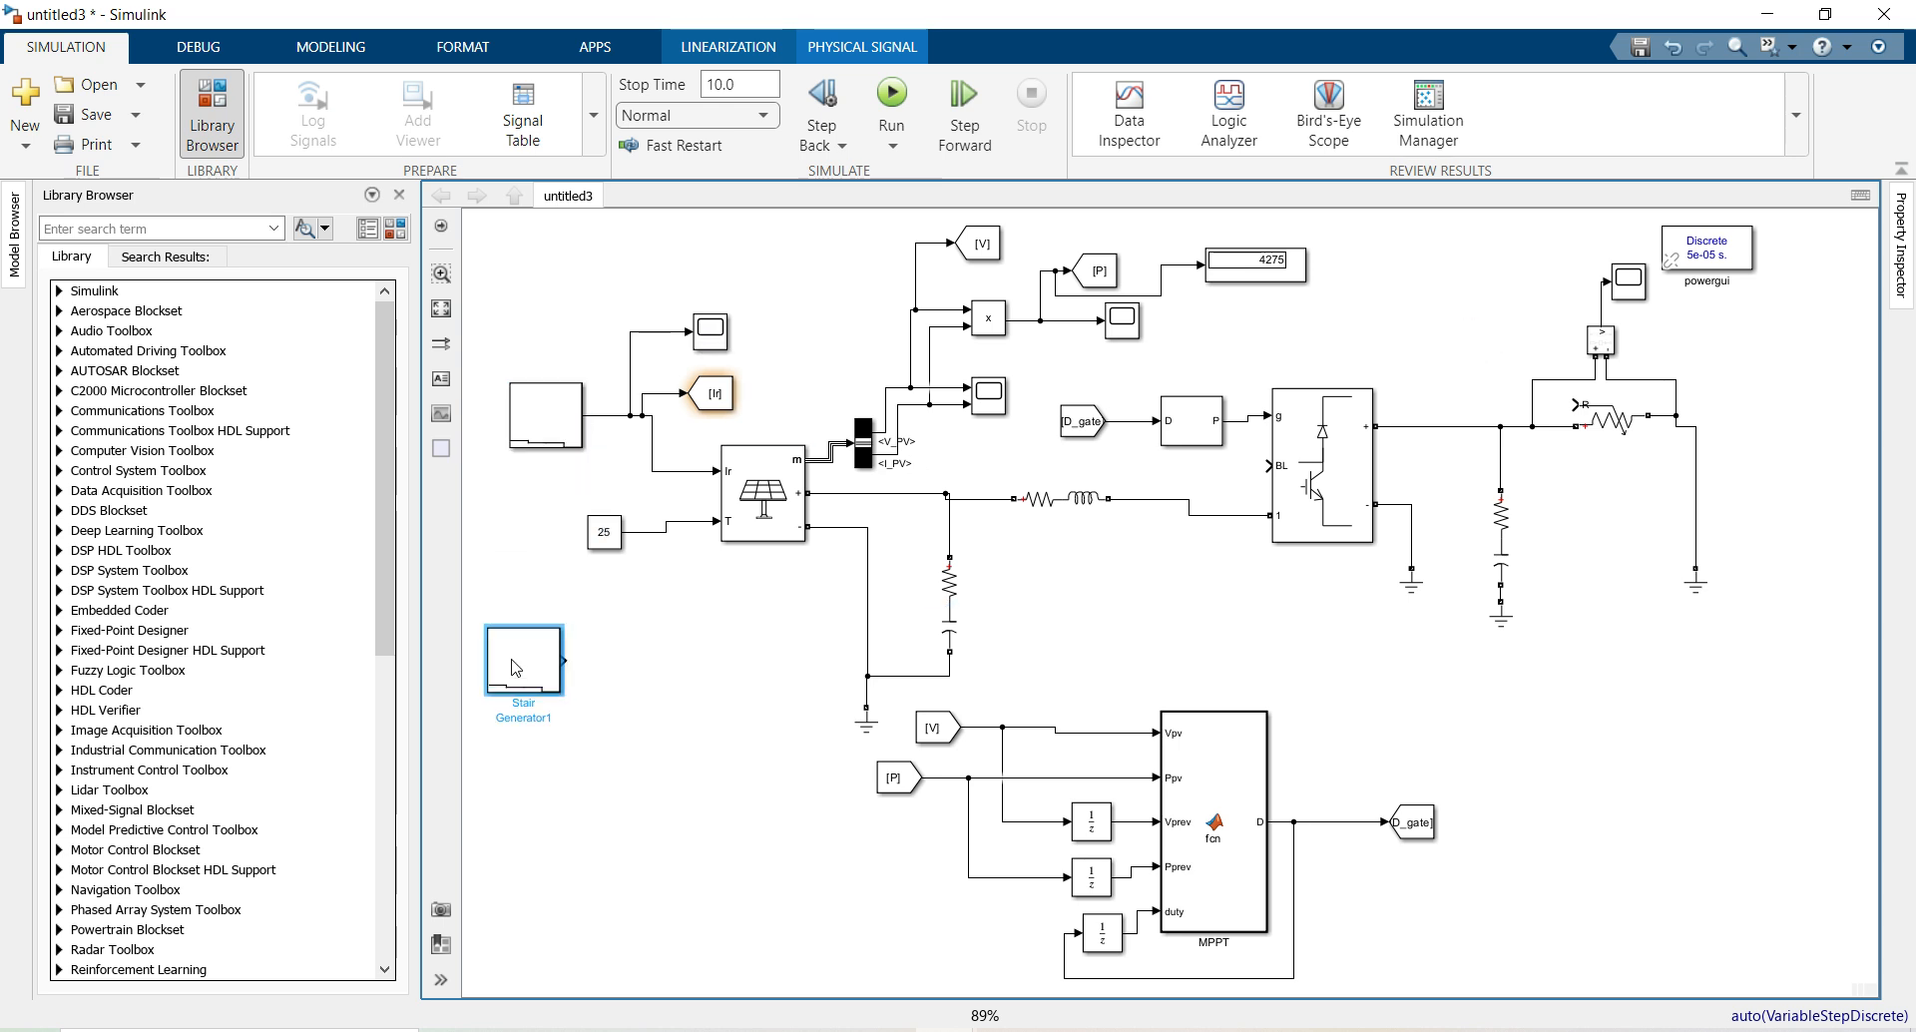
double_click(523, 659)
triple_click(651, 678)
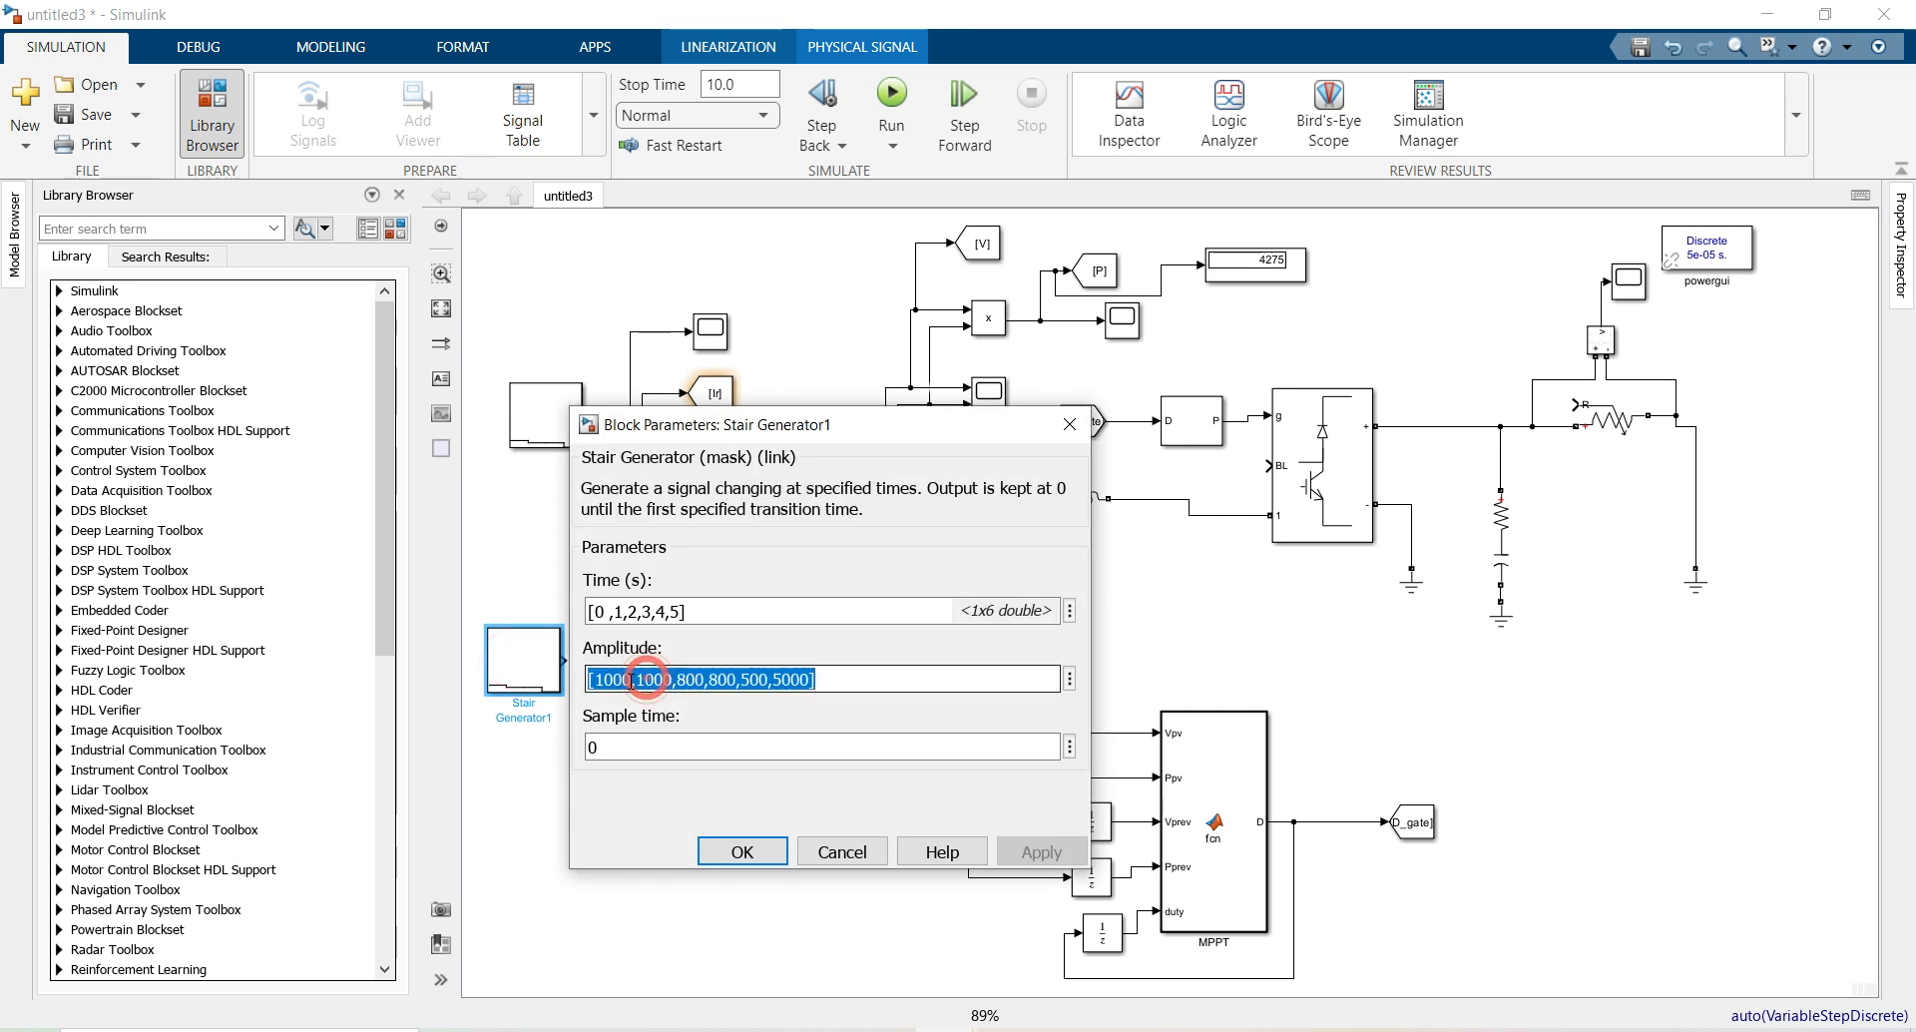
click(627, 678)
drag(631, 679, 597, 682)
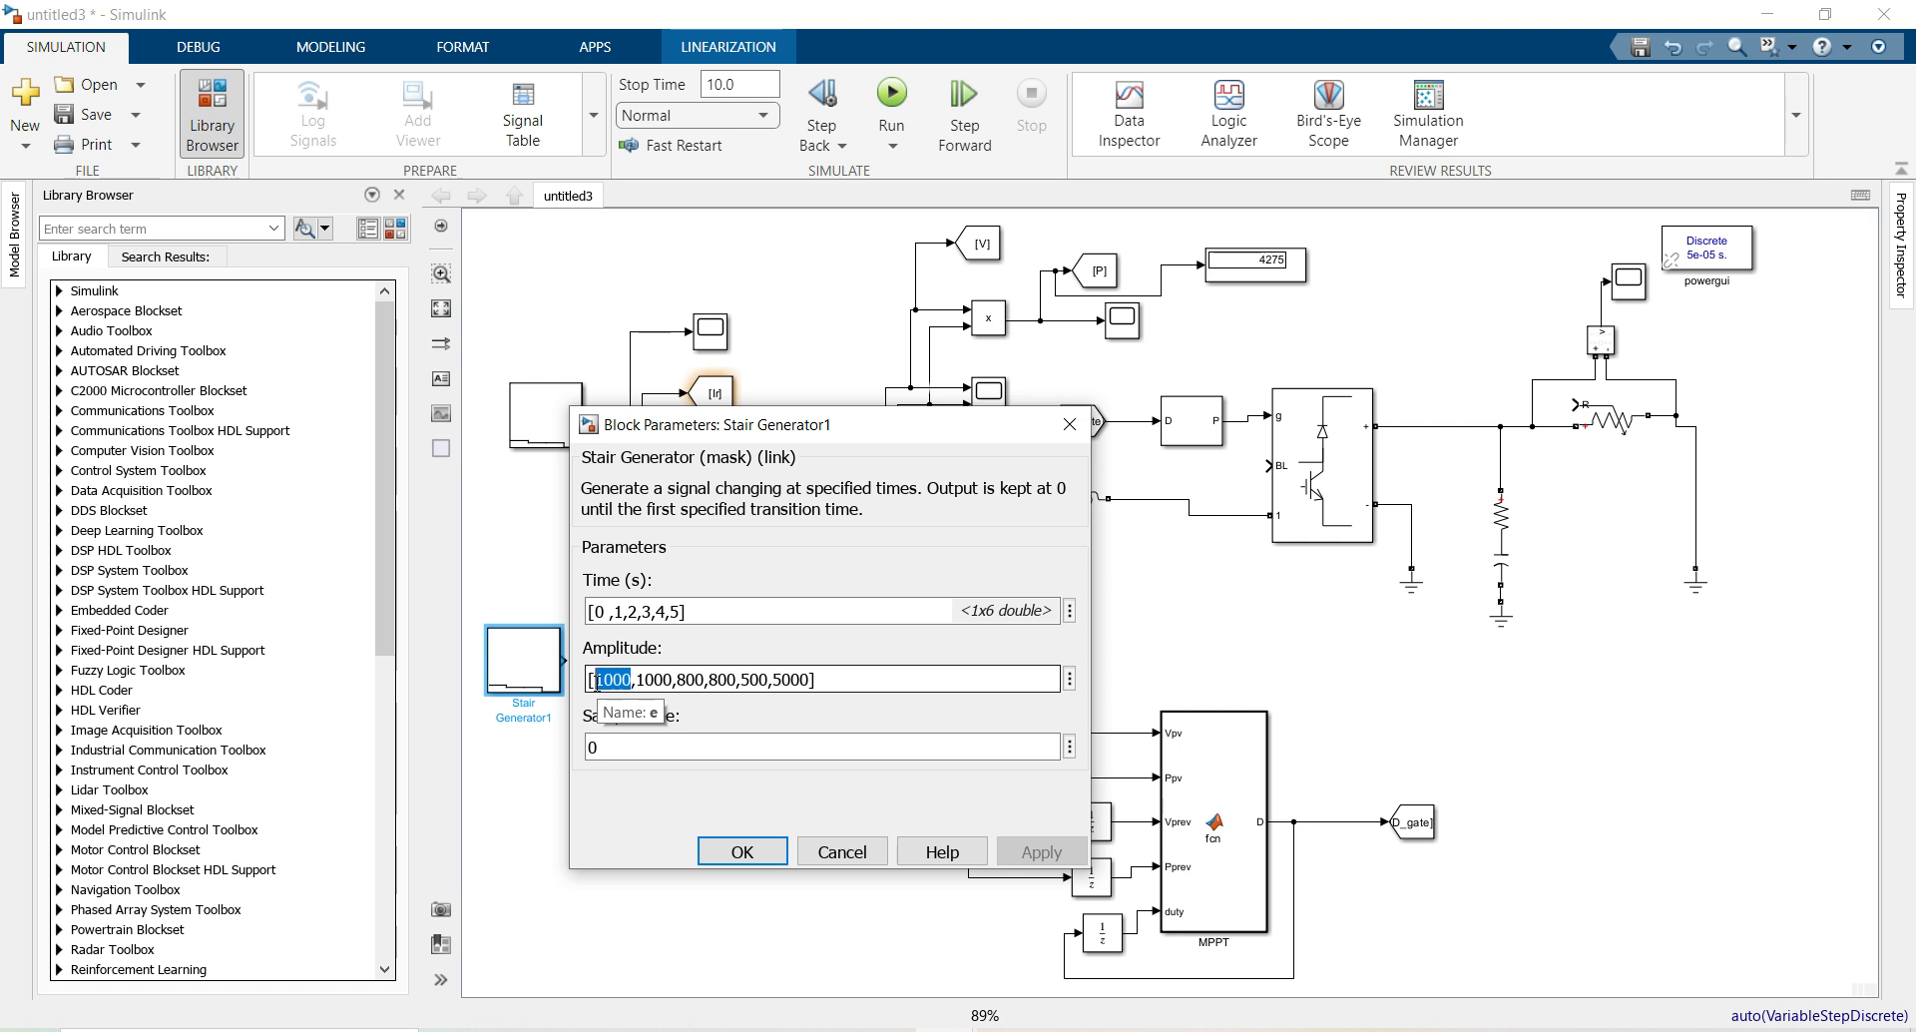
text(40)
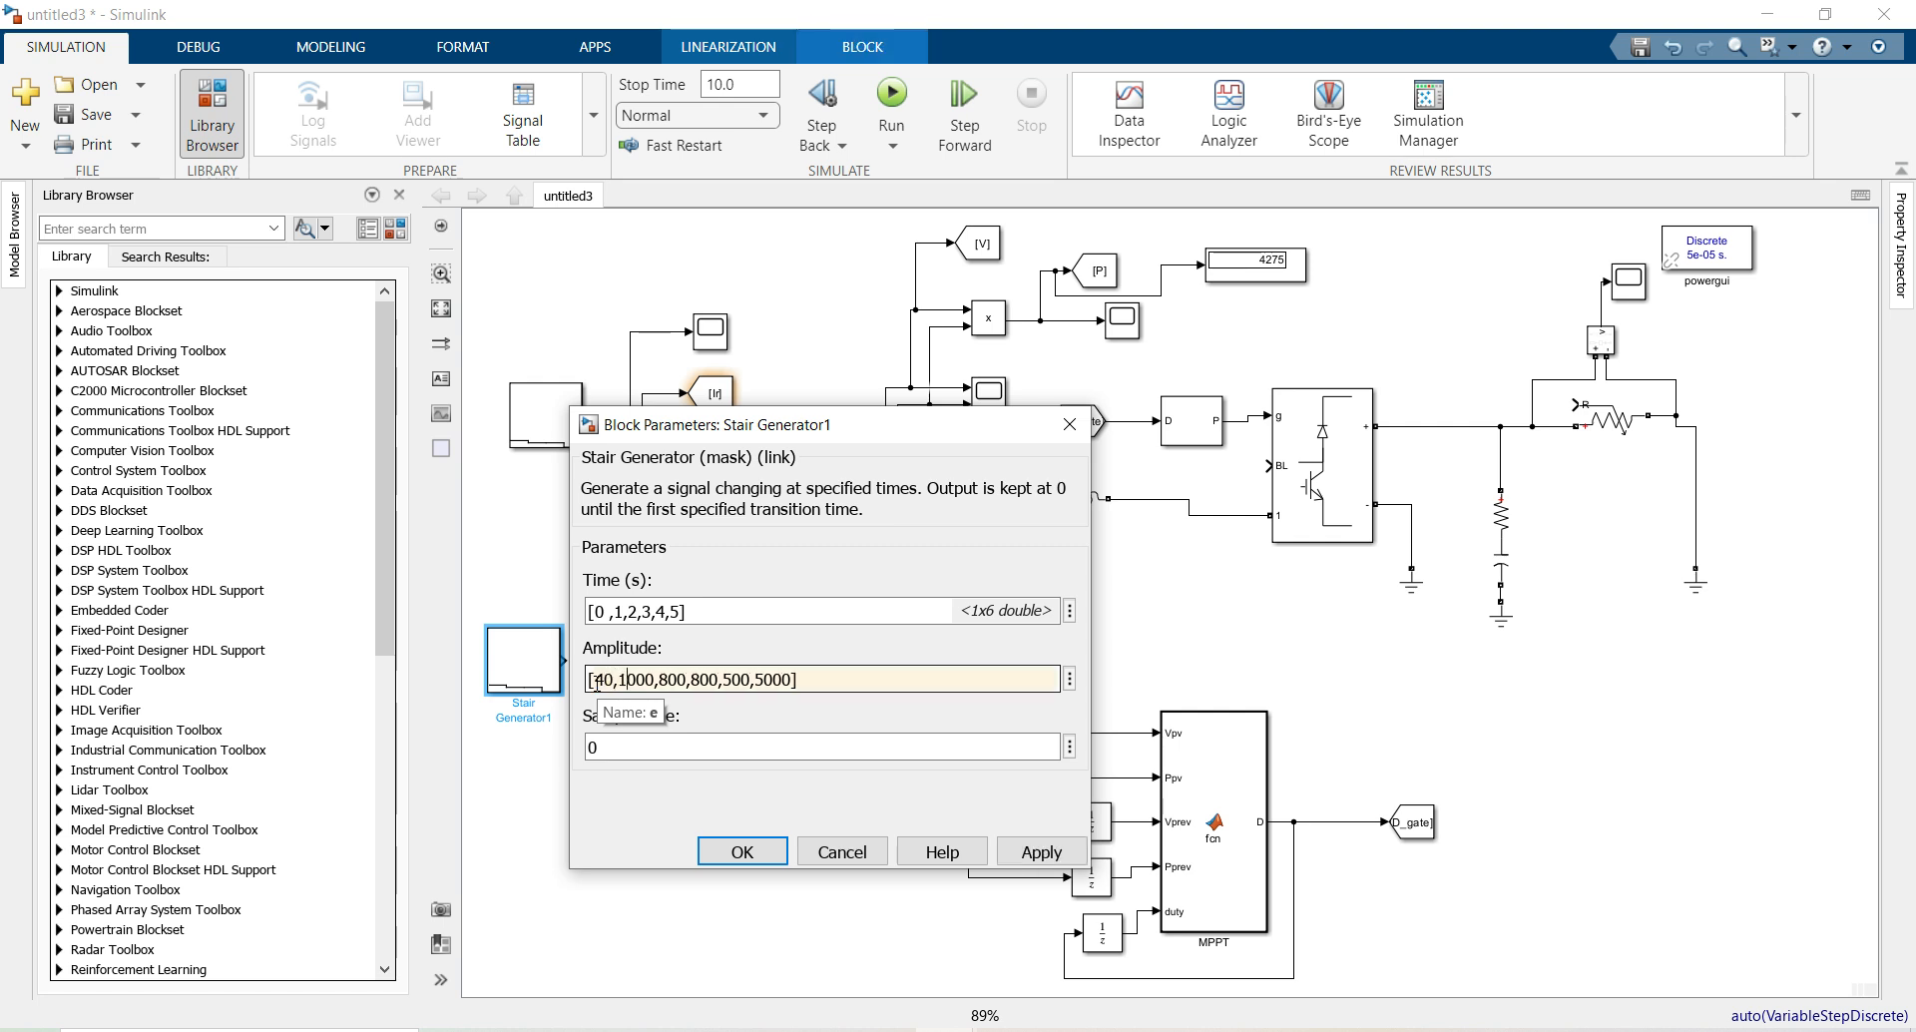
key(BackSpace)
key(BackSpace)
key(BackSpace)
key(BackSpace)
text(40)
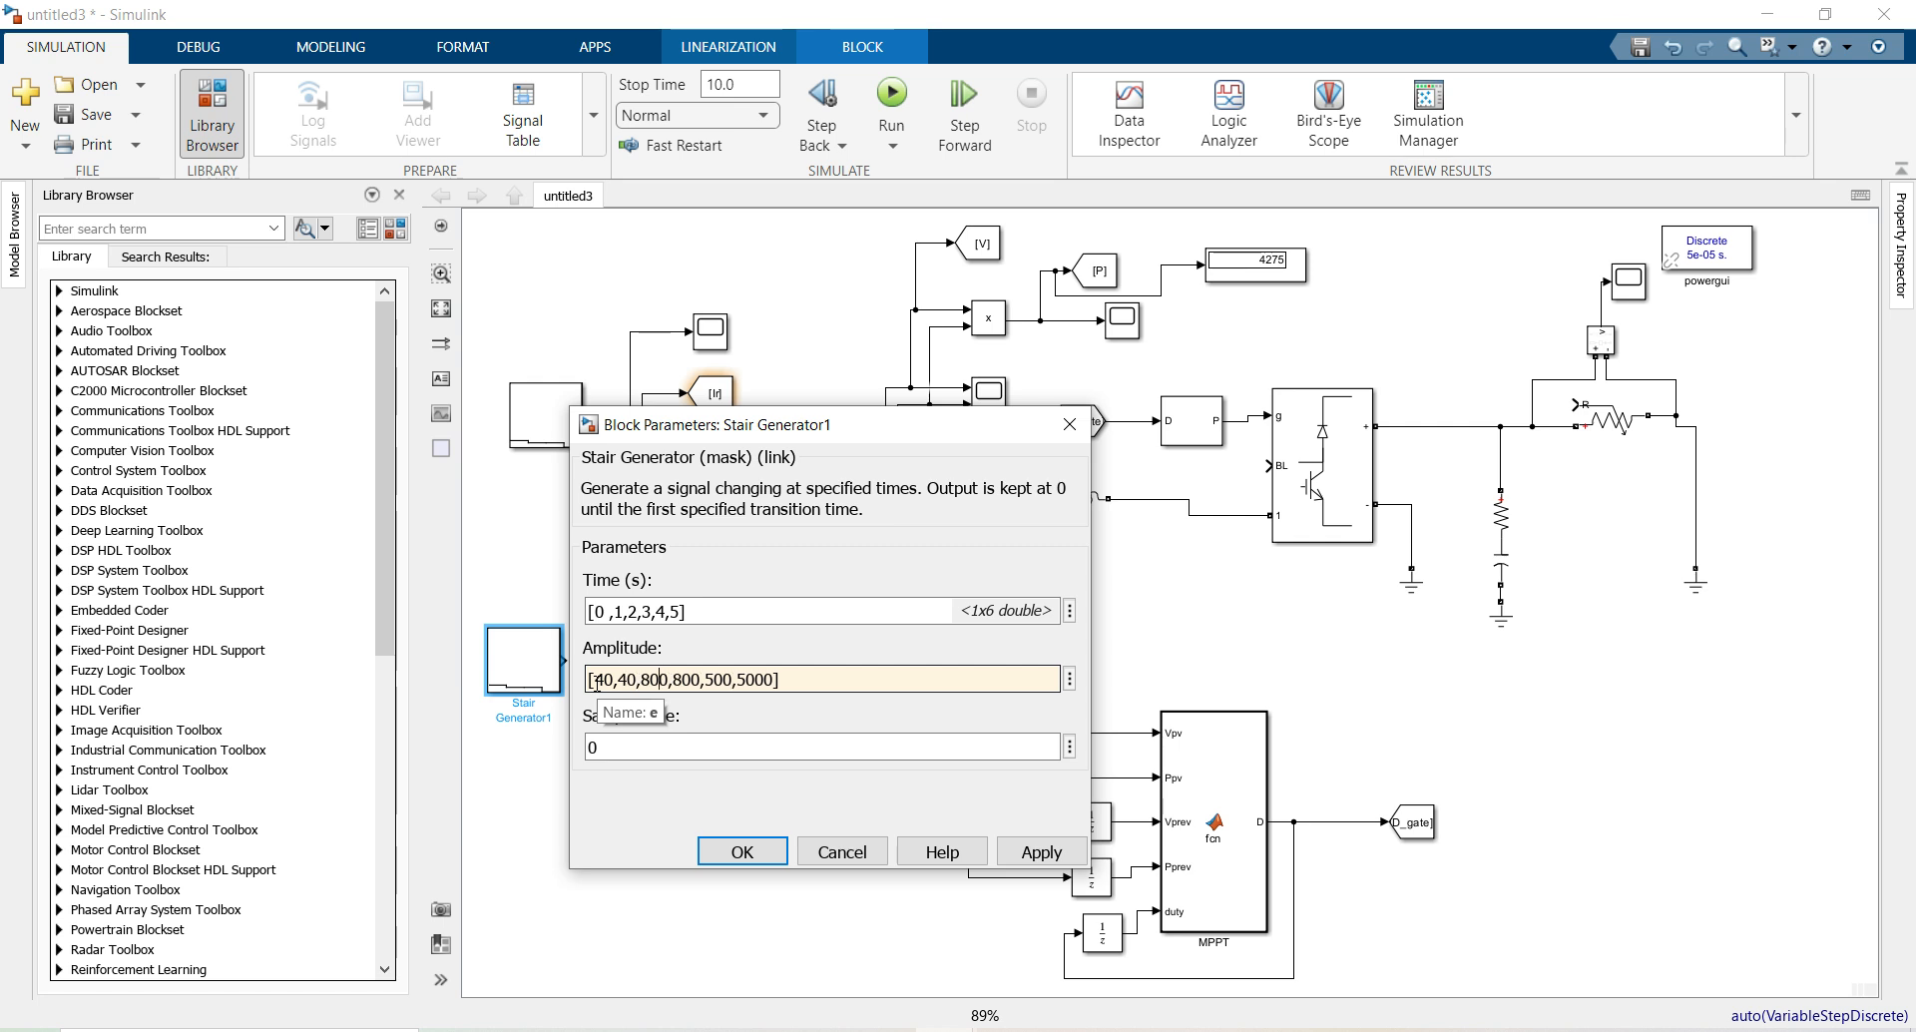
Change the remaining amplitudes to 50, 50, 250, 250, apply, and recheck the parameters
key(BackSpace)
key(BackSpace)
key(BackSpace)
text(50)
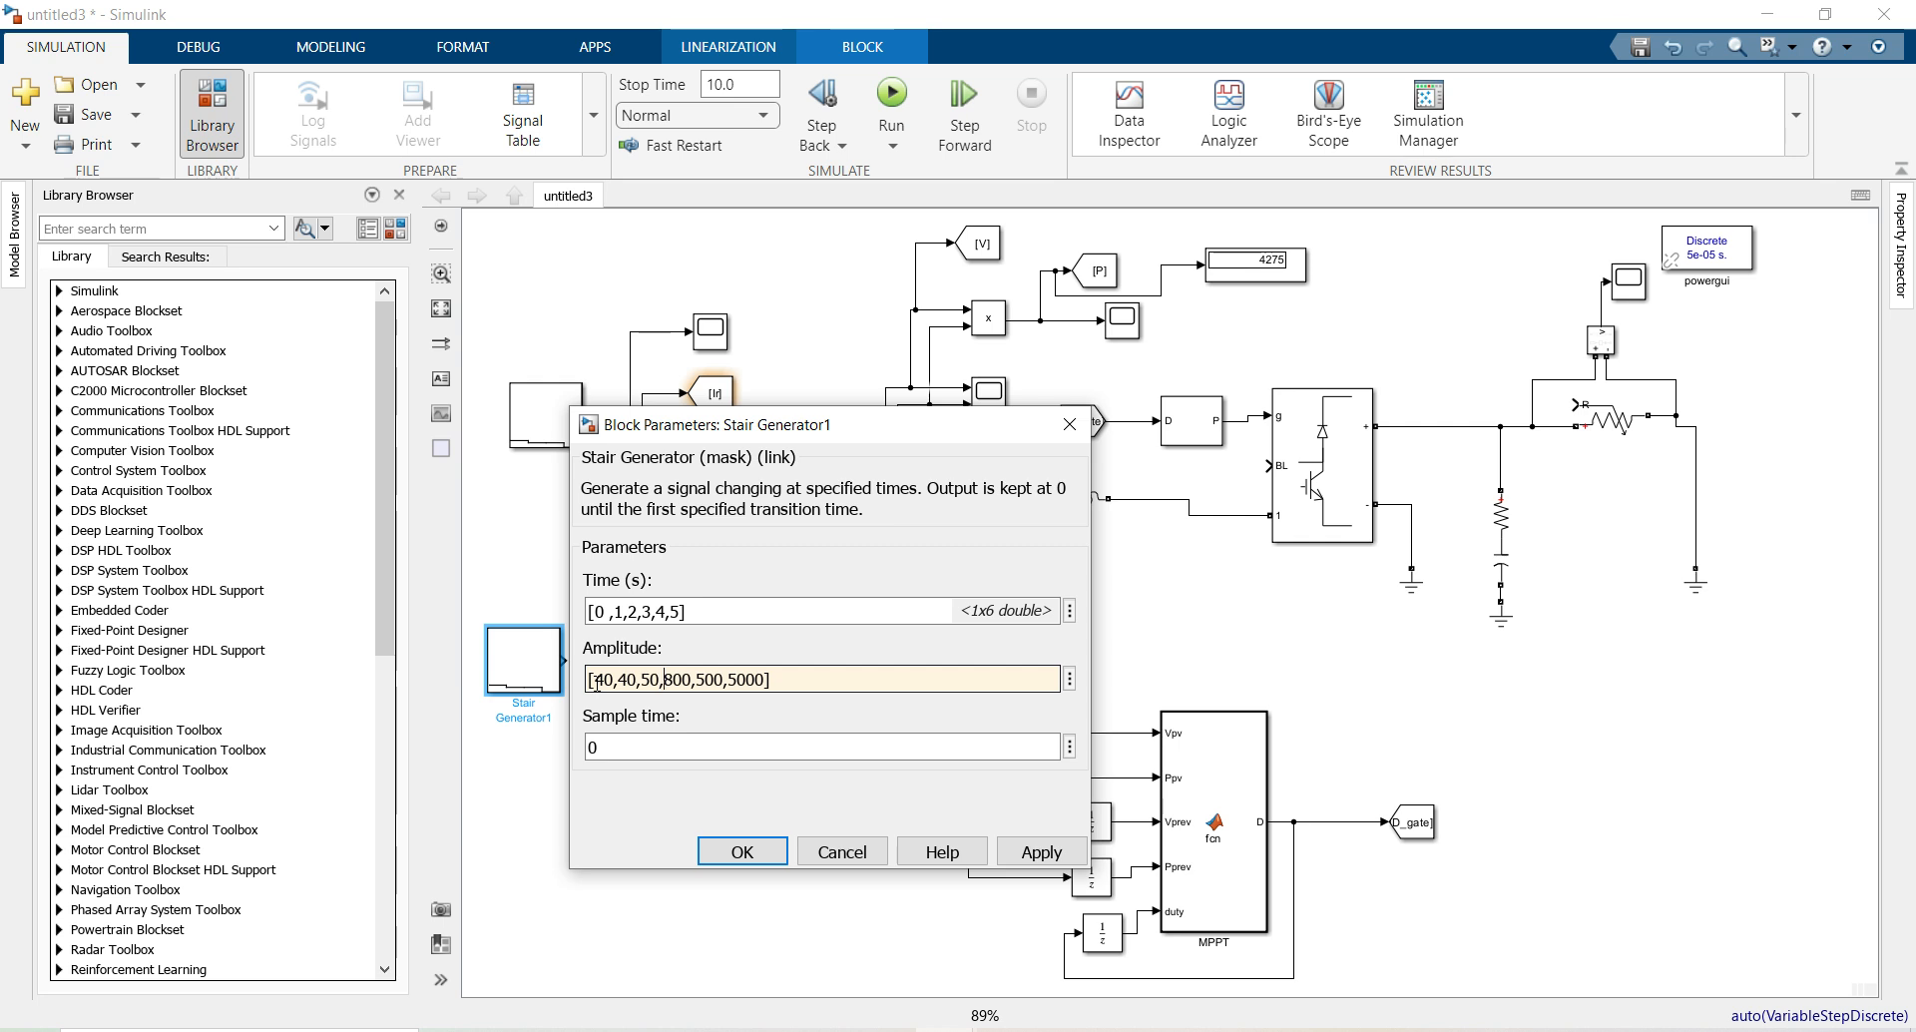
key(BackSpace)
key(BackSpace)
key(BackSpace)
text(50)
key(BackSpace)
key(BackSpace)
key(BackSpace)
text(250)
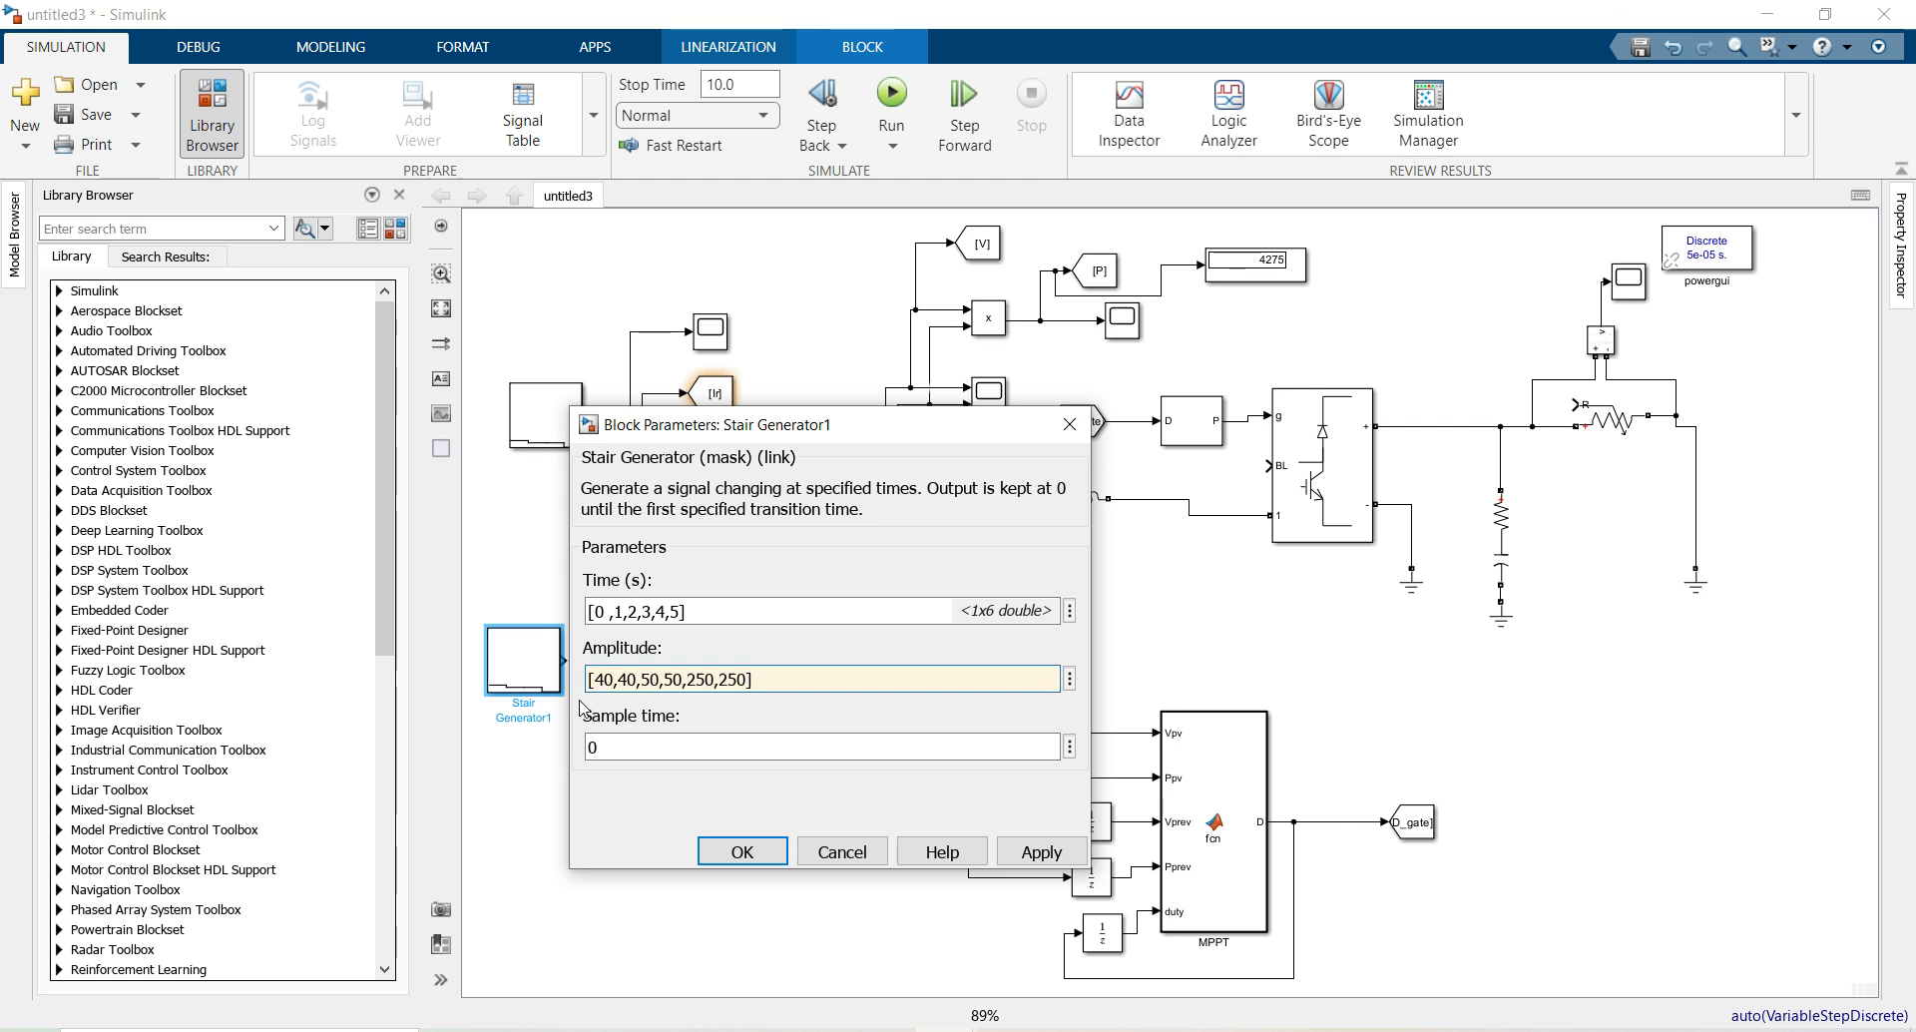
click(728, 850)
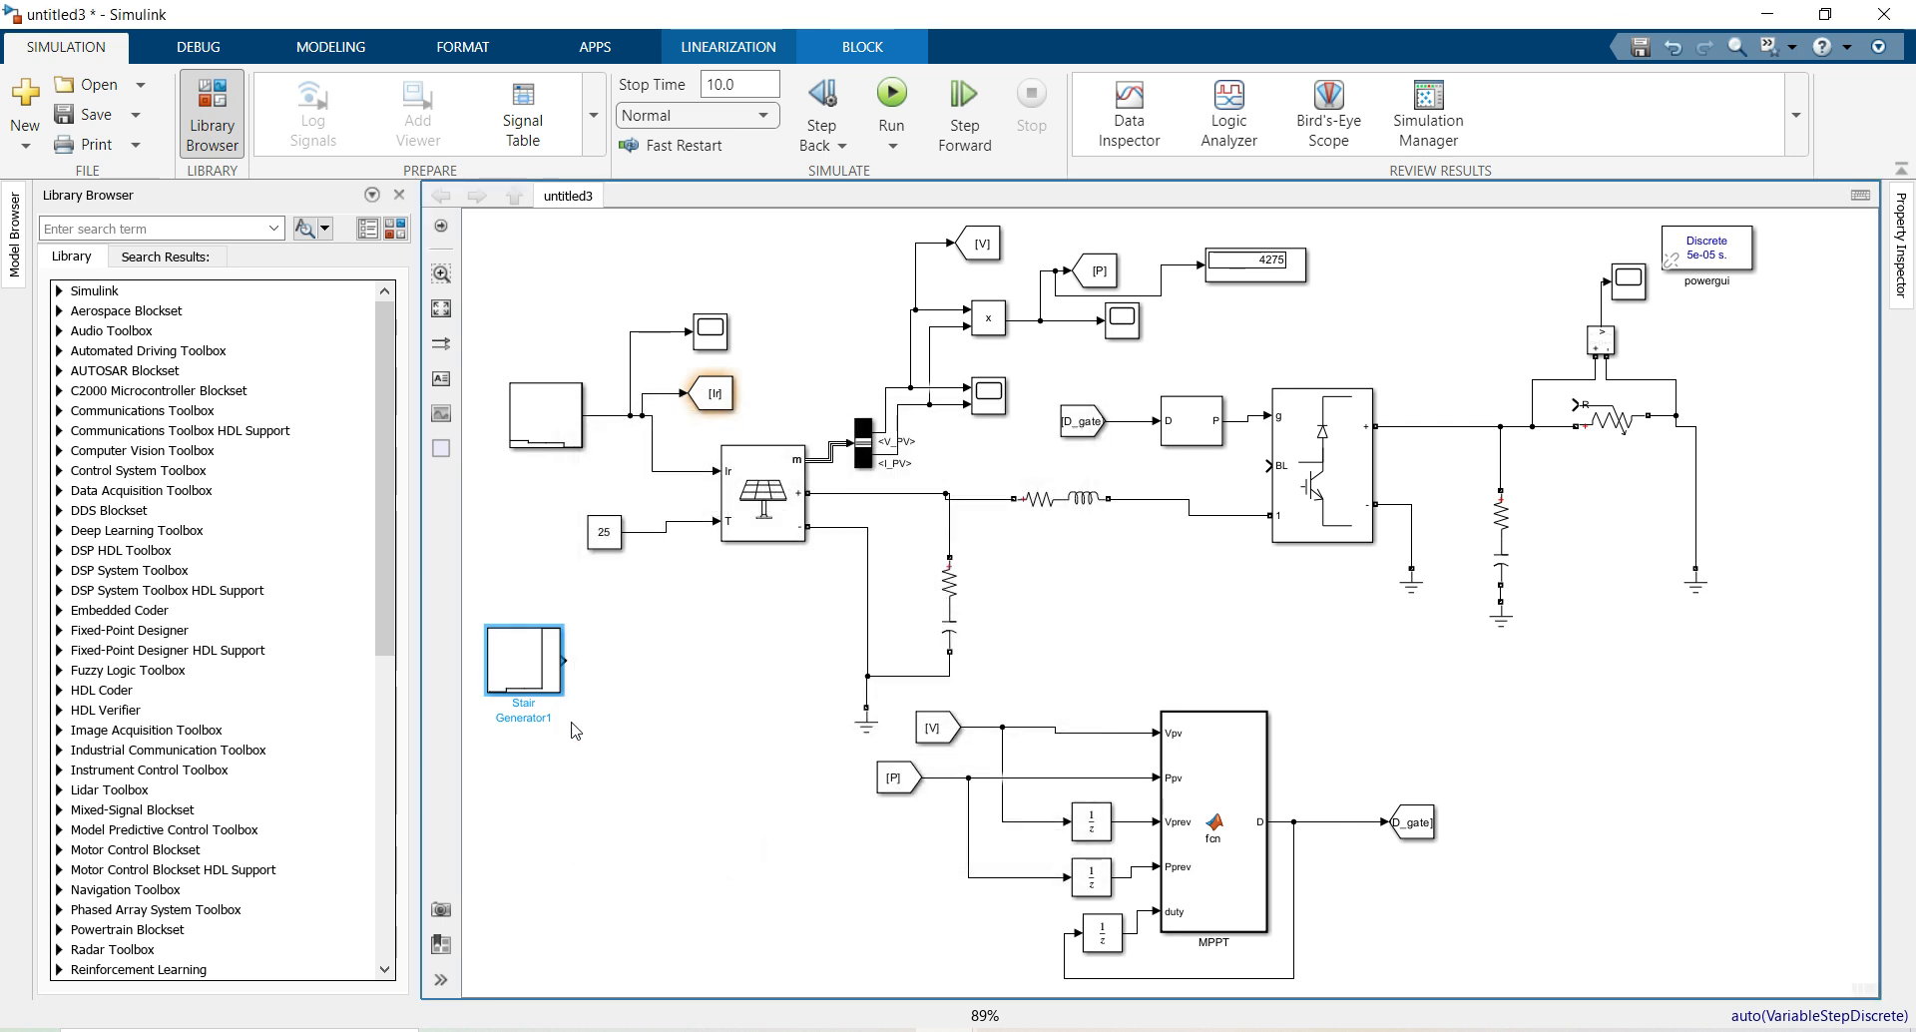
double_click(539, 663)
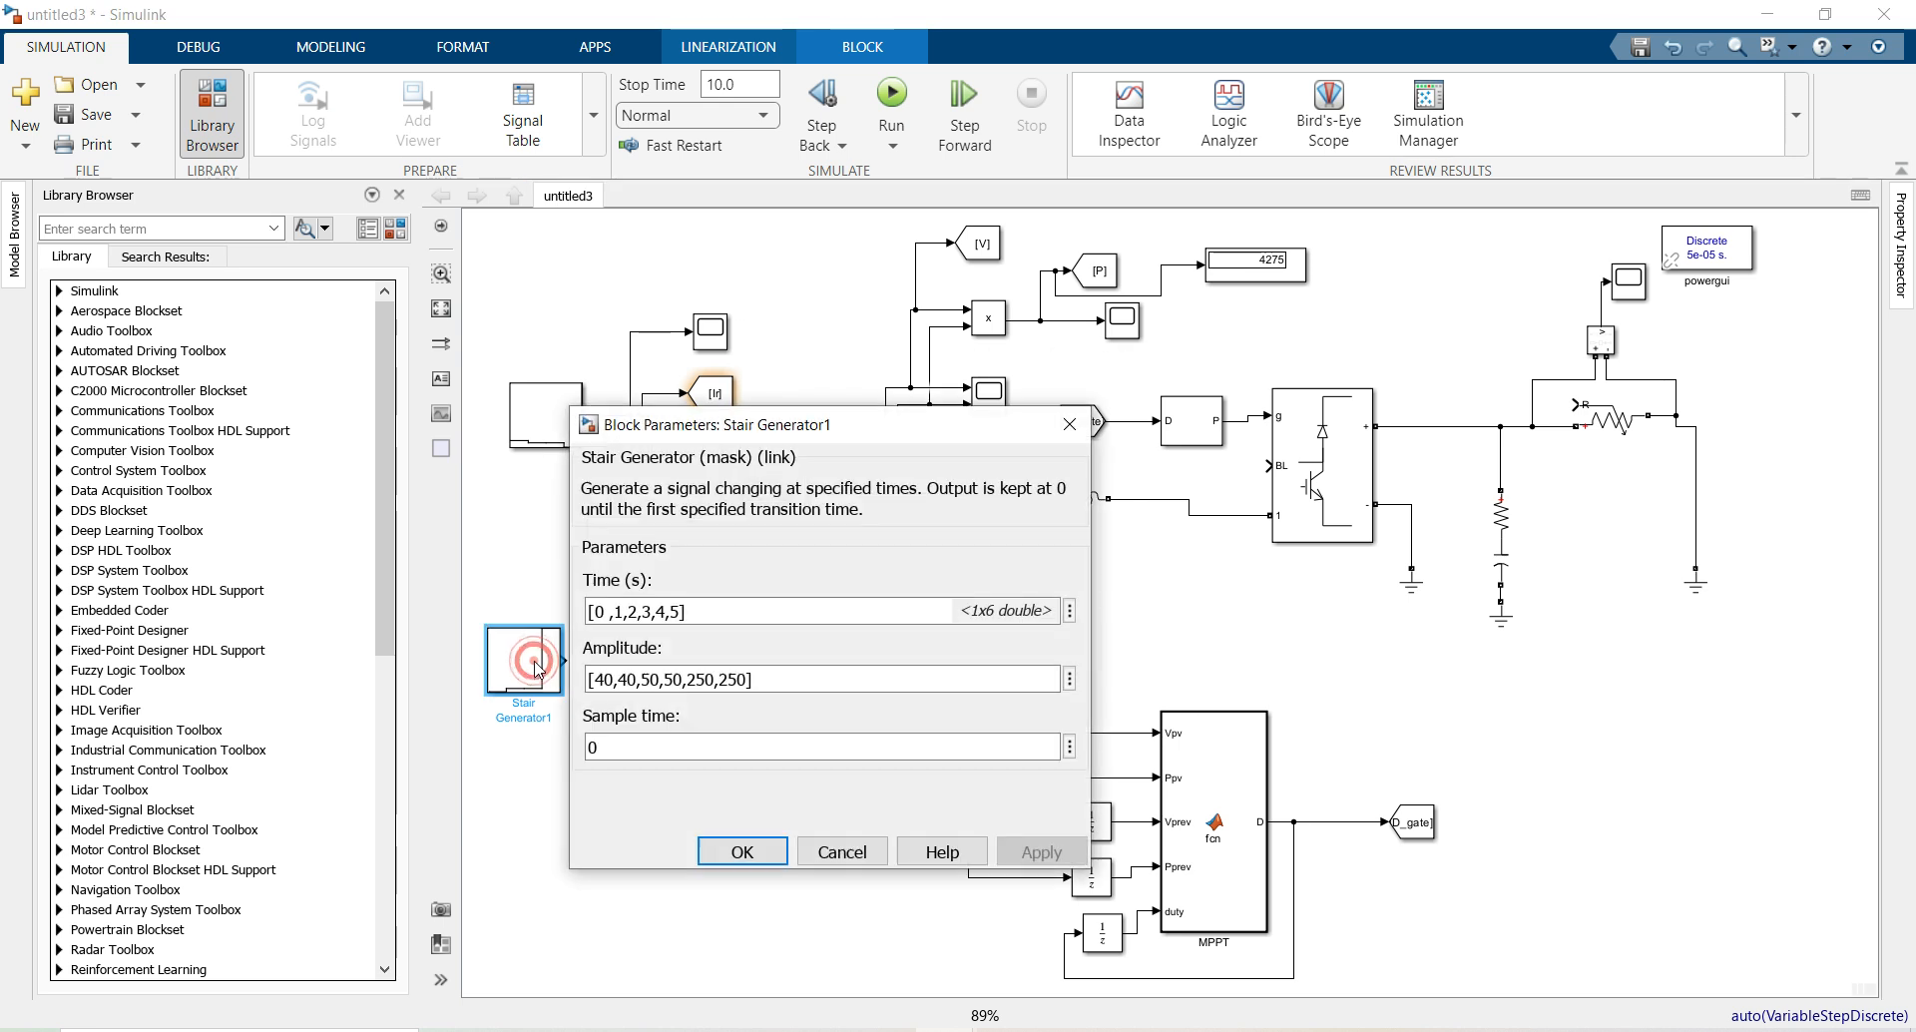
click(735, 846)
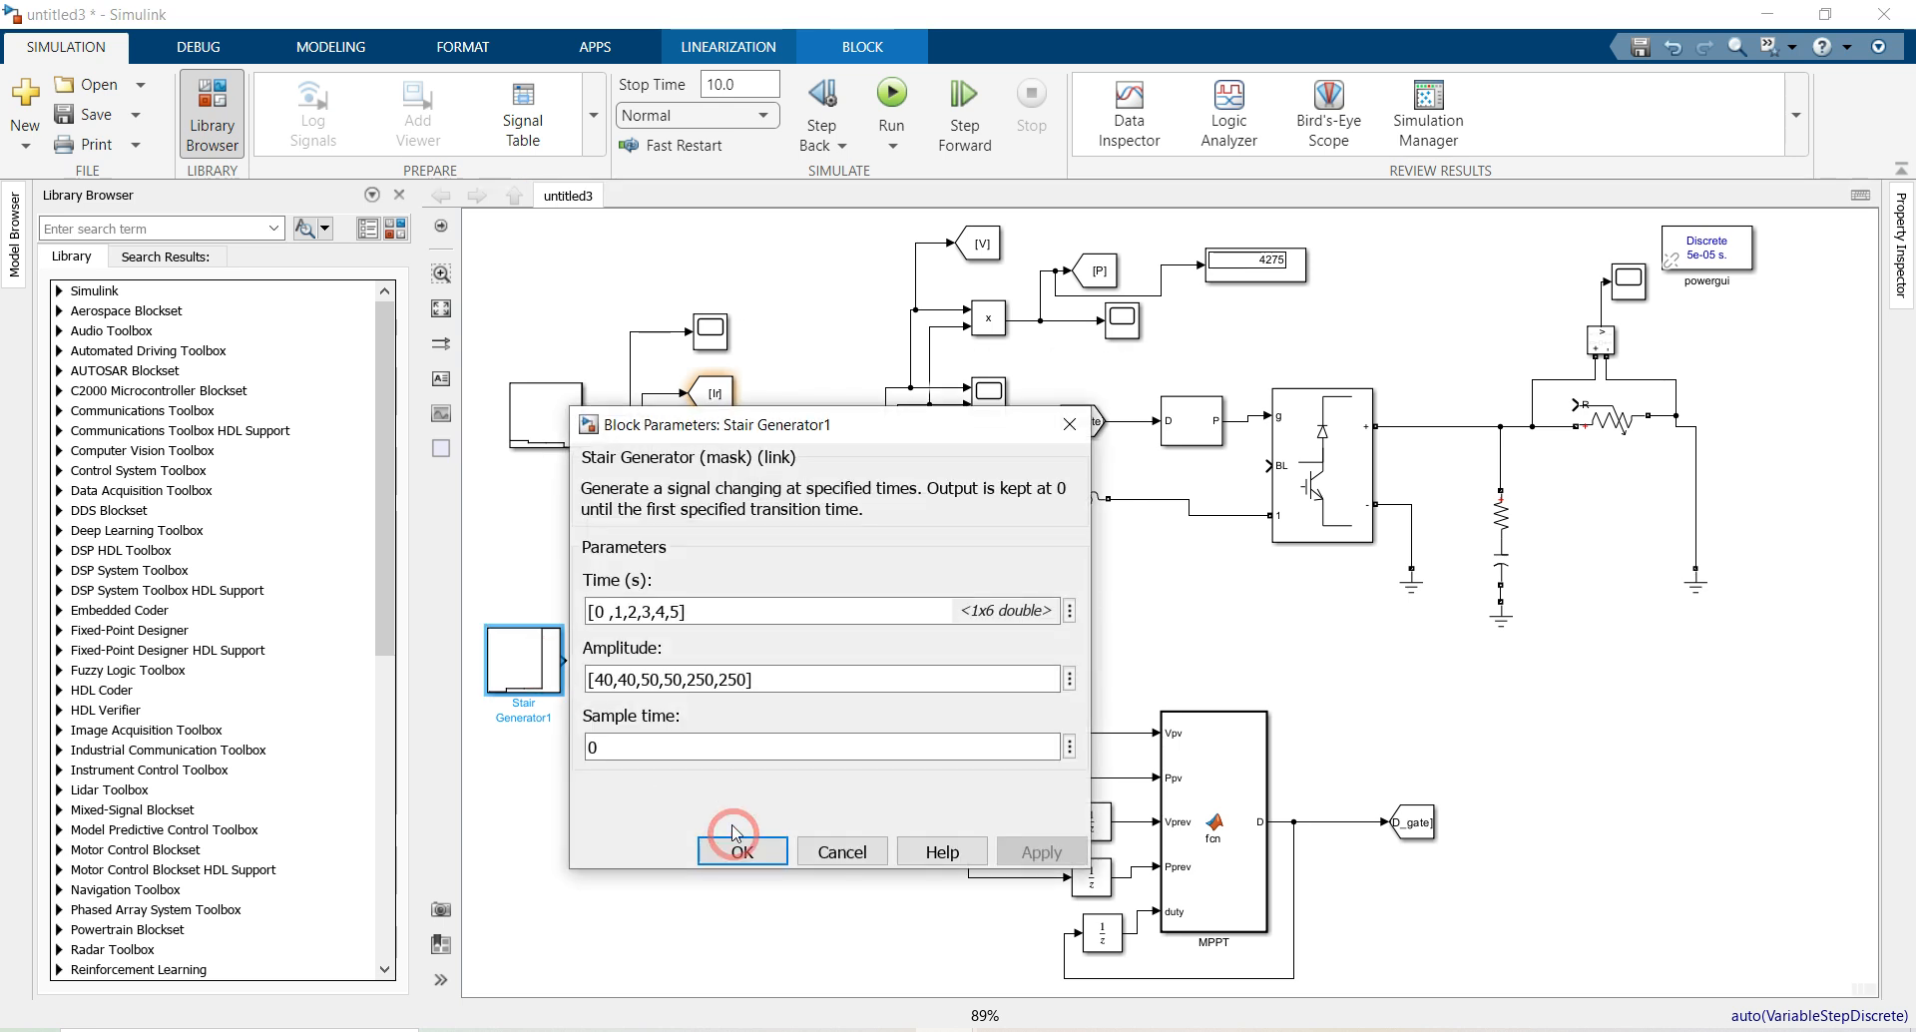
Feed Stair Generator1 into a copied Goto block tagged Res
drag(716, 402, 675, 667)
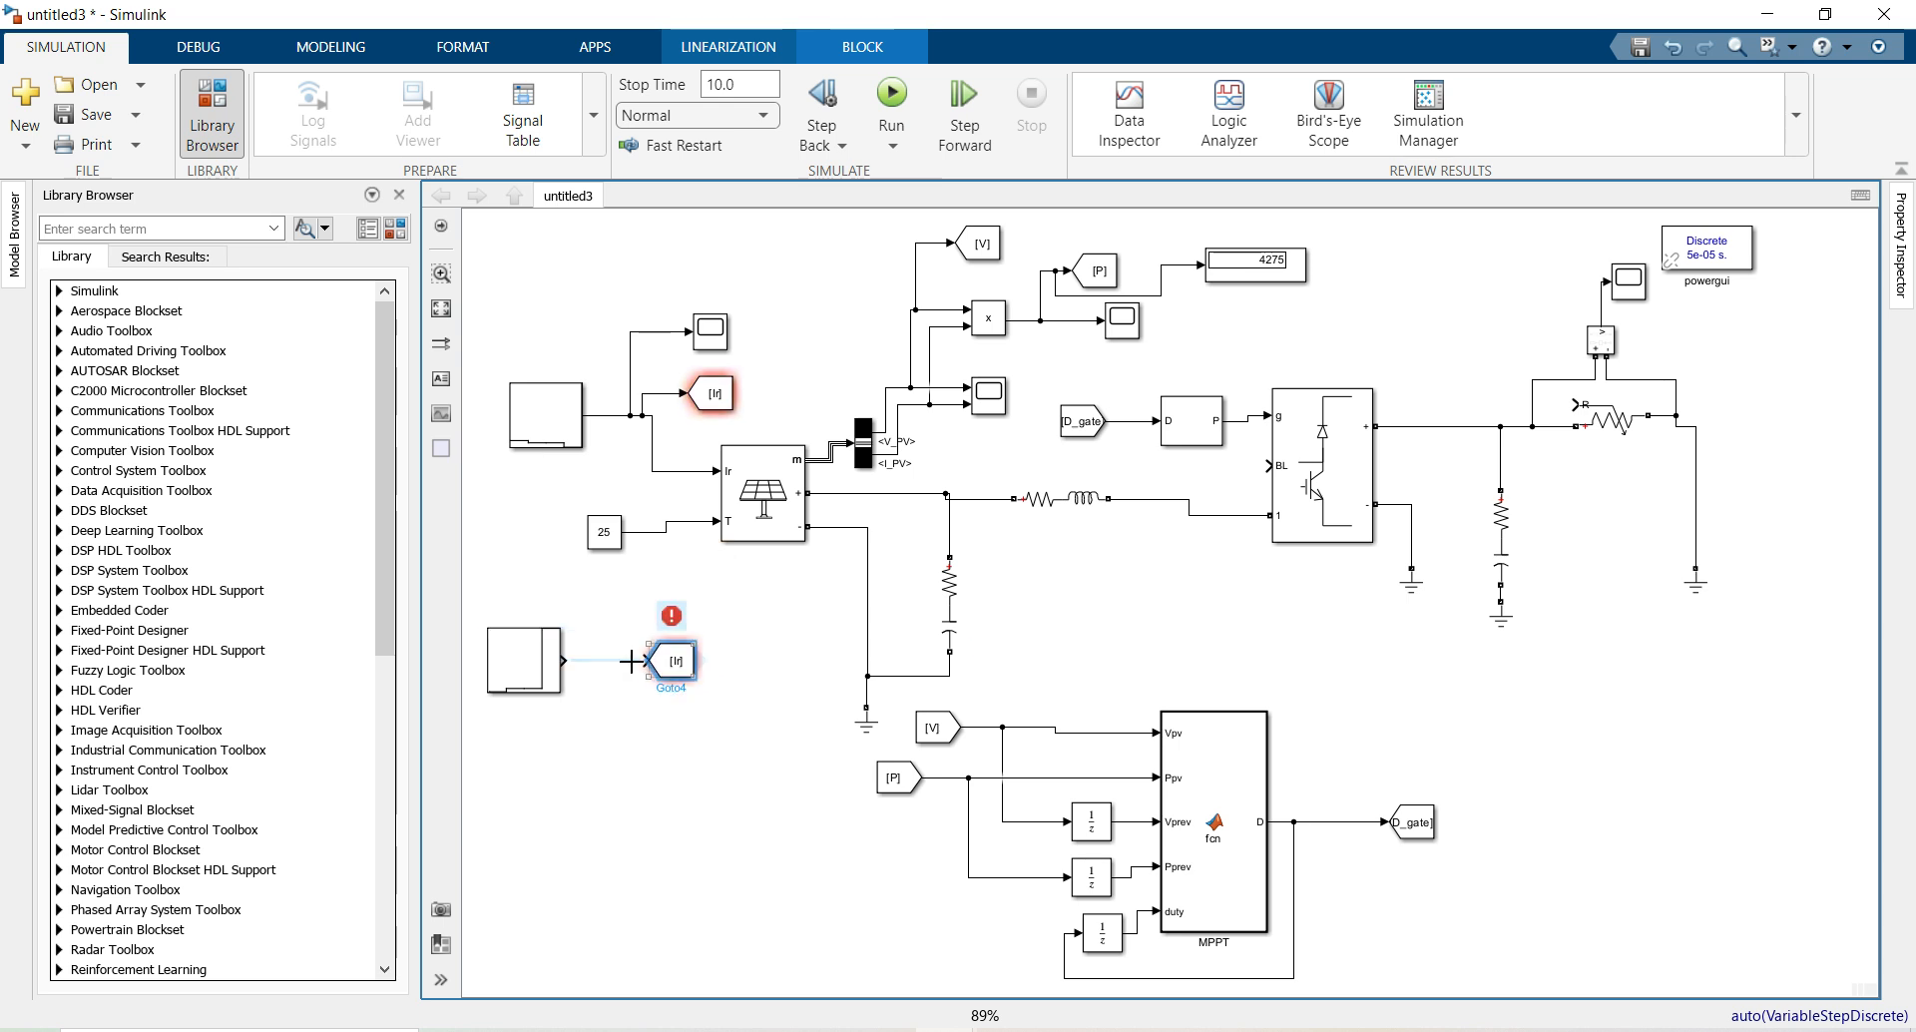
click(580, 661)
click(673, 660)
double_click(673, 660)
double_click(843, 610)
text(Res)
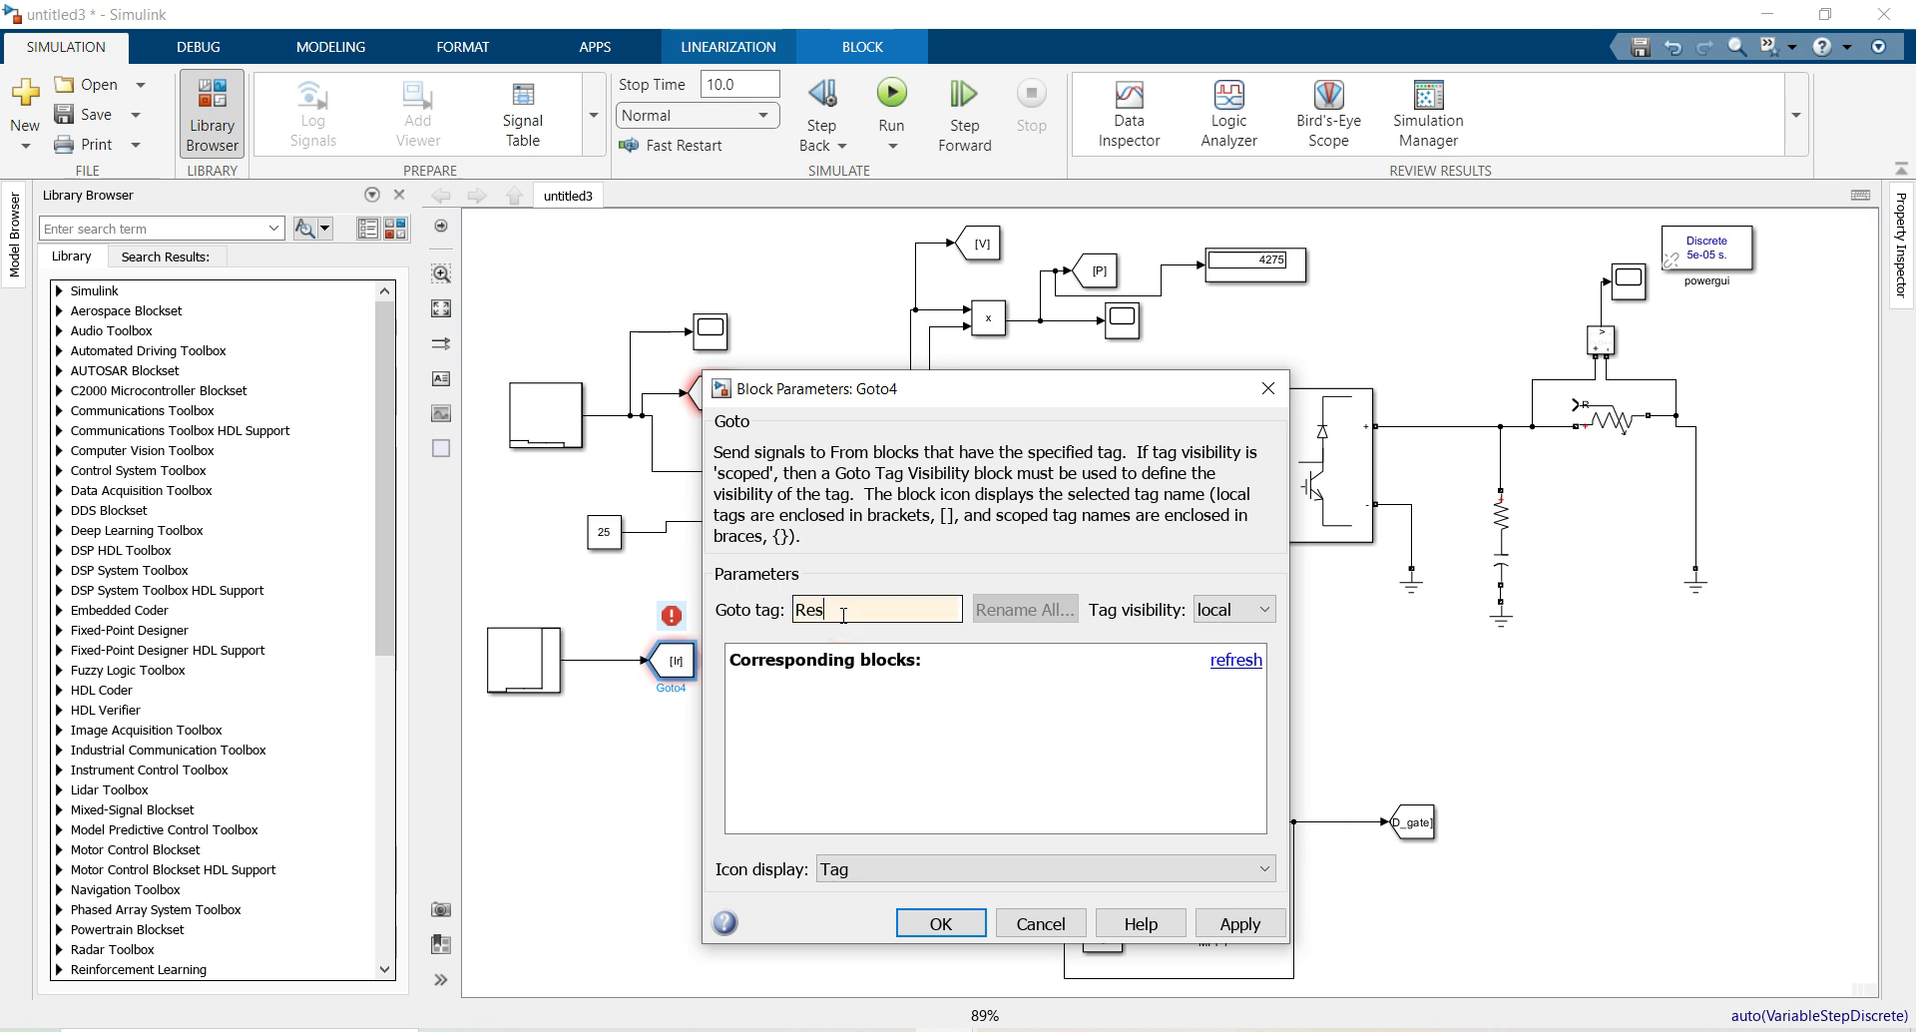
drag(824, 608, 797, 608)
click(955, 928)
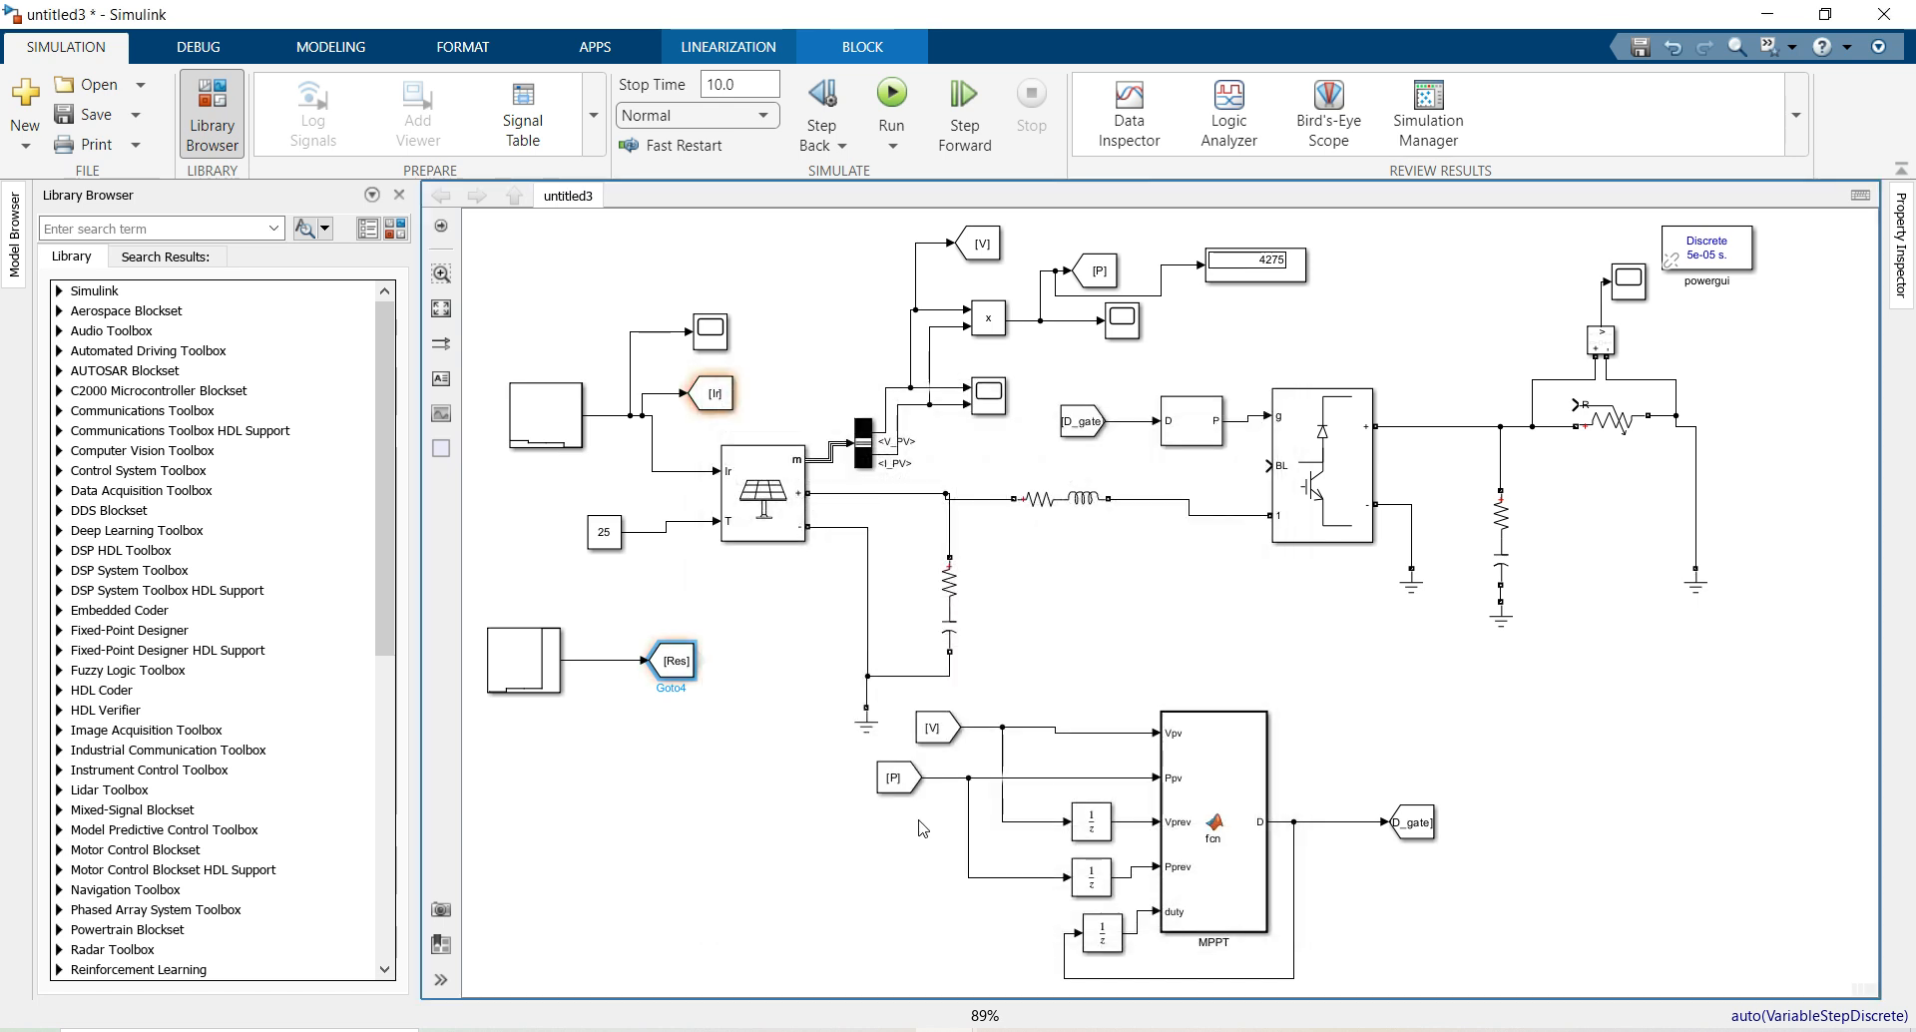
Place a From block beside the converter and change its tag from V to Res
mouse_move(948, 731)
mouse_down()
mouse_move(1446, 455)
mouse_move(1484, 399)
mouse_move(1575, 403)
mouse_up()
double_click(1463, 384)
double_click(1031, 374)
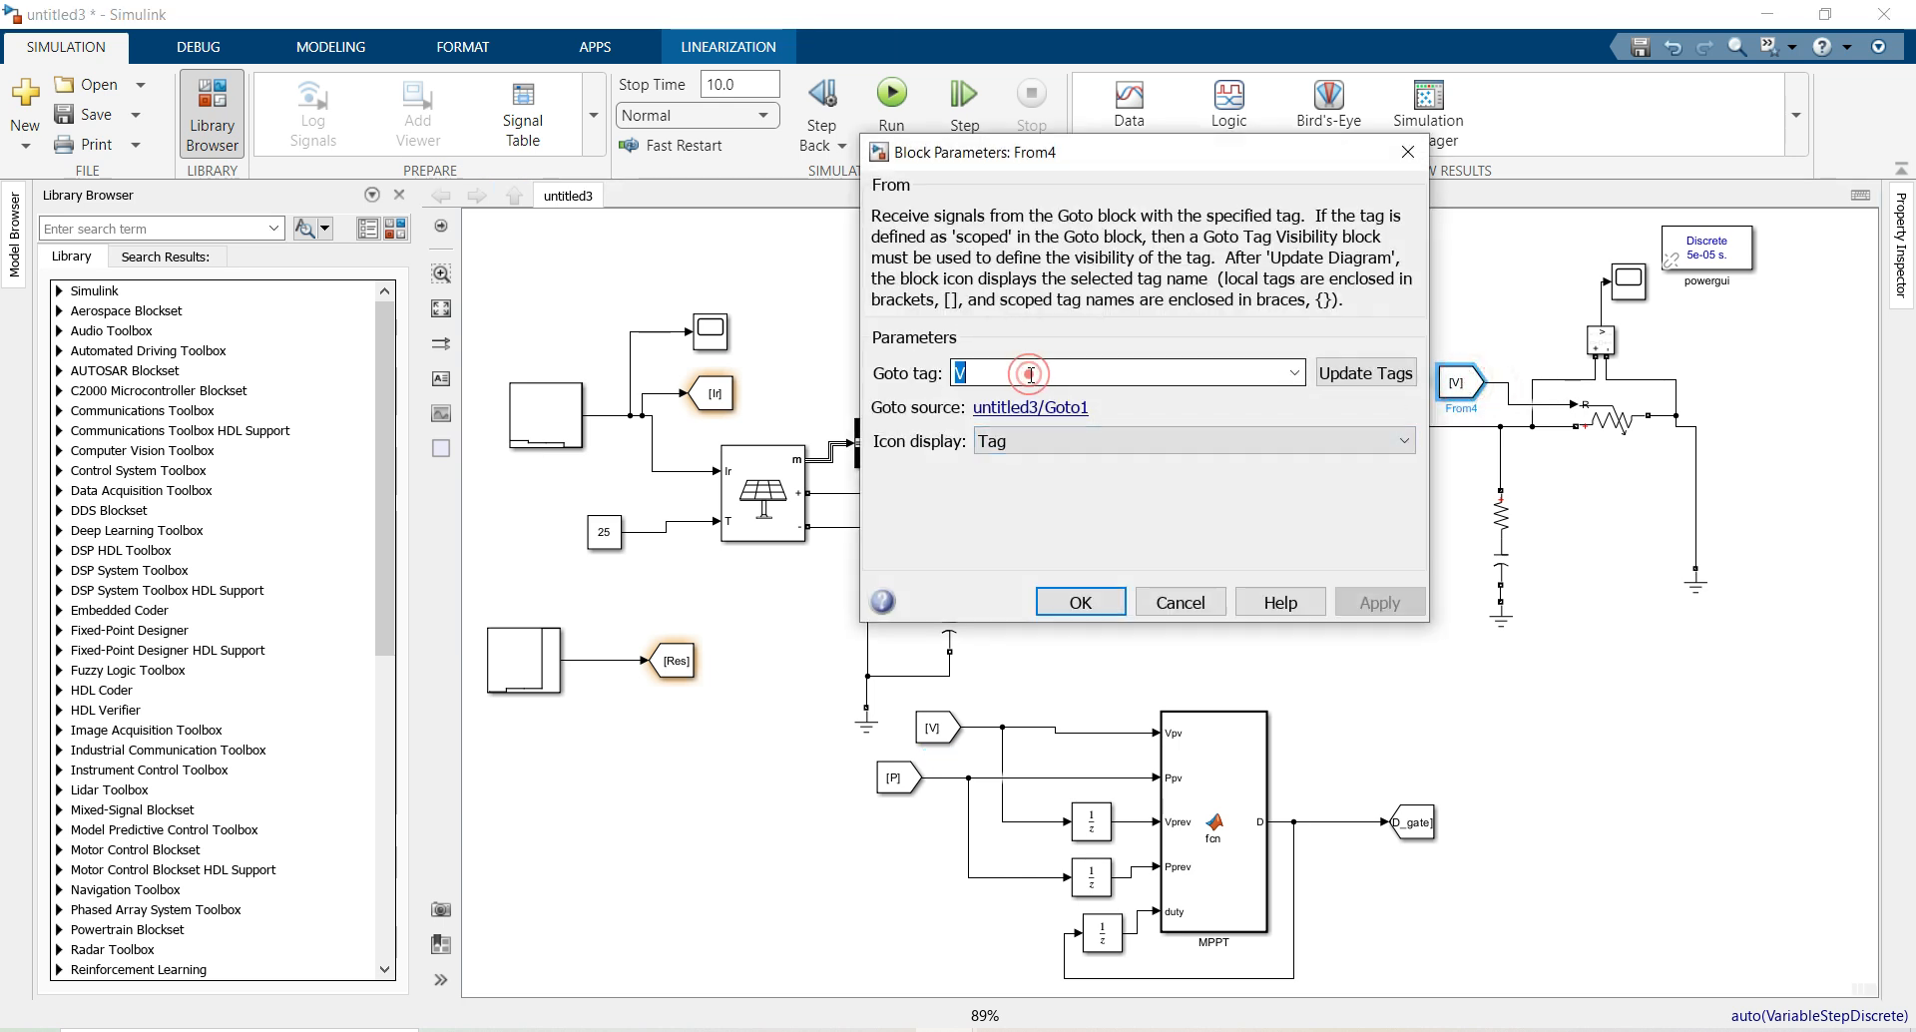
text(Res)
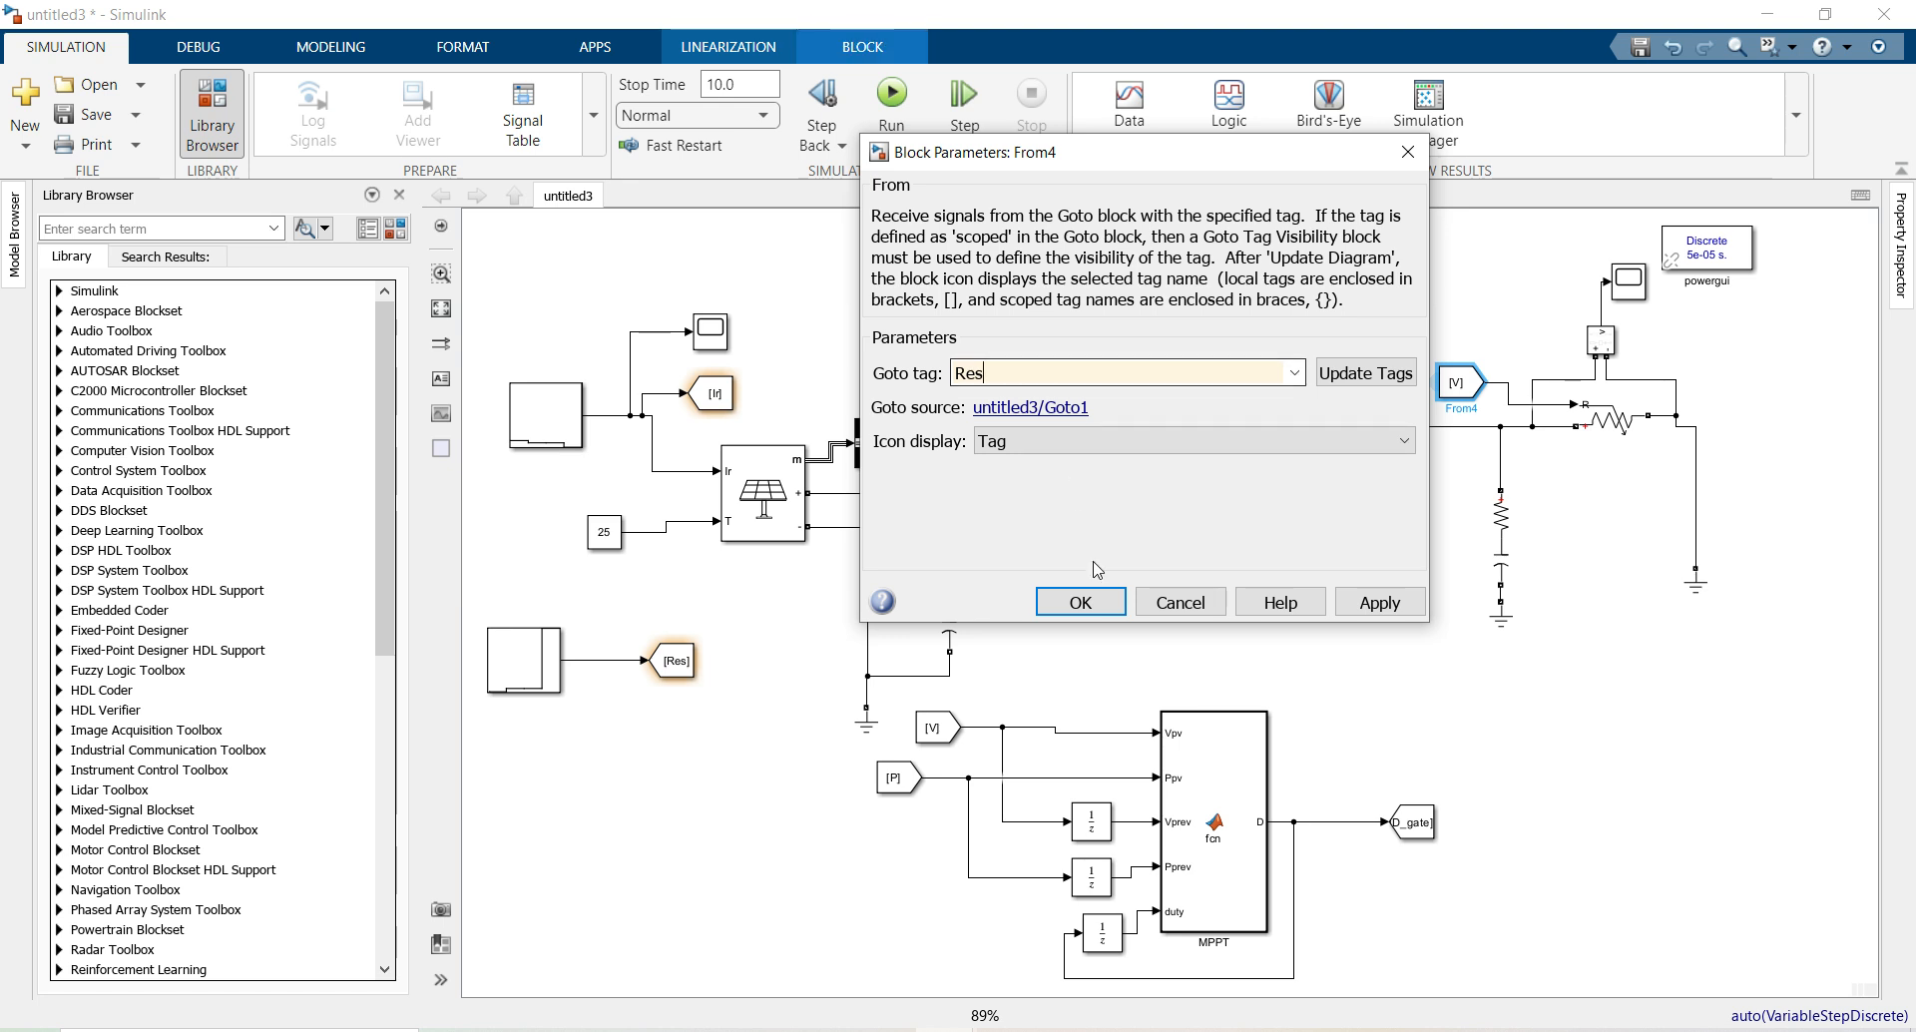
click(1095, 599)
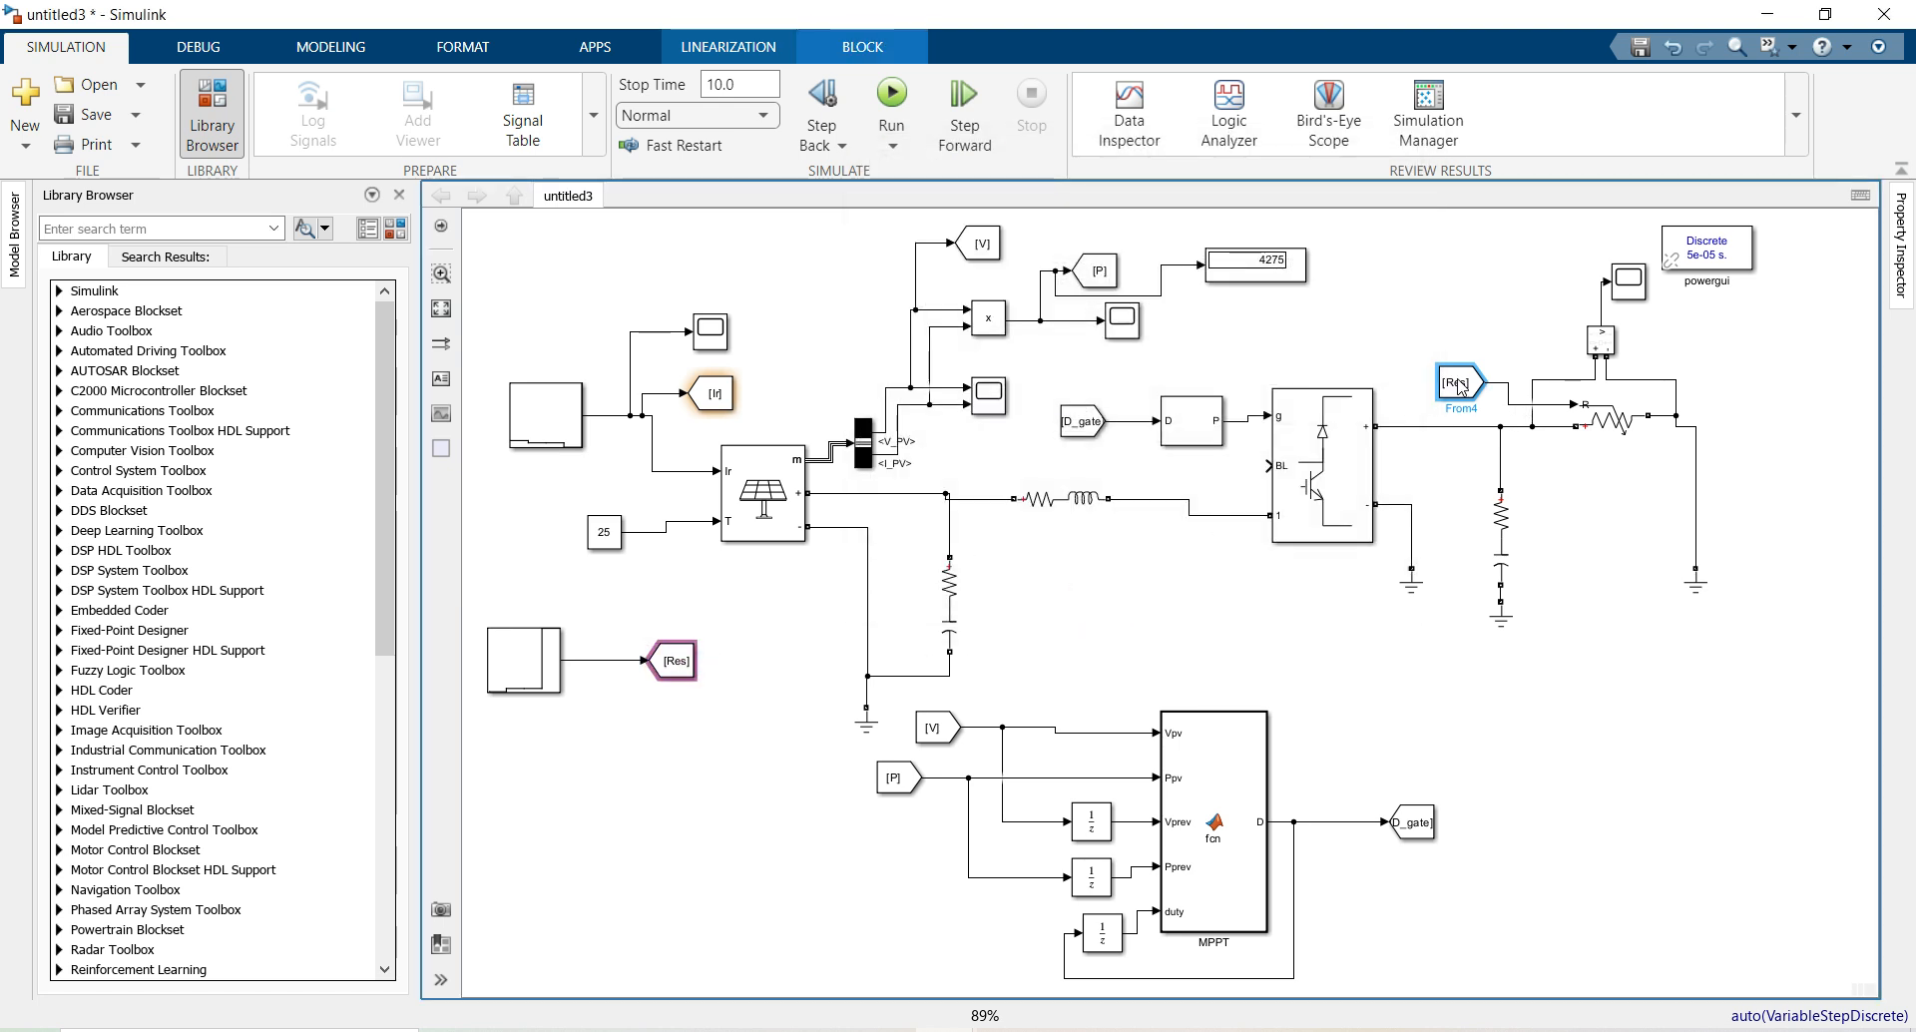
click(1489, 326)
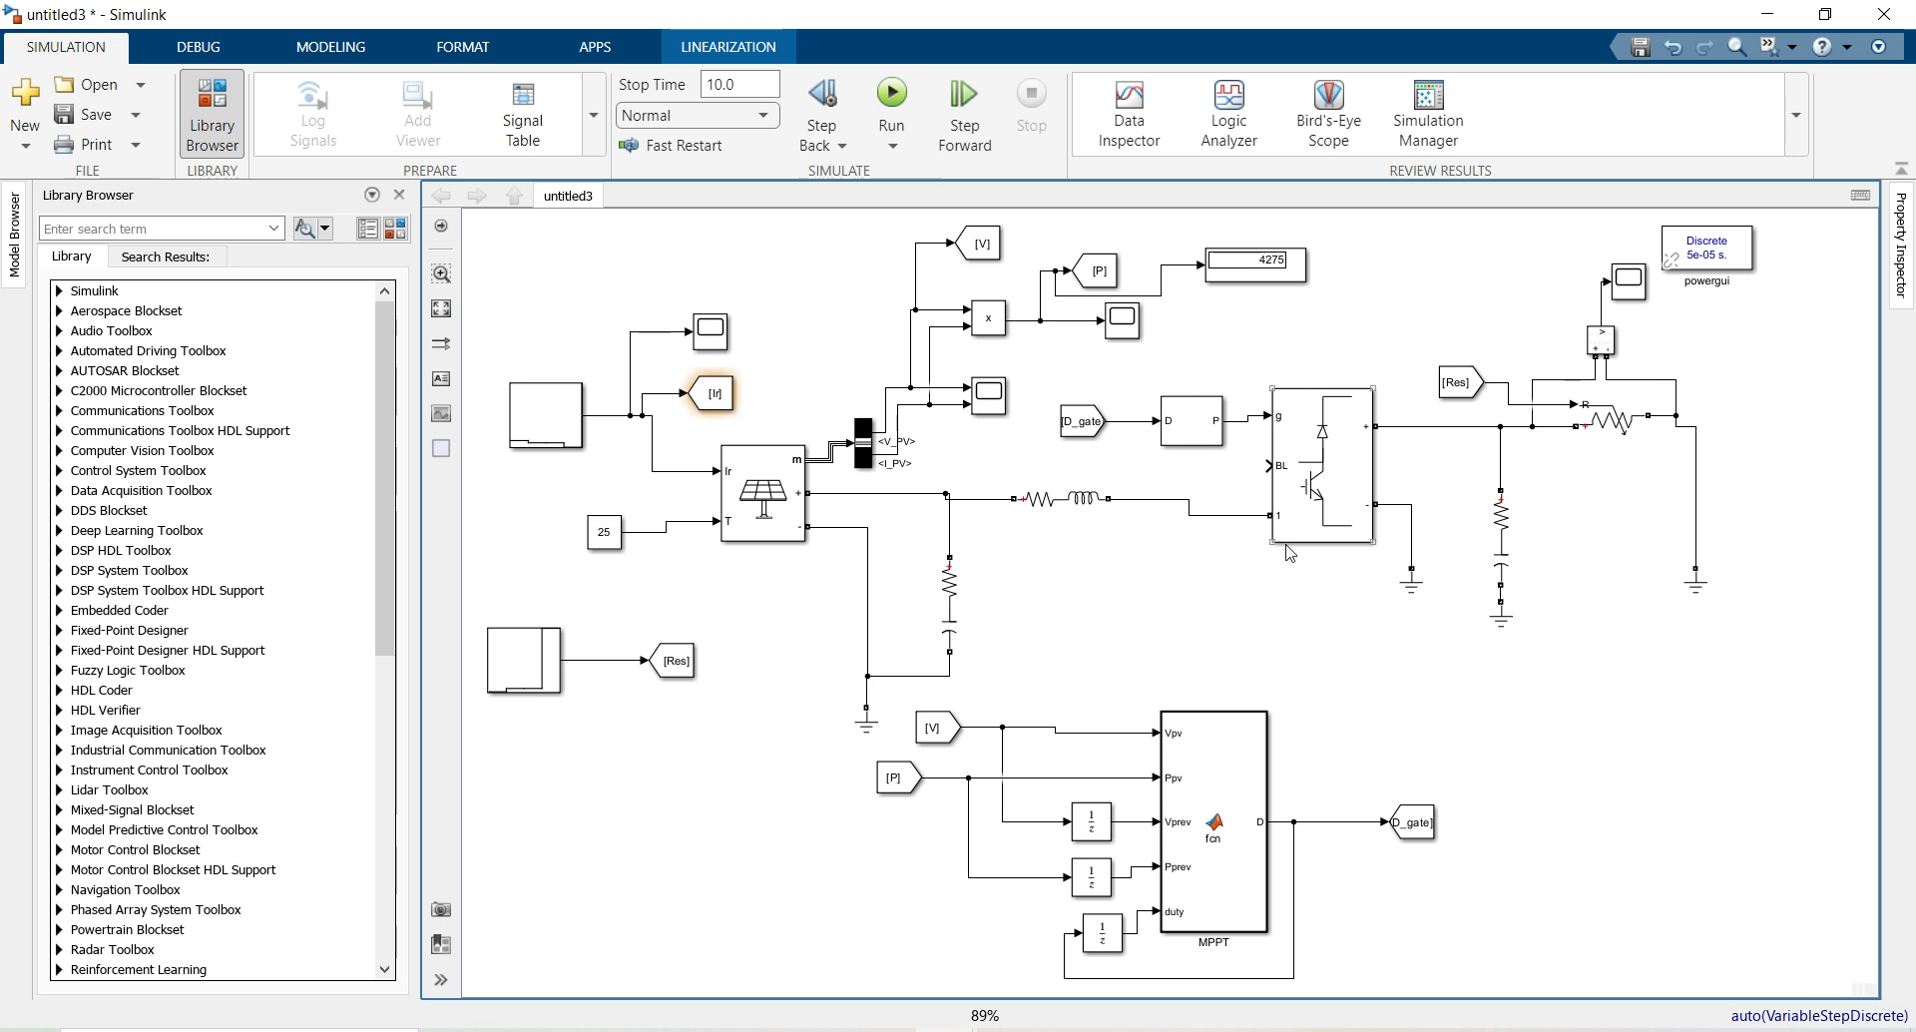
Add a copied scope above the model fed by the [P] signal, labelled Power
scroll(1396, 249, up, 3)
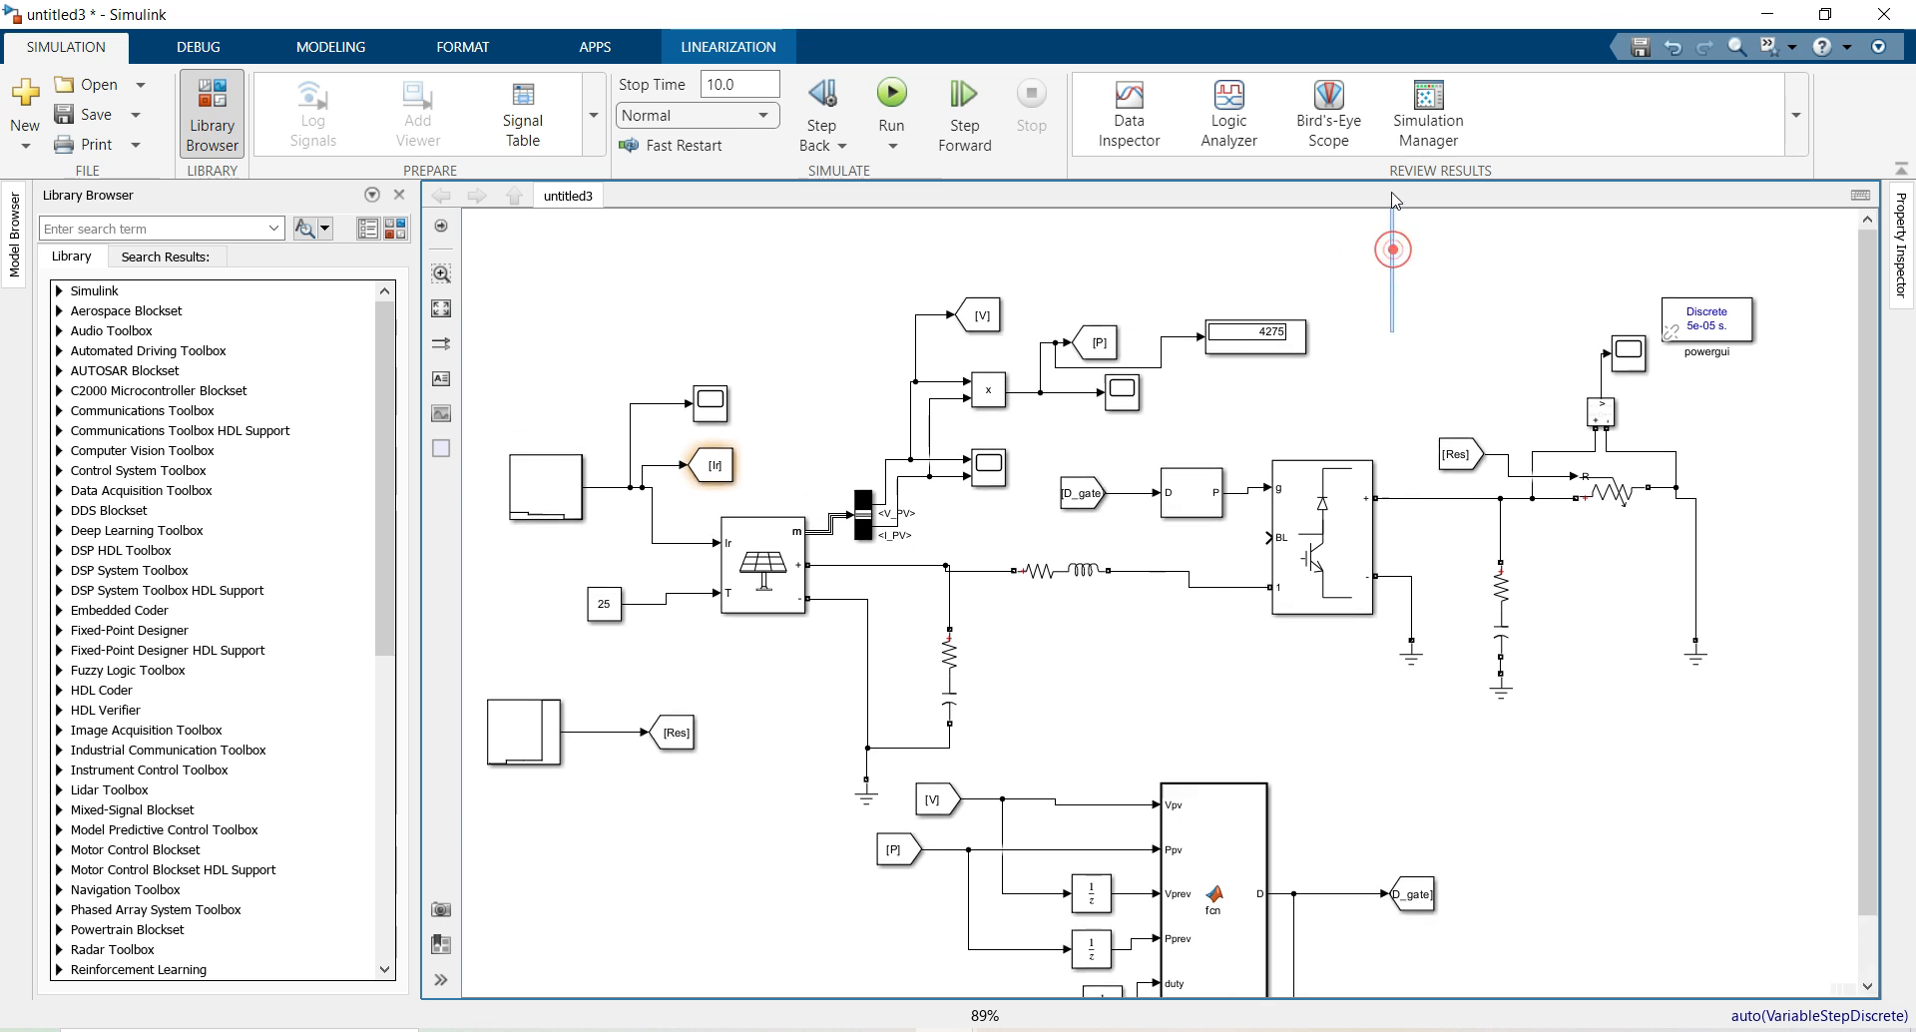
click(1123, 496)
mouse_move(1124, 507)
mouse_down()
mouse_move(1157, 326)
mouse_move(1179, 317)
mouse_move(1093, 345)
mouse_move(1045, 441)
mouse_up()
click(1095, 301)
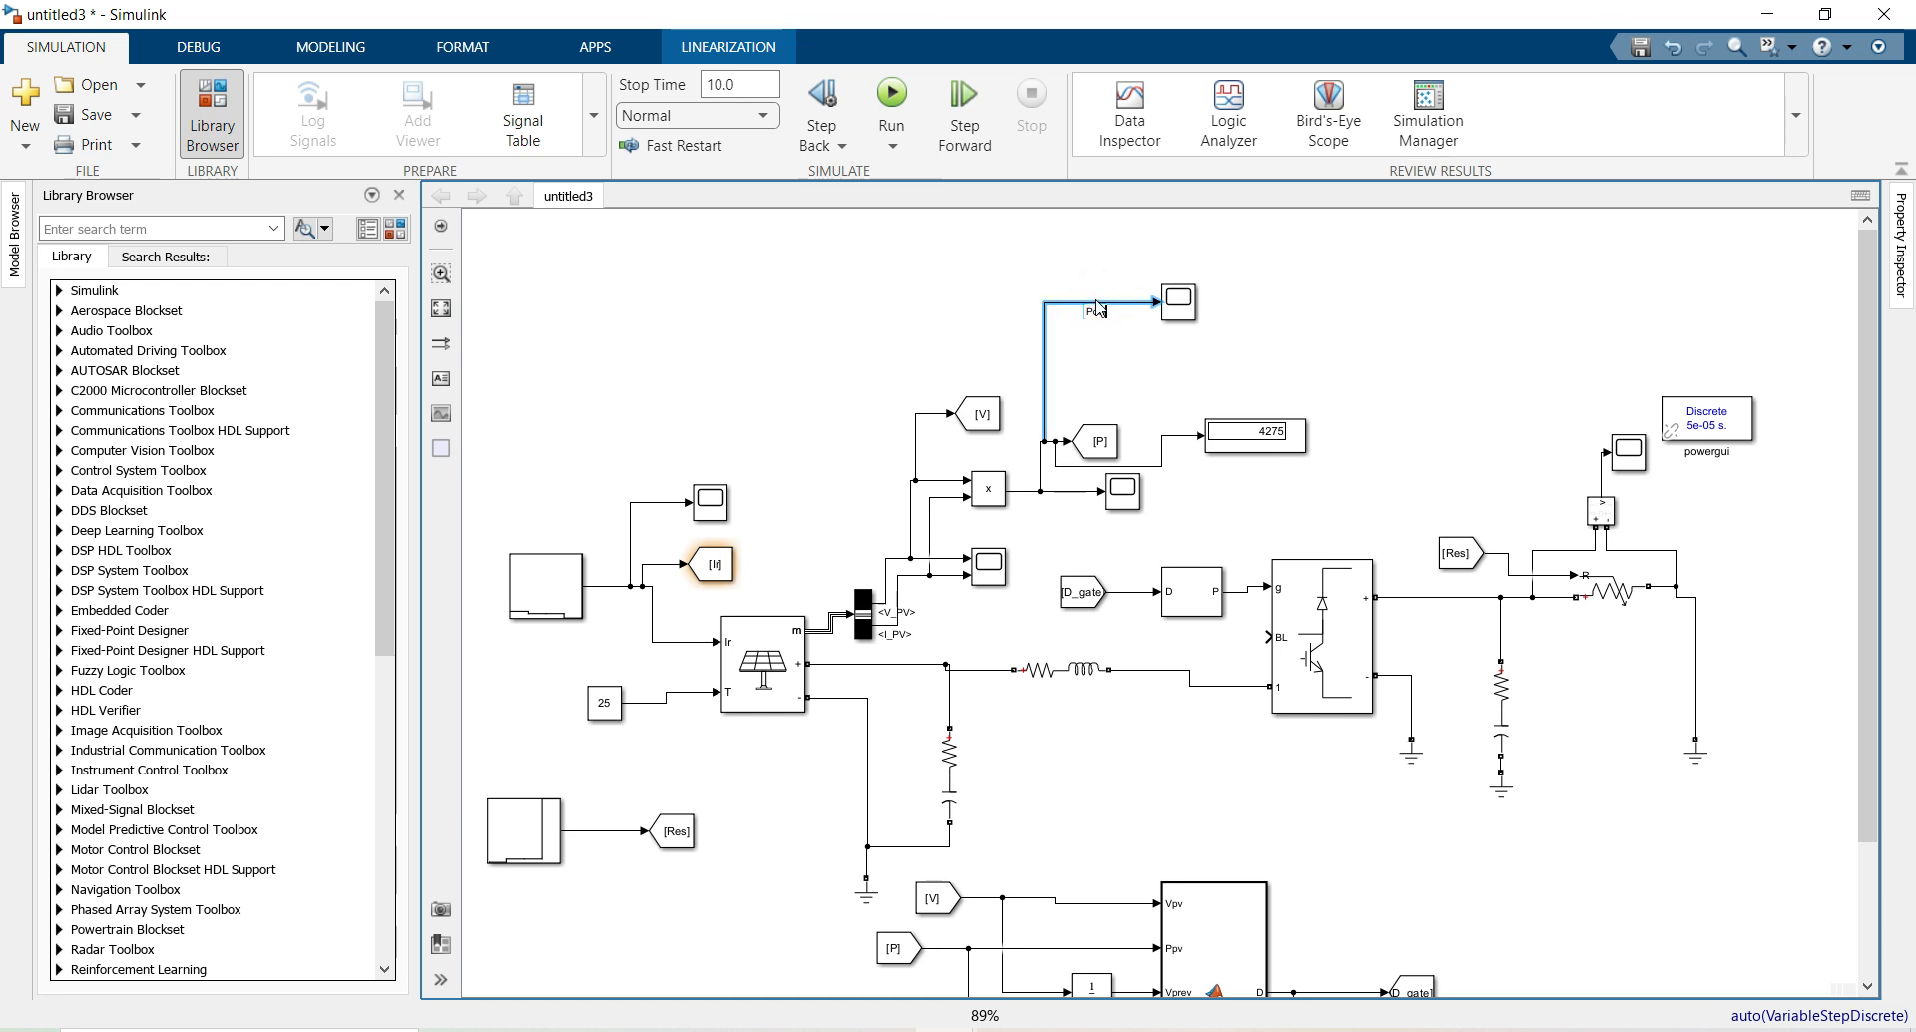
click(793, 295)
click(1097, 447)
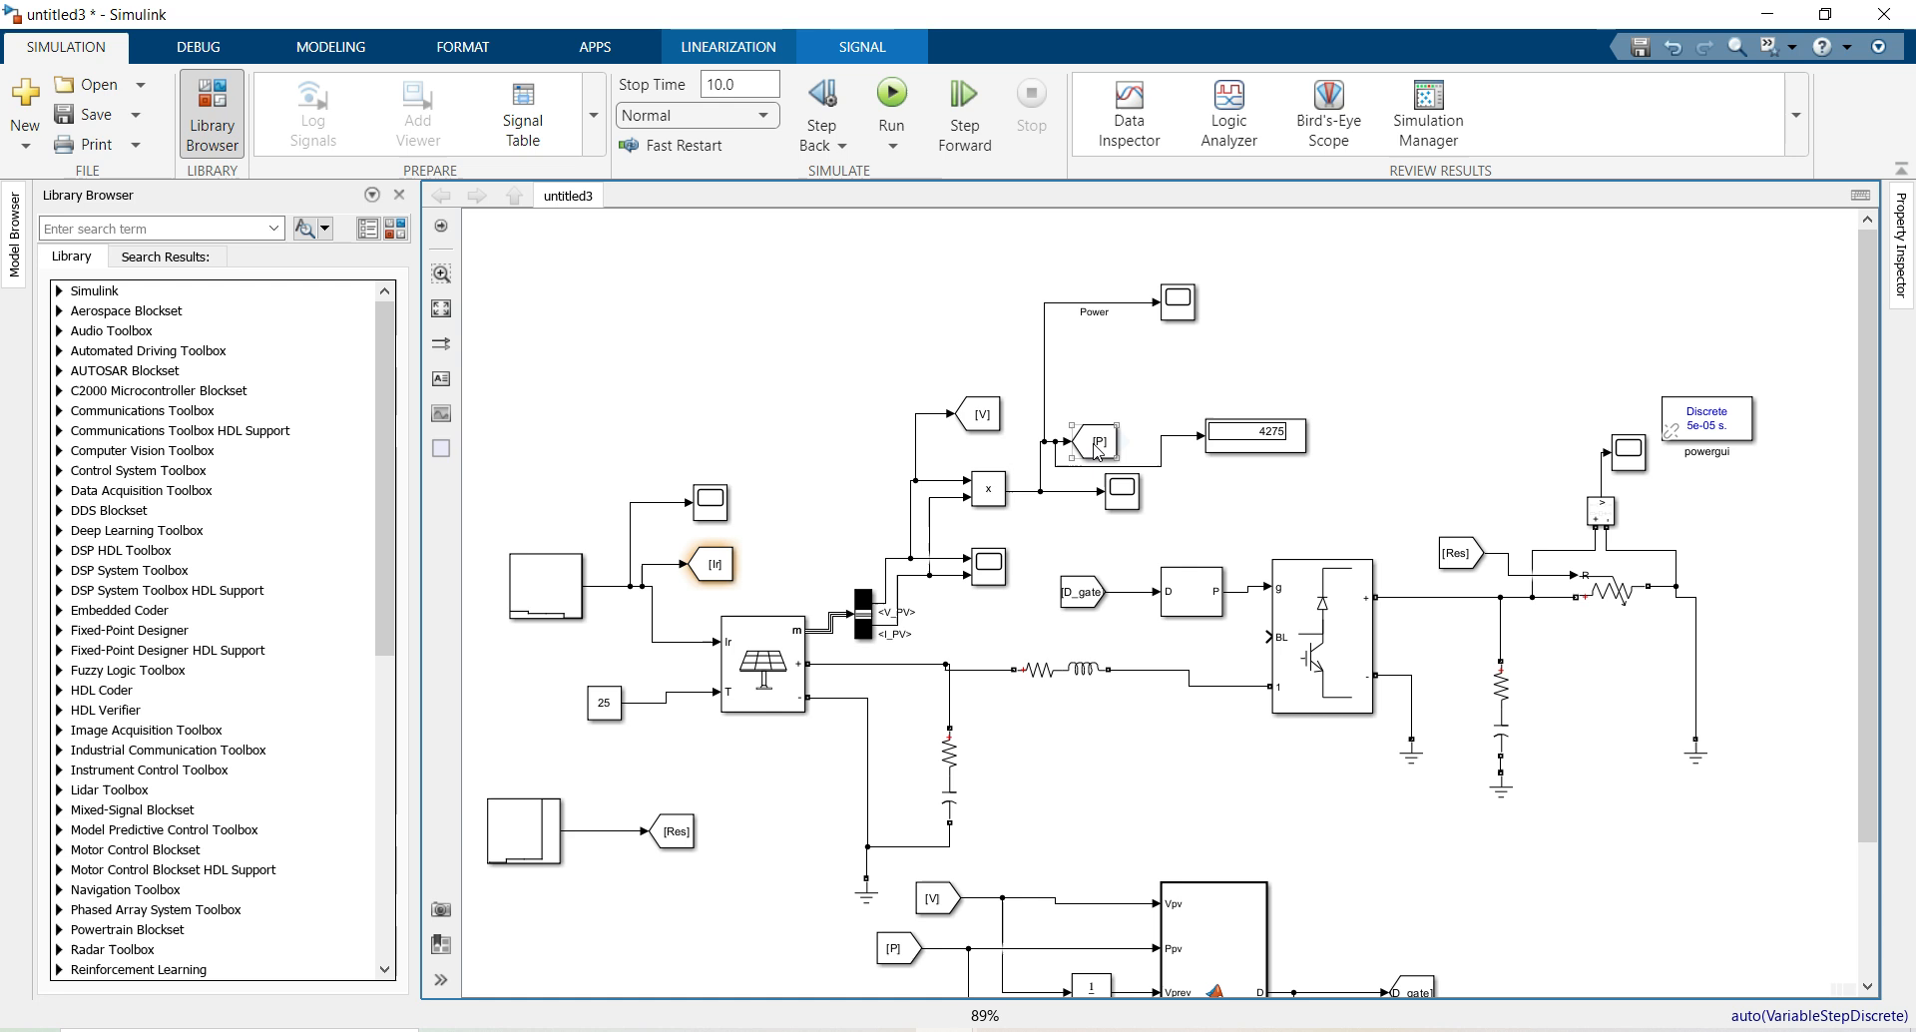
click(1234, 526)
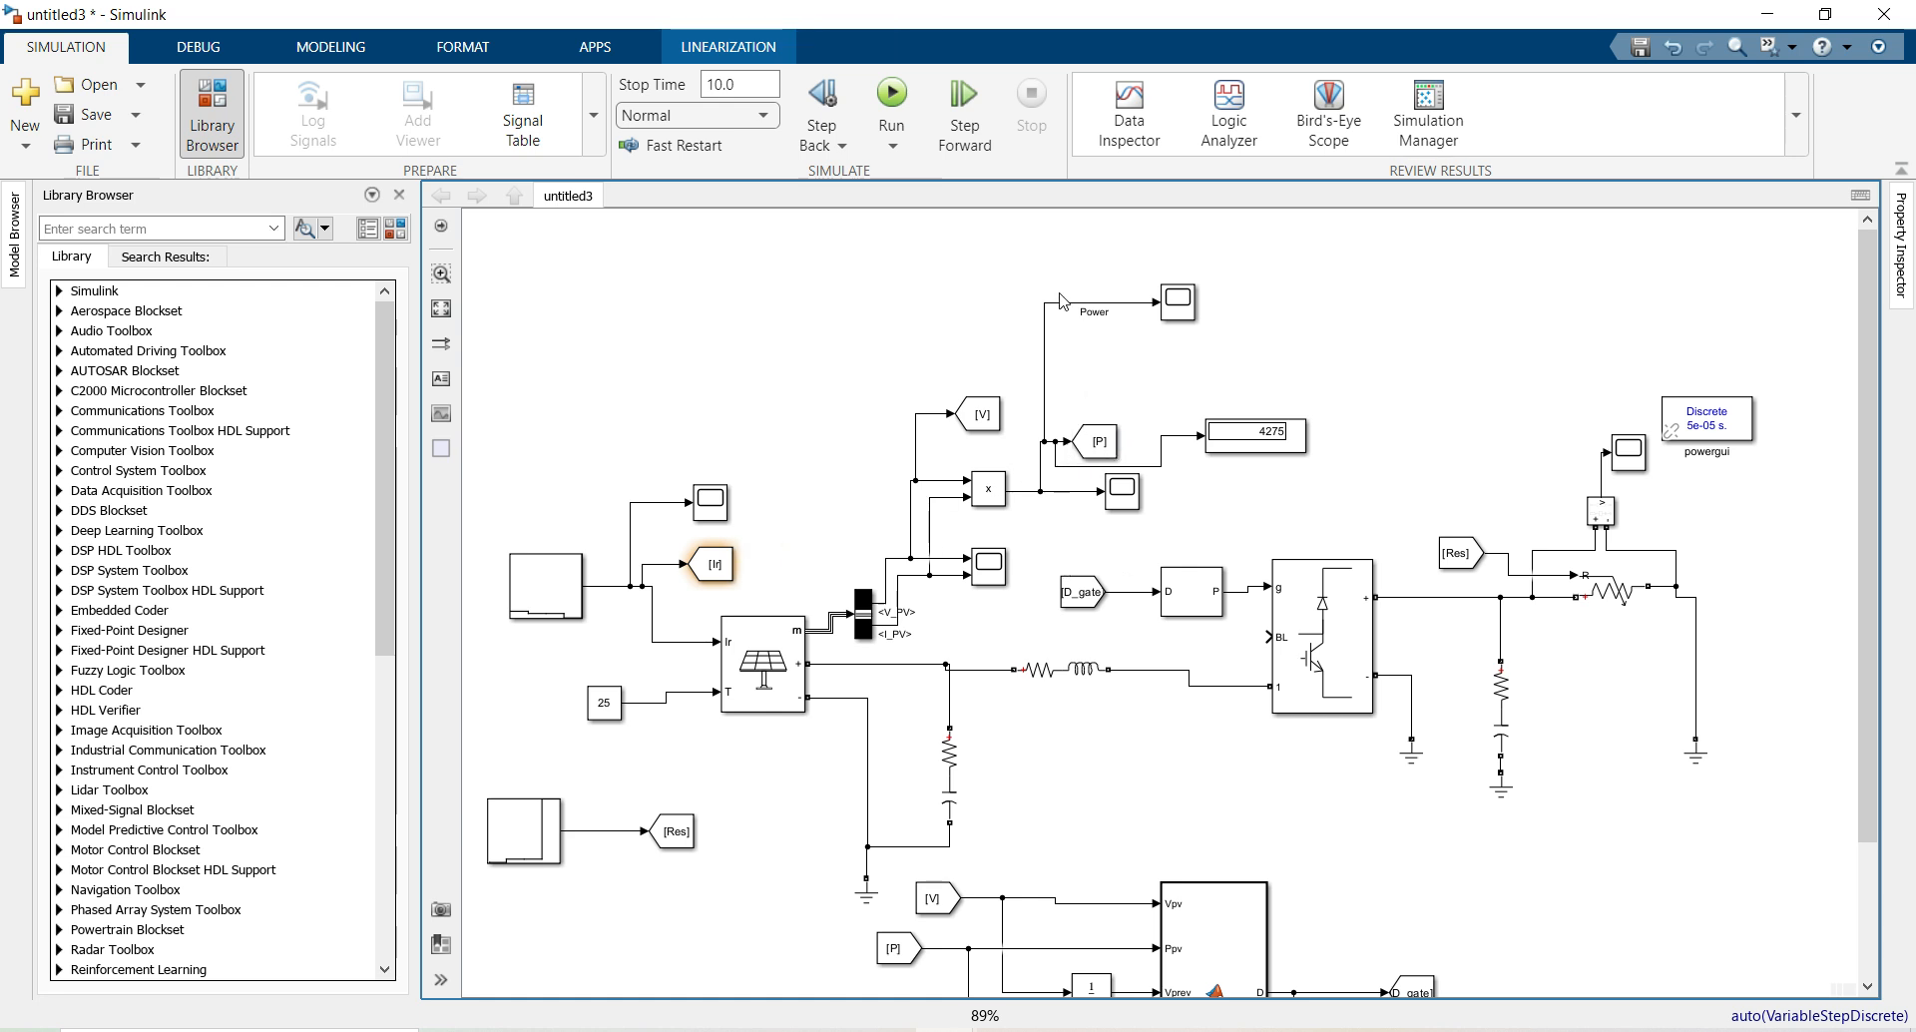
Insert a From block tagged Ir and wire it as the Power scope's second input
double_click(996, 260)
text(fr)
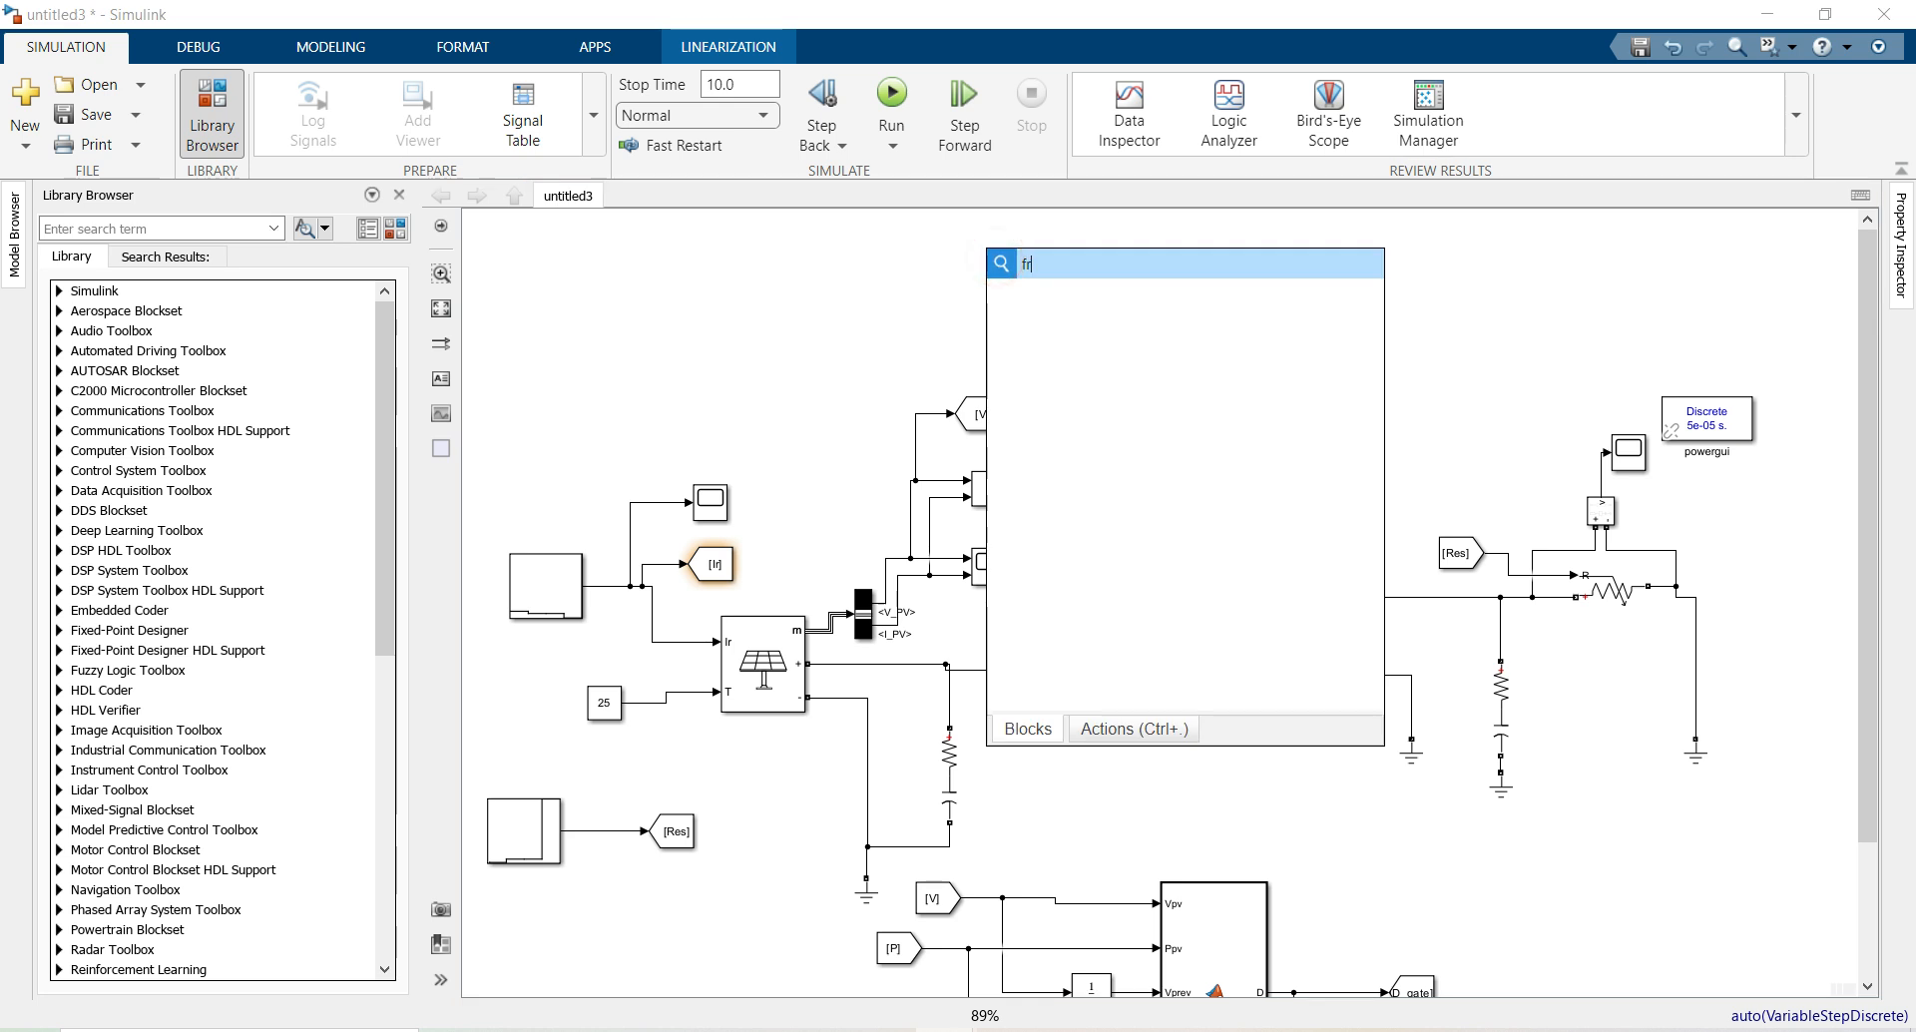
click(1036, 291)
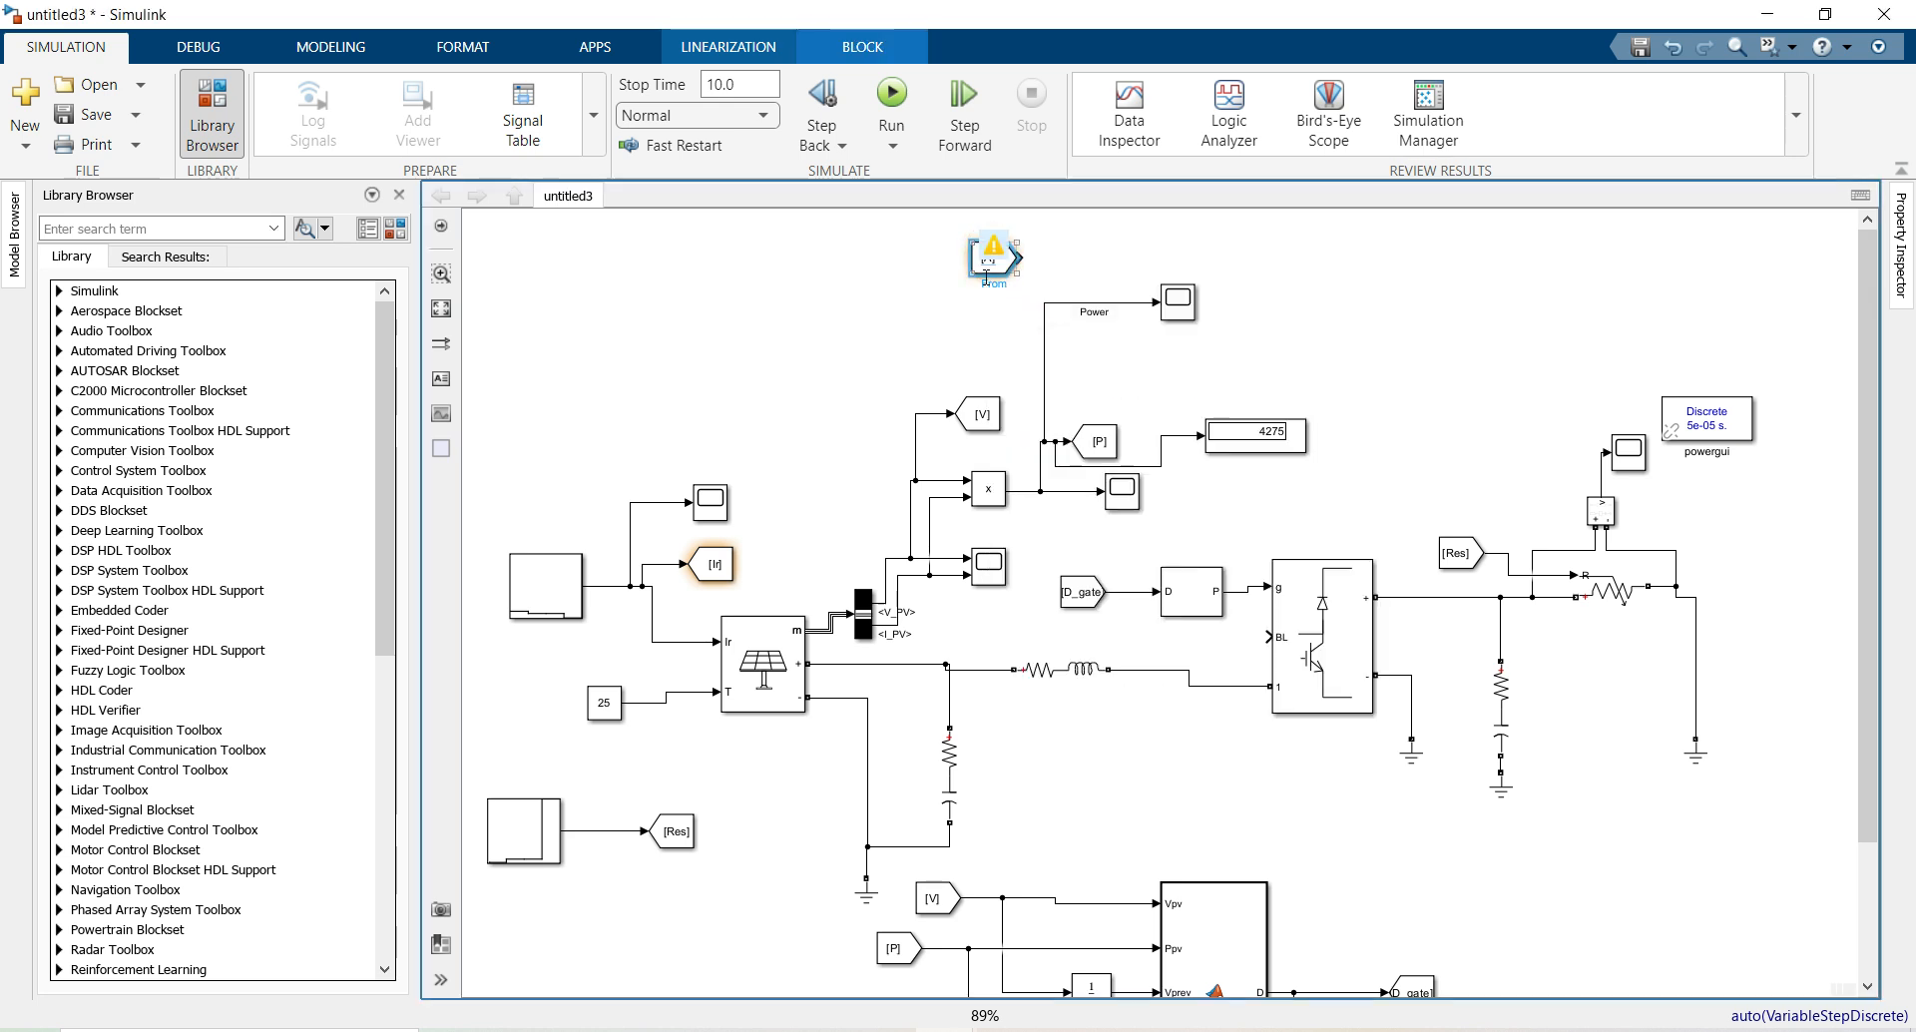
double_click(989, 262)
double_click(1194, 270)
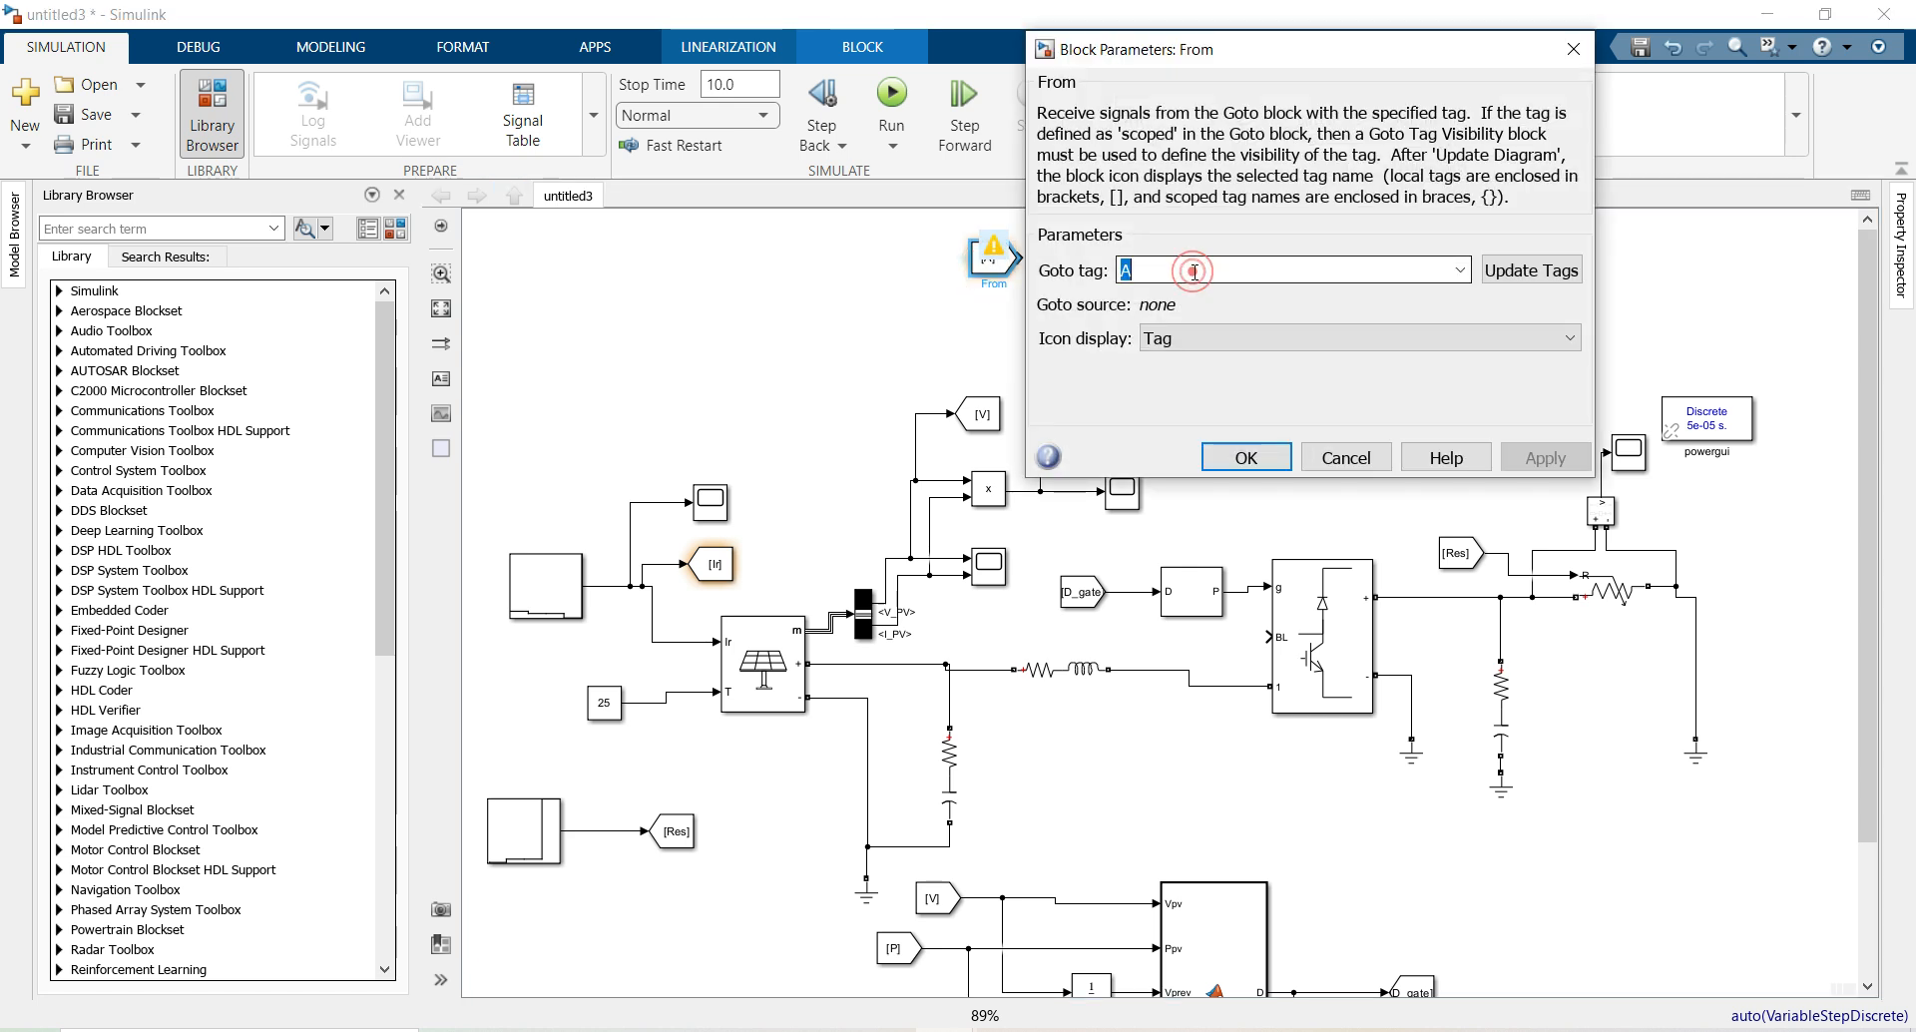
text(Ir)
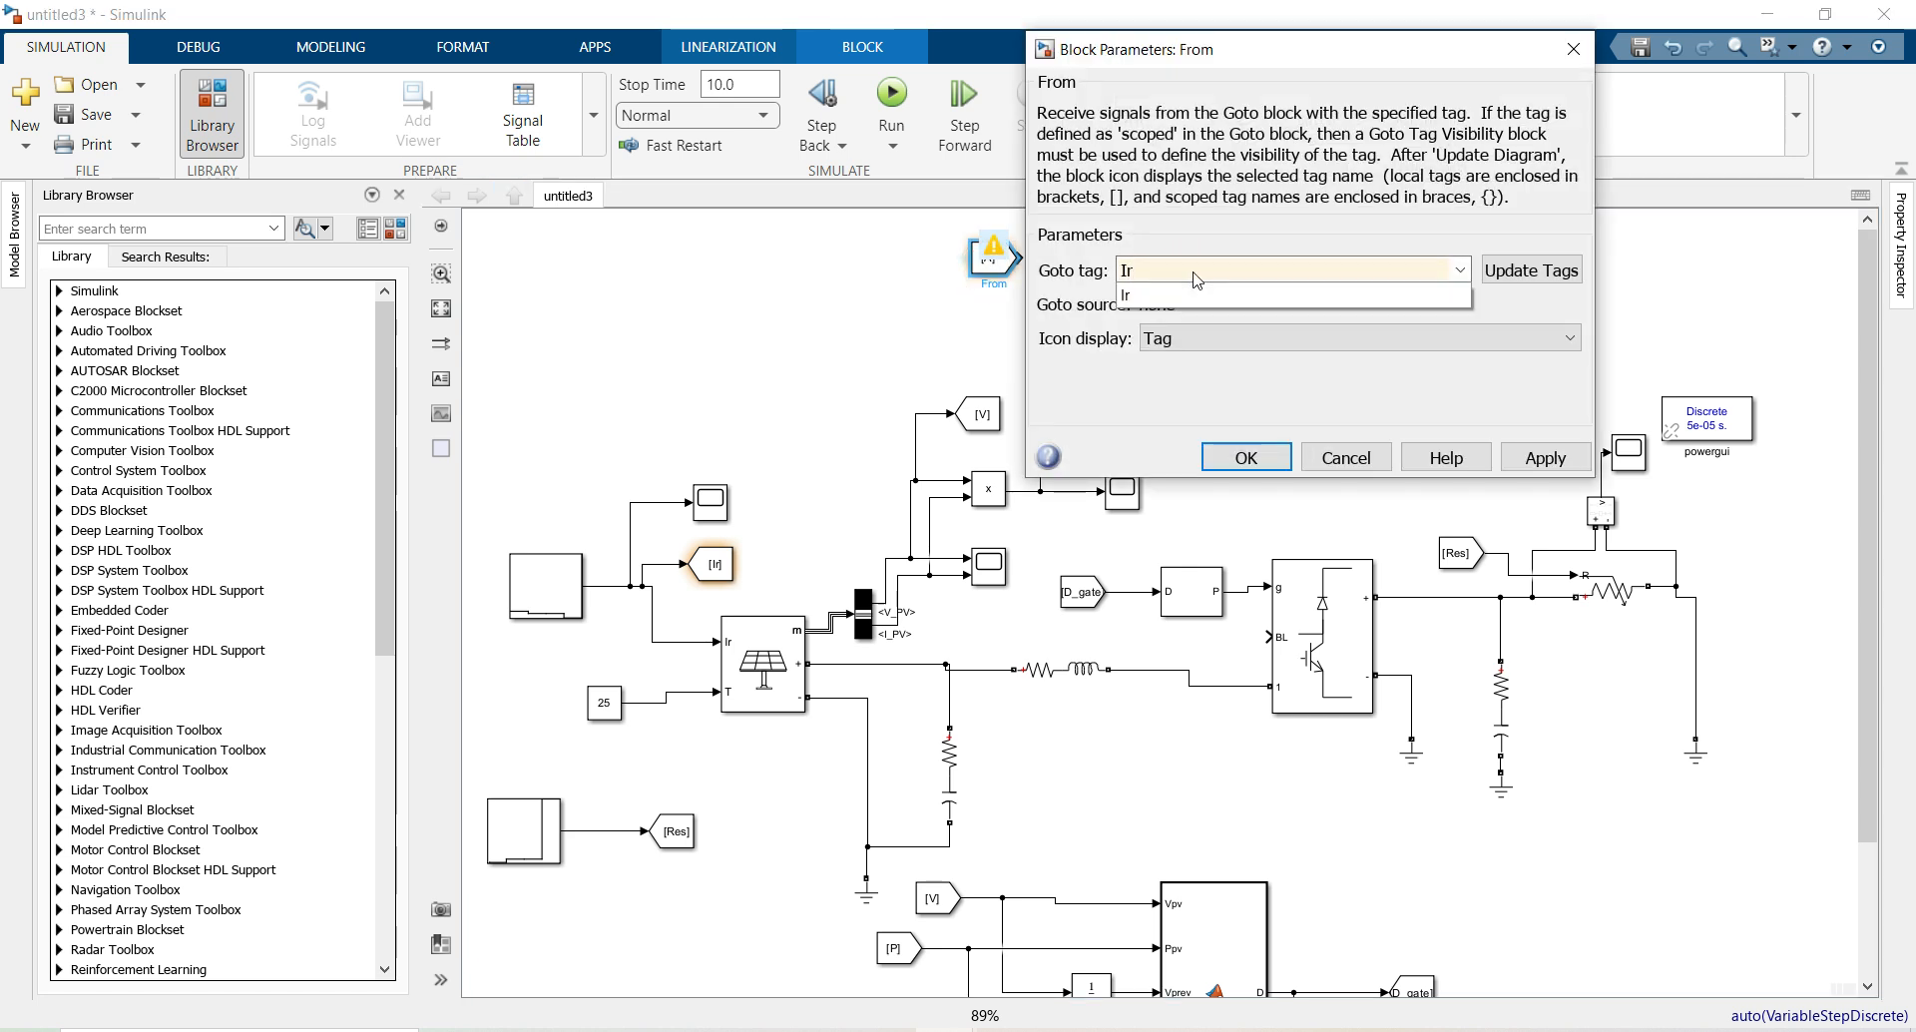
click(1128, 297)
click(1246, 457)
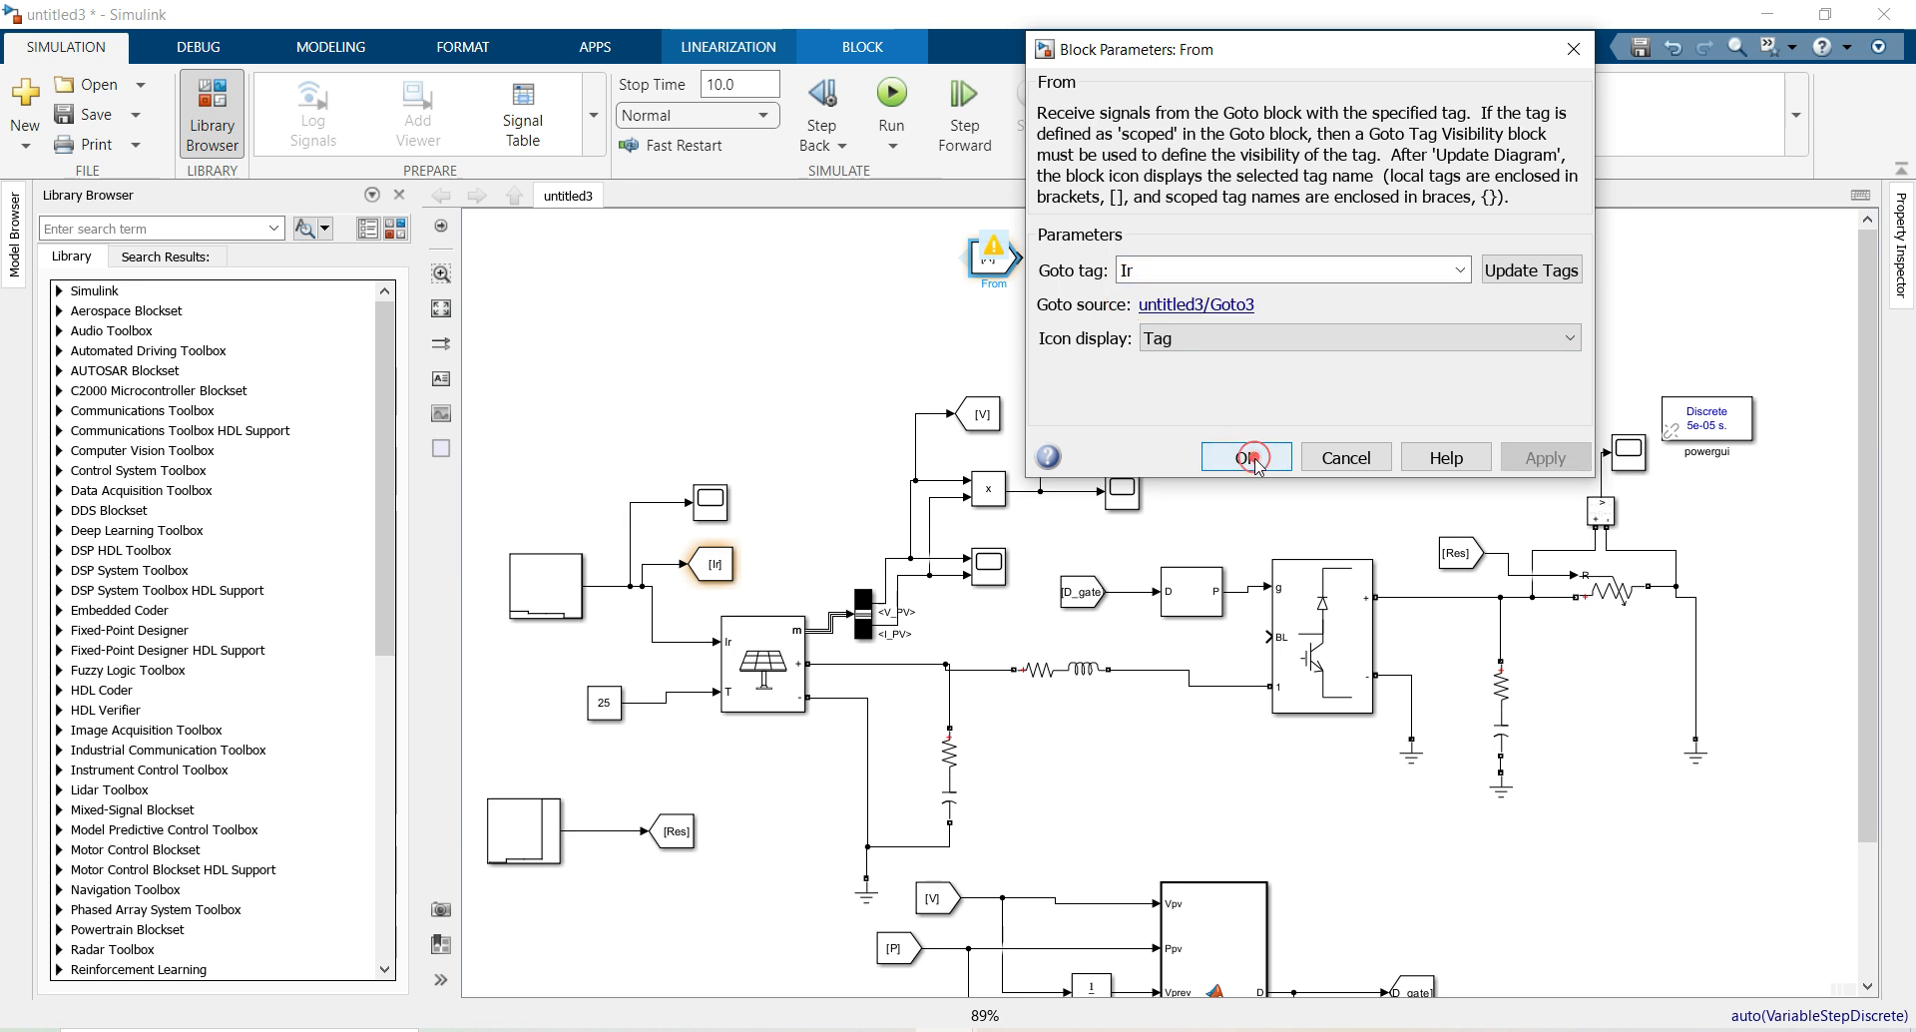
mouse_move(1014, 266)
mouse_down()
mouse_move(1115, 361)
mouse_move(1160, 312)
mouse_up()
click(1141, 344)
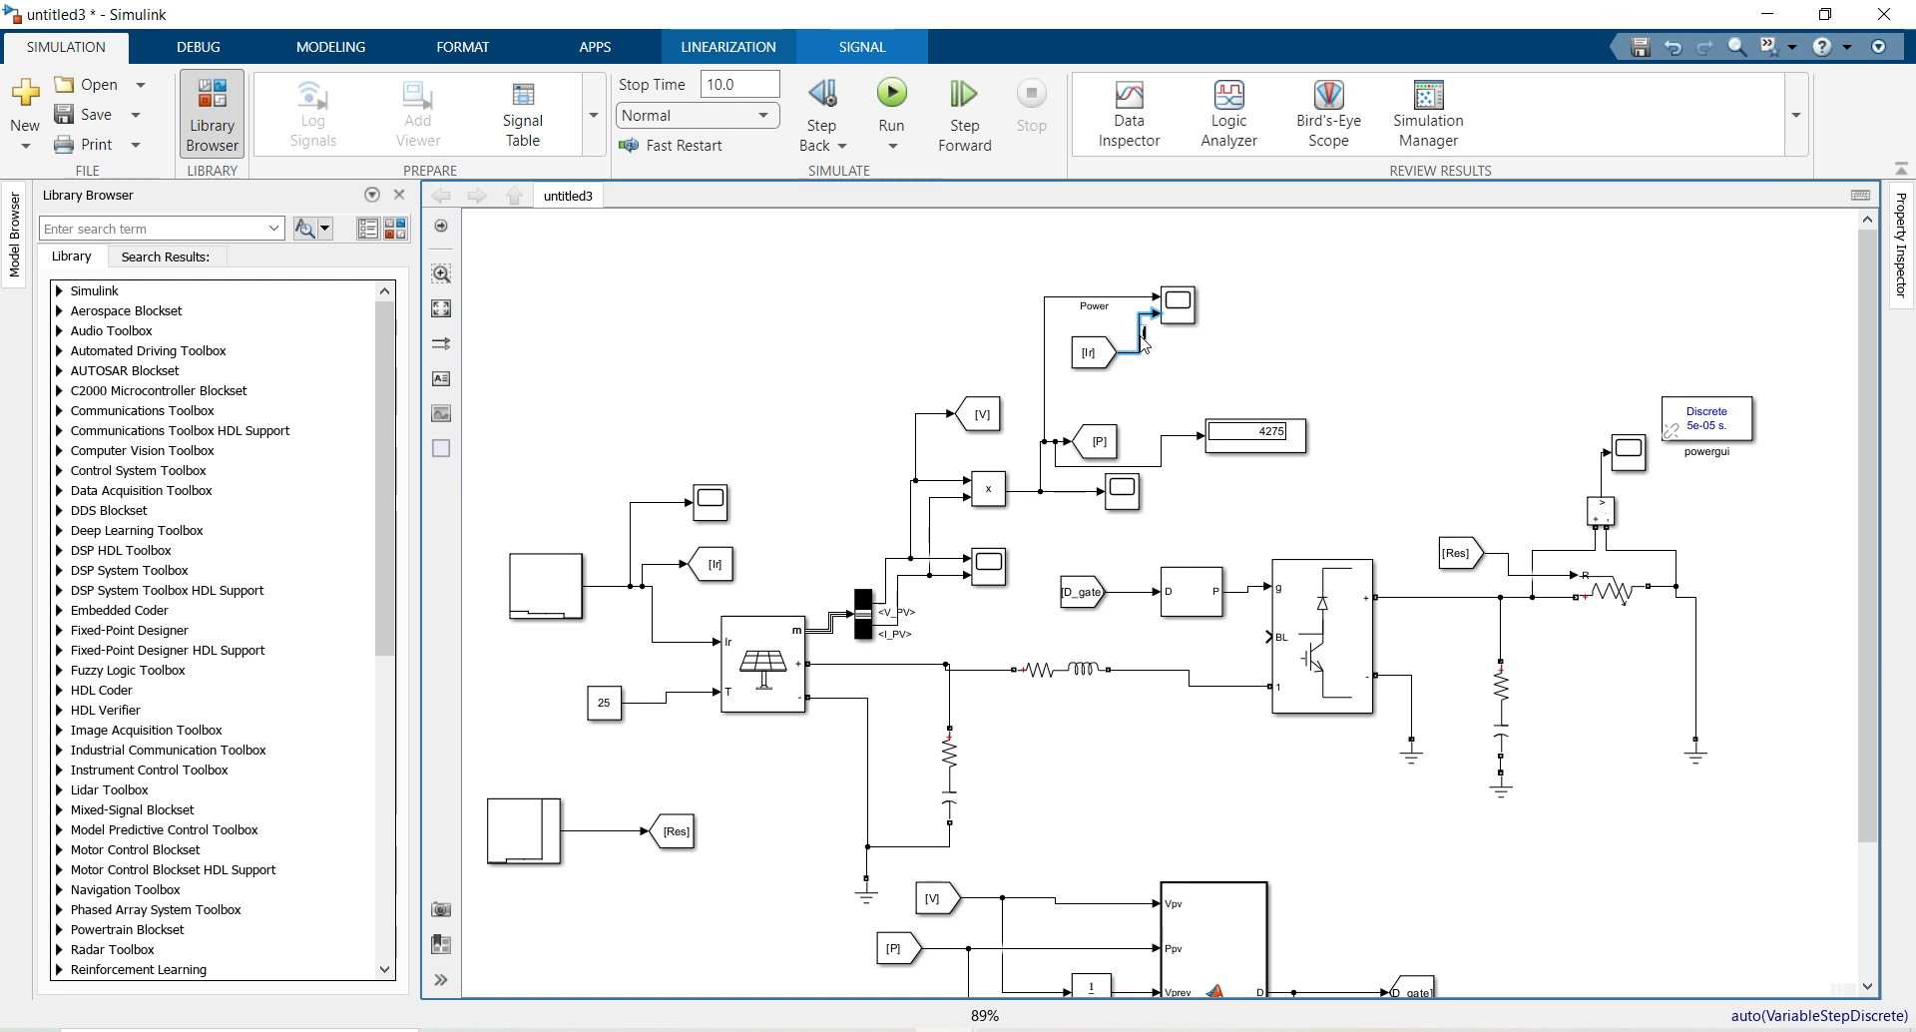
click(734, 388)
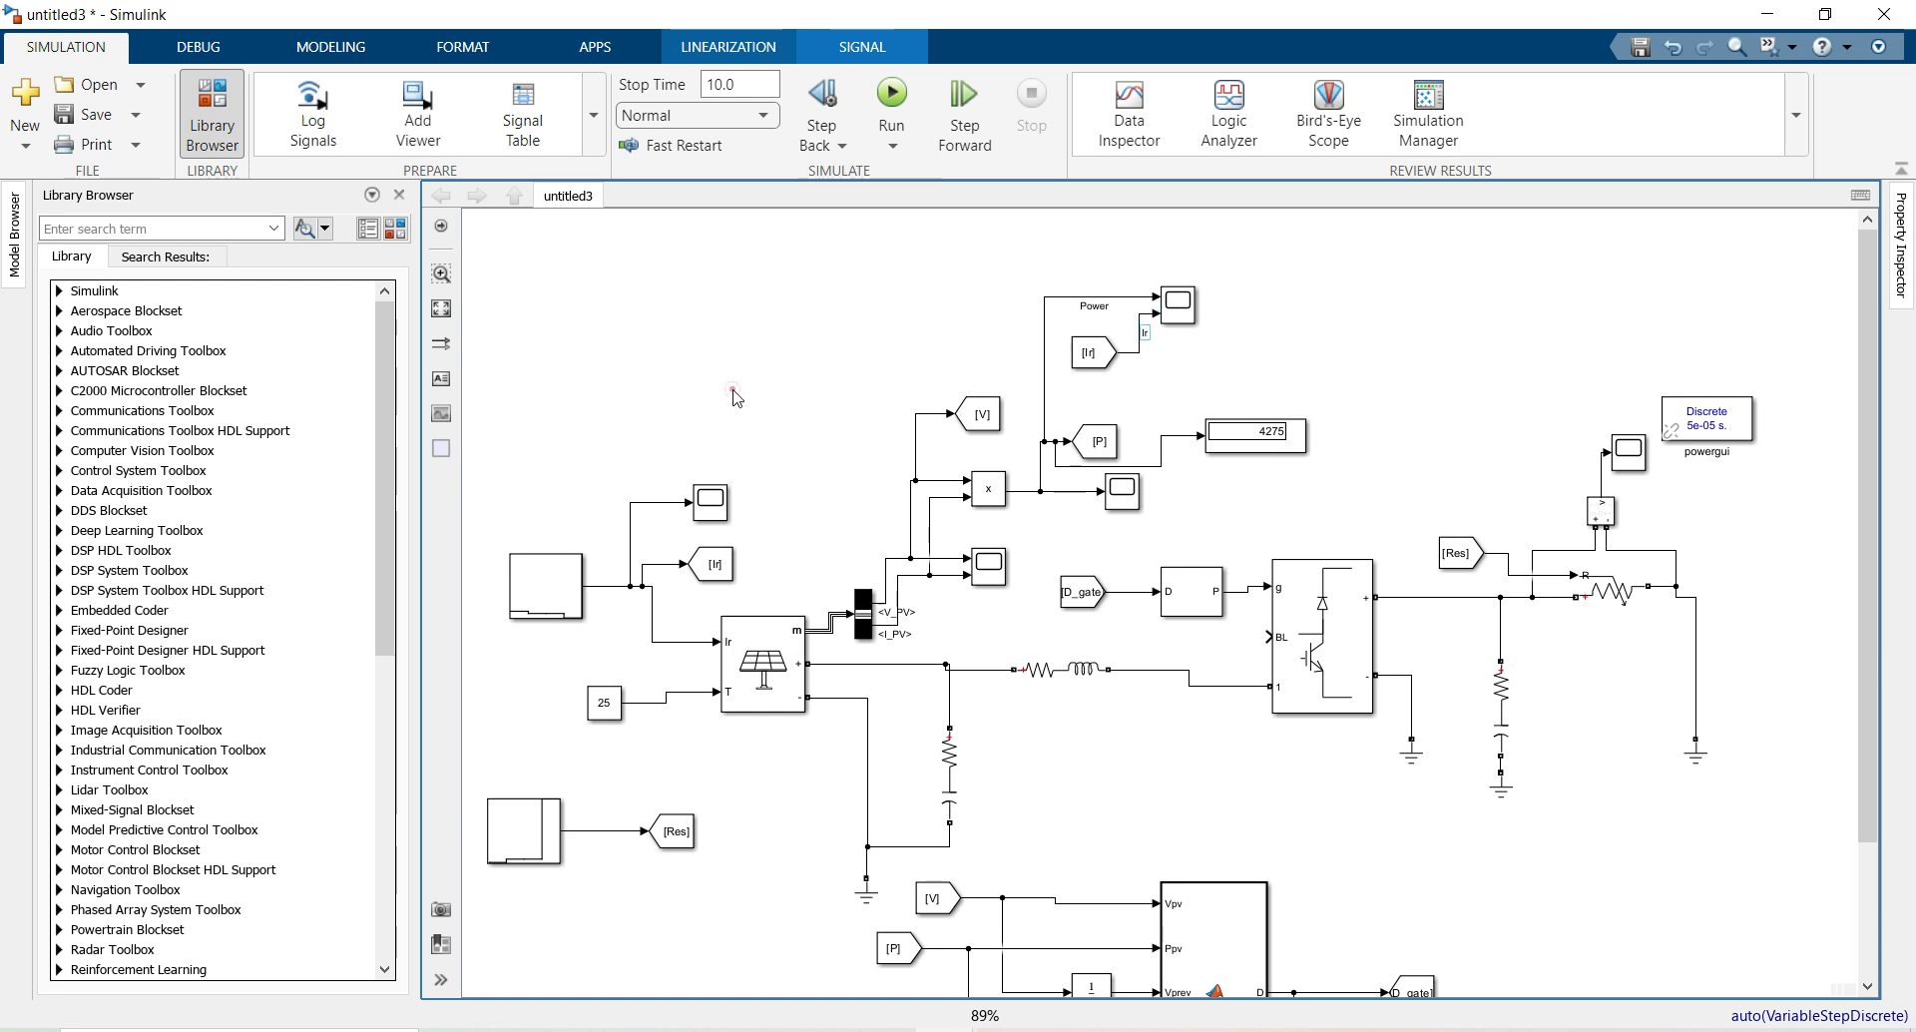
Fit the whole model in view and run the stepped simulation, reaching power 1.843e+04
click(445, 311)
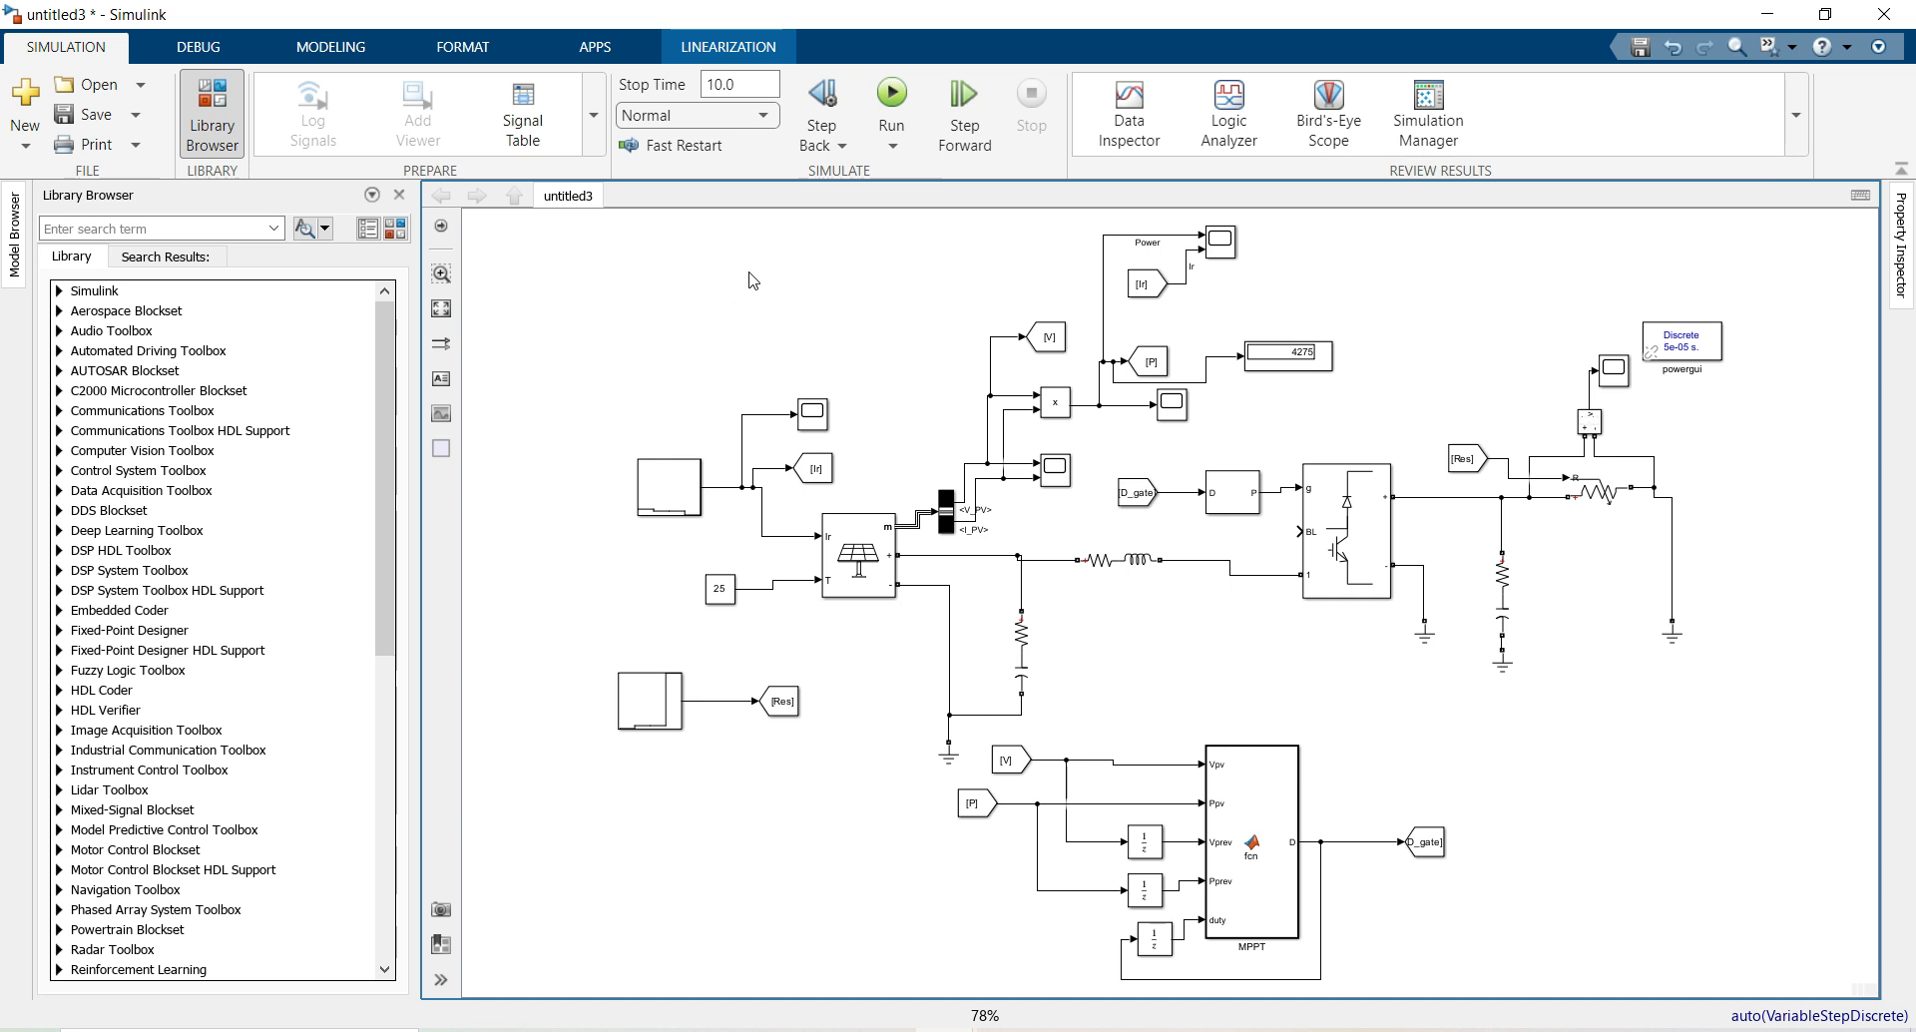
click(893, 94)
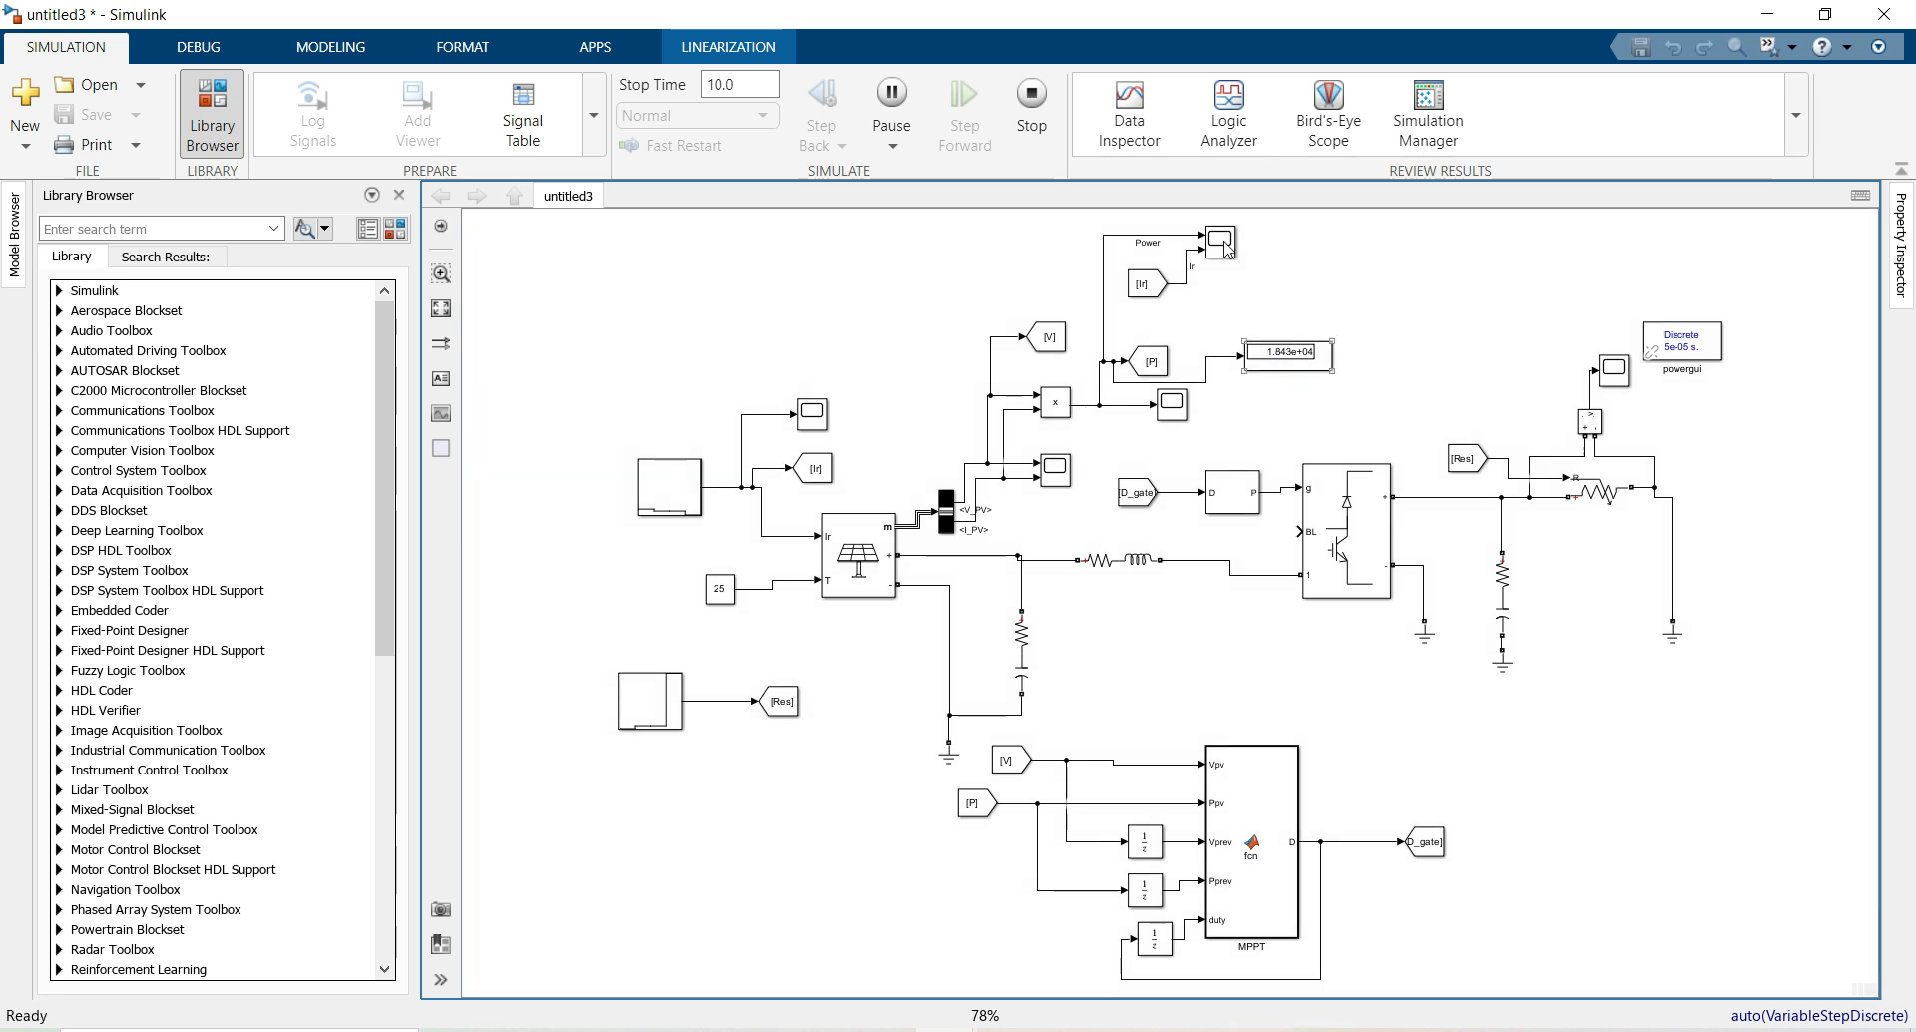
Lay out Scope4 as two stacked Power and Ir plots and rescale both axes to show the irradiance steps
double_click(1220, 243)
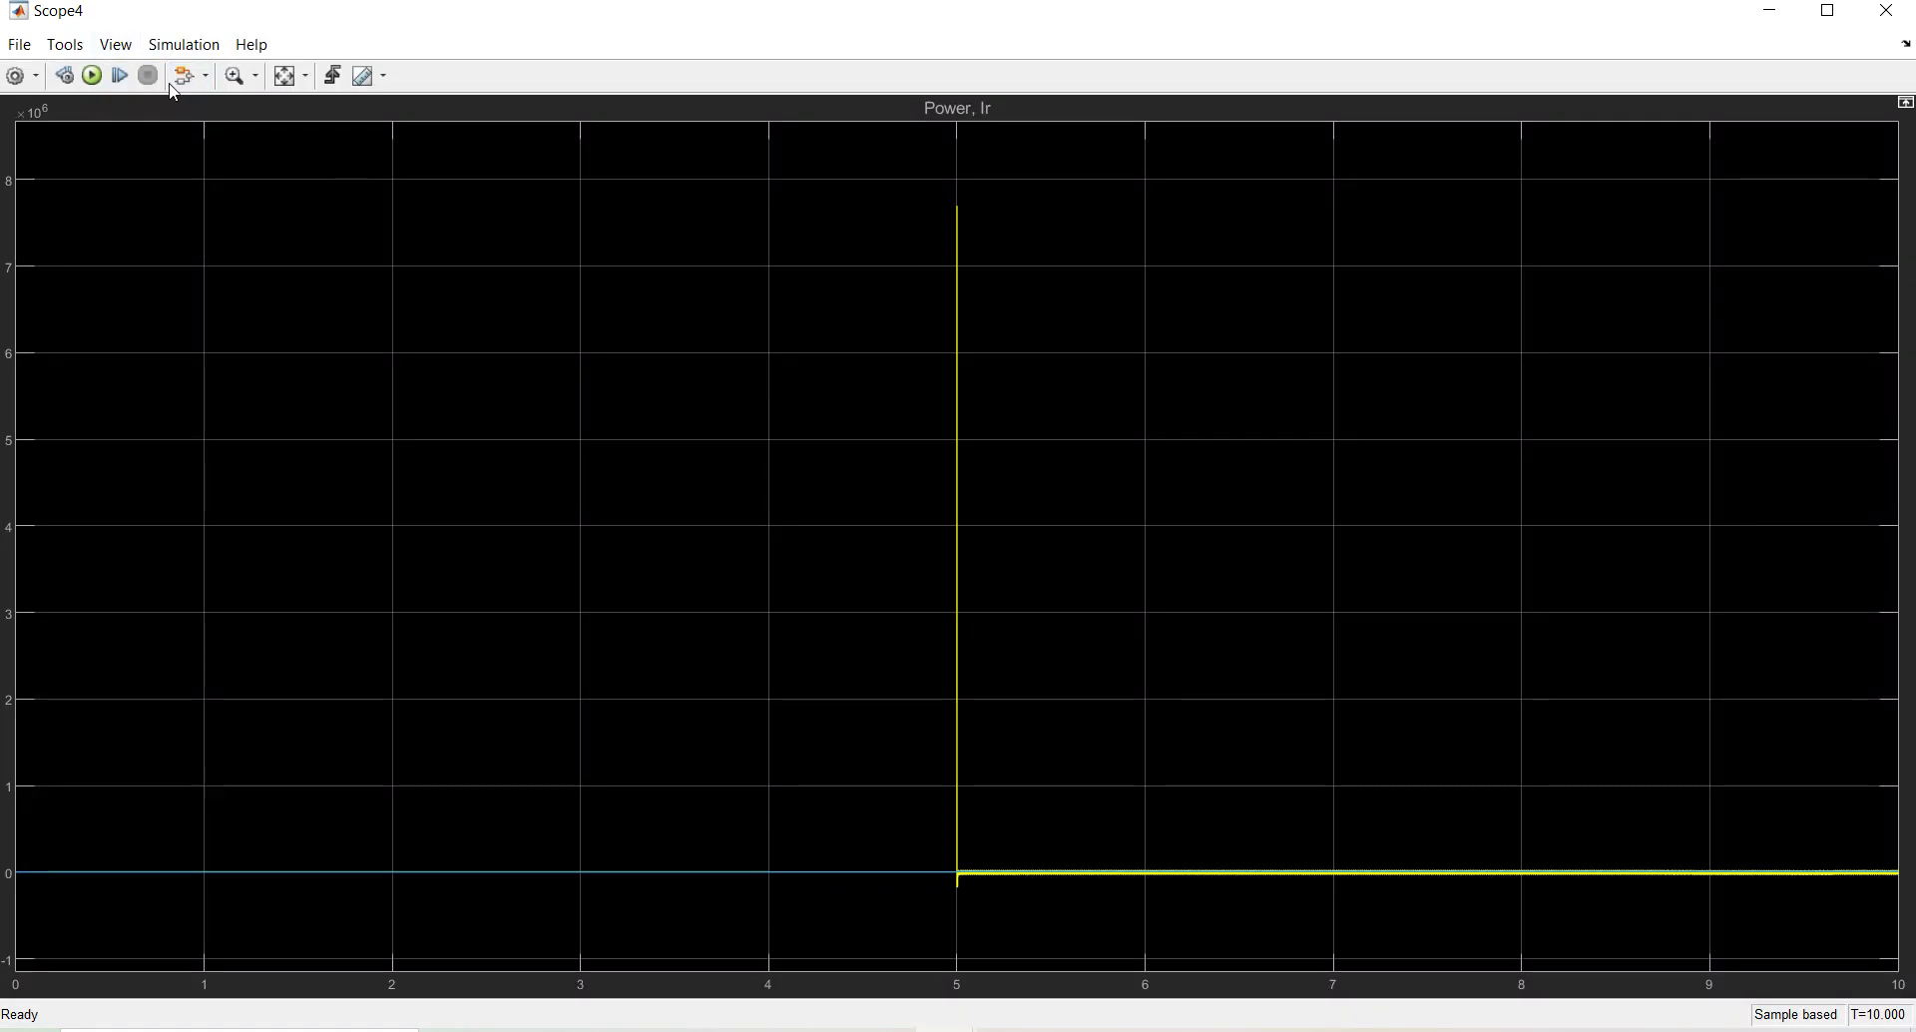
click(286, 78)
click(285, 77)
click(117, 47)
click(135, 72)
click(147, 146)
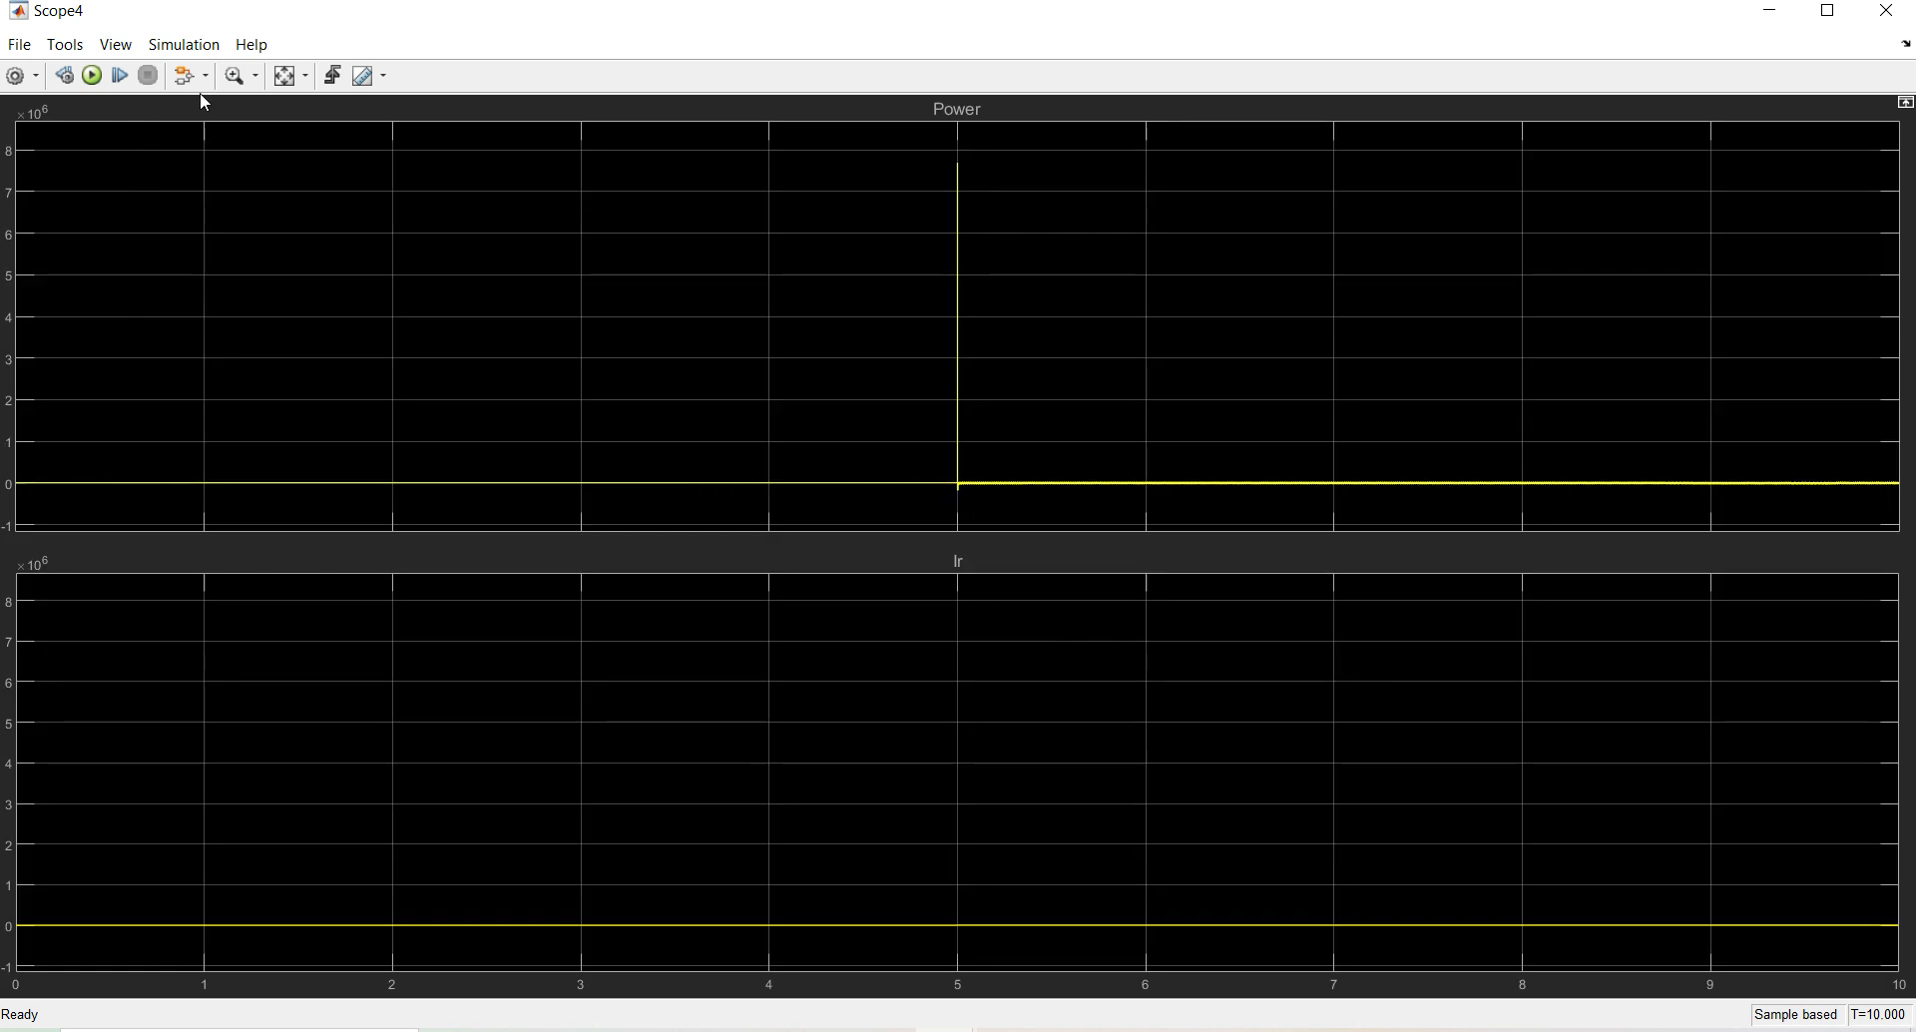
click(289, 76)
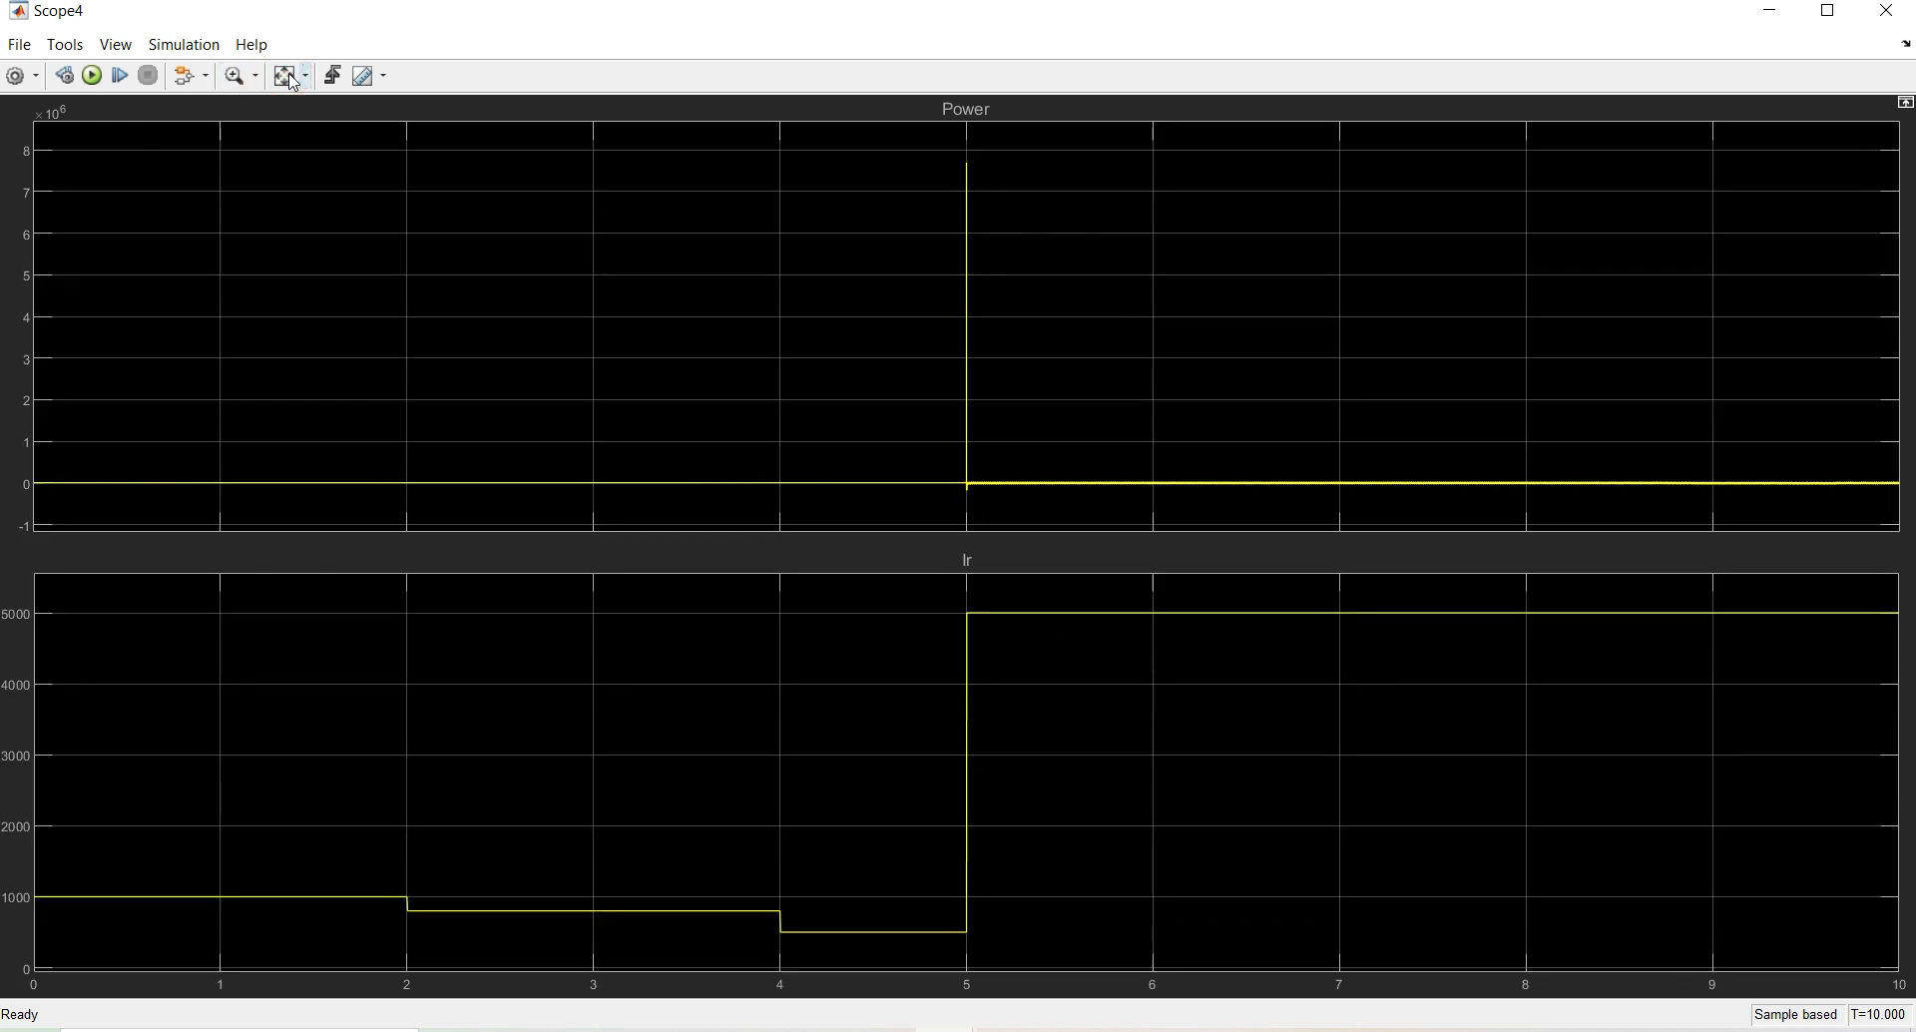
click(292, 81)
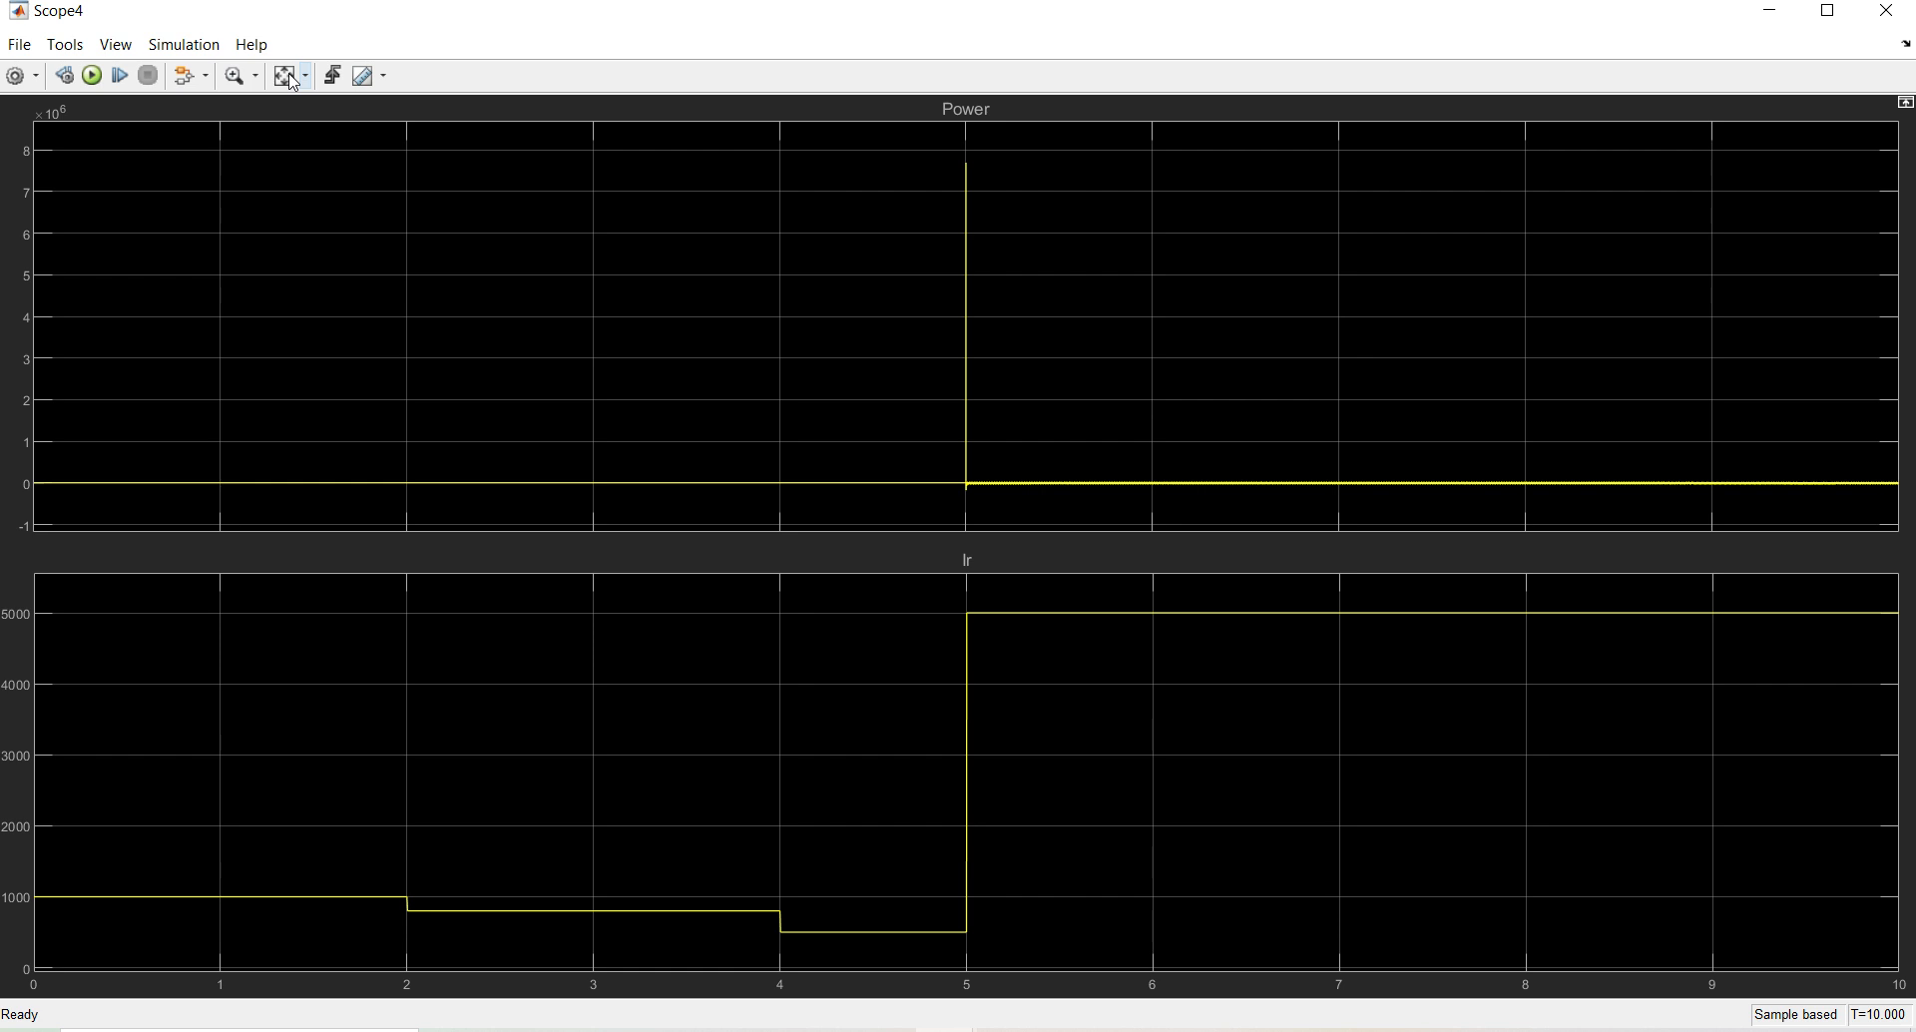
Close Scope4, rerun the simulation, and inspect the rescaled Power curve in Scope1
click(1886, 11)
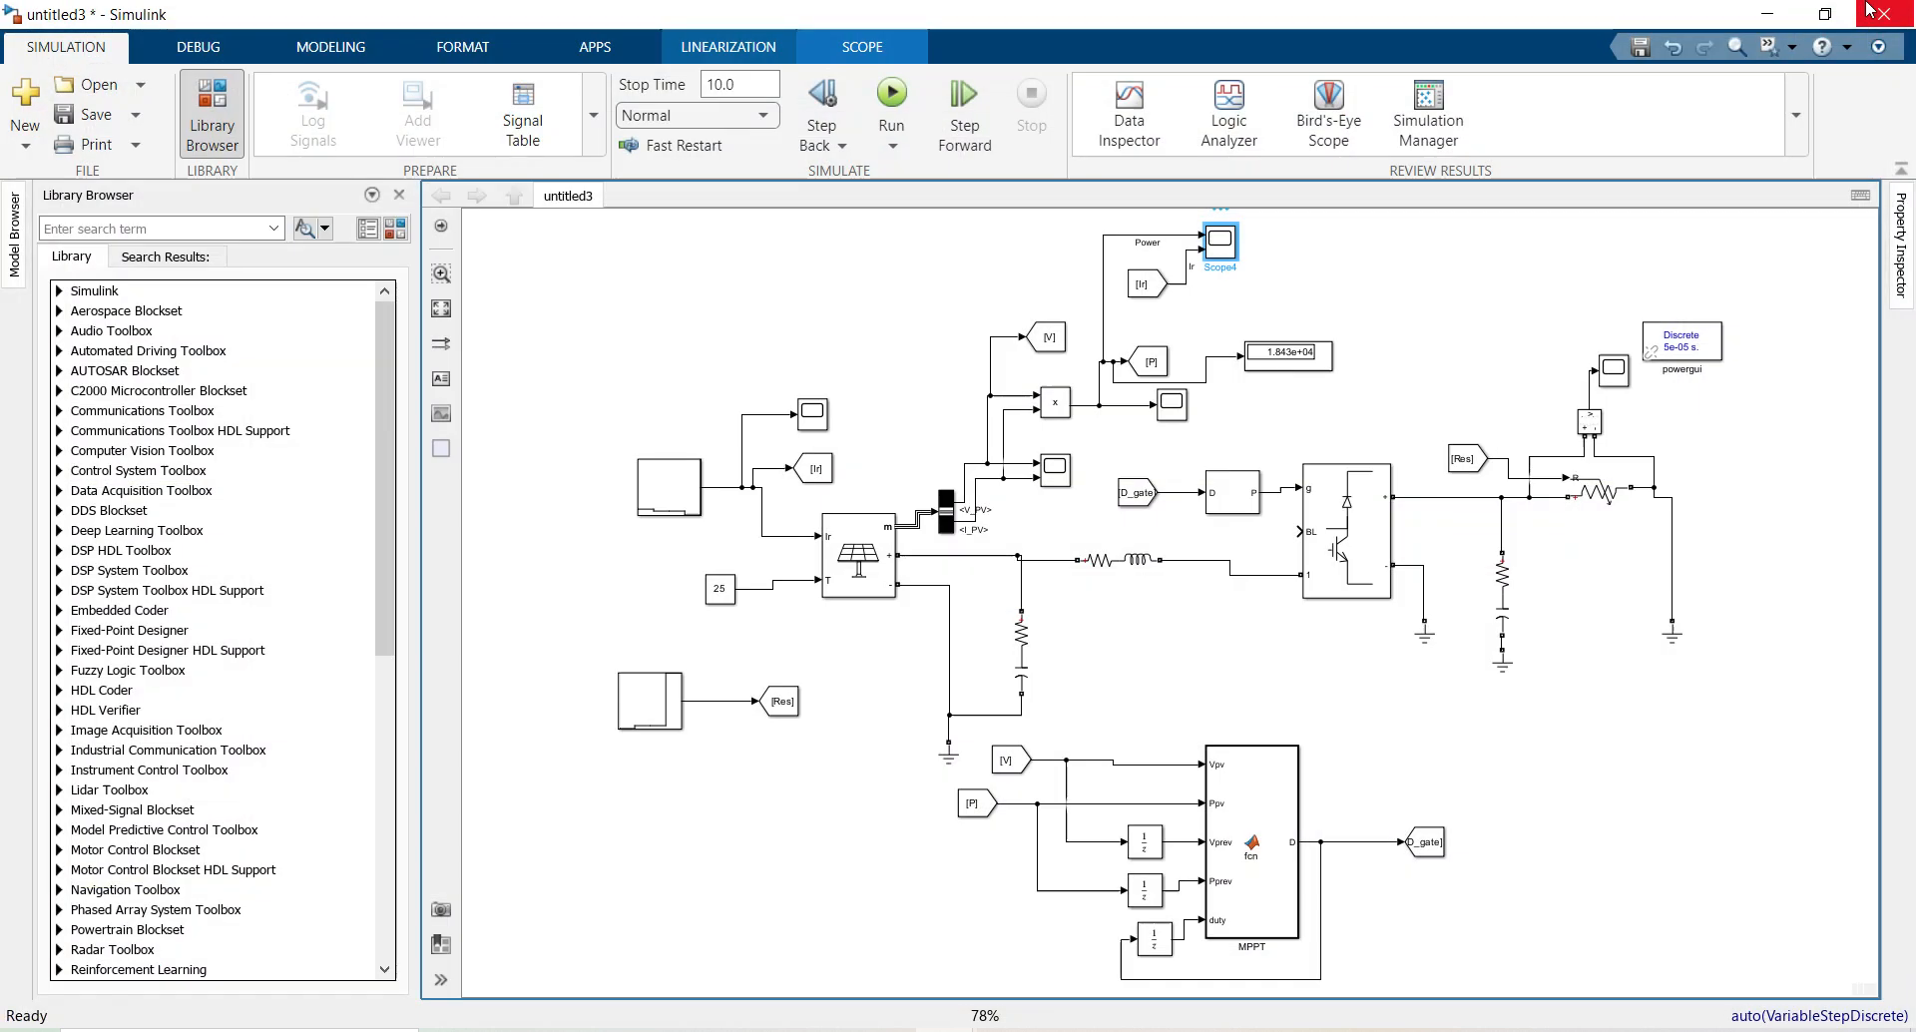
click(892, 95)
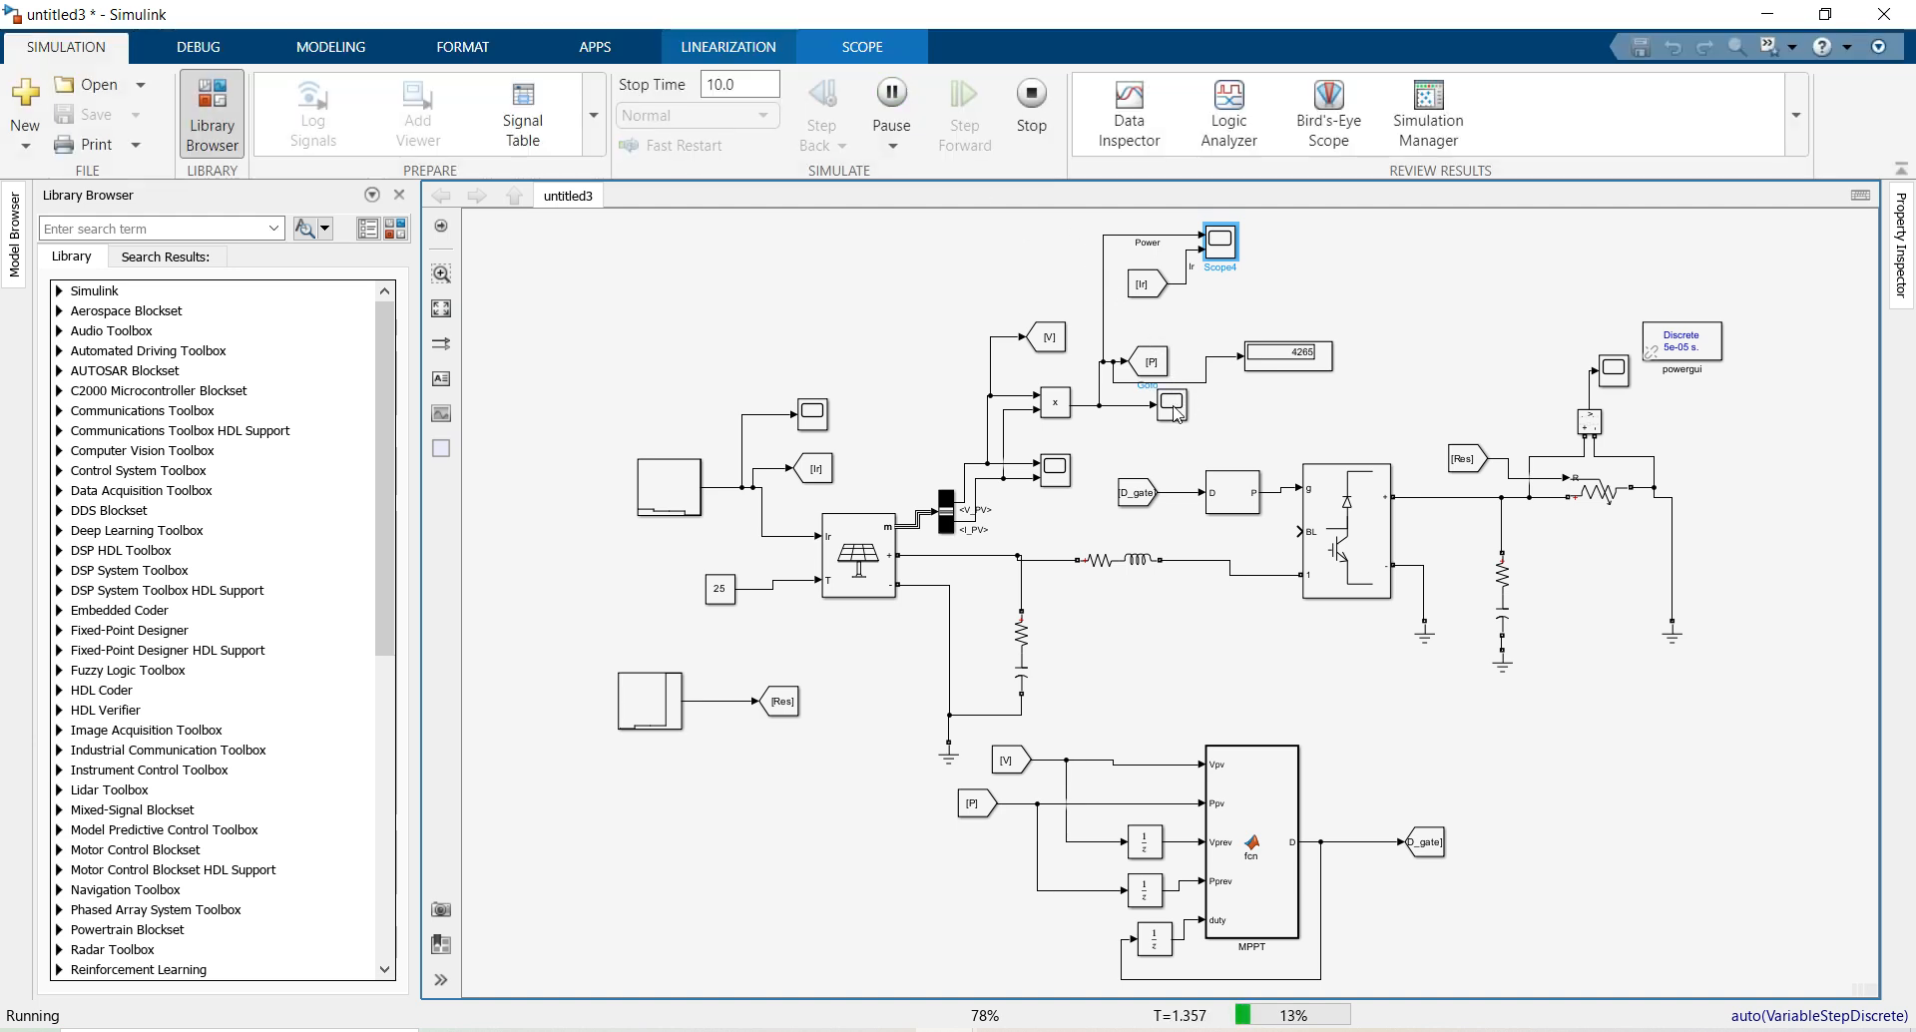
double_click(1174, 407)
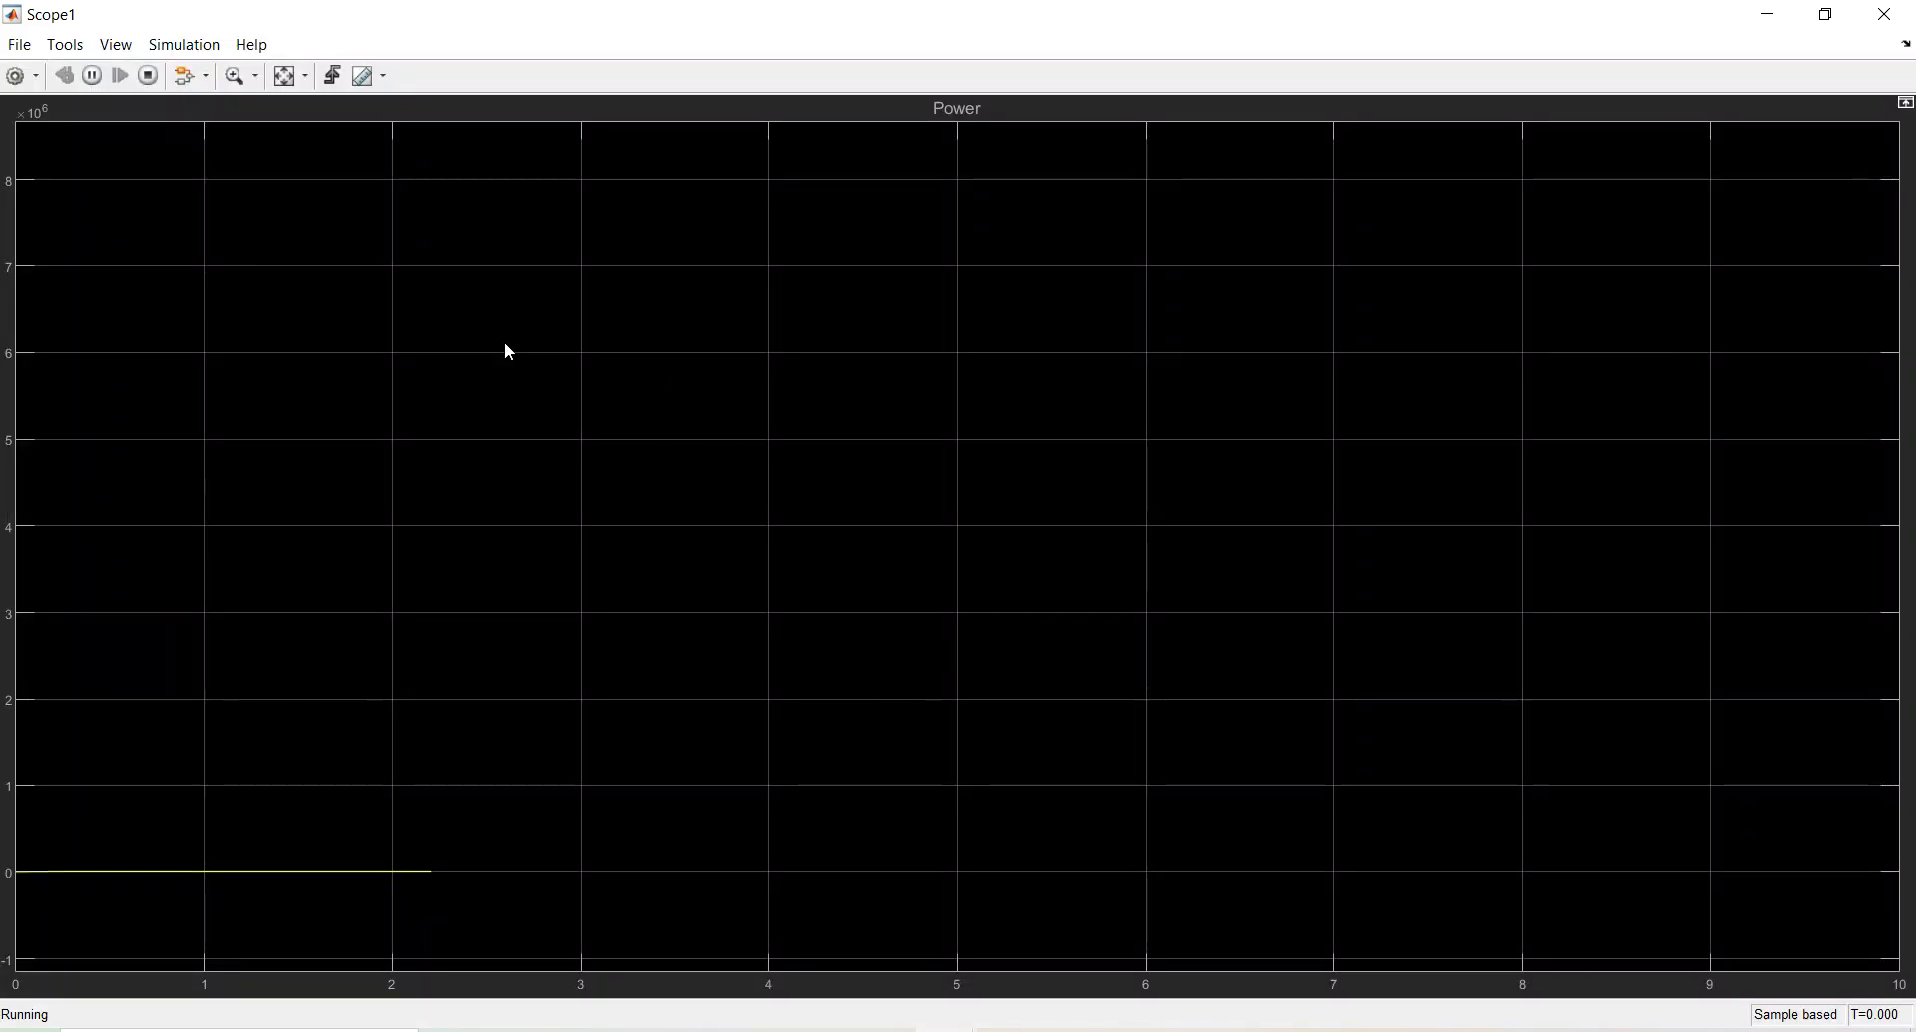
click(285, 80)
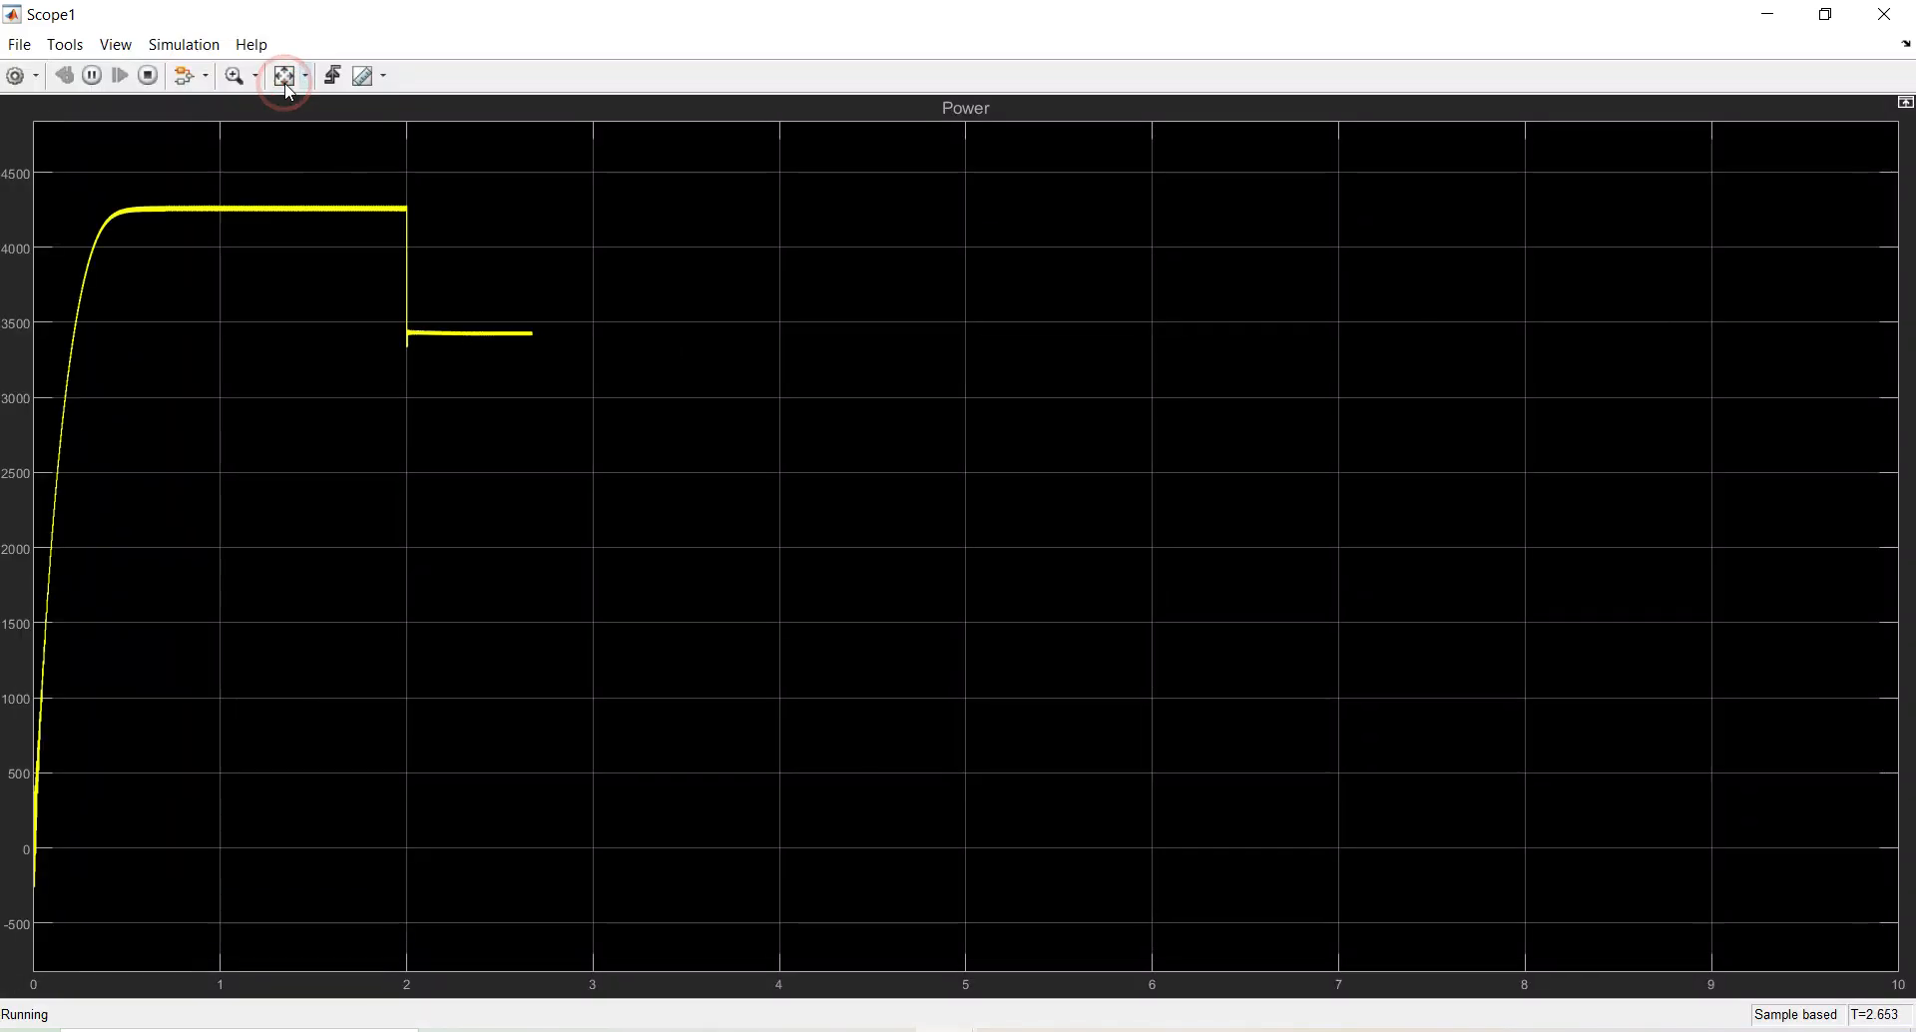
click(285, 78)
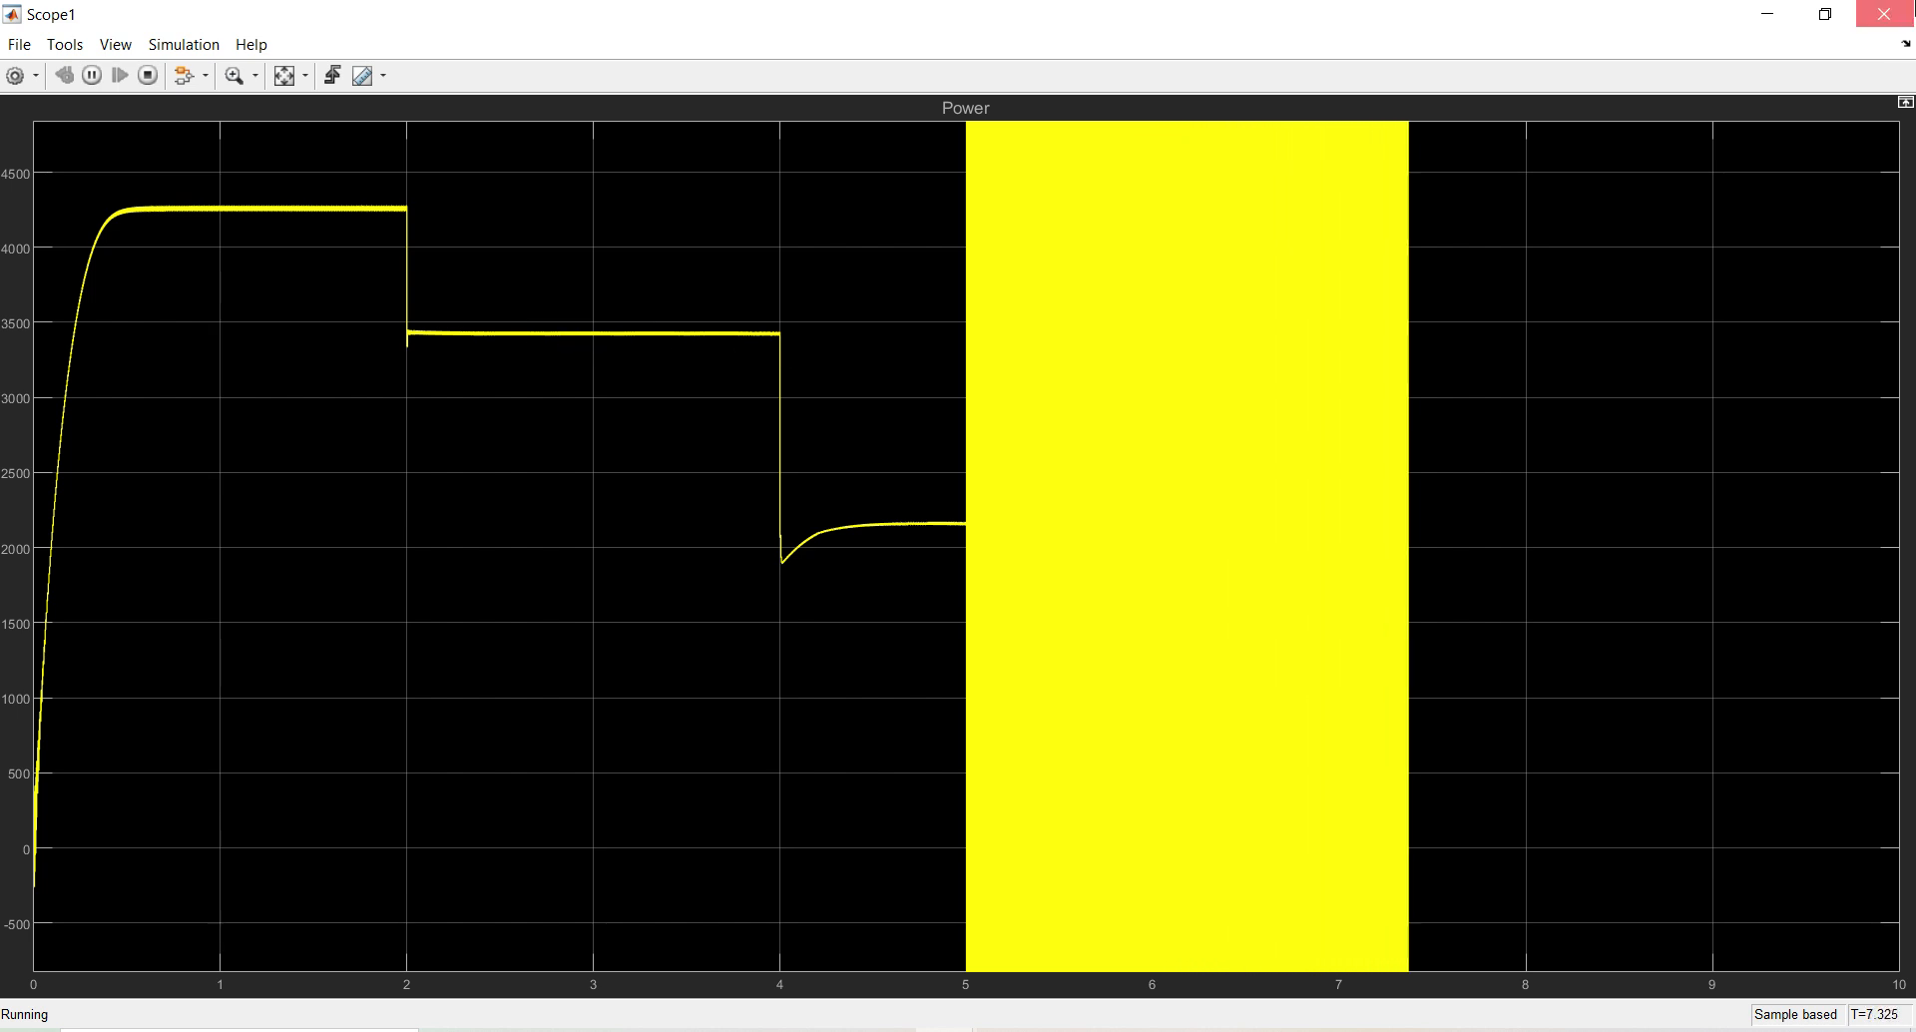
click(1883, 14)
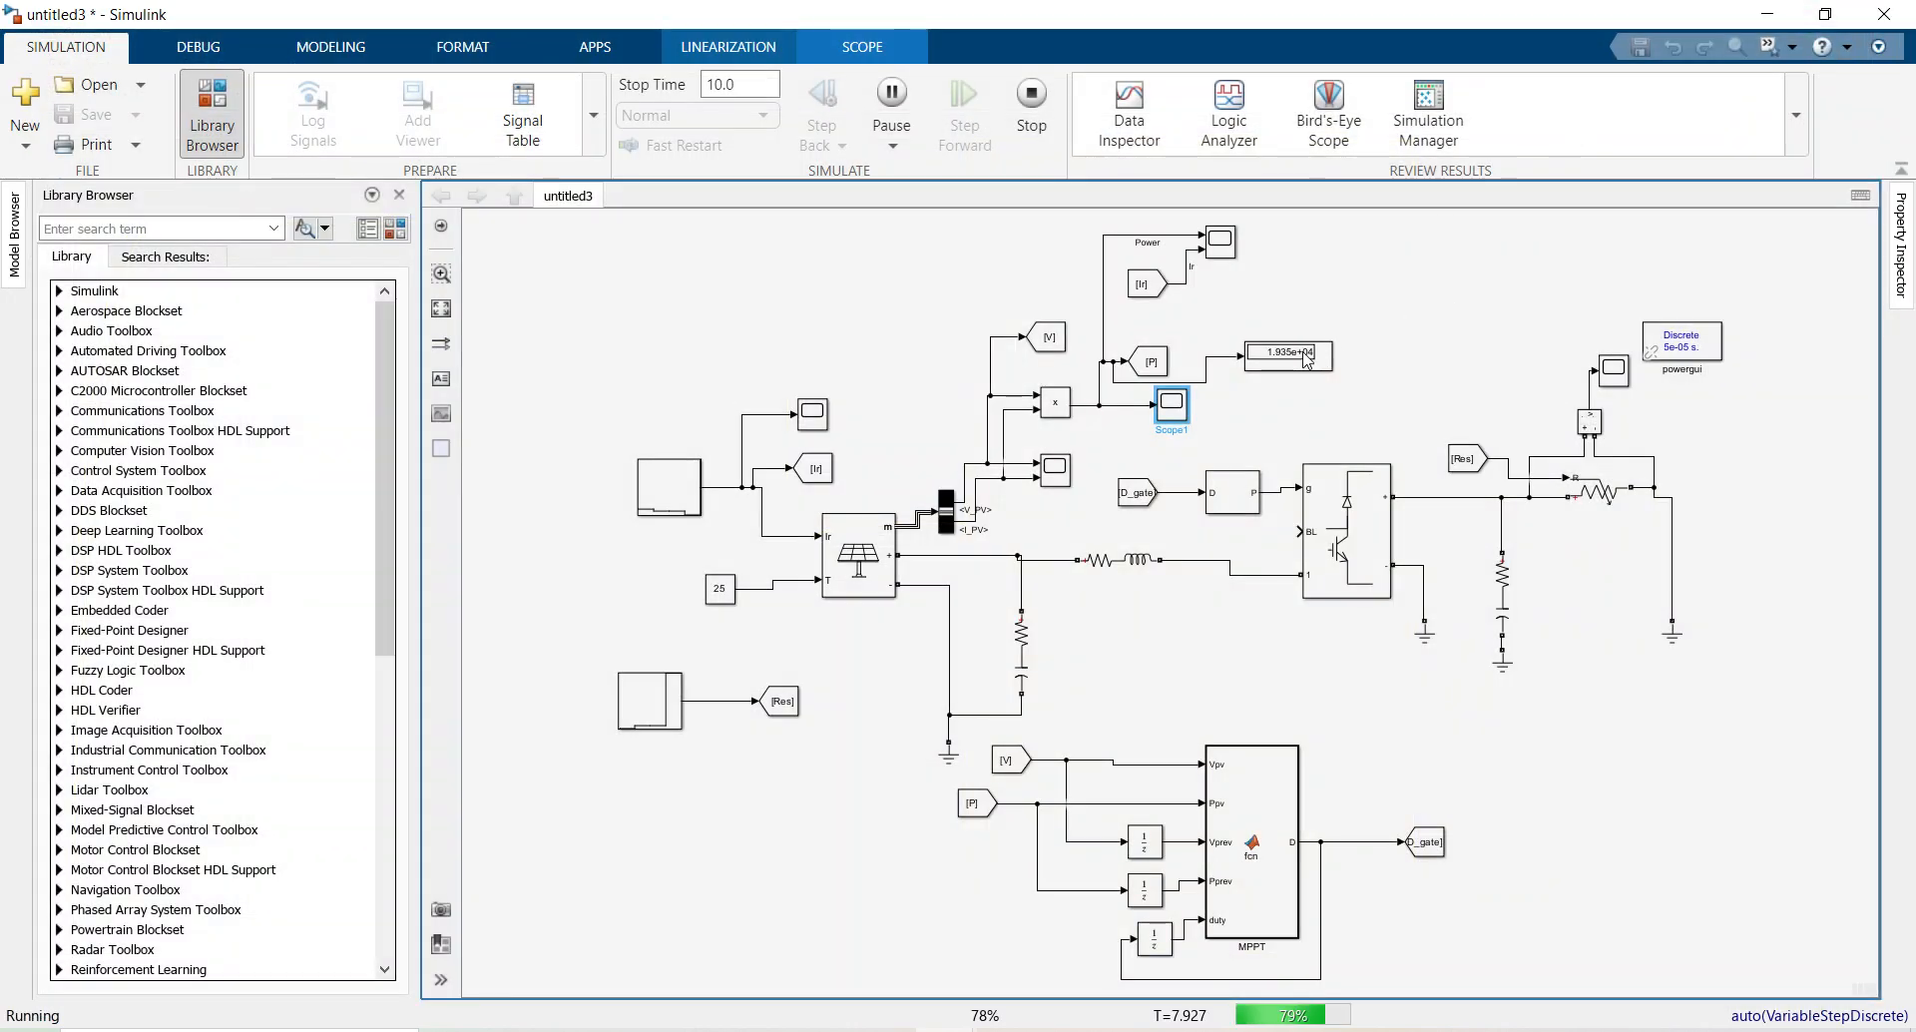
Recheck the Power and Ir plots in Scope4 and the Power plot in Scope1, then select the Stair Generator
double_click(1214, 247)
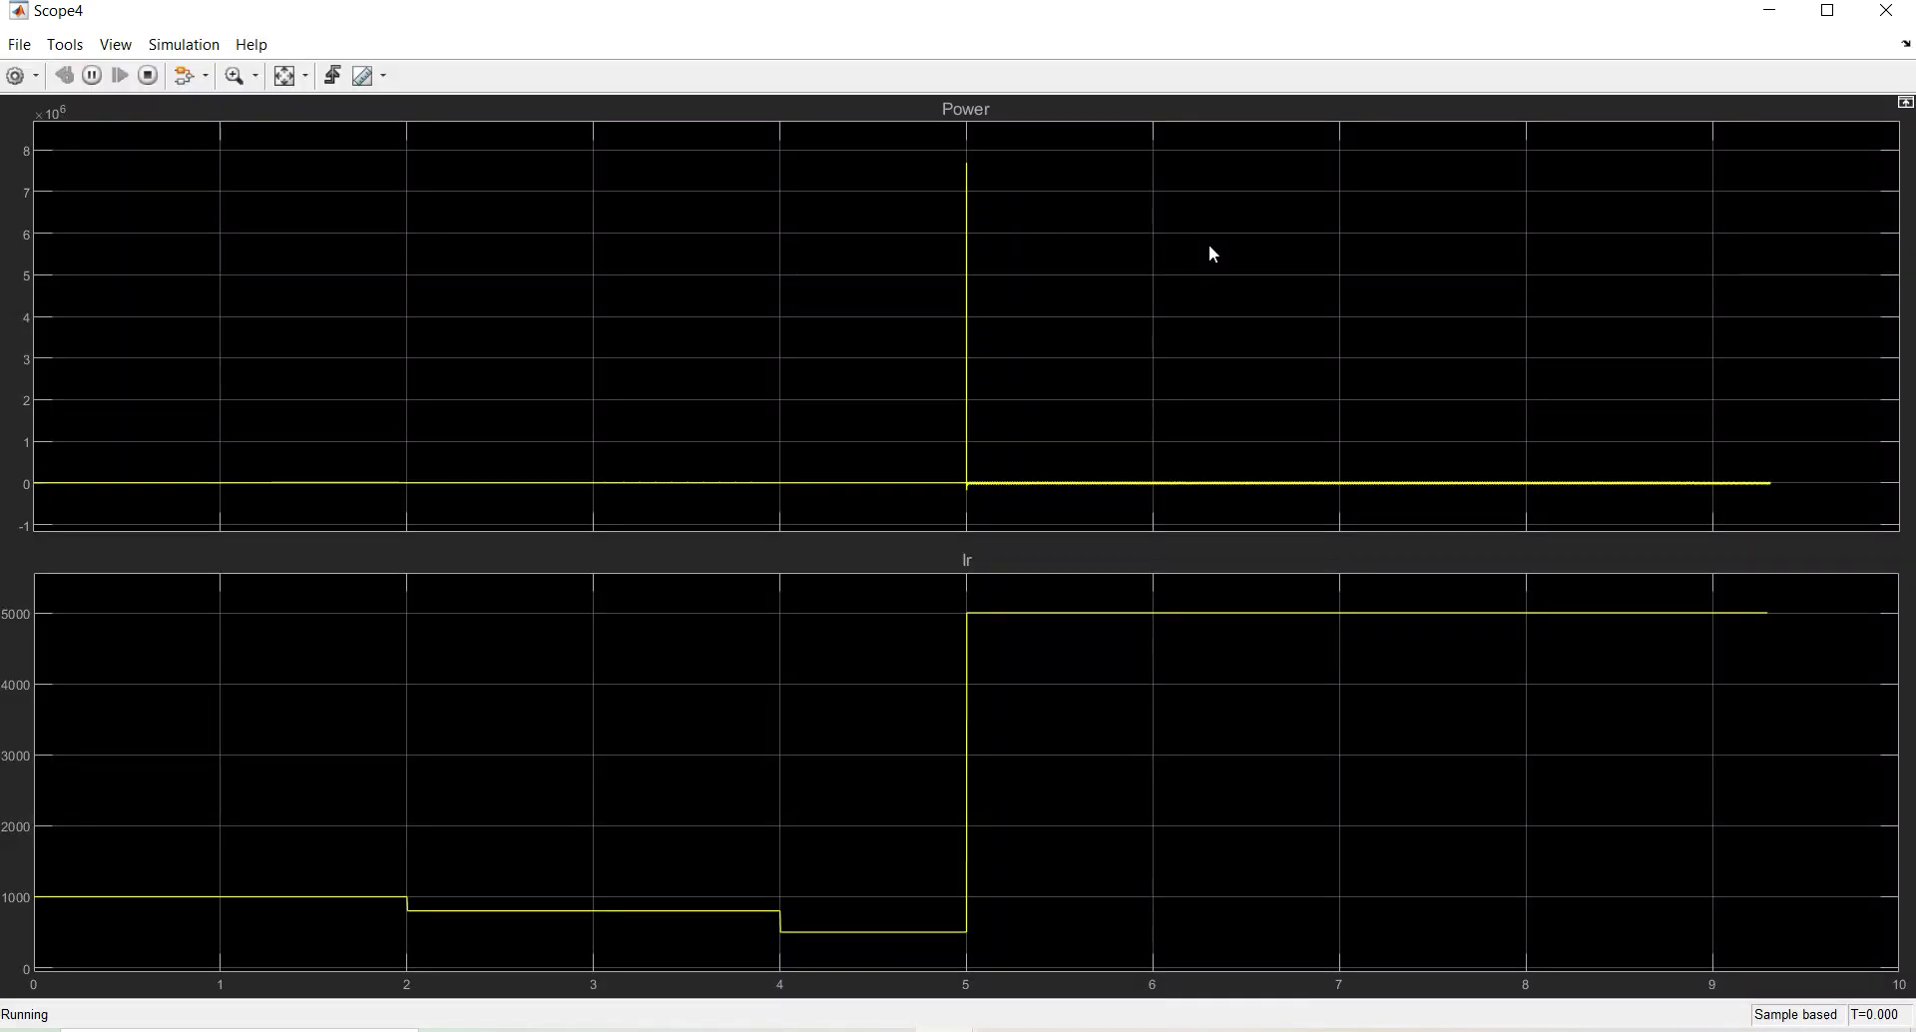
click(276, 69)
click(277, 73)
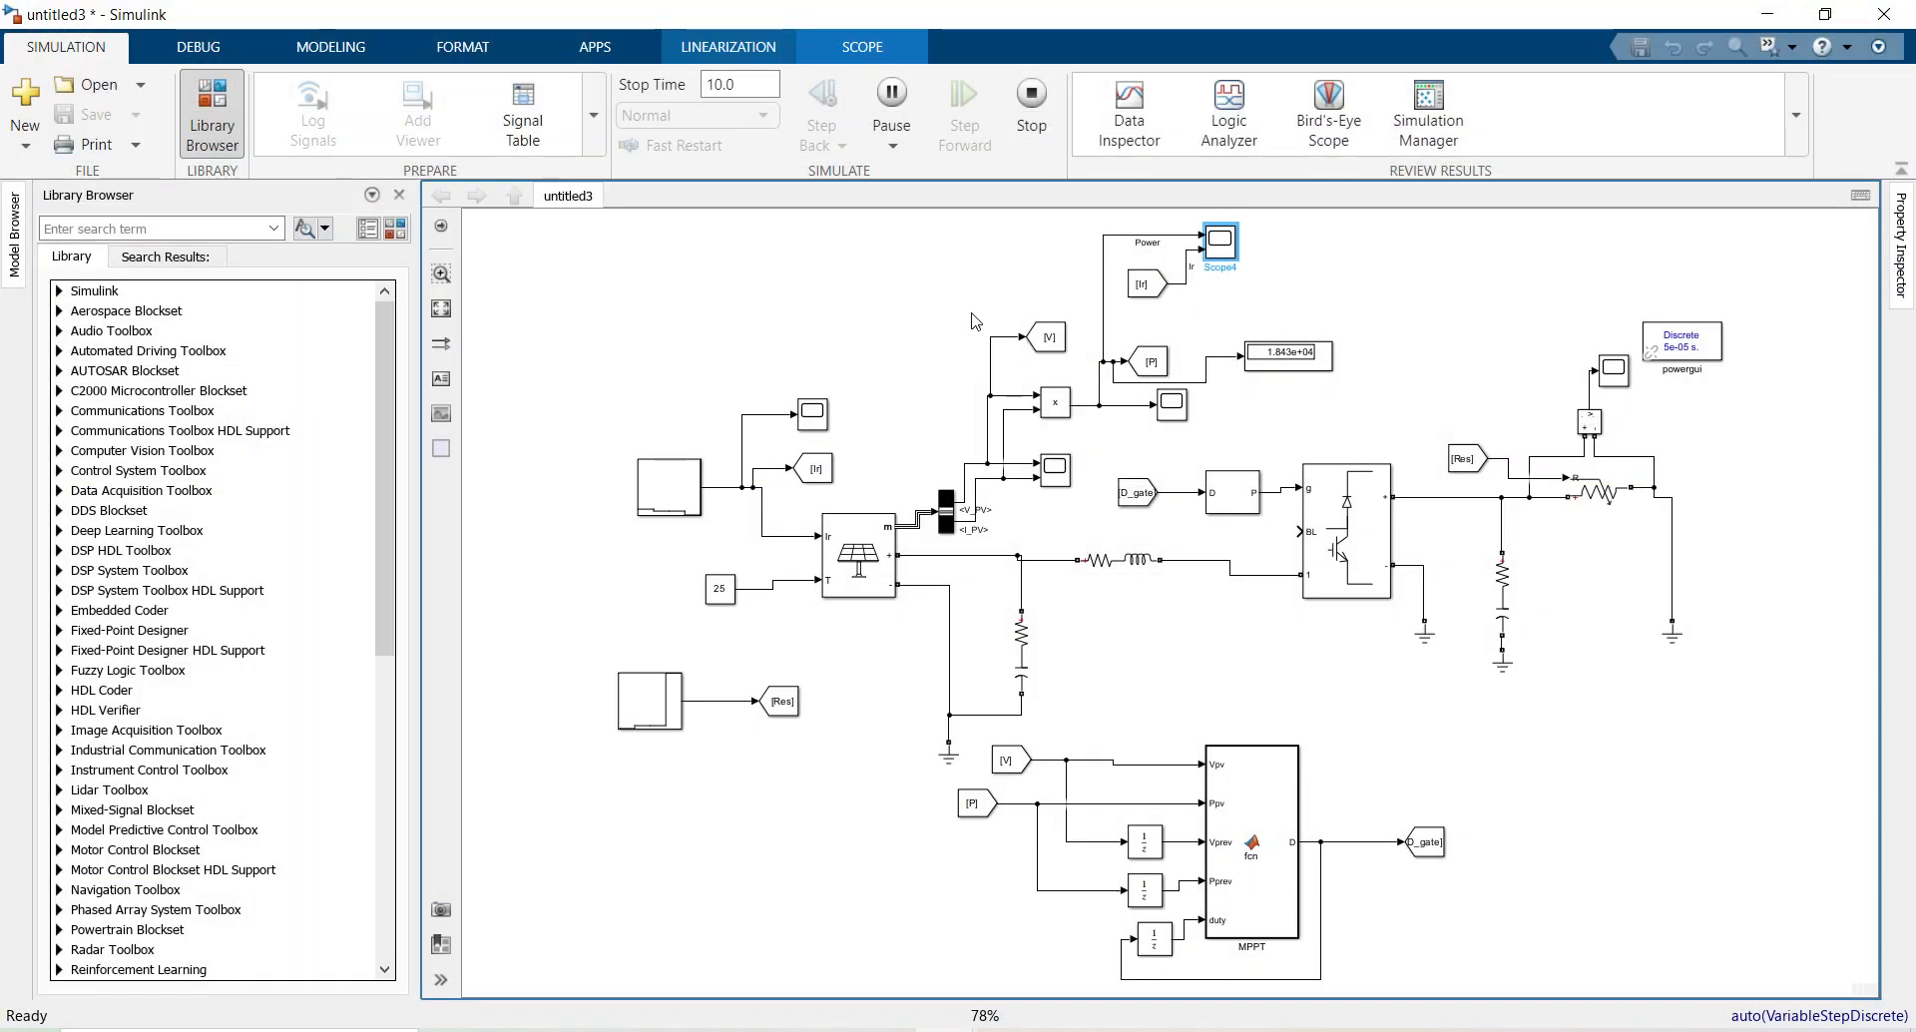
click(865, 565)
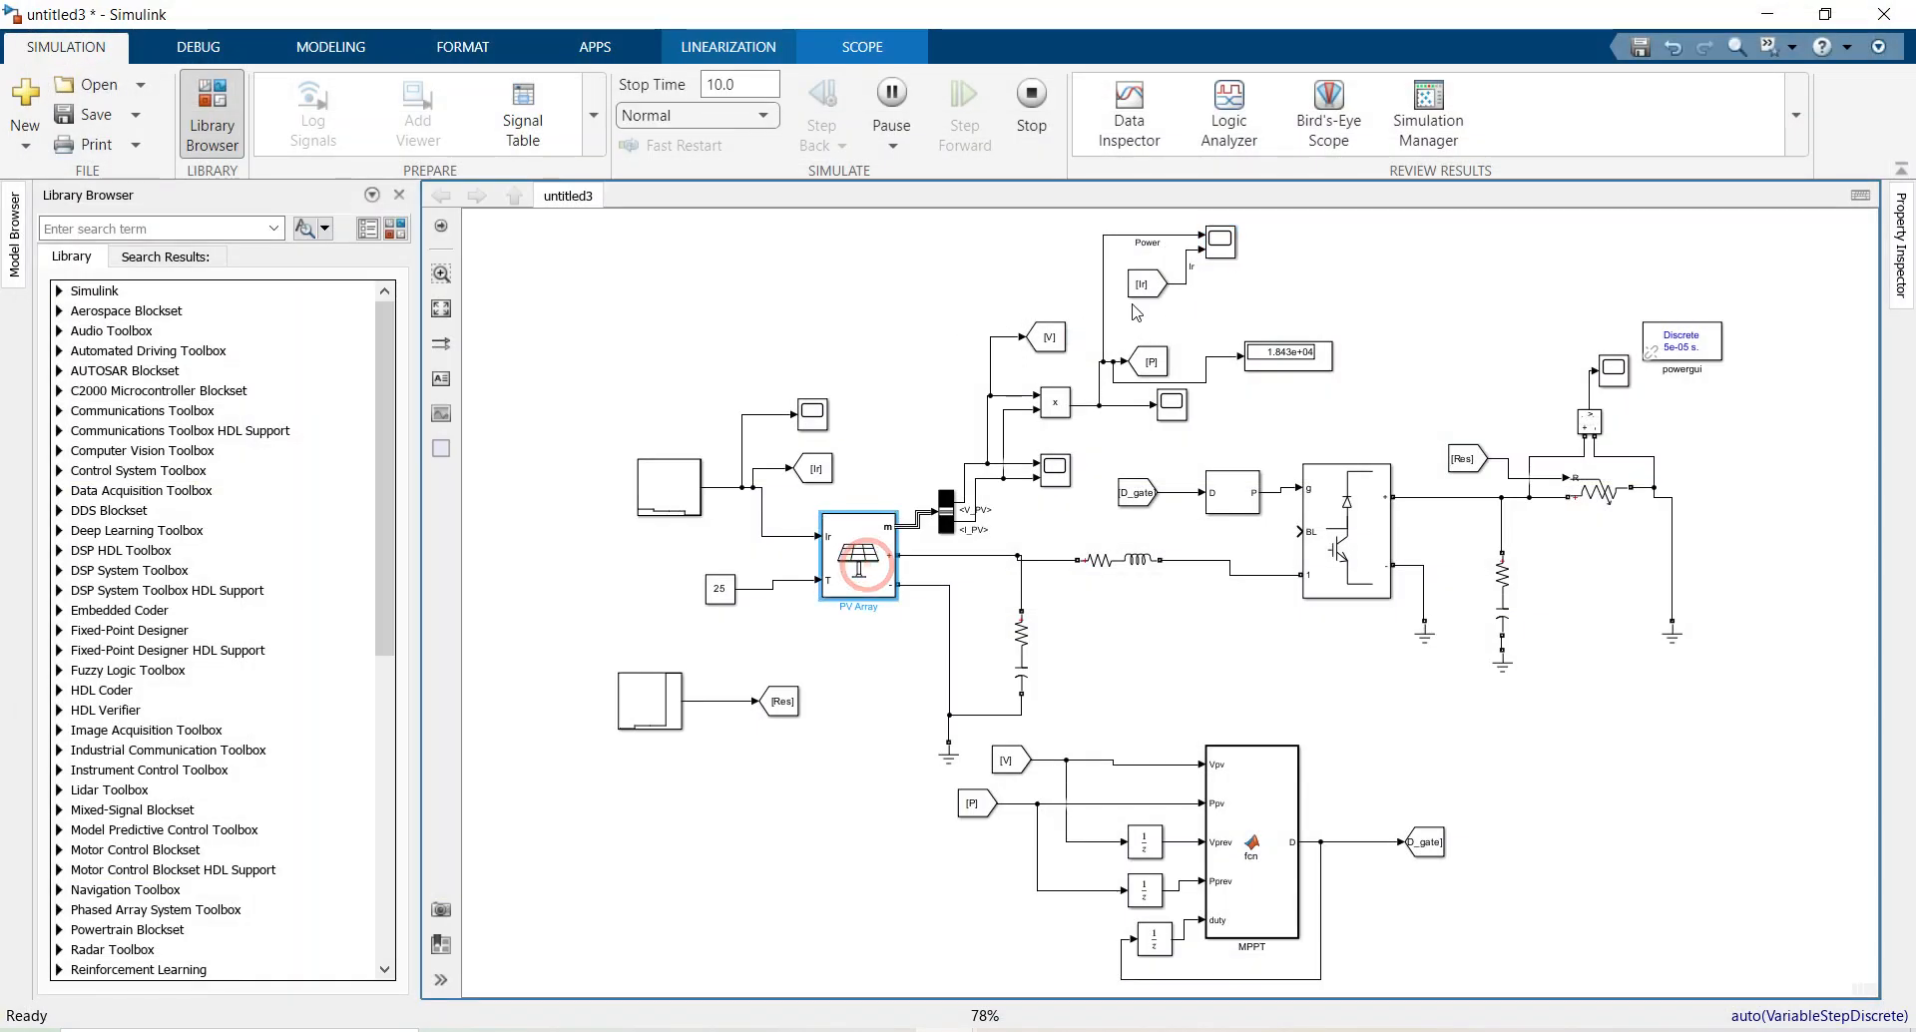
double_click(1218, 242)
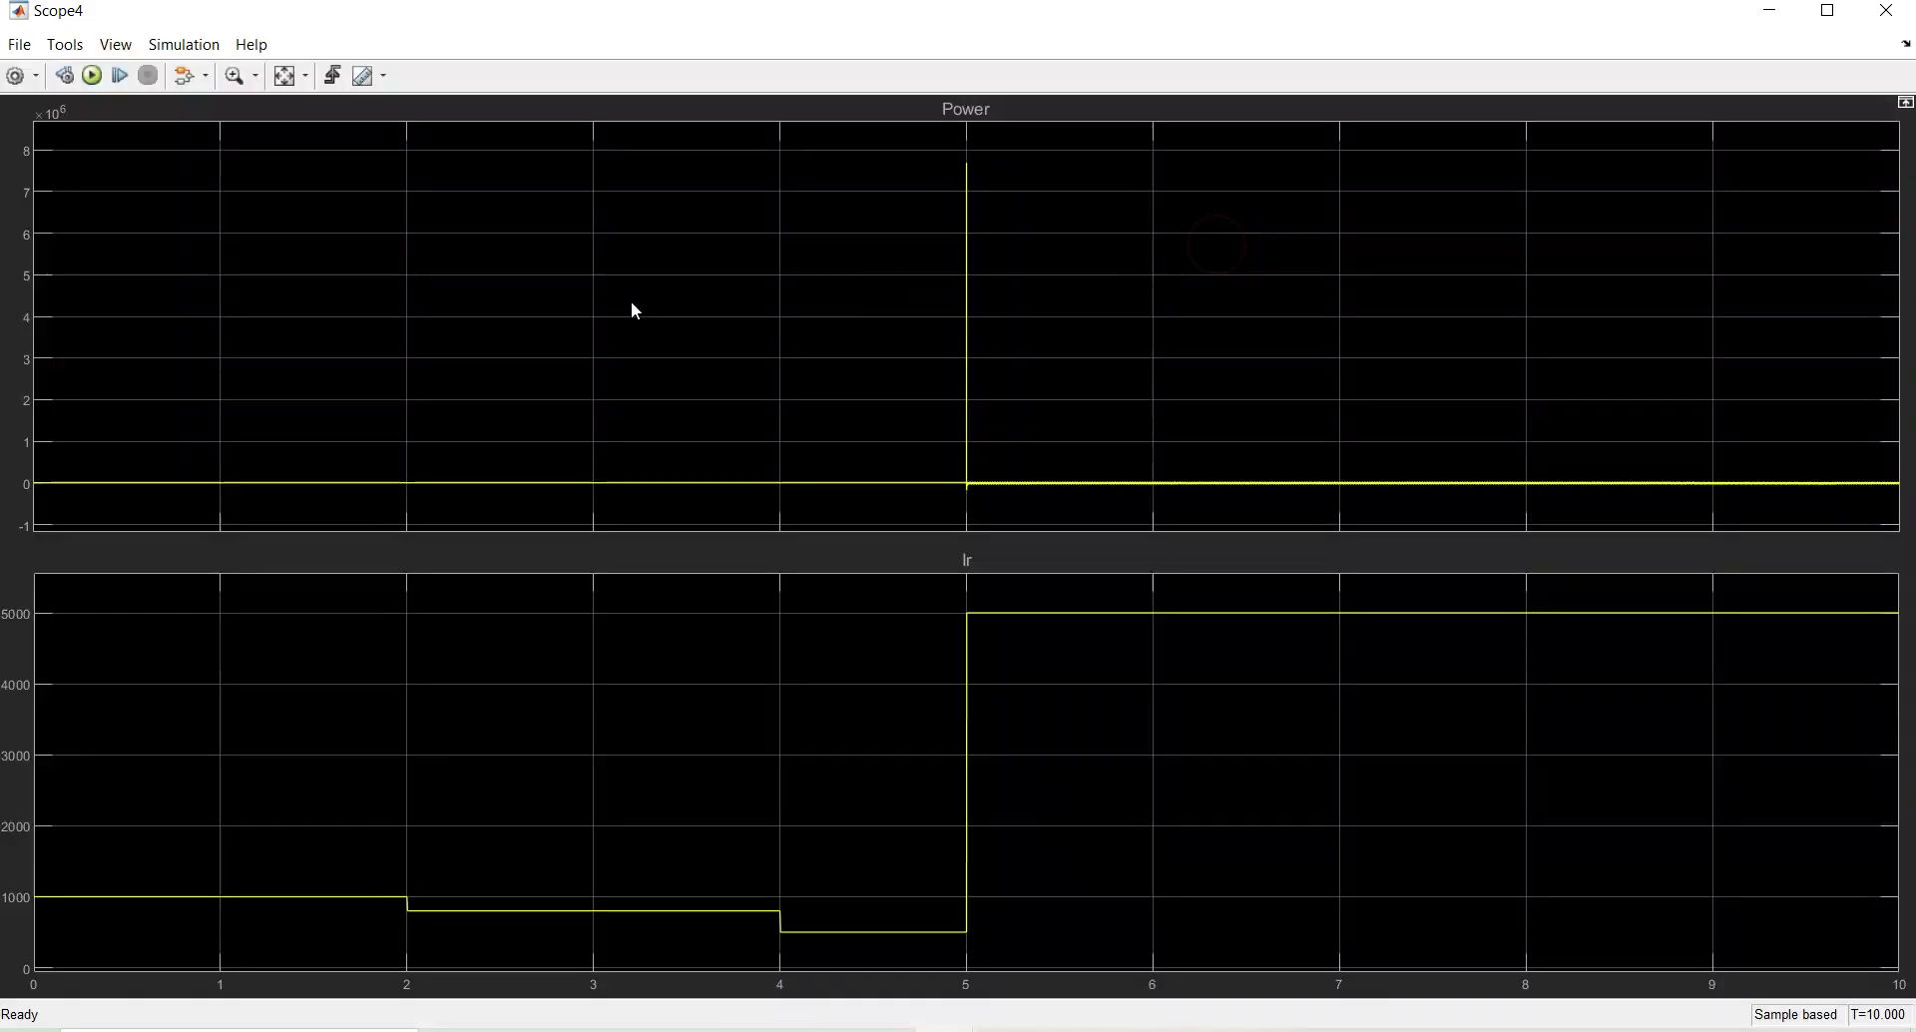
click(1886, 10)
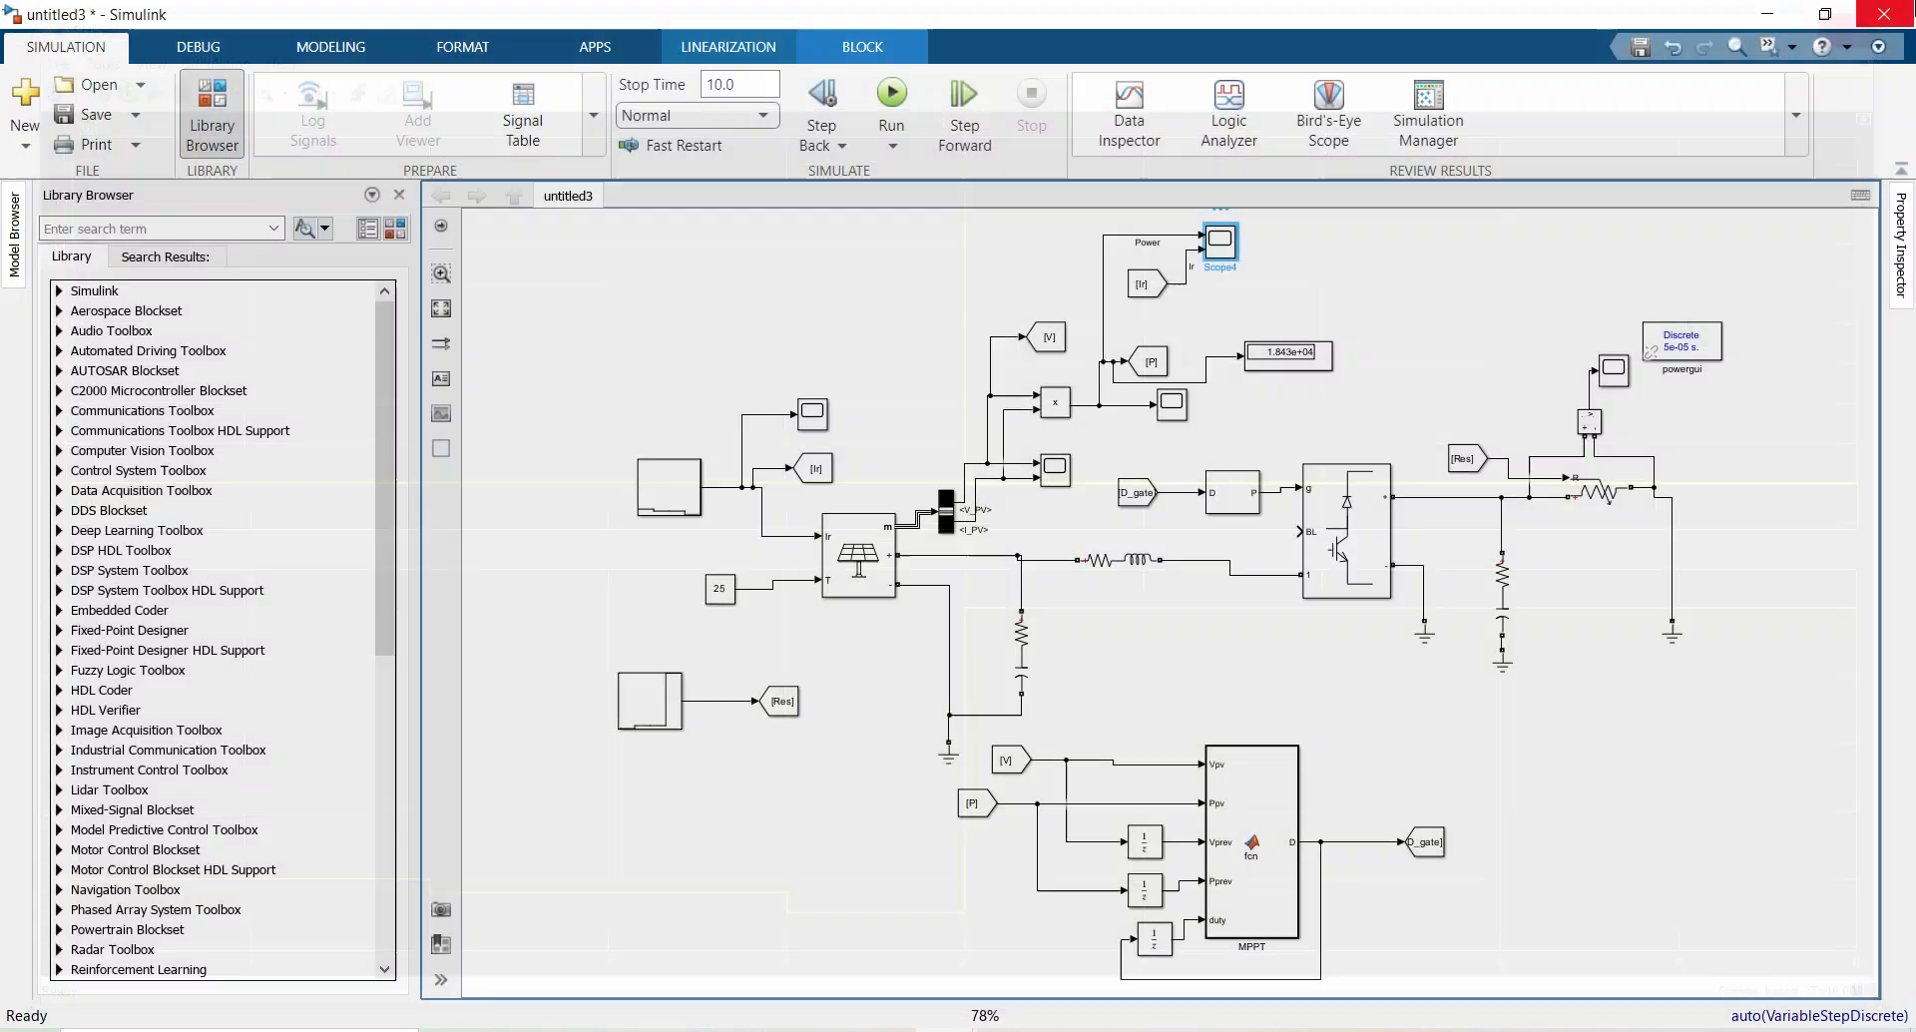
double_click(1175, 409)
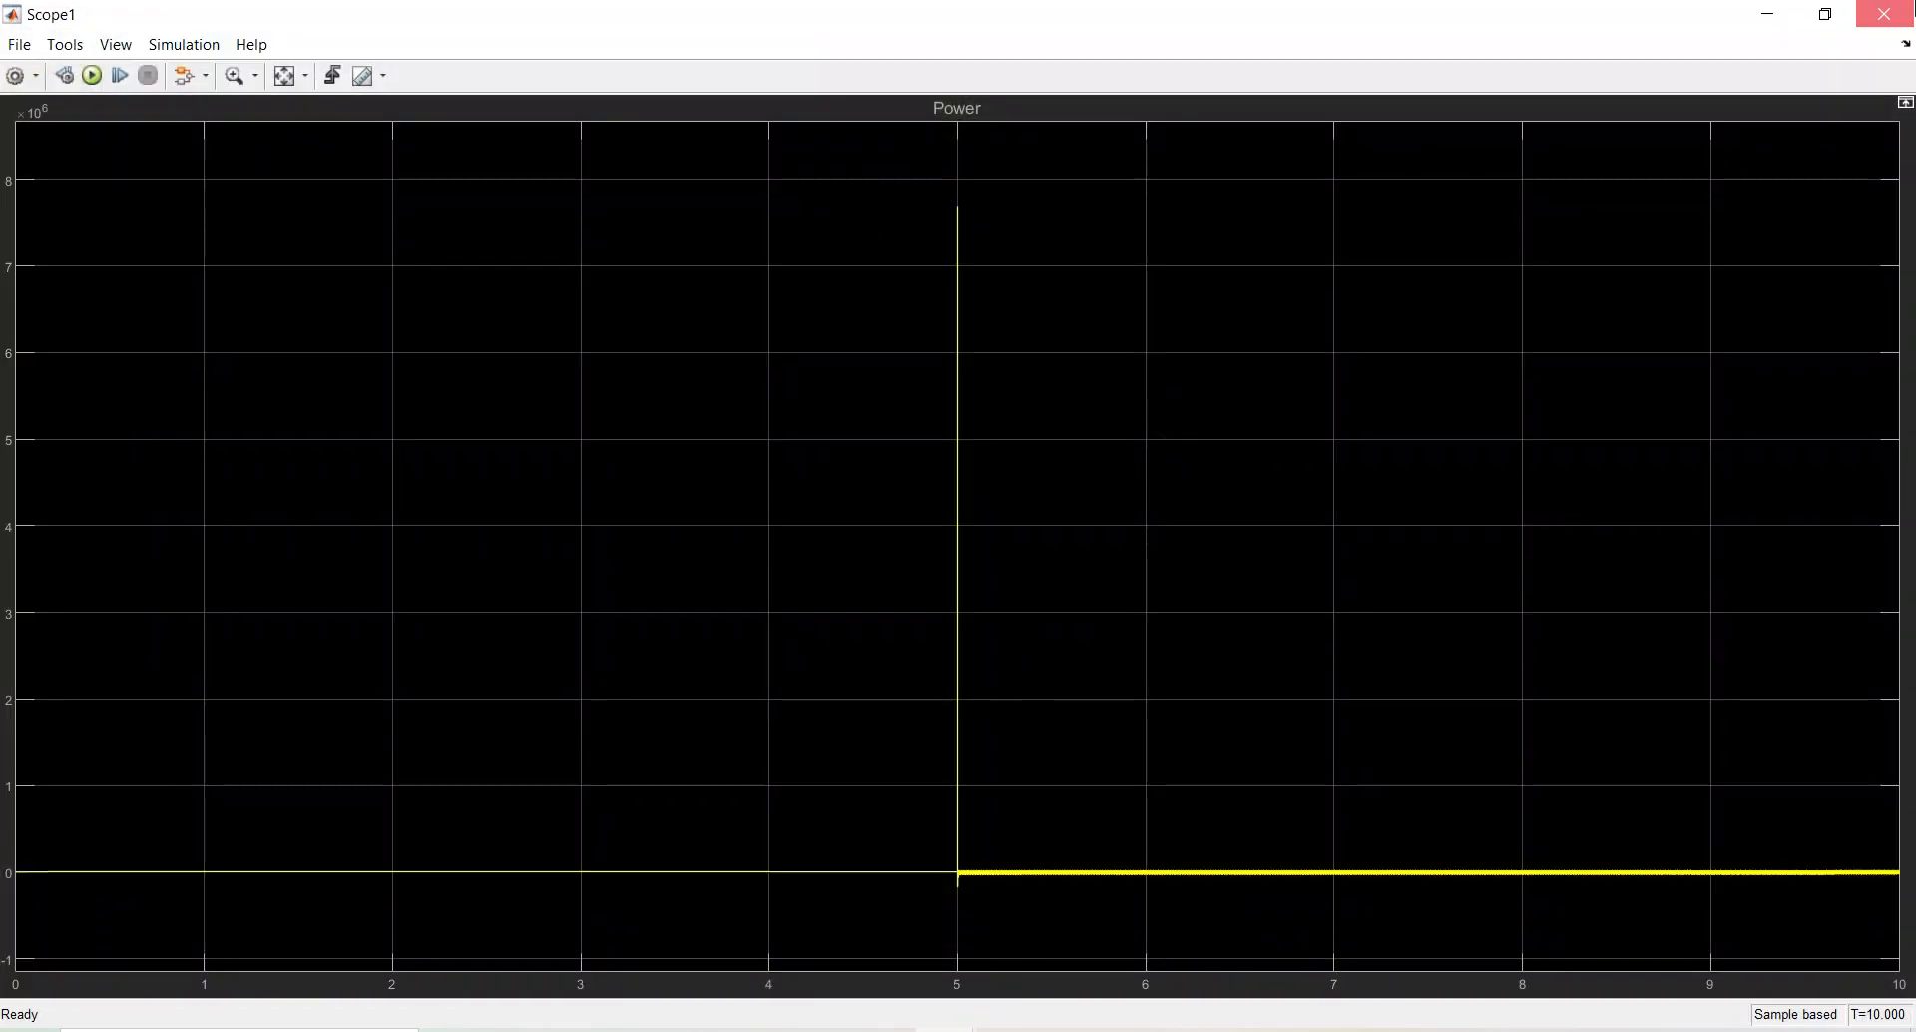
click(1884, 14)
click(666, 489)
Open the Stair Generator parameters and edit the Time vector, keeping it [0 ,1,2,3,4,5]
double_click(666, 489)
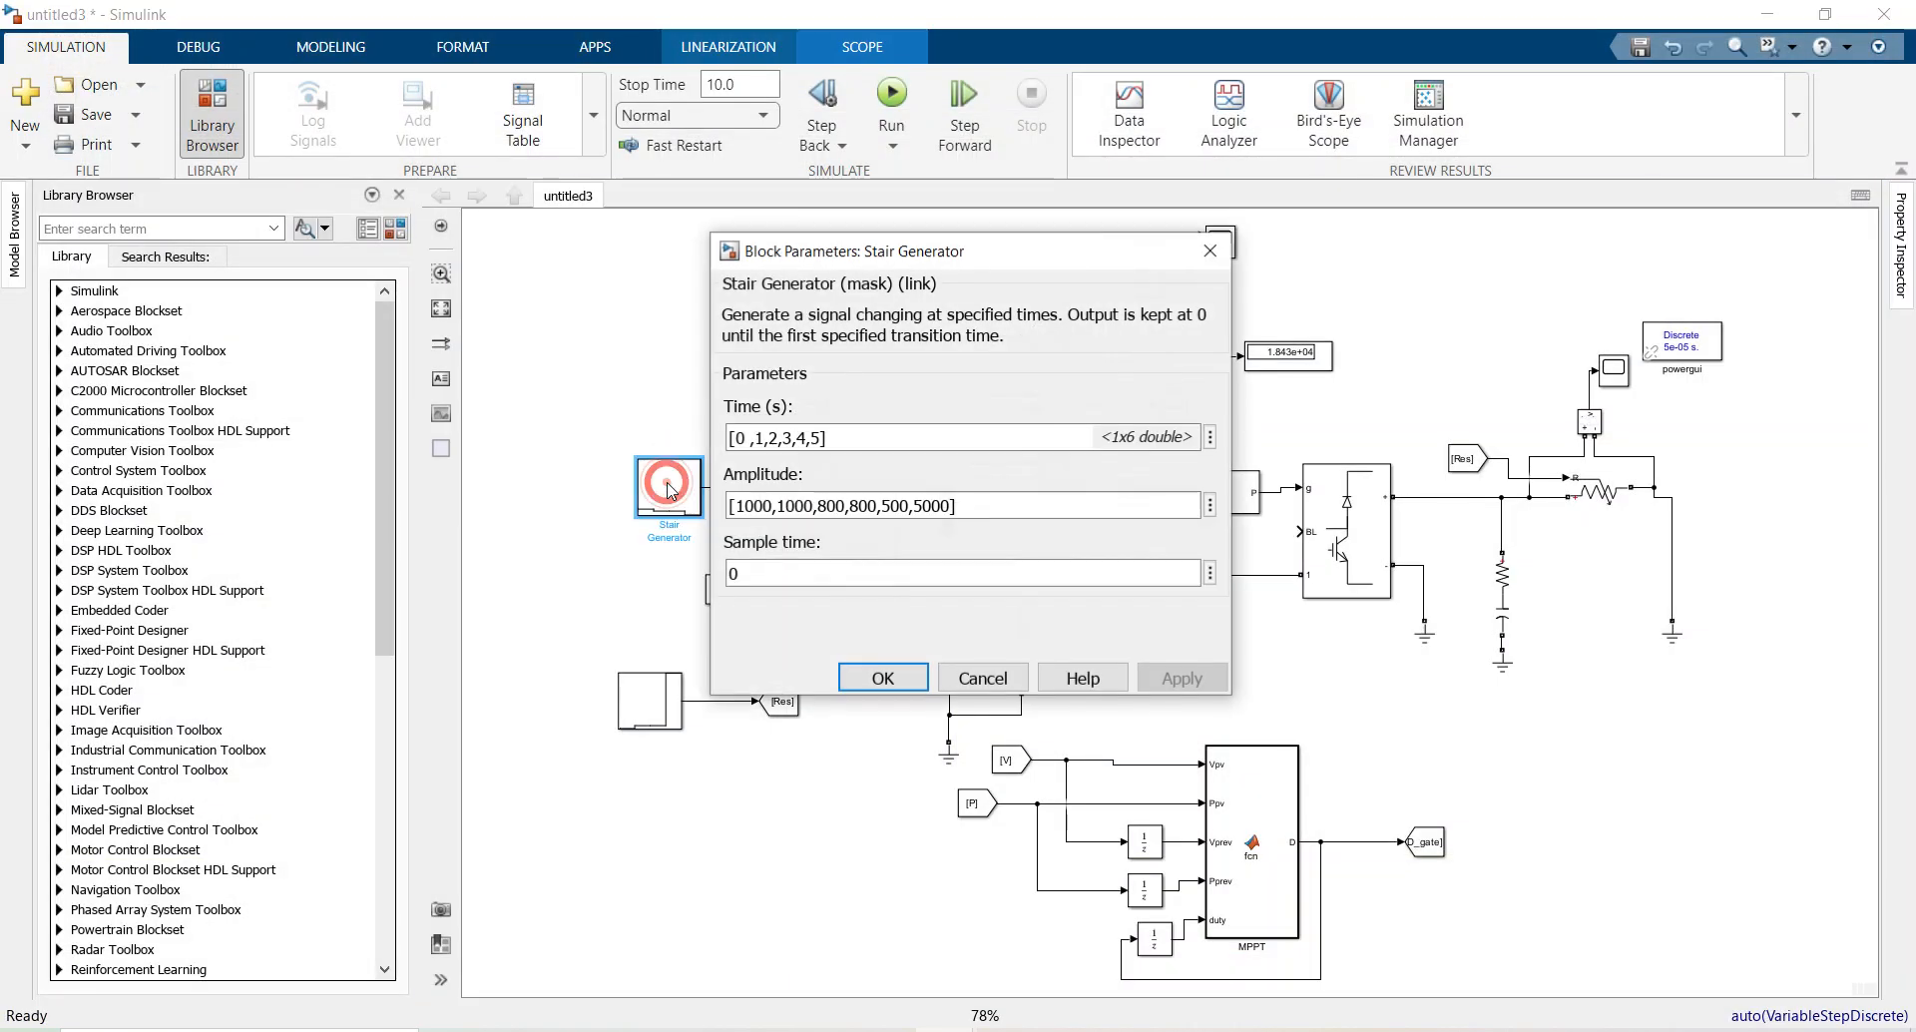
drag(729, 436, 820, 436)
click(823, 439)
key(BackSpace)
key(BackSpace)
key(BackSpace)
text(])
key(BackSpace)
text(])
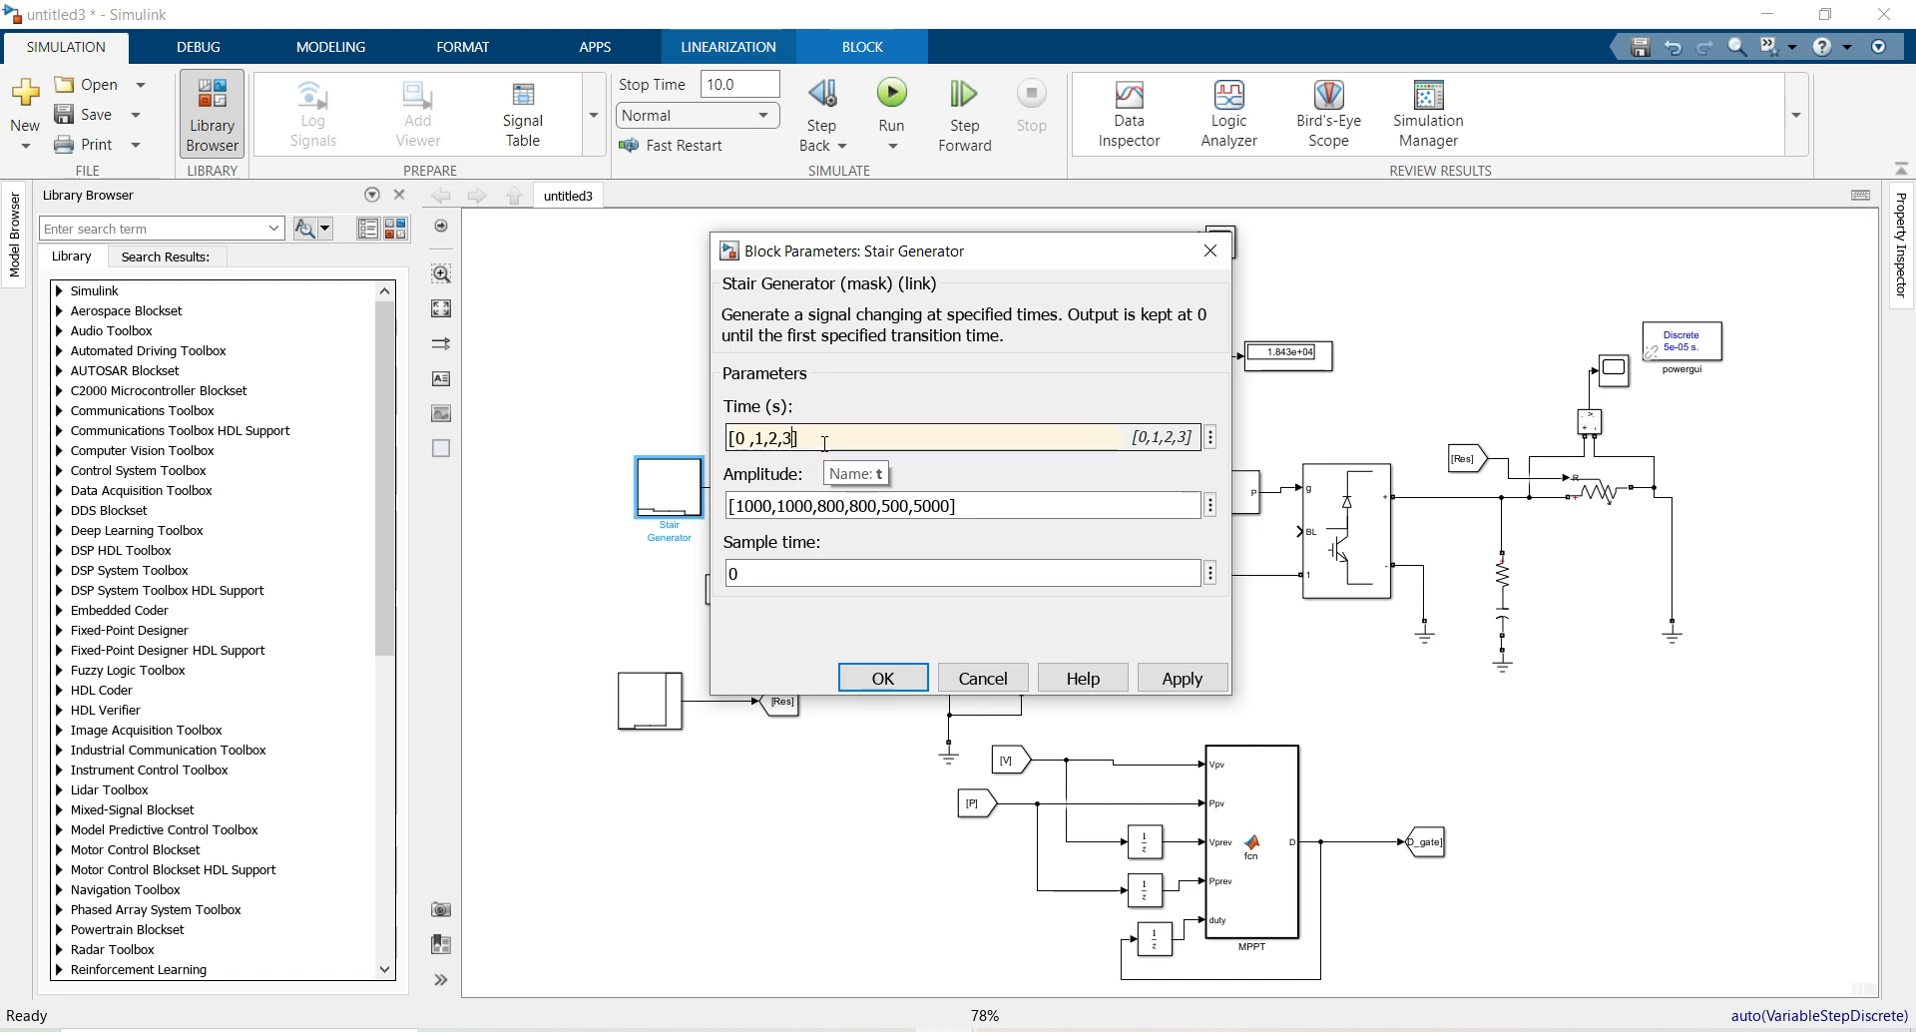
key(Tab)
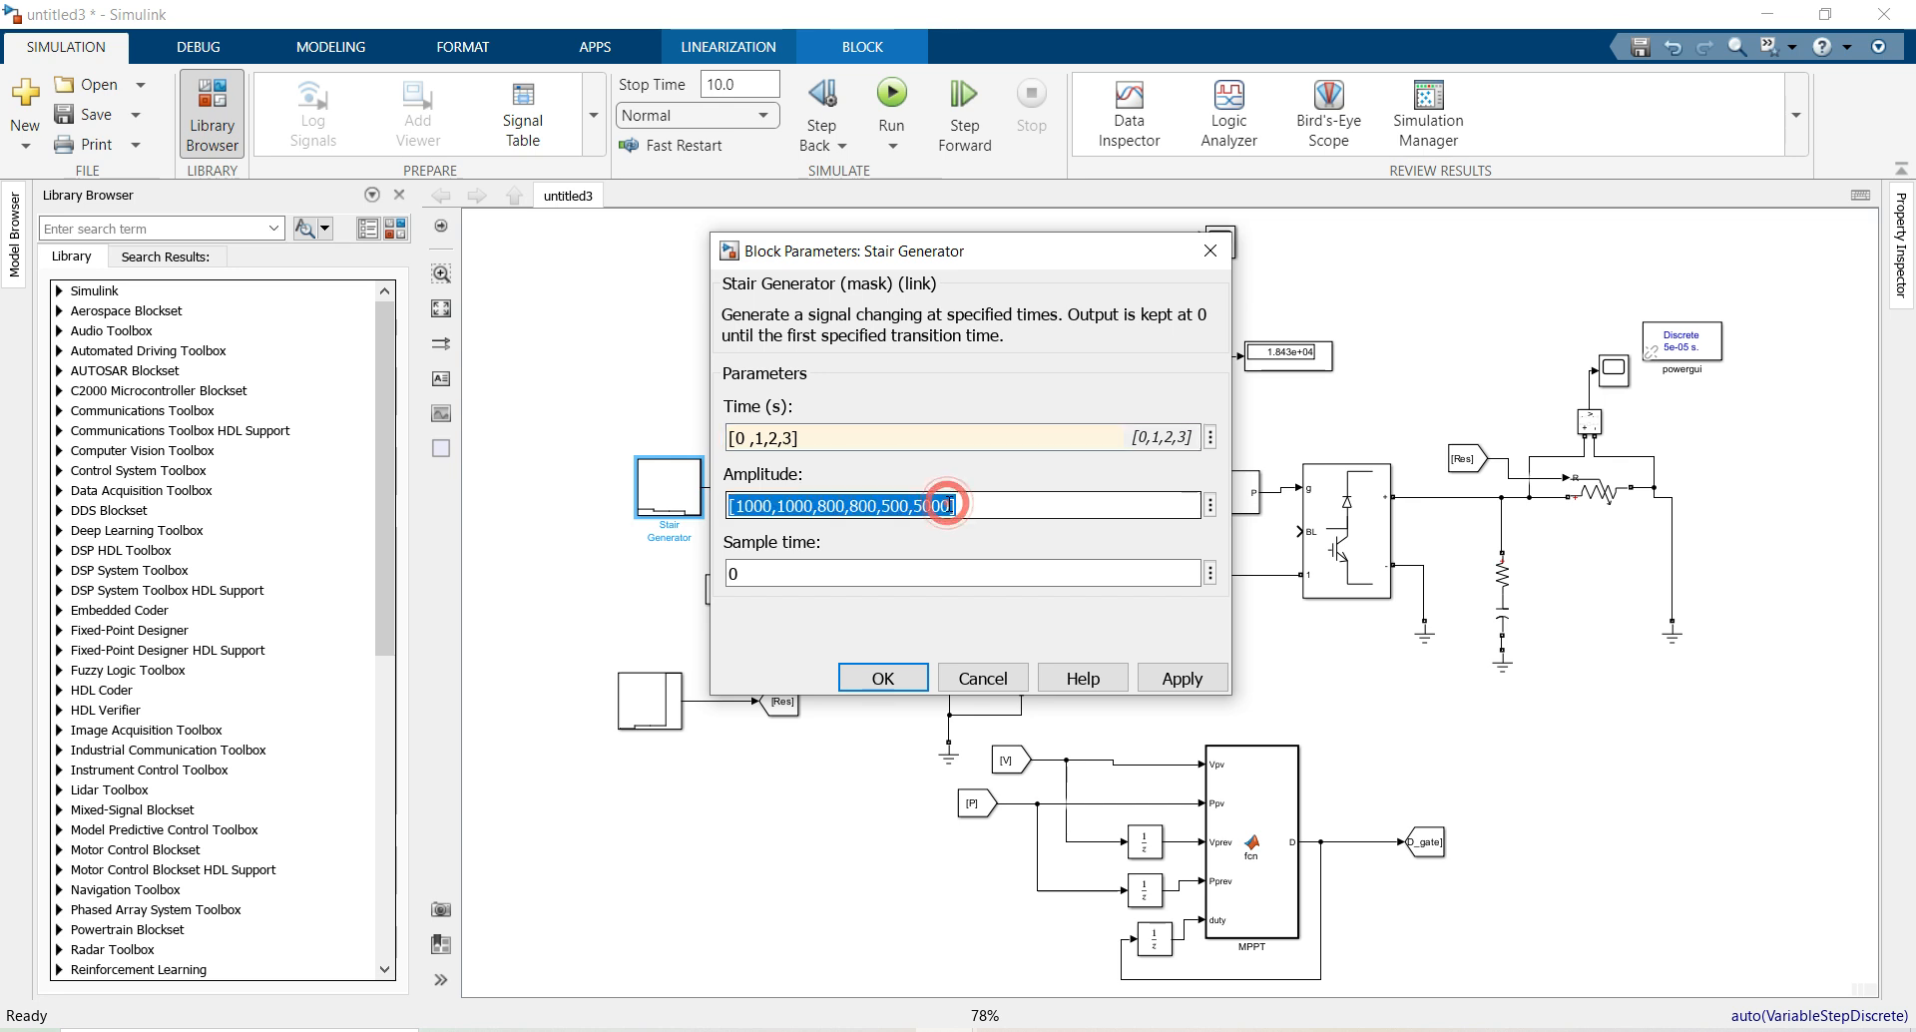
triple_click(817, 451)
triple_click(790, 434)
click(791, 436)
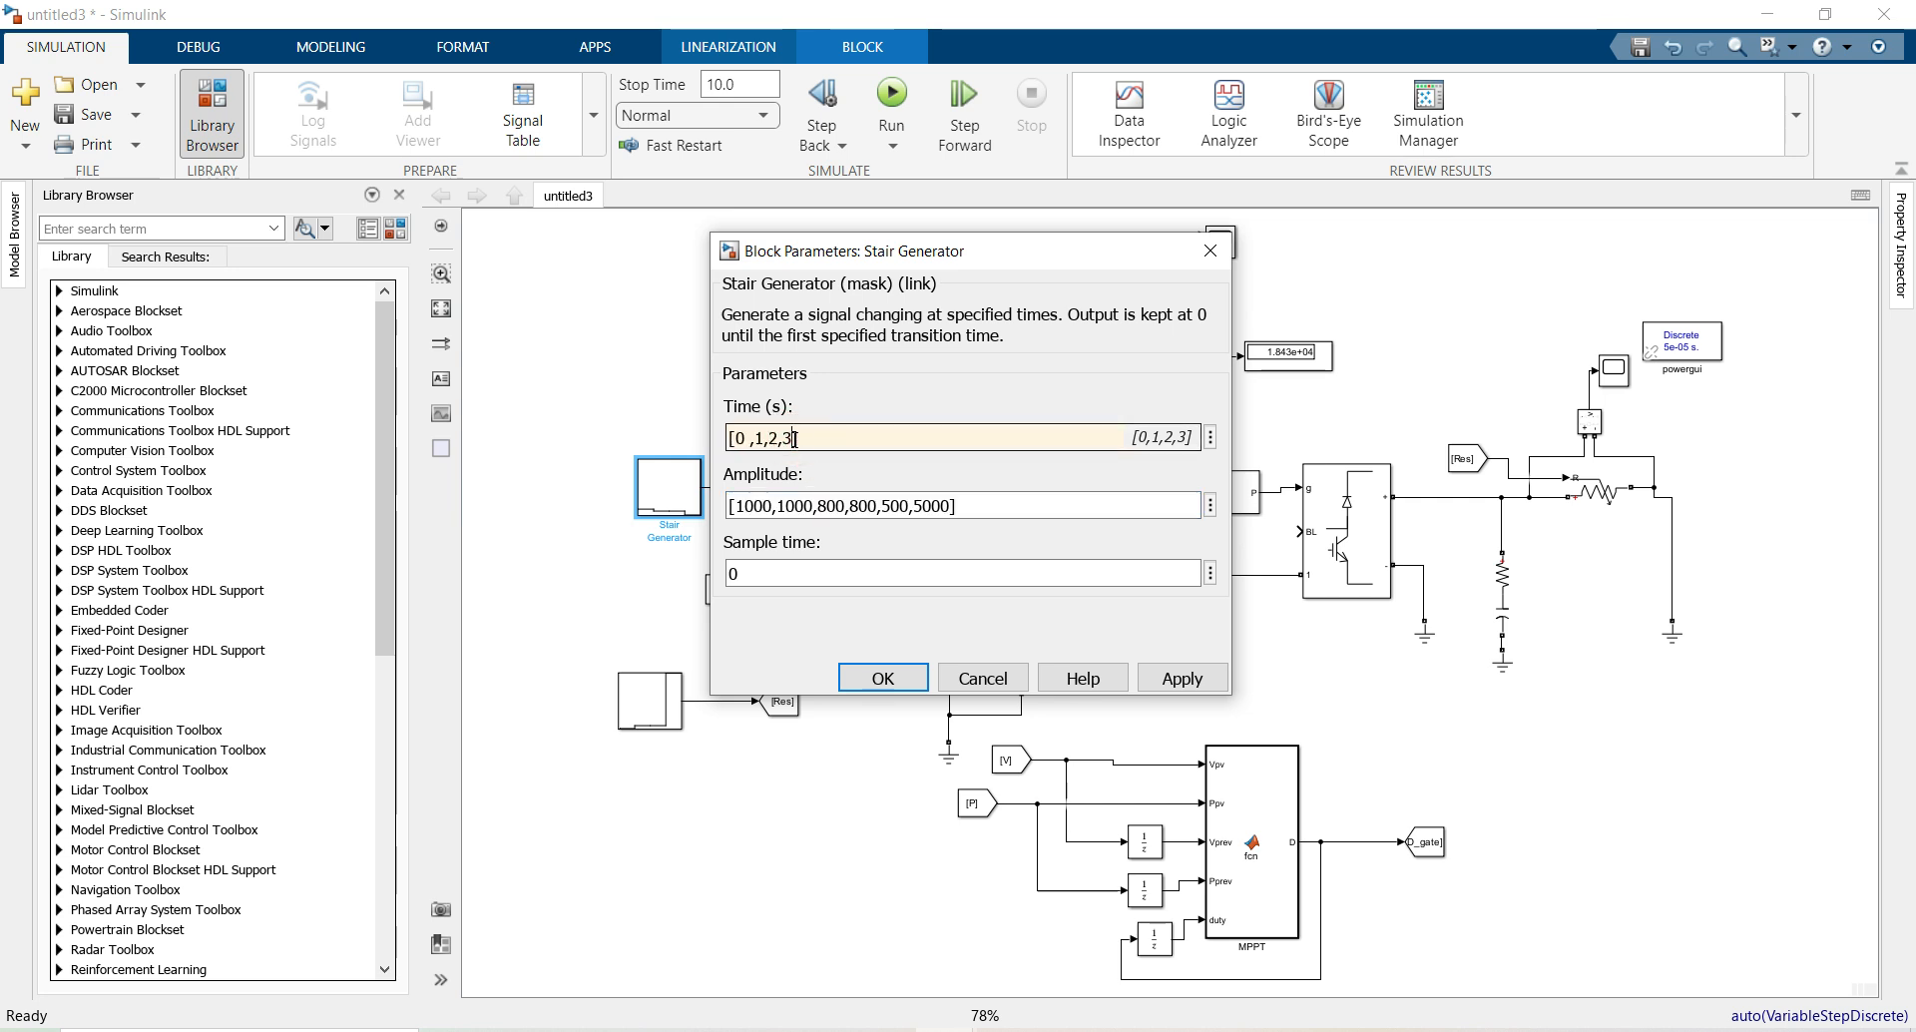
text(,44)
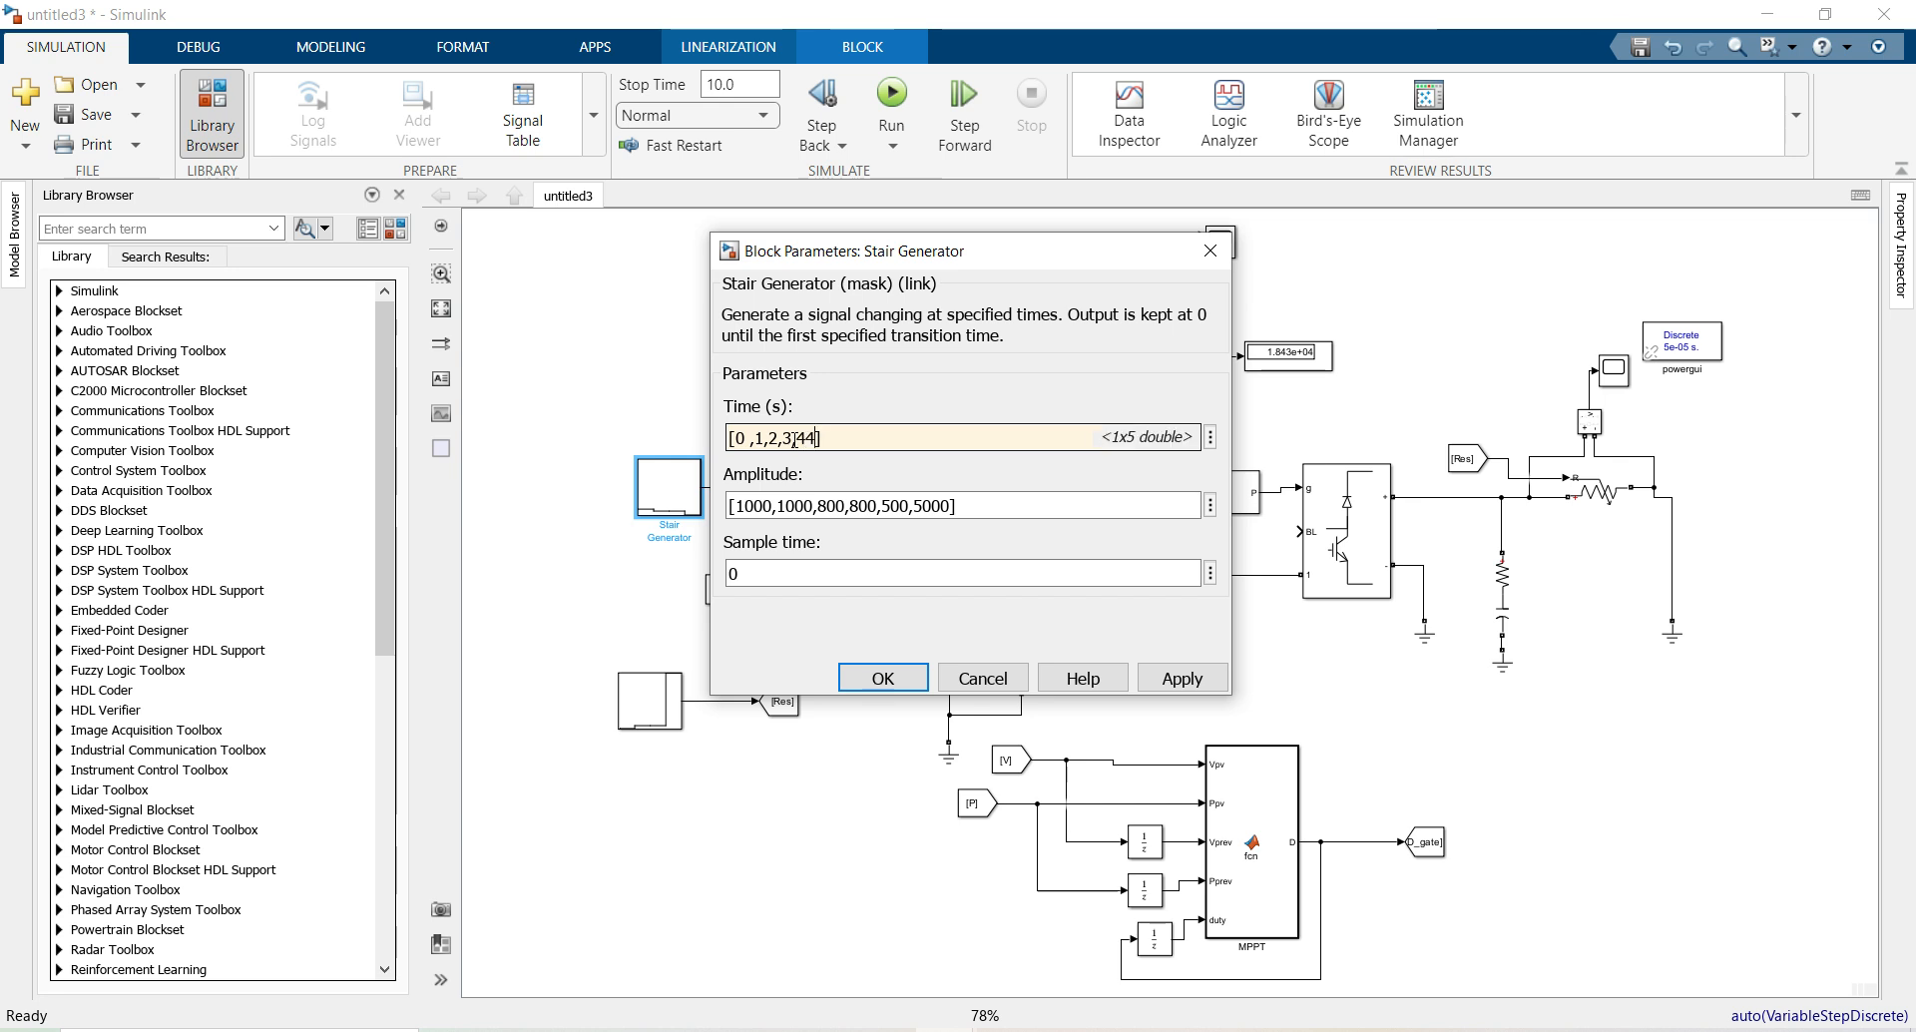
text(5)
Change the last amplitude from 5000 to 500, giving [1000,1000,800,800,500,500], and apply
click(934, 505)
click(947, 504)
click(948, 504)
key(BackSpace)
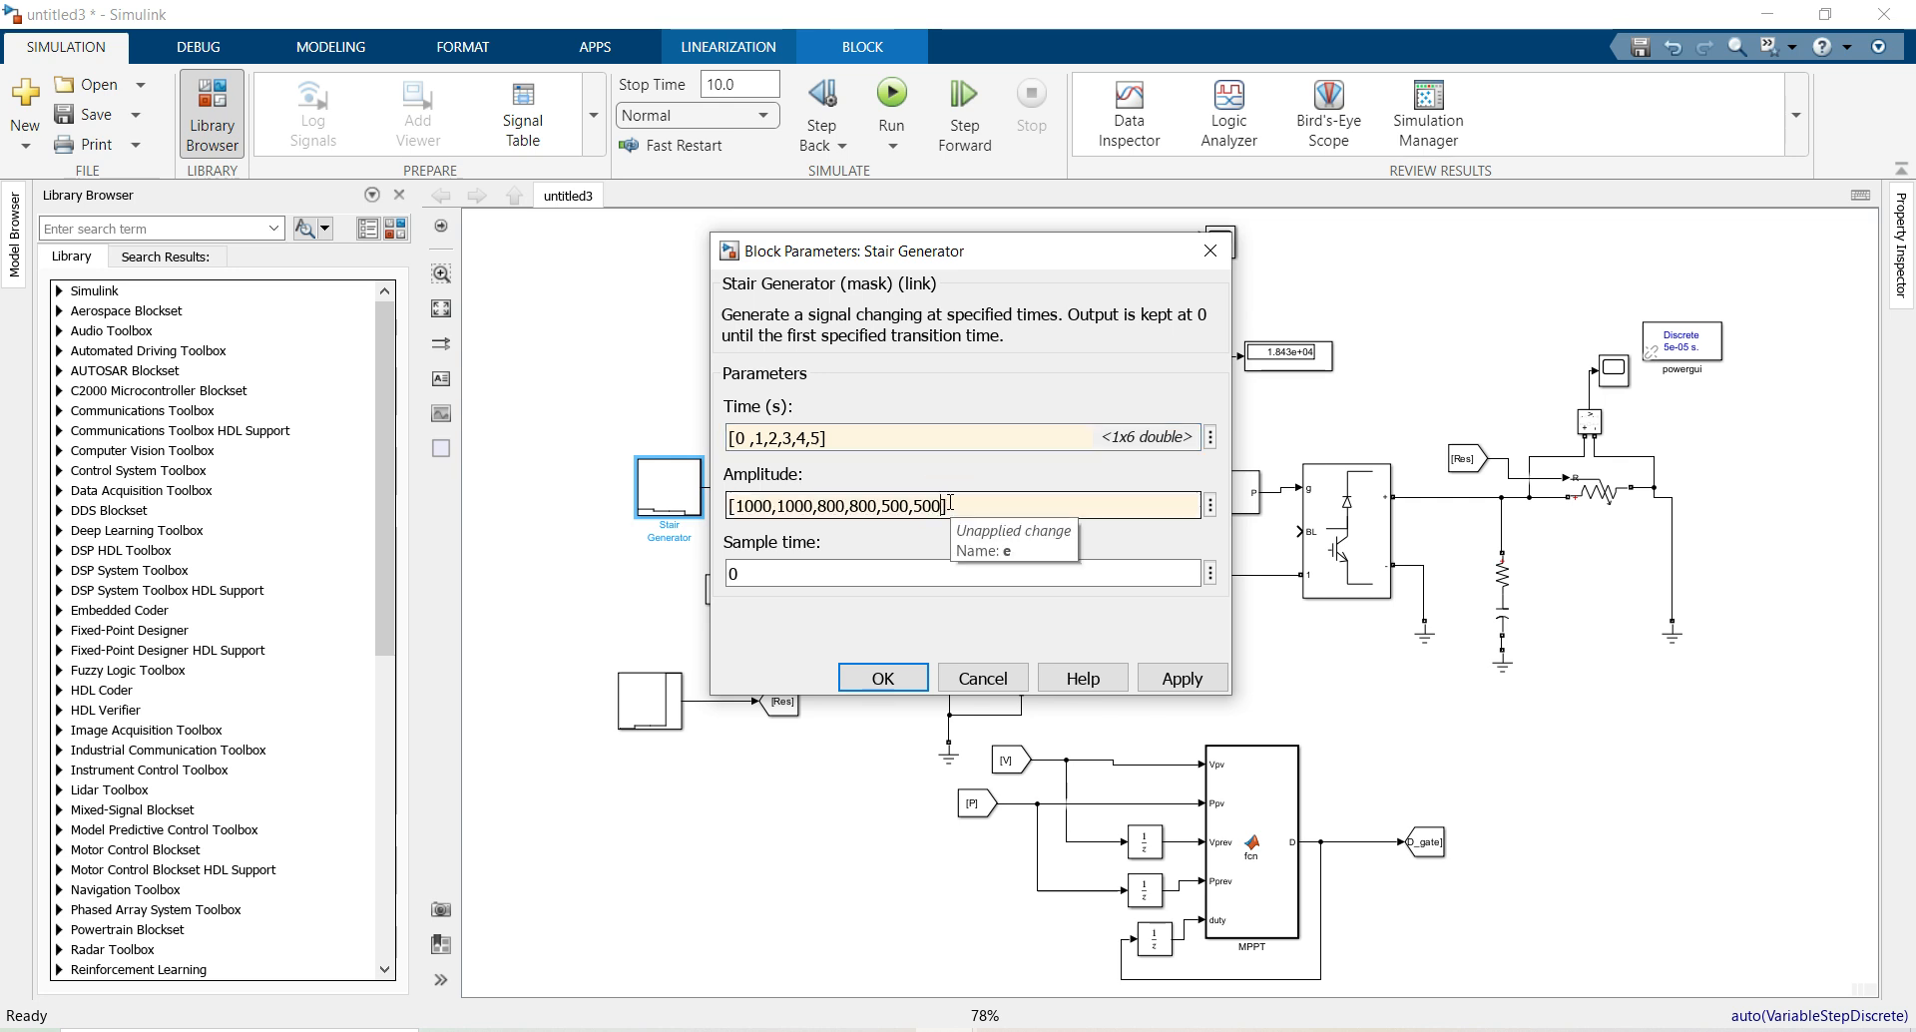
click(885, 679)
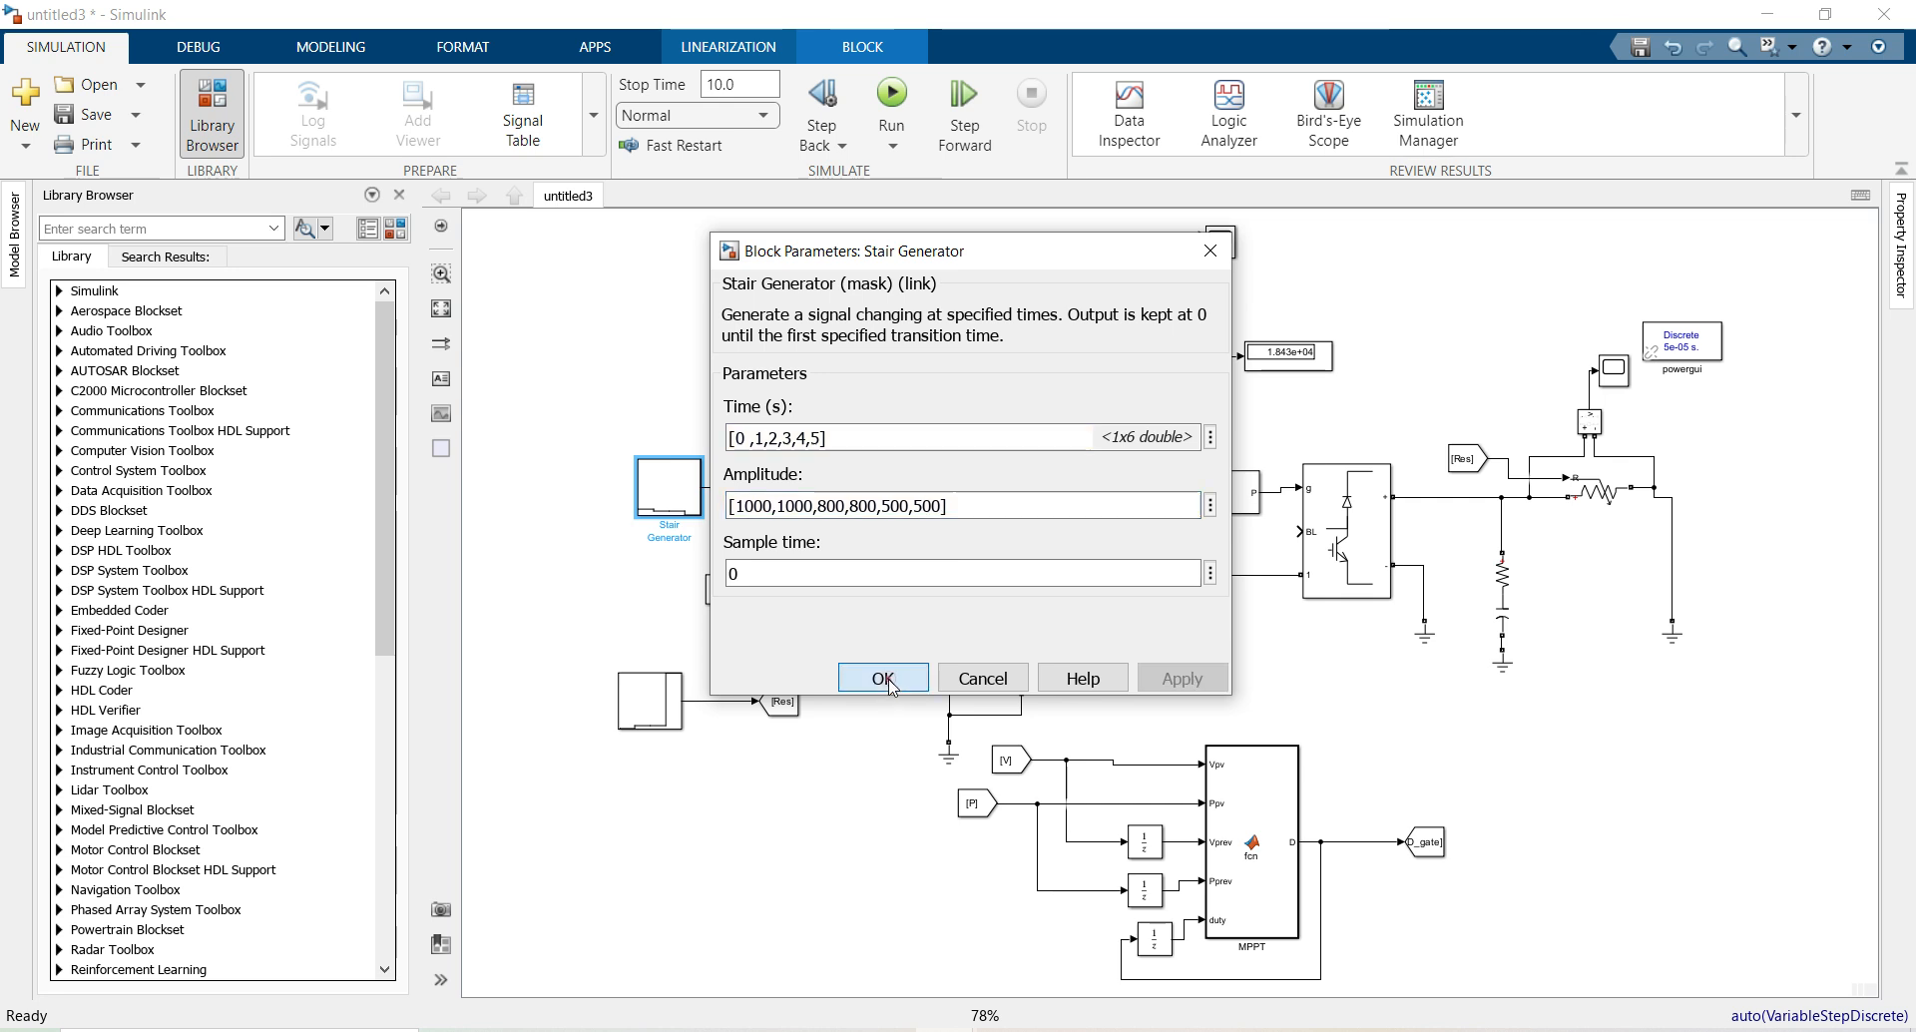
Rerun the simulation and autoscale Scope4, which shows power at about 4250, 3400 and 2150
click(896, 95)
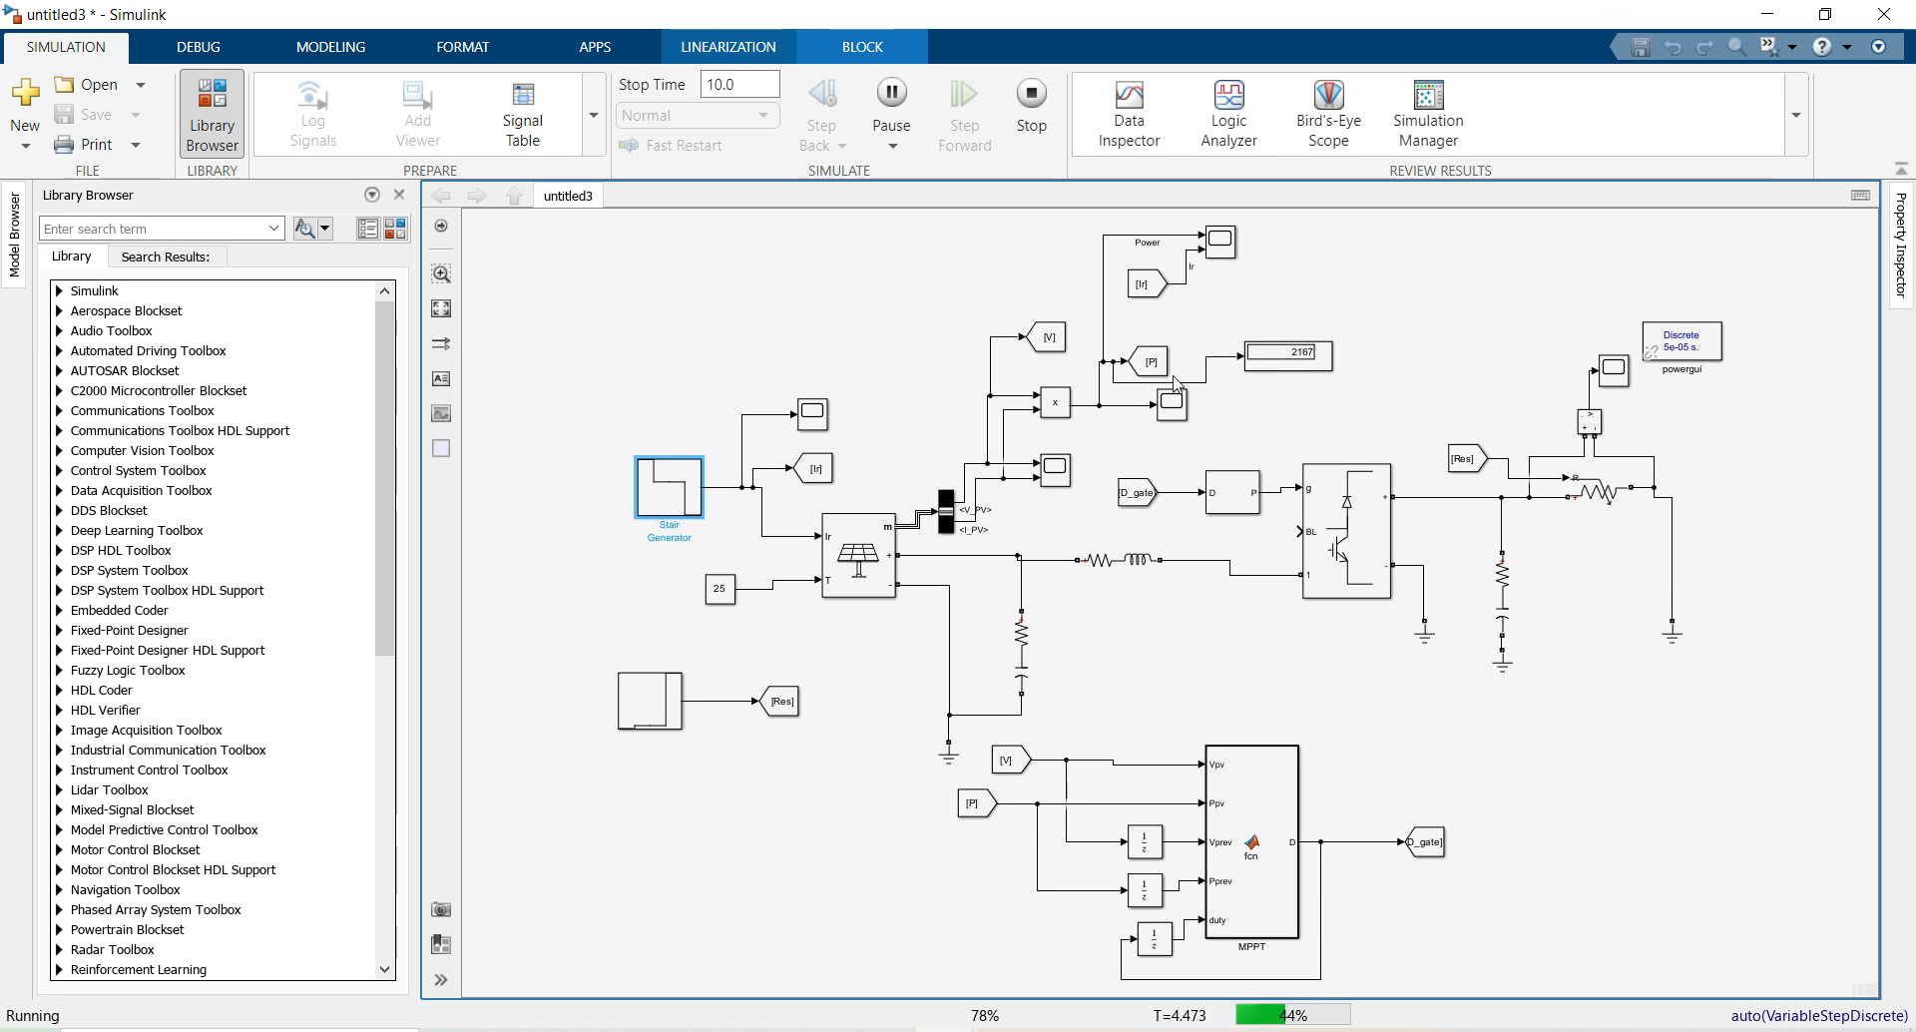
double_click(1225, 257)
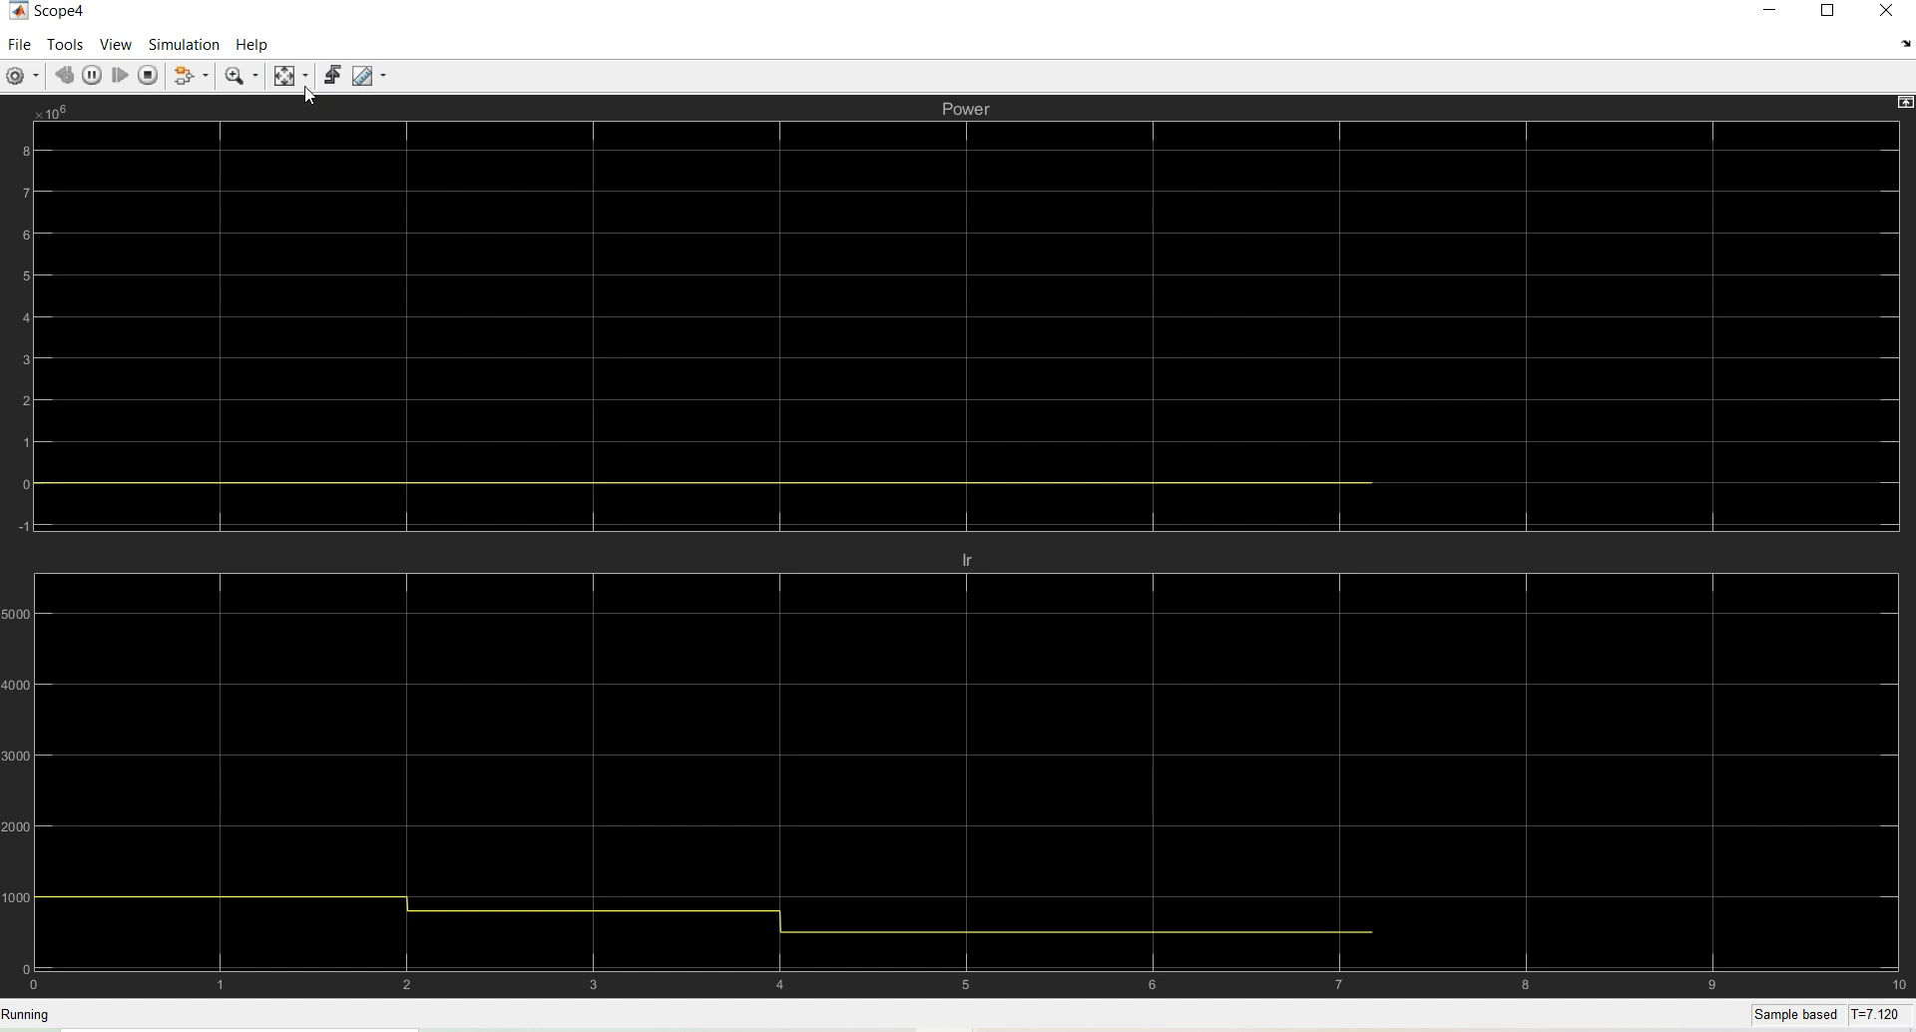
click(289, 79)
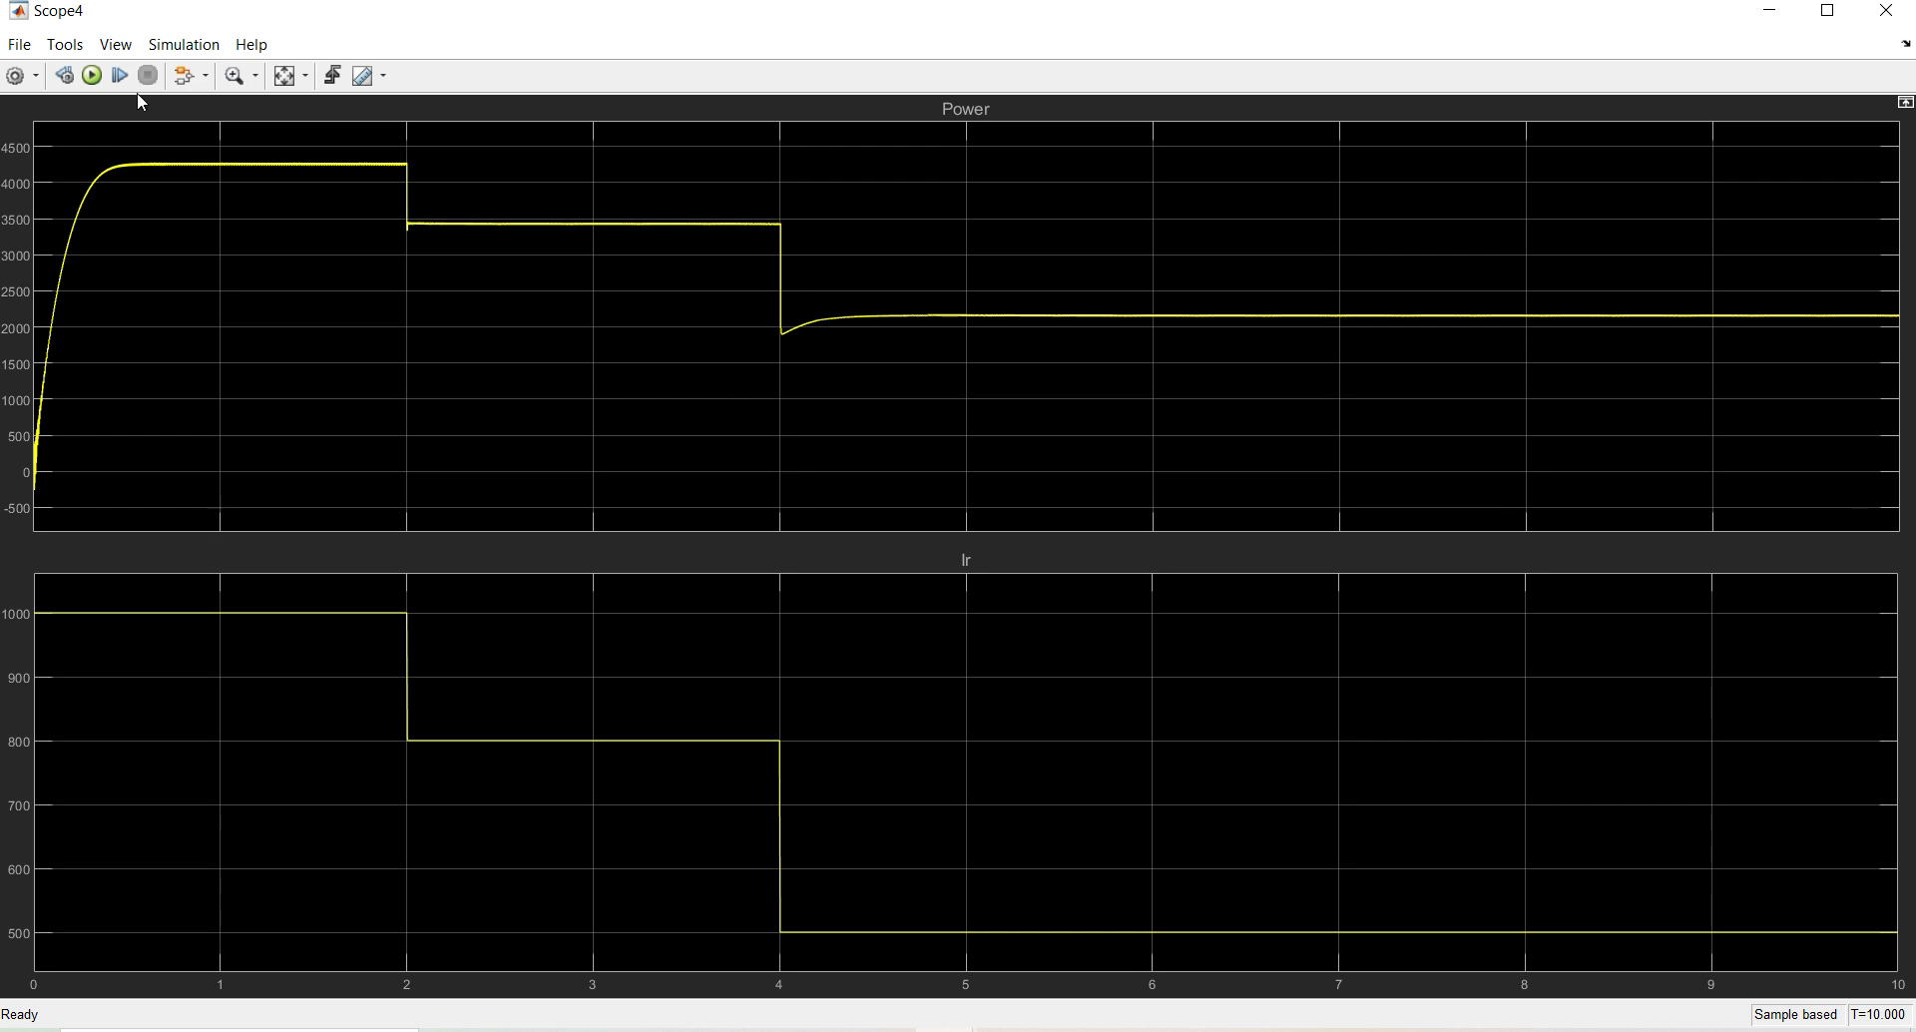
Check Scope4's measurement tools and dismiss them without choosing one
click(65, 44)
mouse_move(130, 250)
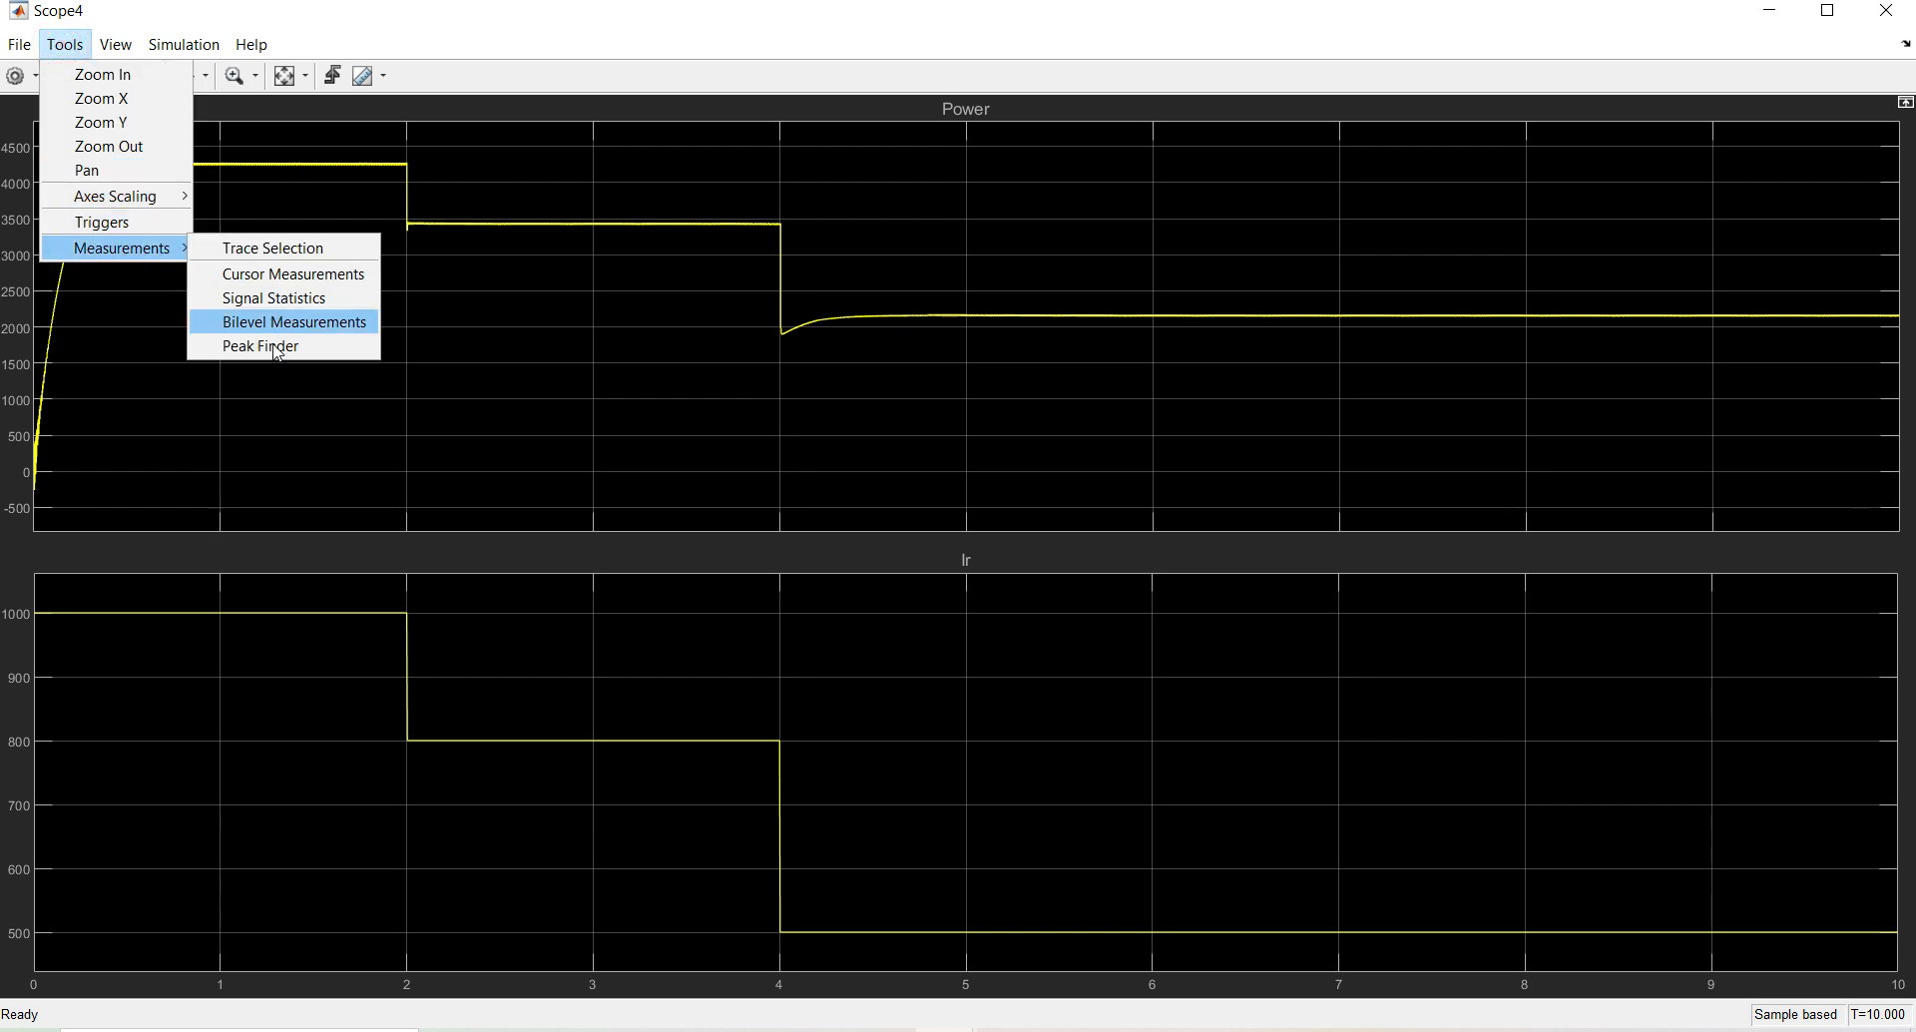
click(323, 425)
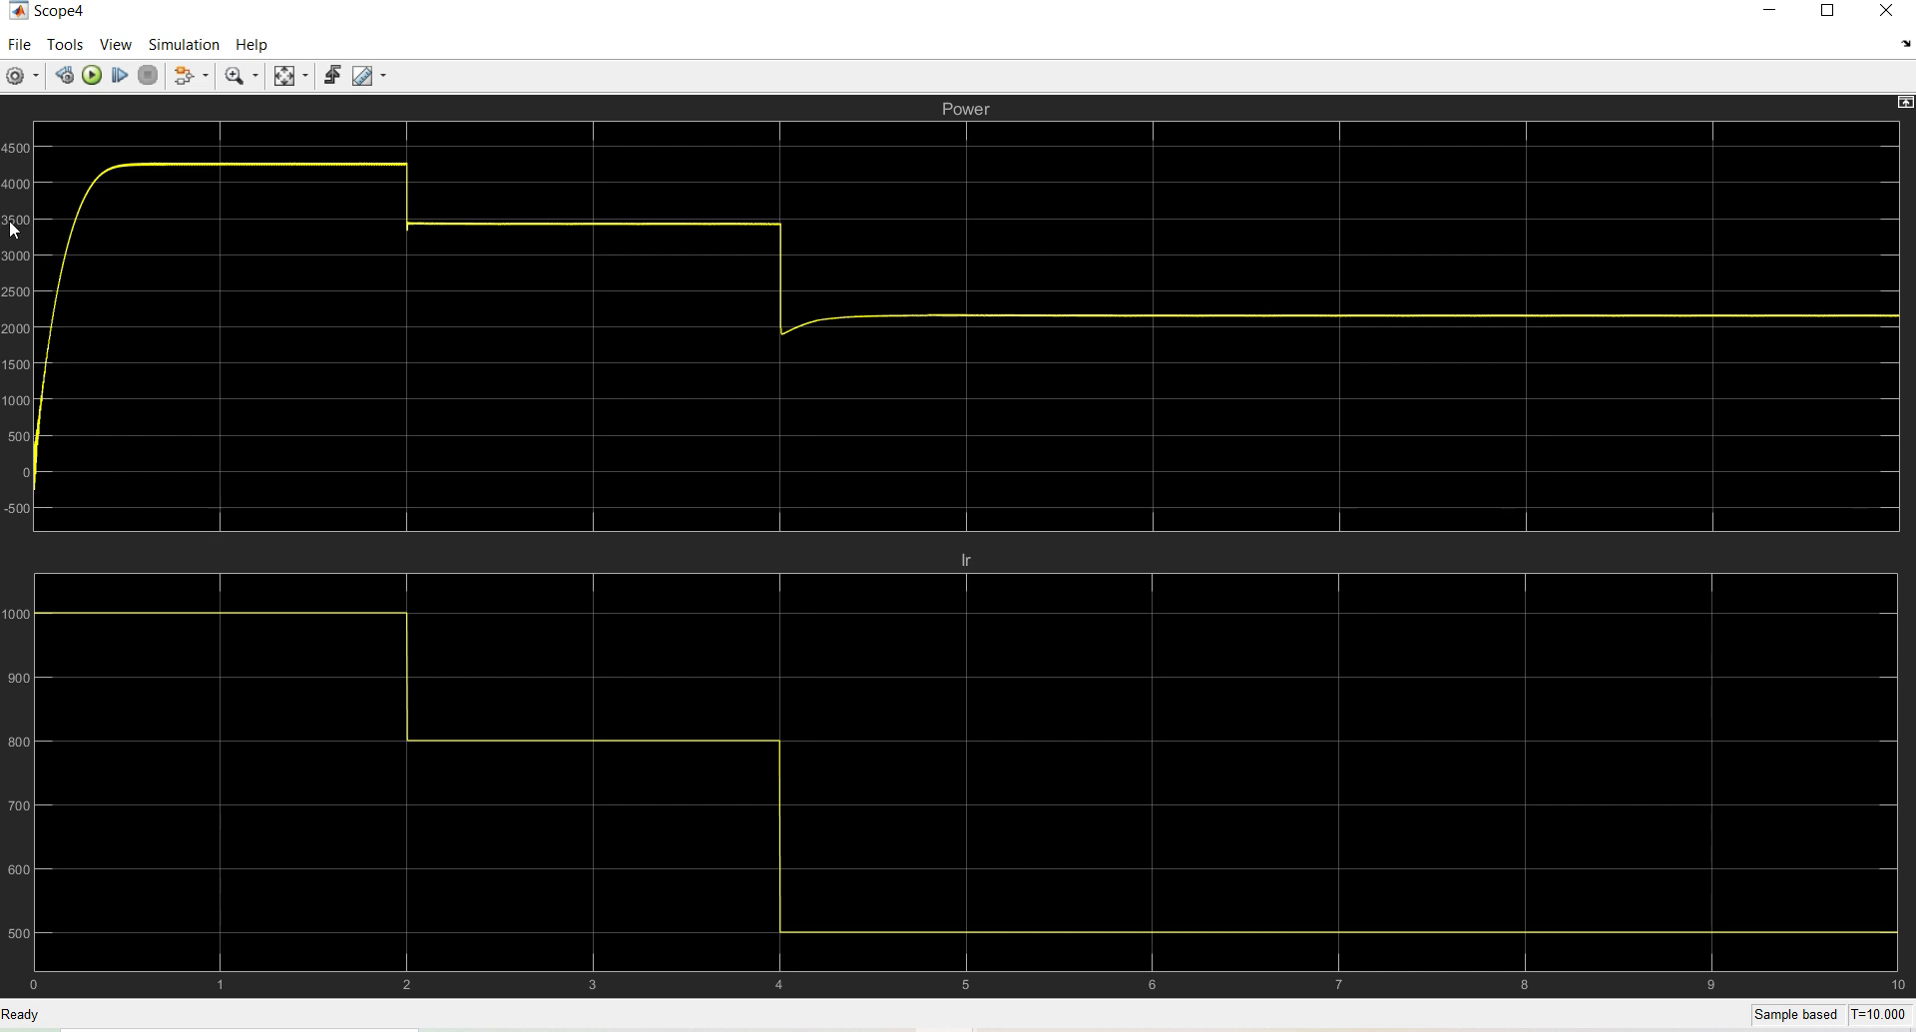
Compare the scope levels with Notepad's 3435 and 2159 readings, then minimize Notepad and Scope4
key(alt+Tab)
double_click(353, 340)
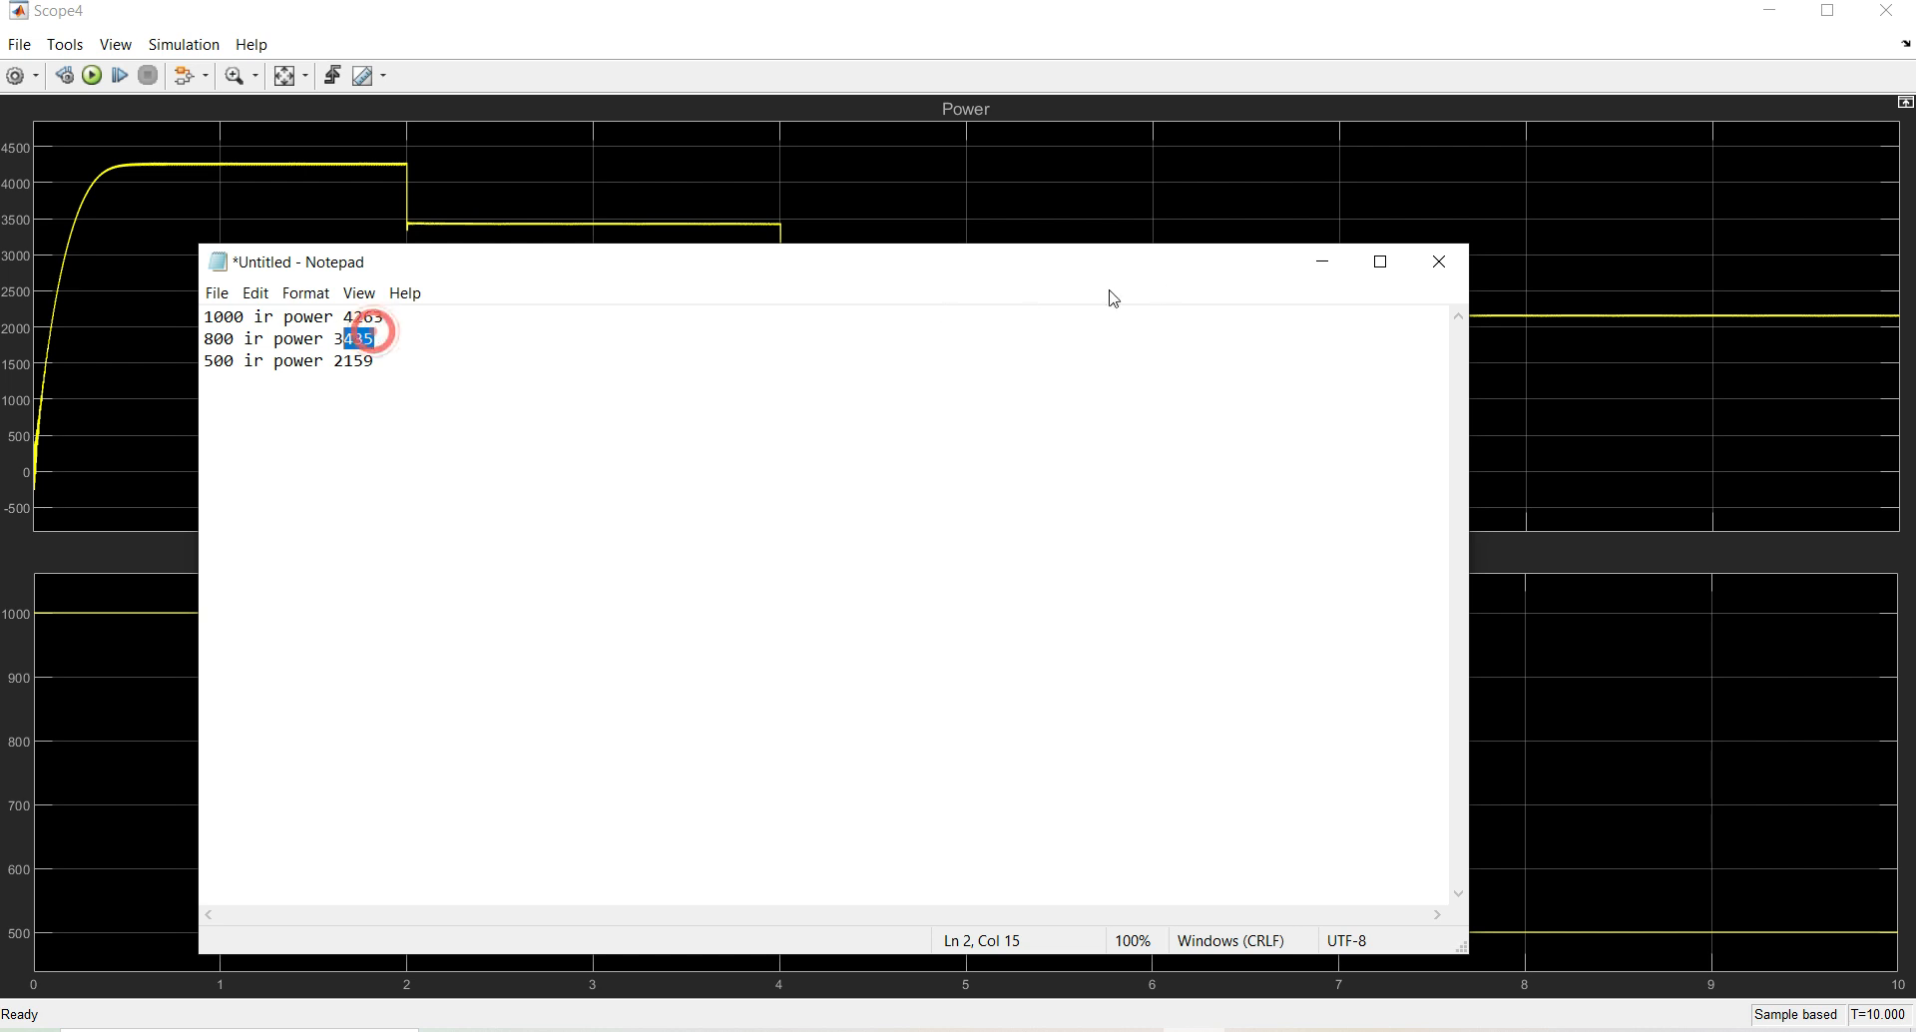
click(1322, 262)
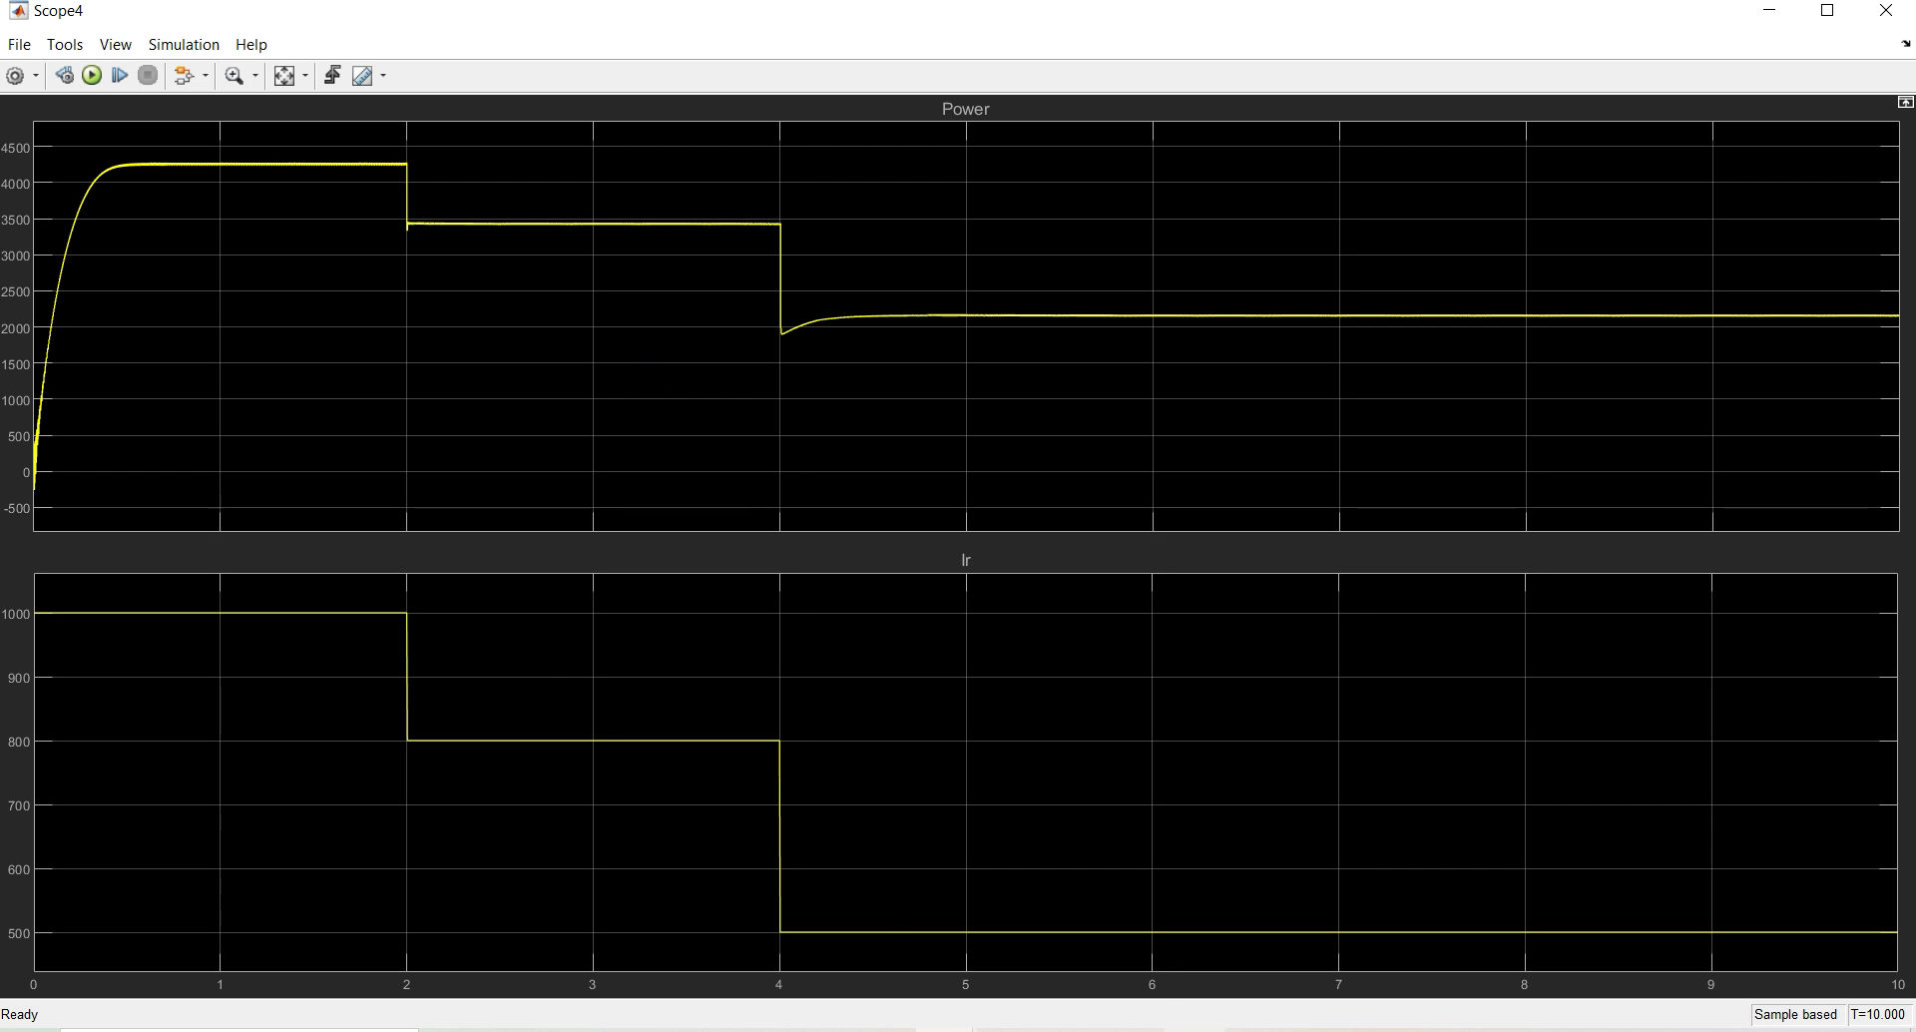
click(1182, 1031)
drag(404, 362, 346, 362)
click(1321, 264)
click(1769, 11)
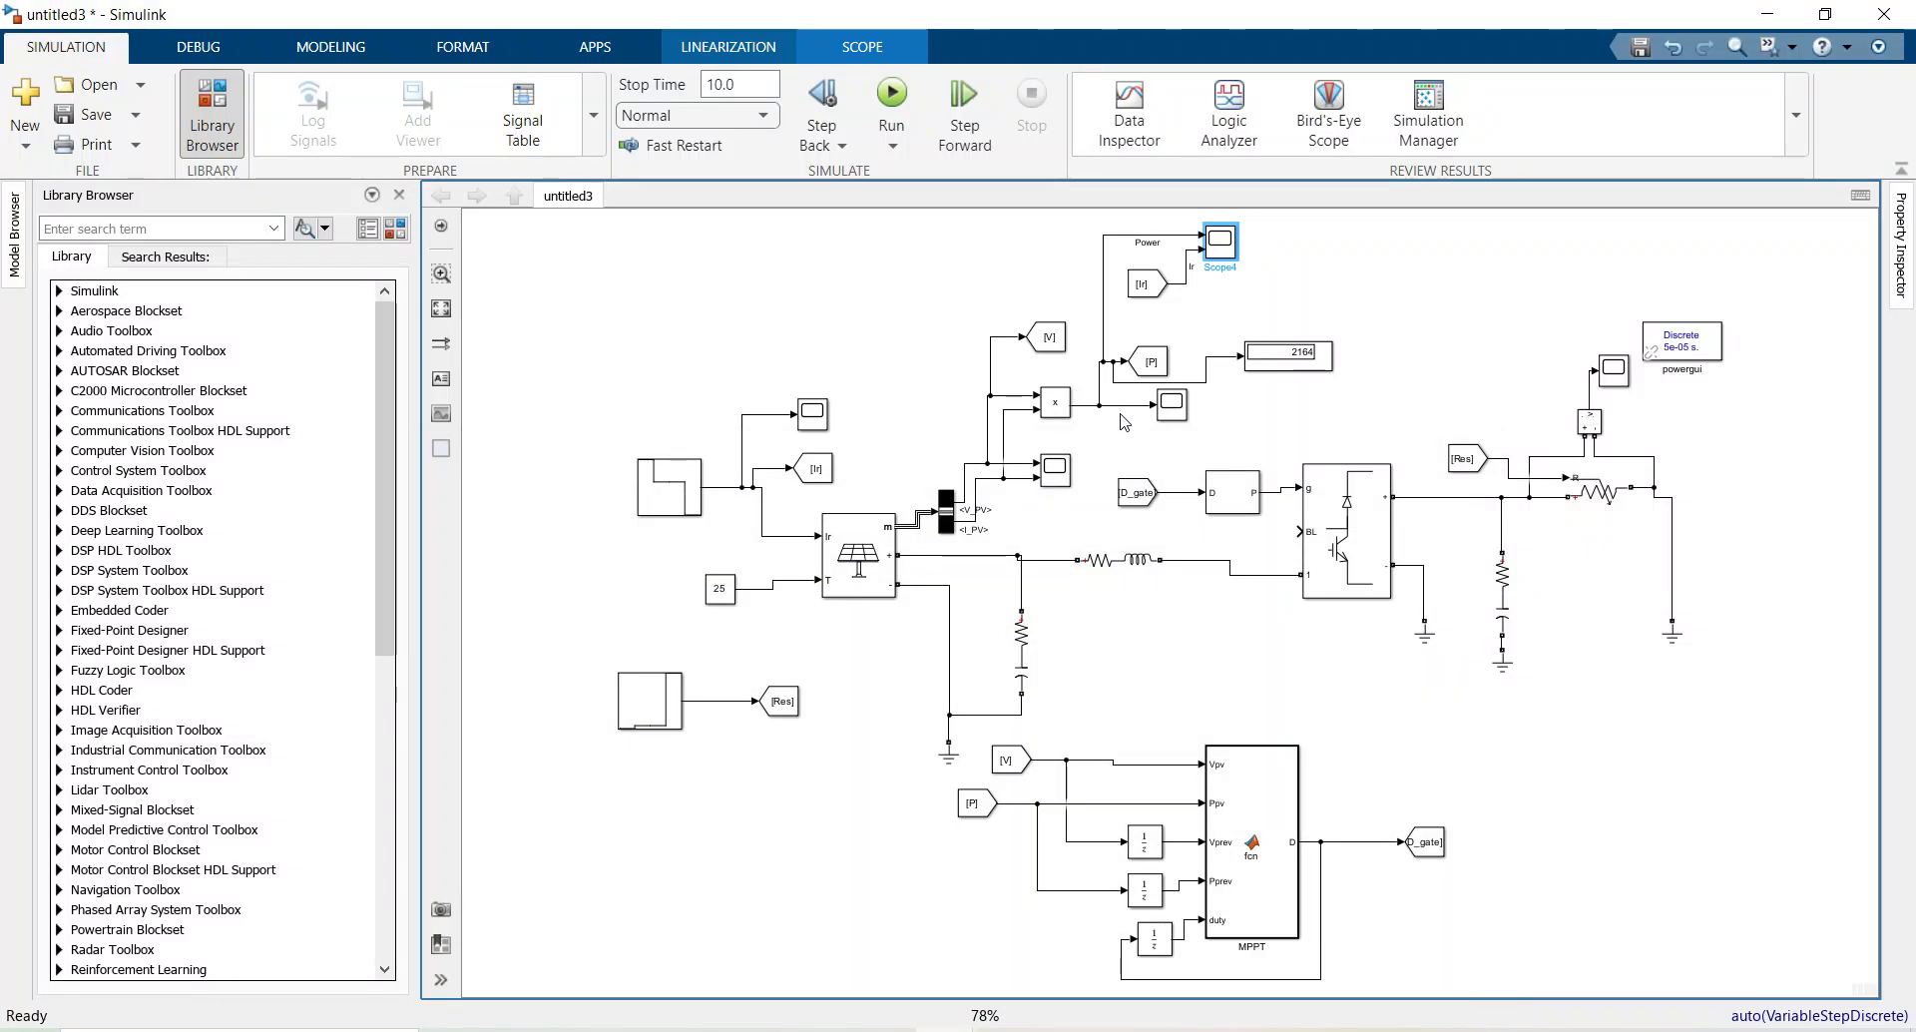
click(871, 565)
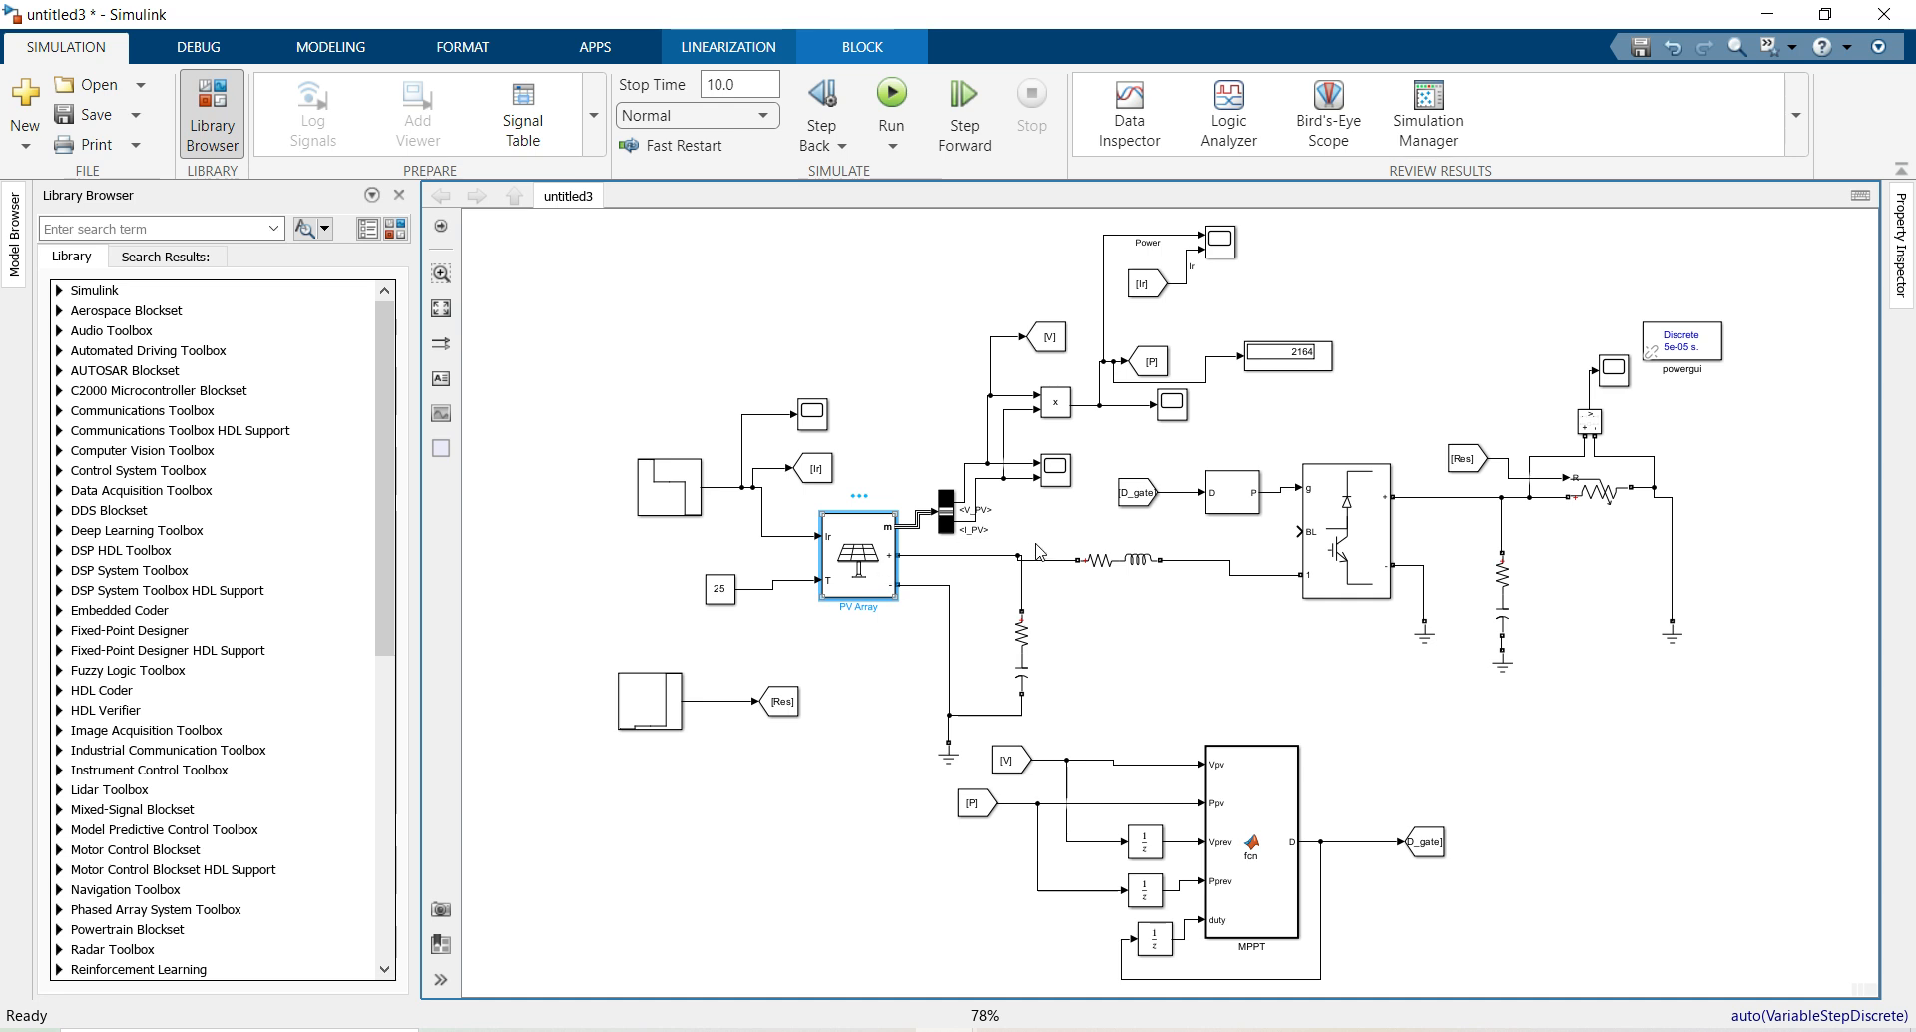
click(1247, 813)
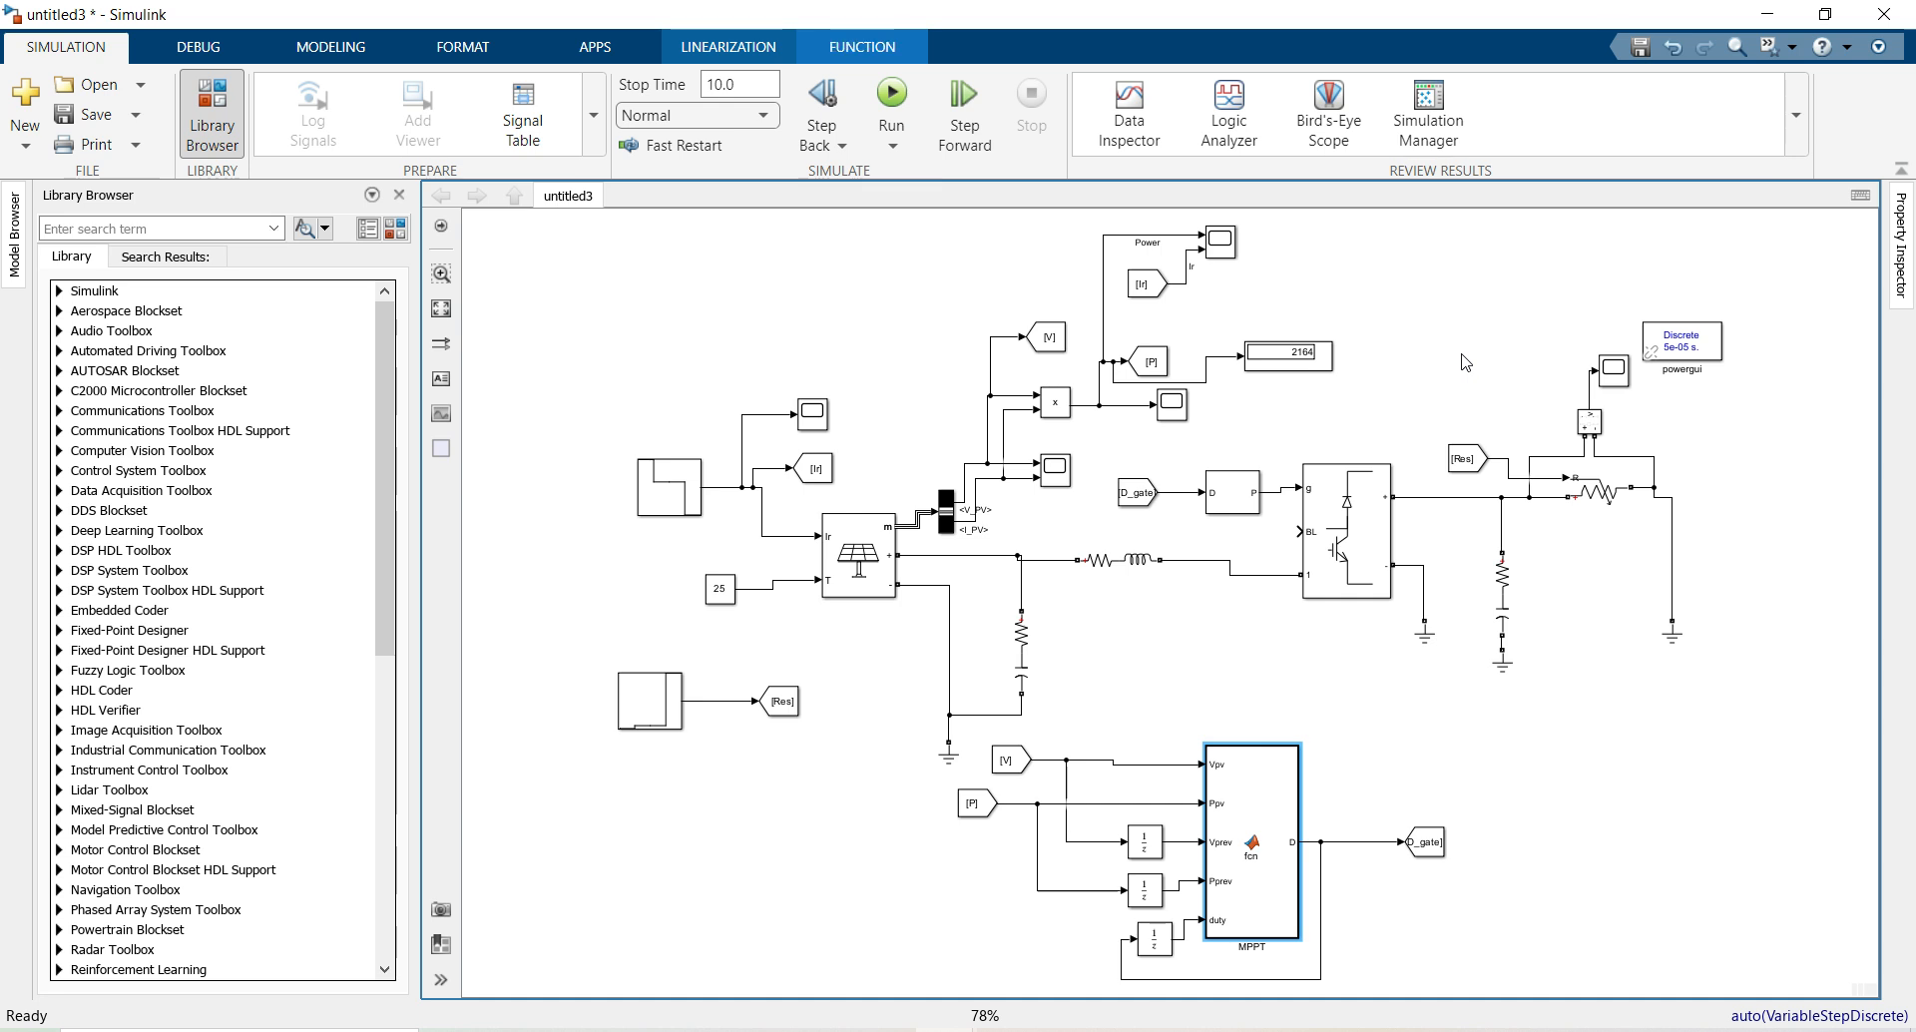
click(860, 567)
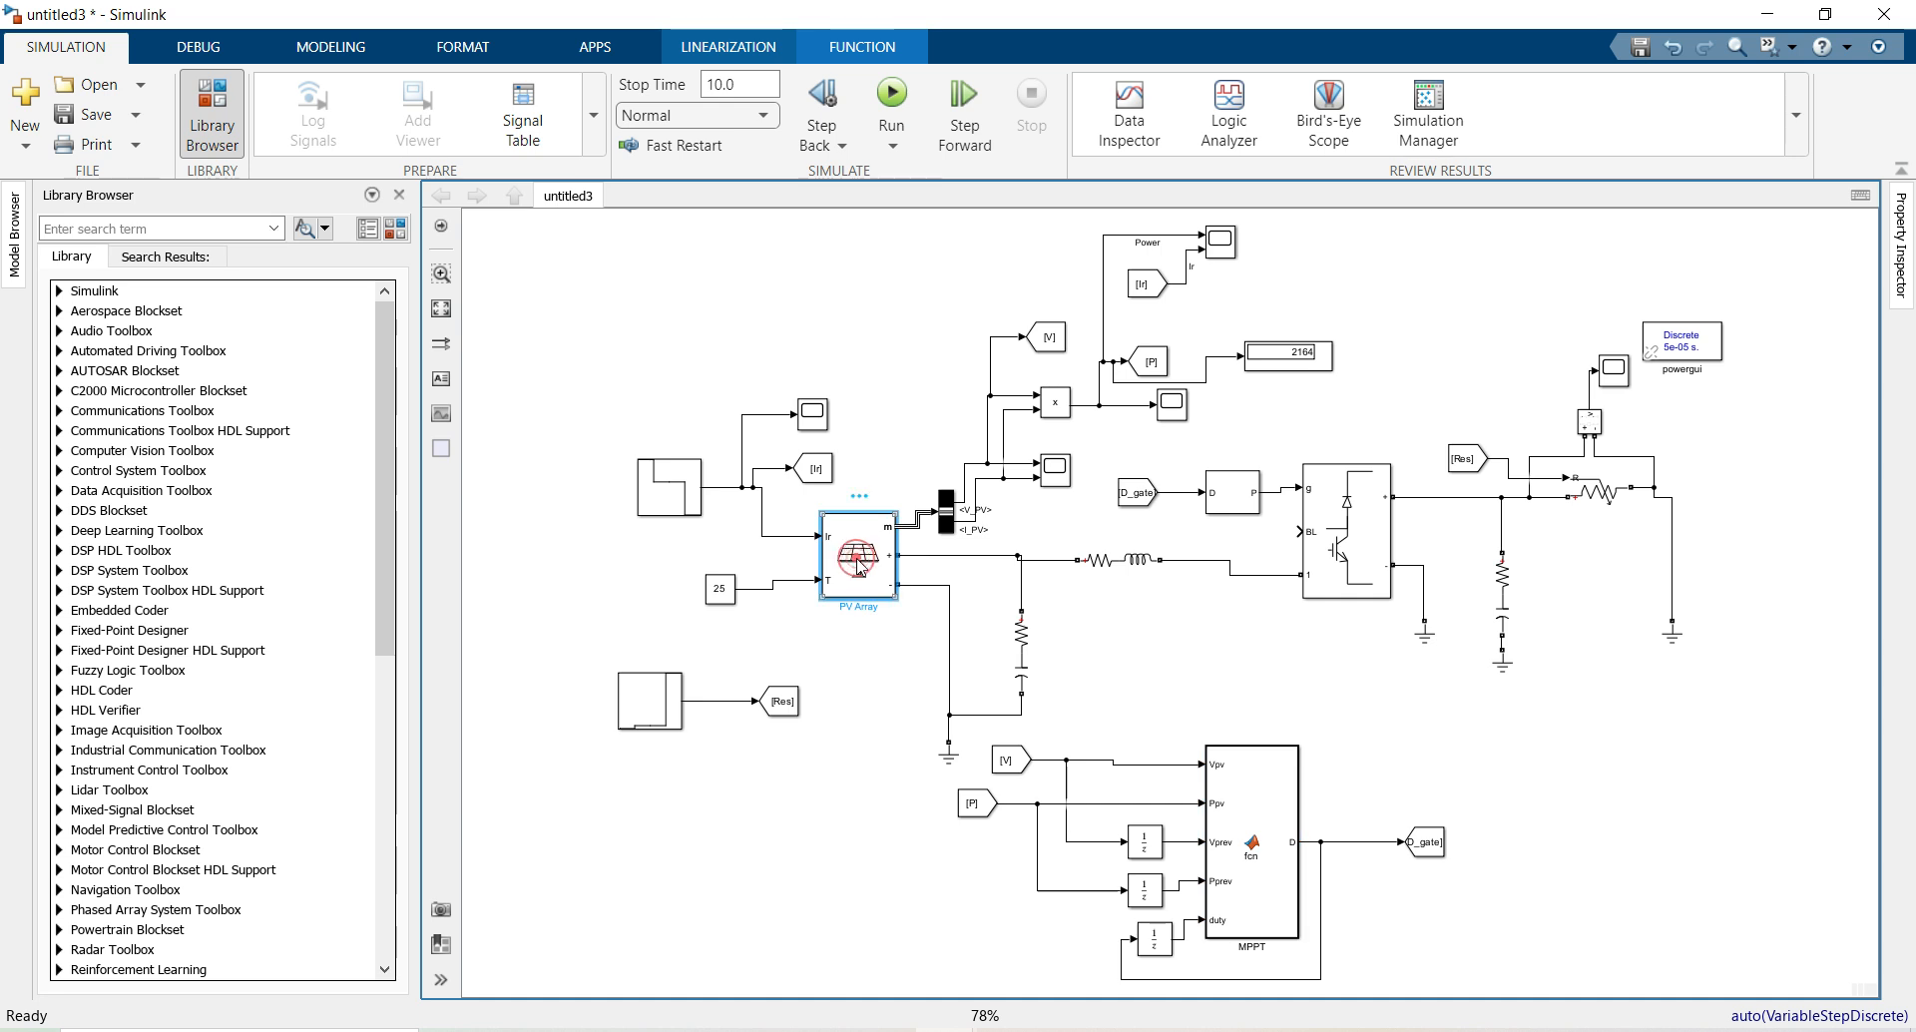